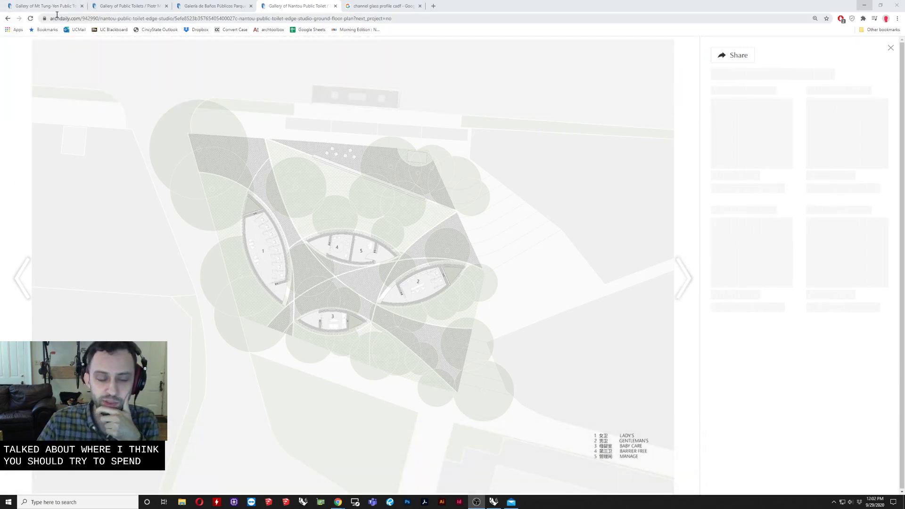
Open the Mt Tung-Yen Public Toilet project page from its gallery and look through the photos, long section and plan down to the project gallery.
left_click(55, 6)
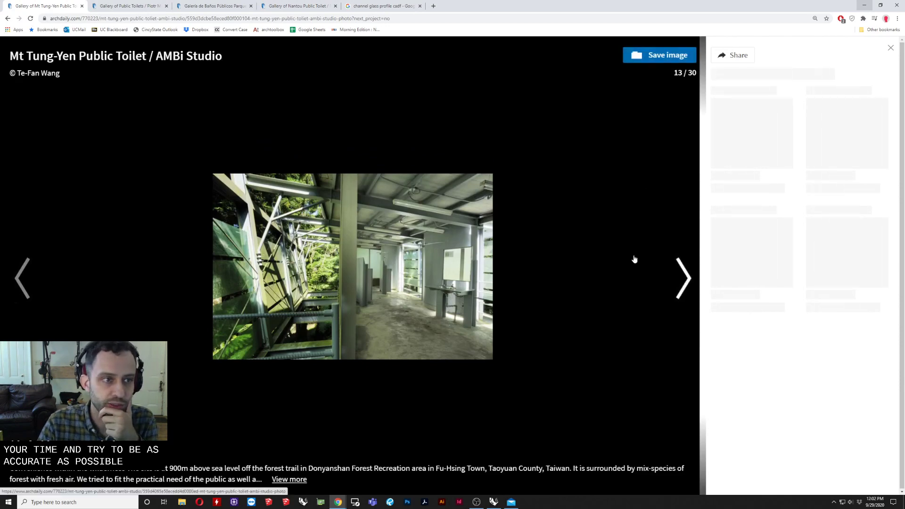
left_click(43, 58)
scroll(380, 261, "down", 15)
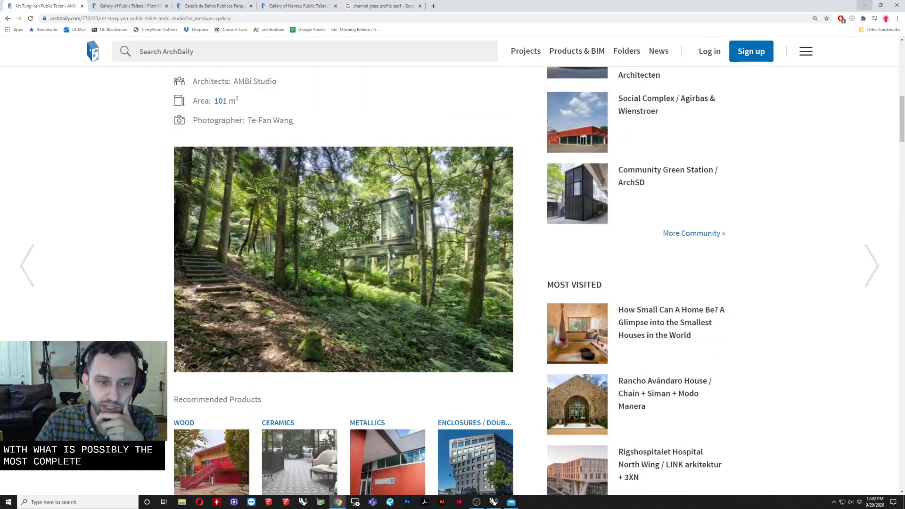
scroll(380, 261, "down", 4)
scroll(393, 301, "down", 2)
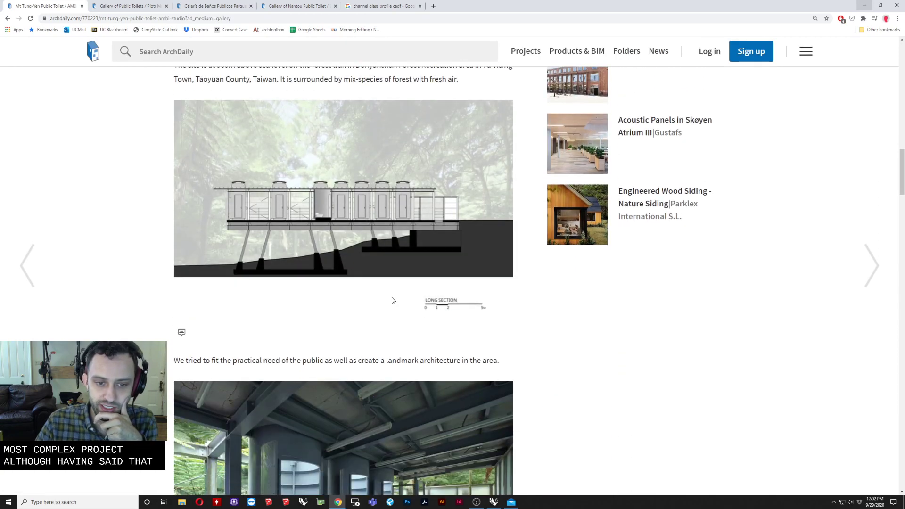
scroll(392, 260, "down", 5)
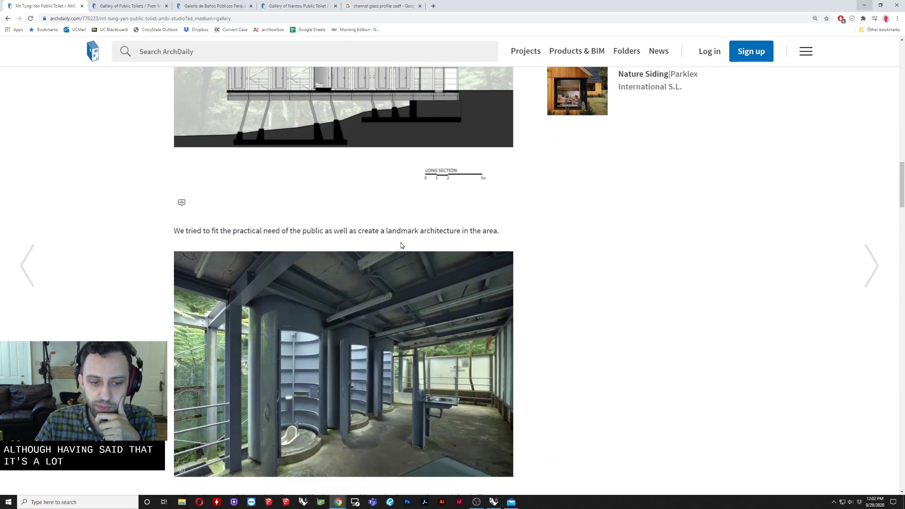
scroll(396, 269, "down", 6)
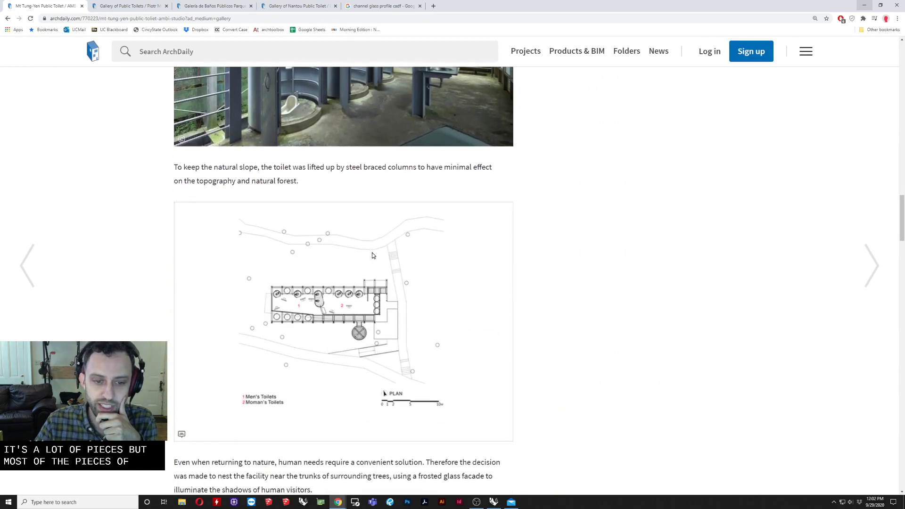
scroll(370, 292, "up", 4)
scroll(370, 278, "down", 14)
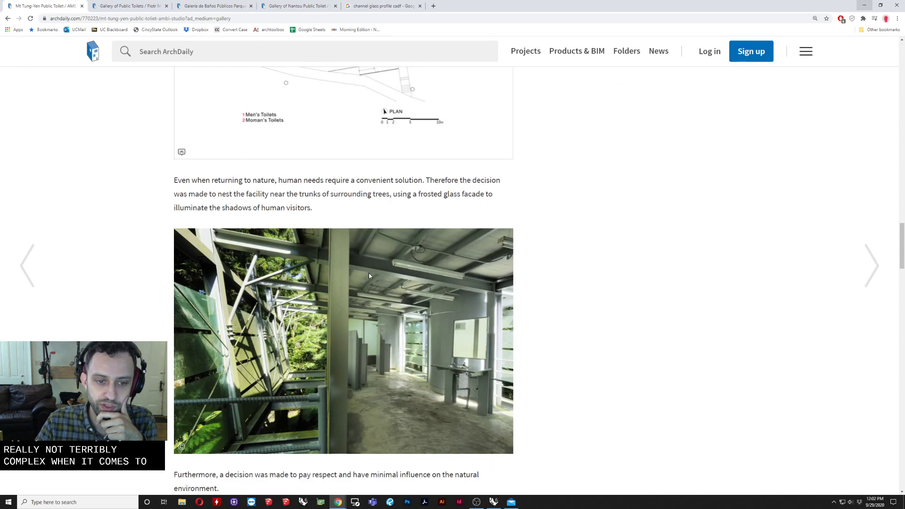
scroll(355, 268, "down", 17)
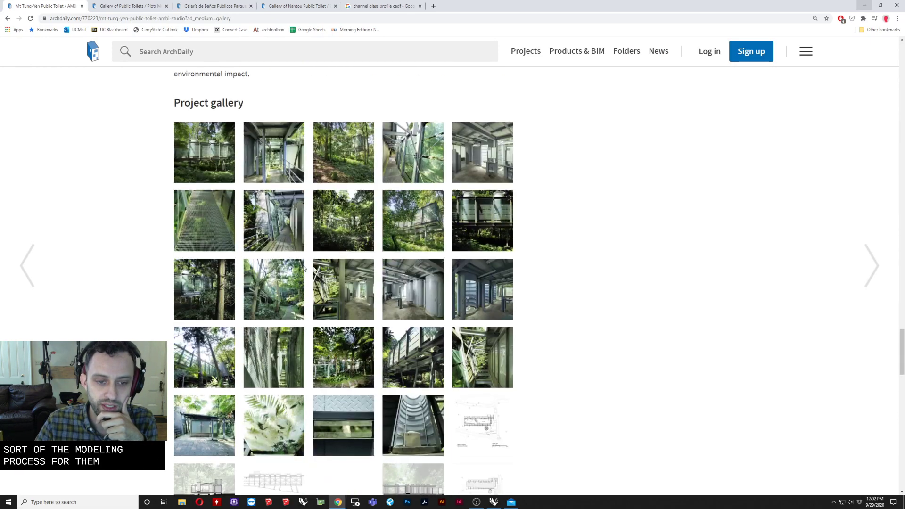
scroll(356, 392, "down", 3)
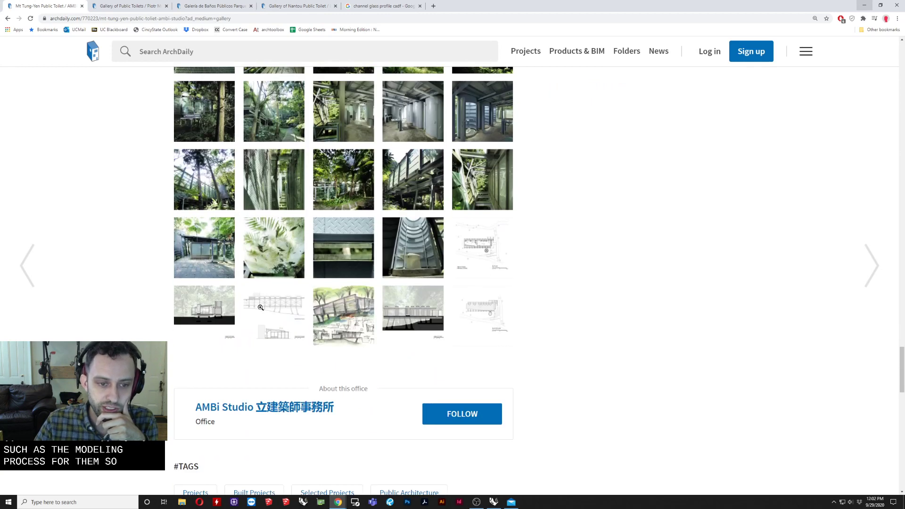
Open the short section drawing from the project gallery and bring up the image's options for opening or saving it.
left_click(214, 312)
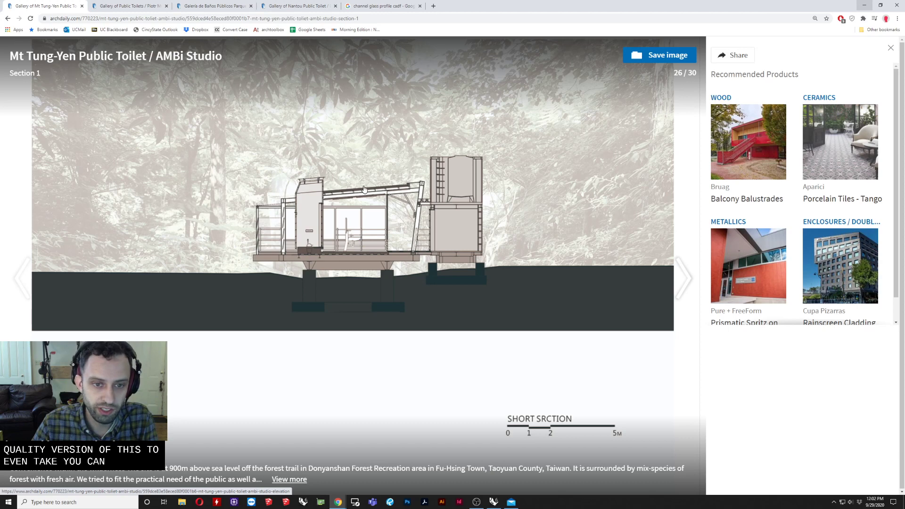
right_click(366, 224)
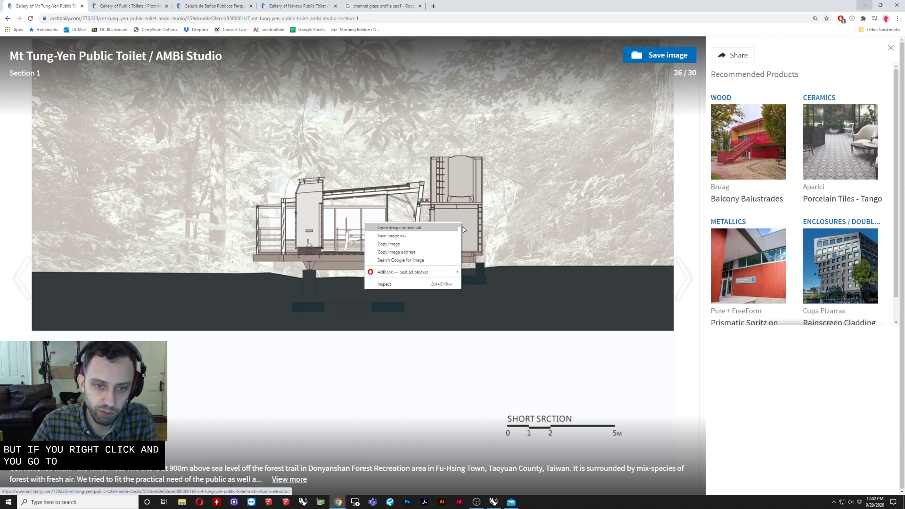
left_click(450, 412)
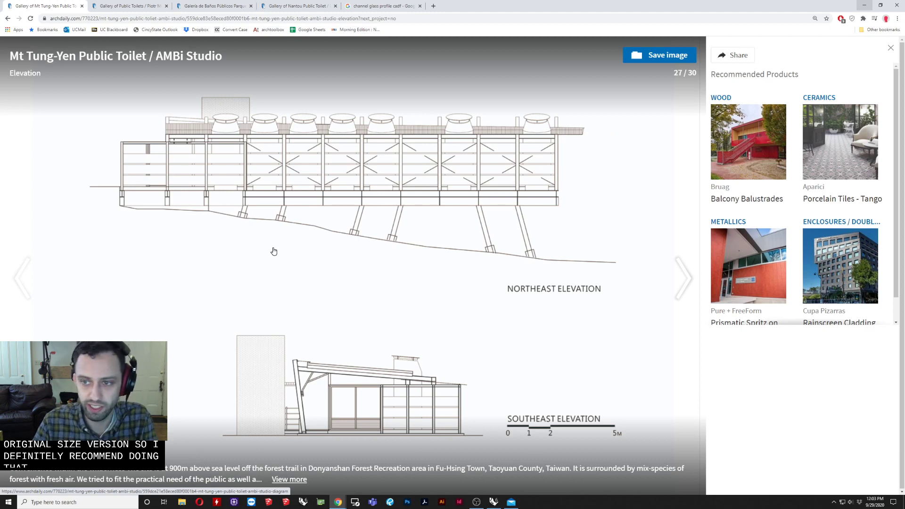
Go back through the gallery past the floor plan to the photo of the steel framing beside the glazed wall, image 20 of 30.
key("Left")
key("Left")
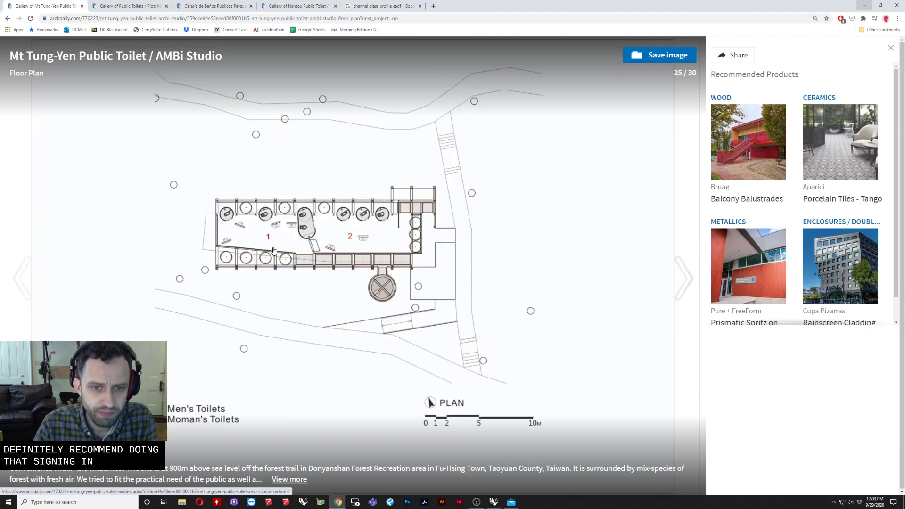
key("Left")
key("Left")
key("Left")
key("Left")
key("Left")
key("Left")
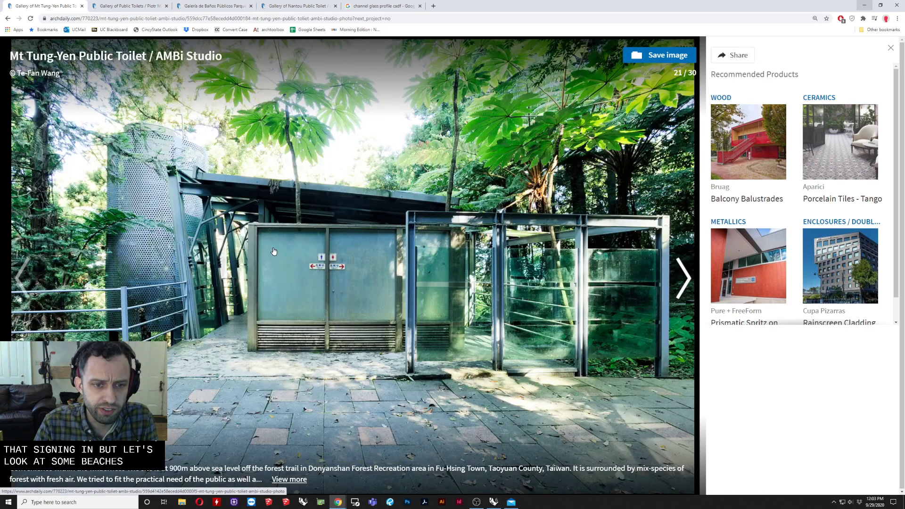
key("Right")
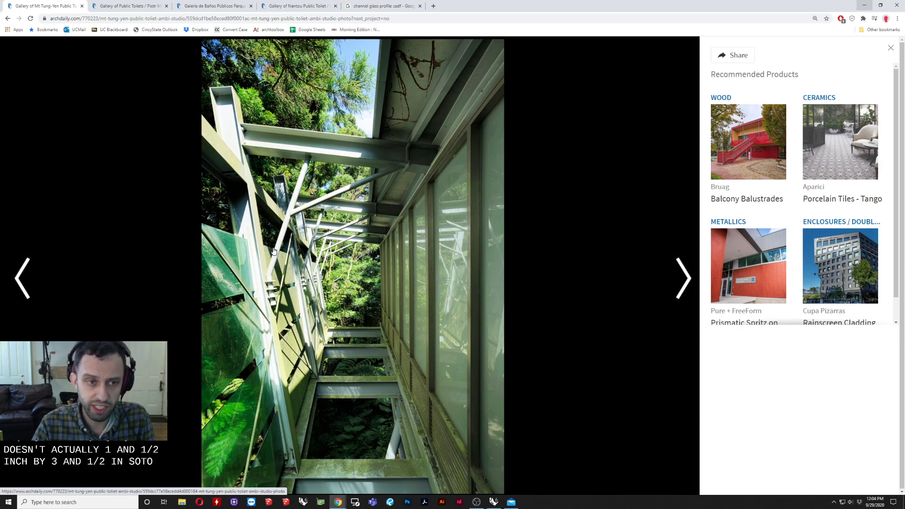
mouse_move(298, 233)
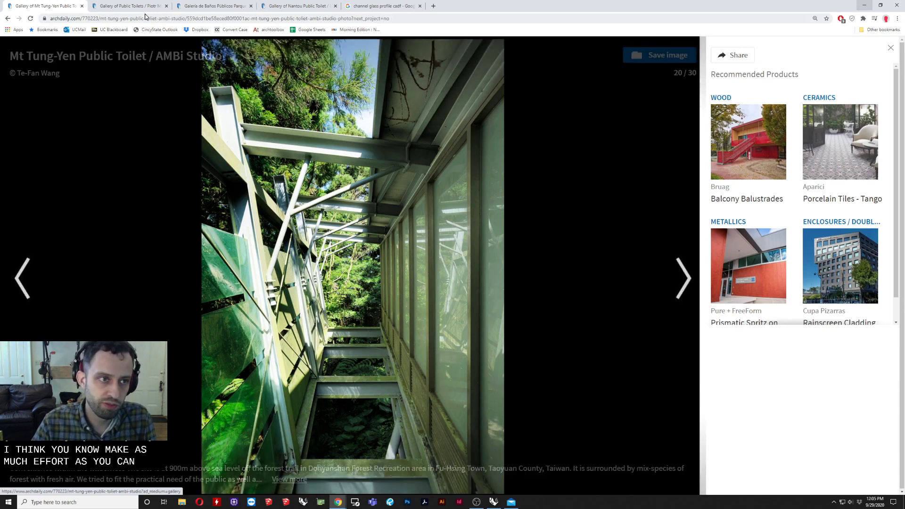
Browse the entrance, leaf-covered glass and detail photos, and examine the interior of the round metal toilet stall, image 24 of 30.
key("Right")
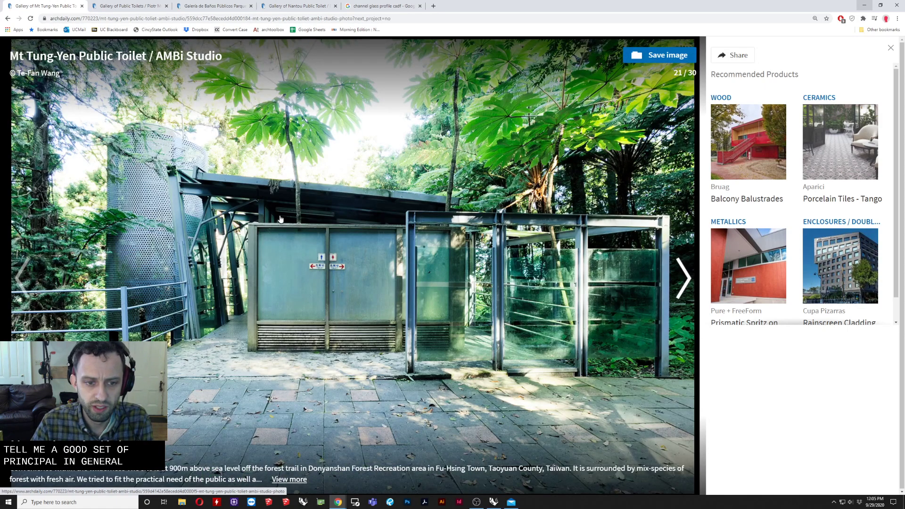
key("Right")
key("Right")
key("Right")
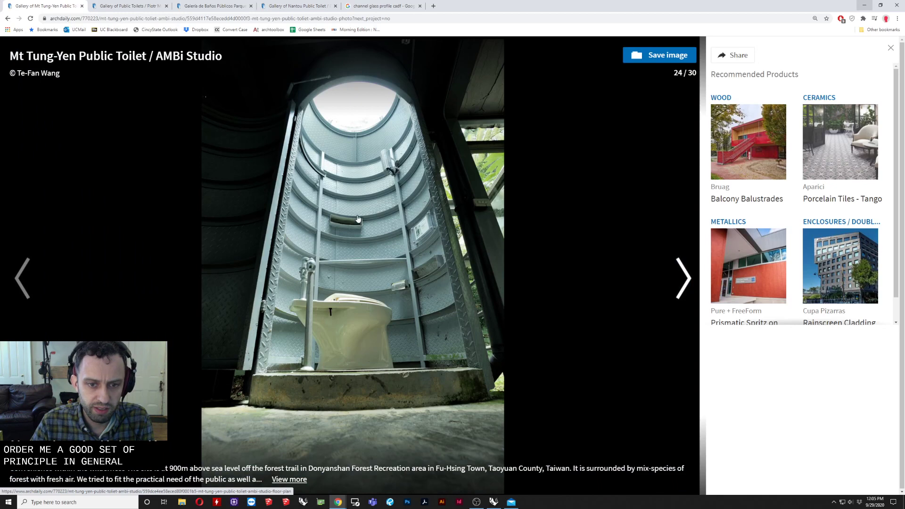
key("Right")
key("Left")
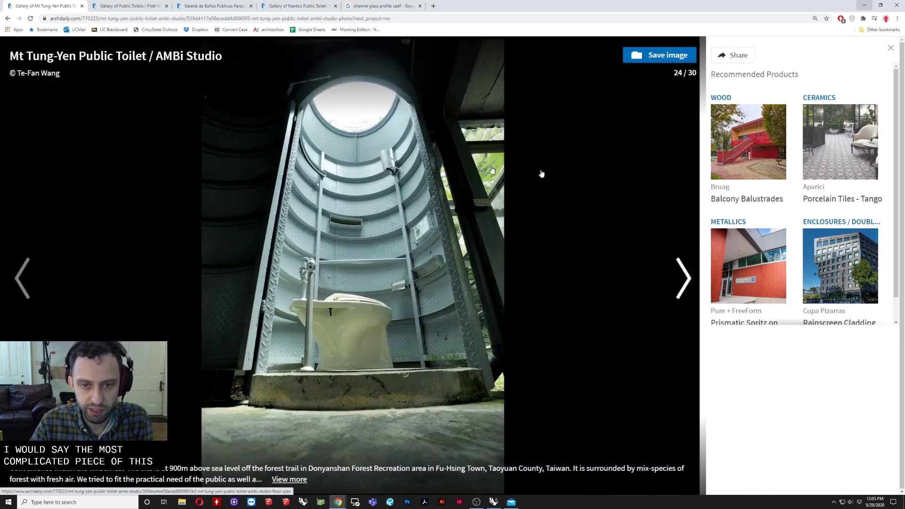
key("Left")
key("Left")
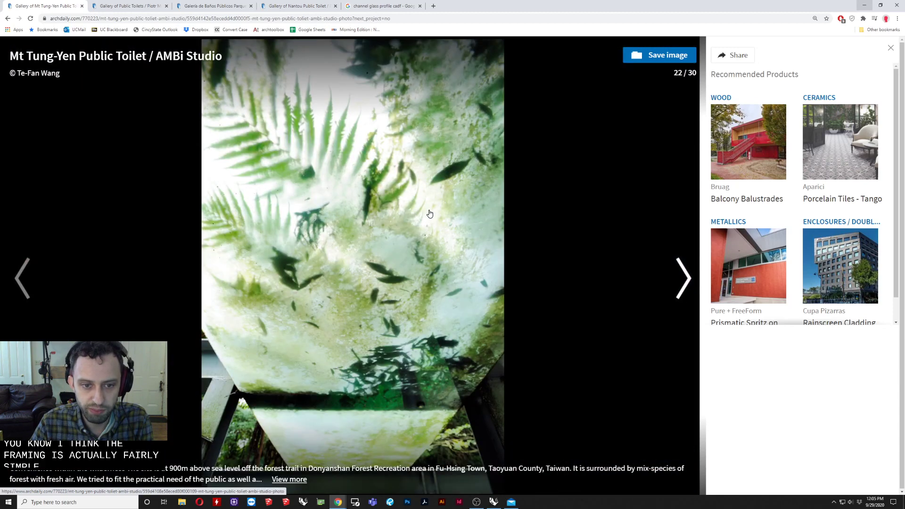
key("Left")
key("Right")
key("Right")
key("Right")
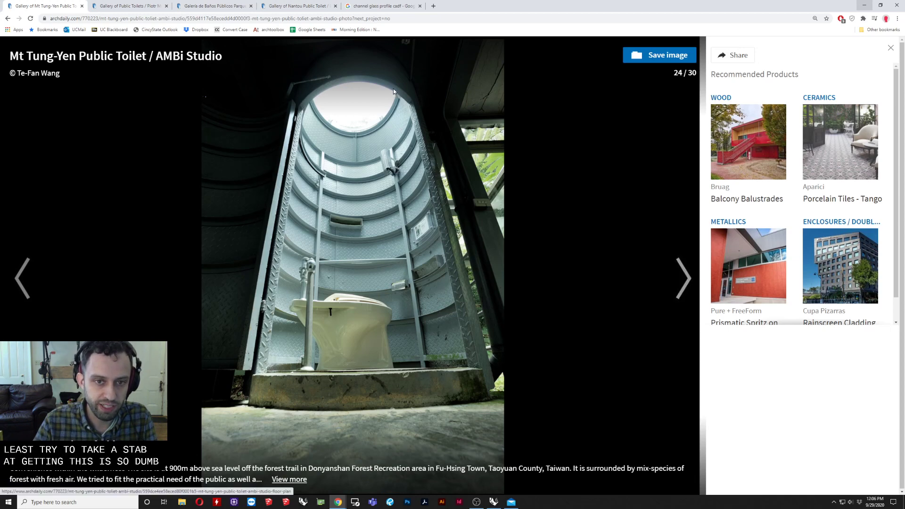
Switch to the Public Toilets project gallery and view the wooden slat facade photos and the floor plan.
left_click(120, 6)
key("Left")
key("Left")
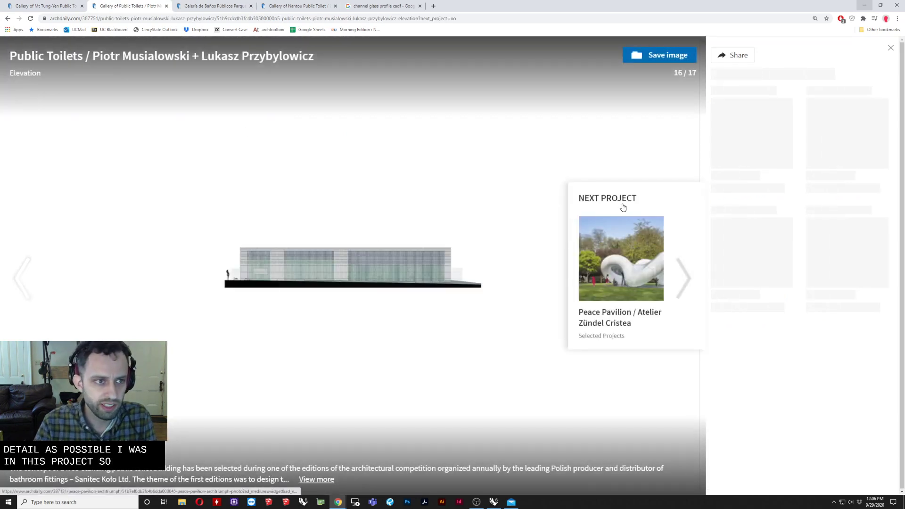
key("Left")
key("Left")
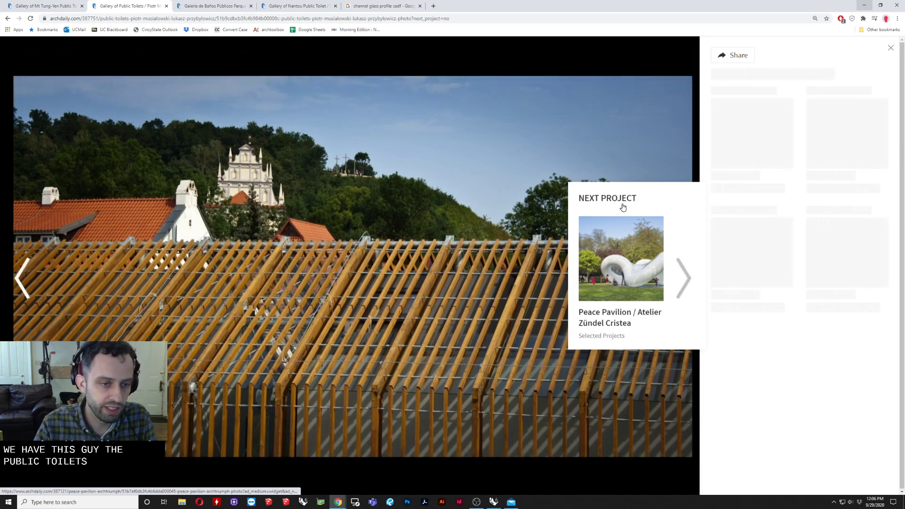
key("Right")
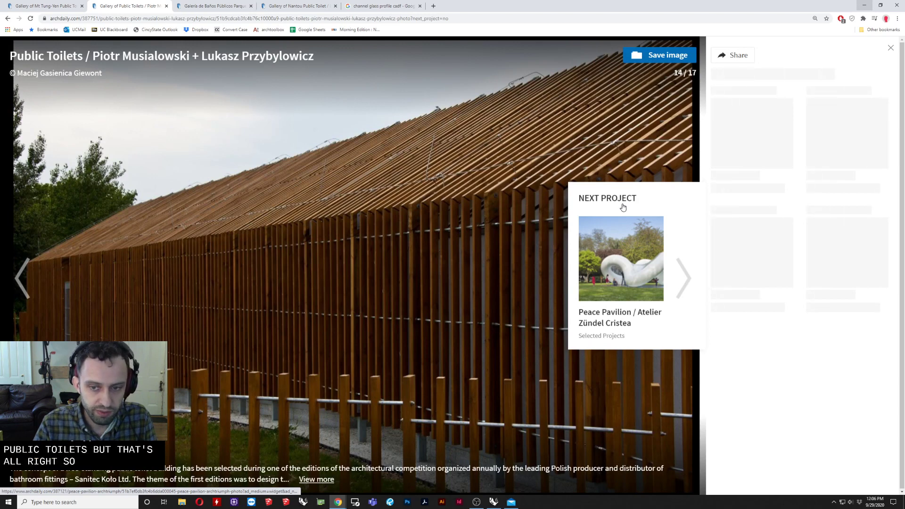
key("Right")
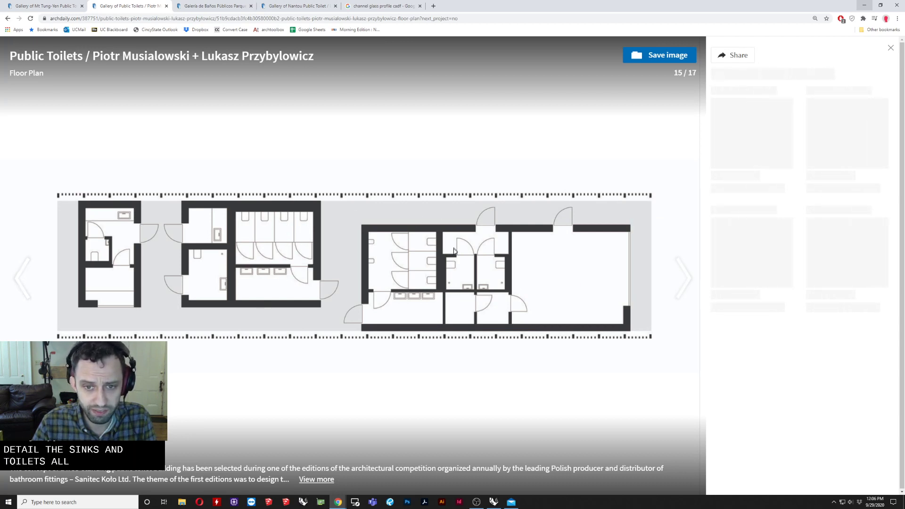
Compare the Public Toilets floor plan with the long side elevation and the gable end elevations.
key("Right")
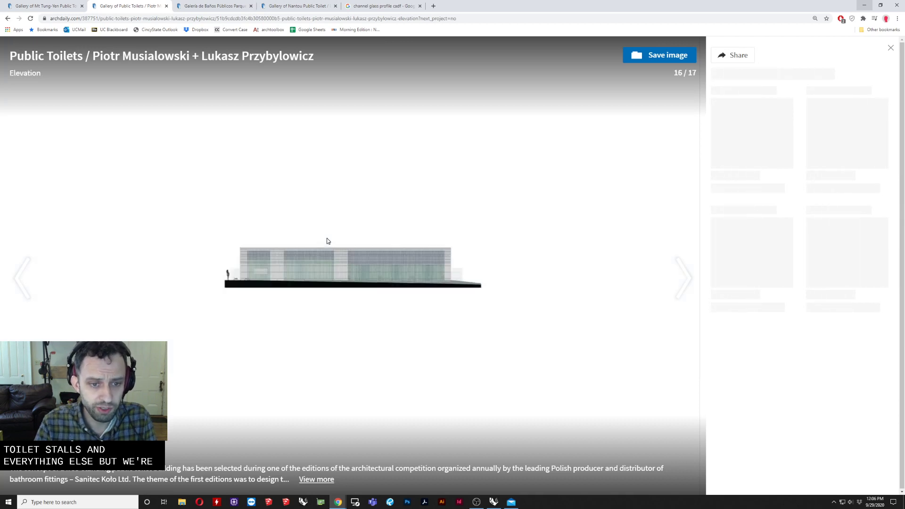
key("Left")
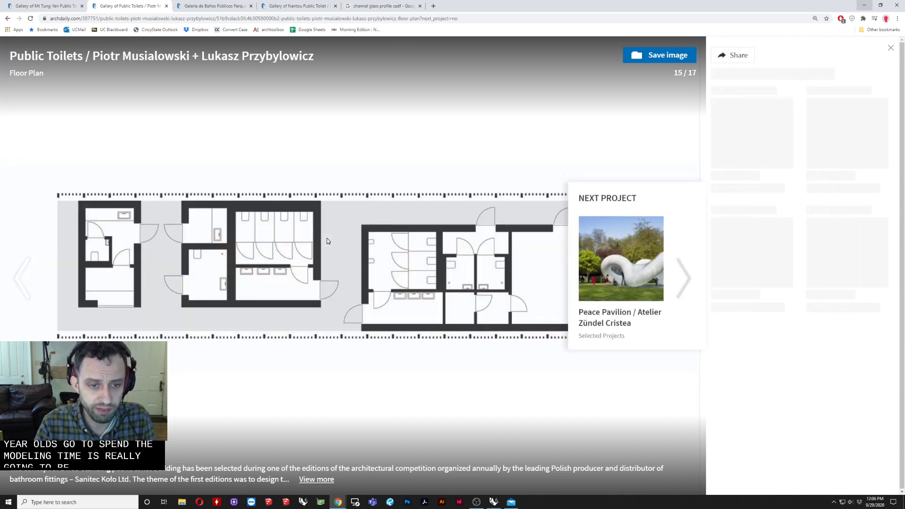
key("Left")
key("Right")
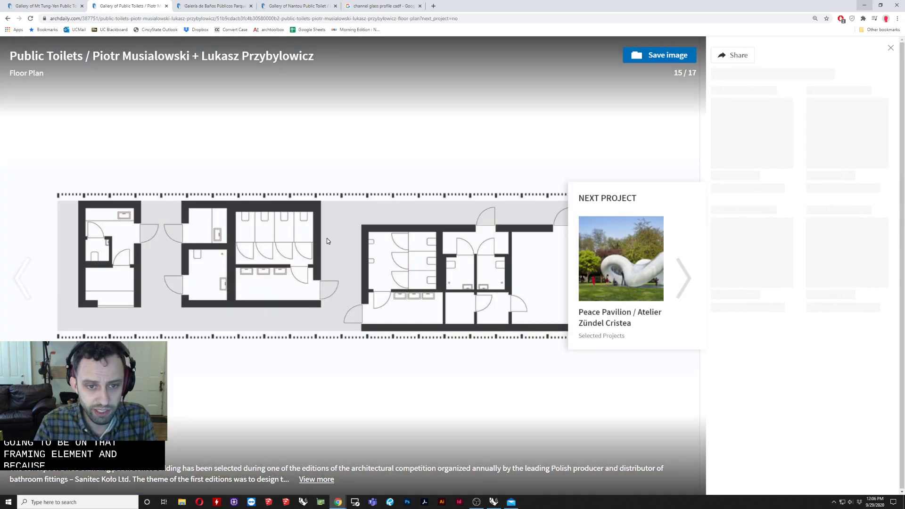
key("Right")
key("Right")
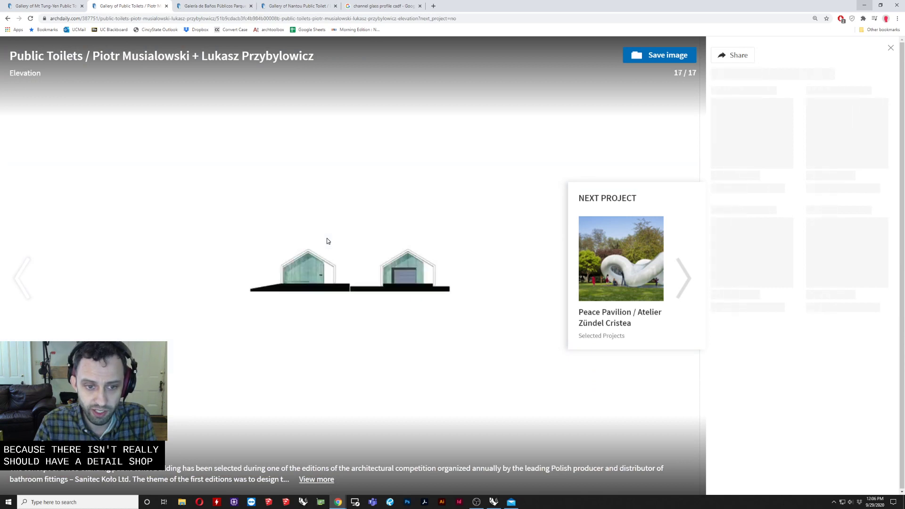
key("Left")
key("Left")
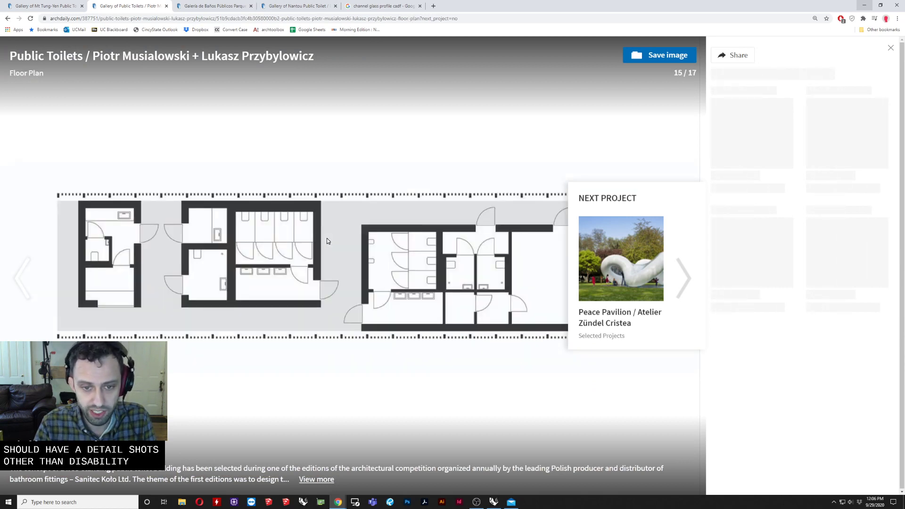
Examine the exterior photos of the wooden slat framing and the gable end wall with the WC sign.
key("Left")
key("Left")
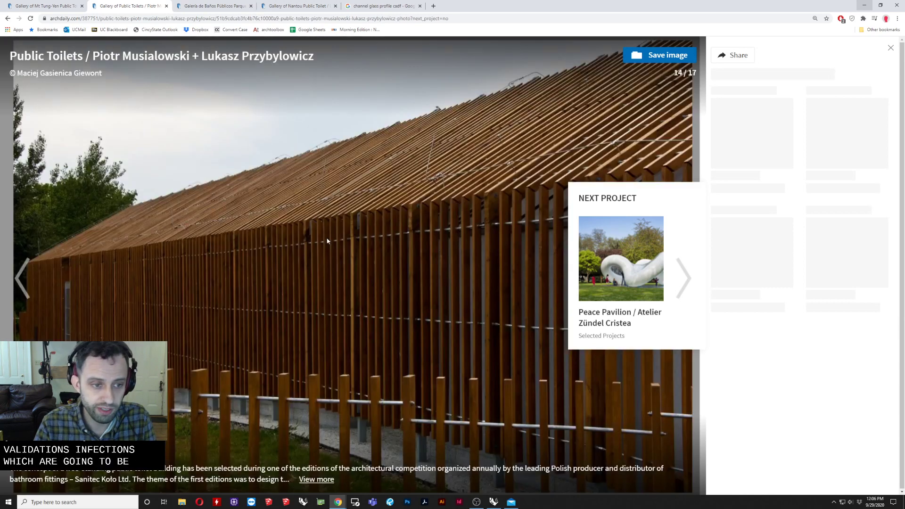
key("Left")
key("Left")
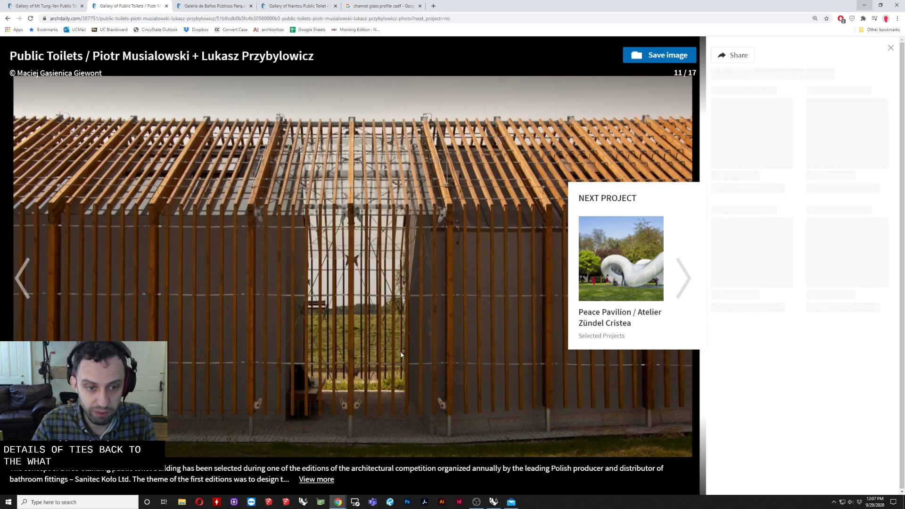
key("Right")
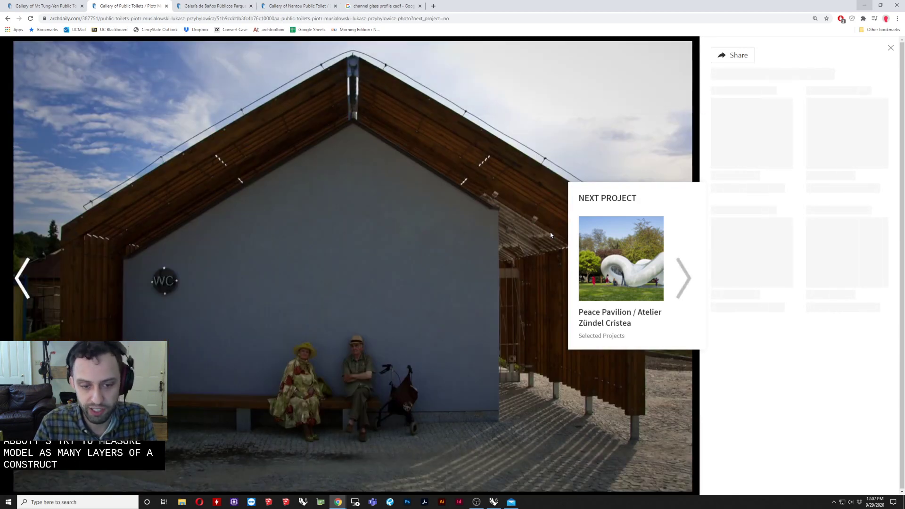
View the night photo of the lit slat facade and the photo of the slat-covered passage between the two walls.
key("Left")
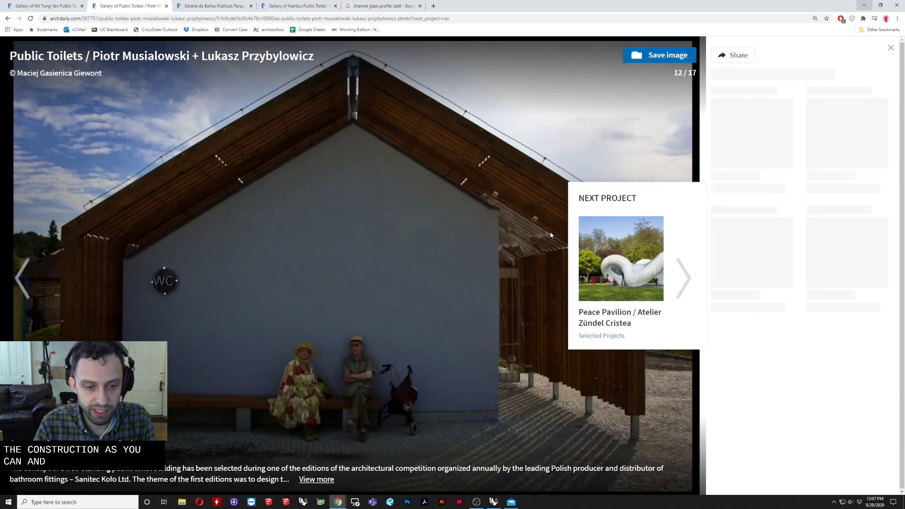
key("Left")
key("Left")
key("Left")
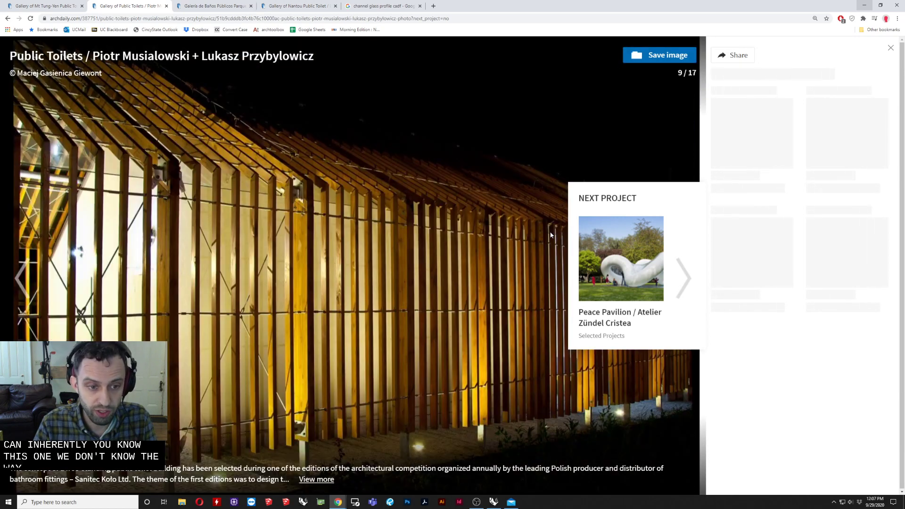
key("Left")
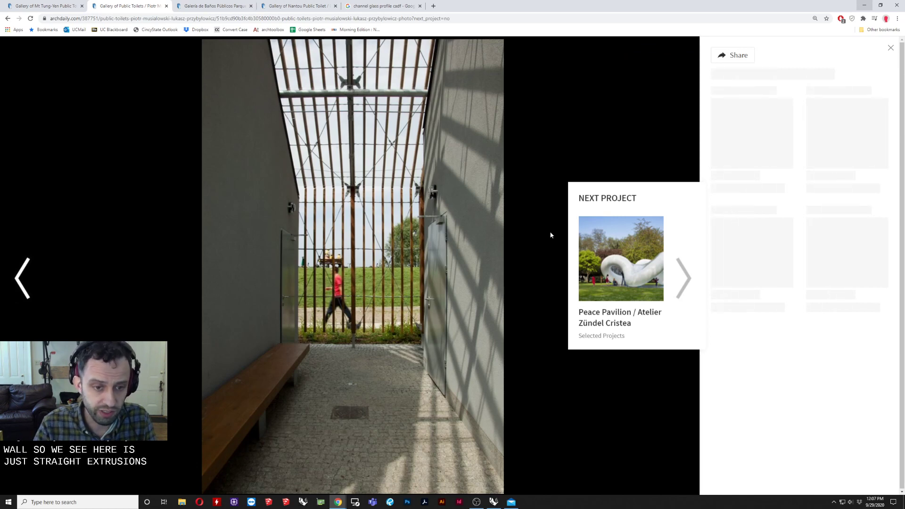
Examine the Public Toilets photos of the shadowed passage door and the bolted timber frame corner beside the WC sign.
key("Left")
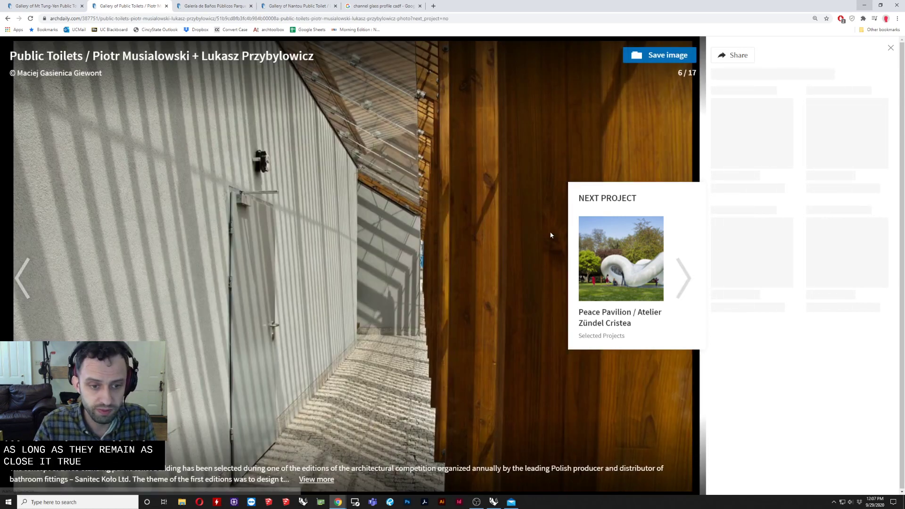
key("Left")
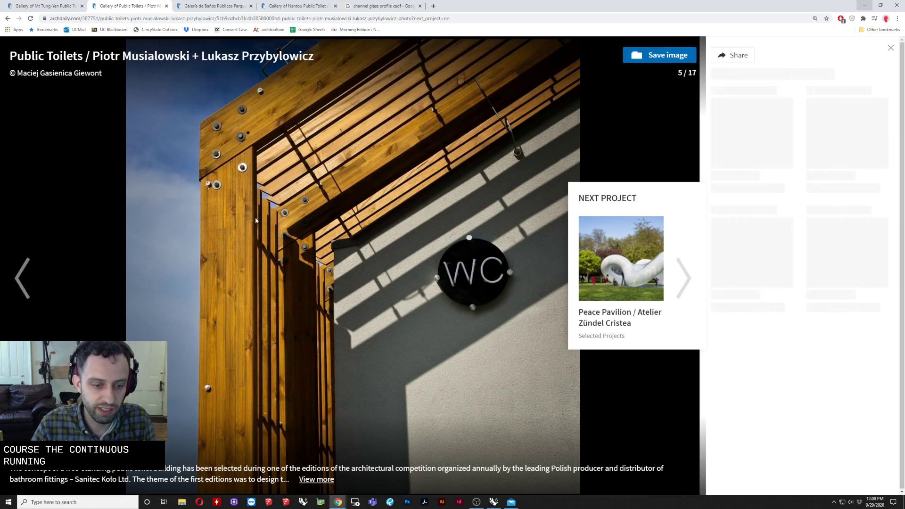
left_click(264, 197)
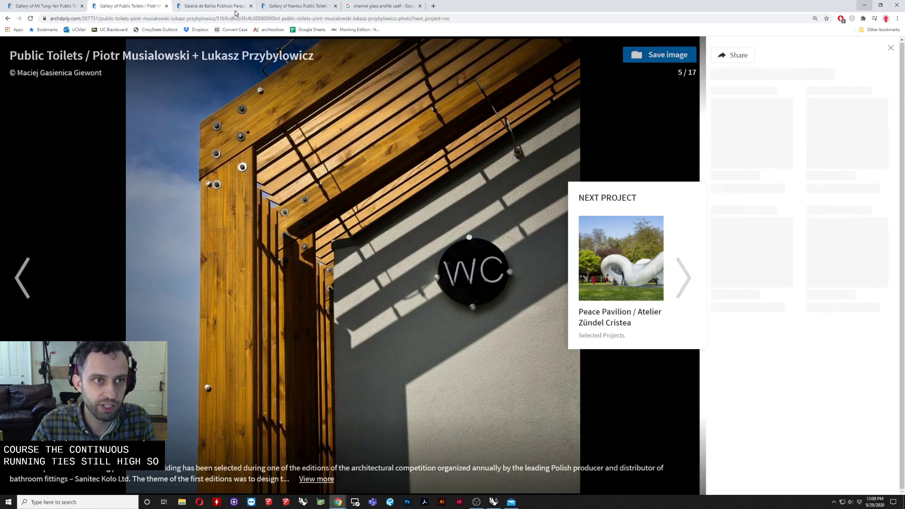
Switch to the Baños Públicos Parque Urquiza gallery and view its sections, floor plan and night photo of the lit glass walls.
left_click(233, 9)
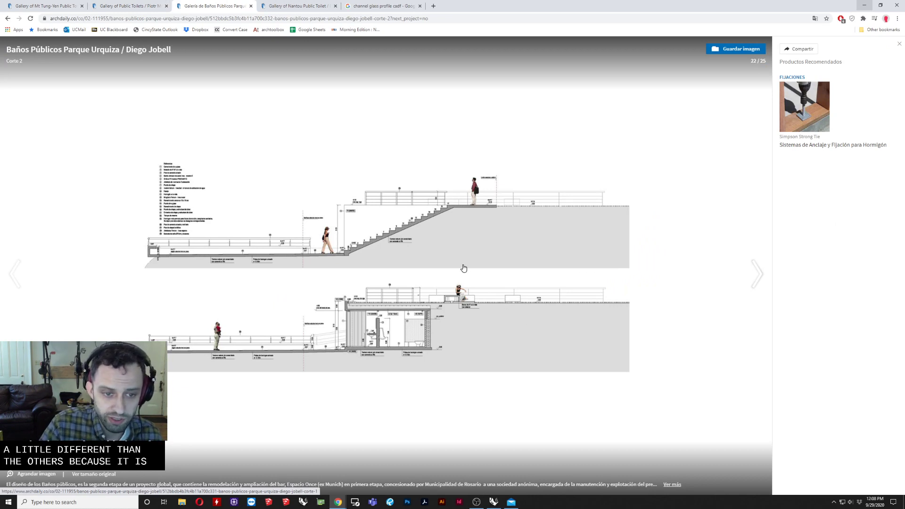
key("Left")
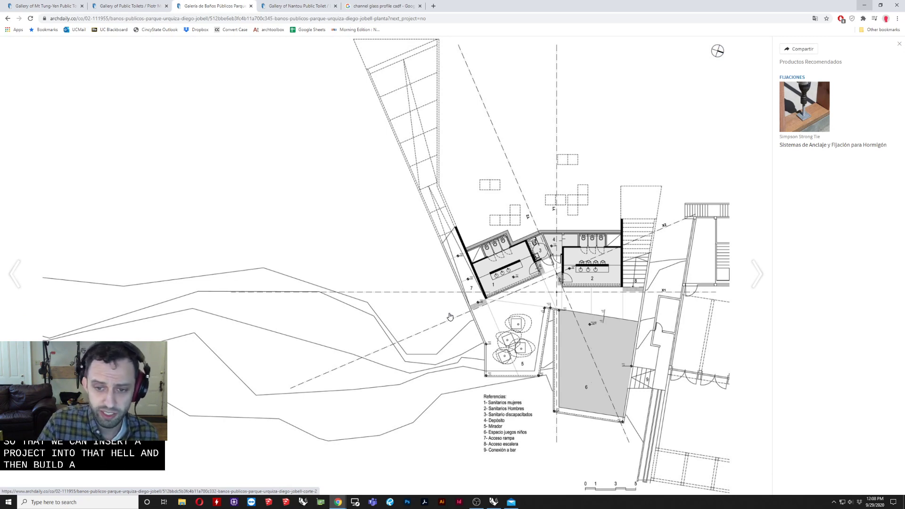
left_click(538, 237)
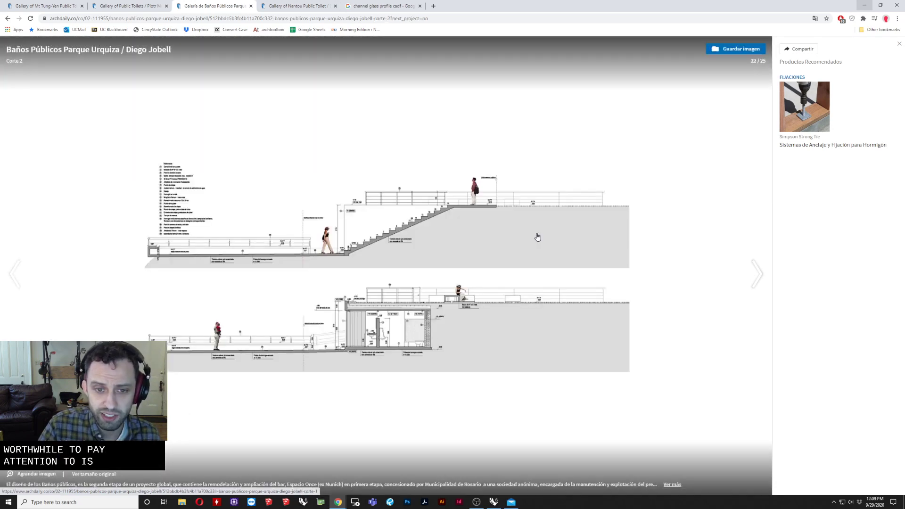
left_click(537, 238)
left_click(538, 237)
left_click(538, 237)
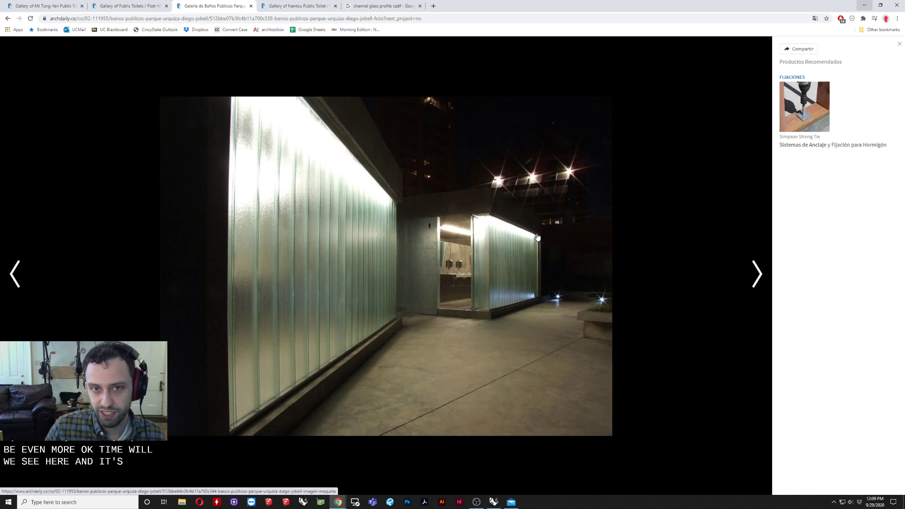
Open the Pilkington Profilit product page from the channel glass image results and return to the results.
left_click(380, 6)
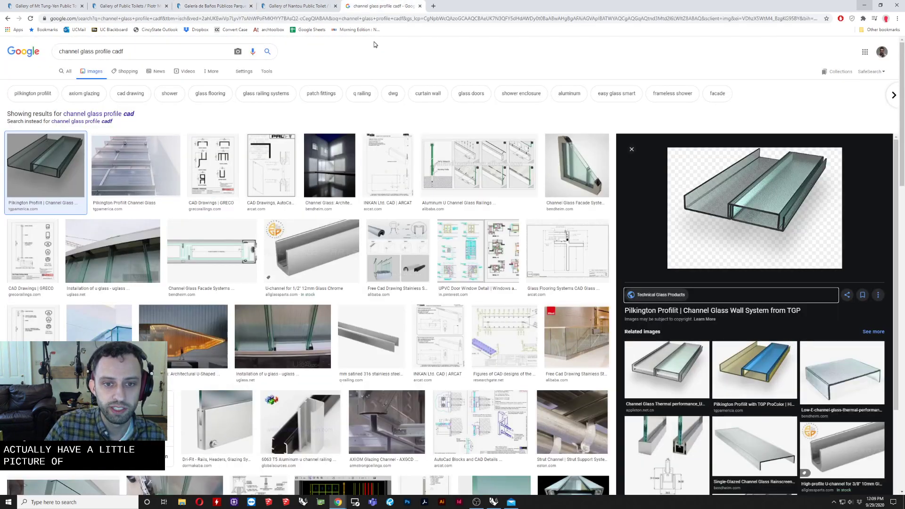
left_click(712, 259)
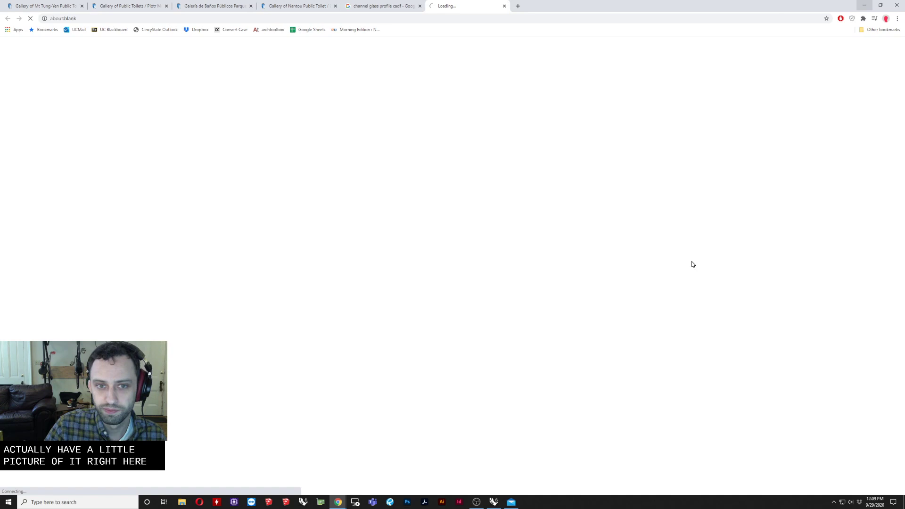
left_click(399, 5)
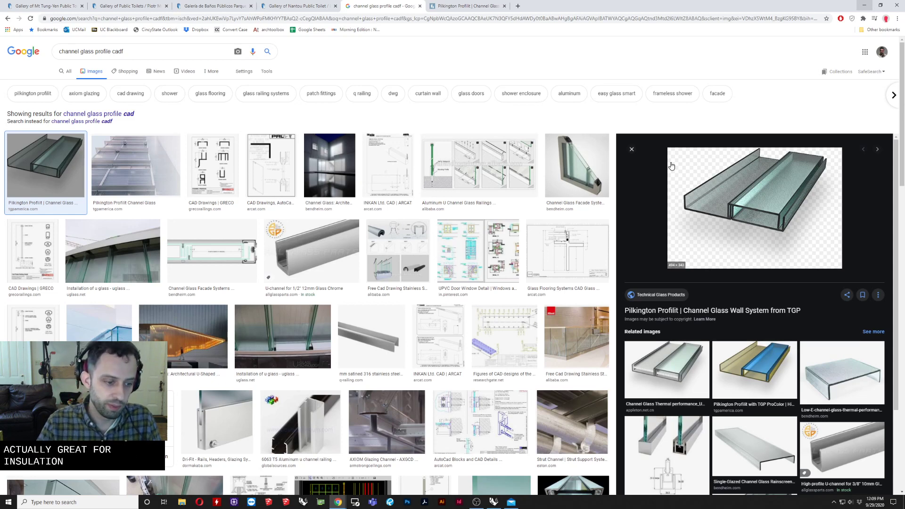
Preview channel glass facade images, then check and close the Archinect thread about Steven Holl's glass at the Nelson-Atkins Museum.
left_click(48, 420)
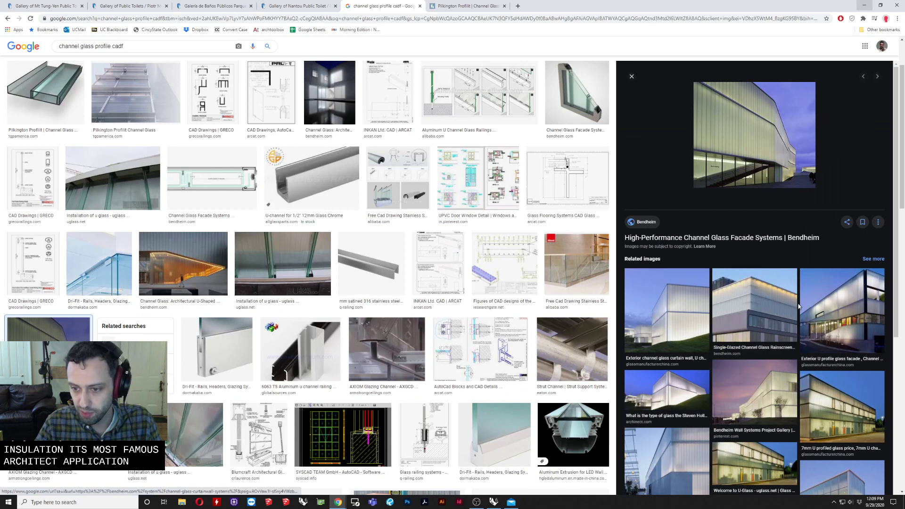
scroll(838, 362, "down", 2)
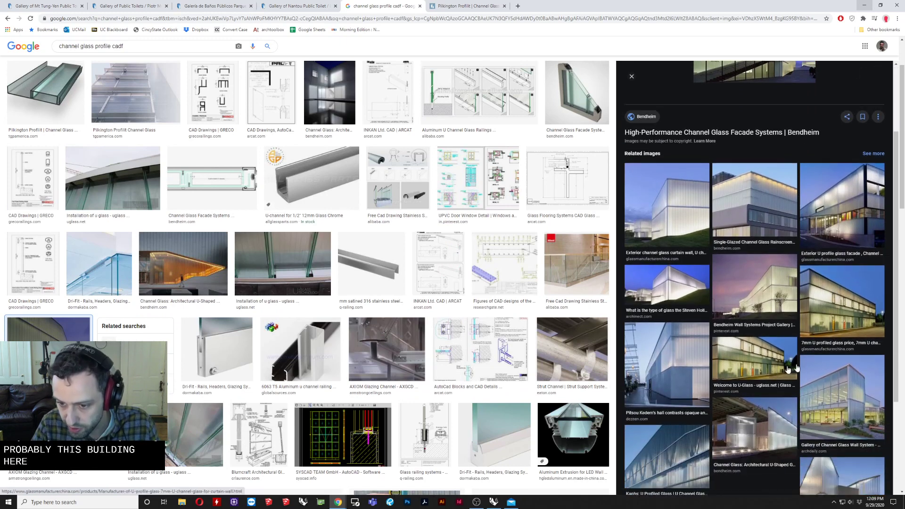
left_click(662, 293)
left_click(645, 239)
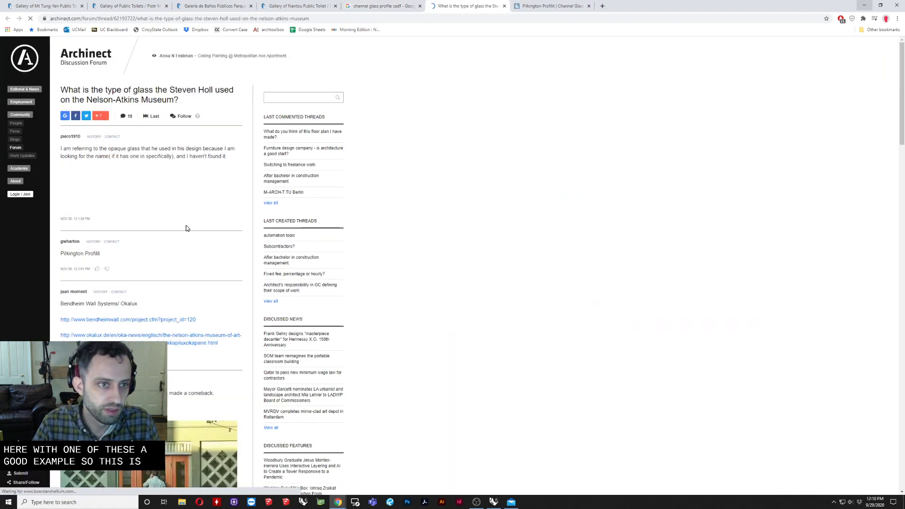
scroll(185, 228, "down", 2)
scroll(187, 224, "down", 4)
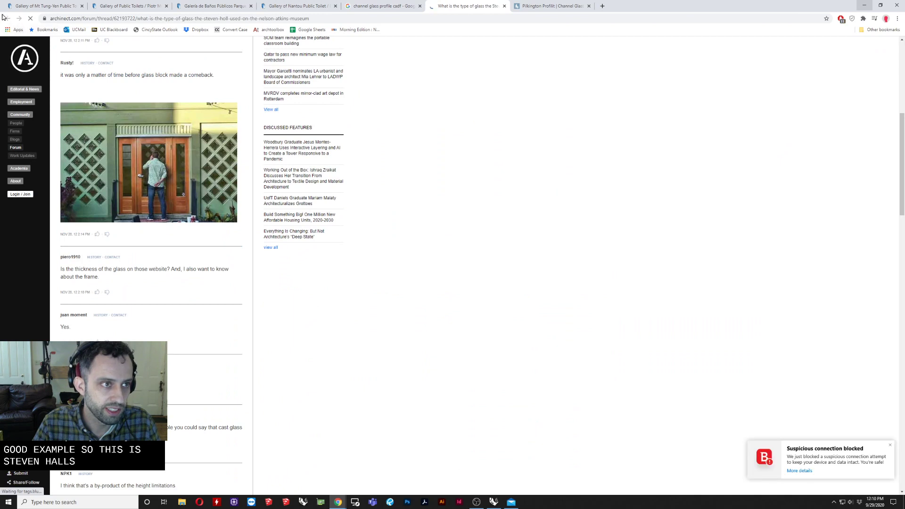
left_click(504, 6)
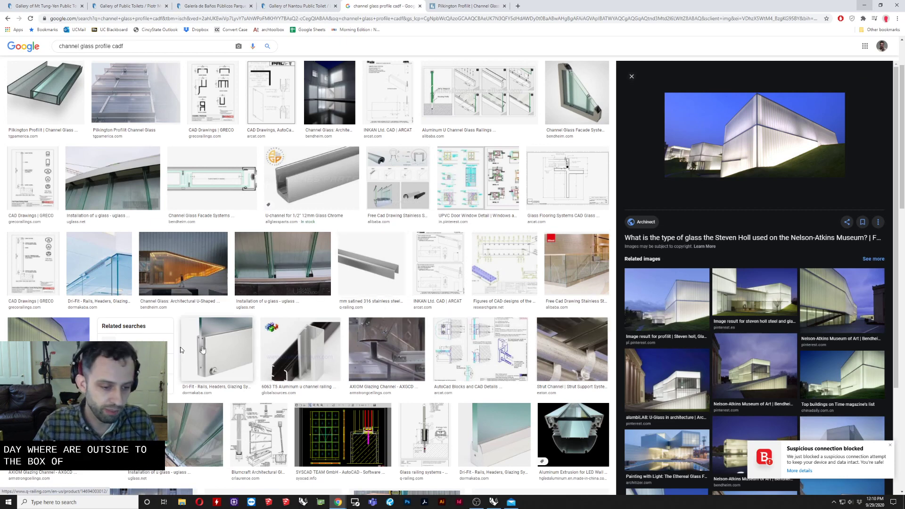
Preview the U-Glass installation photo and browse the other channel glass image results.
scroll(296, 292, "down", 1)
scroll(296, 292, "down", 1)
left_click(198, 330)
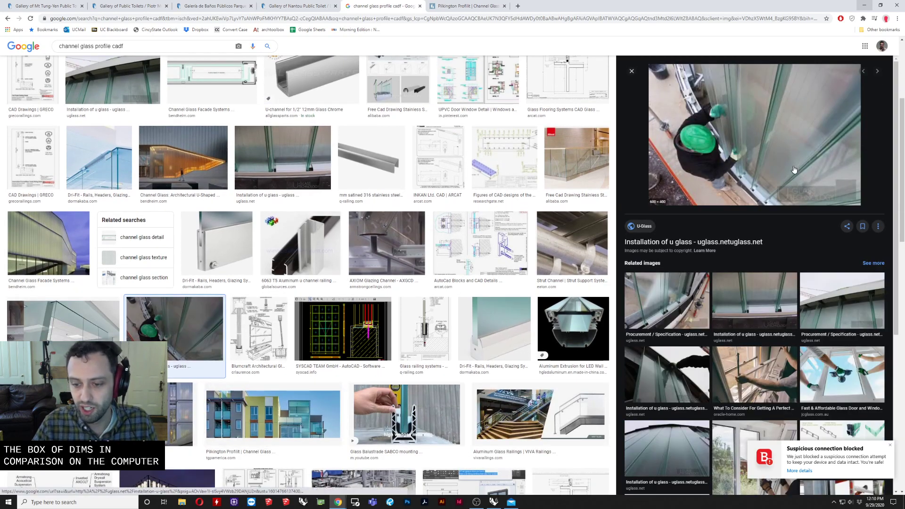
scroll(449, 282, "down", 2)
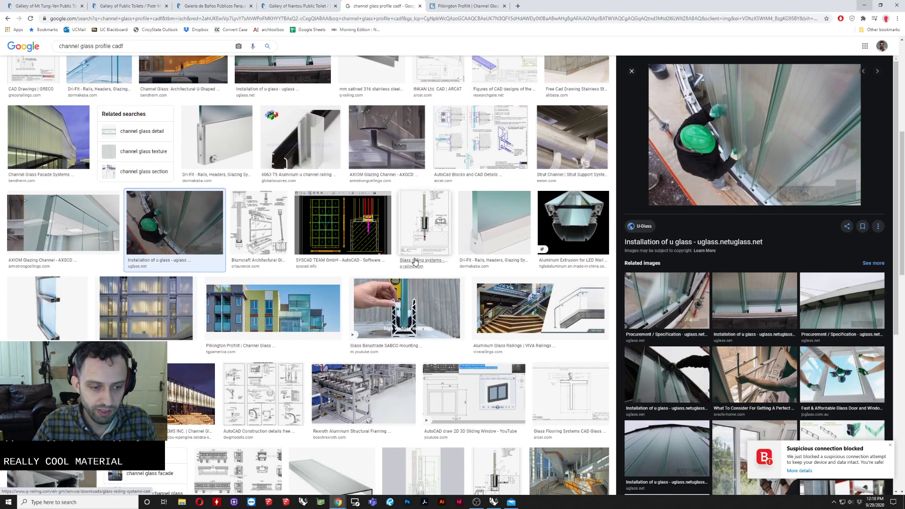
scroll(415, 261, "down", 2)
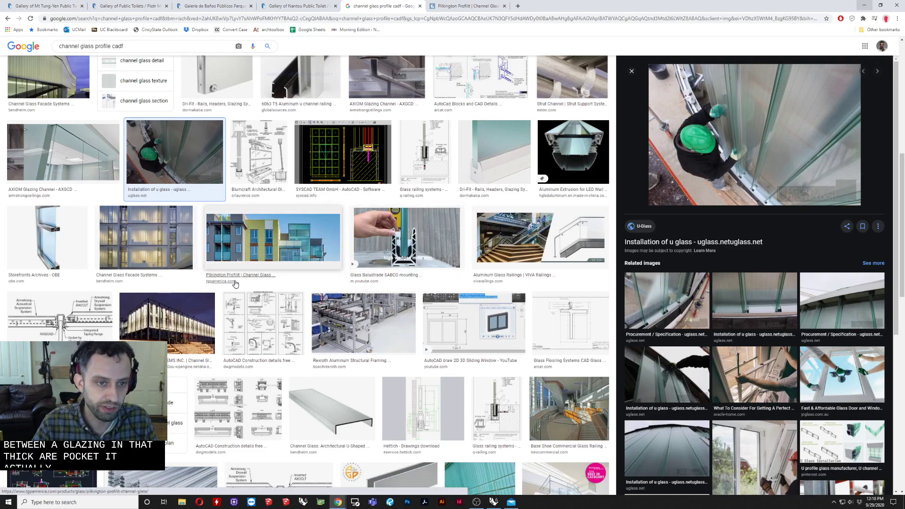
scroll(235, 284, "up", 8)
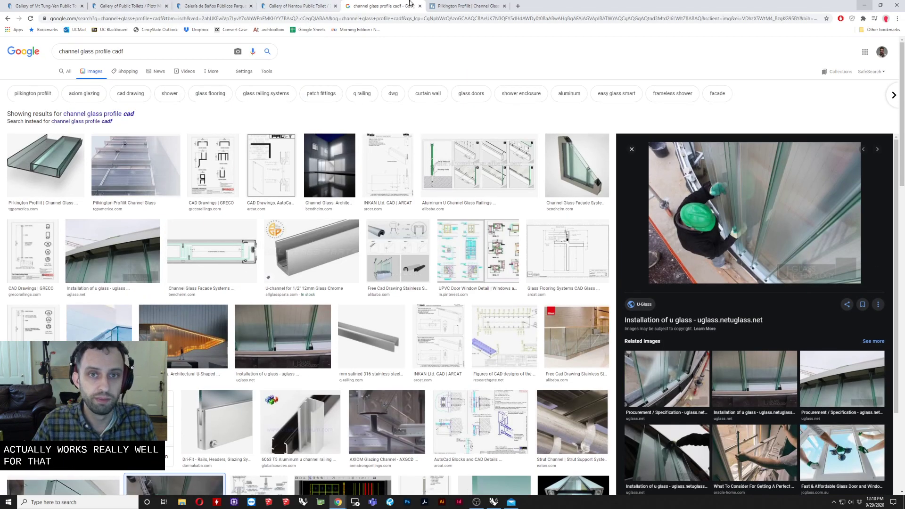
View the Pilkington Profilit page and the Technical Glass Products homepage, dismissing the newsletter form, and return to the Parque Urquiza night photo.
left_click(464, 5)
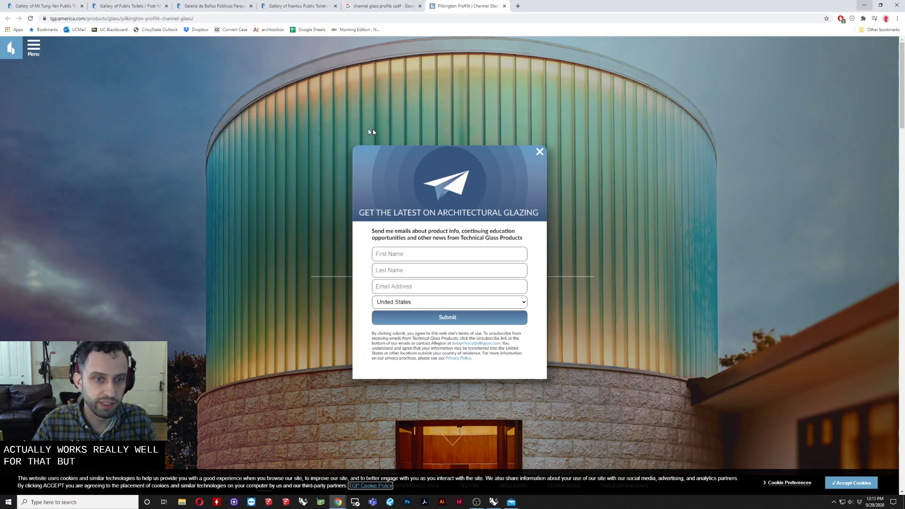
left_click(539, 151)
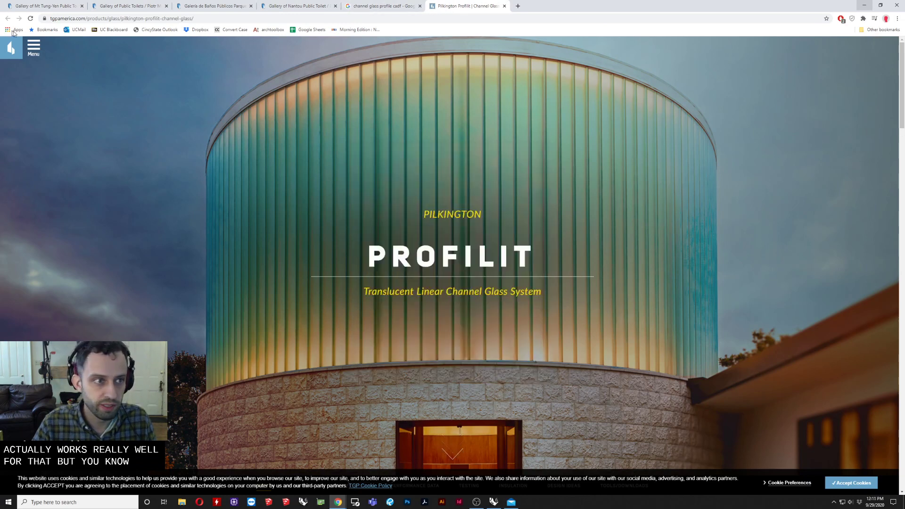
left_click(4, 55)
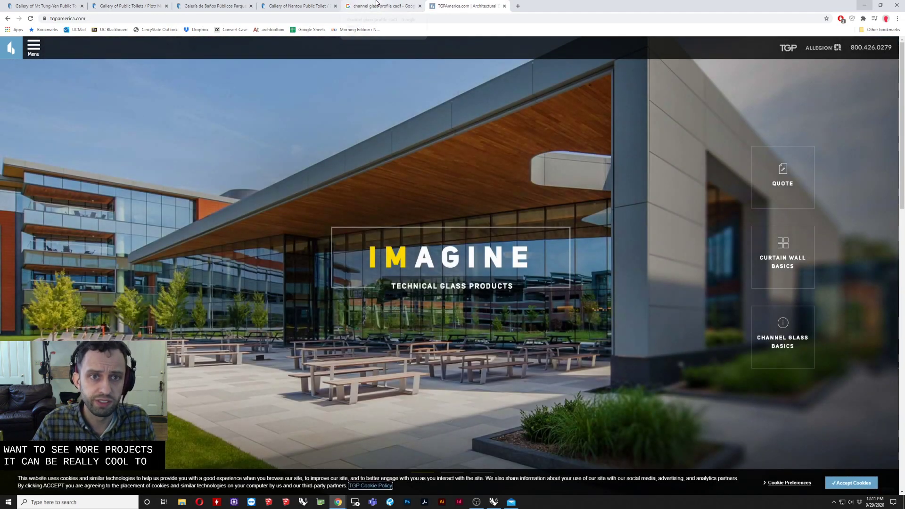
left_click(376, 4)
left_click(213, 4)
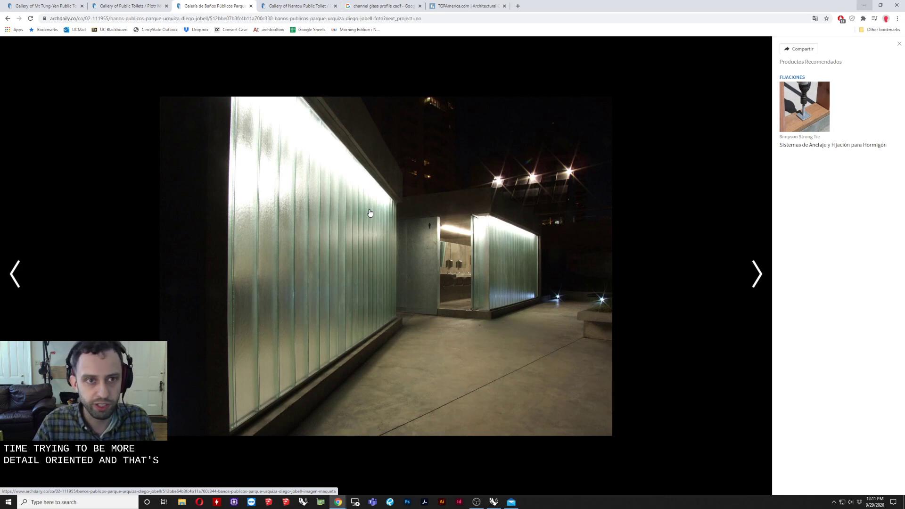
Switch to the Nantou Public Toilet gallery and review the interior photo and the ground floor, root and foundation plans.
key("ctrl+Tab")
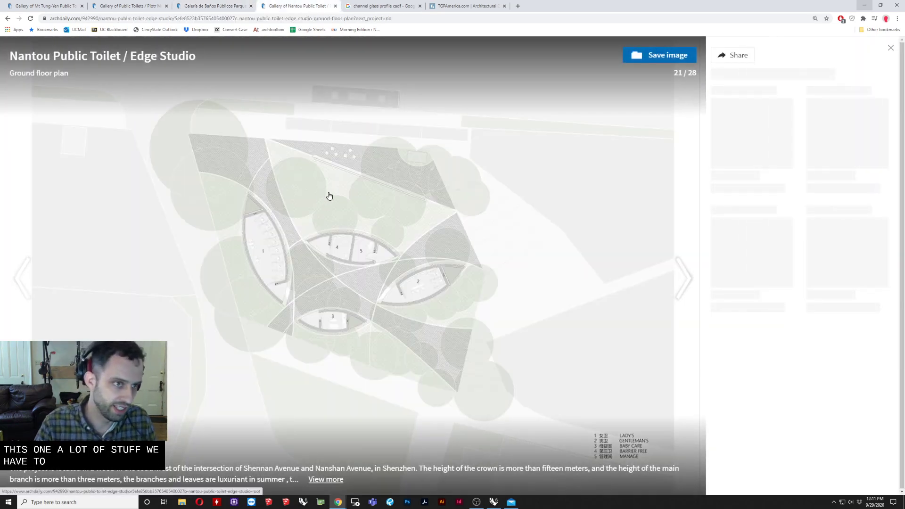
key("Left")
key("Left")
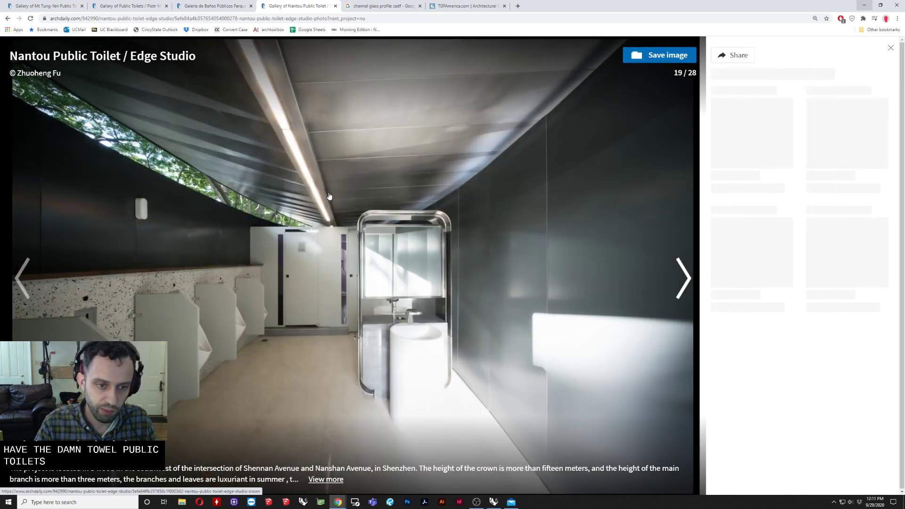
key("Right")
key("Right")
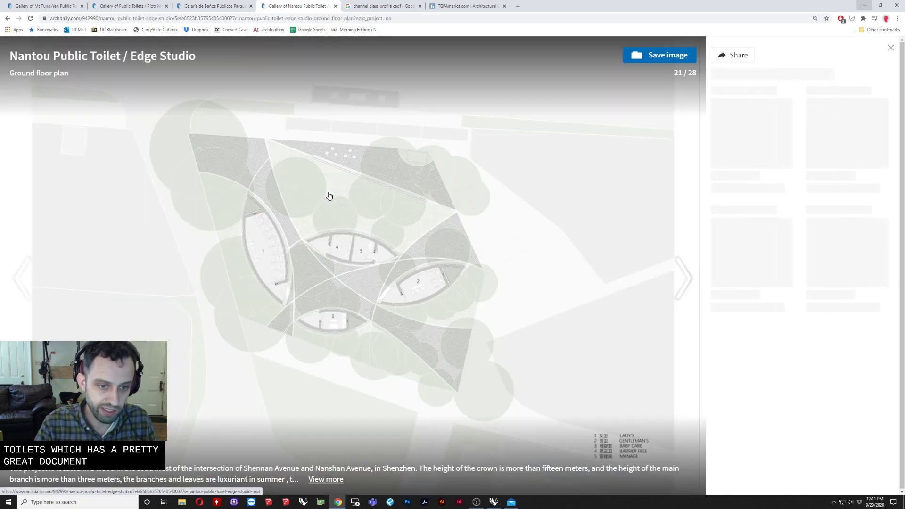
key("Right")
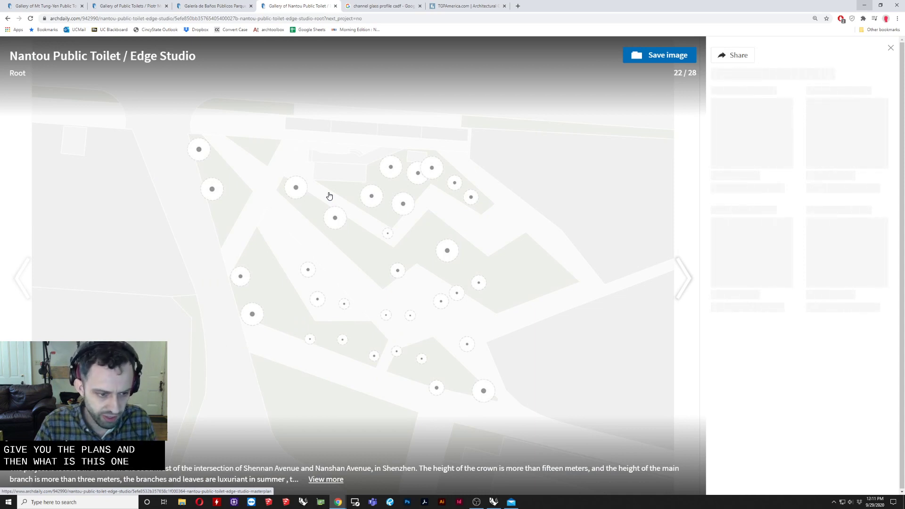
key("Right")
key("Right")
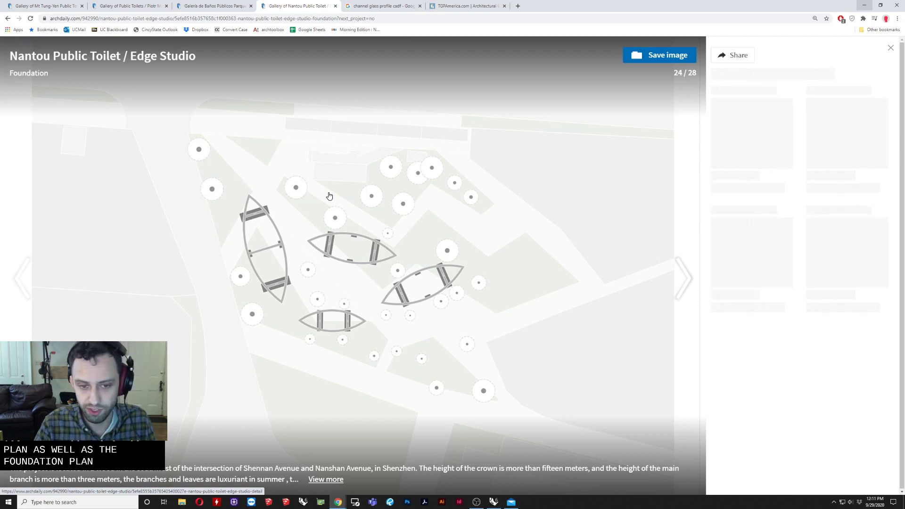
Go back from the Nantou foundation plan to the construction photos of the curved foundation and the steel roof framing.
key("Left")
key("Left")
key("Left")
key("Left")
key("Left")
key("Left")
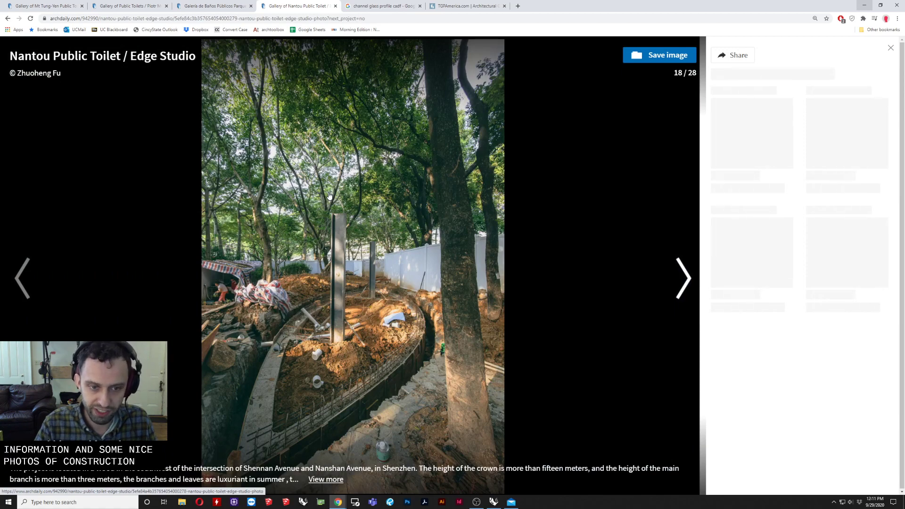
key("Left")
key("Left")
key("Left")
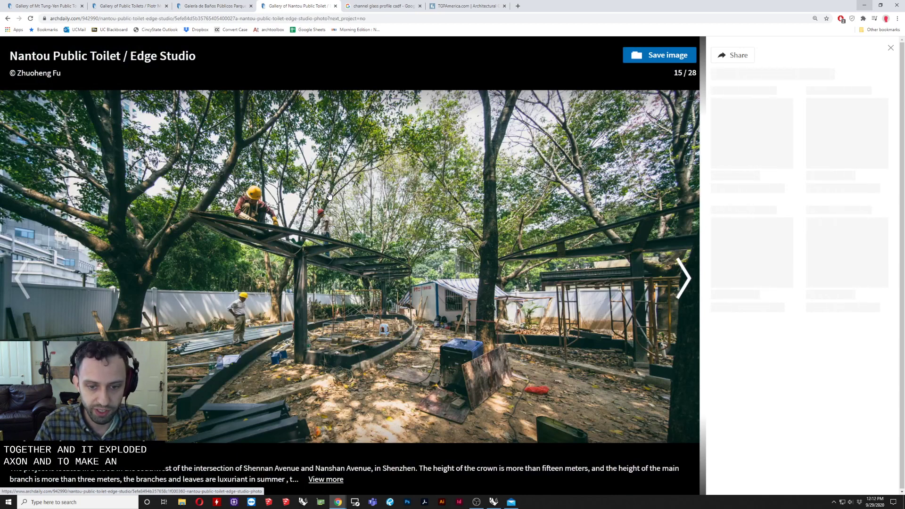
Compare the finished Nantou exterior with its steel-frame construction photo and examine the faceted panels of the curved wall.
key("Left")
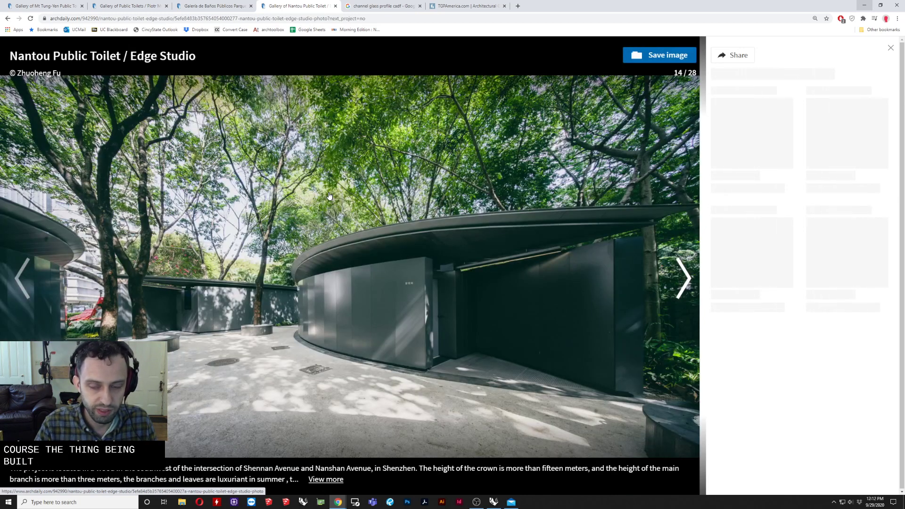
key("Right")
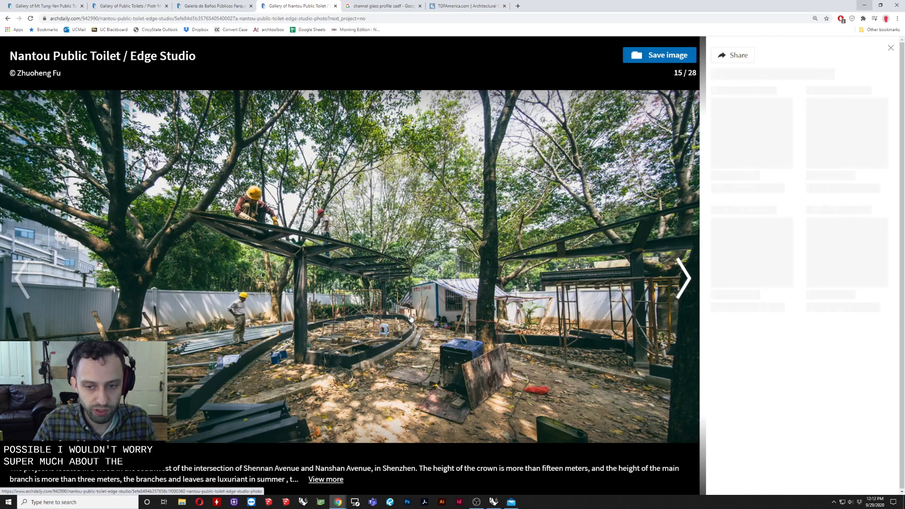
key("Left")
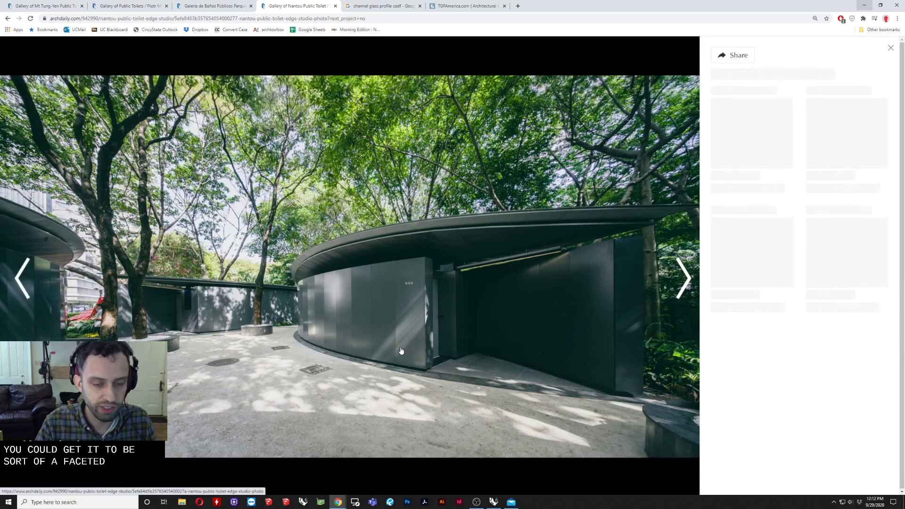
mouse_move(406, 358)
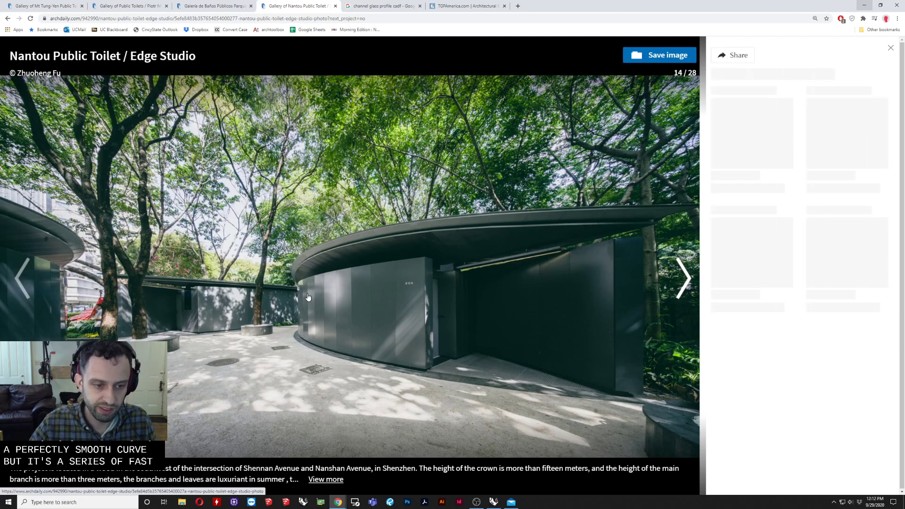
key("Left")
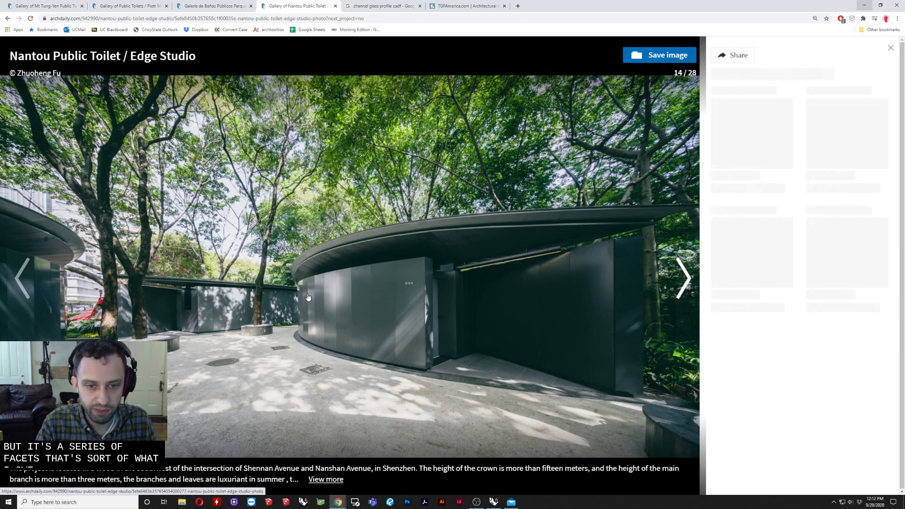
Go back through the Nantou exterior photos to review the dark panelled walls and curved metal roofs among the trees.
key("Left")
key("Left")
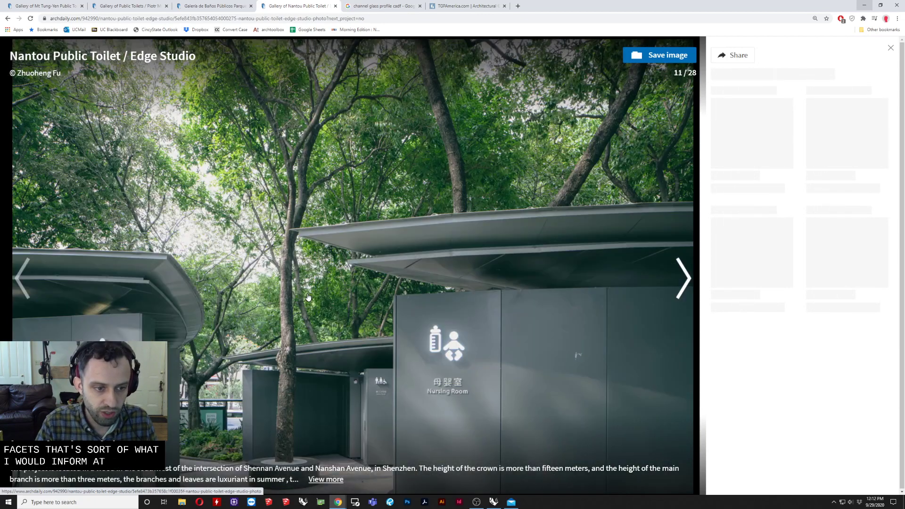
key("Left")
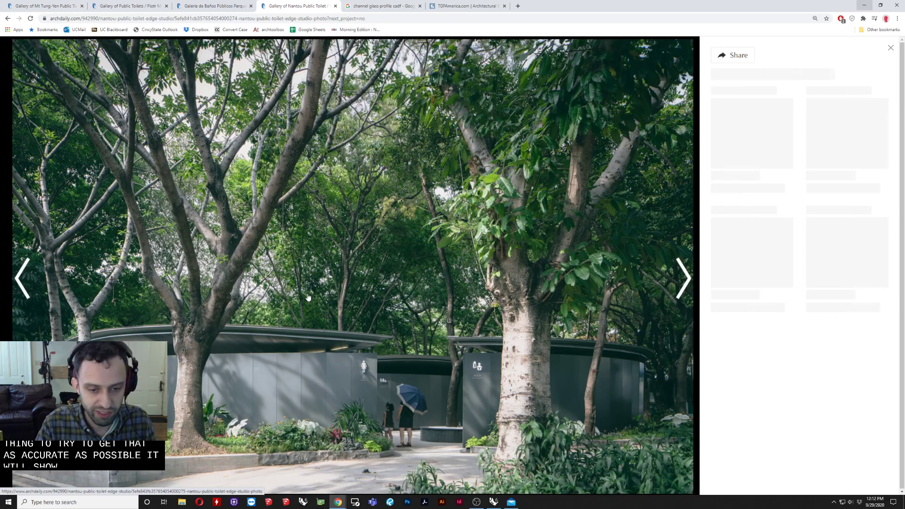
key("Left")
key("Left")
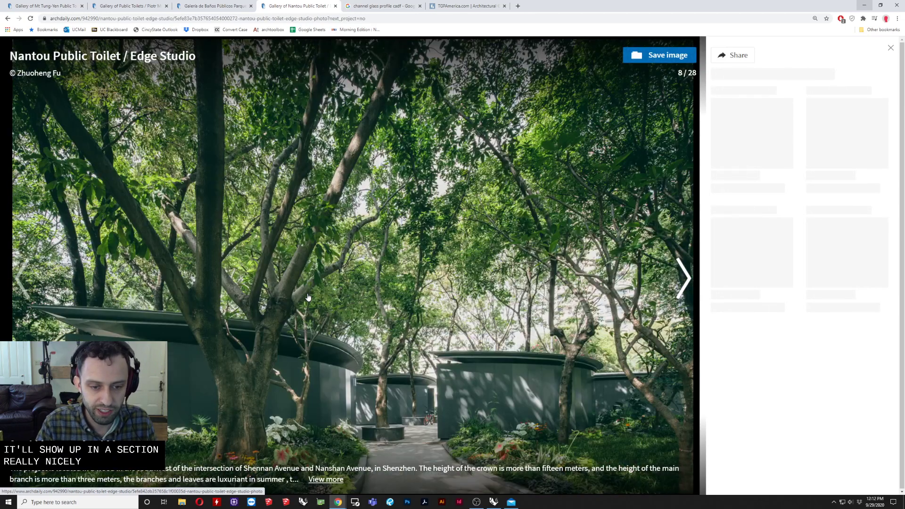
key("Left")
key("Left")
key("Left")
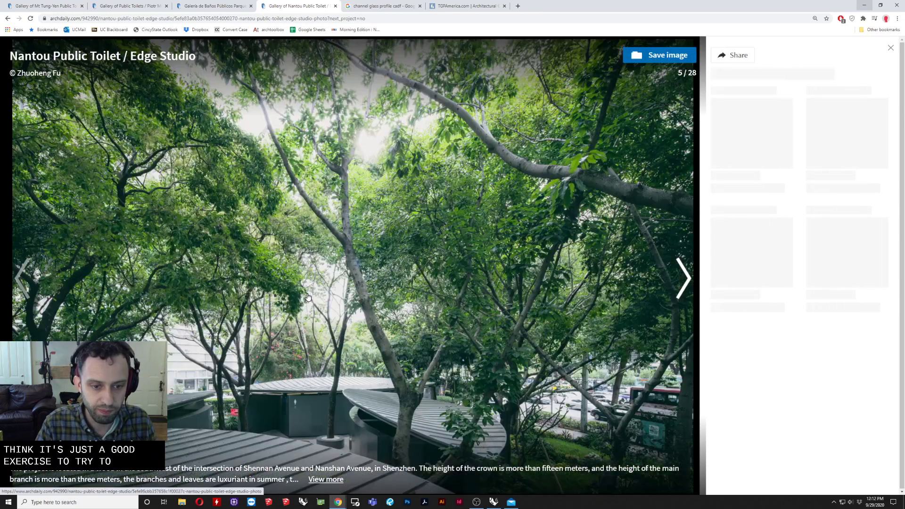
Advance through the Nantou gallery from the exterior photos to the construction photos of the steel roof frame and curved foundation.
key("Right")
key("Right")
key("Right")
key("Right")
key("Right")
key("Right")
key("Right")
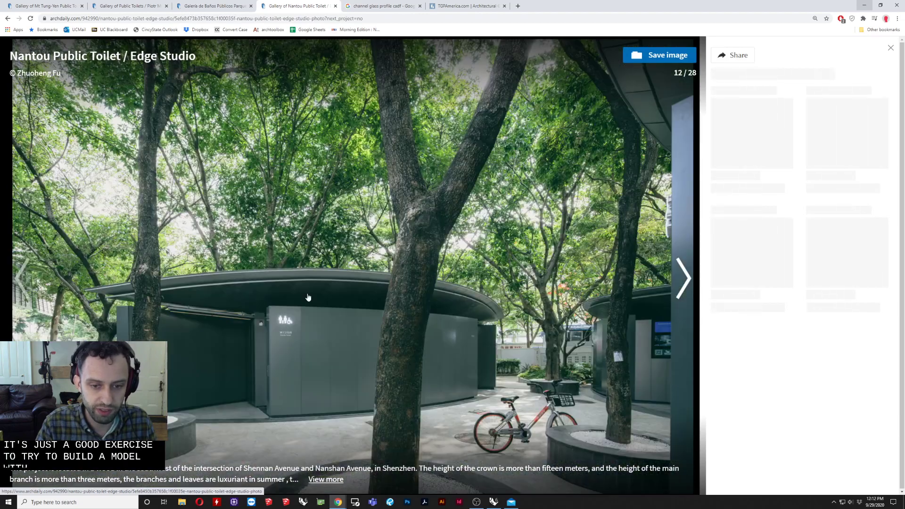
key("Right")
key("Right")
key("Right")
key("Right")
key("Right")
key("Right")
key("Right")
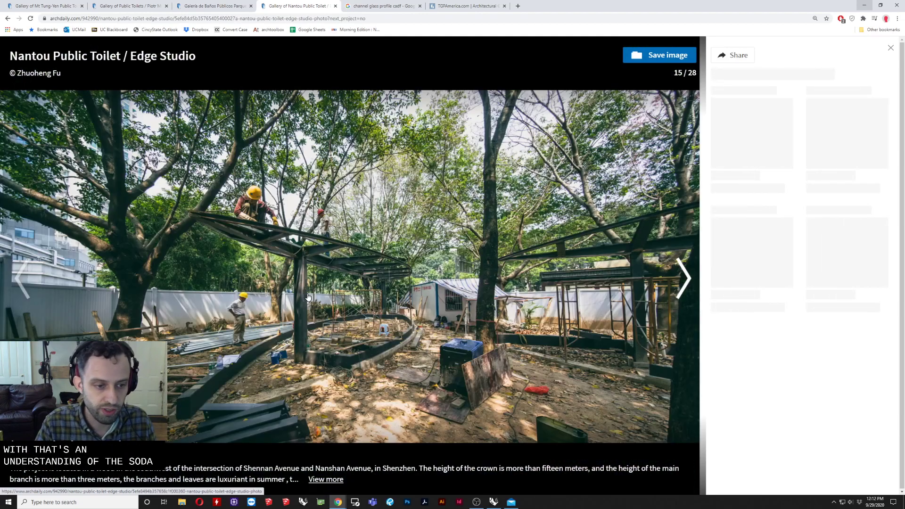
Review the Nantou ground floor plan, the structure perspective with its connection details, and the constructional detail drawing.
key("Right")
key("Right")
key("Right")
key("Right")
key("Right")
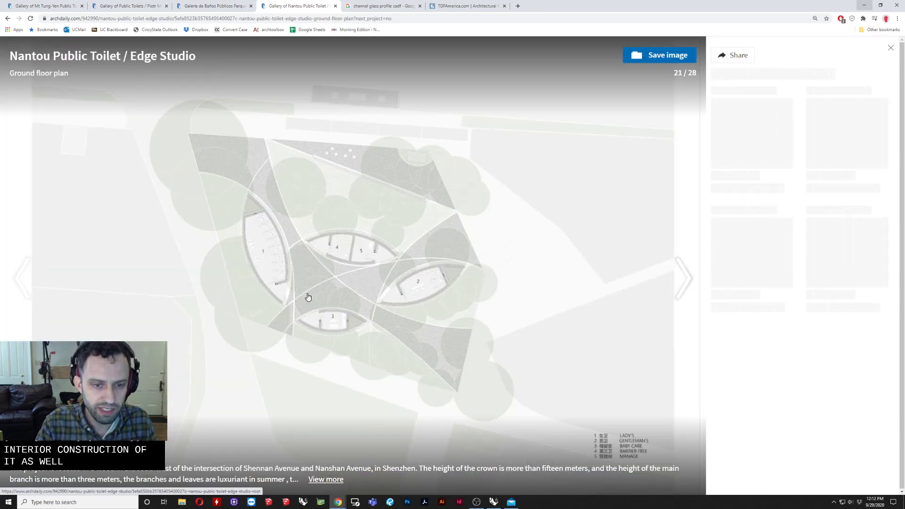
key("Right")
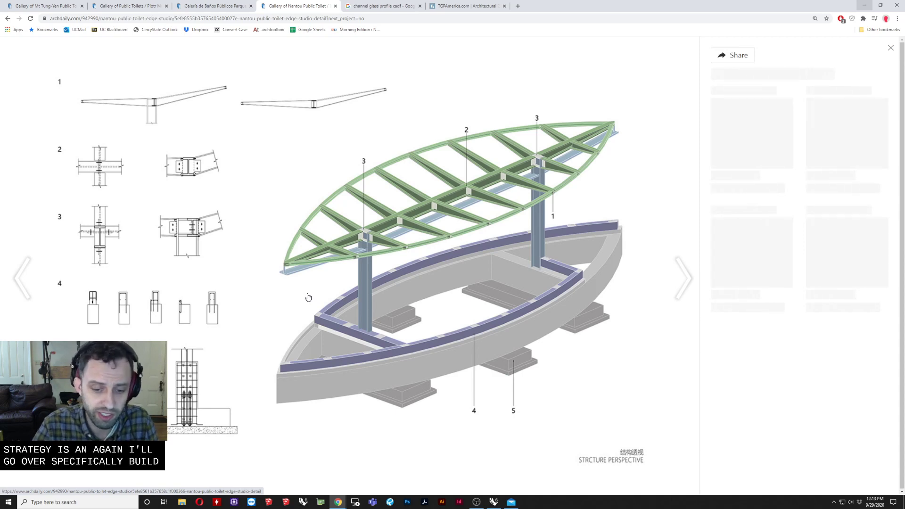
left_click(308, 297)
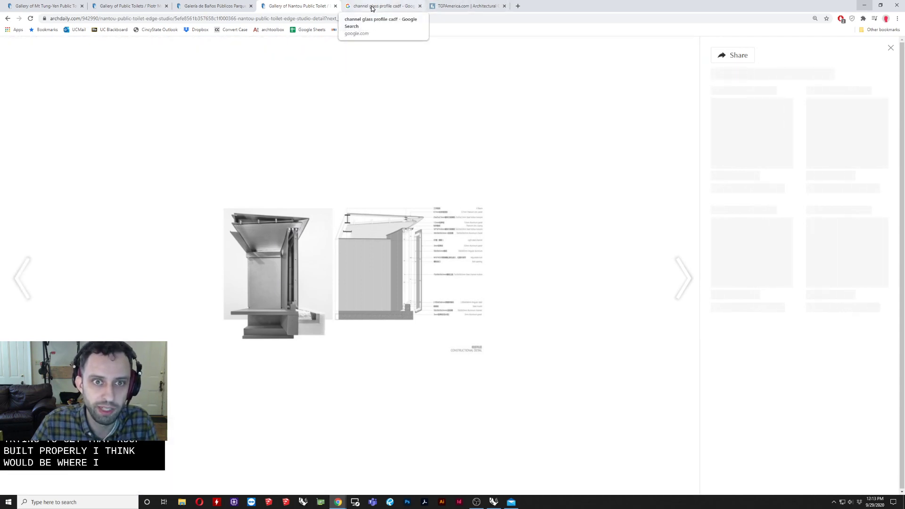
Switch to the Mt Tung-Yen Public Toilet gallery and review its floor plan and short section.
left_click(29, 5)
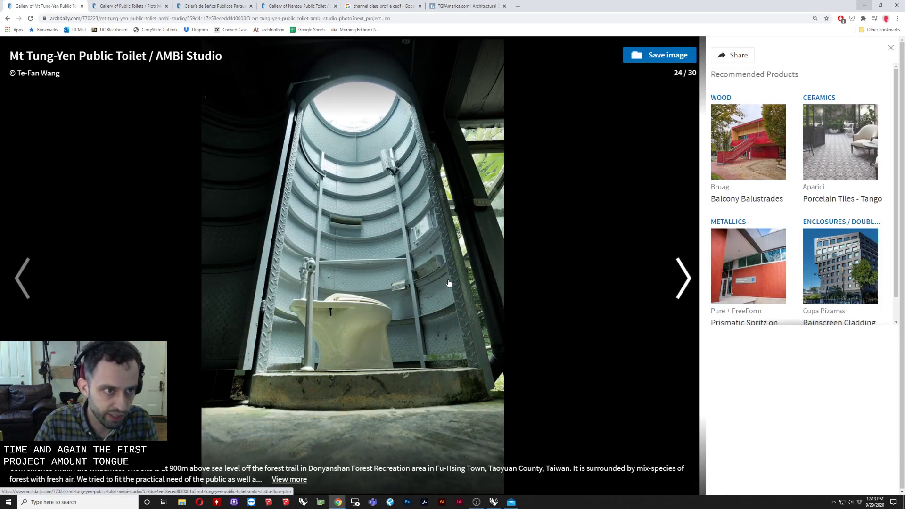
left_click(449, 283)
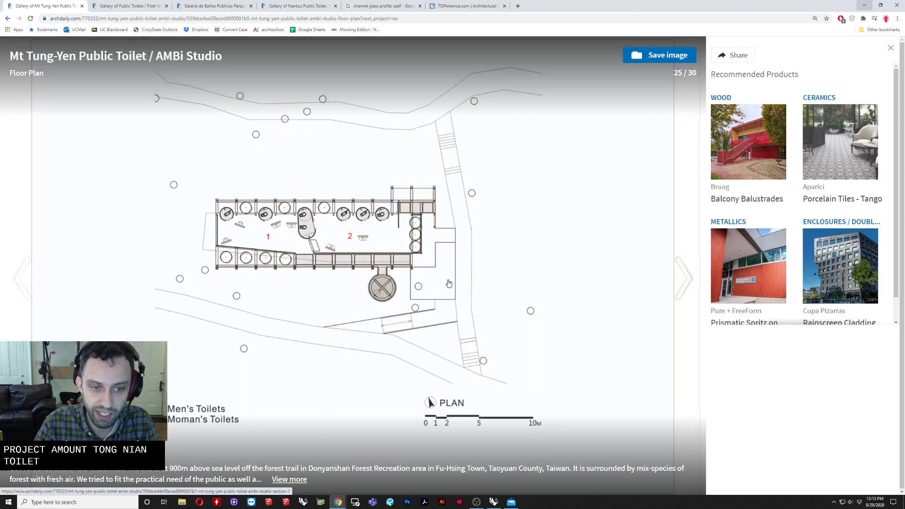
left_click(449, 283)
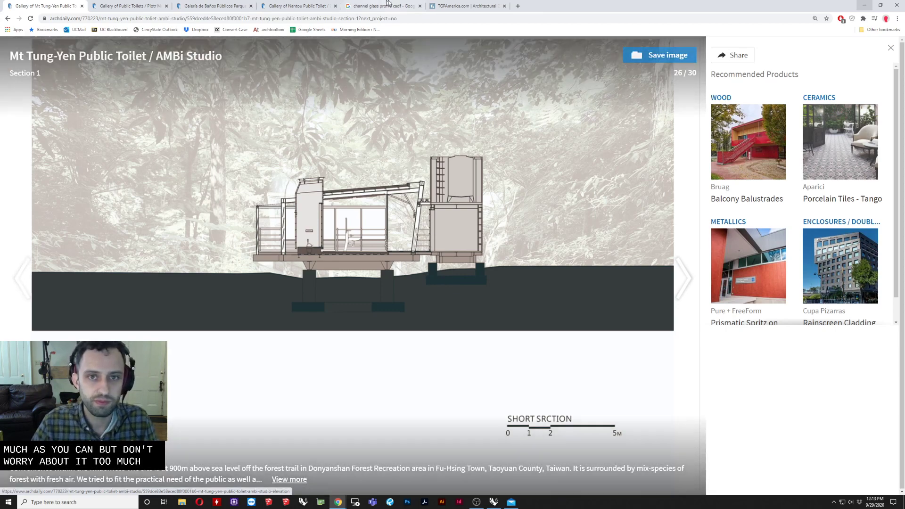
Minimize the browser, switch to Rhino, and review the Barcelona Pavilion model and its PERSPECTIVE layout.
left_click_drag(562, 3, 361, 62)
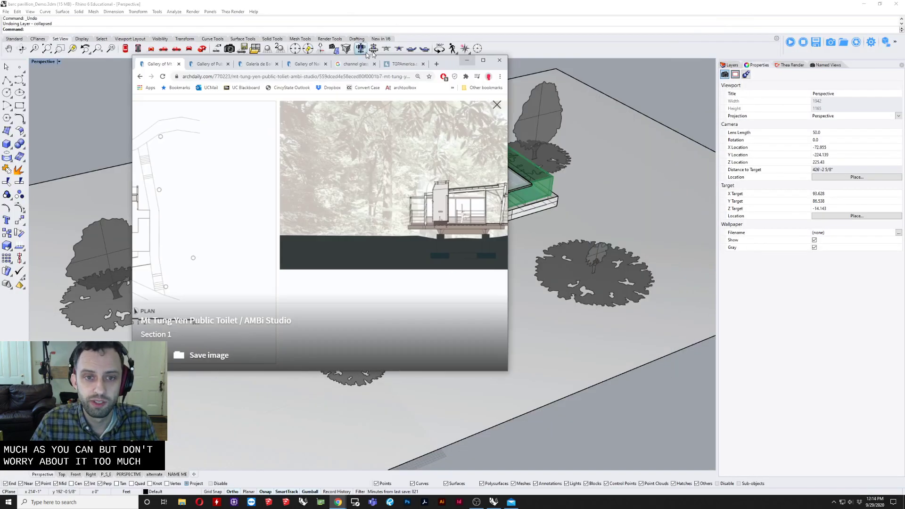
left_click(472, 63)
scroll(452, 115, "down", 5)
scroll(424, 141, "up", 7)
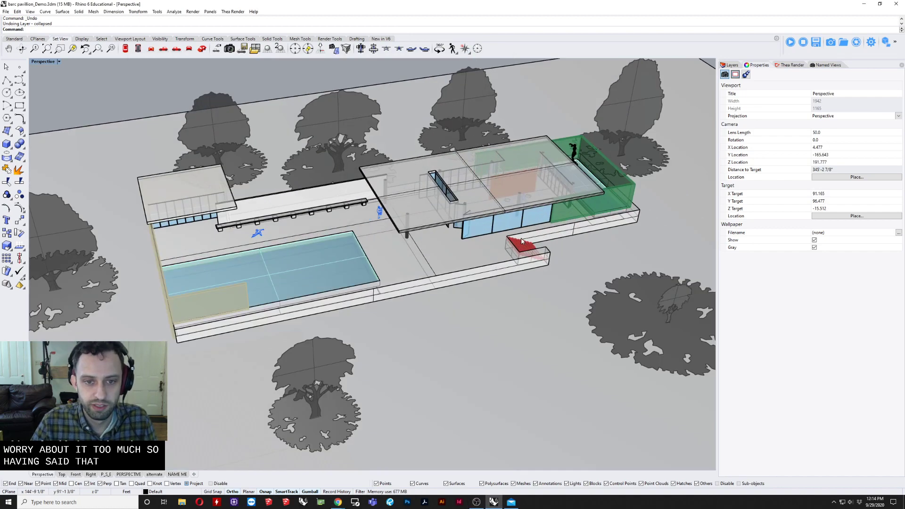
right_click_drag(601, 273, 524, 267)
scroll(518, 257, "down", 4)
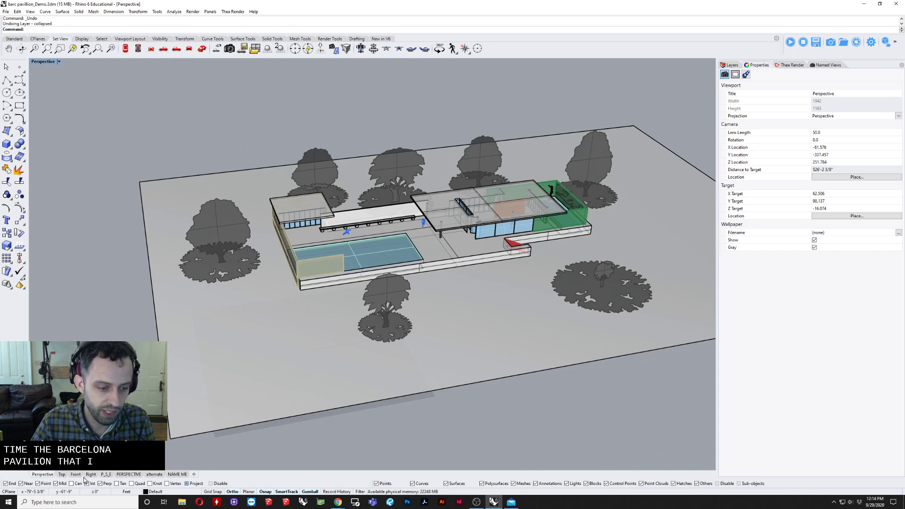
left_click(106, 475)
left_click(125, 475)
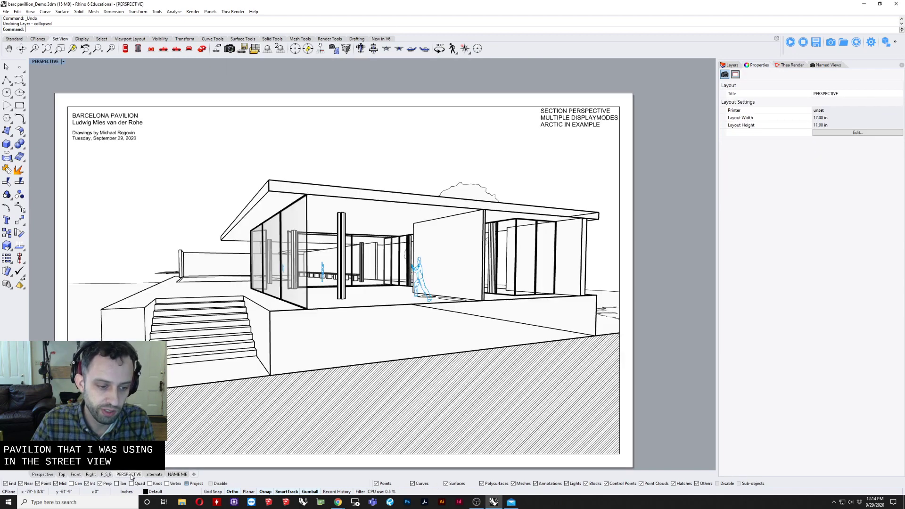
Return to the Perspective model view and inspect the Nantou structural framing modelled on its ground floor plan.
left_click(43, 474)
scroll(400, 273, "down", 5)
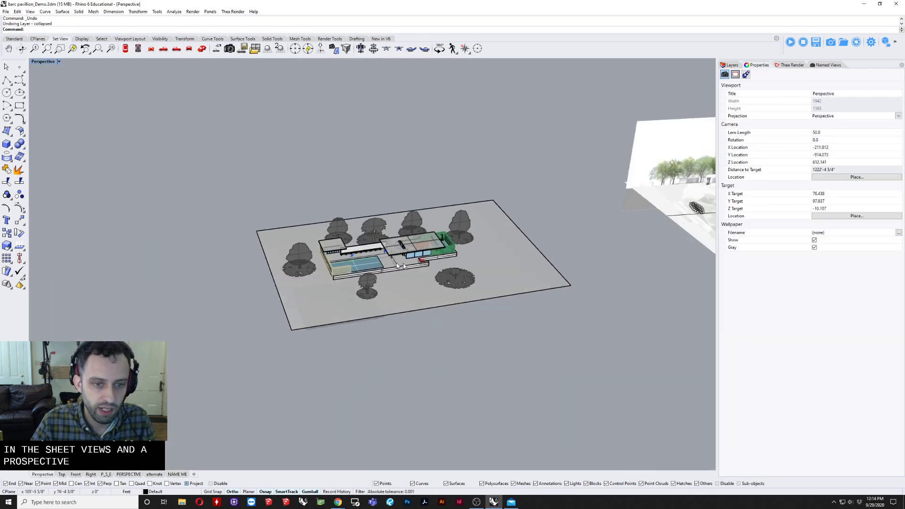
mouse_move(459, 260)
right_mouse_down("shift")
mouse_move(346, 266)
mouse_move(232, 288)
right_mouse_up("shift")
mouse_move(606, 266)
right_mouse_down("shift")
mouse_move(471, 285)
mouse_move(485, 285)
mouse_move(447, 304)
right_mouse_up("shift")
scroll(477, 287, "up", 8)
scroll(466, 359, "up", 4)
right_click_drag(466, 358, 454, 317)
scroll(463, 340, "up", 3)
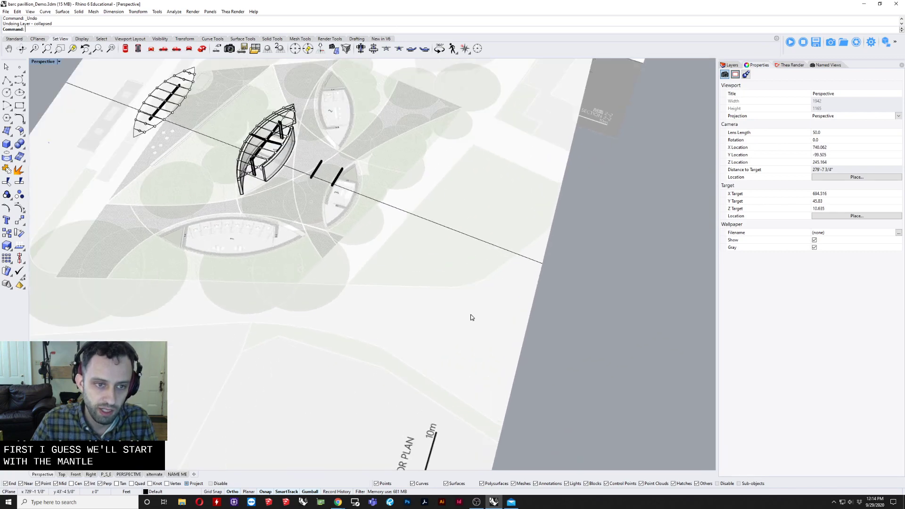
Restore Rhino to a smaller window and place File Explorer beside it, showing the links folder inside Assignment 5.0.
left_click_drag(434, 8, 516, 14)
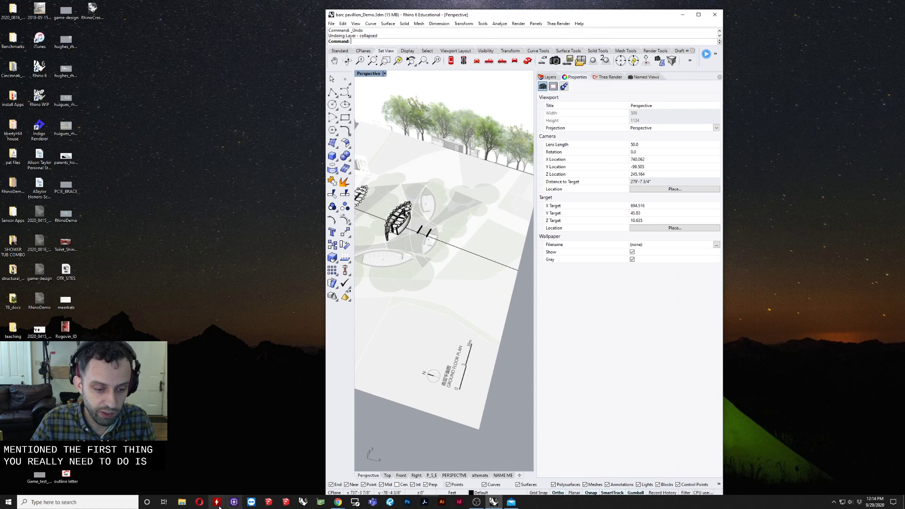
left_click(181, 502)
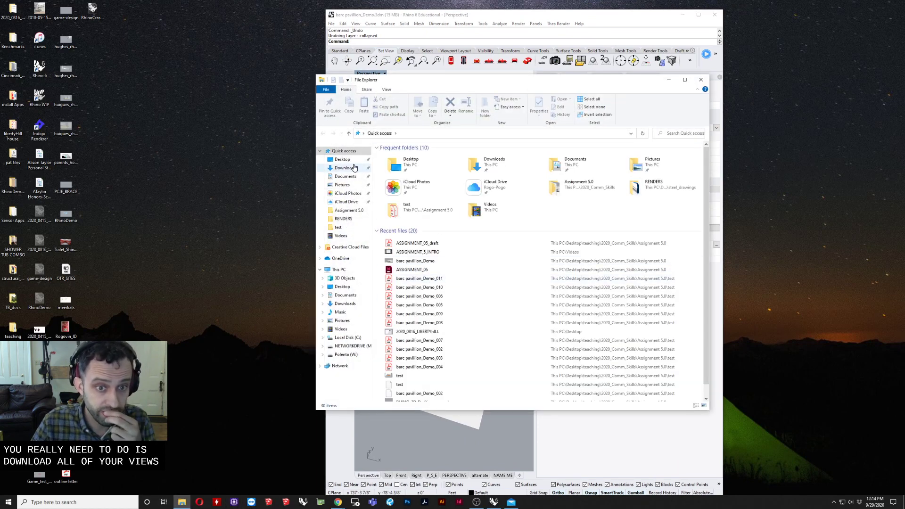
left_click(338, 269)
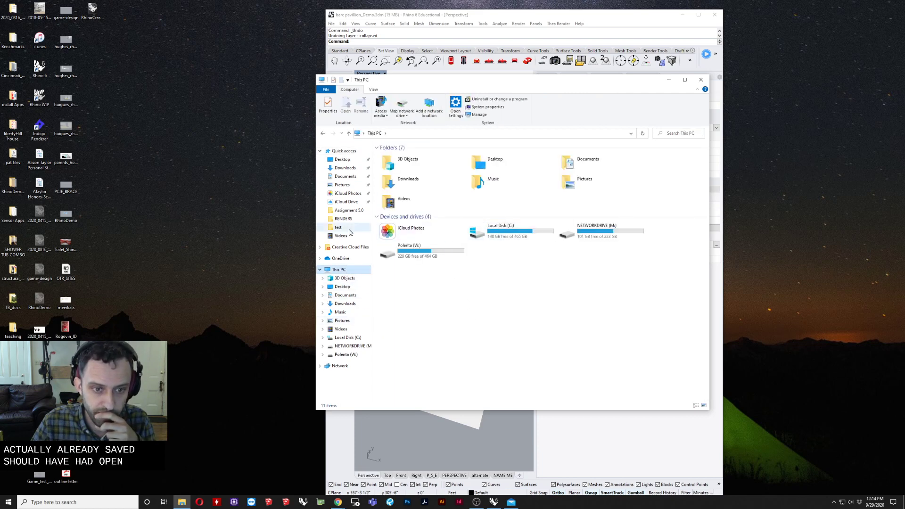
left_click(348, 210)
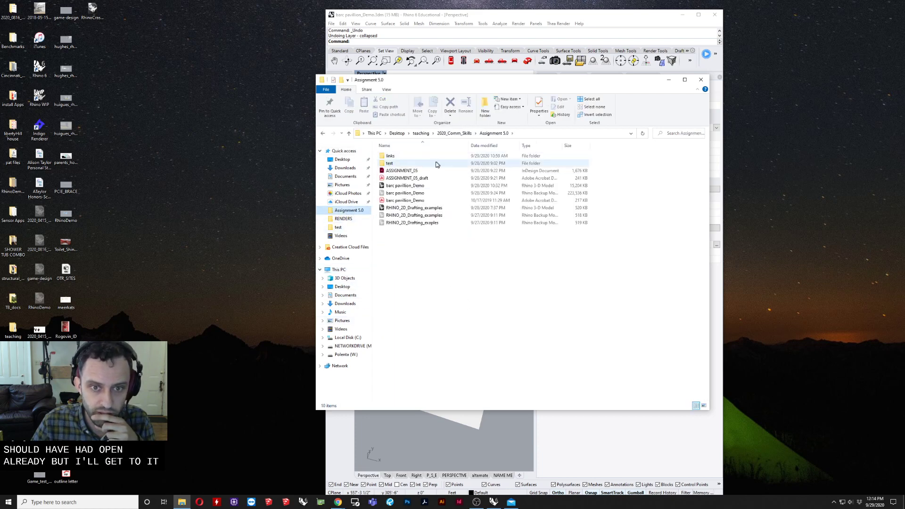
double_click(409, 156)
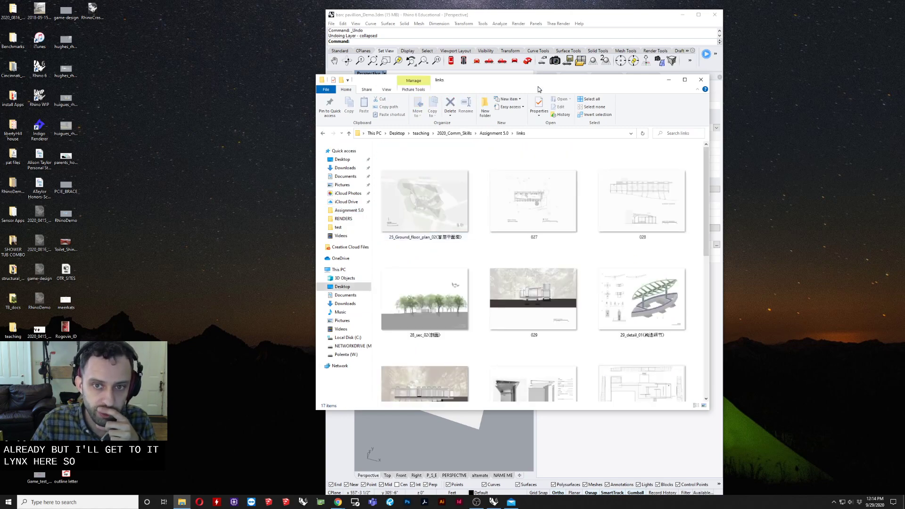
left_click_drag(539, 86, 179, 123)
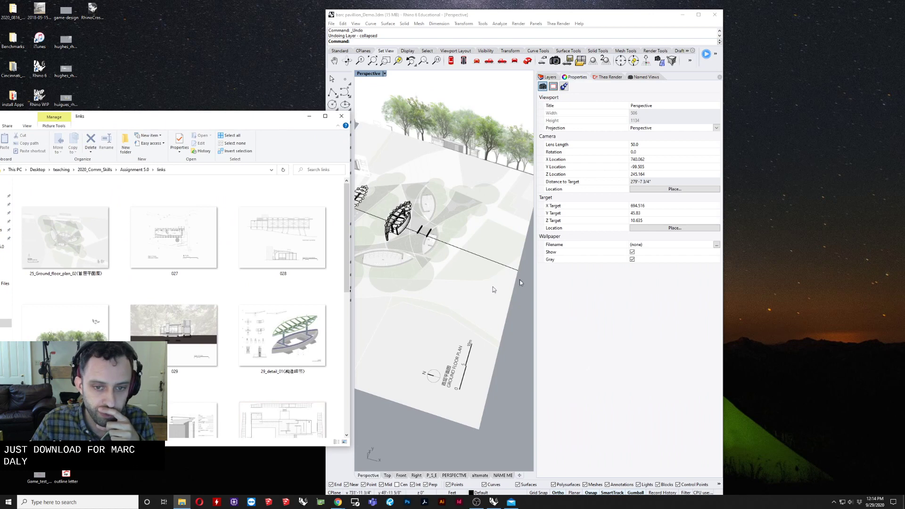
Insert 25_Ground_floor_plan_02 from the links folder as a Picture, placing it in the empty area next to the existing Nantou plan.
scroll(505, 299, "down", 20)
left_click(505, 299)
scroll(505, 298, "up", 10)
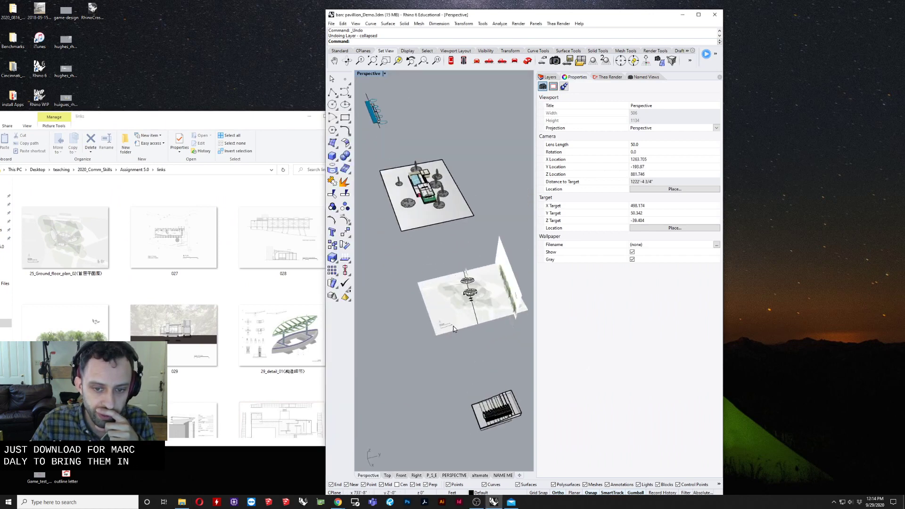
left_click_drag(89, 262, 417, 334)
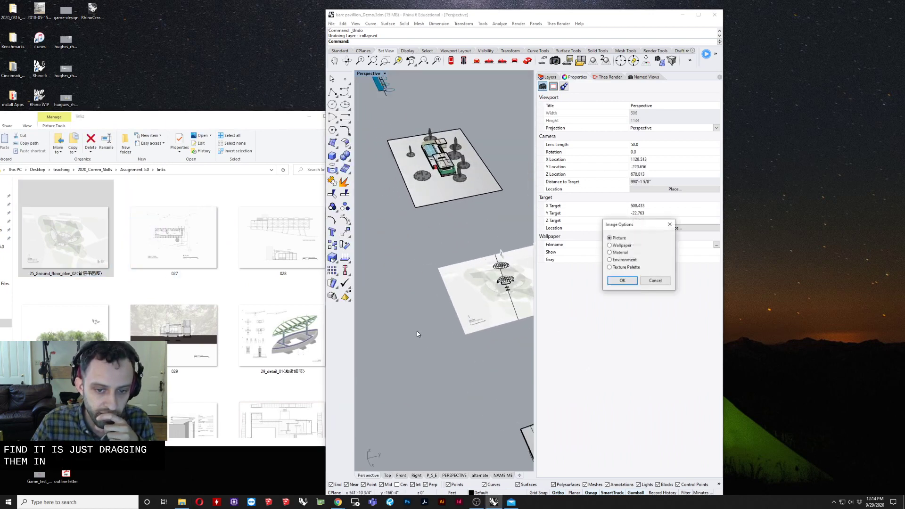
left_click(622, 281)
scroll(413, 302, "down", 6)
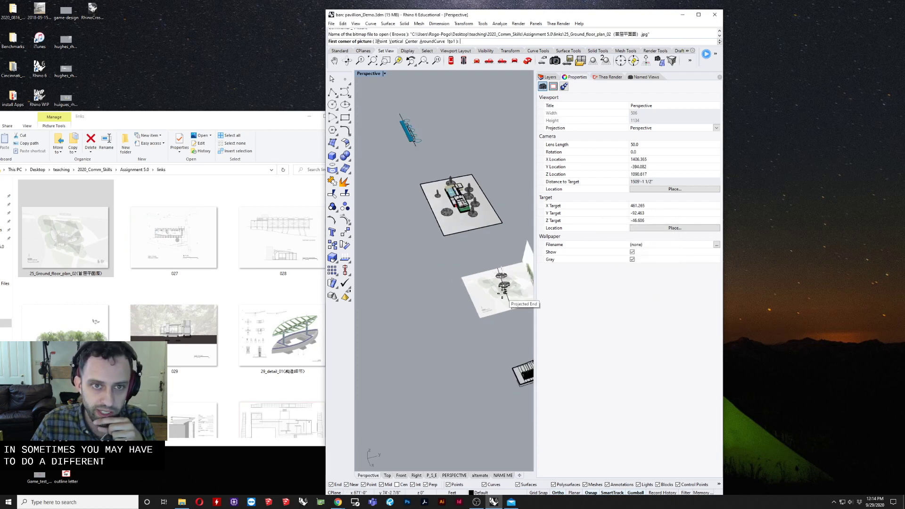
scroll(411, 304, "up", 3)
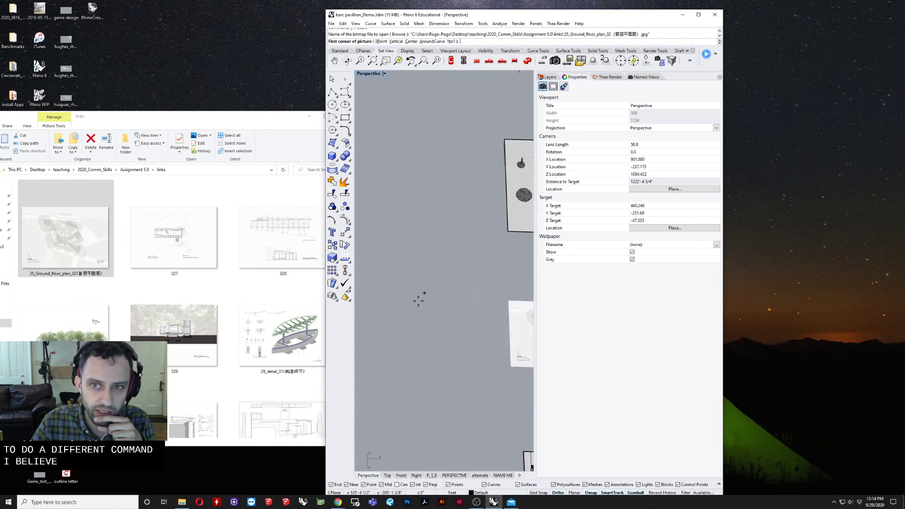
right_click_drag(410, 300, 377, 297, "shift")
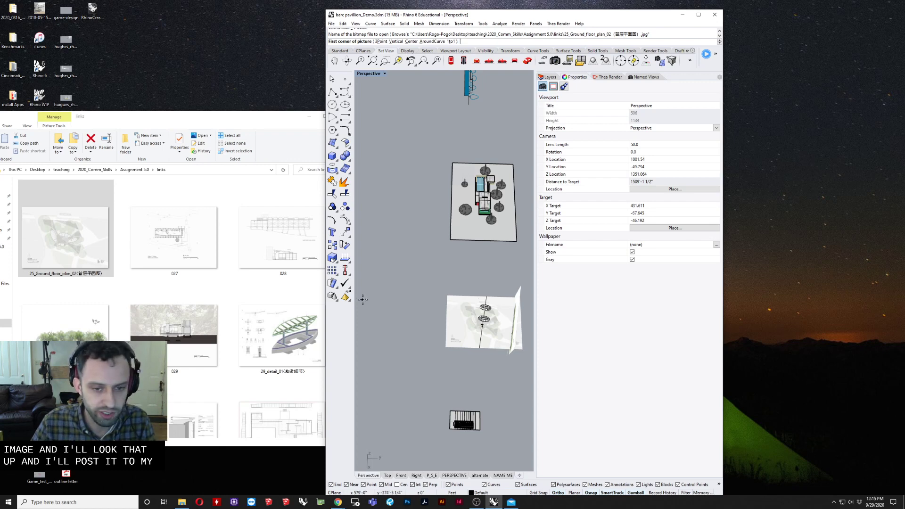
left_click(366, 297)
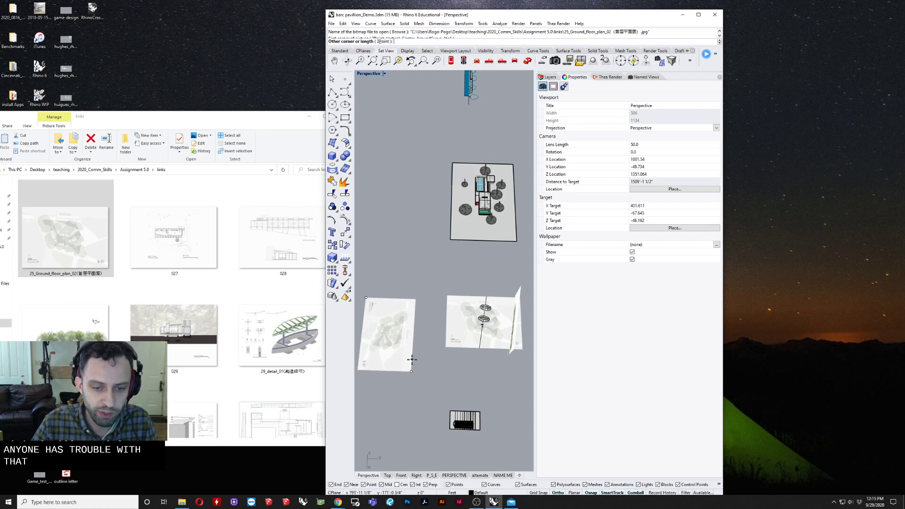
left_click(412, 360)
Maximize the Rhino window and frame the newly inserted ground floor plan in the Perspective view.
right_click_drag(412, 360, 428, 337)
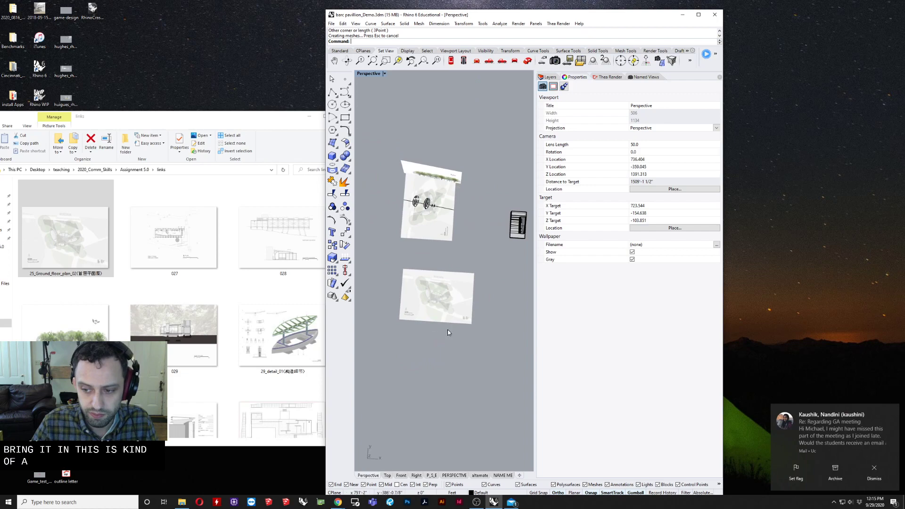
scroll(417, 322, "up", 3)
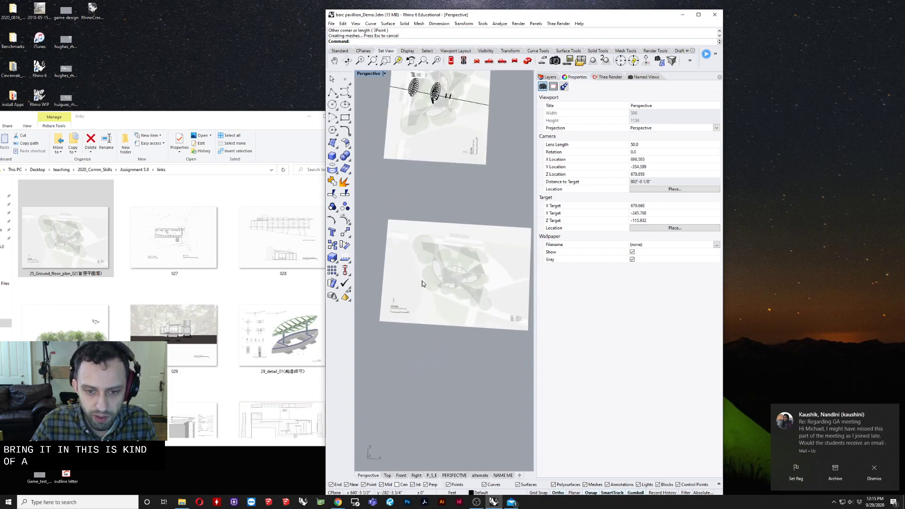
right_click_drag(423, 283, 428, 287)
left_click_drag(510, 16, 520, 1)
scroll(199, 377, "up", 4)
scroll(226, 378, "down", 2)
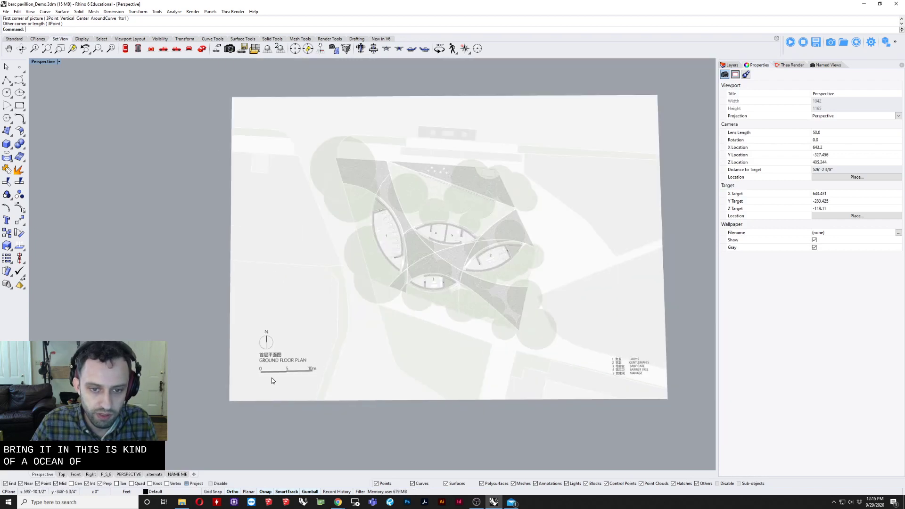
scroll(272, 380, "down", 1)
Scale the inserted ground floor plan from the 0 mark of its scale bar, making the distance to the 10m mark 10m.
left_click(295, 323)
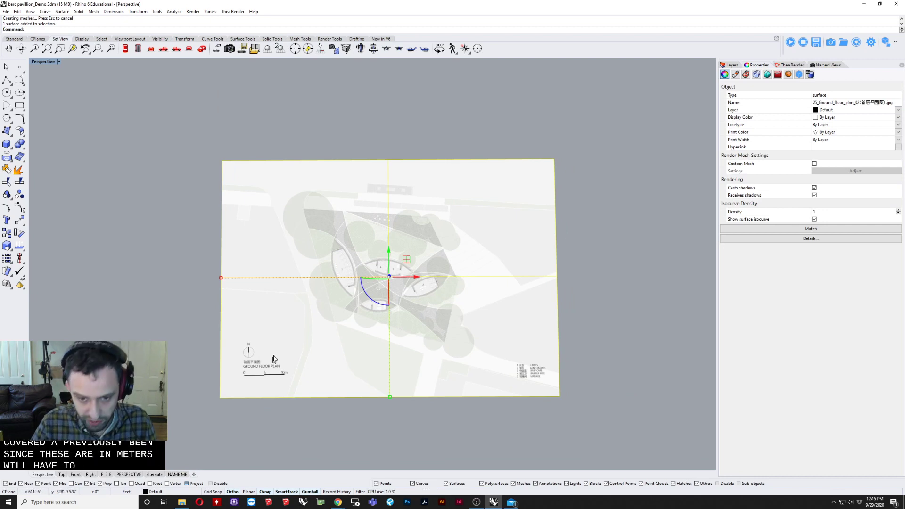
scroll(274, 359, "up", 4)
type("Sc")
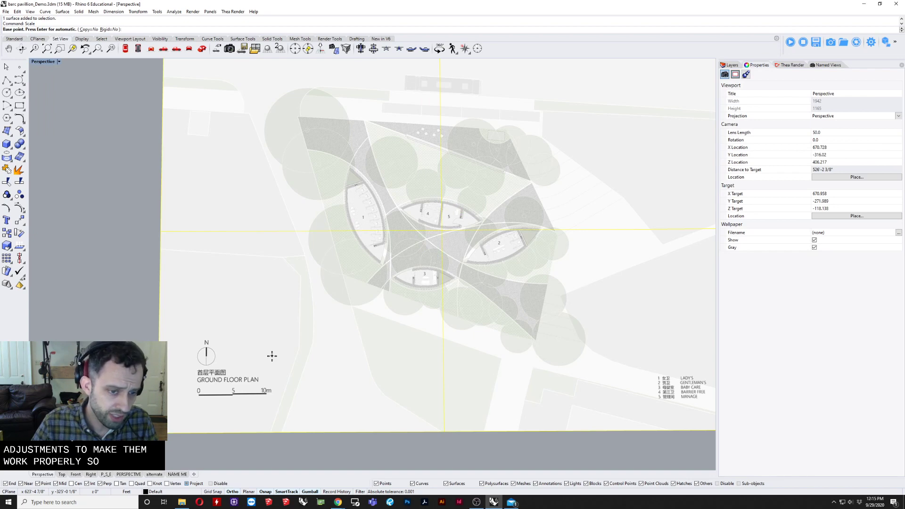
scroll(222, 380, "up", 8)
scroll(227, 380, "down", 4)
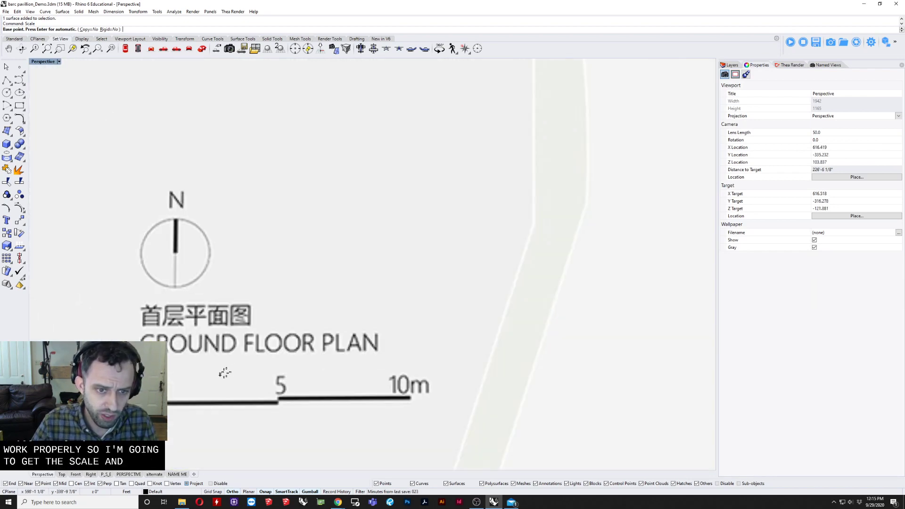
right_click_drag(245, 366, 252, 366, "shift")
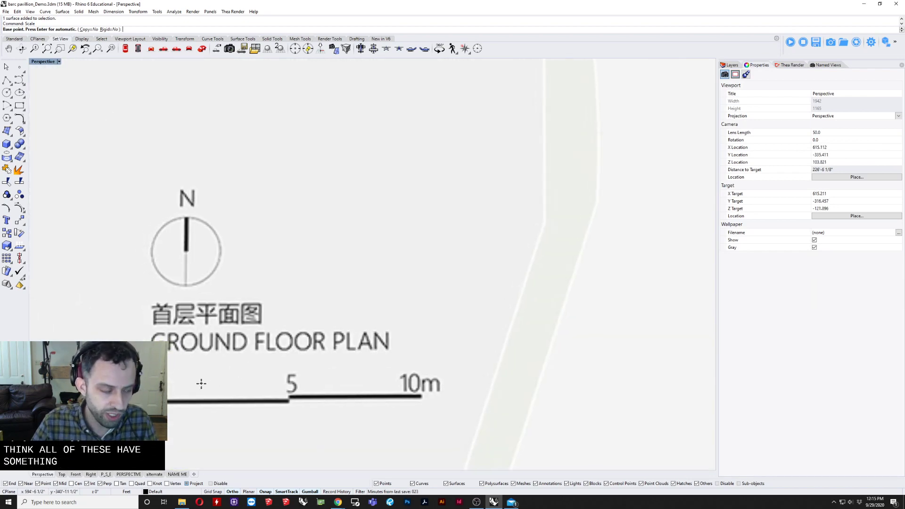
scroll(174, 391, "up", 6)
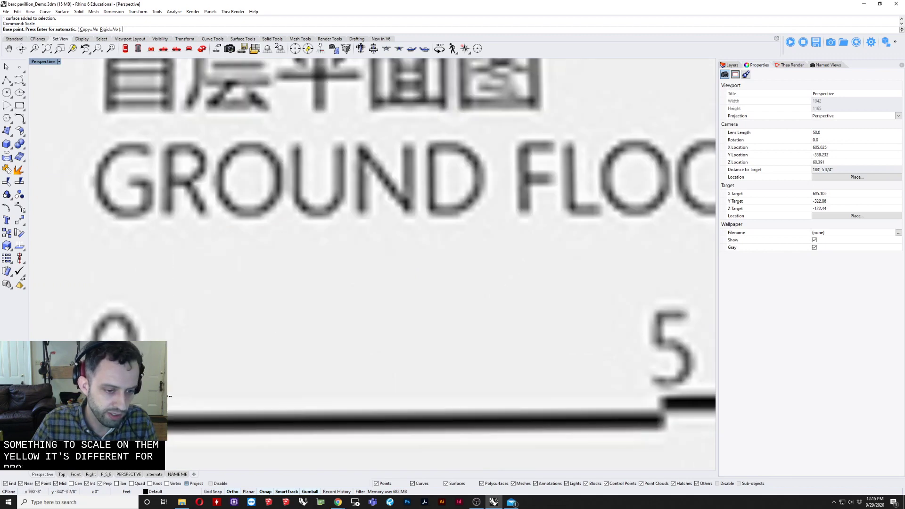
scroll(173, 391, "down", 3)
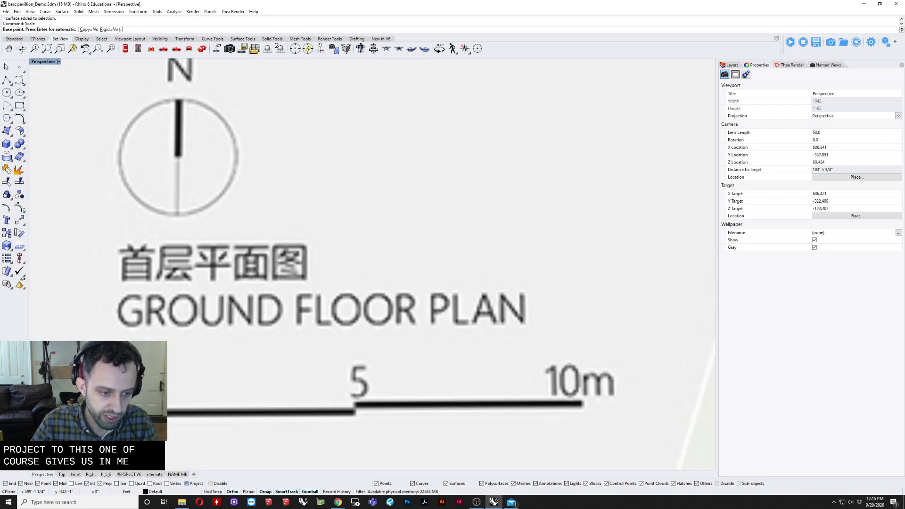
key("Return")
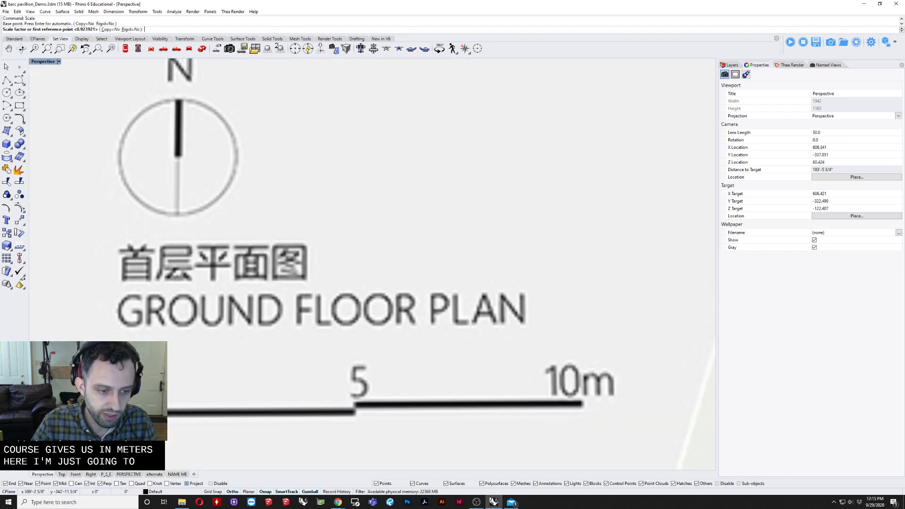
left_click(582, 403)
type("10")
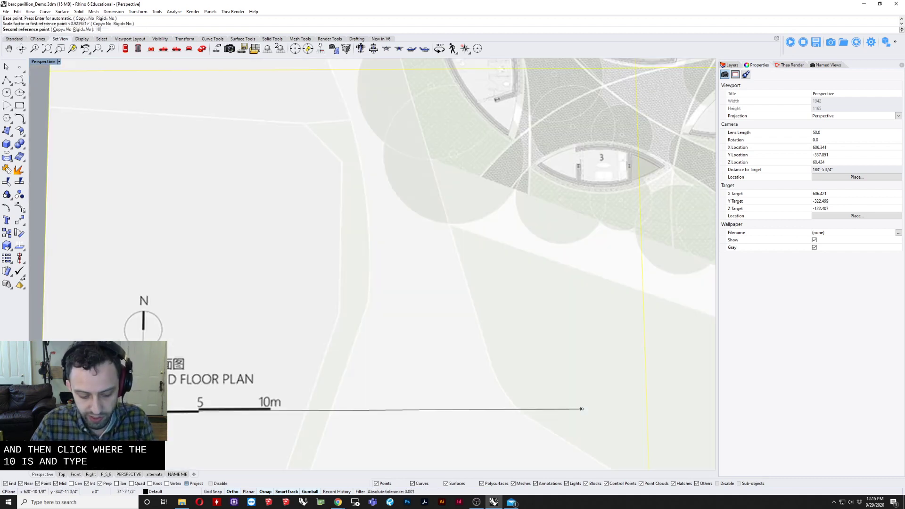
type("m")
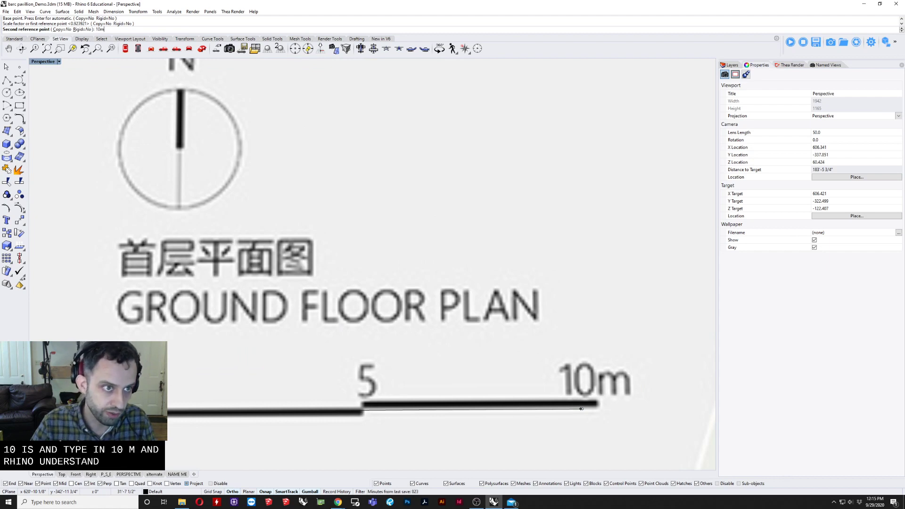
key("Return")
scroll(544, 249, "down", 10)
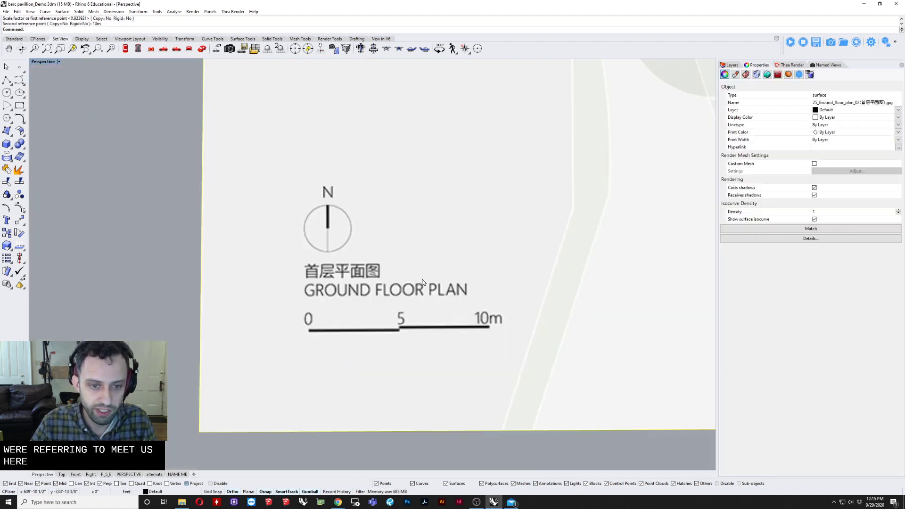
right_click_drag(544, 247, 428, 290, "shift")
scroll(428, 291, "down", 2)
left_click(587, 251)
scroll(424, 259, "up", 5)
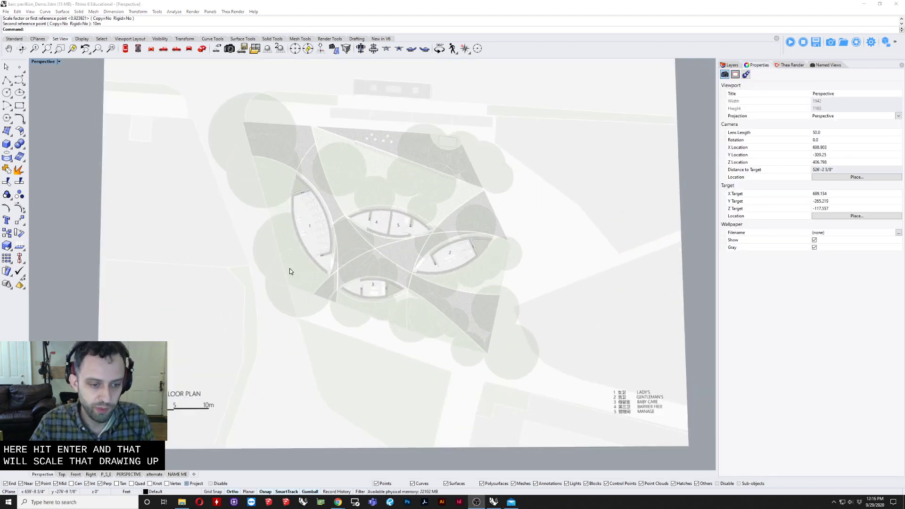
Zoom to the upright section picture at the existing Nantou plan and examine its key plan and position relative to the ground floor plan.
scroll(290, 268, "down", 8)
right_click_drag(414, 269, 541, 207)
left_click(529, 197)
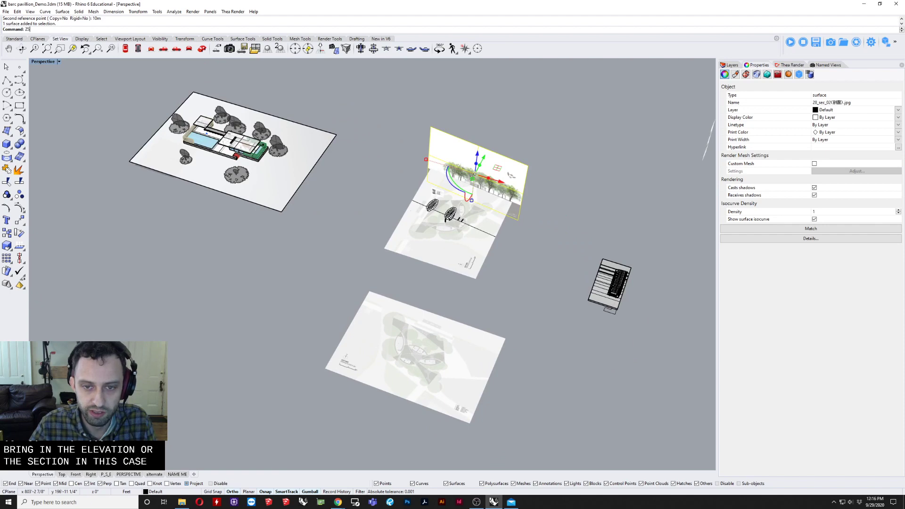
type("ZS")
key("Return")
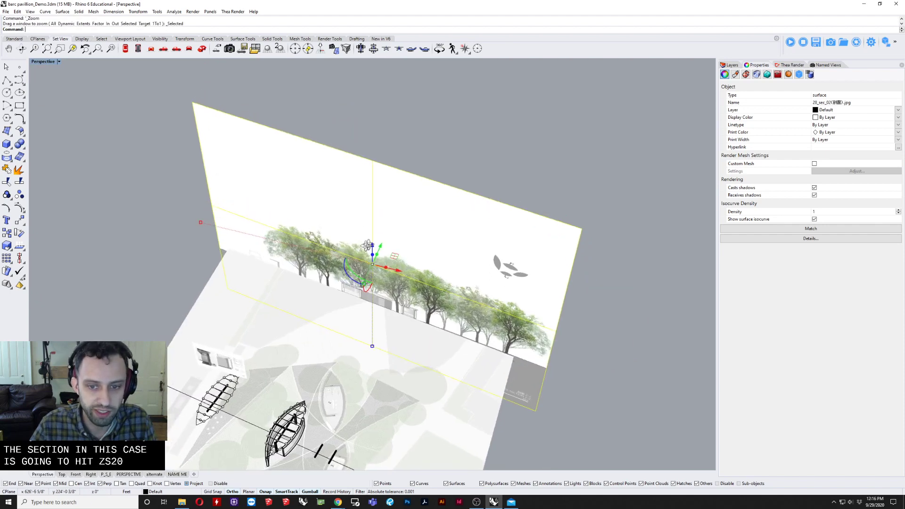
scroll(396, 218, "up", 5)
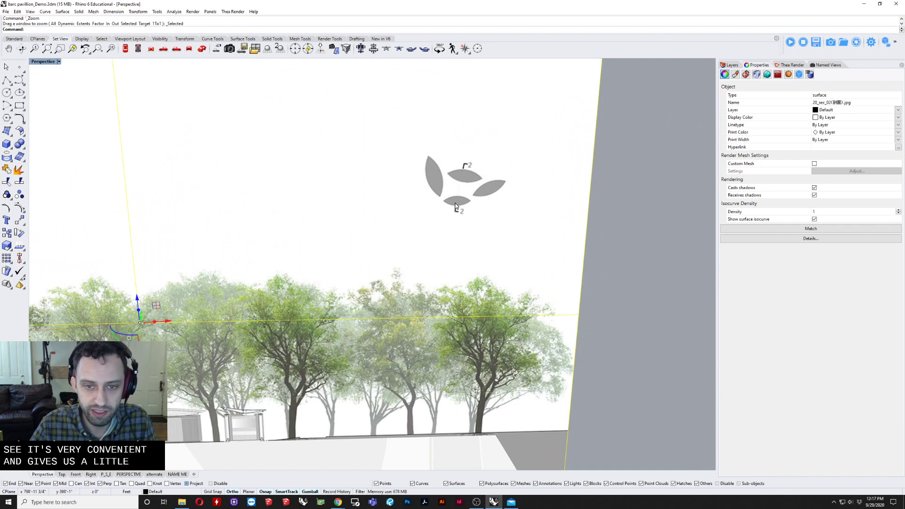
scroll(455, 206, "down", 5)
right_click_drag(457, 200, 353, 256)
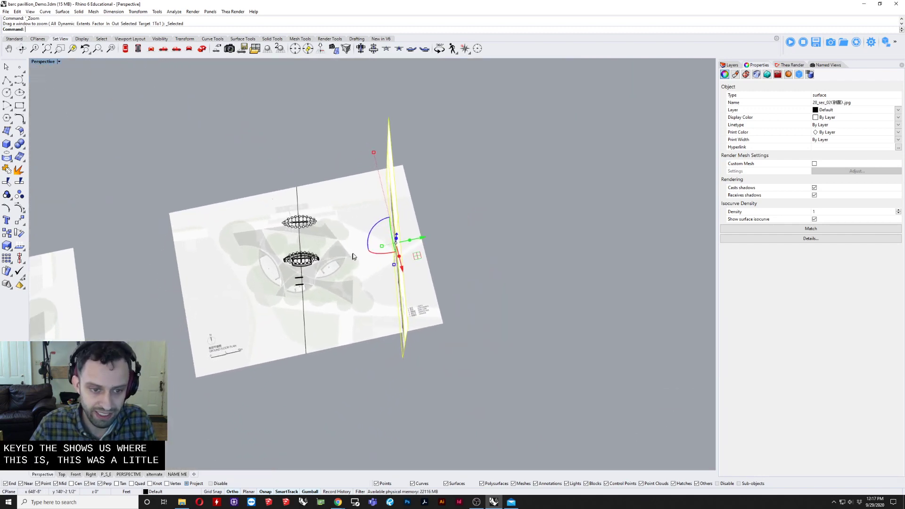
right_click_drag(322, 310, 562, 205)
scroll(551, 249, "down", 4)
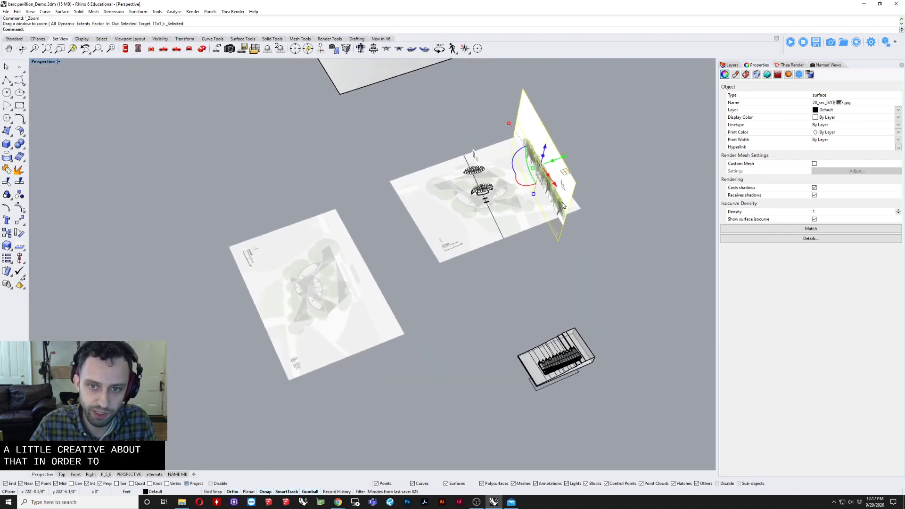
Copy the upright section picture into the empty area beside the existing Nantou plan and select the copy.
key("Return")
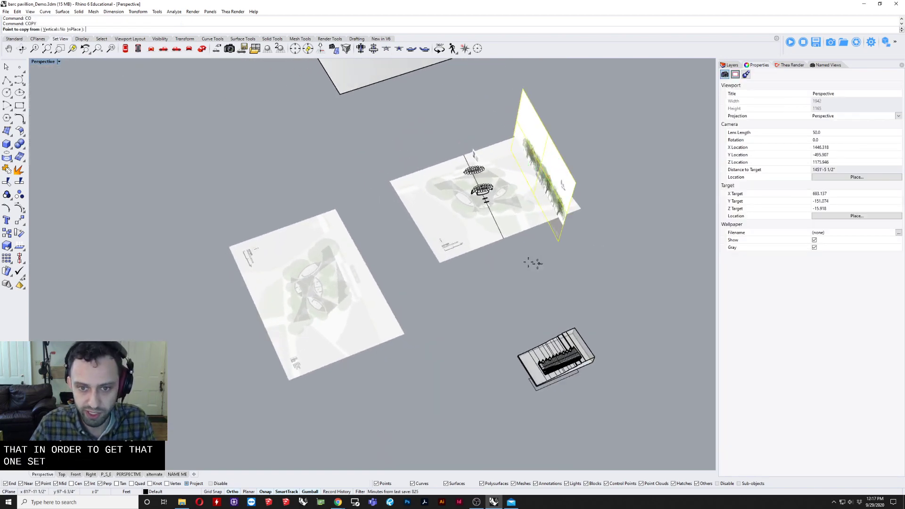
left_click(494, 261)
left_click(569, 256)
key("Return")
left_click(629, 162)
right_click_drag(629, 161, 498, 256, "shift")
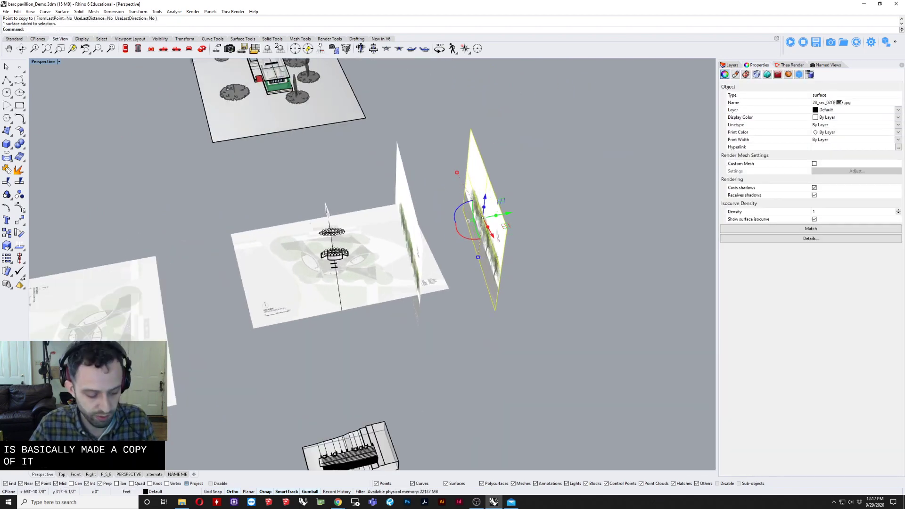
type("rotate")
key("Return")
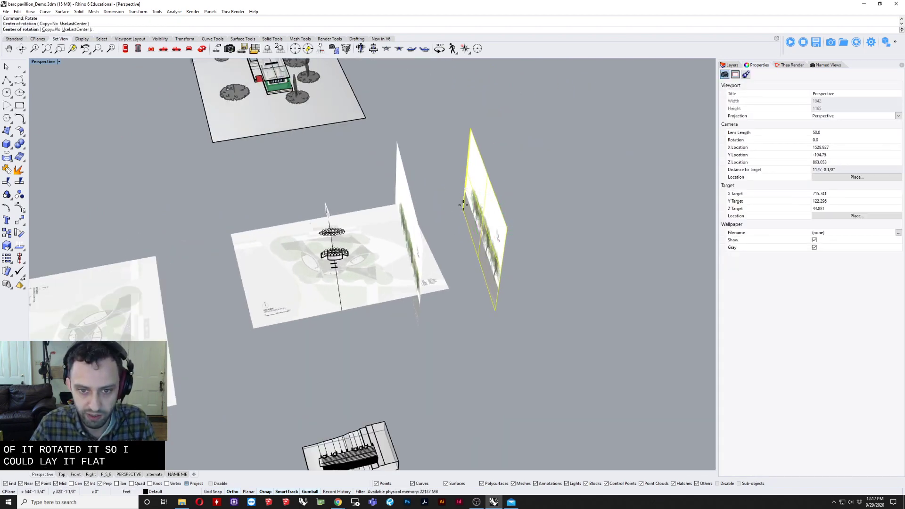
left_click(463, 205)
left_click(483, 352)
key("Escape")
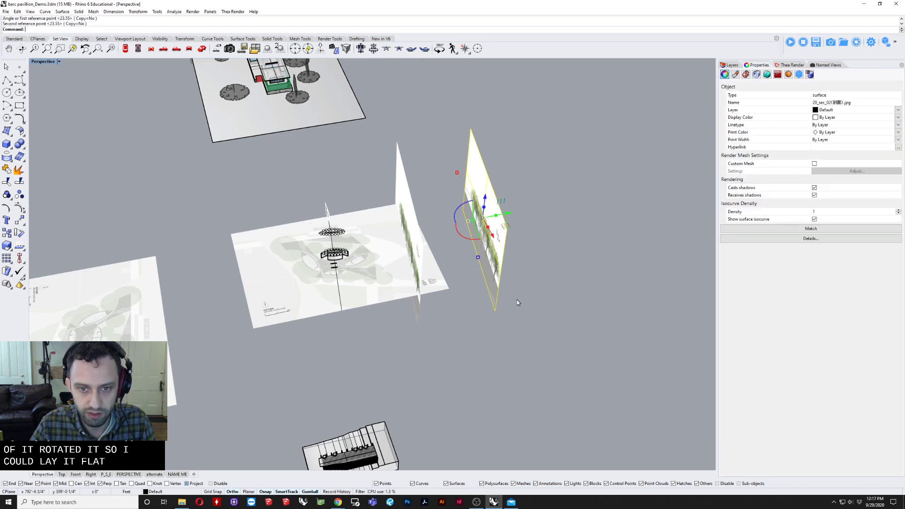
Show all four viewports and rotate the copied section picture in the Top view about its end until it is parallel to the X axis.
double_click(32, 62)
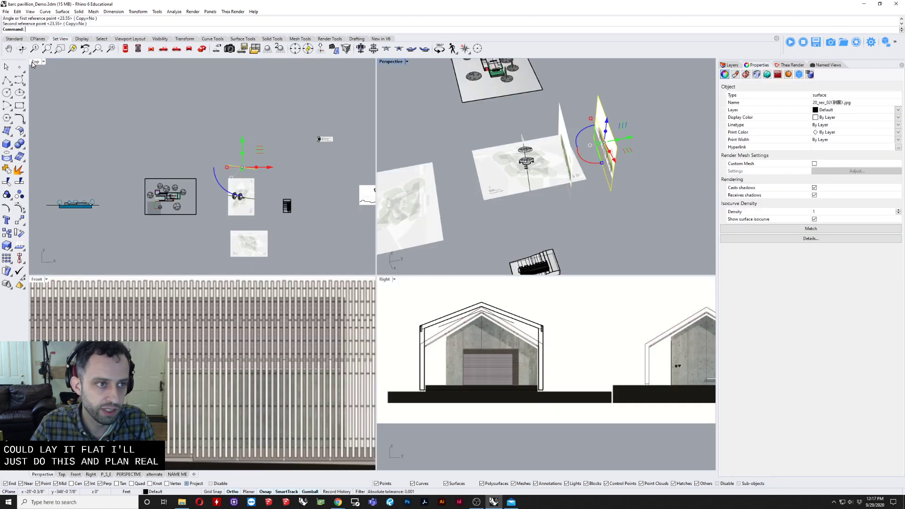
scroll(253, 202, "down", 4)
scroll(251, 191, "up", 15)
key("Return")
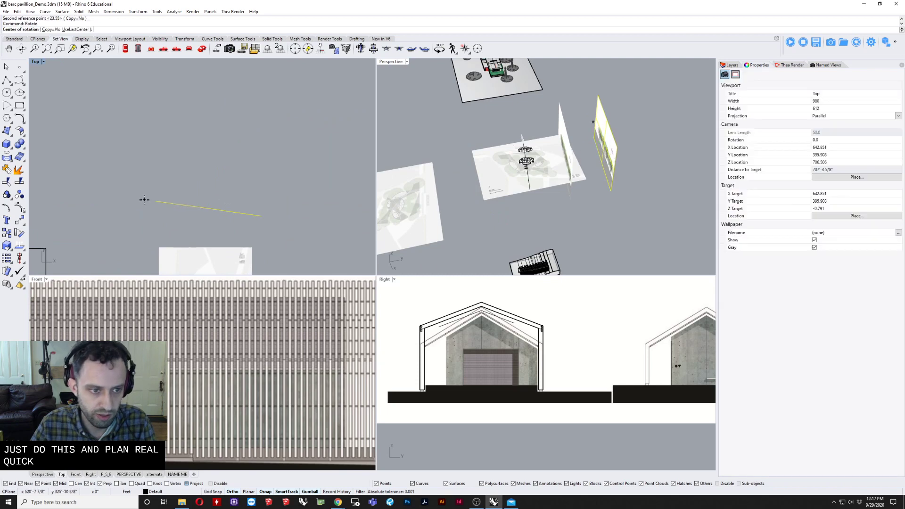
left_click(160, 201)
left_click(261, 216)
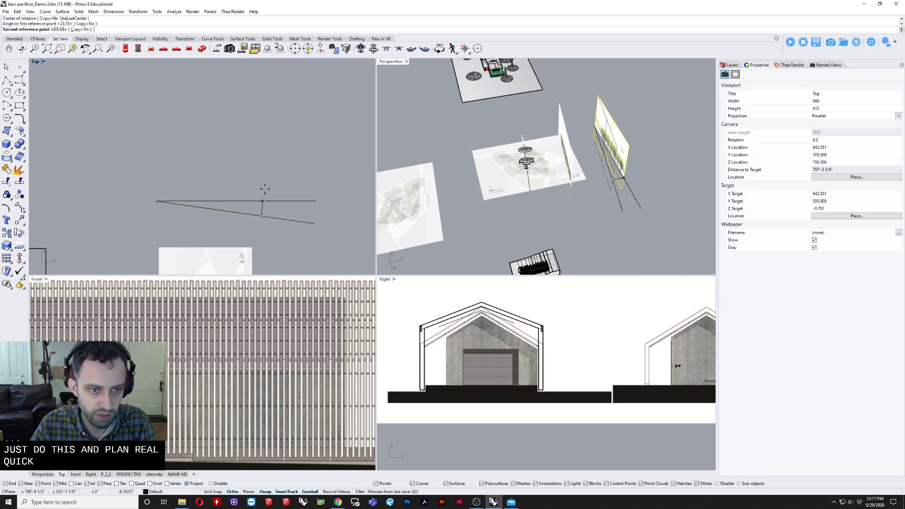
left_click(262, 201)
Rotate the copied section picture from upright to flat so it lies in the same plane as the ground floor plan.
left_click(597, 157)
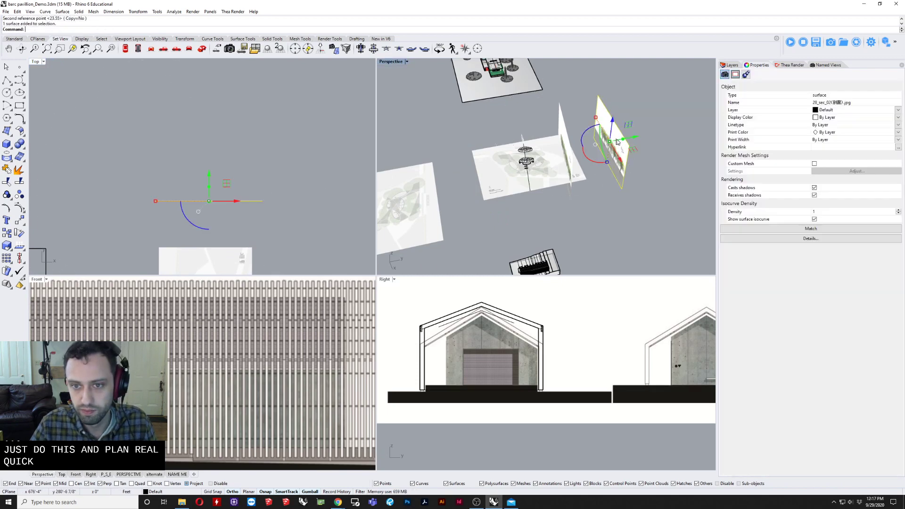
left_click(596, 158)
left_click_drag(599, 164, 597, 160)
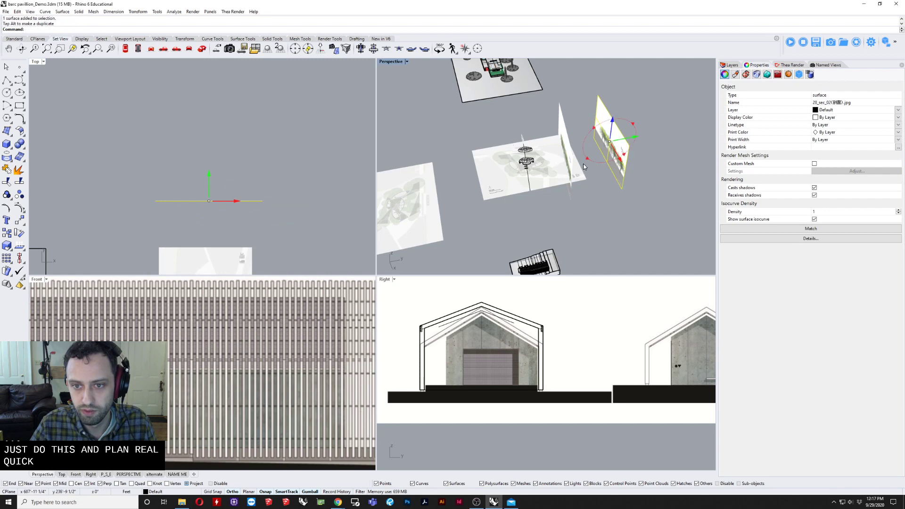
key("Escape")
left_click(619, 154)
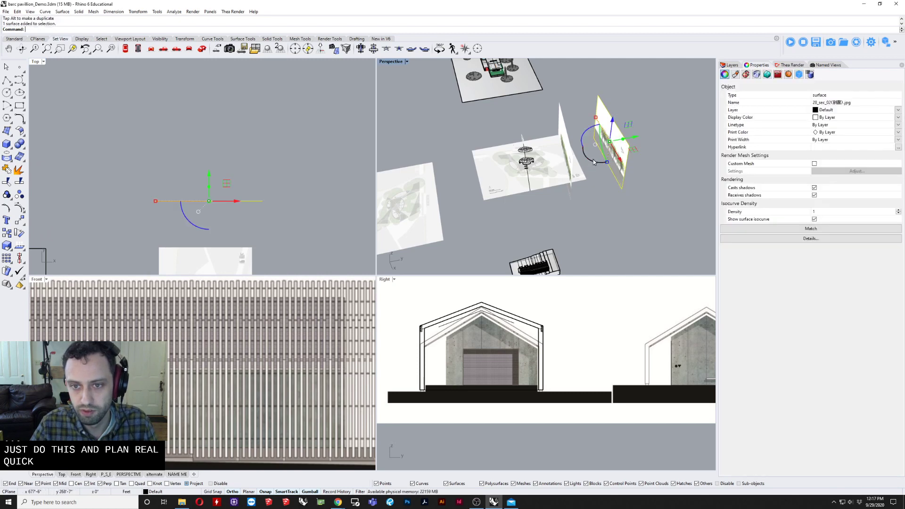
scroll(623, 162, "down", 3)
right_click_drag(624, 162, 635, 213)
scroll(626, 209, "up", 6)
scroll(622, 200, "down", 5)
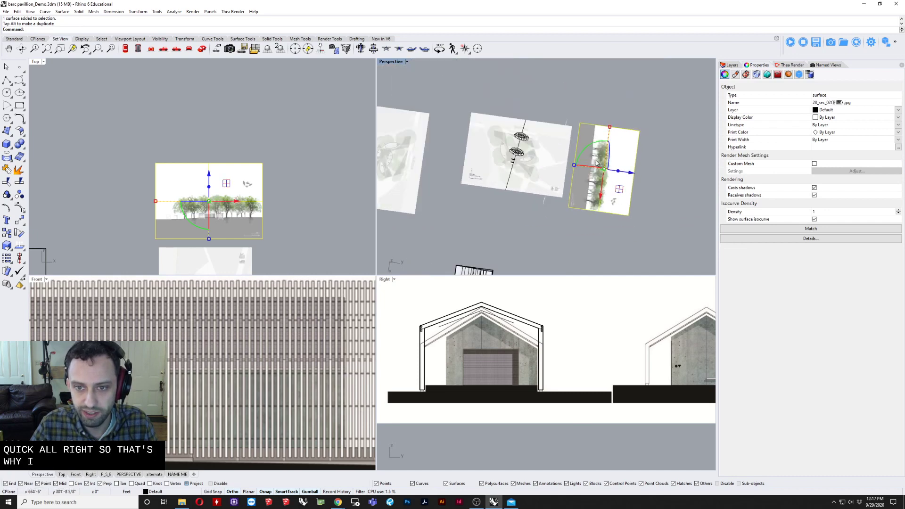
Enlarge the flat section picture, turn it slightly, and move it over towards the existing Nantou ground floor plan.
left_click_drag(574, 165, 523, 158)
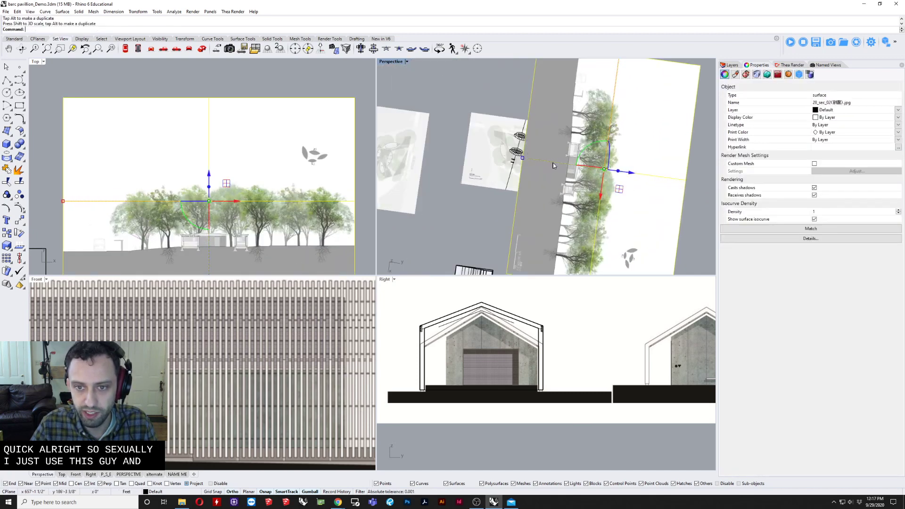
left_click_drag(589, 153, 526, 243)
left_click_drag(622, 153, 444, 190)
Move the section picture beside the Nantou plan and compare its key plan with the modelled pods' arrangement.
scroll(469, 160, "up", 8)
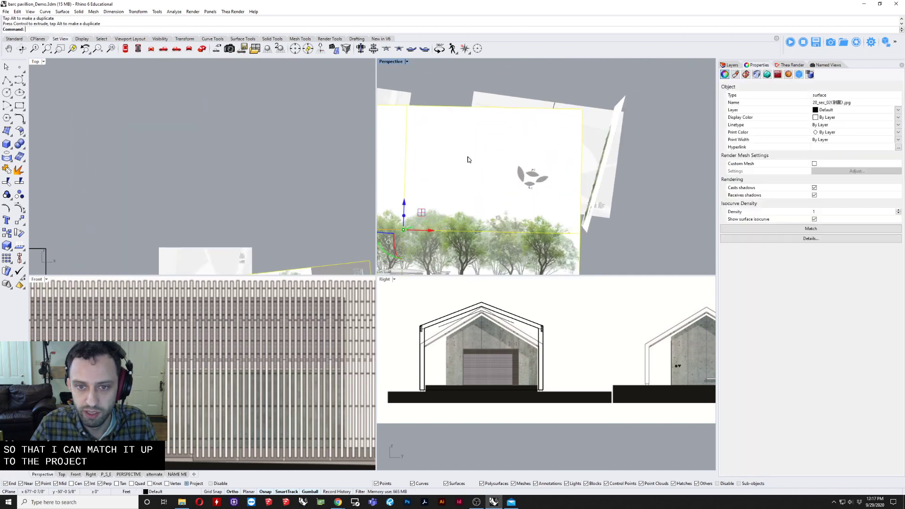
scroll(574, 181, "down", 4)
scroll(508, 191, "down", 5)
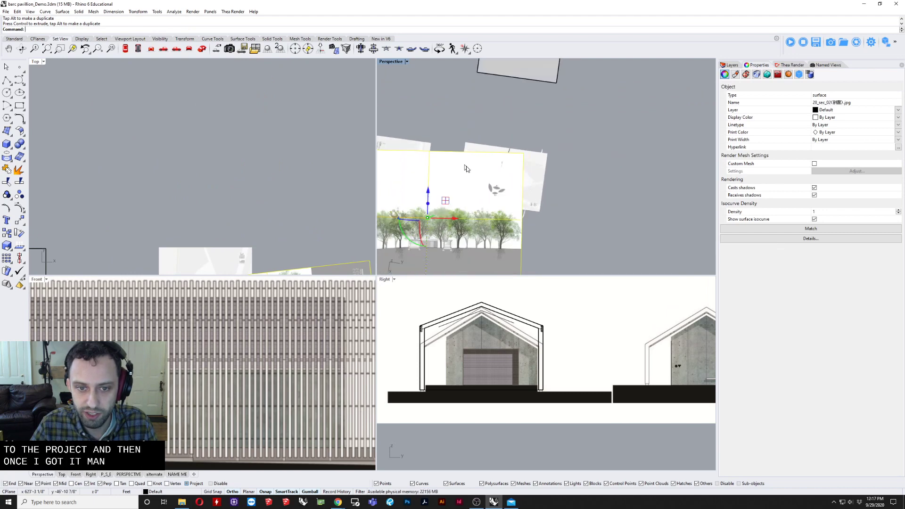
scroll(425, 212, "up", 4)
left_click_drag(446, 203, 398, 175)
scroll(476, 162, "up", 5)
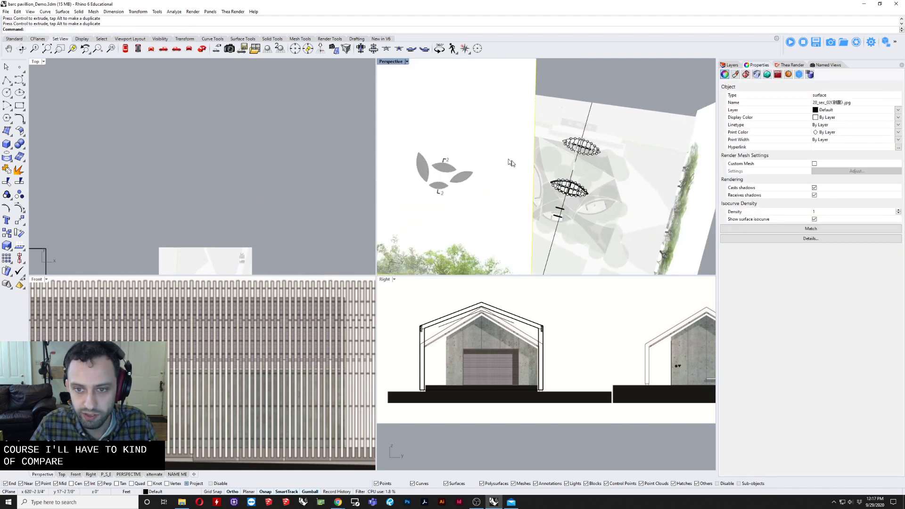
scroll(441, 163, "up", 4)
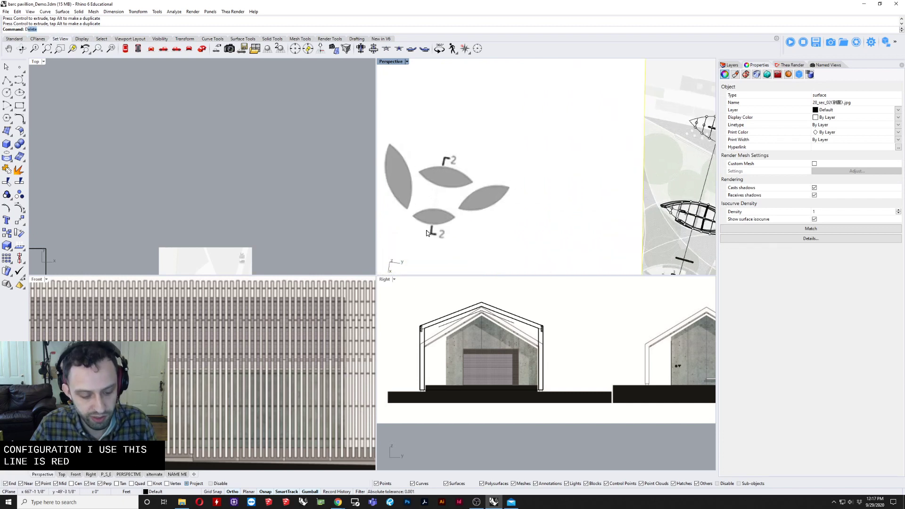
Draw a straight reference polyline between the two section 2 markers on the flat section picture's key plan.
key("Return")
scroll(446, 154, "up", 2)
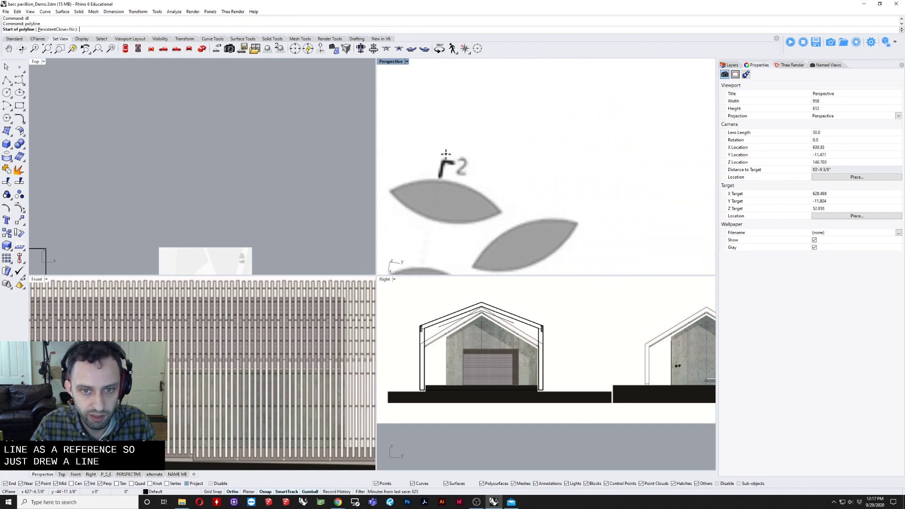
left_click(442, 160)
scroll(439, 169, "down", 3)
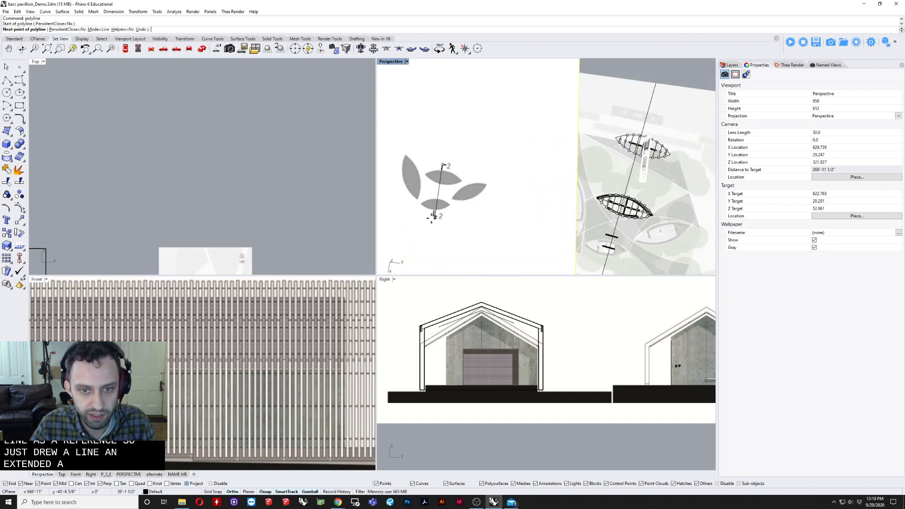
scroll(436, 203, "up", 2)
left_click(436, 209, "shift")
key("Return")
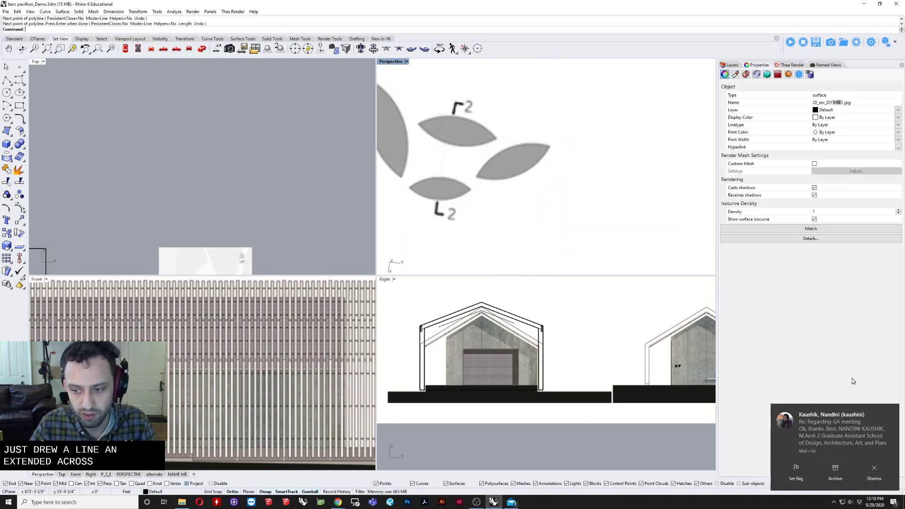
Compare the key plan's new reference line with the section line that crosses the modelled pods on the ground floor plan.
scroll(460, 198, "down", 3)
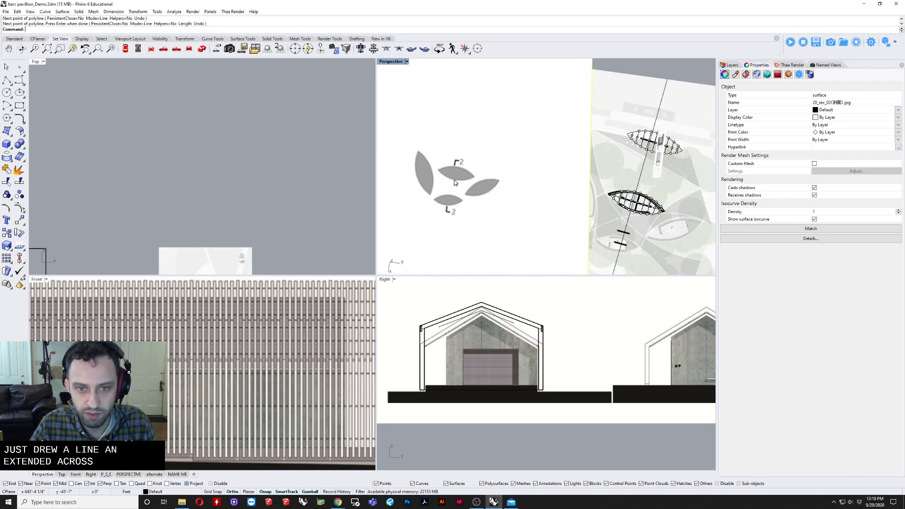
left_click(453, 184)
left_click(452, 183)
scroll(508, 167, "down", 8)
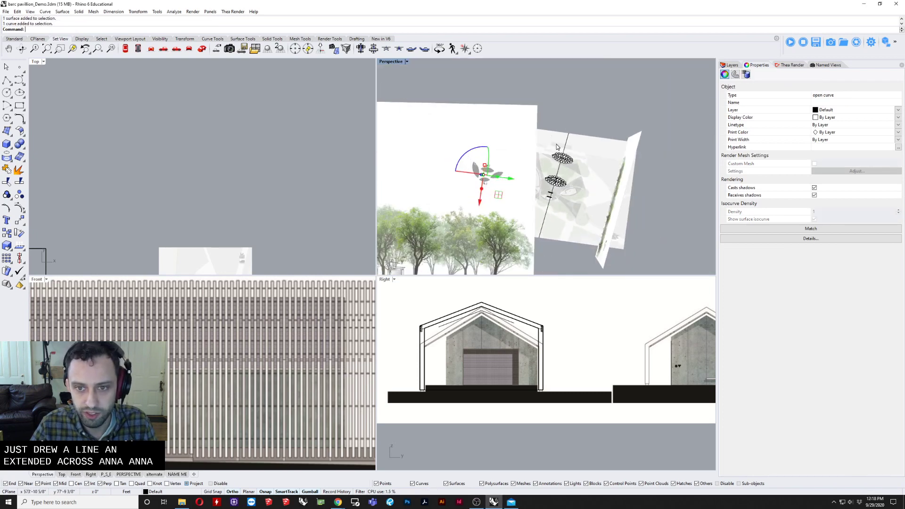
scroll(557, 146, "up", 5)
left_click(590, 101)
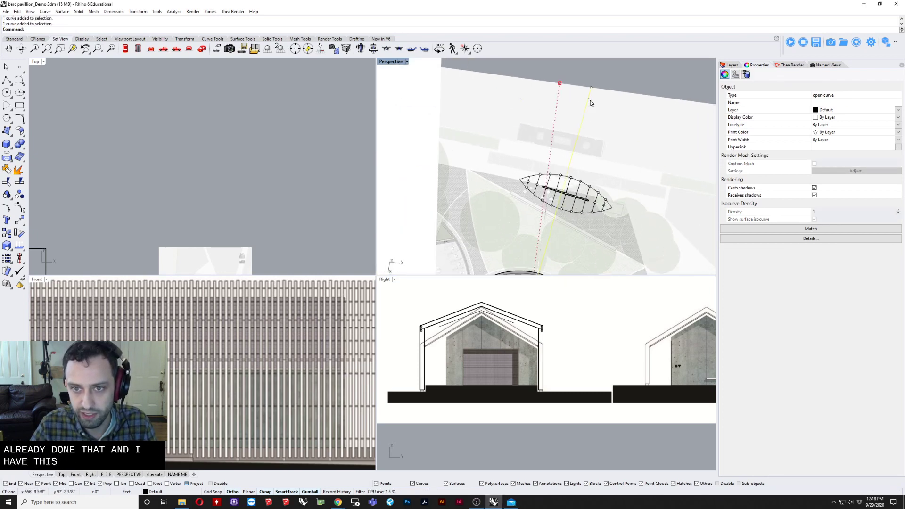
scroll(591, 103, "down", 4)
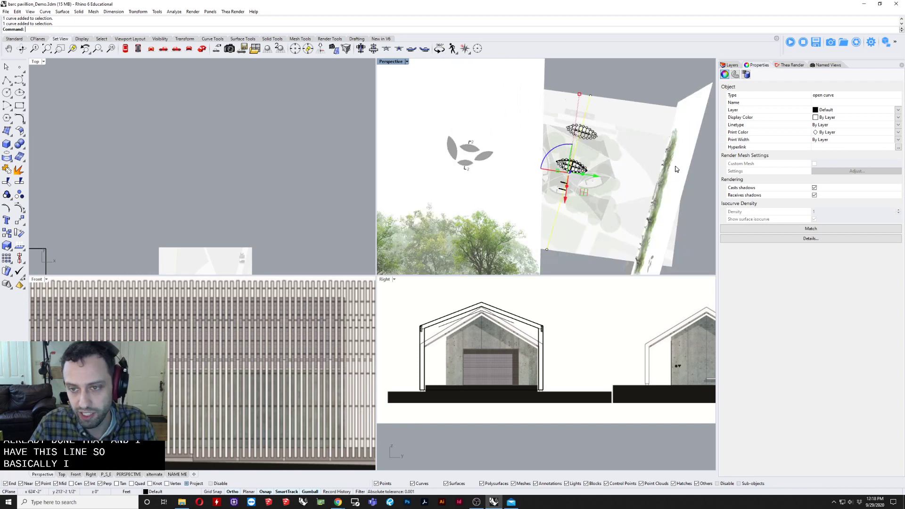
Delete the enlarged flat copy of the section picture and select the reference line drawn on its key plan.
left_click(676, 169)
scroll(568, 147, "down", 5)
left_click(486, 107)
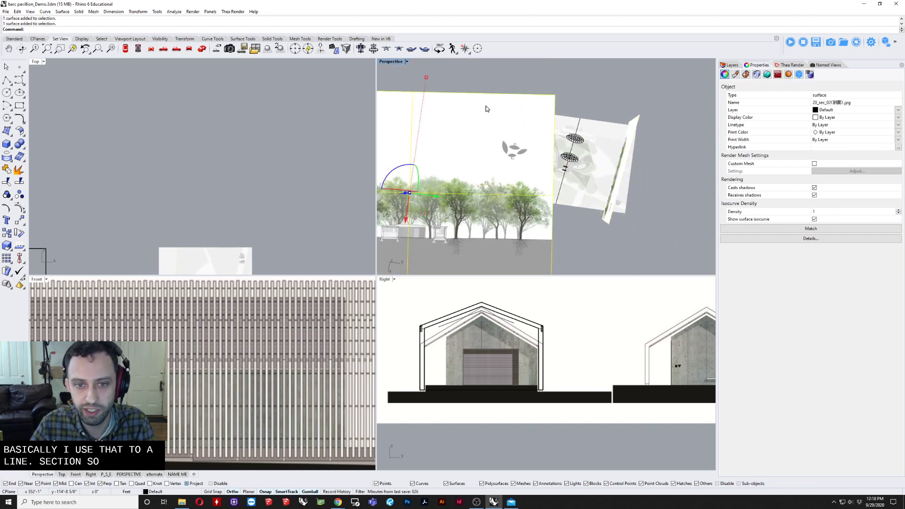
key("Delete")
left_click_drag(517, 166, 520, 170)
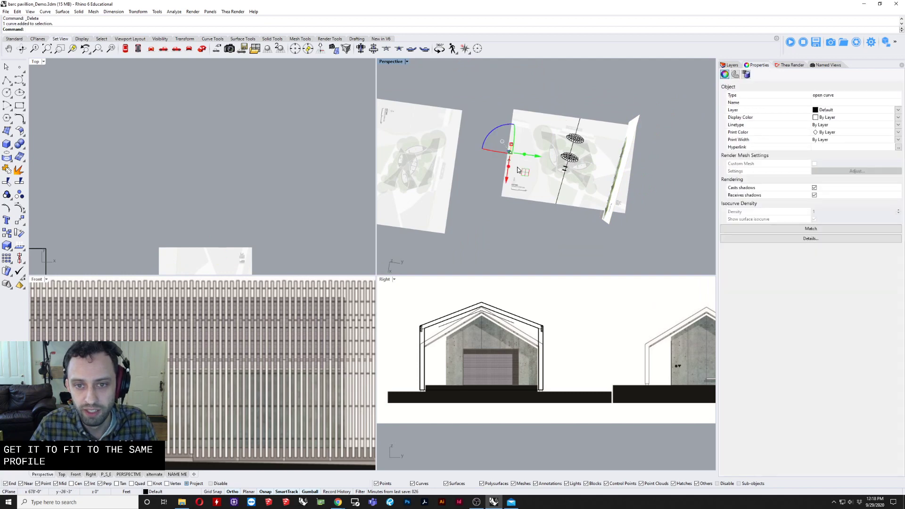
Examine how the upright section picture lines up with the modelled pods on the ground floor plan.
right_click_drag(521, 170, 606, 115)
scroll(508, 165, "up", 5)
scroll(508, 165, "up", 4)
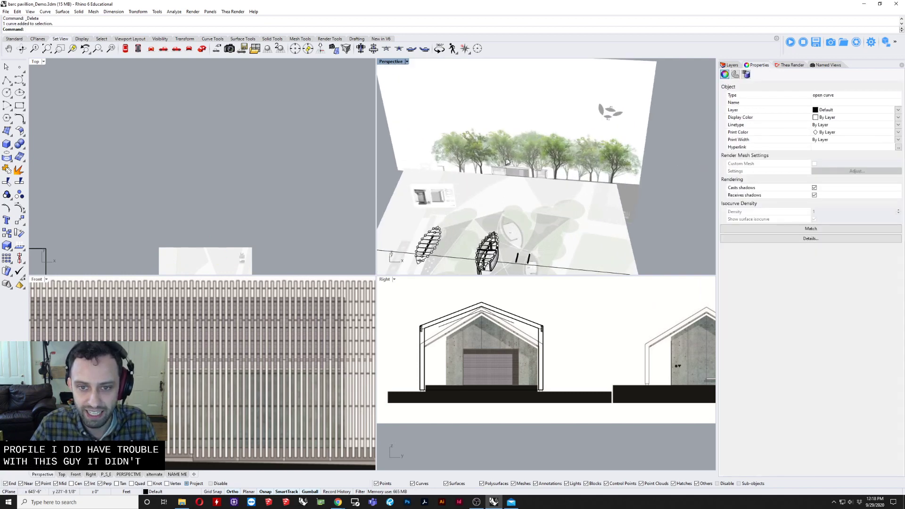
right_click_drag(508, 165, 553, 87, "shift")
scroll(538, 89, "down", 2)
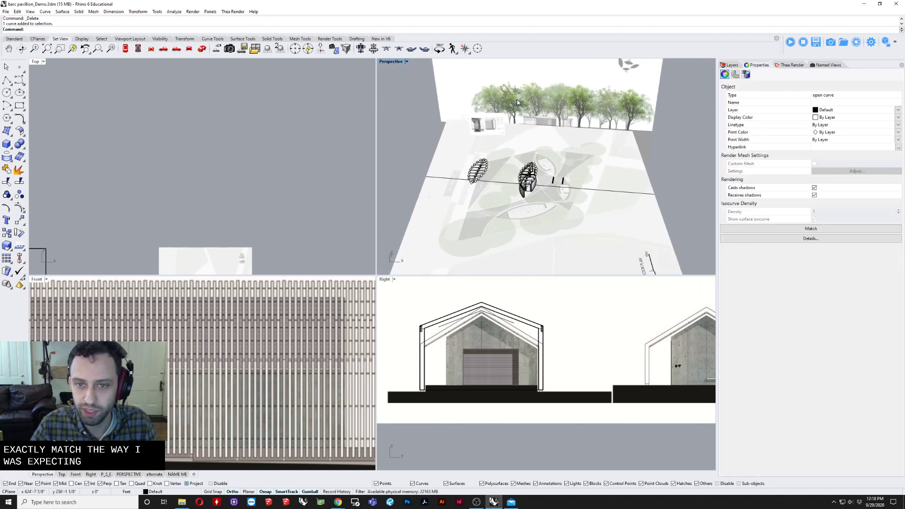
right_click_drag(555, 134, 542, 163, "shift")
scroll(542, 163, "down", 2)
left_click(561, 131)
right_click_drag(561, 131, 523, 158)
right_click_drag(590, 88, 526, 212, "shift")
scroll(585, 147, "up", 3)
scroll(561, 184, "up", 2)
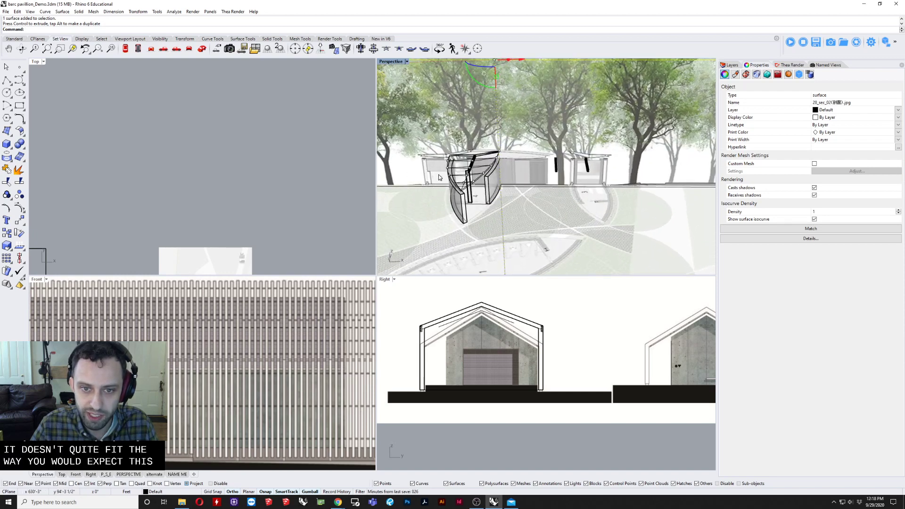
Check the upright section picture's position and scale against the plan and pods from several angles.
right_click_drag(595, 177, 555, 218)
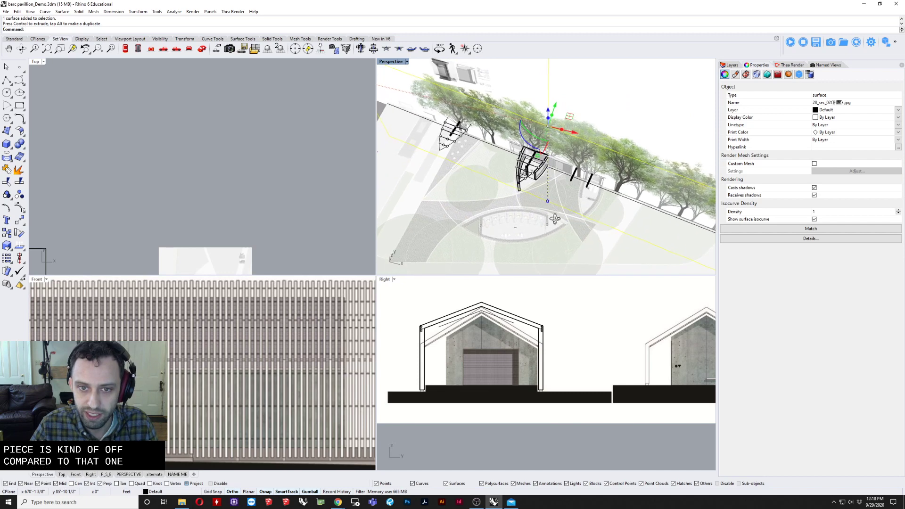
right_click_drag(569, 117, 613, 81)
scroll(589, 99, "down", 3)
scroll(612, 81, "up", 3)
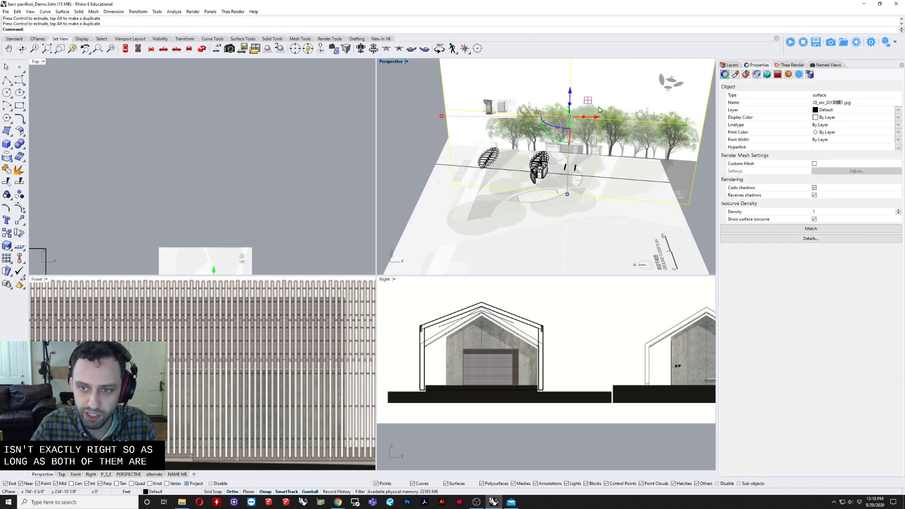
scroll(546, 175, "up", 5)
scroll(546, 175, "down", 5)
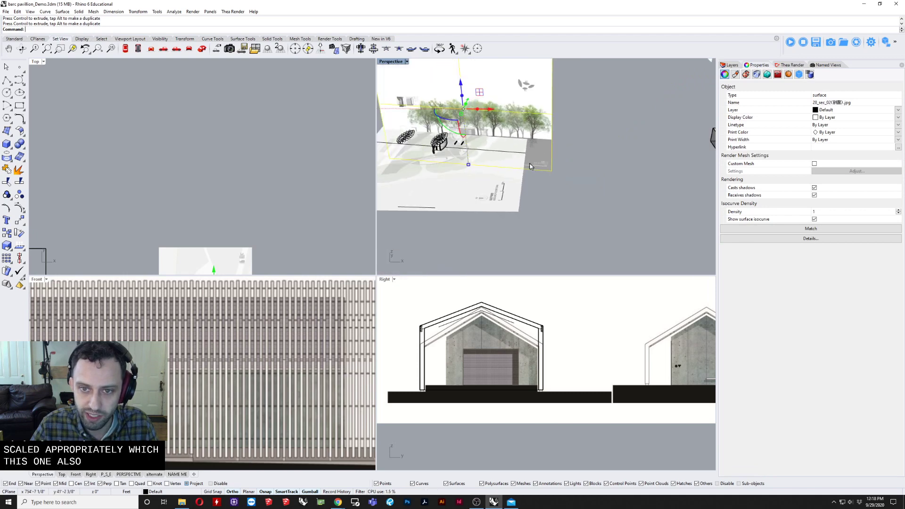
right_click_drag(546, 175, 464, 127)
scroll(464, 126, "up", 3)
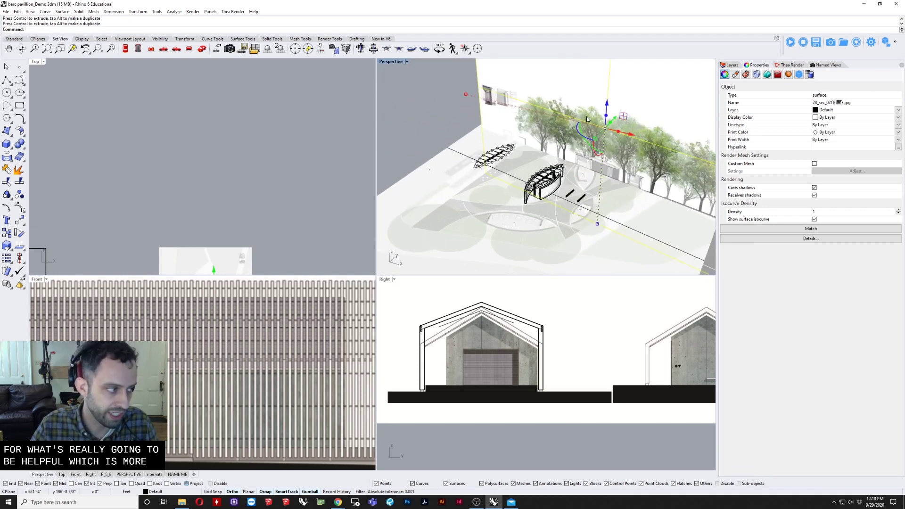
right_click_drag(587, 119, 563, 165)
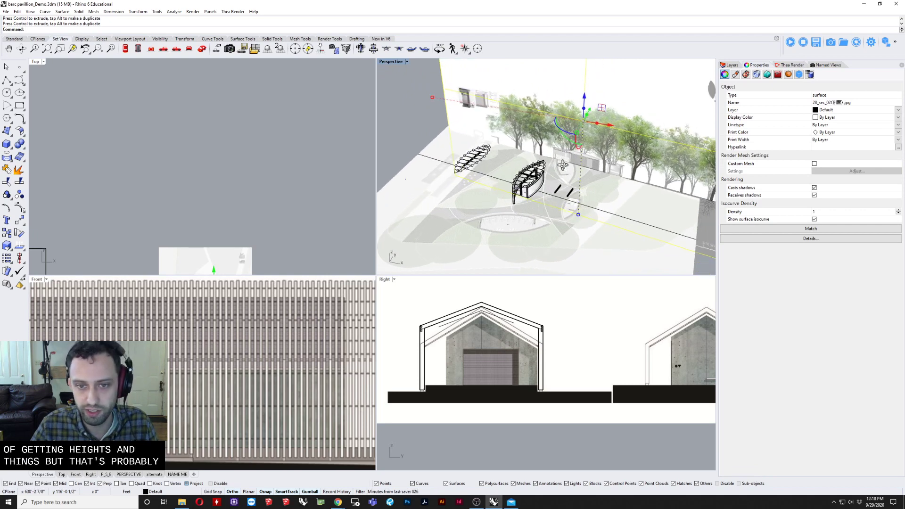
scroll(481, 171, "up", 4)
scroll(479, 170, "down", 10)
right_click_drag(482, 161, 605, 143, "shift")
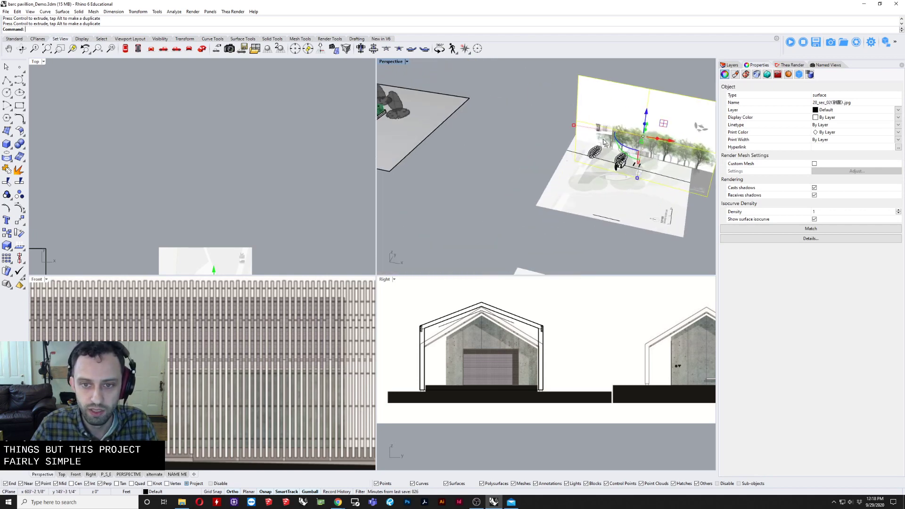
Zoom to the partly modelled roof framing near the plan's edge and inspect both modelled pods closely.
left_click(535, 134)
left_click_drag(619, 176, 613, 177)
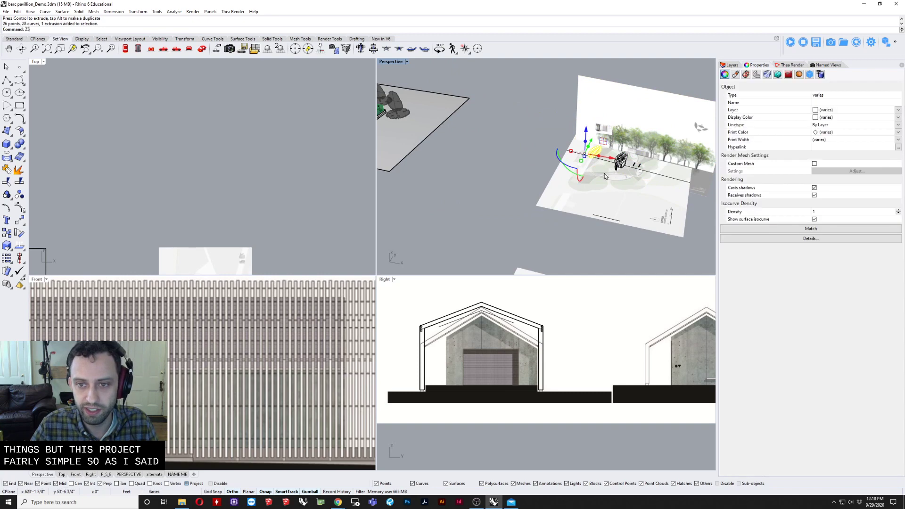
type("ZS")
key("Return")
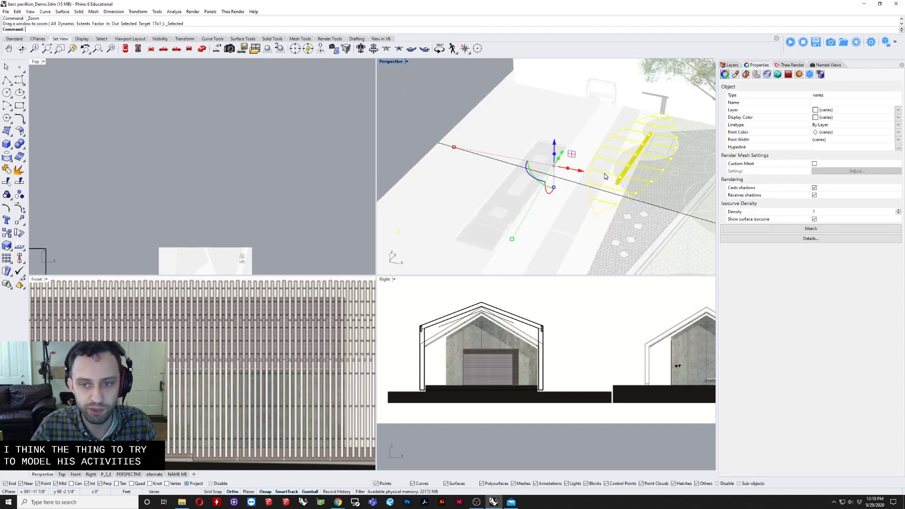
key("Escape")
scroll(545, 152, "up", 3)
right_click_drag(545, 152, 477, 137, "shift")
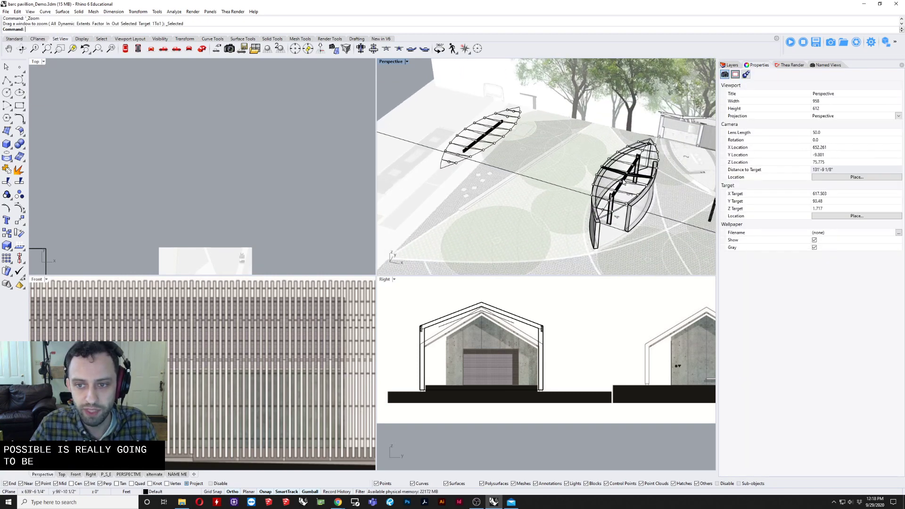
scroll(621, 166, "up", 8)
right_click_drag(622, 166, 376, 56)
scroll(622, 150, "down", 8)
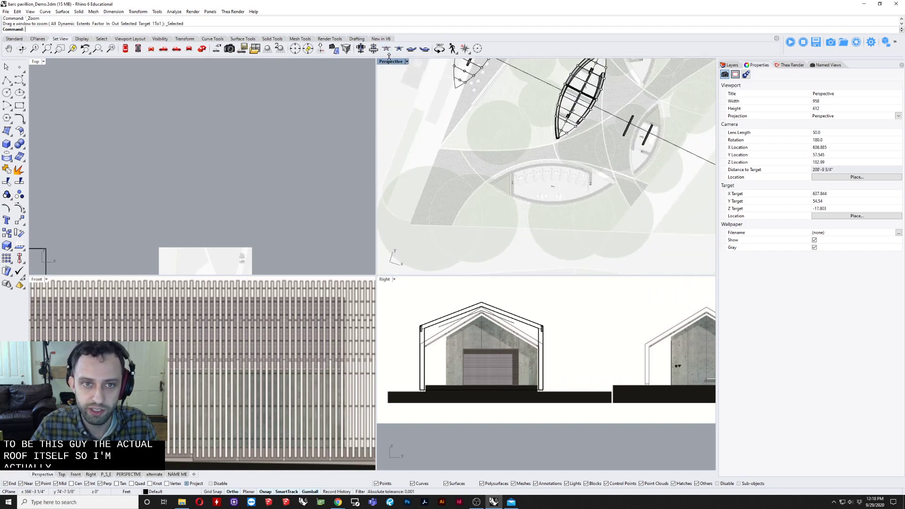
Maximize the Perspective viewport and frame the unmodelled pod marked 1 on the ground floor plan from above.
double_click(391, 62)
scroll(451, 241, "down", 3)
scroll(451, 241, "up", 5)
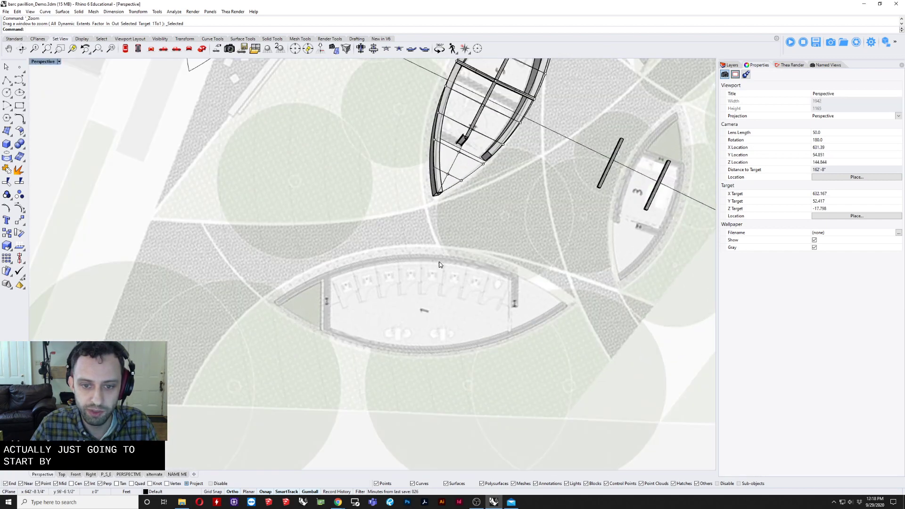
scroll(439, 264, "down", 2)
scroll(525, 262, "up", 1)
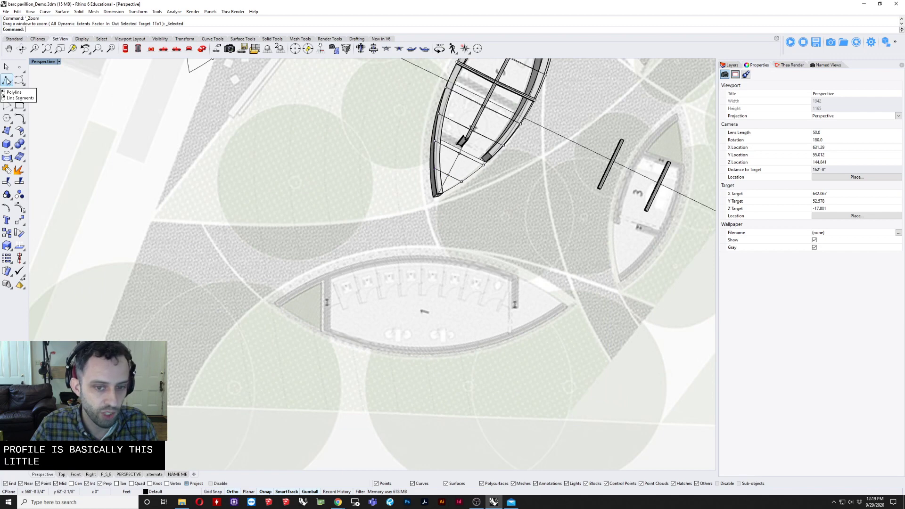
Draw an arc with the StartPoint and ThroughPoint options along pod 1's lower outer edge, from one pointed end to the other.
key("Return")
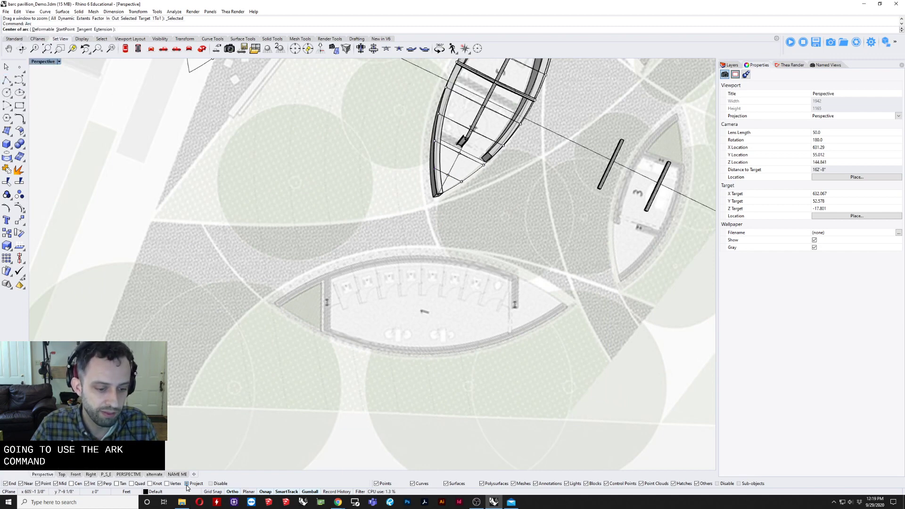
scroll(465, 313, "down", 3)
scroll(499, 277, "up", 4)
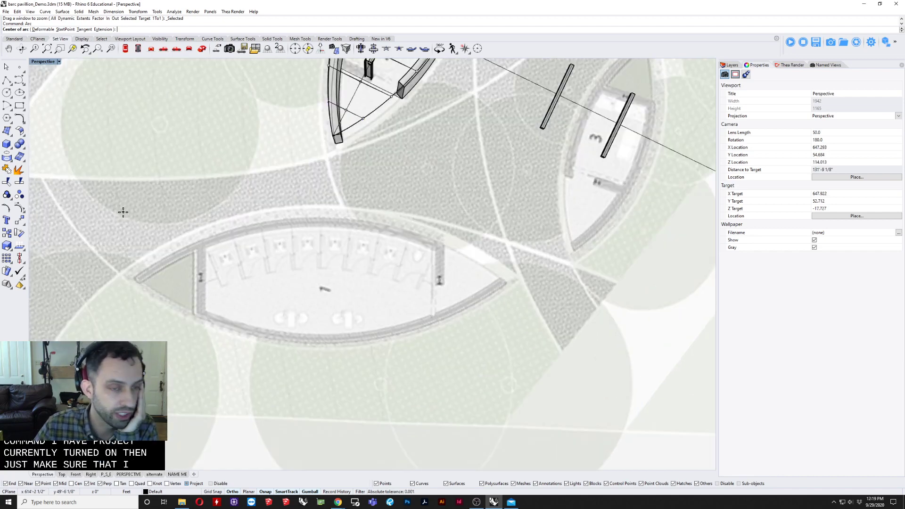
left_click(68, 30)
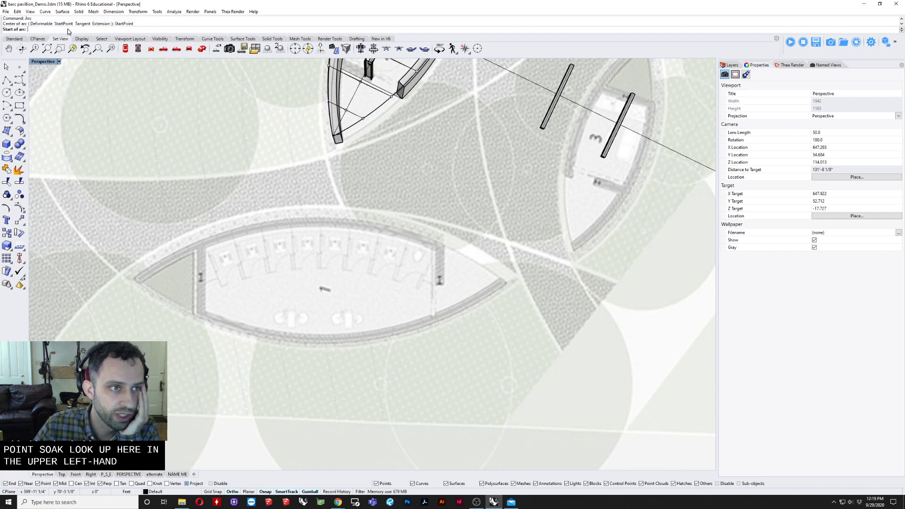
left_click(133, 279)
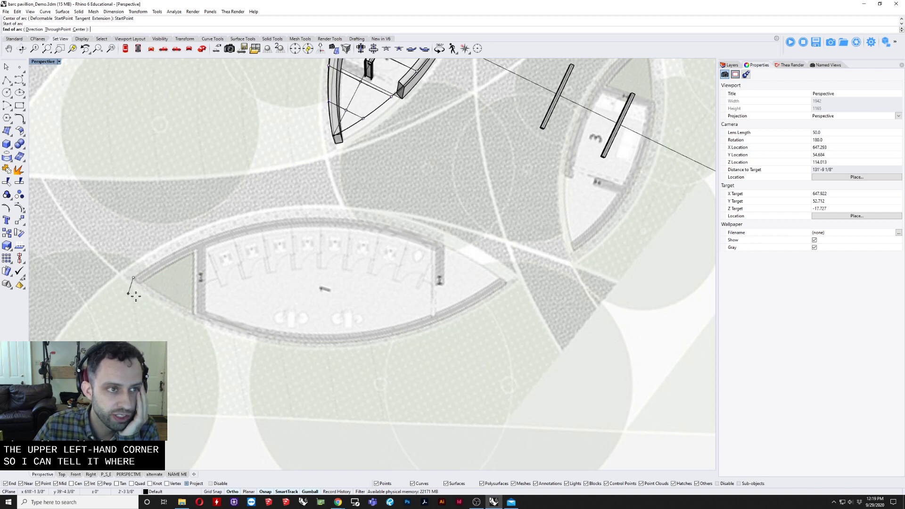
left_click(57, 29)
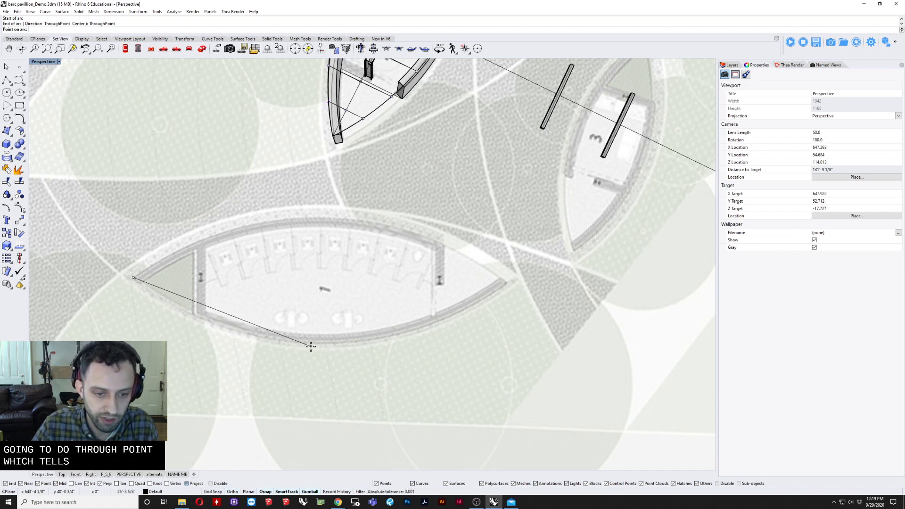
left_click(265, 341)
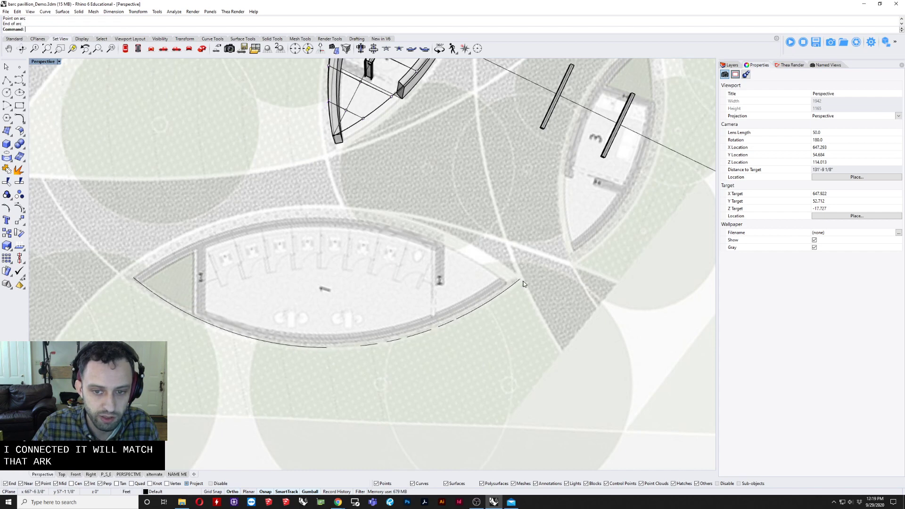
left_click(522, 281)
Mirror a copy of the arc across the line joining its two endpoints to outline pod 1's opposite side.
left_click(511, 289)
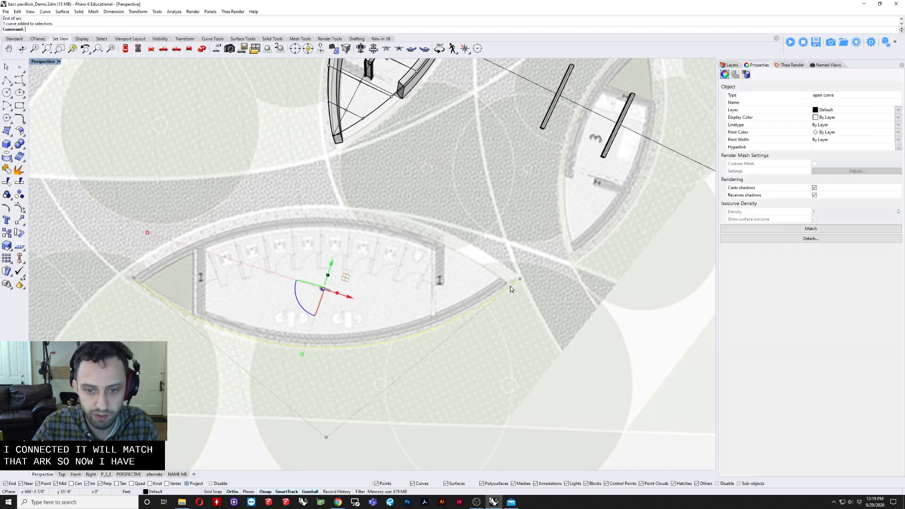
type("mi")
key("Return")
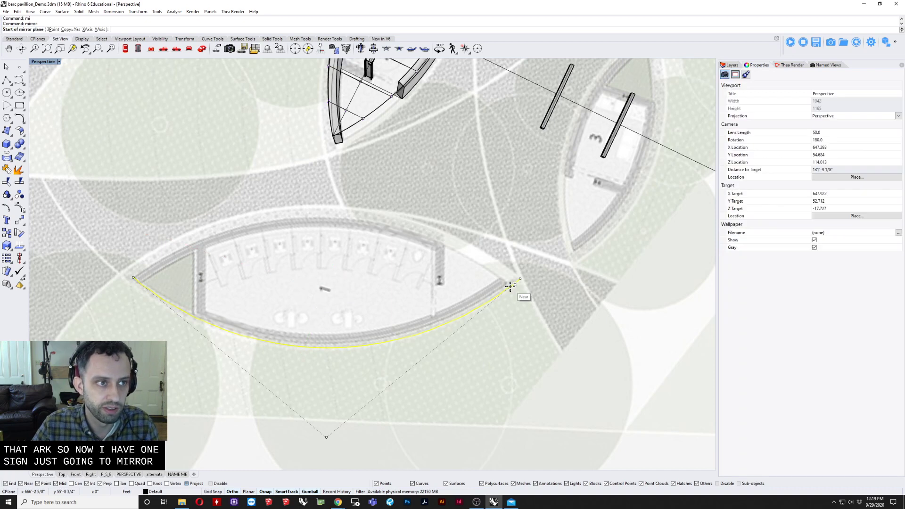
left_click(517, 279)
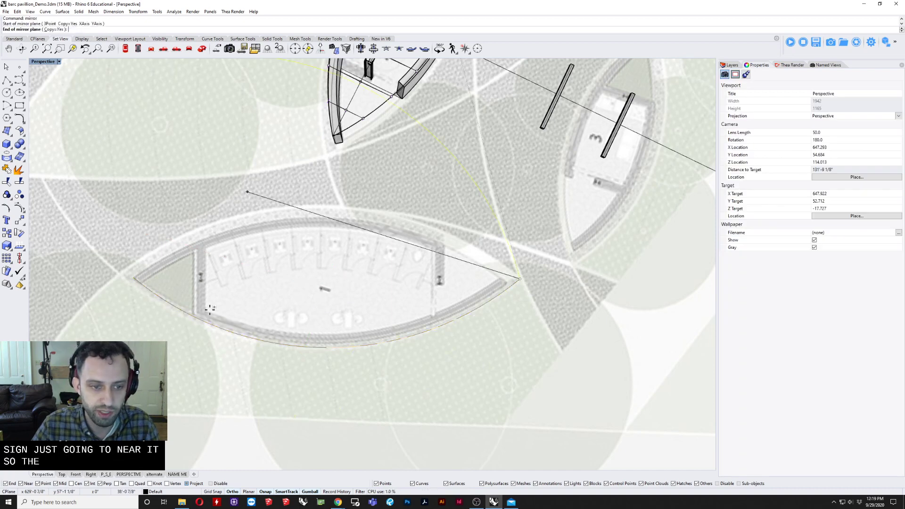
left_click(133, 277)
left_click(385, 304)
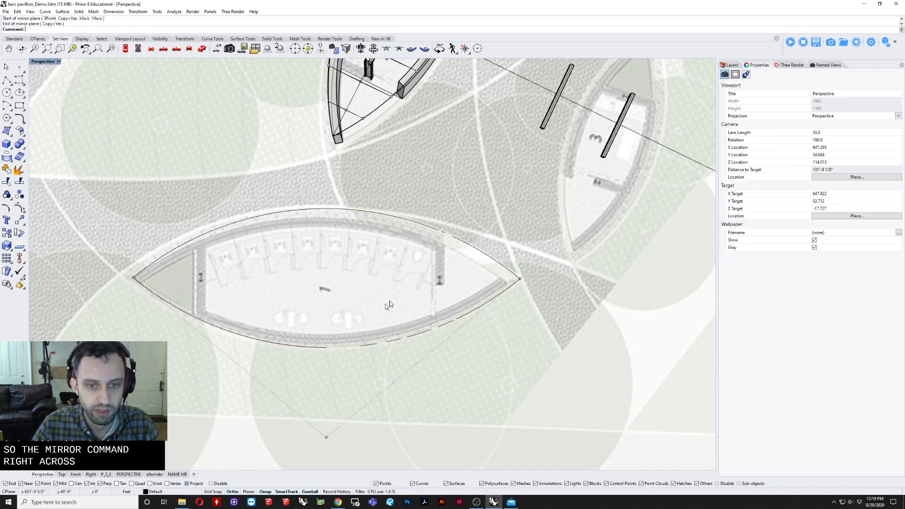
Select both arcs of pod 1's outline and examine how well they follow the ground floor plan.
left_click(459, 241)
left_click(477, 313, "shift")
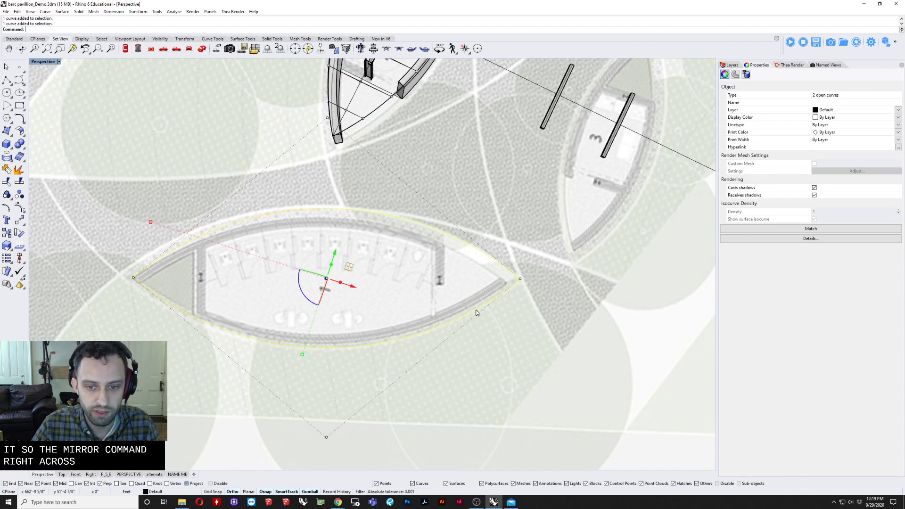
right_click_drag(374, 333, 370, 315)
right_click_drag(333, 287, 315, 261)
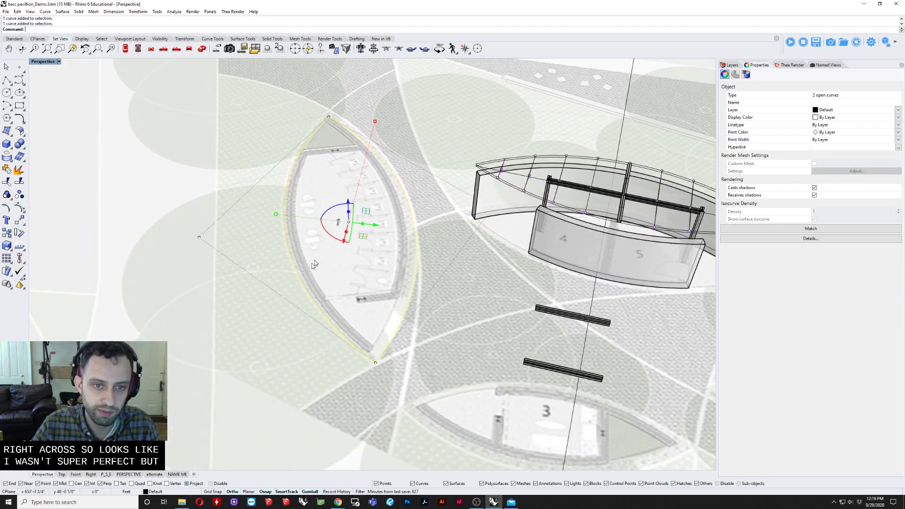
right_click_drag(398, 205, 314, 177)
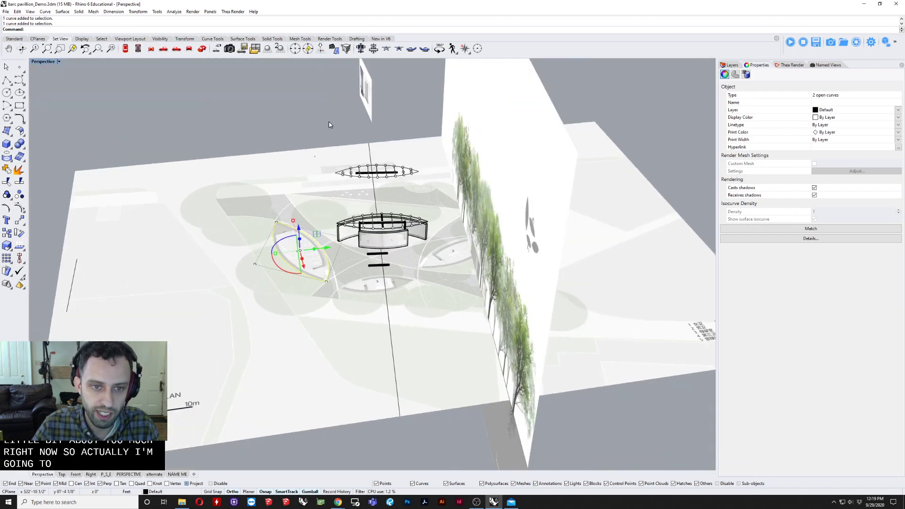
Move the earlier modelled pods, roof framing and loose beams together off the ground floor plan, clear of its edge.
left_click_drag(313, 118, 451, 298)
key("Escape")
right_click_drag(451, 299, 492, 256)
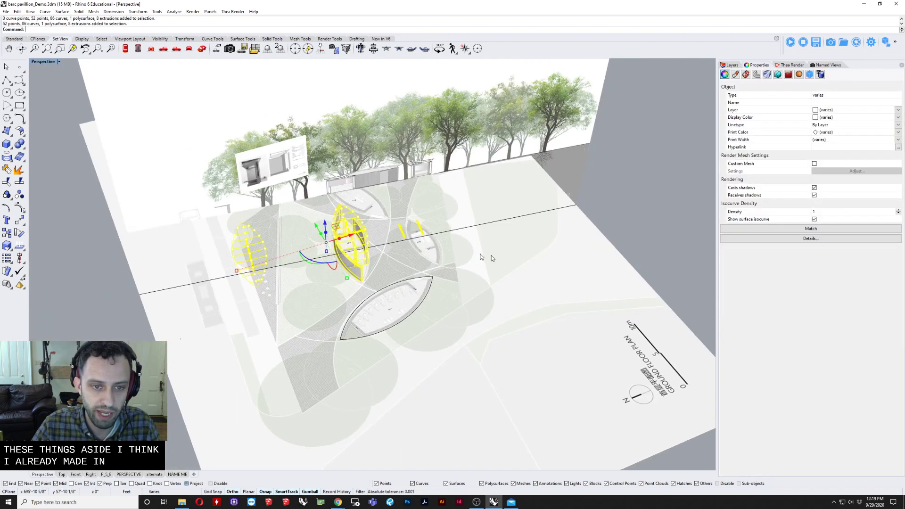
left_click_drag(345, 236, 111, 313)
right_click_drag(279, 372, 300, 244)
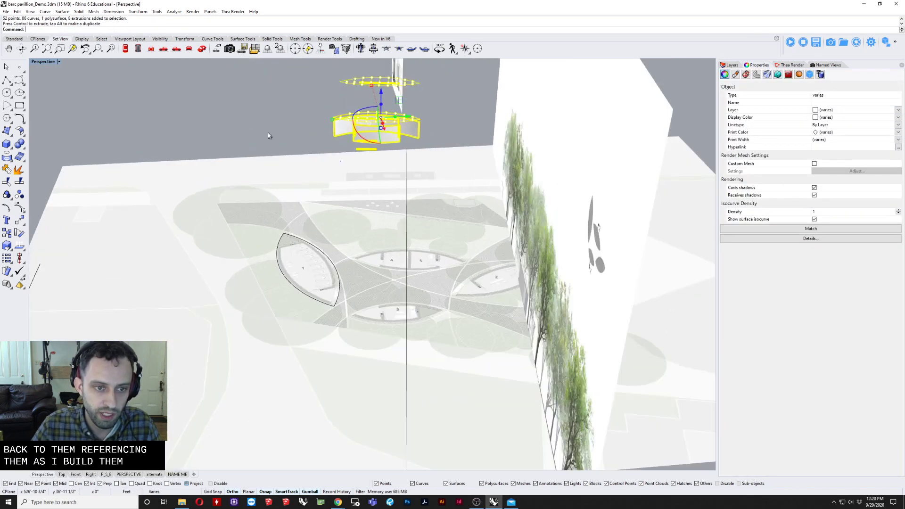
Restore the four-viewport layout and locate the Nantou plan and section among the other models in the Right and Perspective views.
left_click_drag(243, 130, 351, 321)
right_click_drag(321, 304, 203, 264)
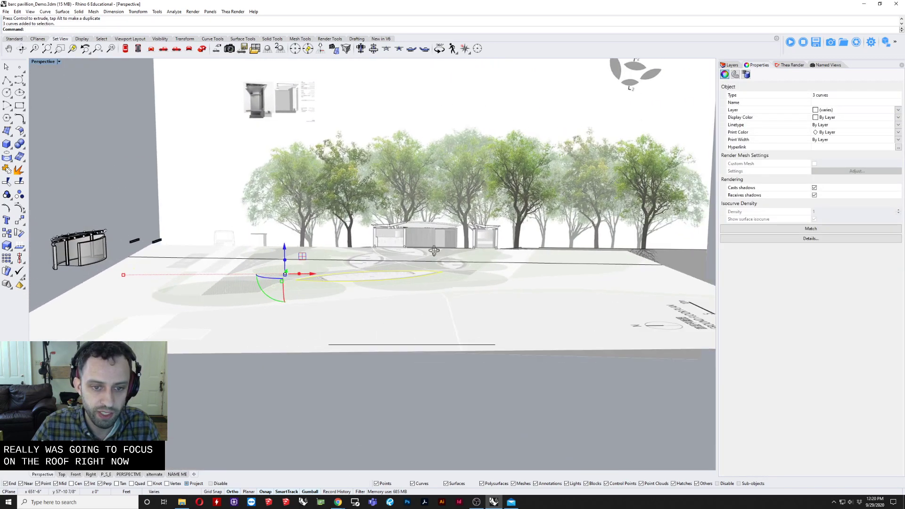
double_click(39, 63)
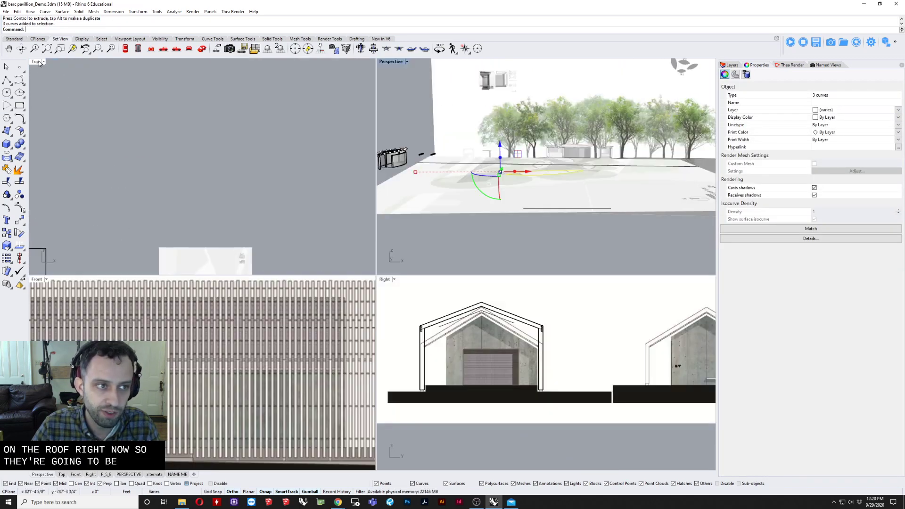
scroll(463, 354, "down", 8)
scroll(603, 337, "down", 12)
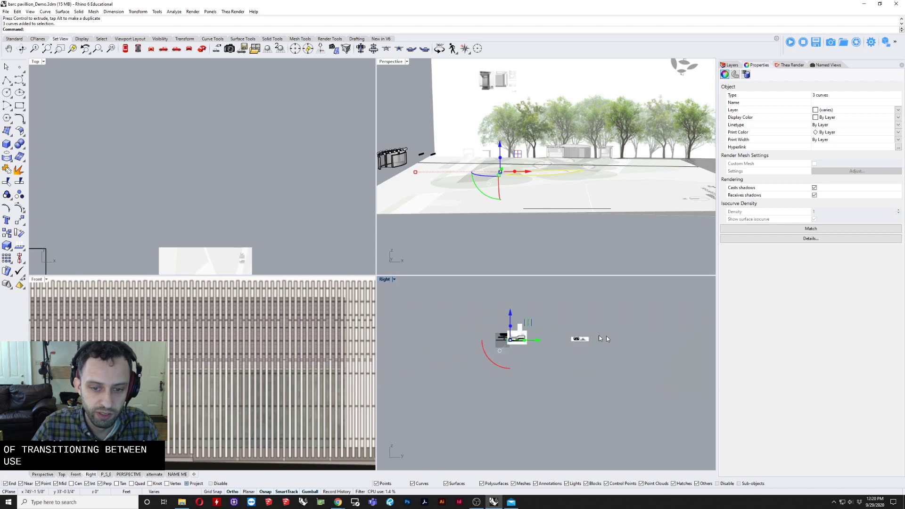
scroll(511, 330, "up", 7)
scroll(502, 389, "up", 6)
scroll(500, 330, "down", 3)
scroll(485, 309, "up", 3)
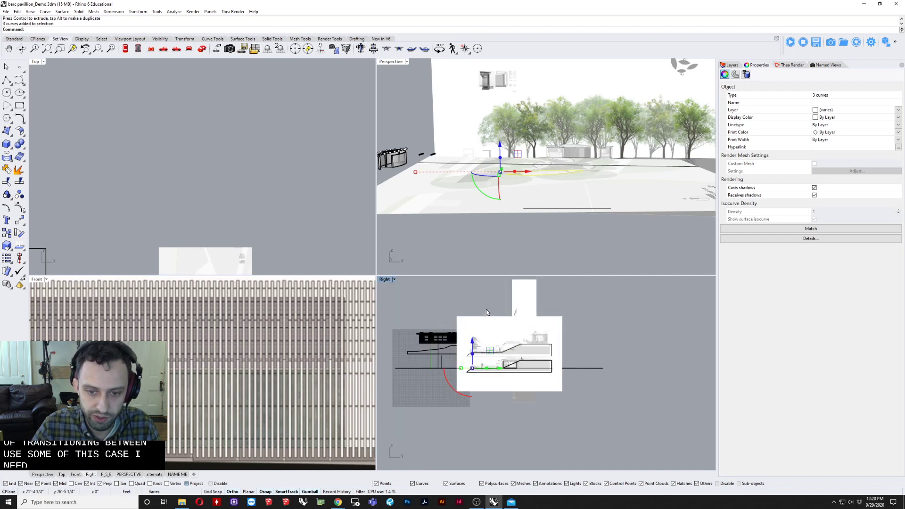
scroll(485, 315, "down", 3)
scroll(487, 194, "down", 5)
right_click_drag(486, 193, 462, 127)
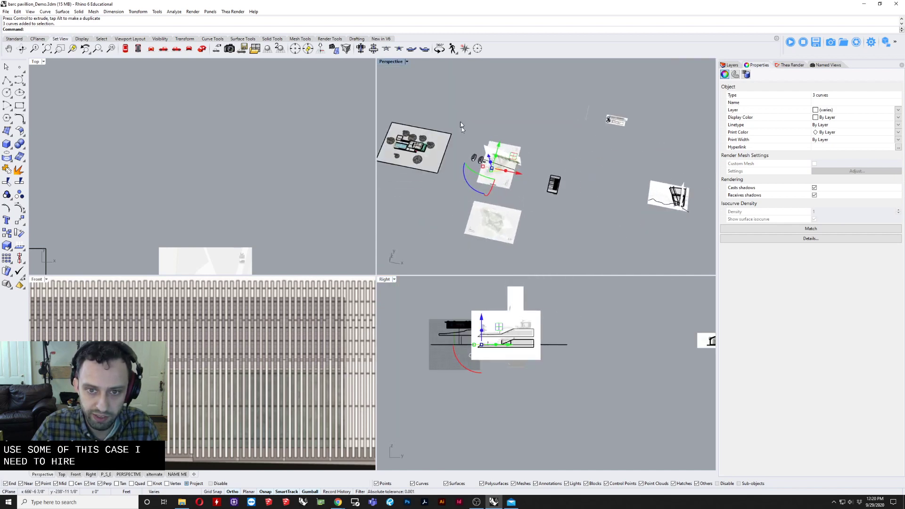
Isolate the Nantou reference pictures, pod 1's outline and the modelled pods, hiding all the other models.
left_click_drag(457, 109, 530, 194)
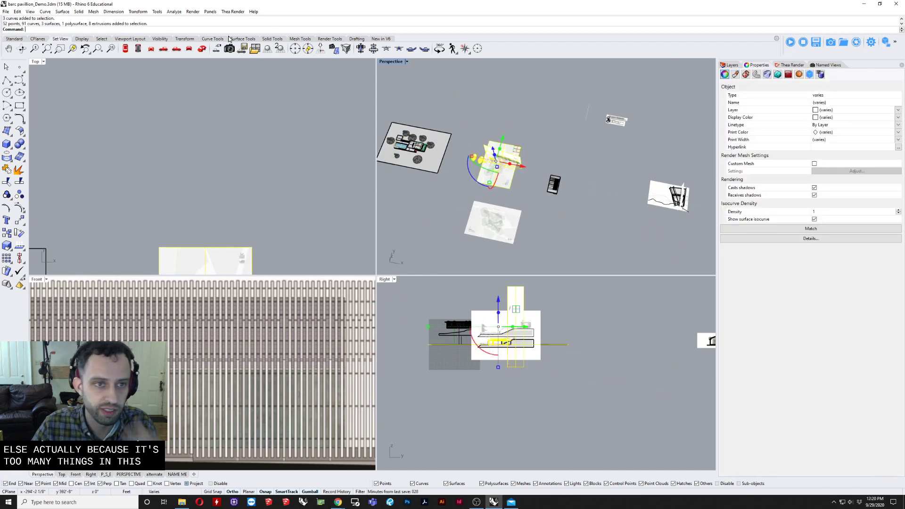
left_click(23, 40)
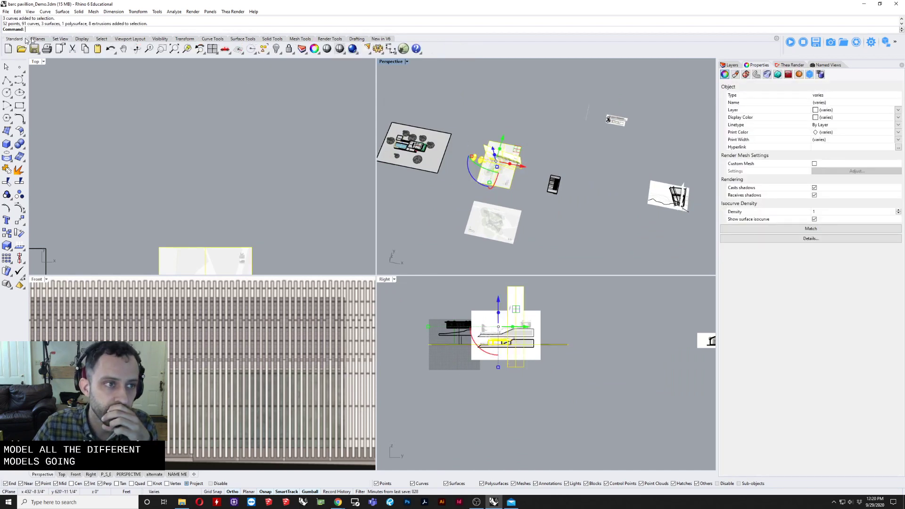
left_click(280, 53)
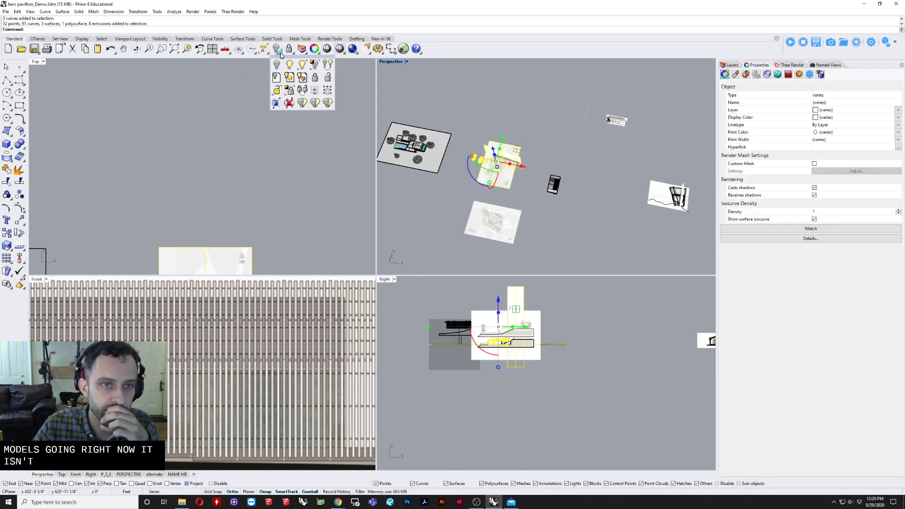
left_click(319, 62)
Frame the section's pavilion roof in the Front viewport and pod 1's outline on the plan in the Perspective viewport.
scroll(507, 147, "up", 5)
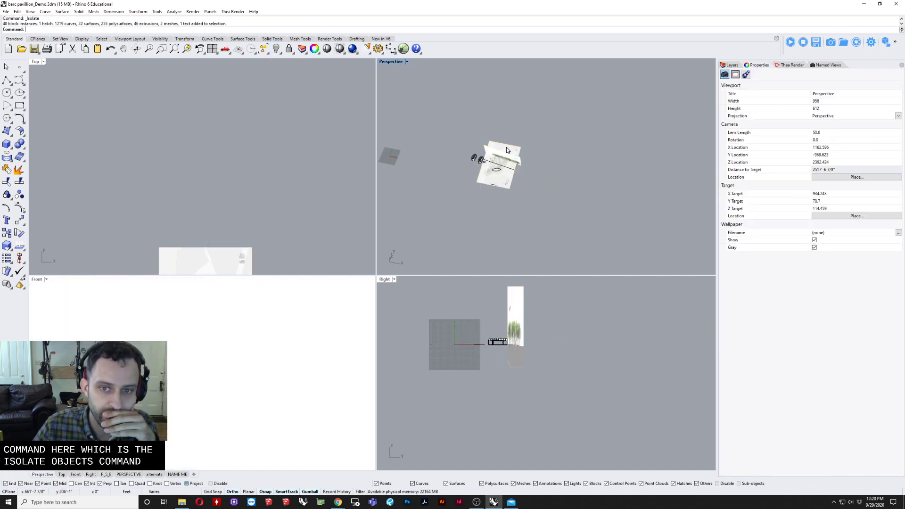
scroll(519, 383, "up", 3)
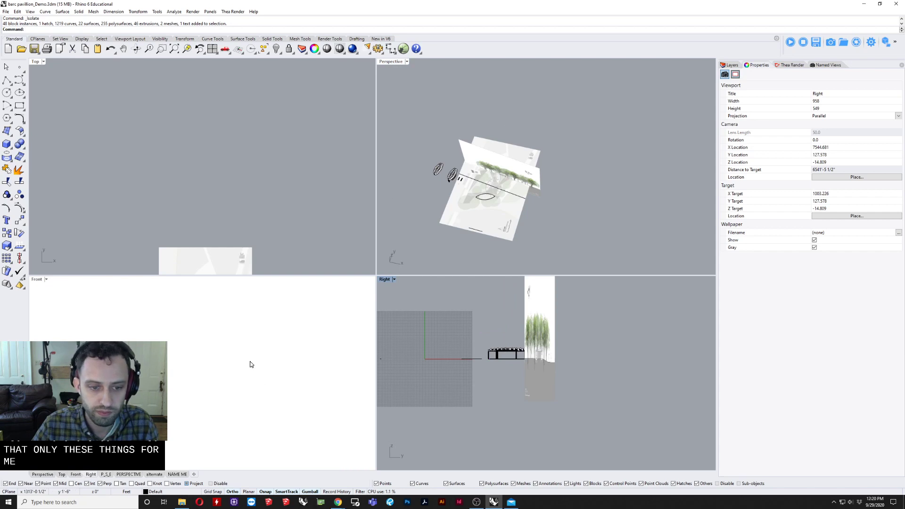
scroll(250, 337, "up", 5)
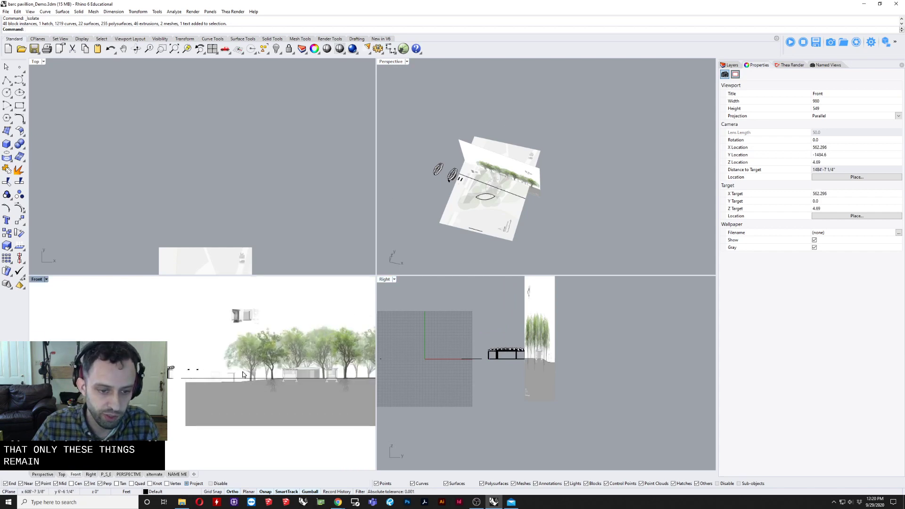
scroll(281, 378, "up", 6)
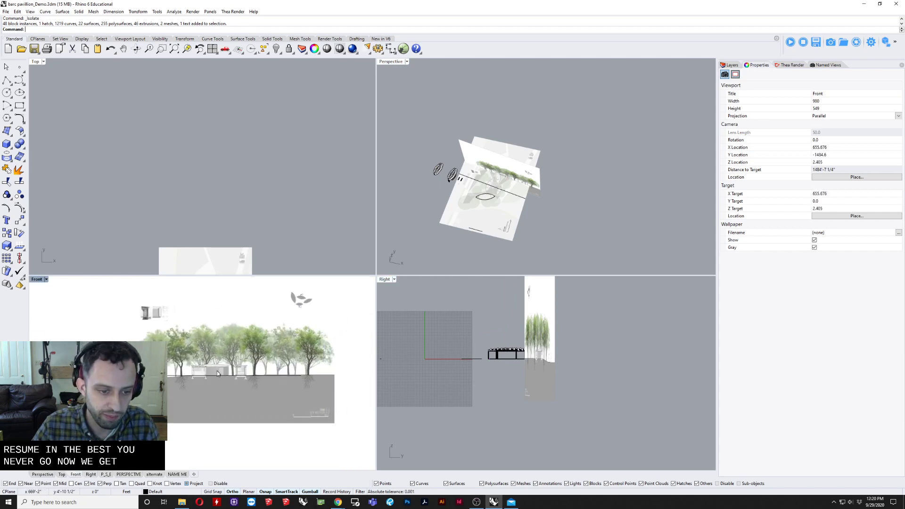
scroll(486, 188, "up", 6)
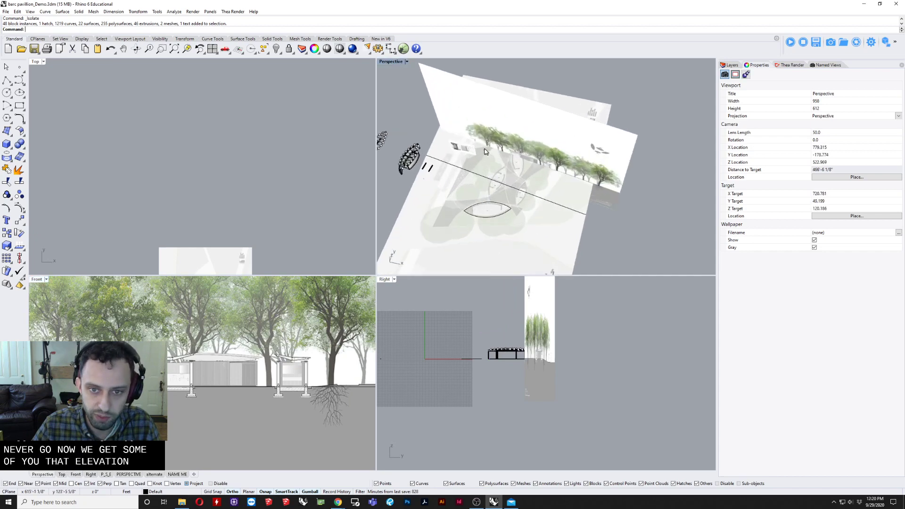
scroll(486, 188, "down", 3)
right_click_drag(486, 188, 432, 152)
scroll(432, 152, "up", 4)
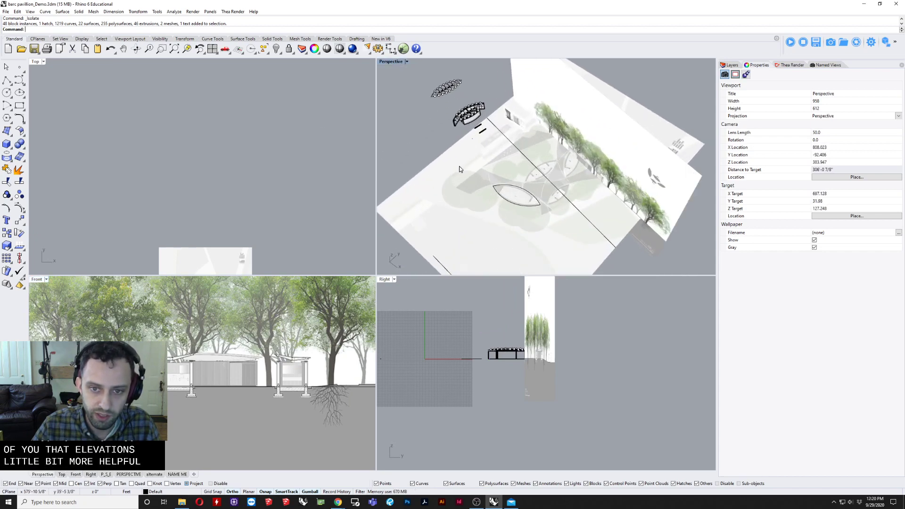
Copy pod 1's two outline arcs straight up 9'-6" to the top of the roof's flat portion on the section picture.
left_click_drag(555, 216, 555, 216)
scroll(193, 383, "up", 2)
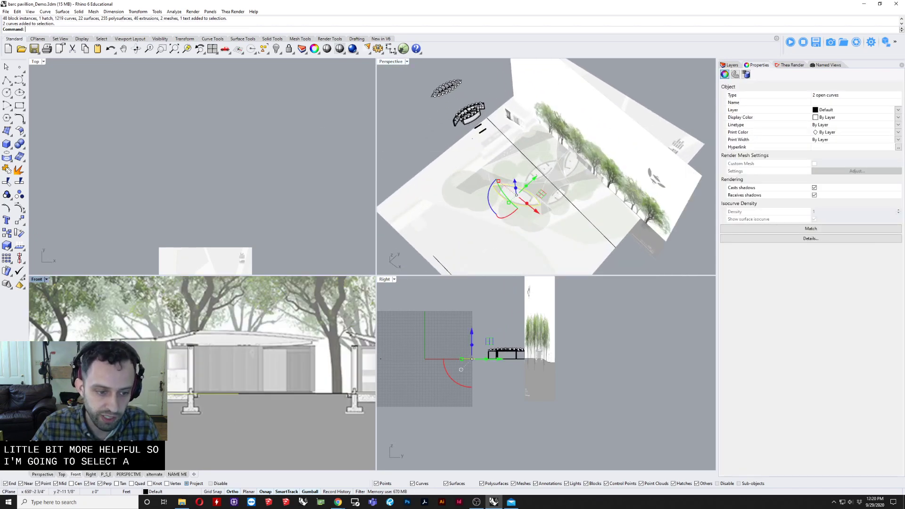
type("o")
key("Return")
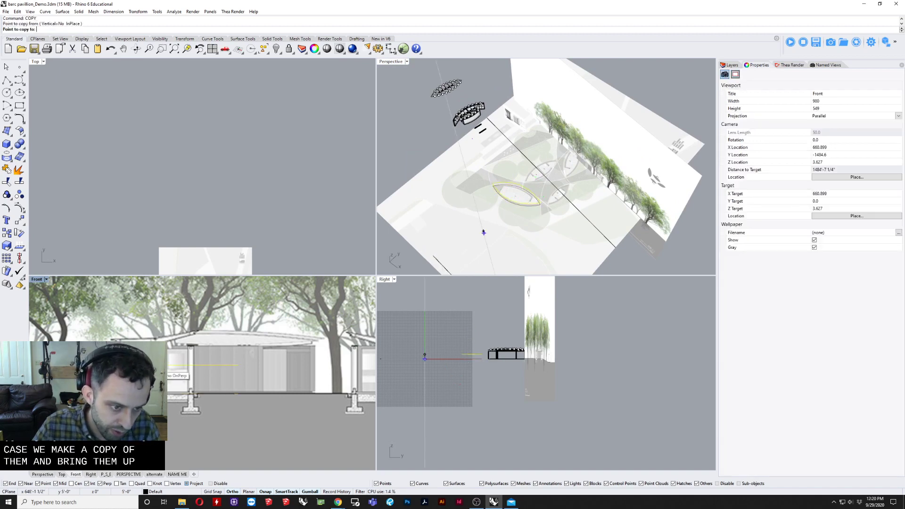
scroll(128, 337, "up", 5)
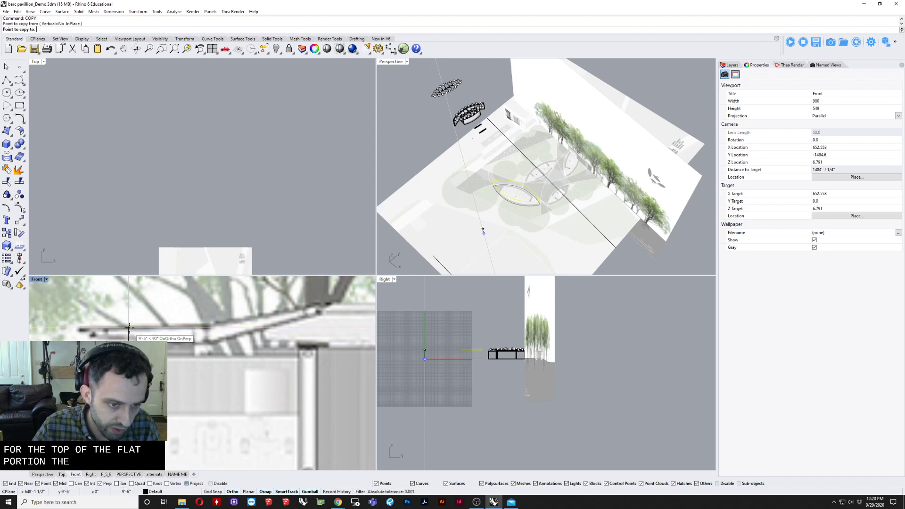
left_click(129, 327)
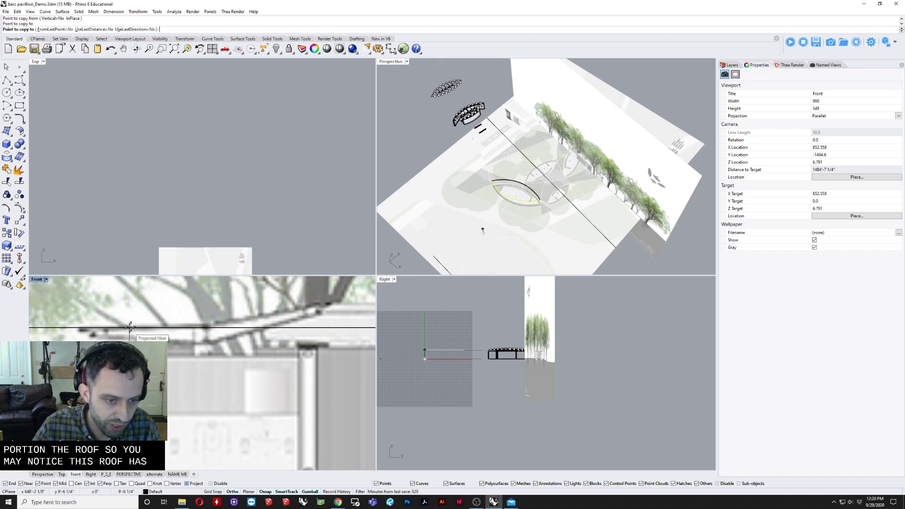
key("Return")
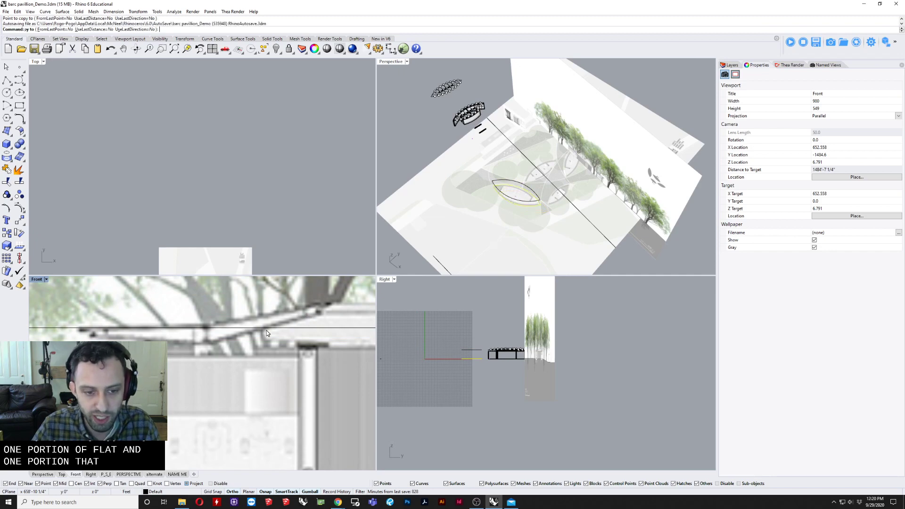
Examine the roof profile on the section and the raised outline copy above pod 1 in the Perspective view.
scroll(268, 331, "down", 6)
scroll(513, 195, "down", 3)
left_click(430, 173)
right_click_drag(432, 174, 518, 179)
right_click_drag(518, 179, 546, 127, "shift")
scroll(180, 327, "down", 2)
scroll(252, 357, "down", 3)
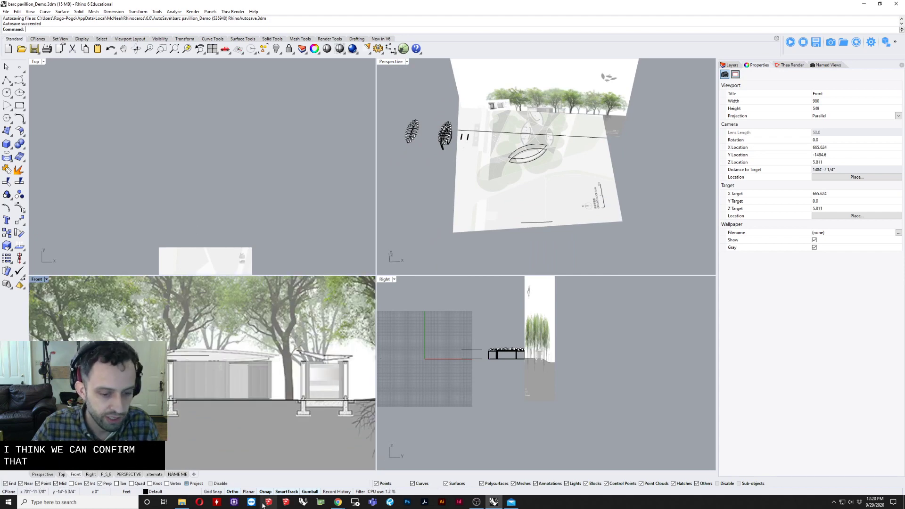
Switch to Chrome and browse the ArchDaily Nantou Public Toilet gallery to study the pavilion roofs in the photographs.
left_click(386, 467)
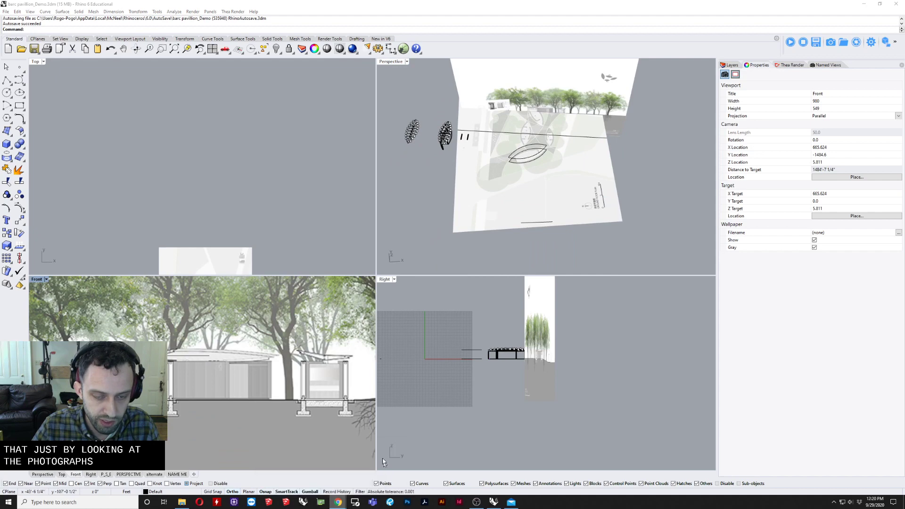
left_click(301, 64)
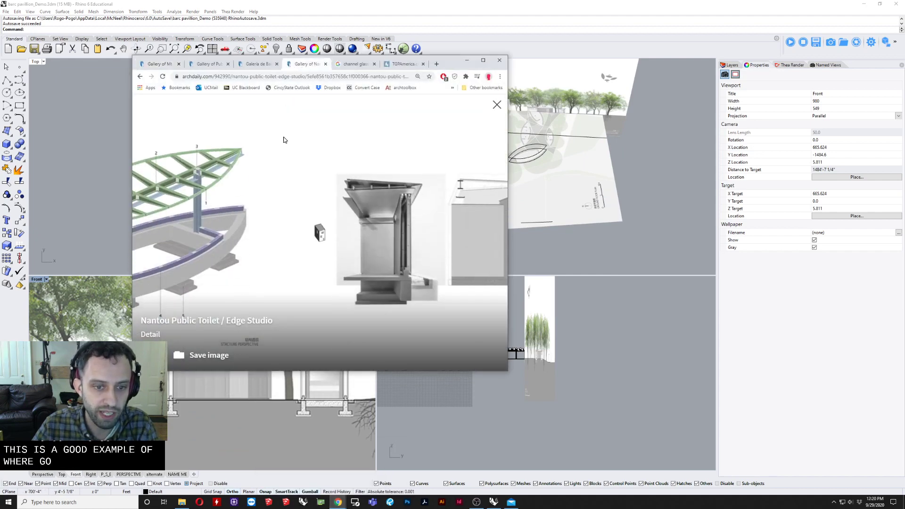
scroll(346, 217, "up", 3)
scroll(345, 216, "up", 3)
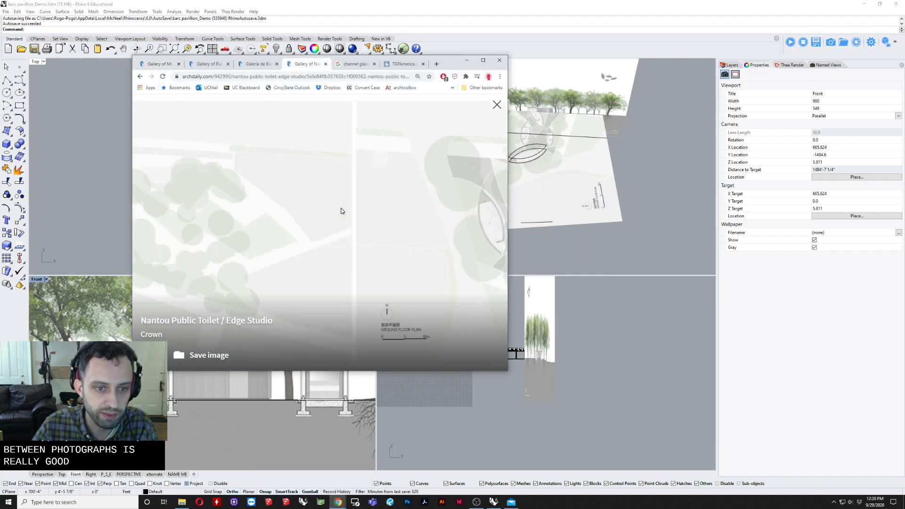
scroll(341, 206, "up", 3)
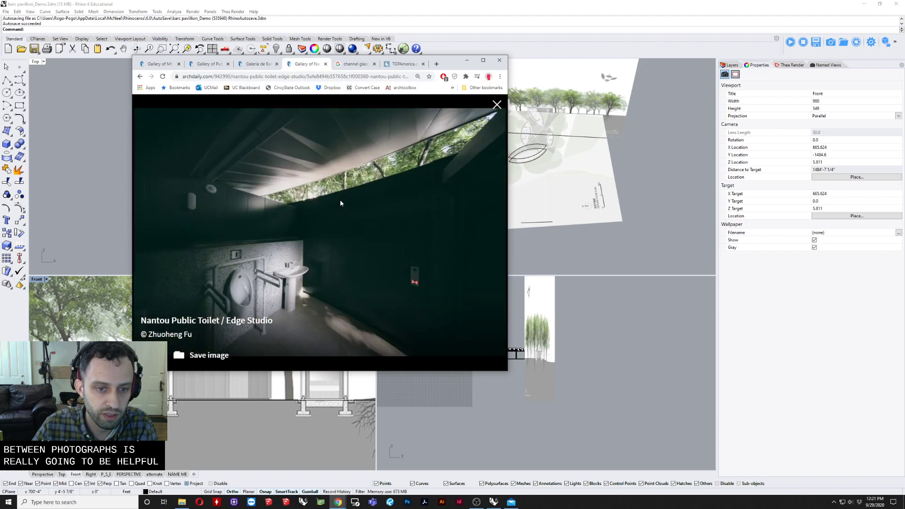
scroll(341, 203, "up", 1)
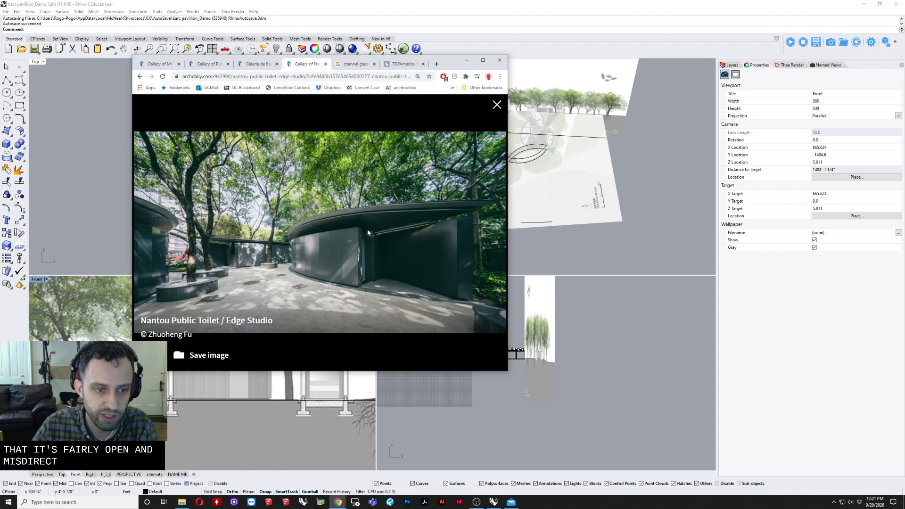
scroll(456, 219, "up", 1)
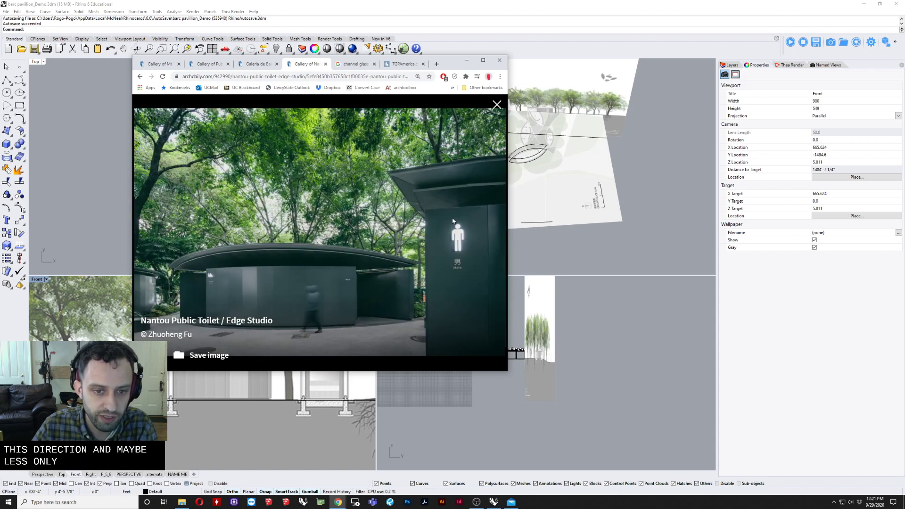
scroll(259, 269, "up", 1)
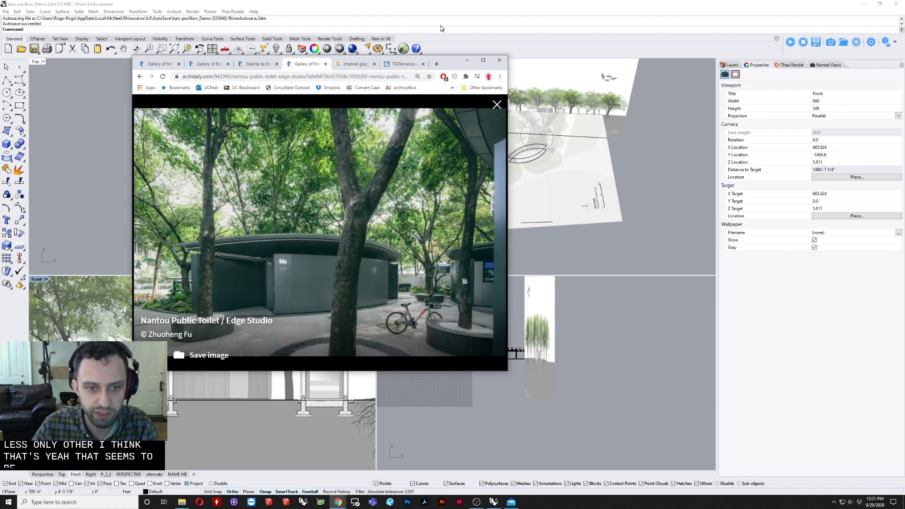
Move the browser window off the Perspective viewport and bring up the gallery's structure perspective drawing of the roof framing.
left_click_drag(448, 70, 354, 84)
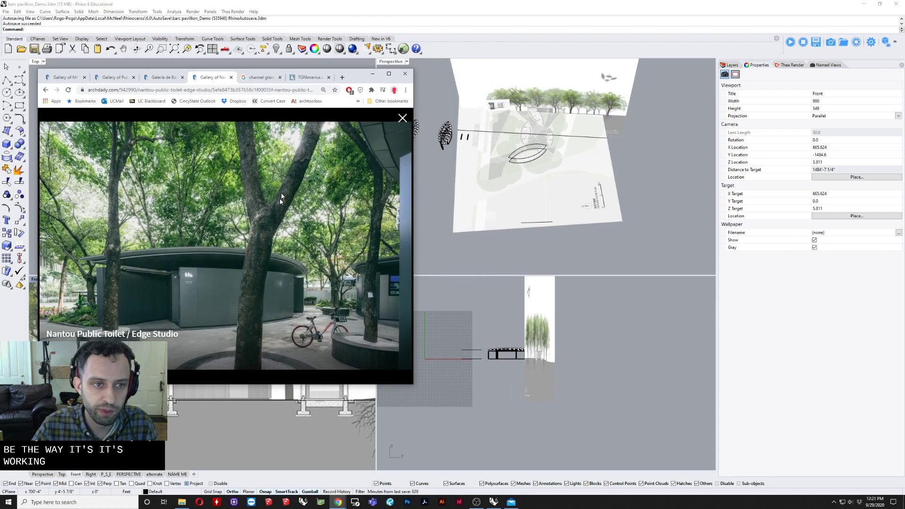
scroll(271, 210, "up", 3)
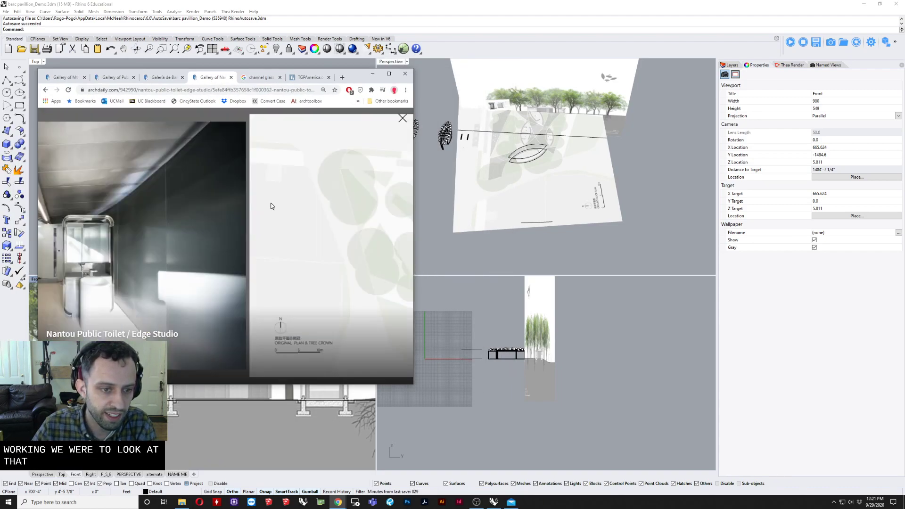
scroll(271, 208, "up", 2)
scroll(272, 211, "down", 1)
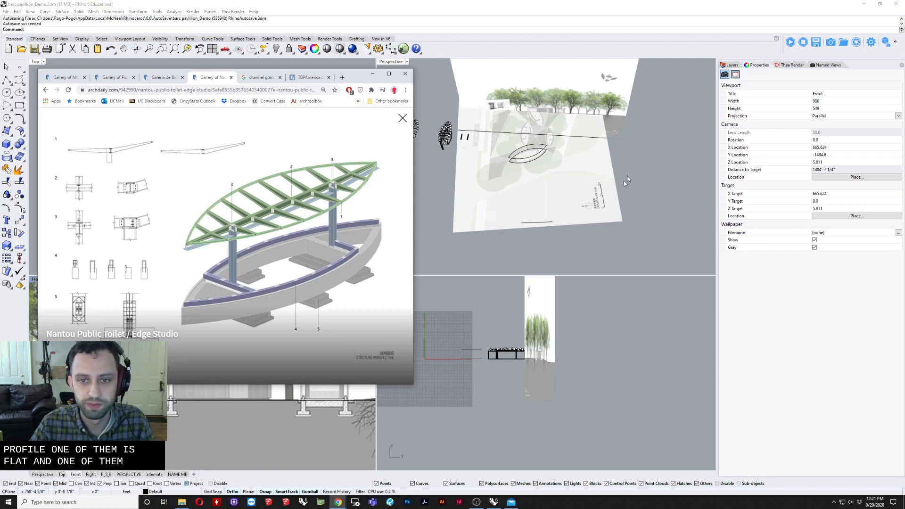
Raise the middle control point of one raised outline arc in the Front view, matching the roof peak on the section picture.
right_click_drag(626, 182, 653, 155)
scroll(518, 180, "up", 6)
left_click(517, 180)
right_click_drag(517, 180, 508, 100)
left_click(468, 163)
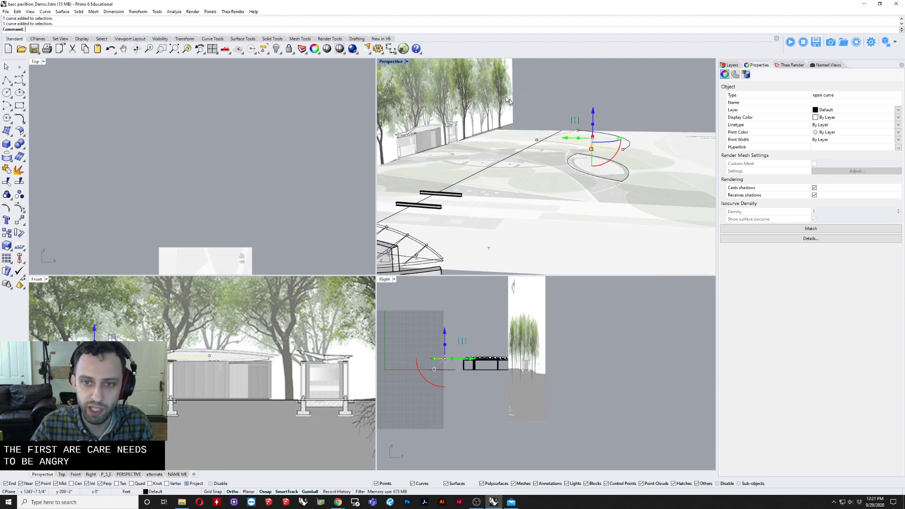
left_click(536, 140)
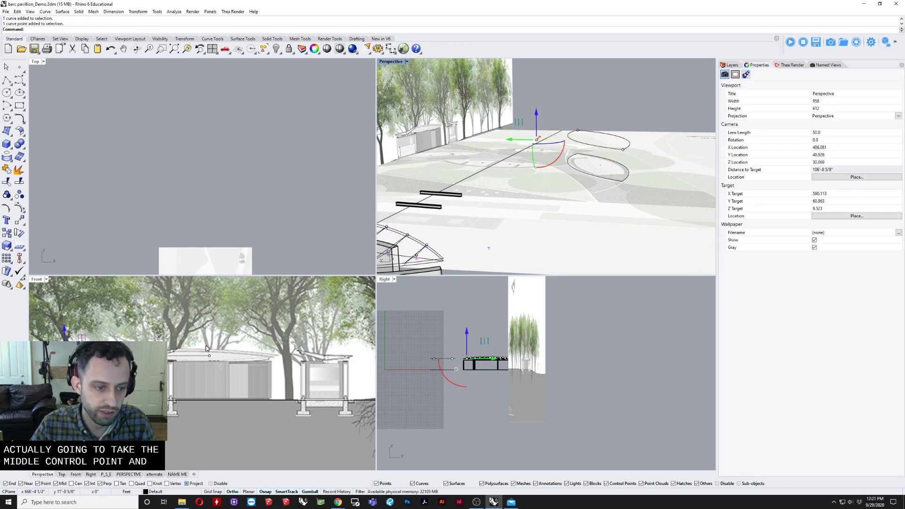
right_click_drag(206, 349, 300, 333)
scroll(286, 363, "up", 2)
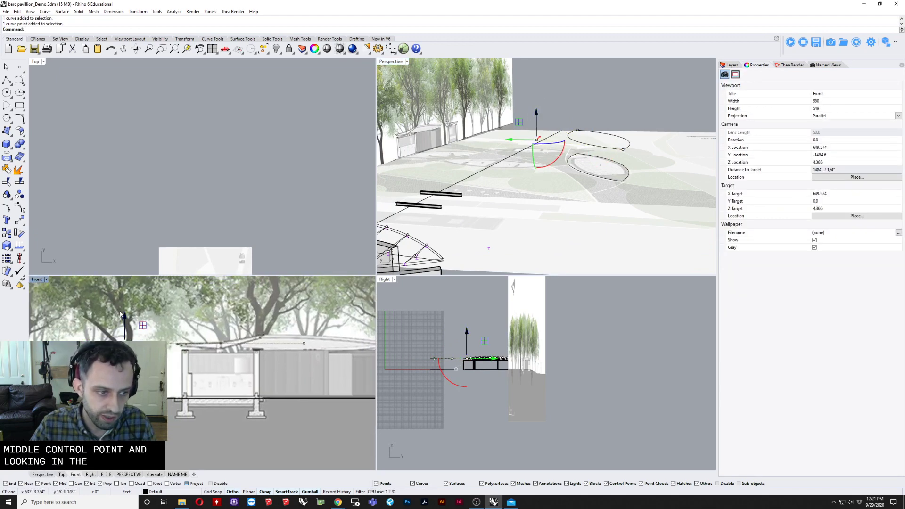
double_click(38, 279)
right_click_drag(402, 290, 398, 329)
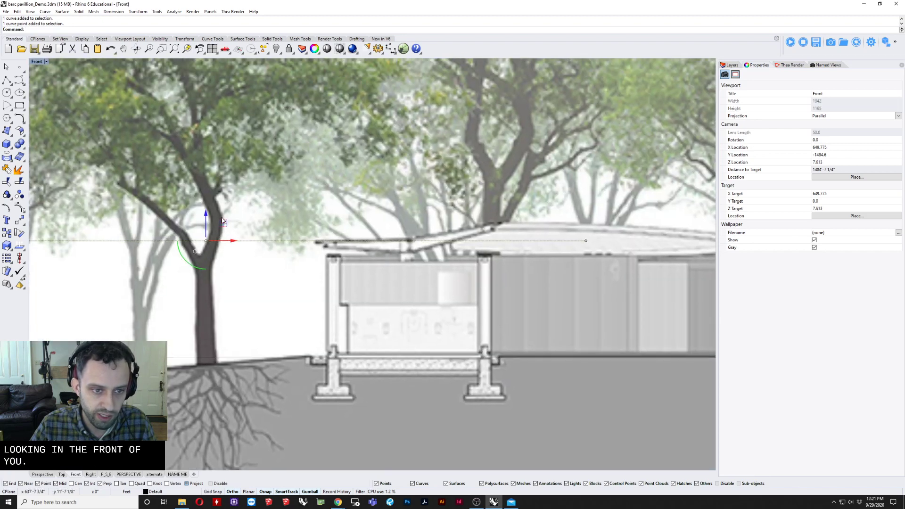
left_click_drag(207, 214, 217, 169)
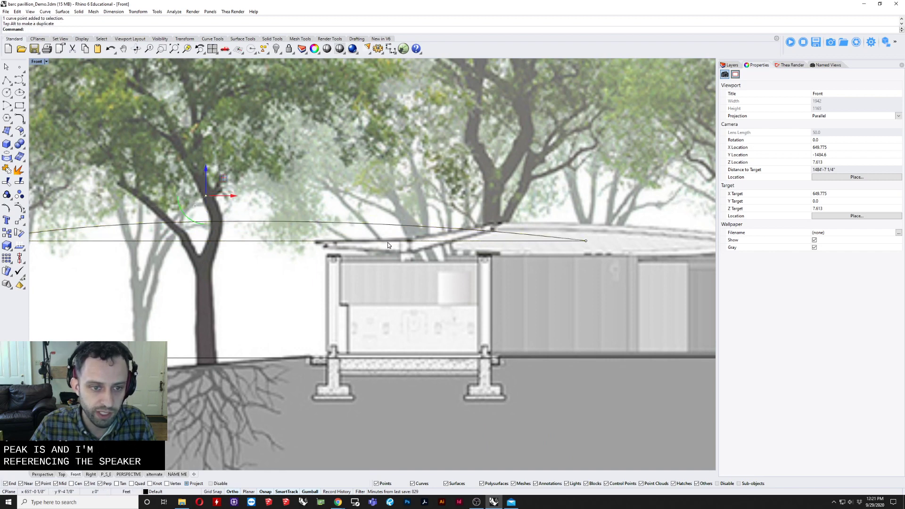
scroll(387, 243, "down", 3)
left_click(311, 230)
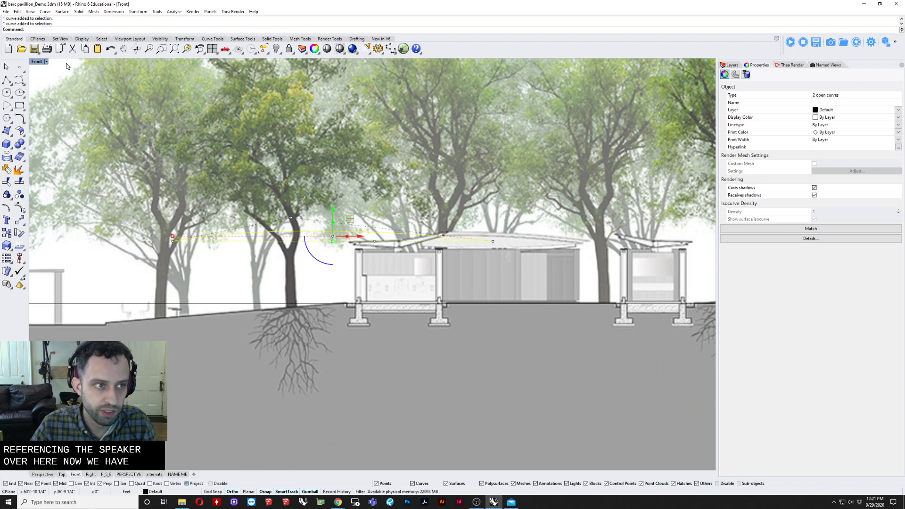
Draw a straight polyline between the two end points of pod 1's raised outline, with the Project snap turned off.
double_click(38, 62)
right_click_drag(598, 124, 521, 197)
scroll(521, 197, "up", 2)
type("dl")
key("Return")
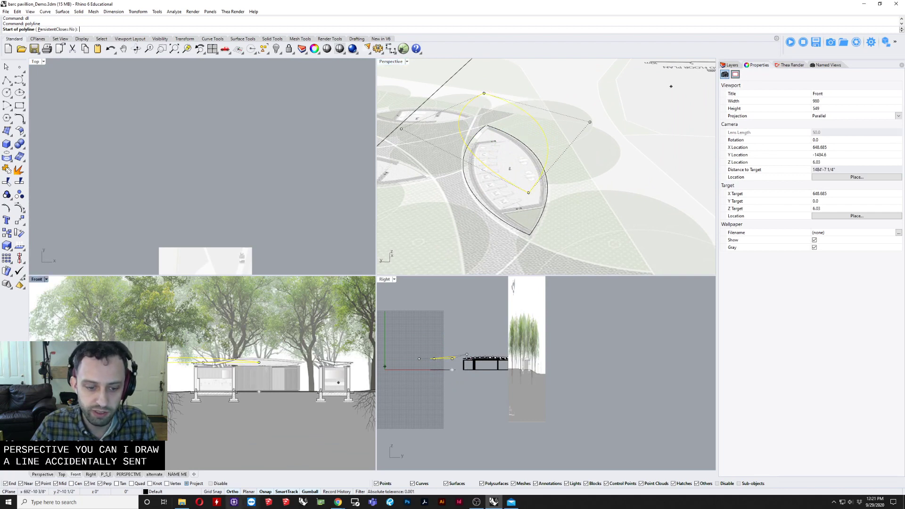
left_click(485, 93)
key("Escape")
key("Return")
left_click(485, 93)
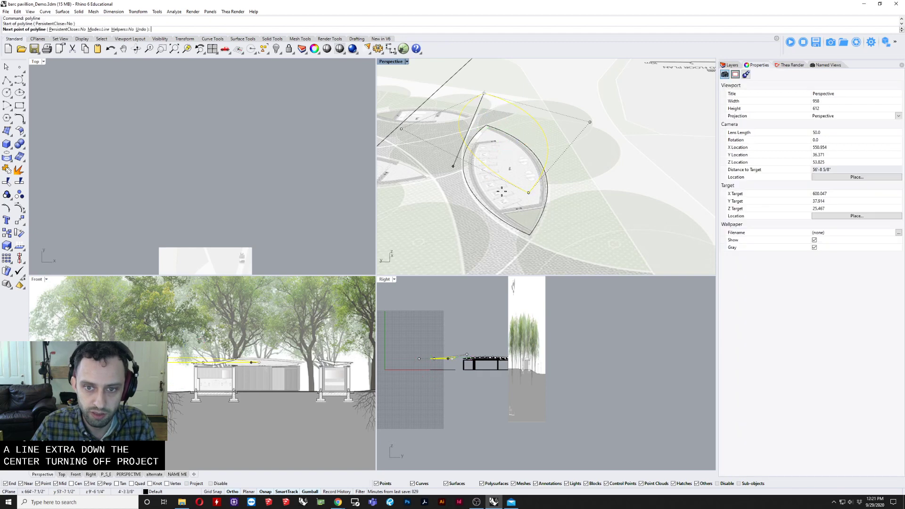
left_click(528, 193)
key("Return")
right_click_drag(528, 193, 580, 168)
key("Escape")
Create a planar surface from the flat outline arc and the centre line for one half of pod 1's roof.
left_click(572, 194)
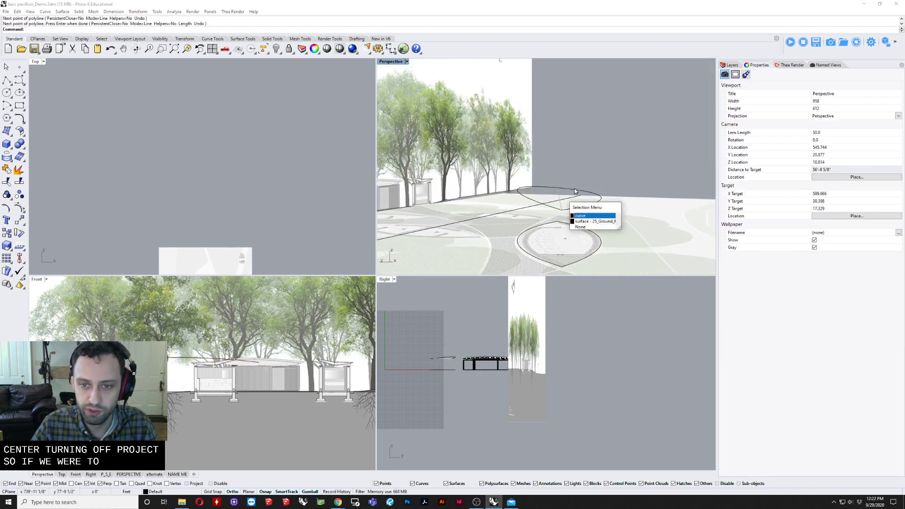
left_click(594, 215)
left_click(560, 193, "shift")
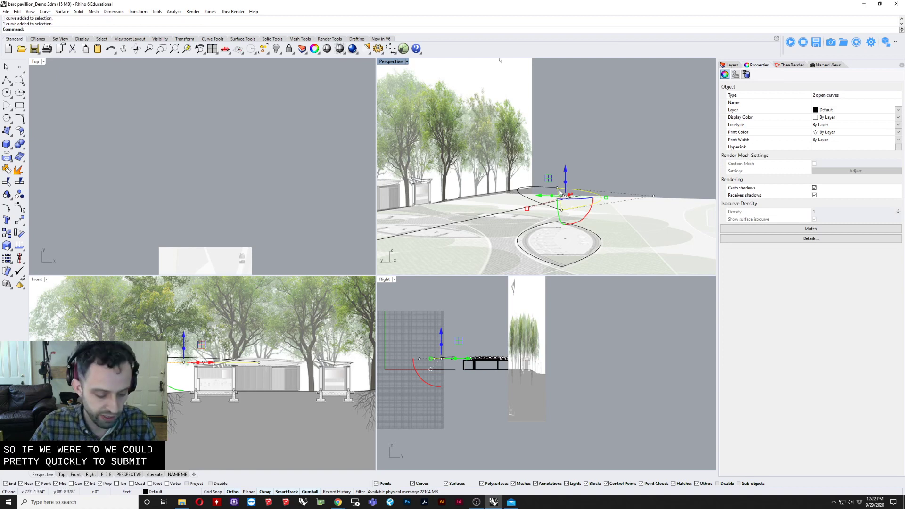
type("arSrf")
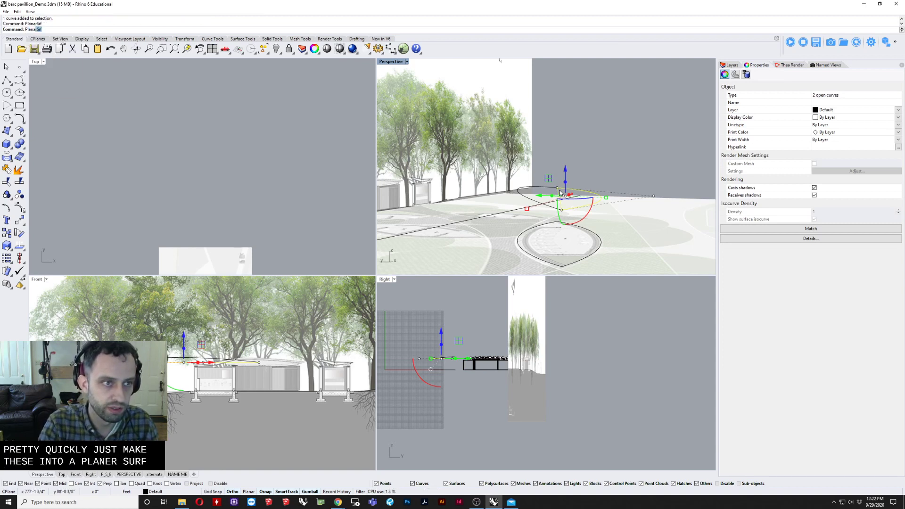
key("Return")
left_click(590, 118)
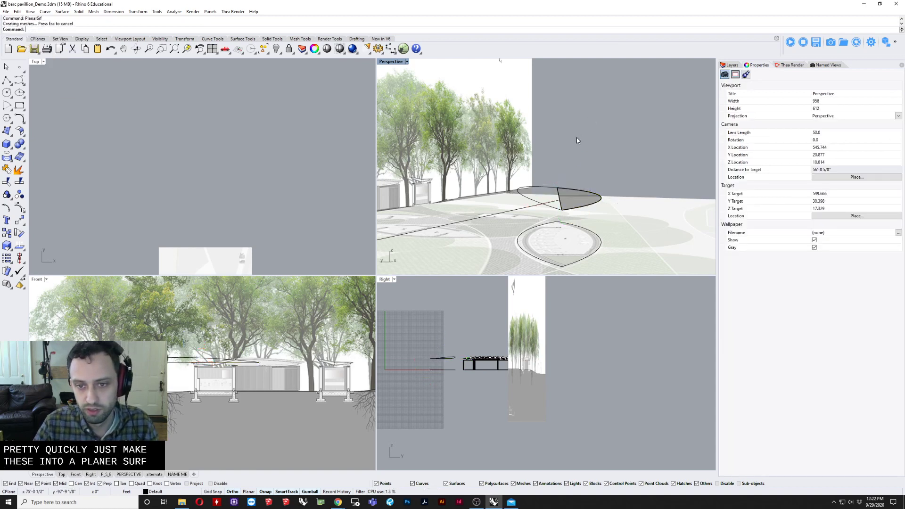
right_click_drag(576, 137, 513, 100)
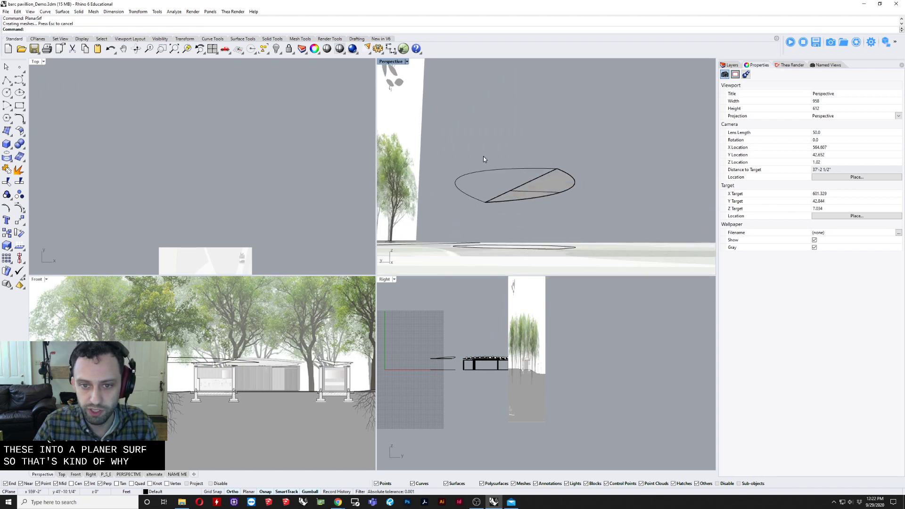
Create a planar surface from the raised-midpoint arc and the centre line for the sloped half of the roof.
left_click(485, 172)
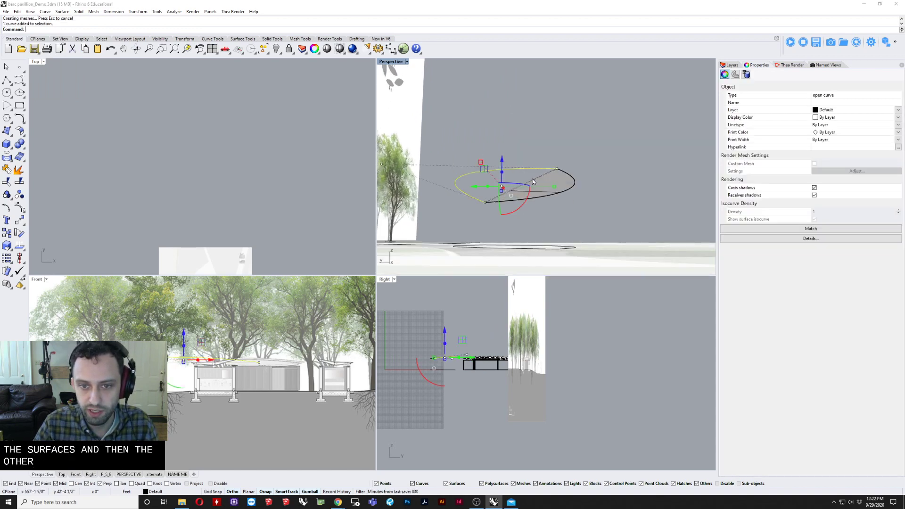
left_click(546, 189)
left_click(552, 197)
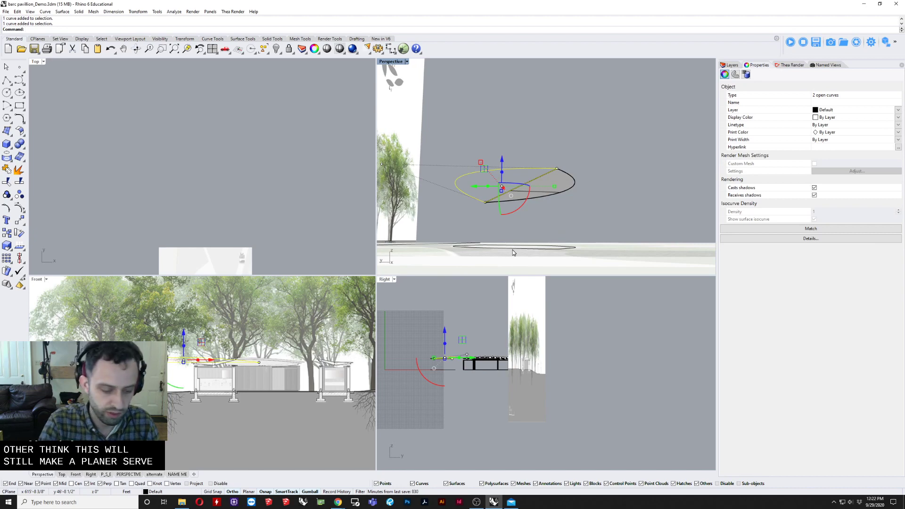
key("Return")
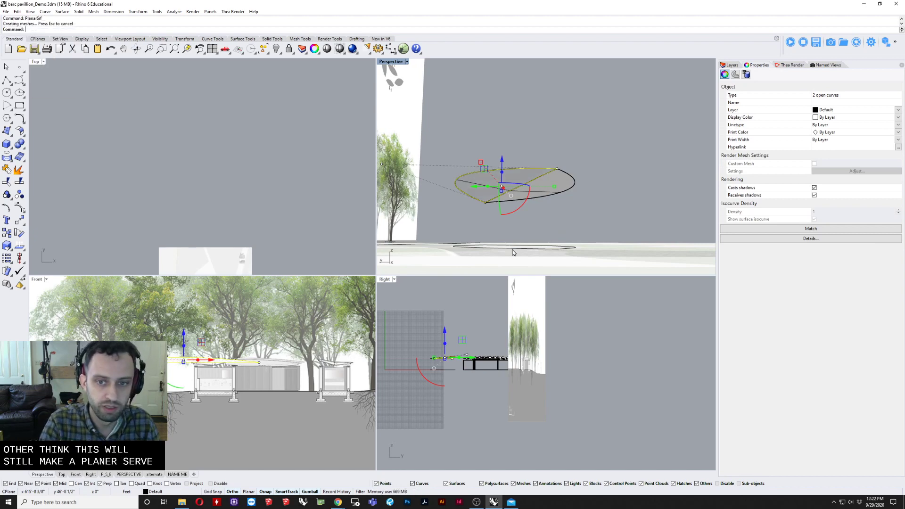
right_click_drag(504, 132, 602, 82)
Zoom to the selected roof surface and examine the roof in a maximized Perspective view.
left_click(637, 182)
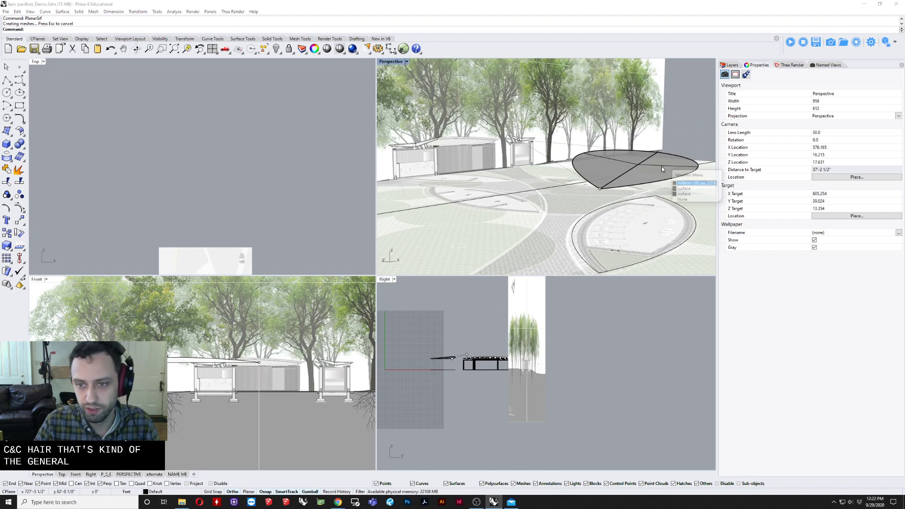
left_click(681, 187)
right_click_drag(638, 181, 591, 213)
key("Return")
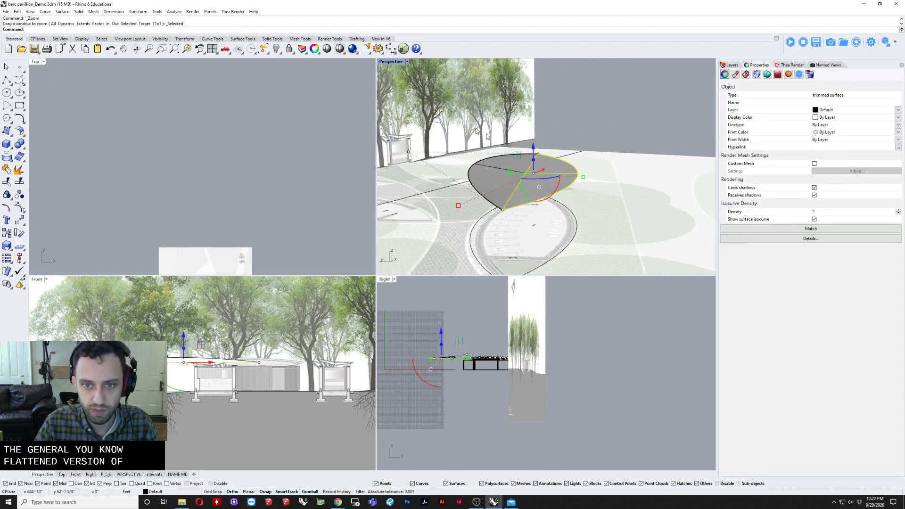
double_click(390, 61)
right_click_drag(394, 155, 367, 220)
Try to delete the two planar roof surfaces and undo the accidental deletion of the ground floor plan picture.
key("Escape")
left_click(370, 244)
left_click(399, 262)
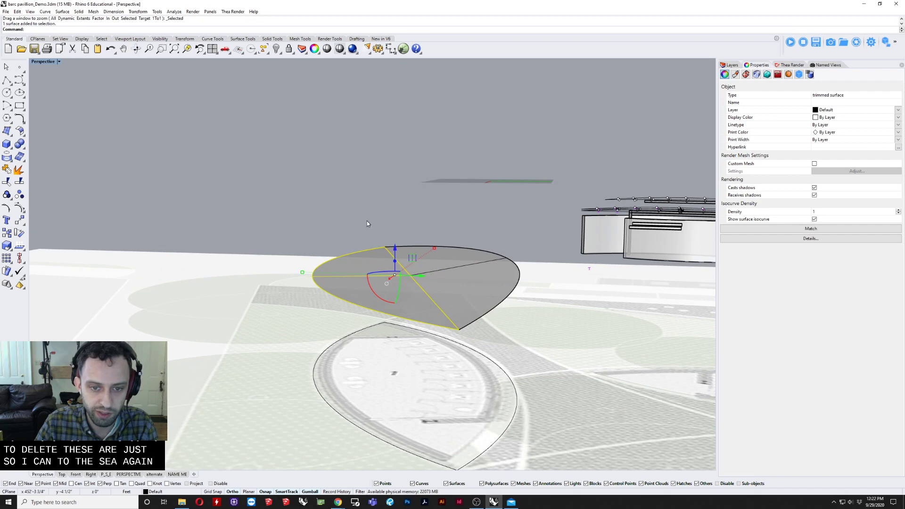
left_click(446, 255)
left_click(471, 273)
key("Delete")
left_click(371, 270)
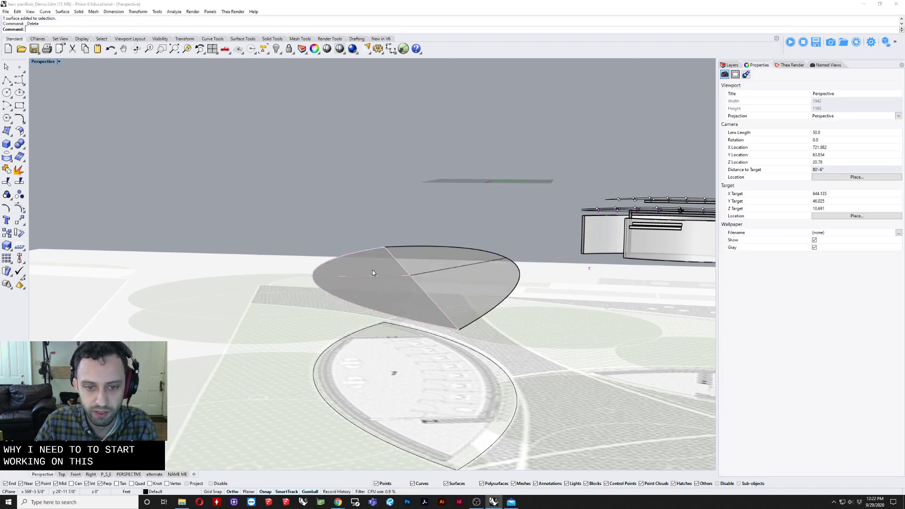
left_click(400, 287)
key("Delete")
key("ctrl+z")
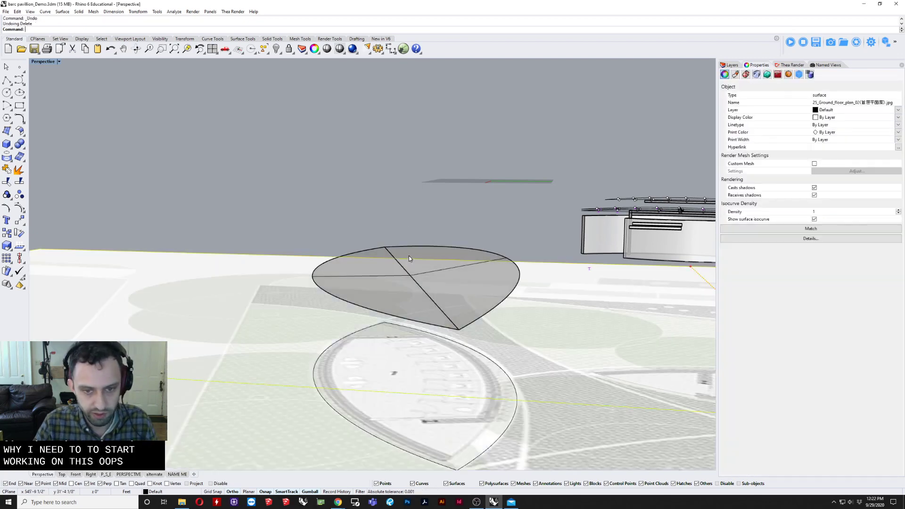
left_click(470, 207)
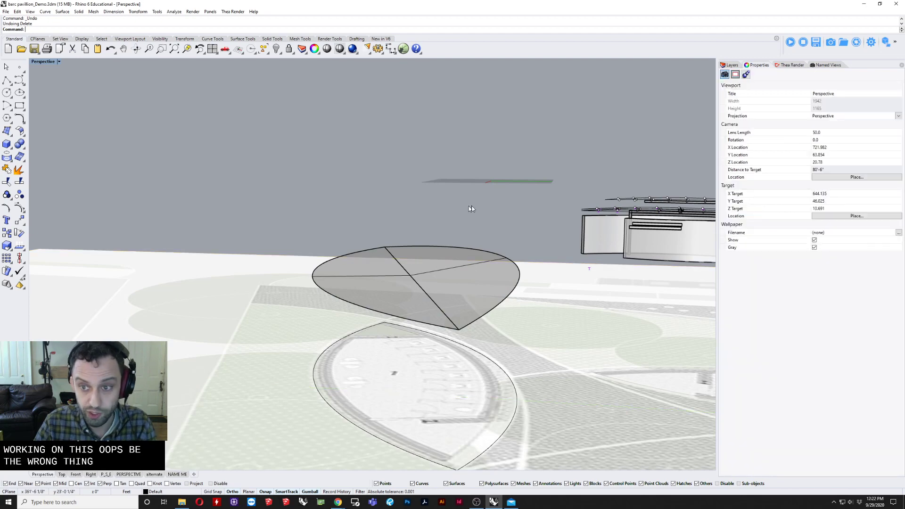
Move the ground floor plan and section pictures to the Drawing Imports layer and turn that layer on.
left_click(731, 64)
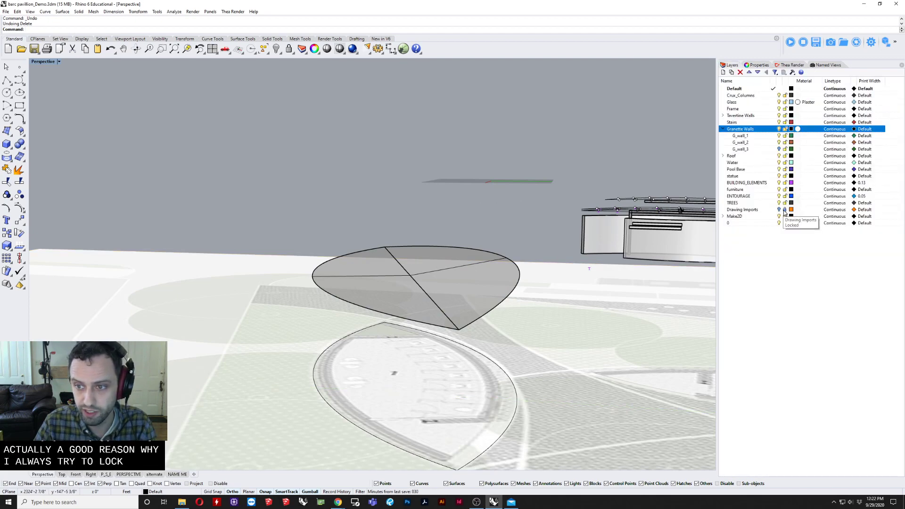
scroll(613, 276, "down", 8)
right_click_drag(613, 276, 576, 302)
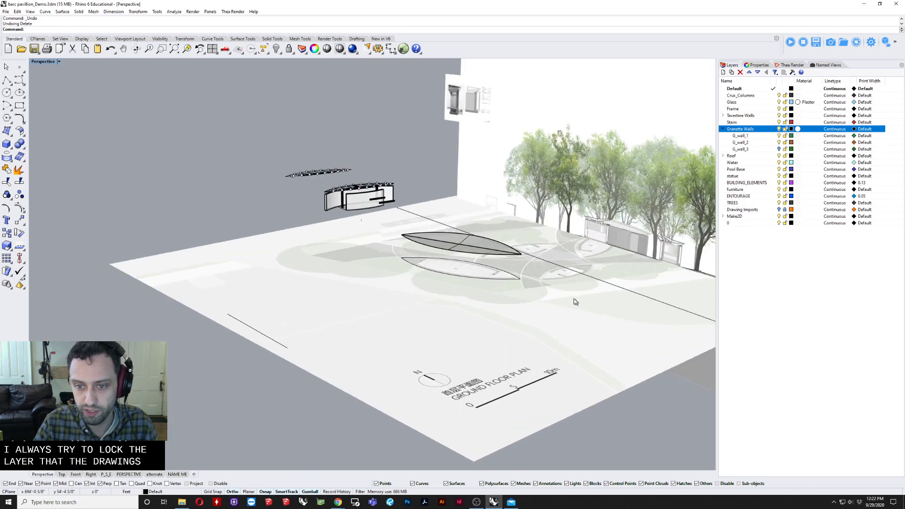
left_click(575, 301)
left_click(629, 122, "shift")
right_click(748, 210)
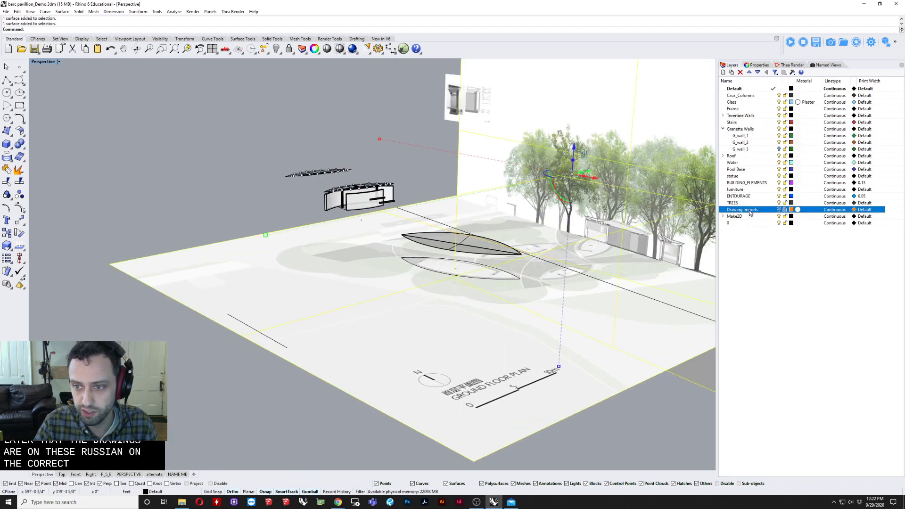
left_click(773, 333)
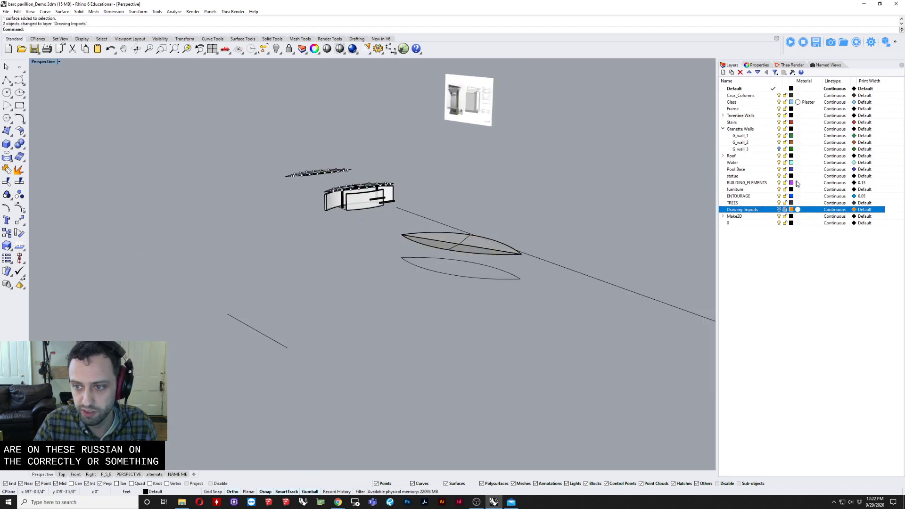
left_click(779, 209)
scroll(470, 276, "up", 5)
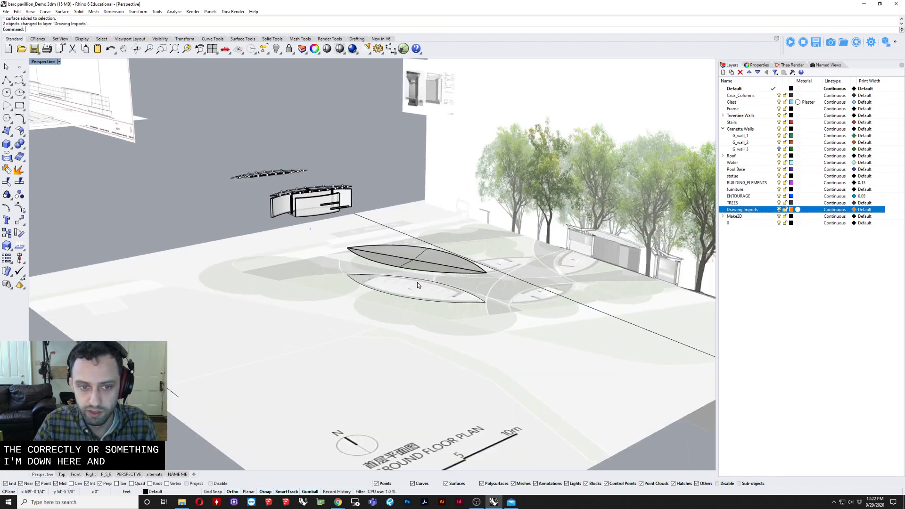
Test whether the plan picture can be dragged, undo the drag, and lock the Drawing Imports layer.
right_click_drag(469, 277, 422, 284)
scroll(330, 250, "up", 8)
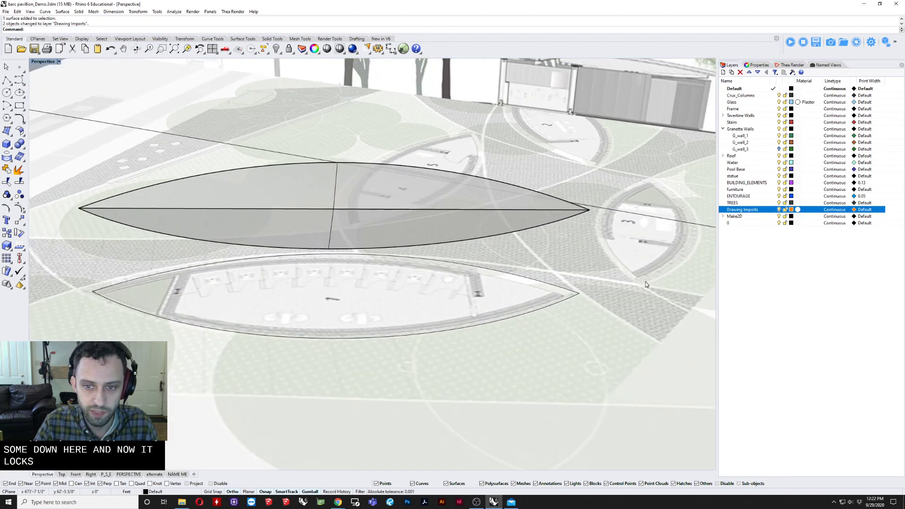
mouse_move(619, 281)
left_mouse_down()
mouse_move(583, 302)
mouse_move(615, 278)
left_mouse_up()
key("ctrl+z")
left_click(785, 209)
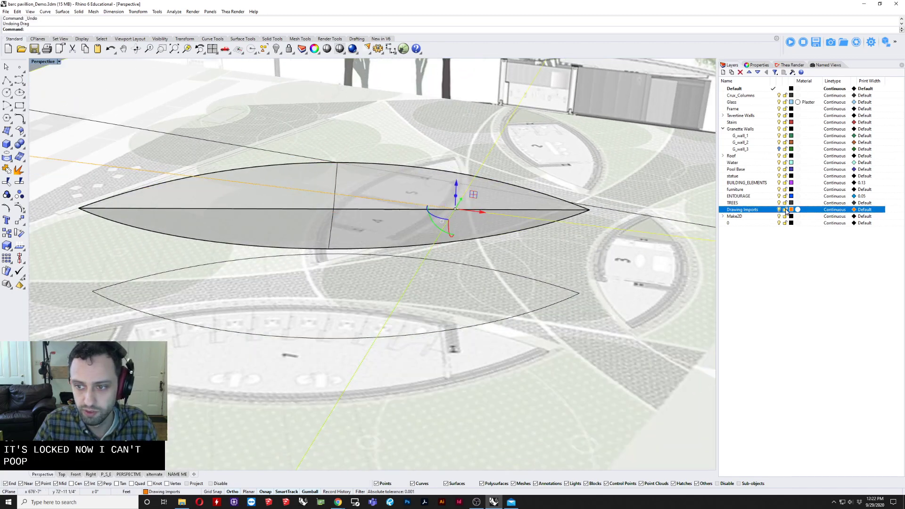
left_click_drag(546, 289, 551, 289)
left_click_drag(667, 279, 626, 314)
scroll(614, 309, "down", 6)
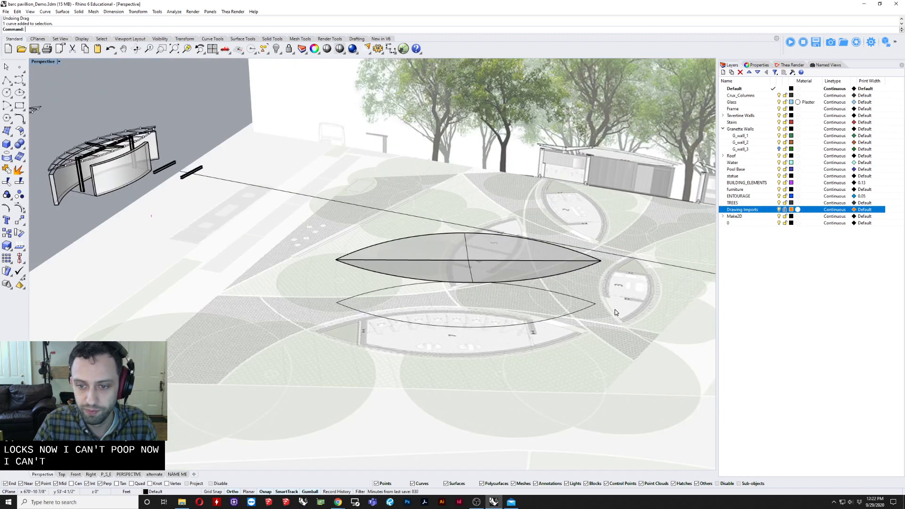
Select the two raised arcs along the outer edges of pod 1's roof surfaces and frame them closely.
scroll(584, 234, "up", 1)
right_click_drag(582, 233, 411, 245, "shift")
key("Escape")
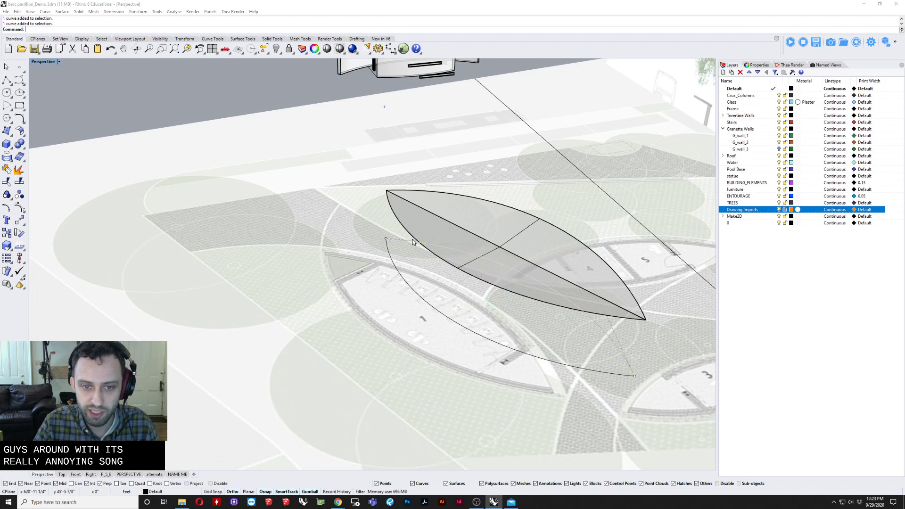
left_click(413, 238)
left_click(442, 255)
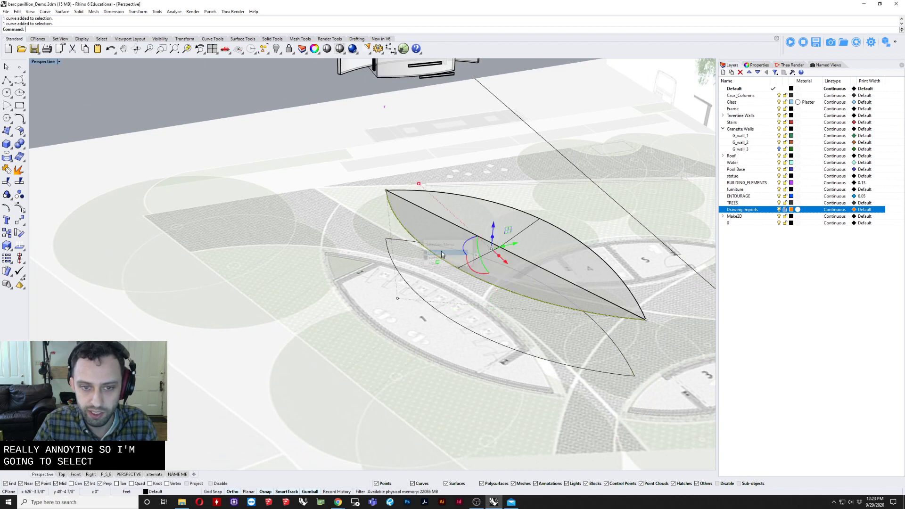
left_click(512, 206, "shift")
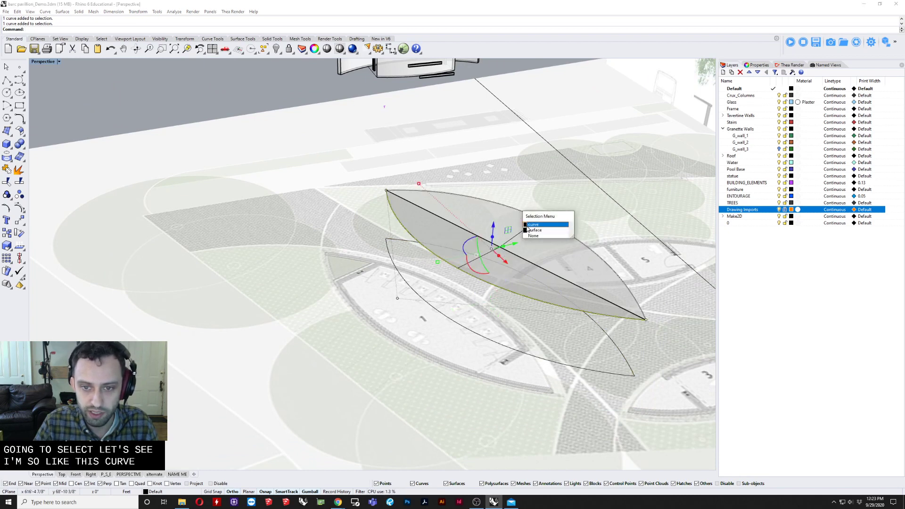
left_click(537, 225)
right_click_drag(531, 269, 431, 247, "shift")
scroll(432, 247, "up", 4)
scroll(461, 268, "up", 2)
right_click_drag(475, 278, 453, 261)
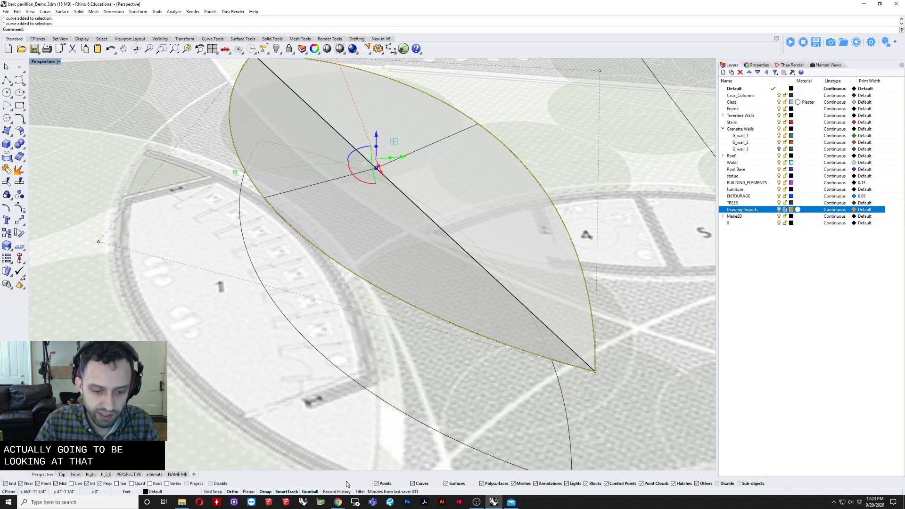
Switch to Chrome to study the roof framing in ArchDaily's structure perspective, and return to the Rhino model.
mouse_move(338, 502)
left_click(393, 469)
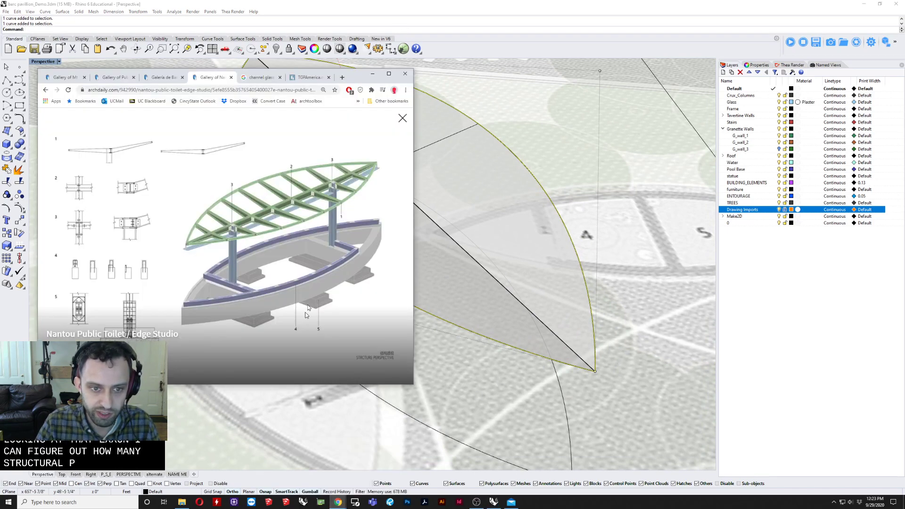
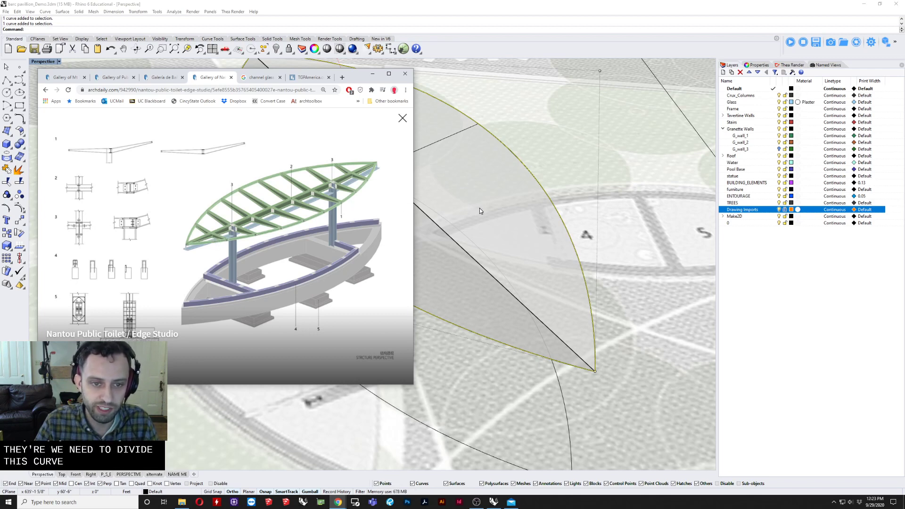
mouse_move(479, 208)
right_mouse_down()
mouse_move(459, 218)
mouse_move(473, 210)
right_mouse_up()
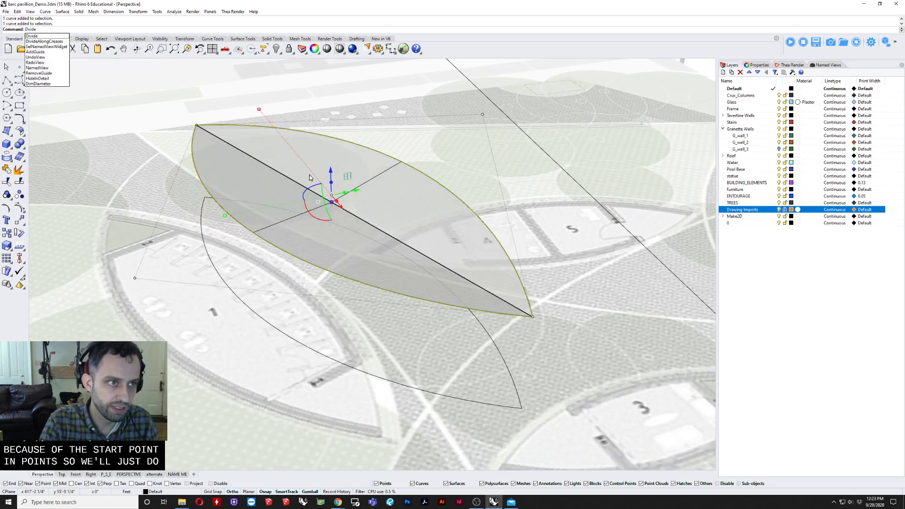
Divide the two selected outer roof arcs into 10 segments with the Divide command.
key("BackSpace")
key("BackSpace")
type("i")
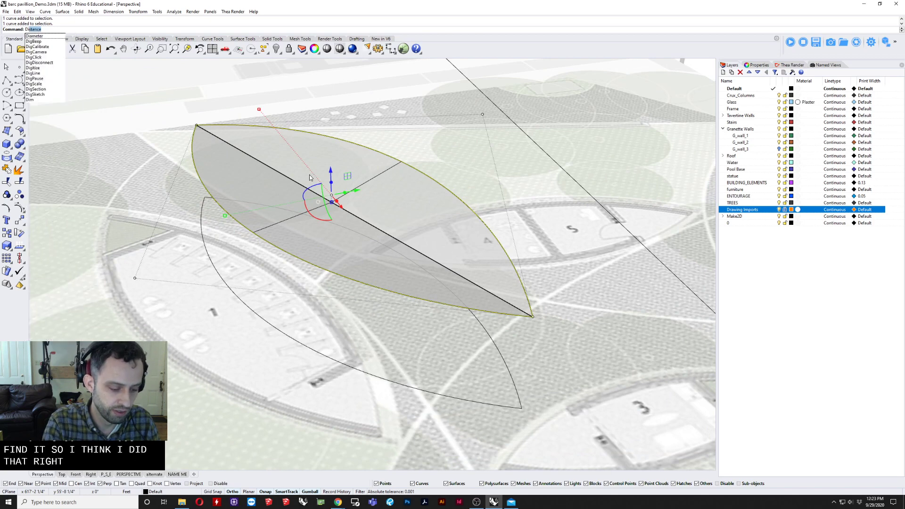
type("vid")
key("Return")
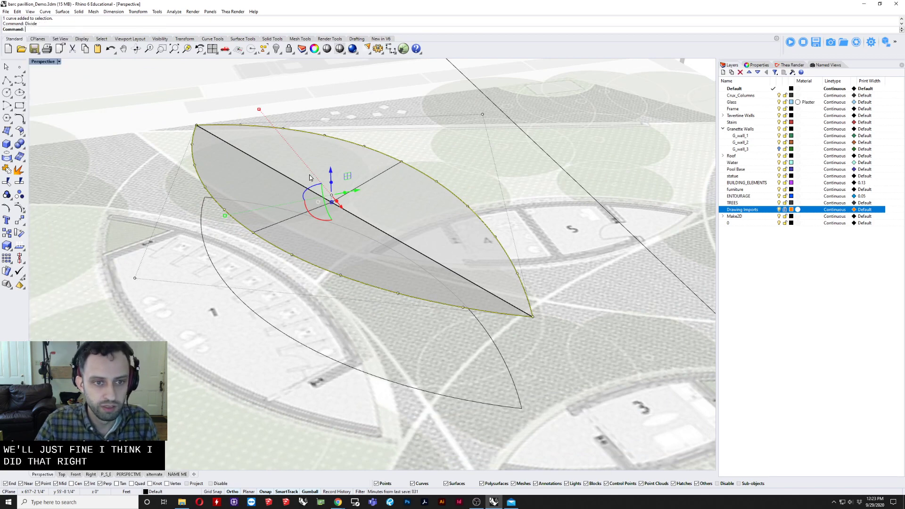
Check the number of division points along one arc in the object properties and undo the division.
mouse_move(241, 120)
right_mouse_down()
mouse_move(348, 118)
mouse_move(301, 107)
mouse_move(450, 264)
mouse_move(415, 246)
mouse_move(347, 260)
mouse_move(307, 245)
mouse_move(406, 245)
mouse_move(347, 237)
mouse_move(389, 218)
mouse_move(212, 328)
right_mouse_up()
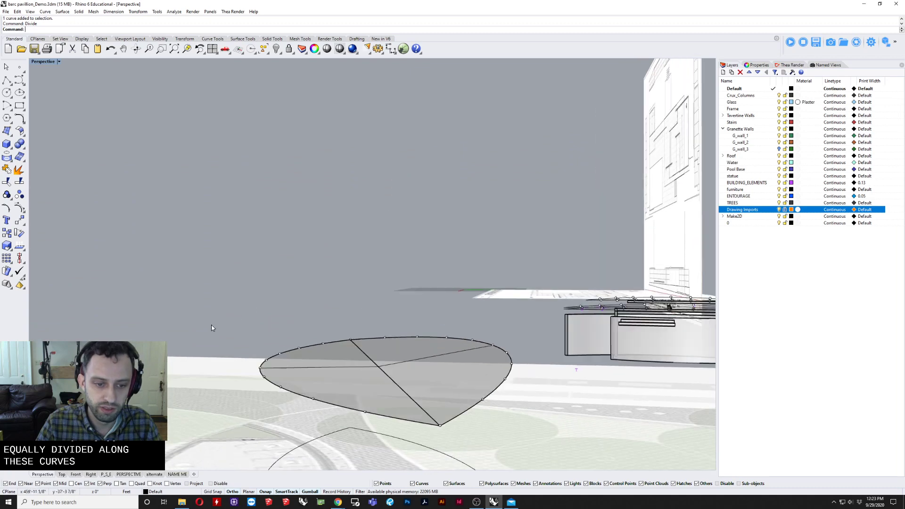
left_click_drag(372, 431, 372, 431)
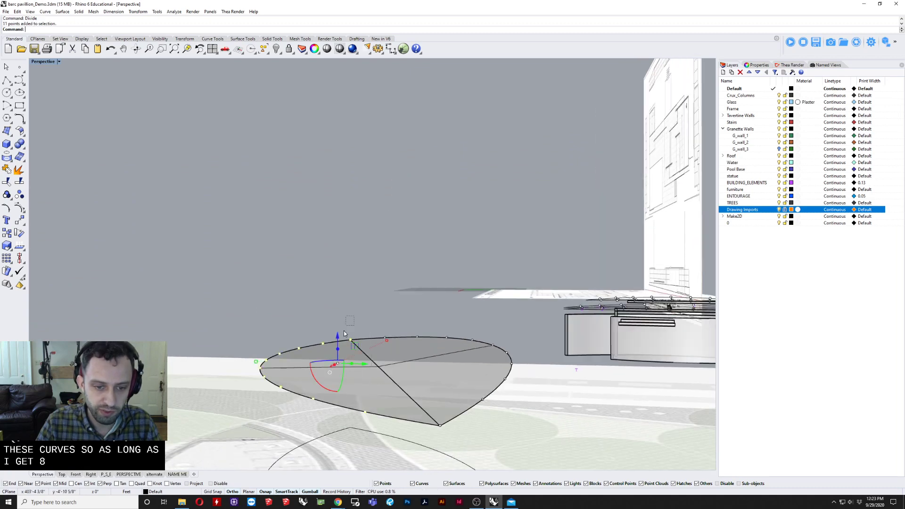
right_click_drag(347, 318, 319, 291)
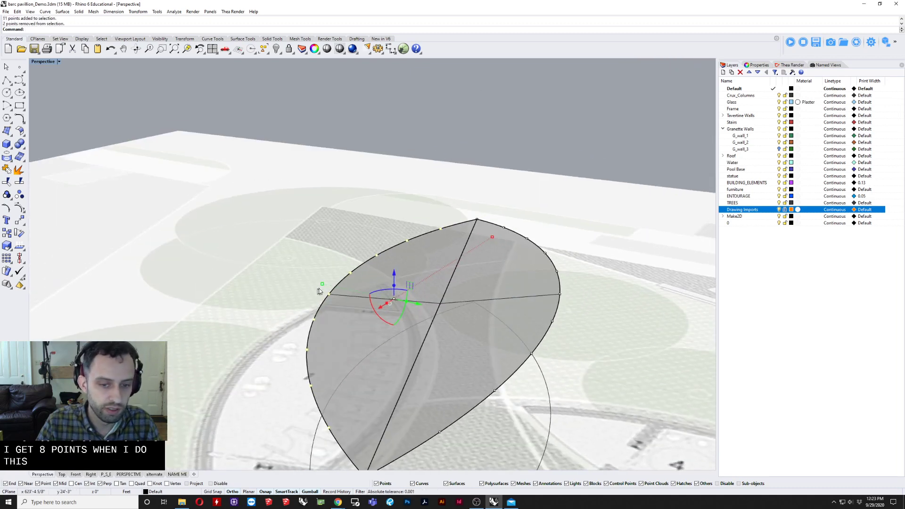
left_click(757, 64)
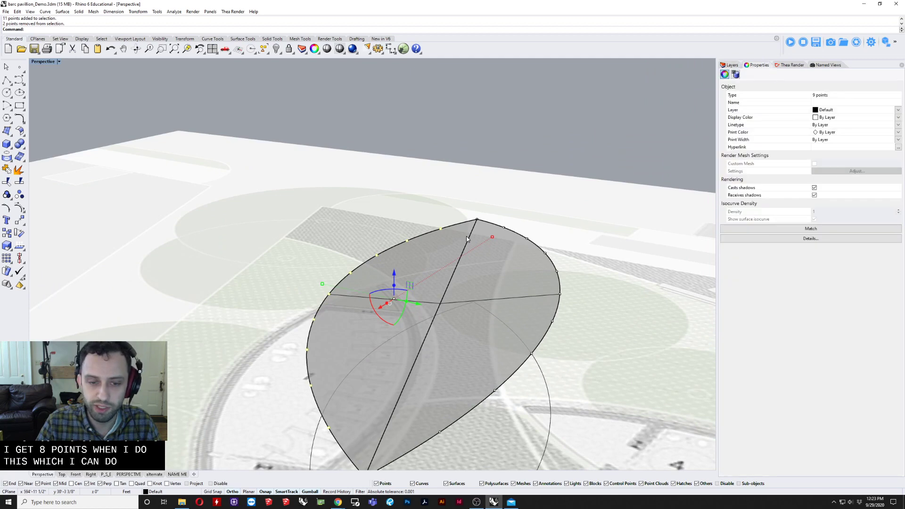
right_click_drag(359, 280, 367, 111)
key("ctrl+z")
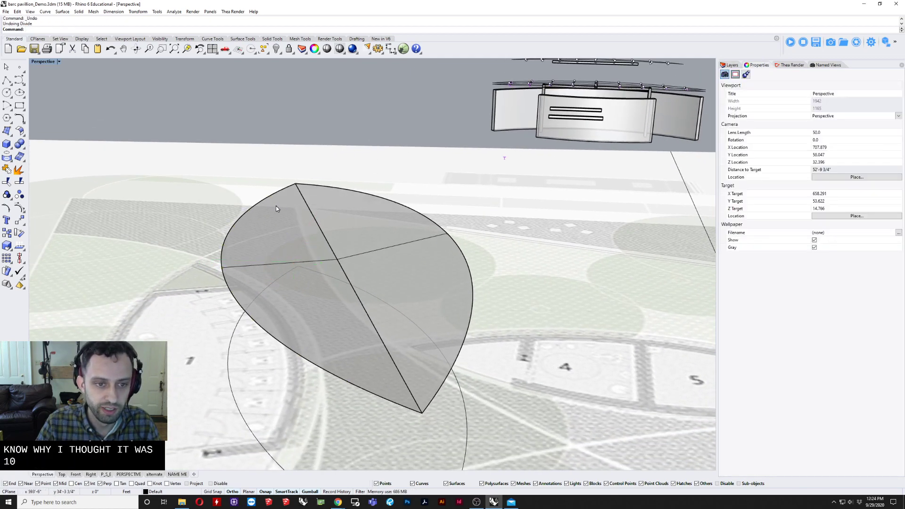
Select pod 1's two outer roof arcs and divide them into 9 segments.
left_click(266, 200)
left_click(288, 220)
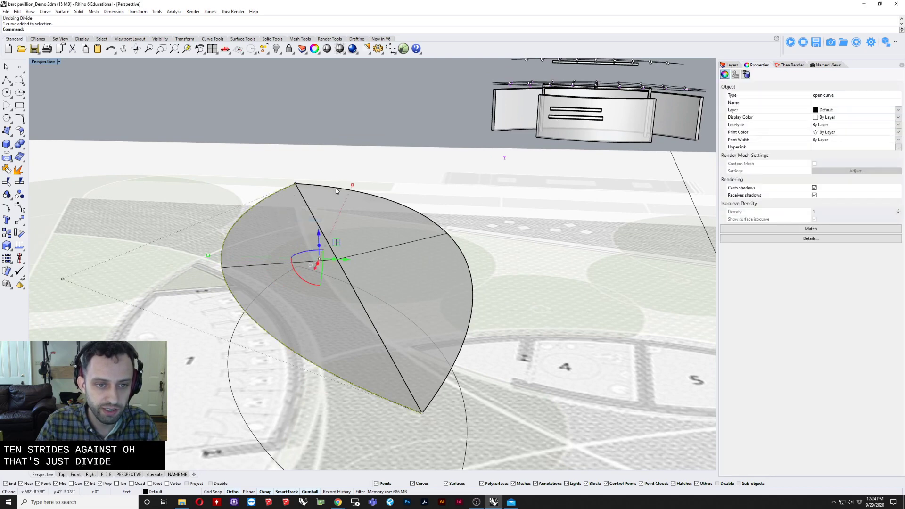
left_click(335, 188)
left_click(361, 207)
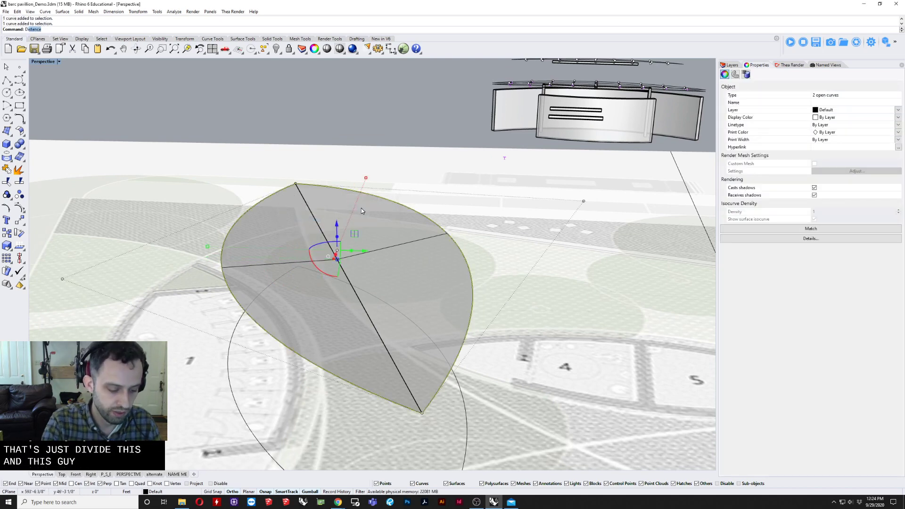
key("Return")
key("Return")
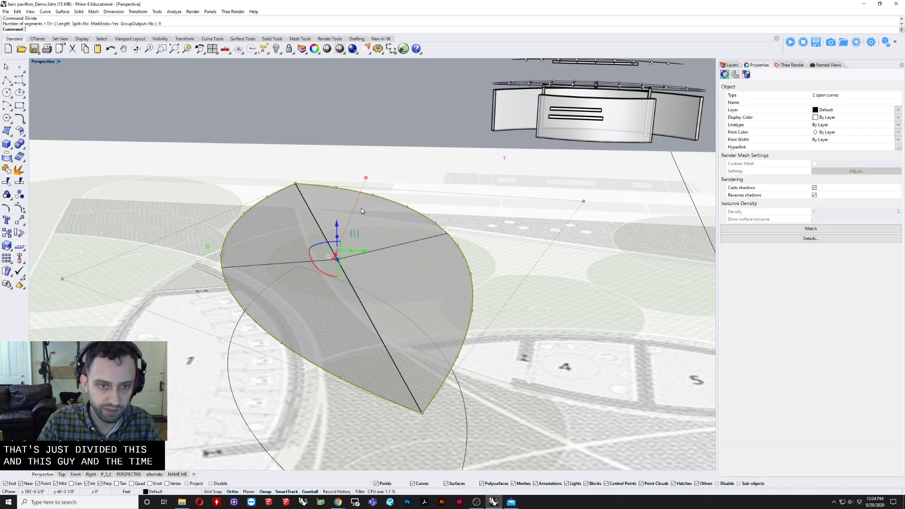
left_click(211, 11)
left_click(171, 74)
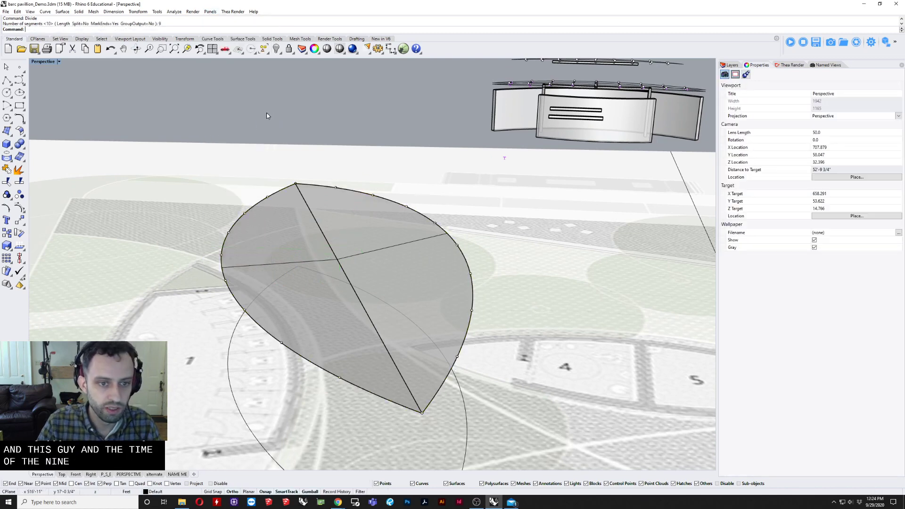
Select the division points along one roof arc between the two tips and check their number.
right_click_drag(239, 268, 237, 121)
left_click_drag(310, 367, 331, 372)
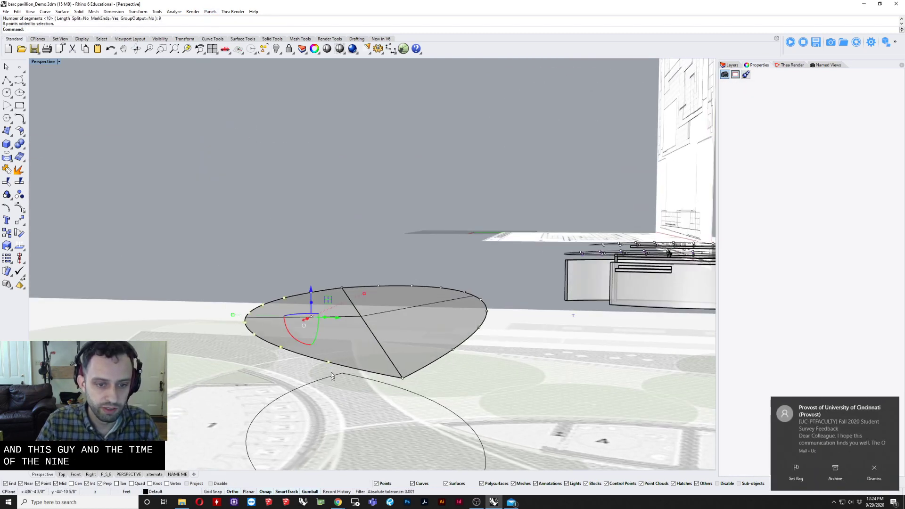
mouse_move(317, 292)
right_mouse_down()
mouse_move(341, 325)
mouse_move(406, 309)
mouse_move(341, 315)
mouse_move(313, 286)
mouse_move(314, 302)
right_mouse_up()
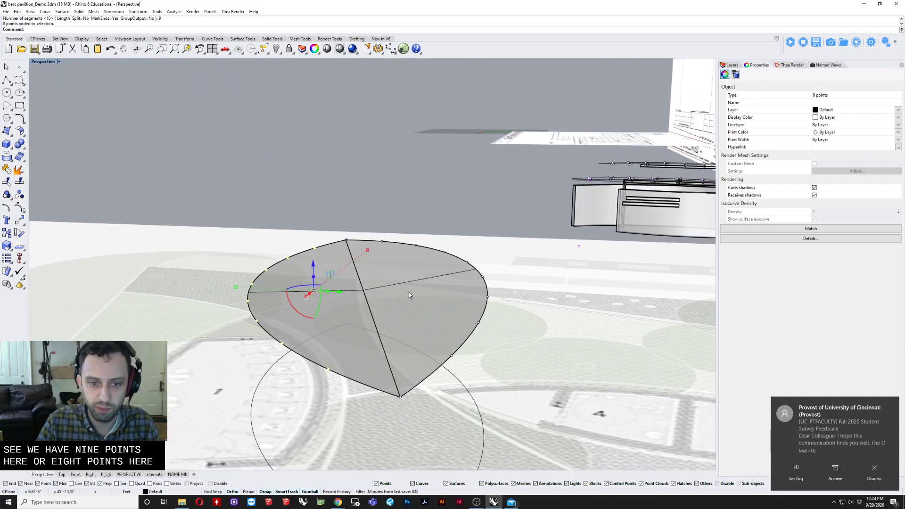
Draw polylines across pod 1's roof joining the first two pairs of opposite division points from the near tip.
right_click_drag(409, 295, 447, 303)
type("pl")
key("Return")
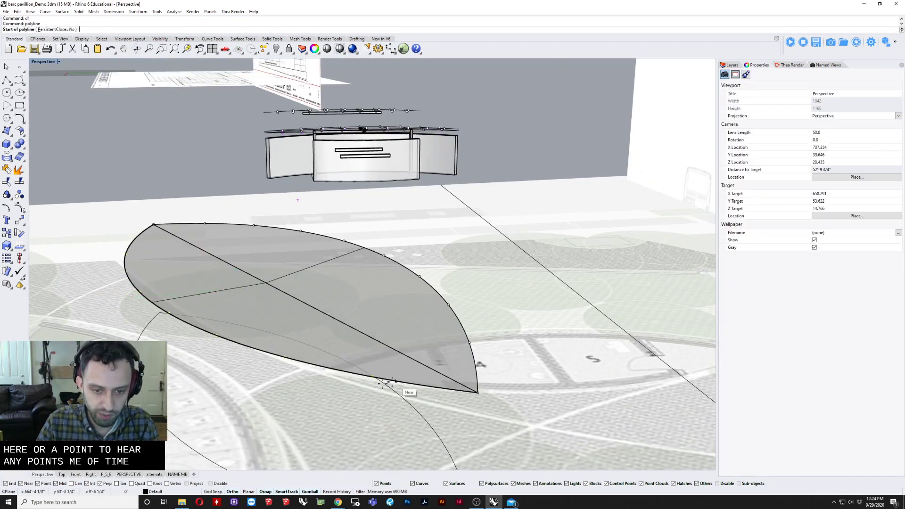
left_click(373, 377)
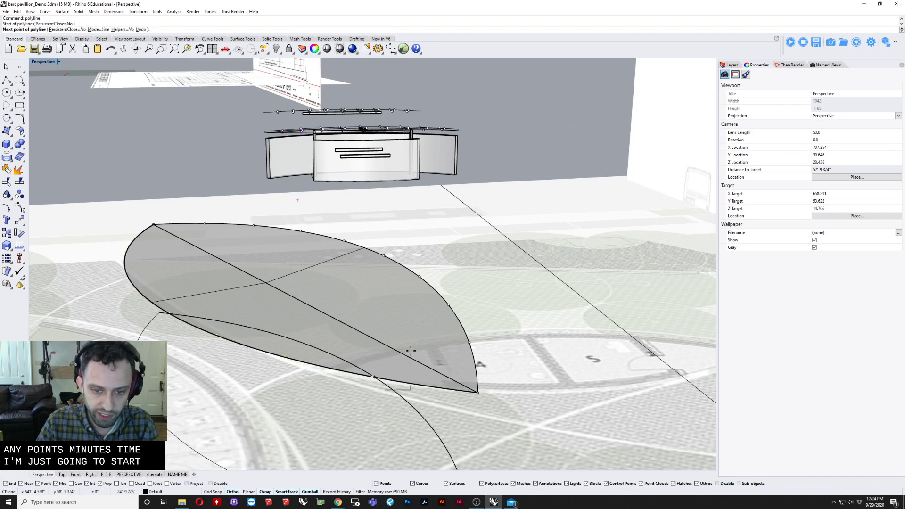
key("Return")
key("Return")
left_click(449, 305)
left_click(285, 357)
key("Return")
key("Return")
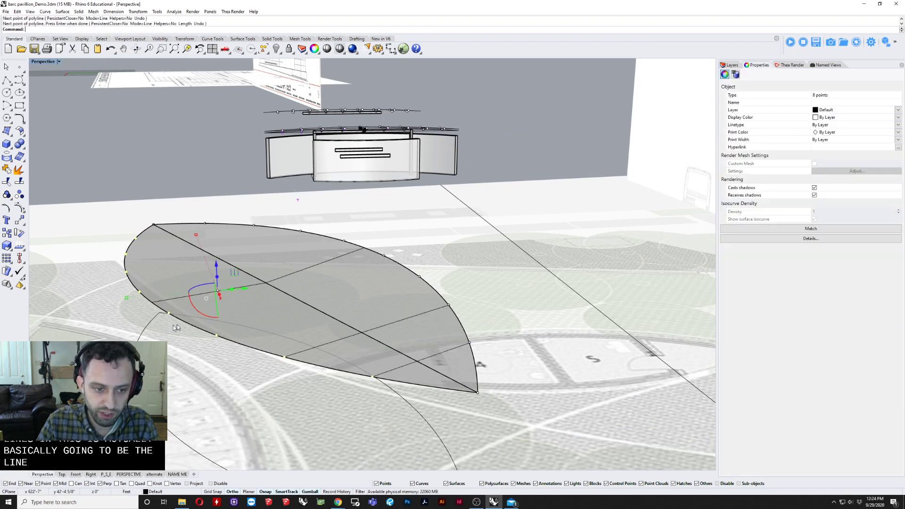
Draw three more cross polylines between matching division points through the middle of the roof.
left_click(419, 276)
key("Return")
key("Return")
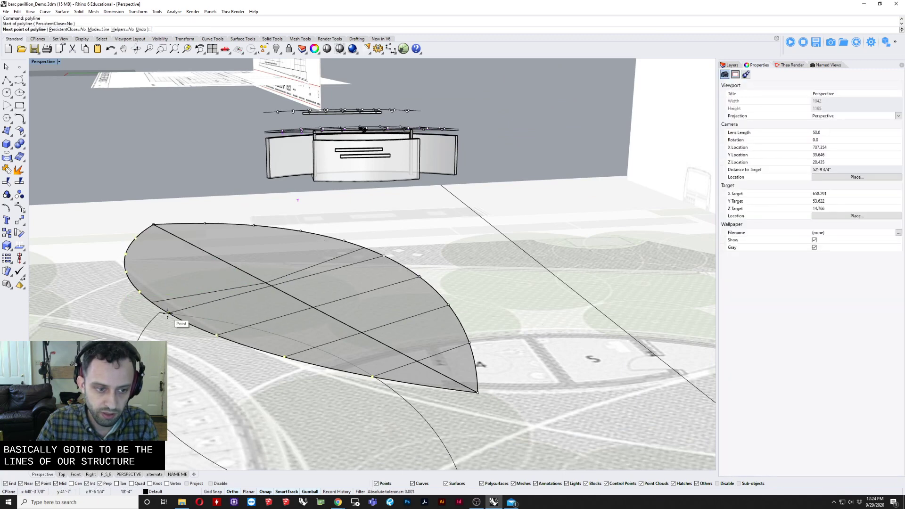
left_click(168, 313)
key("Return")
key("Return")
left_click(139, 292)
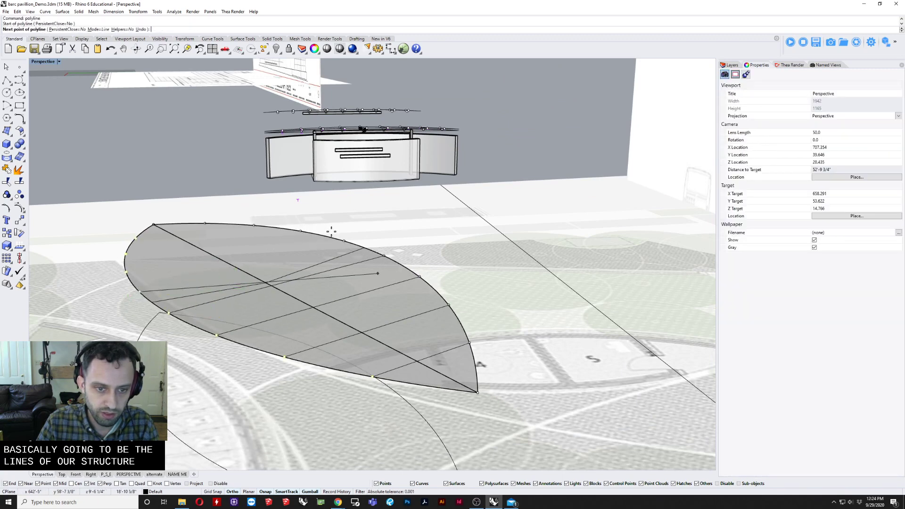
left_click(344, 241)
key("Return")
key("Return")
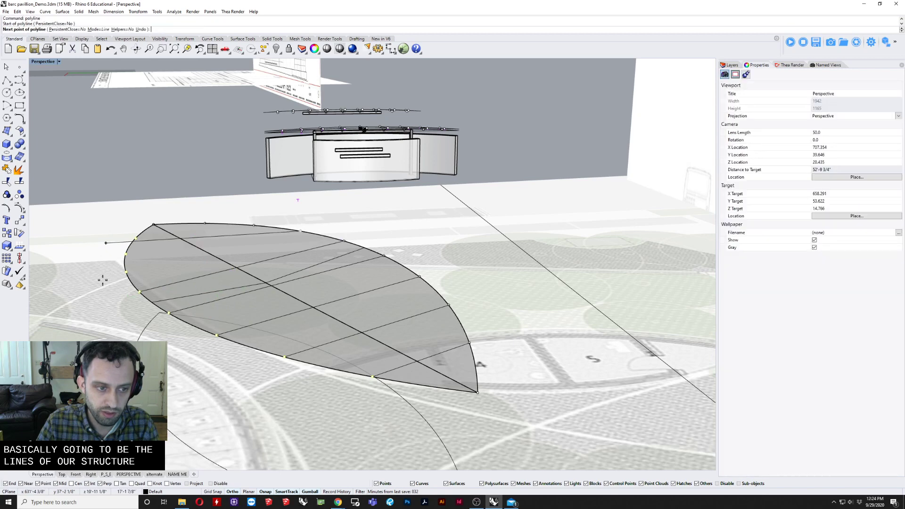
Connect the last three pairs of opposite division points towards the roof's far tip with polylines.
left_click(126, 272)
key("Return")
key("Return")
left_click(126, 254)
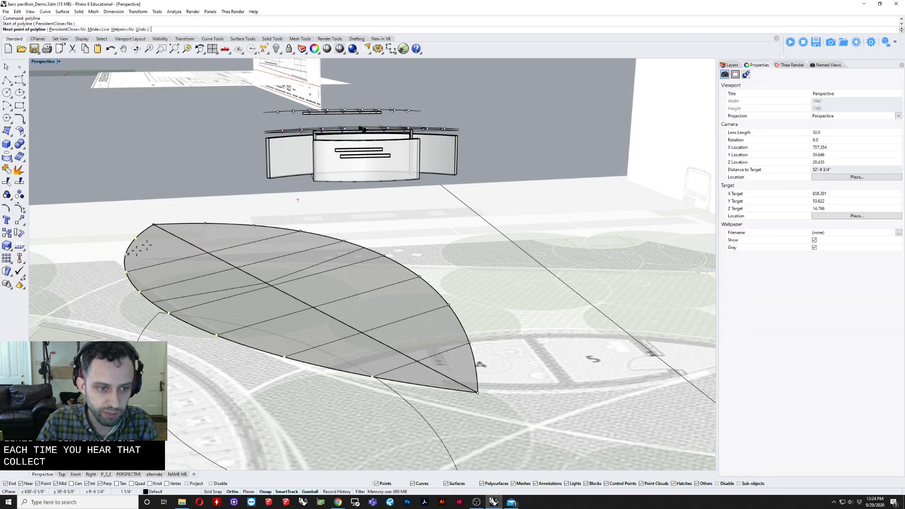
key("Return")
key("Return")
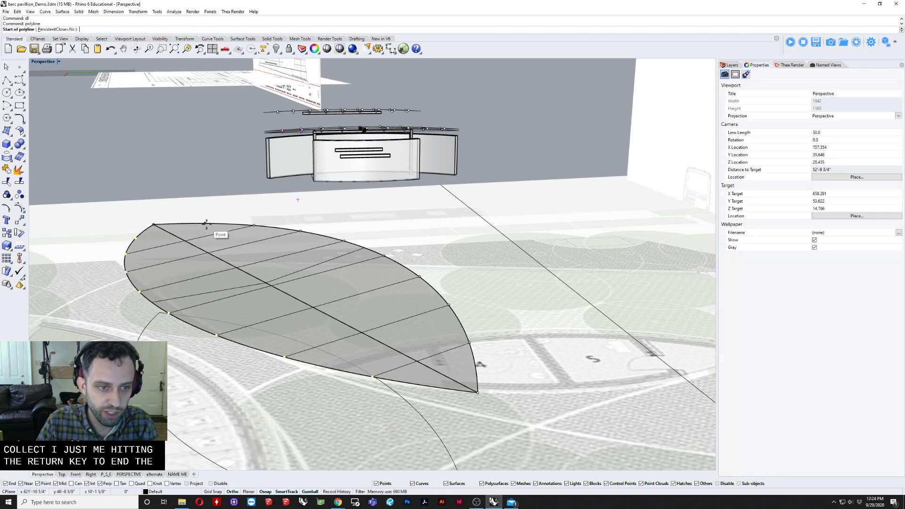
left_click(206, 224)
left_click(136, 238)
key("Return")
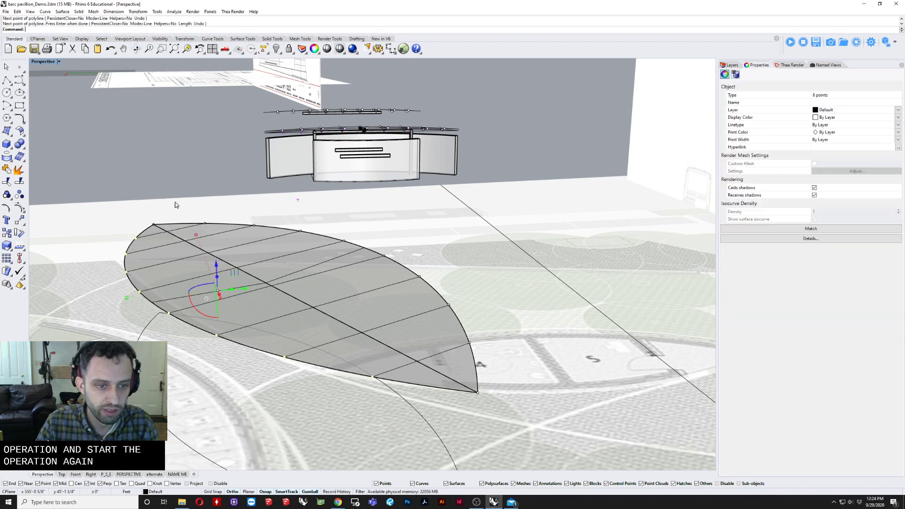
Clear the point selection and examine the roof's cross lines from several angles and distances.
right_click_drag(175, 204, 279, 242)
key("Escape")
scroll(278, 242, "down", 5)
right_click_drag(281, 305, 196, 259)
scroll(275, 257, "up", 4)
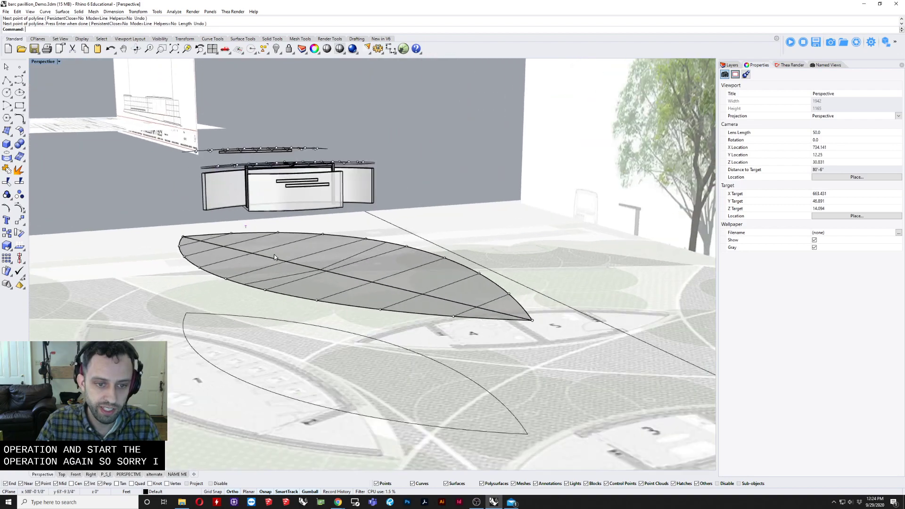
right_click_drag(275, 257, 368, 325)
scroll(299, 278, "down", 3)
scroll(336, 253, "up", 5)
scroll(392, 296, "down", 8)
scroll(307, 331, "up", 5)
right_click_drag(307, 331, 342, 312)
scroll(342, 312, "down", 5)
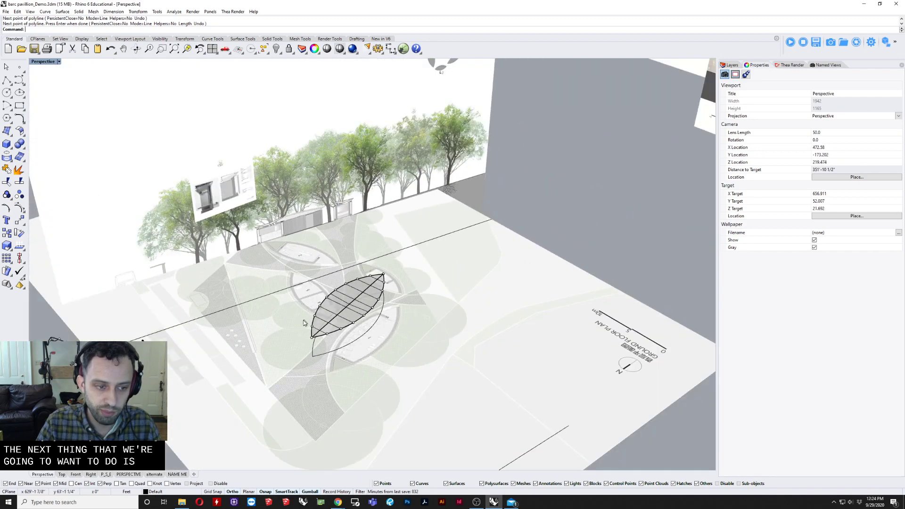
Select the closed I-beam profile curve on the BUILDING_ELEMENTS layer near the existing beams and zoom to it.
scroll(189, 351, "up", 6)
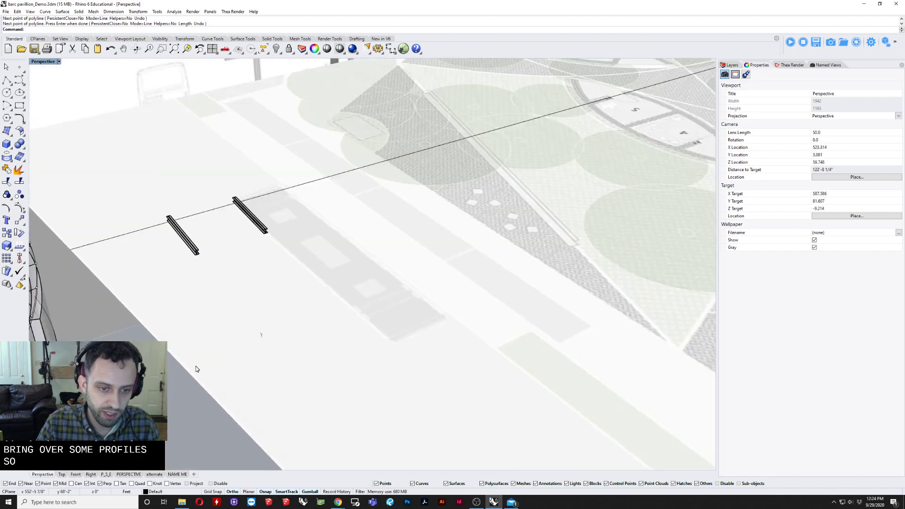
scroll(197, 369, "up", 2)
left_click_drag(151, 423, 313, 196)
scroll(337, 317, "down", 4)
scroll(304, 191, "up", 3)
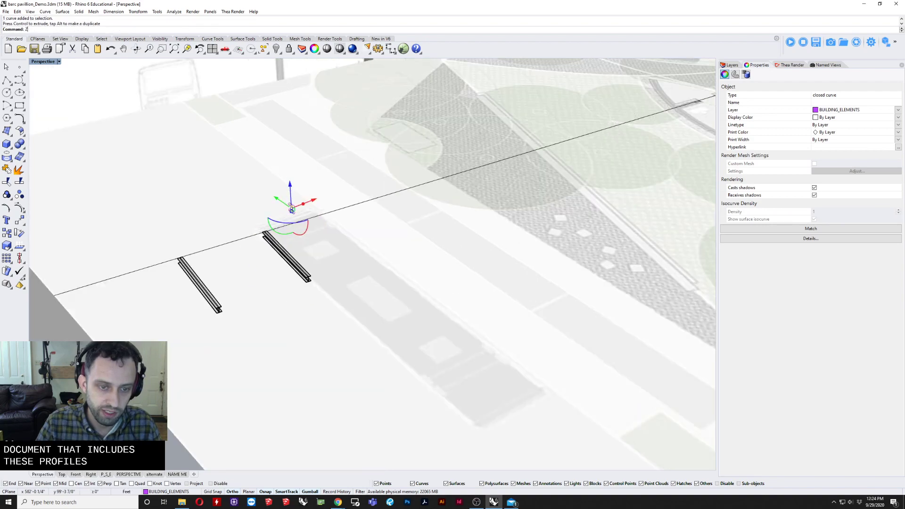
type("S")
key("Return")
right_click_drag(306, 206, 408, 181)
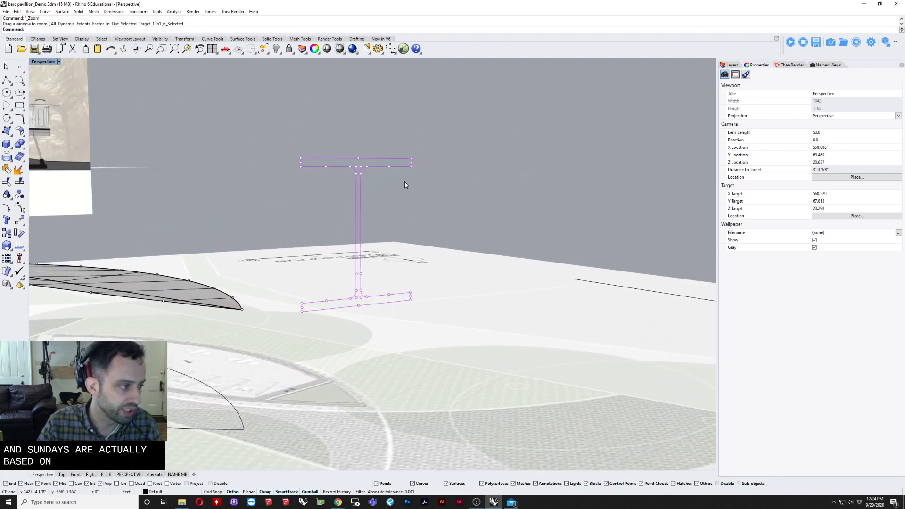
Move the I-beam profile onto the intersection of the roof's ridge line and a cross line near the tip.
left_click(248, 131)
left_click_drag(282, 135, 421, 314)
right_click_drag(421, 314, 359, 310)
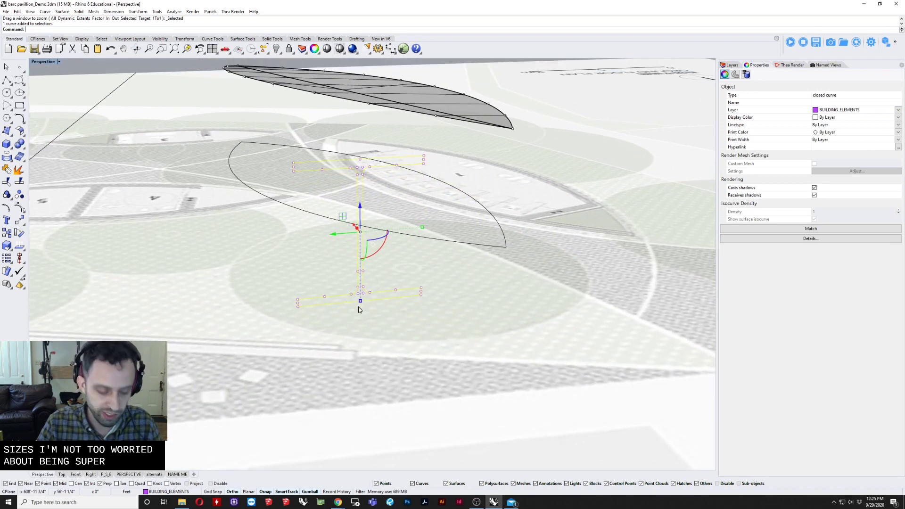
key("Return")
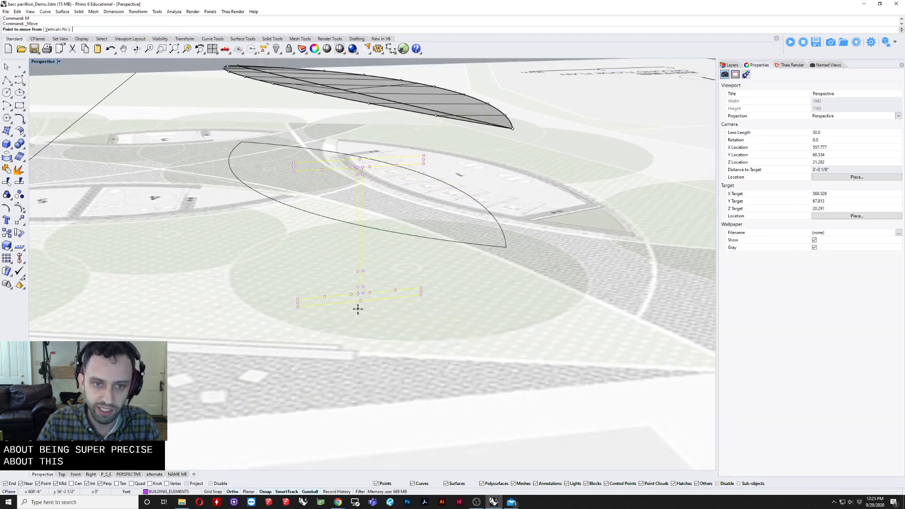
left_click(359, 160)
scroll(360, 161, "down", 7)
right_click_drag(362, 161, 344, 210)
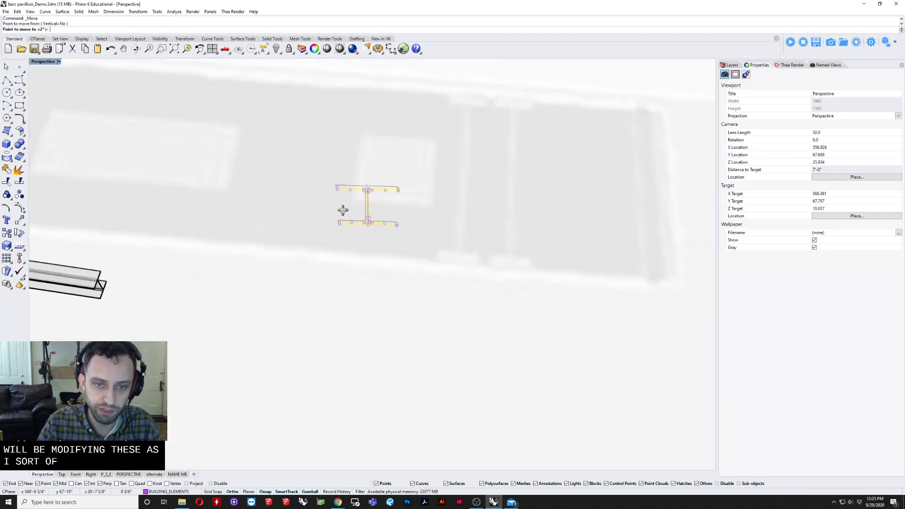
scroll(341, 215, "down", 10)
right_click_drag(396, 198, 283, 467, "shift")
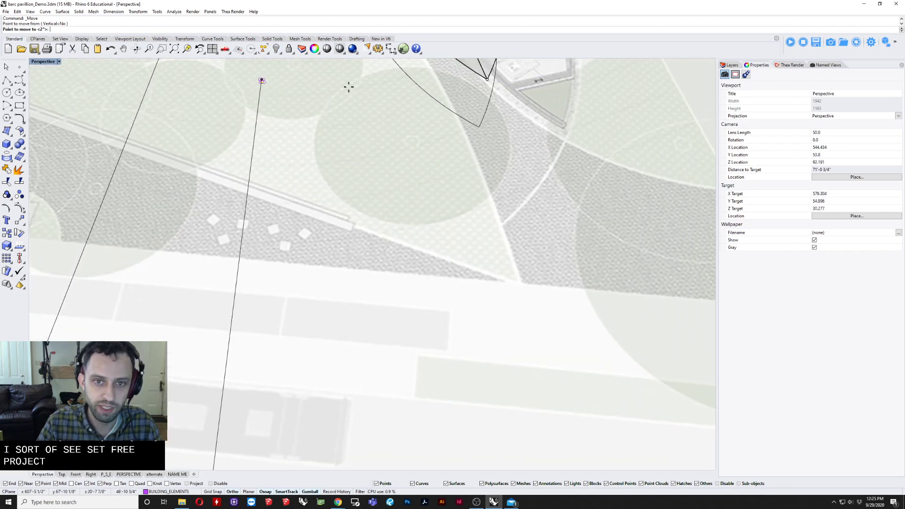
right_click_drag(357, 86, 342, 402, "shift")
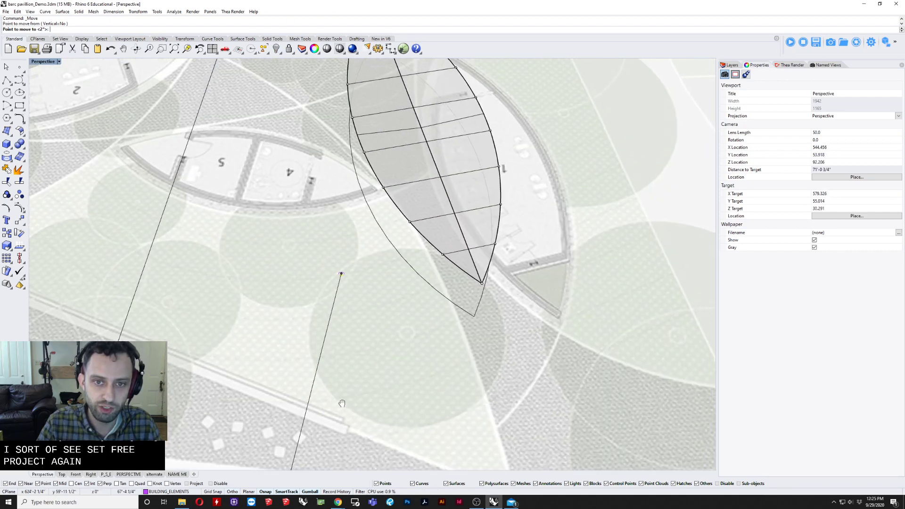
left_click(456, 211)
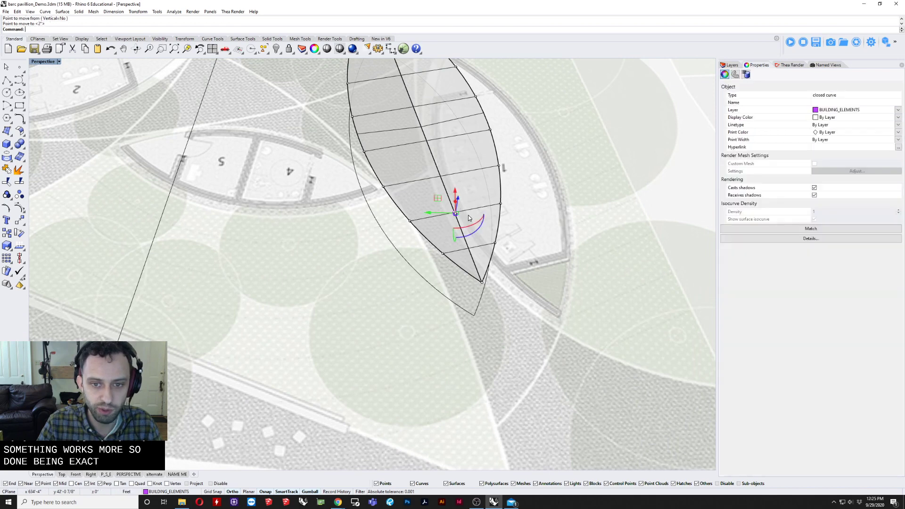
Rotate the I-beam profile in the Top view about the line intersection to align it with the roof's cross line.
double_click(43, 62)
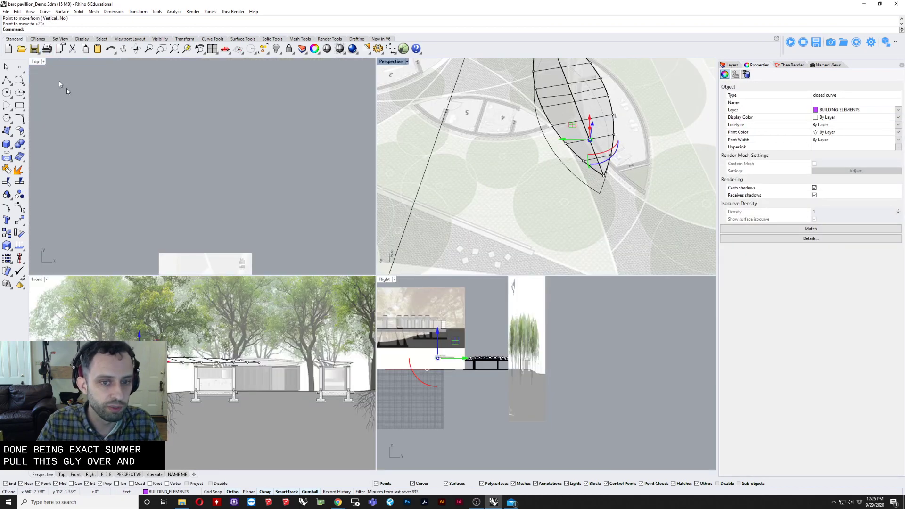
right_click_drag(472, 222, 500, 236)
scroll(222, 199, "up", 2)
scroll(225, 246, "up", 15)
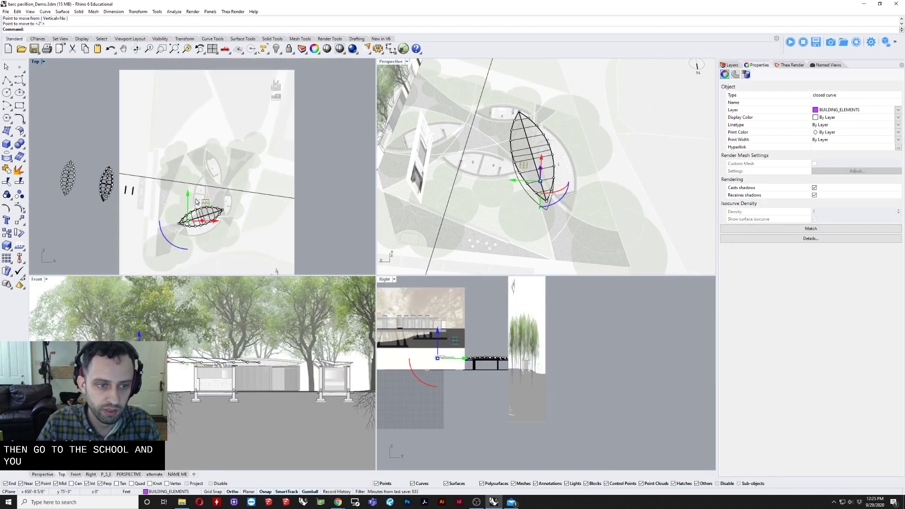
scroll(184, 193, "up", 5)
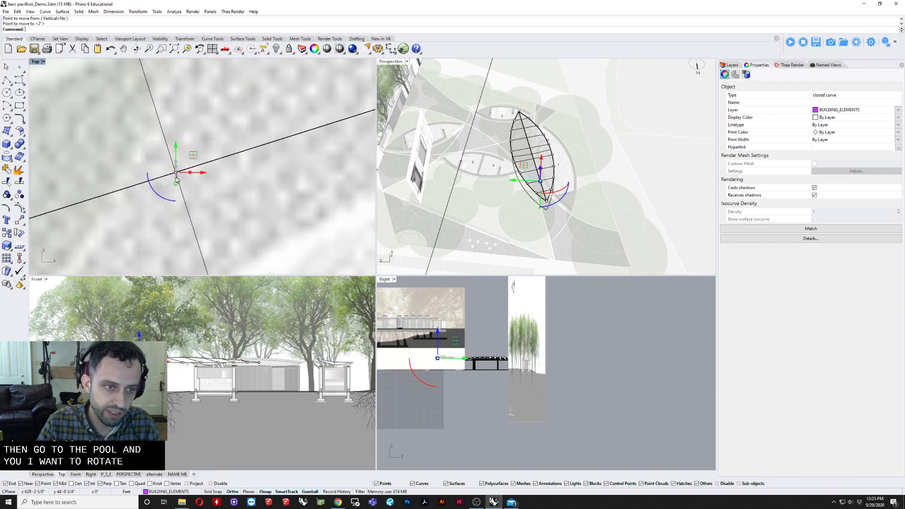
key("Return")
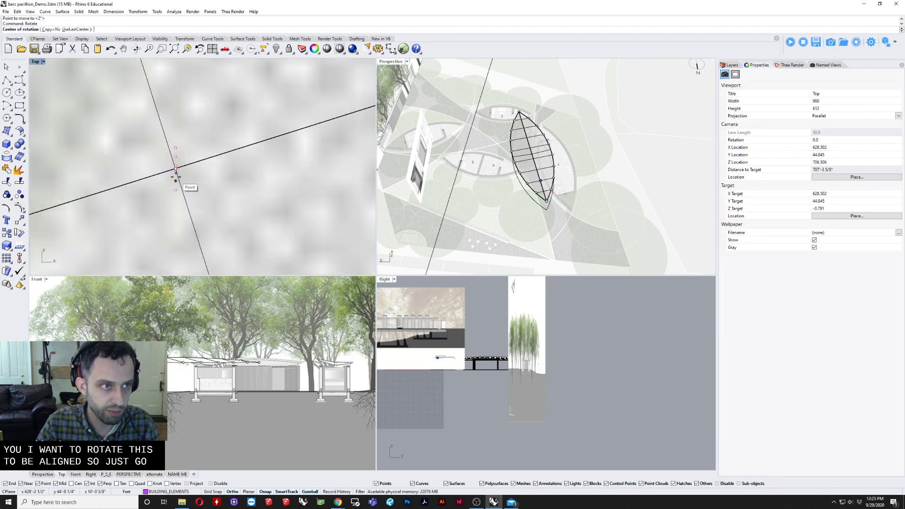
scroll(155, 165, "up", 5)
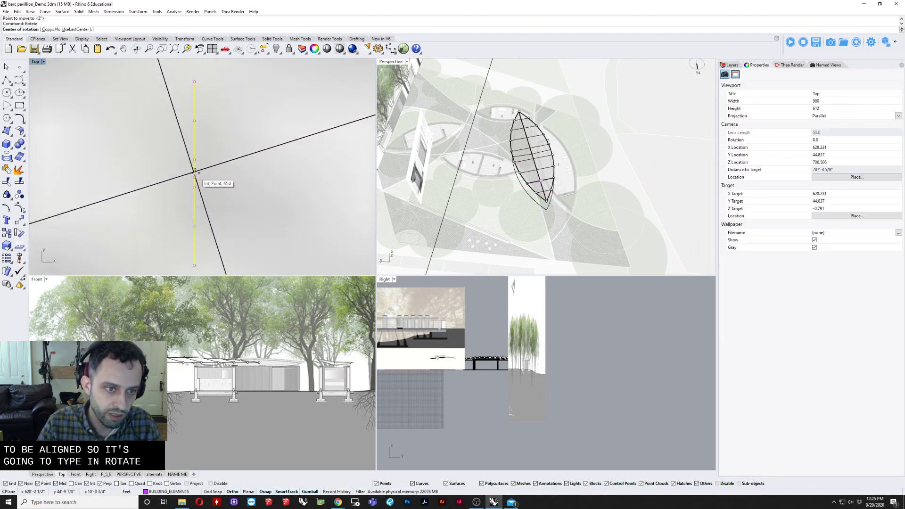
left_click(194, 173)
left_click(195, 67)
left_click(169, 92)
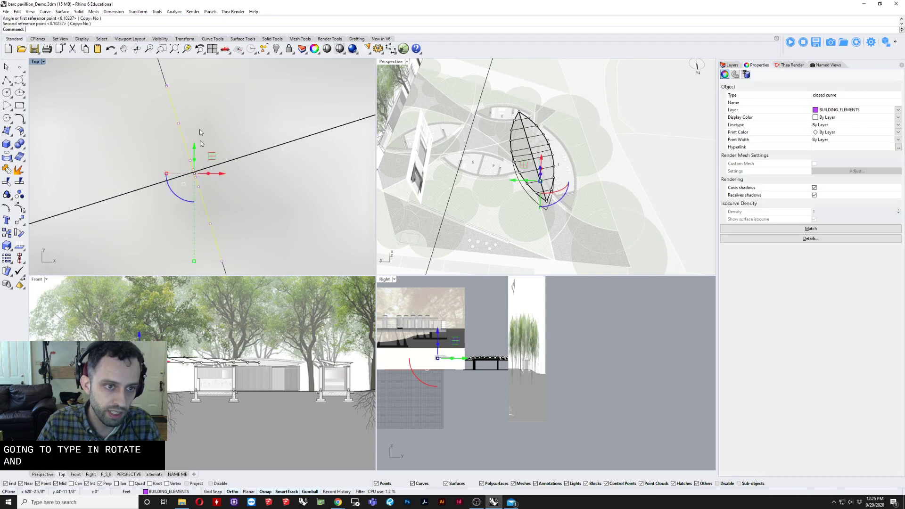
Rotate the I-beam profile another 90° so it stands perpendicular to the cross line.
left_click_drag(175, 198, 198, 139)
scroll(201, 144, "down", 5)
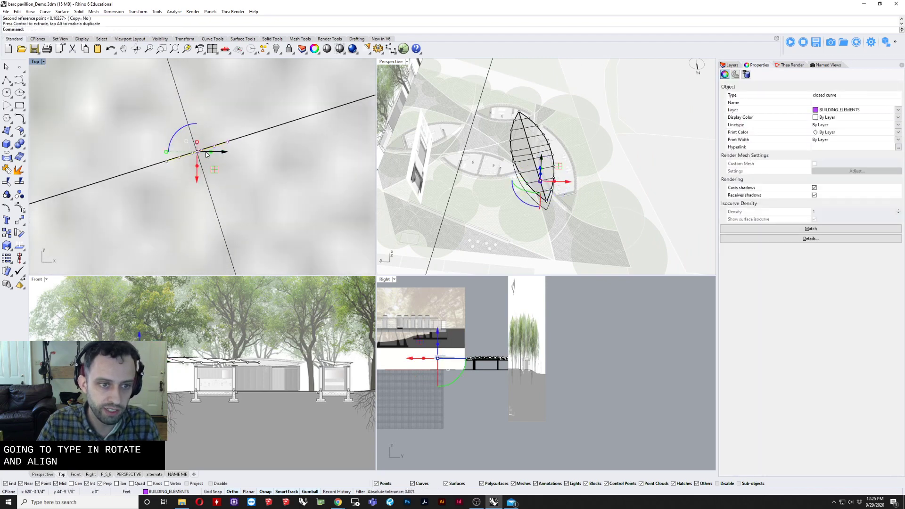
scroll(440, 129, "up", 6)
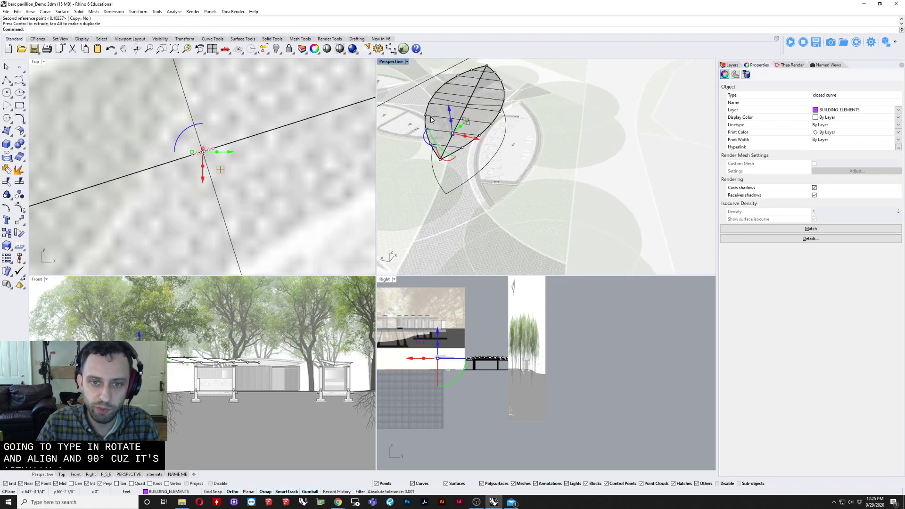
Examine how the beam's thickness varies in the ArchDaily structure perspective and compare the placed profile with the two roof surfaces.
double_click(382, 63)
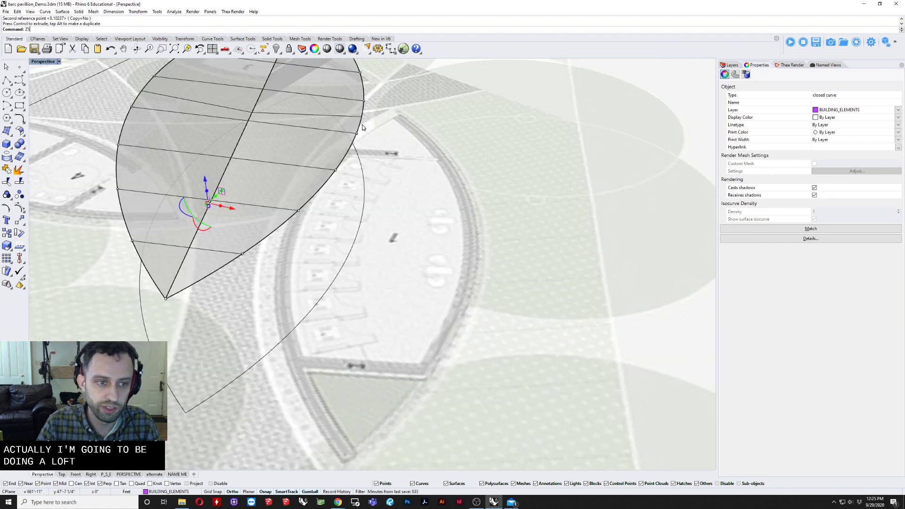
key("Return")
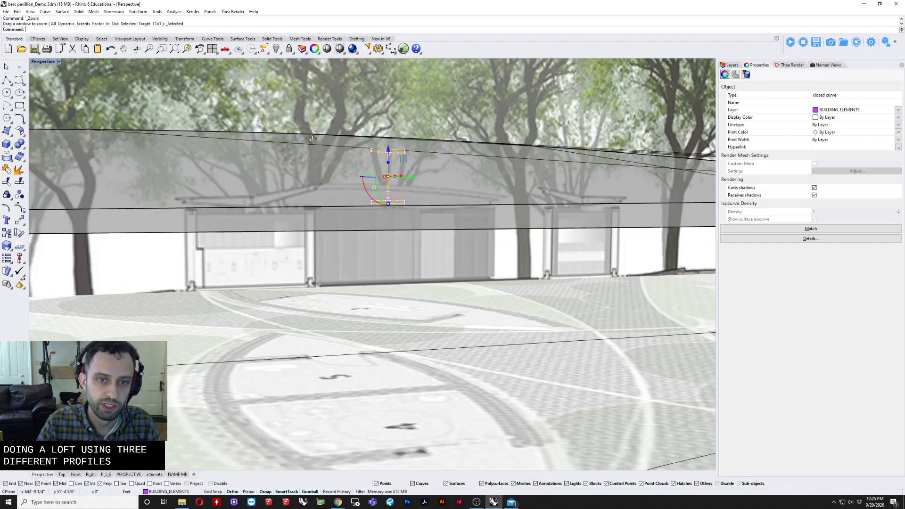
right_click_drag(313, 139, 106, 210)
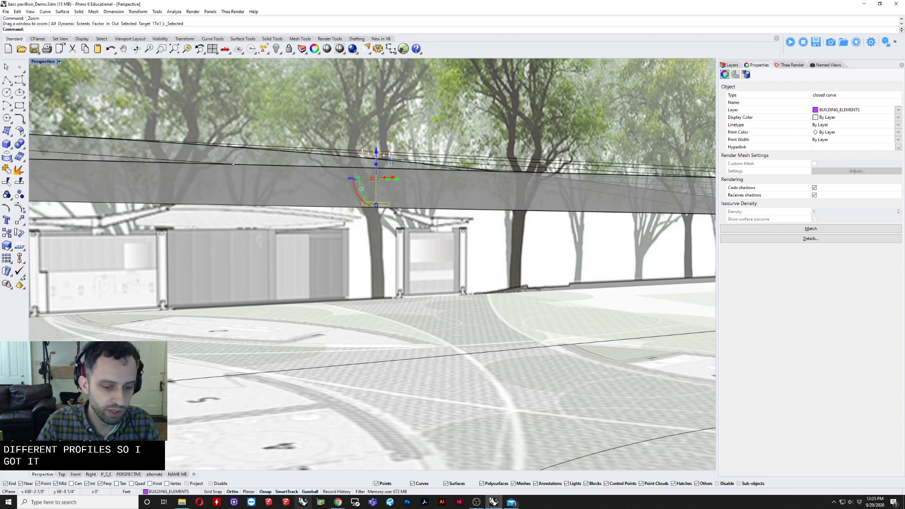
mouse_move(338, 502)
left_click(338, 466)
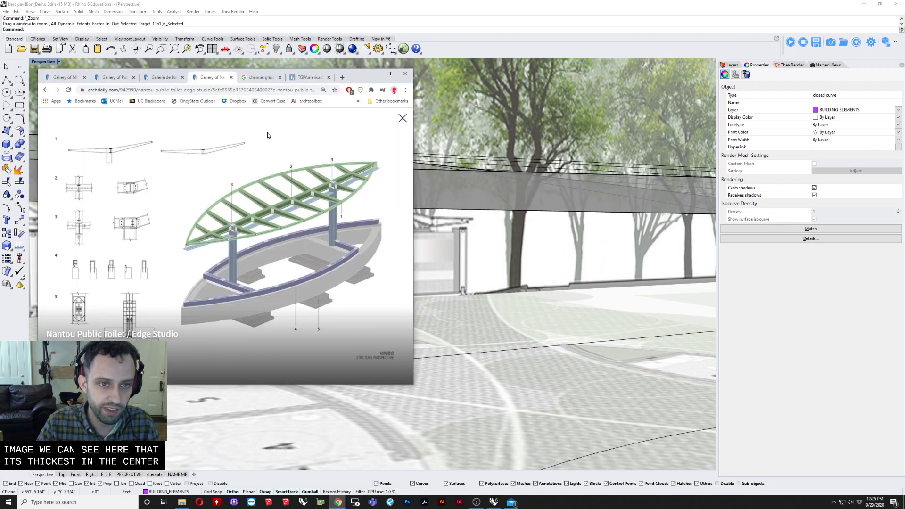
left_click(397, 7)
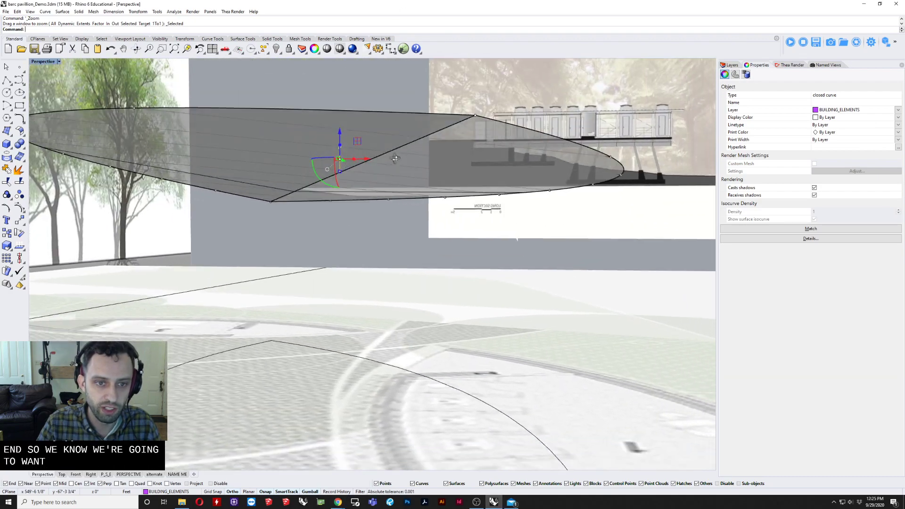
mouse_move(395, 159)
right_mouse_down()
mouse_move(388, 169)
mouse_move(376, 165)
mouse_move(383, 157)
mouse_move(387, 166)
right_mouse_up()
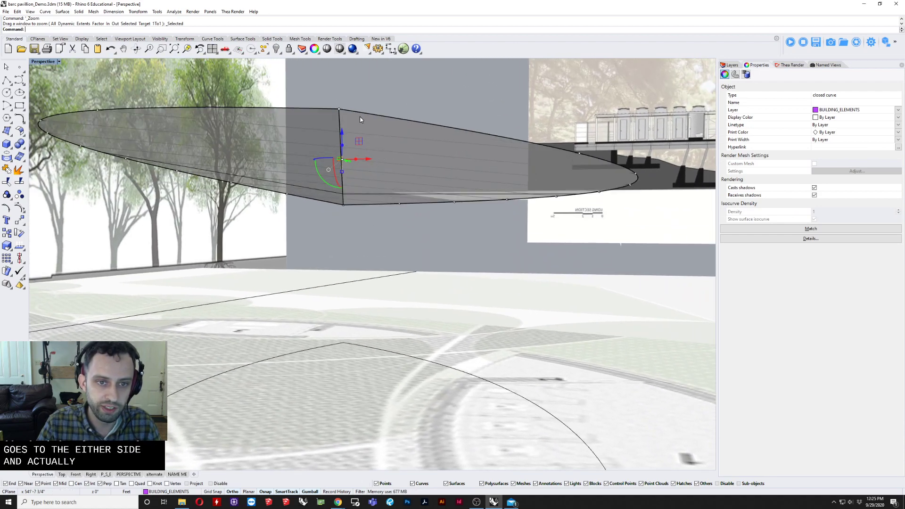
left_click(319, 134)
left_click(320, 122, "shift")
right_click_drag(321, 122, 327, 142)
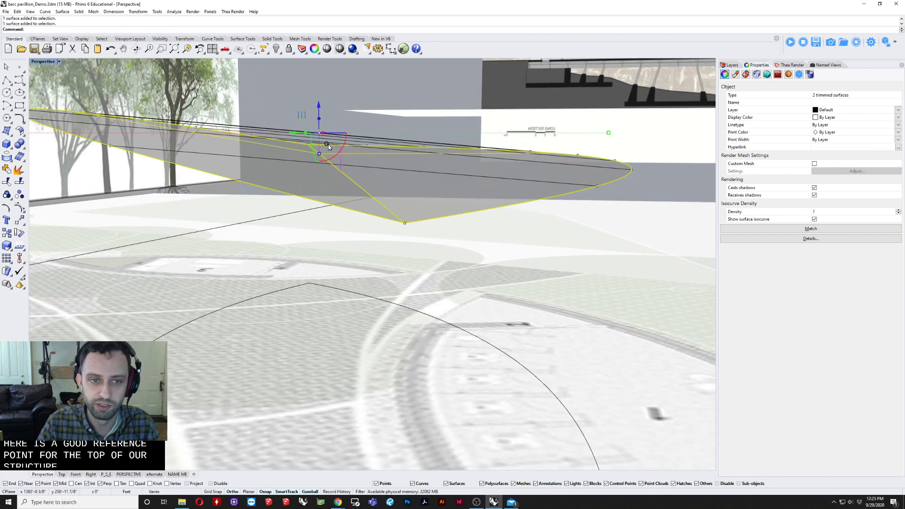
Try to lower the I-beam profile onto the ridge line with an unconstrained Move.
key("Escape")
left_click(336, 145)
type("m")
key("Return")
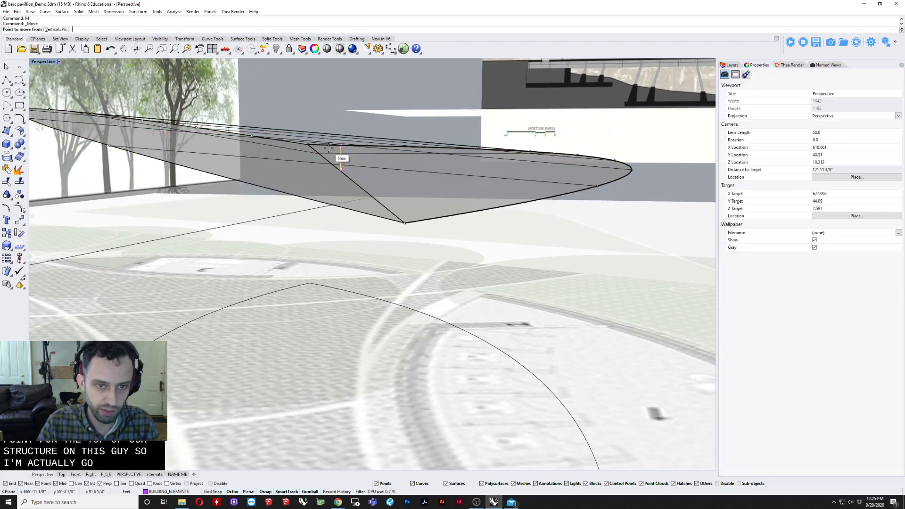
scroll(328, 149, "up", 6)
right_click_drag(327, 148, 349, 147)
scroll(350, 146, "up", 2)
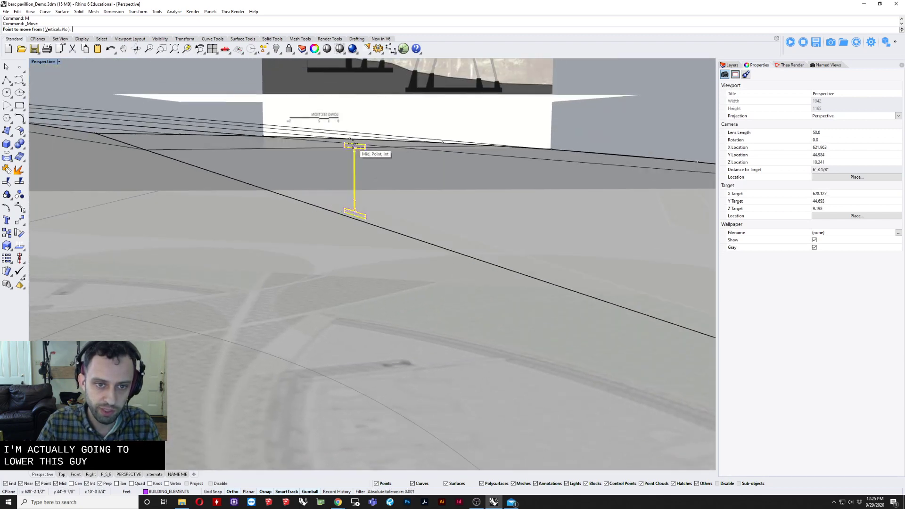
scroll(357, 197, "down", 6)
mouse_move(357, 196)
right_mouse_down()
mouse_move(364, 210)
mouse_move(344, 199)
mouse_move(357, 197)
right_mouse_up()
left_click(357, 197)
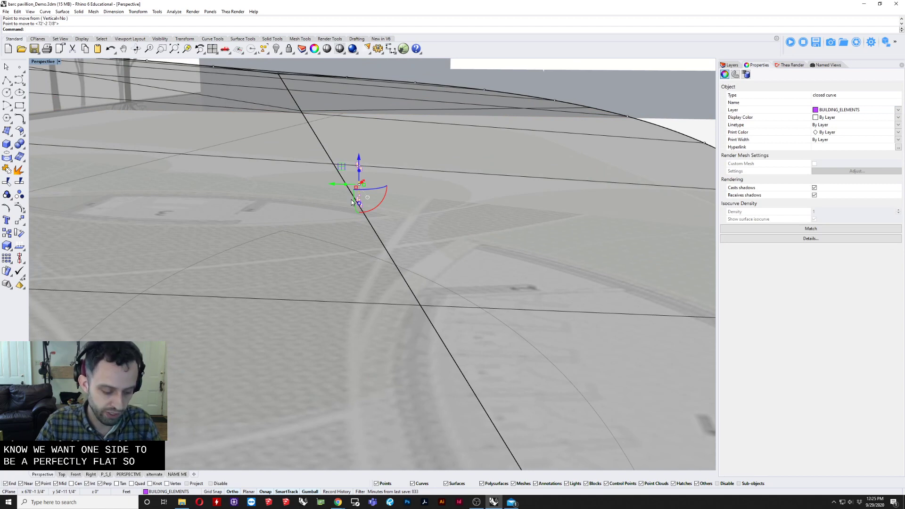
Move the I-beam profile down with the Vertical option so its top flange meets the roof's ridge line.
type("m")
key("Return")
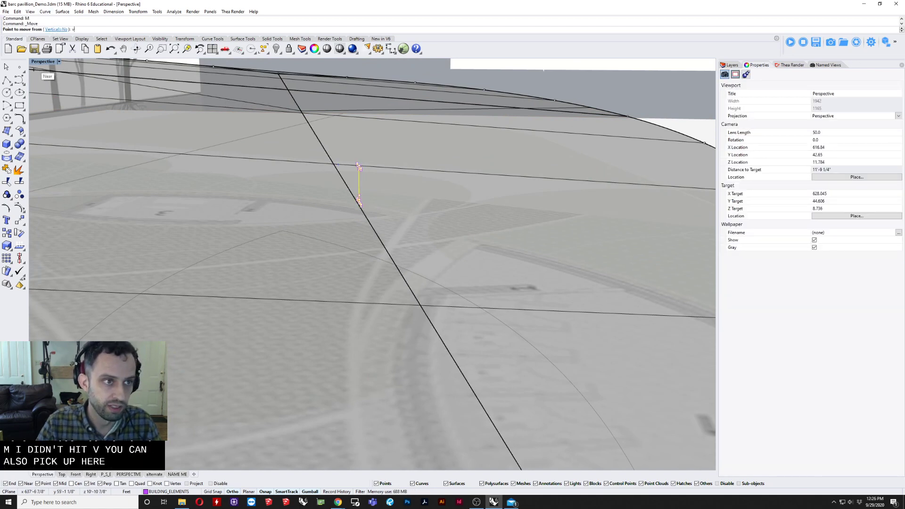
type("v")
key("Return")
right_click_drag(322, 124, 311, 111)
scroll(367, 141, "up", 6)
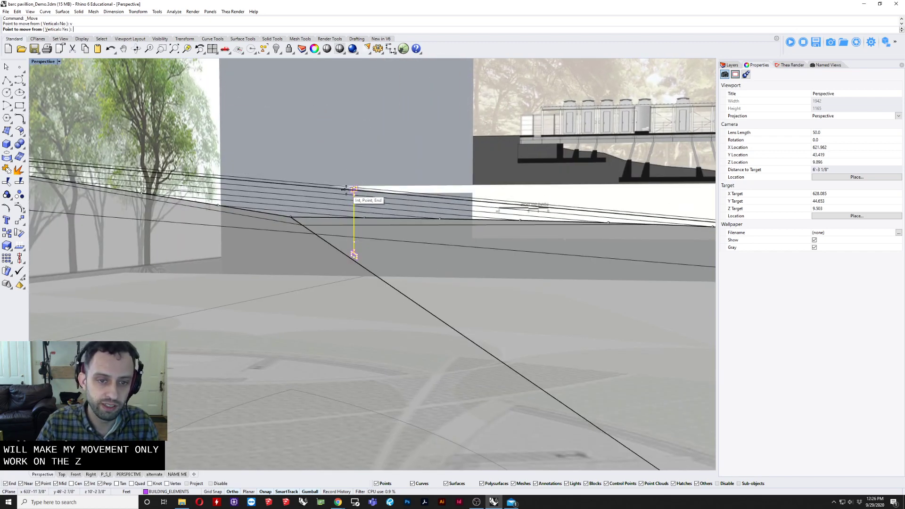
right_click_drag(345, 194, 352, 187)
left_click(352, 188)
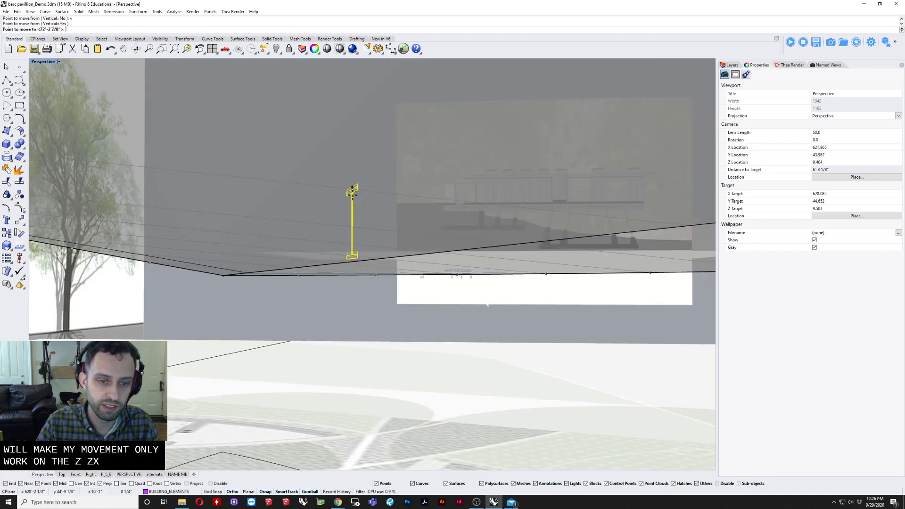
left_click(352, 263)
scroll(351, 264, "down", 2)
right_click_drag(352, 263, 331, 260)
Copy the I-beam profile from its top midpoint to the division point at the cross line's end on the roof edge.
type("C")
key("Return")
scroll(355, 272, "up", 9)
left_click(296, 234)
scroll(302, 245, "down", 5)
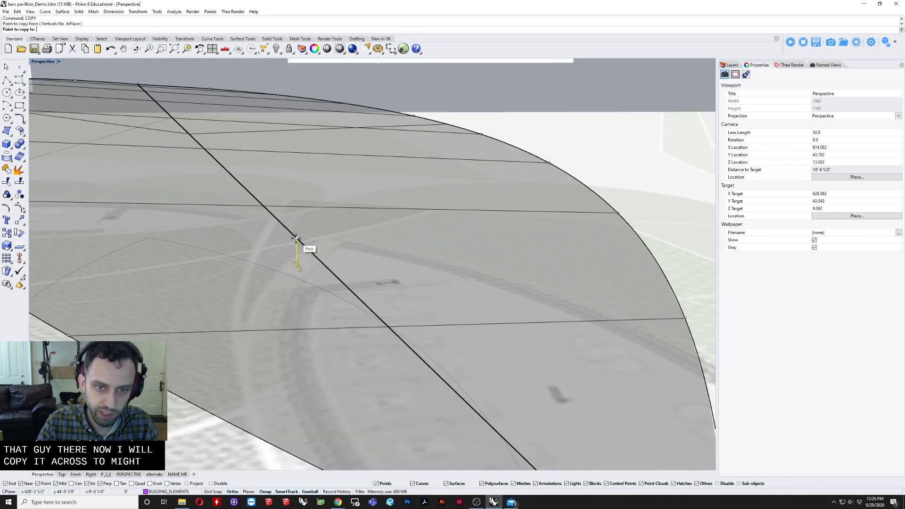
left_click(617, 215)
key("Return")
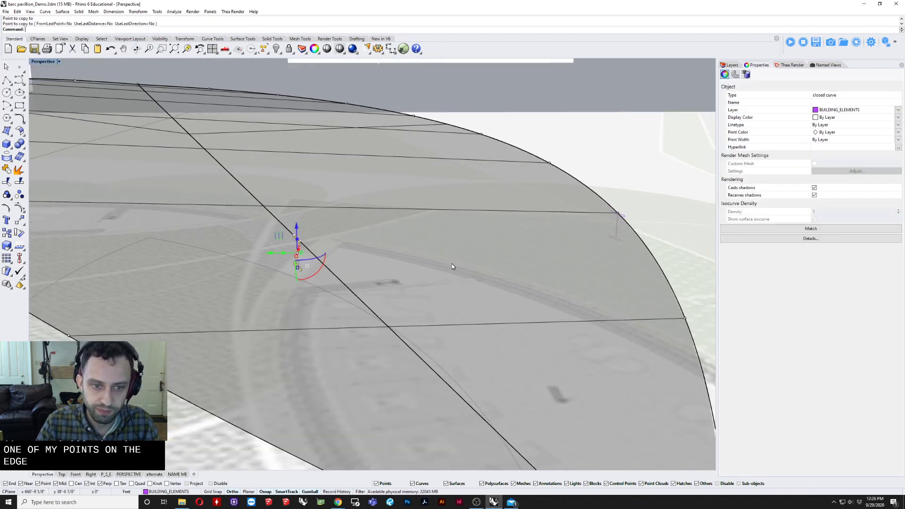
Examine the beam's end depths in the ArchDaily structure drawing against the copied edge profile.
right_click_drag(451, 264, 271, 444)
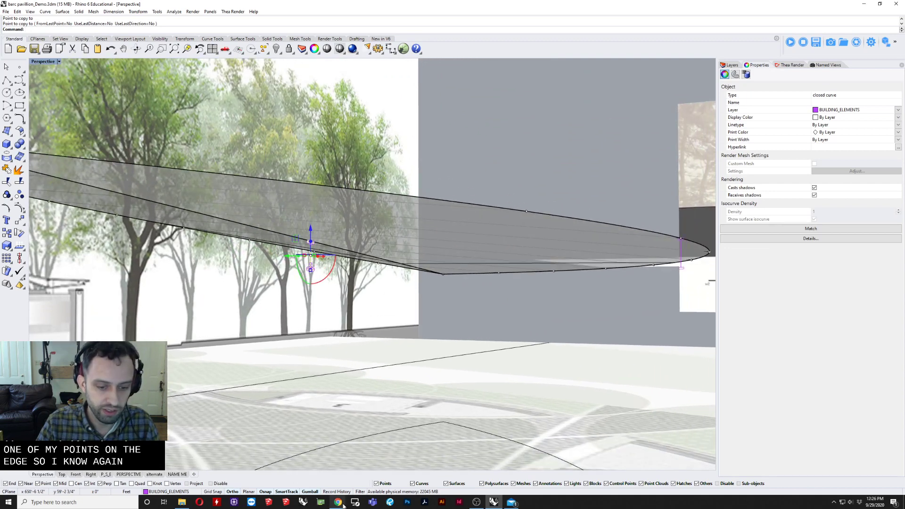
mouse_move(339, 503)
mouse_move(390, 473)
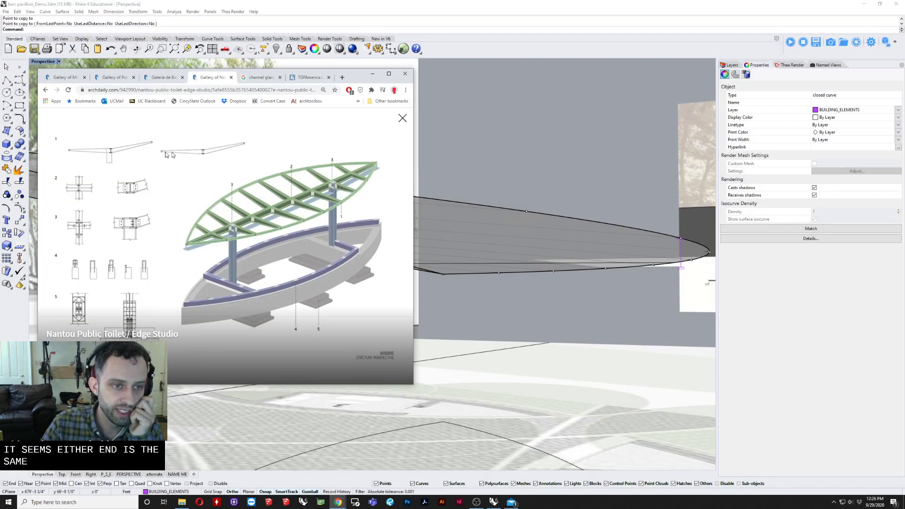
left_click(380, 4)
Deepen the central I-beam profile by moving its bottom flange control points down.
right_click_drag(255, 181, 351, 184)
right_click_drag(296, 257, 281, 264)
left_click_drag(281, 263, 311, 307)
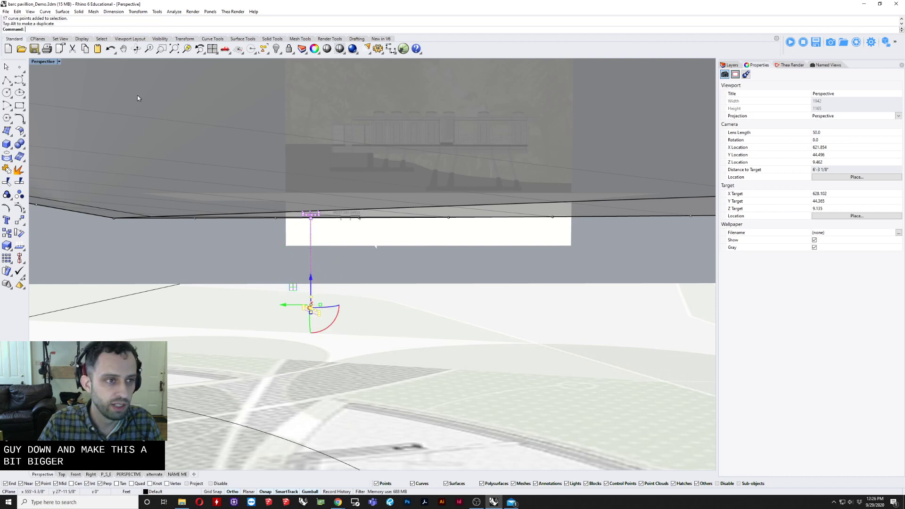
Restore the four-viewport layout and focus the Front view on the roof beam in the section drawing.
double_click(43, 63)
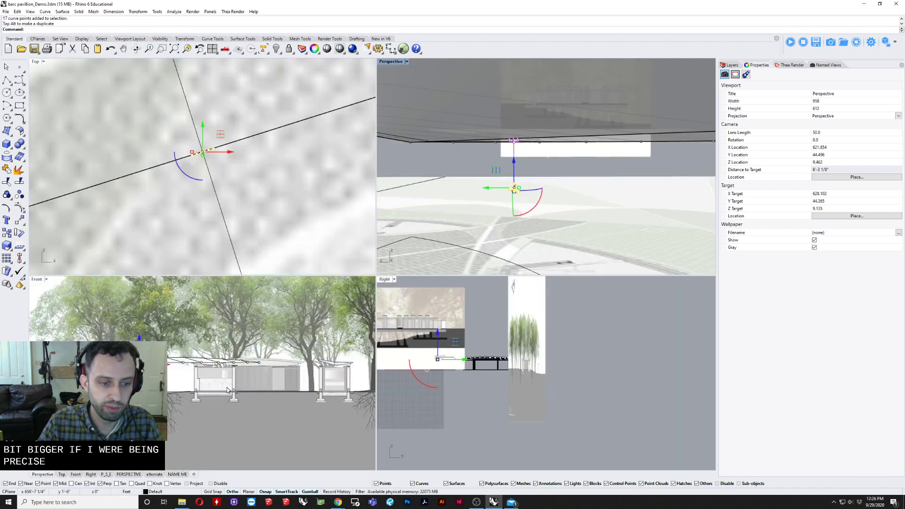
scroll(188, 391, "up", 5)
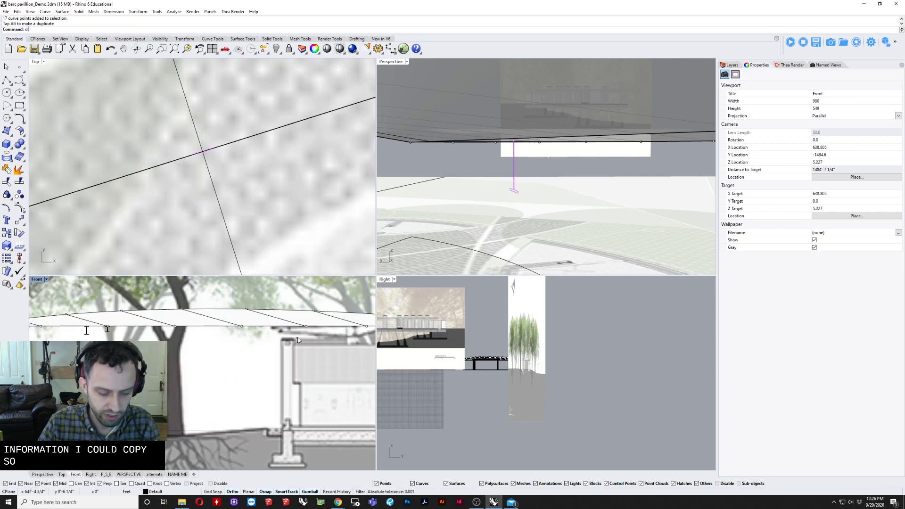
scroll(339, 345, "up", 4)
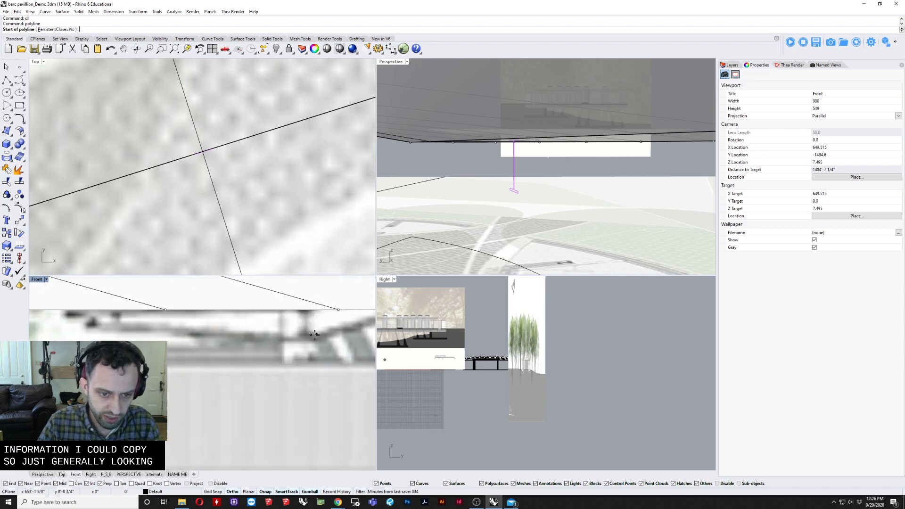
scroll(304, 337, "down", 5)
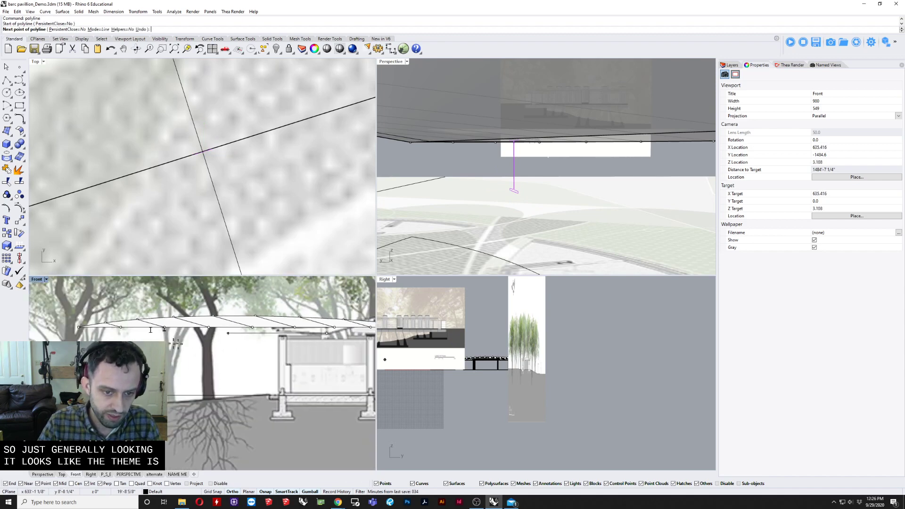
left_click(123, 340)
scroll(124, 340, "up", 5)
scroll(138, 337, "down", 7)
scroll(330, 337, "up", 4)
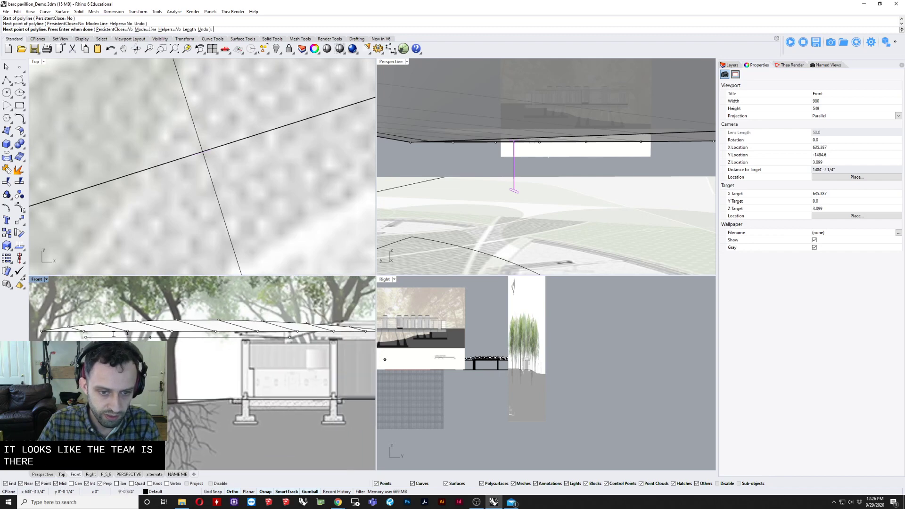
scroll(378, 337, "up", 2)
scroll(348, 344, "up", 7)
scroll(288, 334, "down", 7)
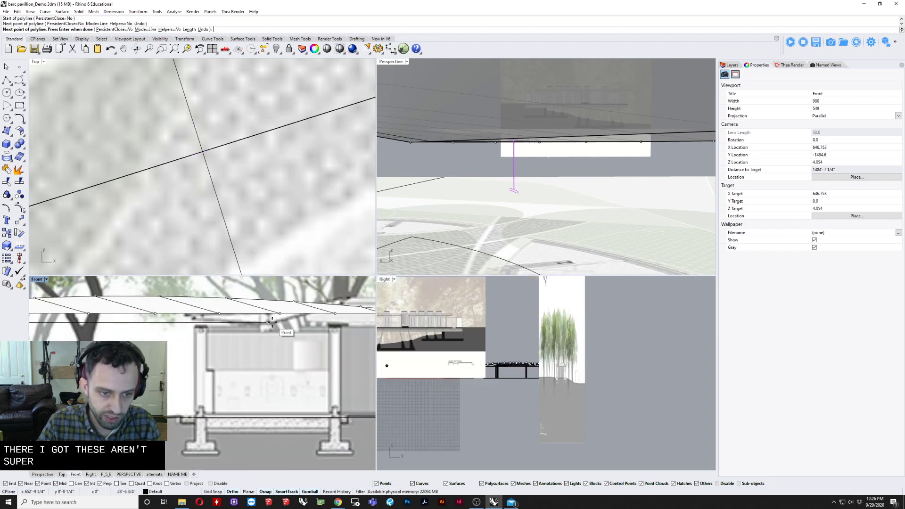
key("Escape")
Draw a horizontal reference line in the Front view from the section drawing's beam underside to beyond the central I-beam profile.
scroll(275, 323, "up", 6)
scroll(271, 323, "down", 6)
scroll(266, 323, "up", 6)
type("dl")
key("Return")
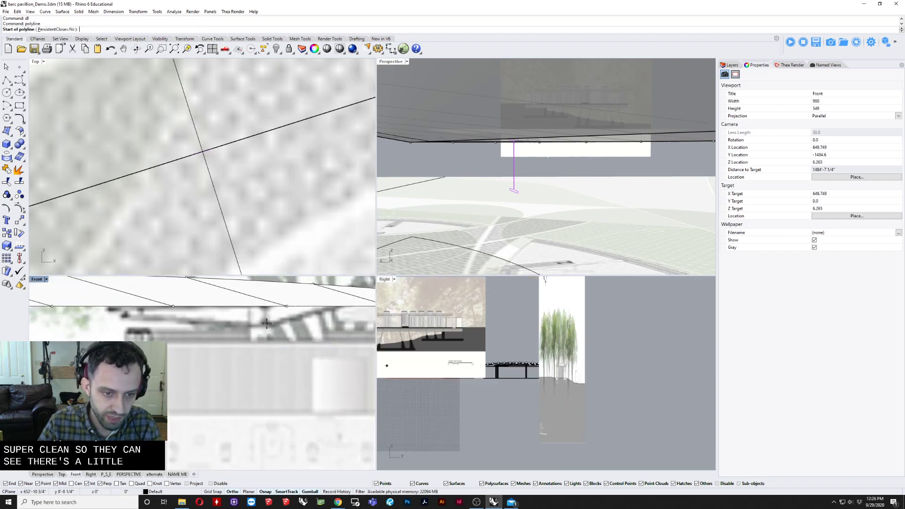
scroll(291, 325, "down", 9)
scroll(139, 308, "up", 3)
left_click(137, 307)
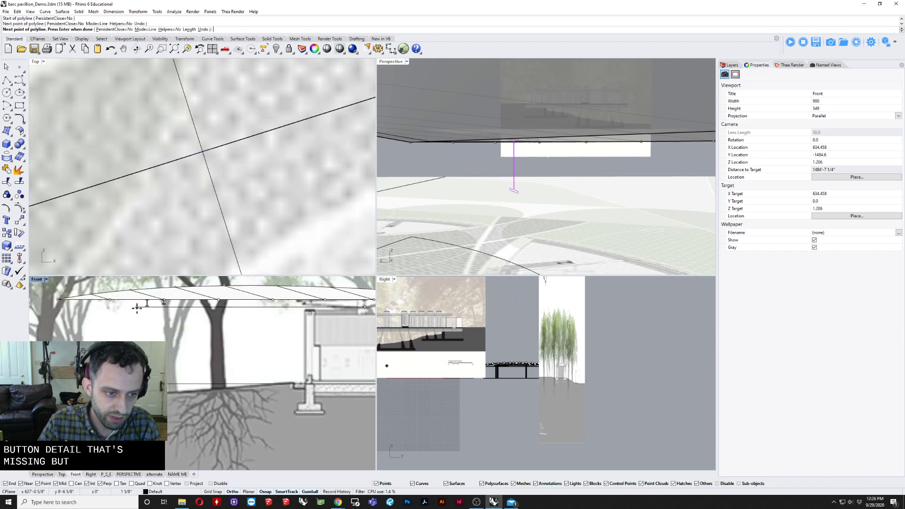
key("Return")
Move the central I-beam profile's bottom flange control points down to approximately meet the horizontal reference line.
scroll(145, 308, "up", 2)
left_click(146, 309)
scroll(139, 311, "up", 4)
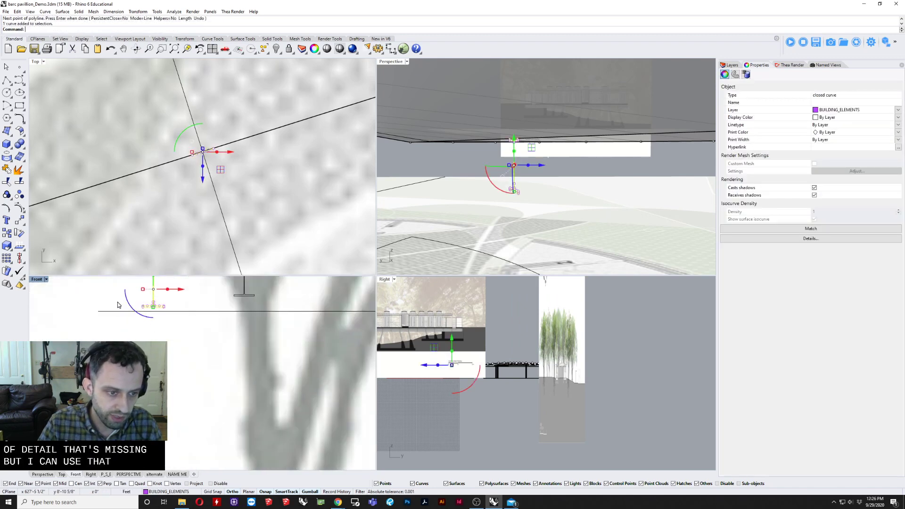
left_click_drag(118, 305, 179, 316)
scroll(156, 307, "up", 2)
left_click_drag(152, 285, 151, 289)
scroll(187, 319, "up", 8)
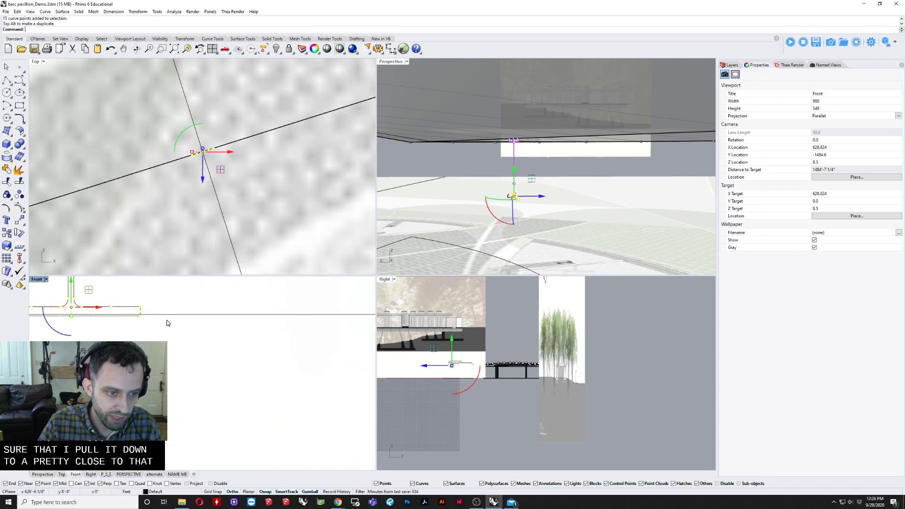
scroll(168, 319, "down", 8)
Undo the cut of the reference line and the sideways shift of the central profile's bottom flange.
left_click(169, 320)
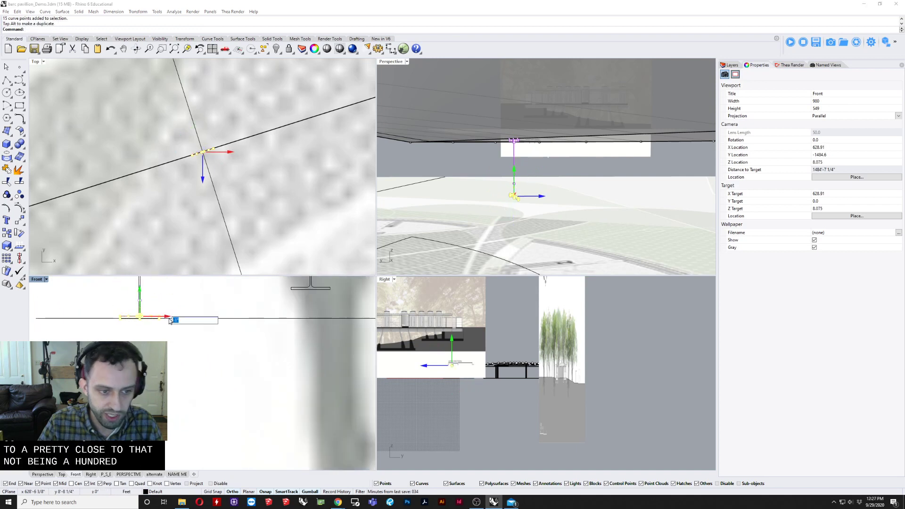
left_click(233, 320)
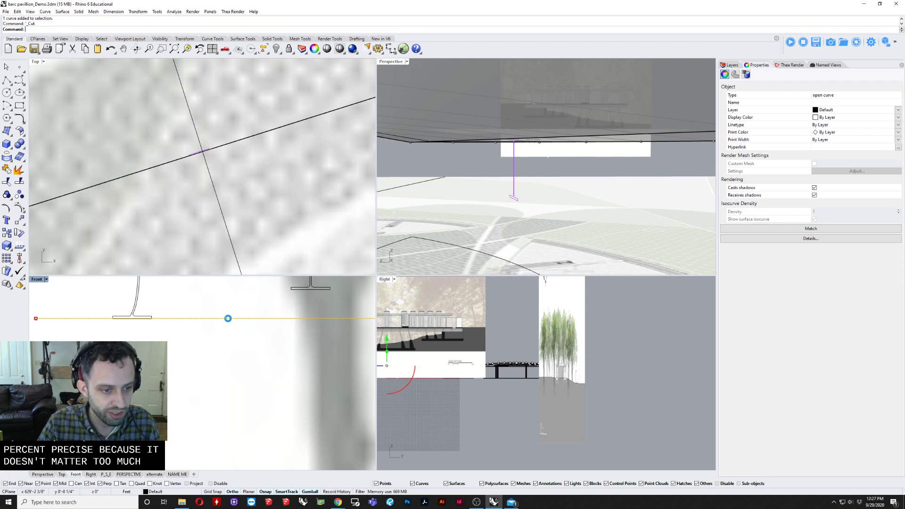
key("ctrl+z")
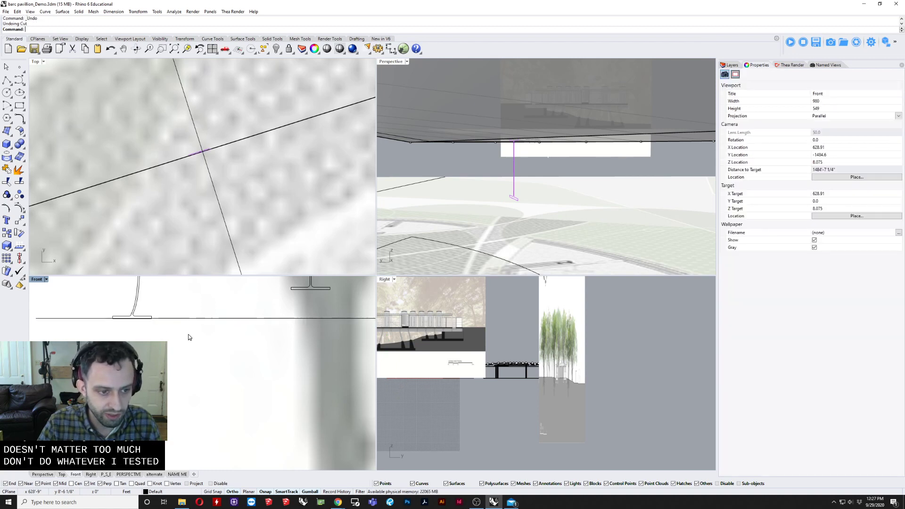
Delete the horizontal reference line beneath the central I-beam profile.
scroll(217, 358, "down", 2)
key("Delete")
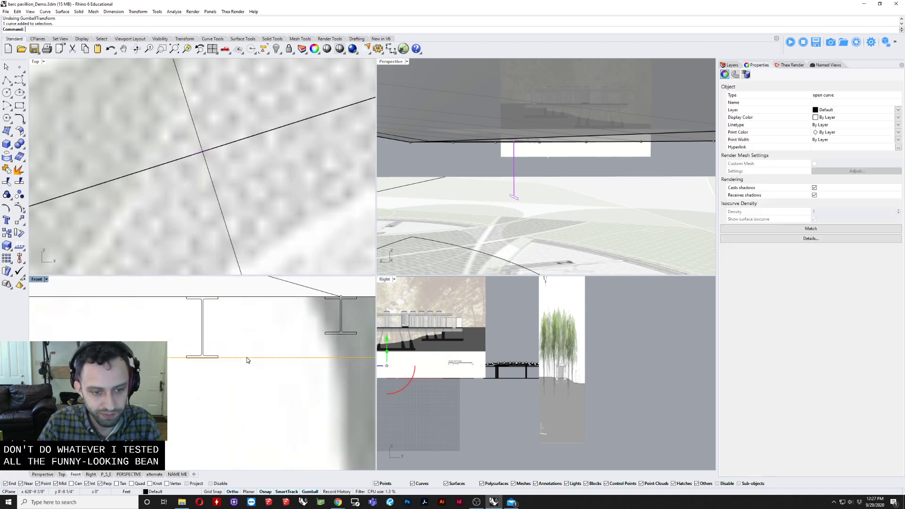
left_click(226, 353)
Make the roof-edge I-beam profile shallower by moving its bottom flange control points up.
right_click_drag(448, 151, 580, 111)
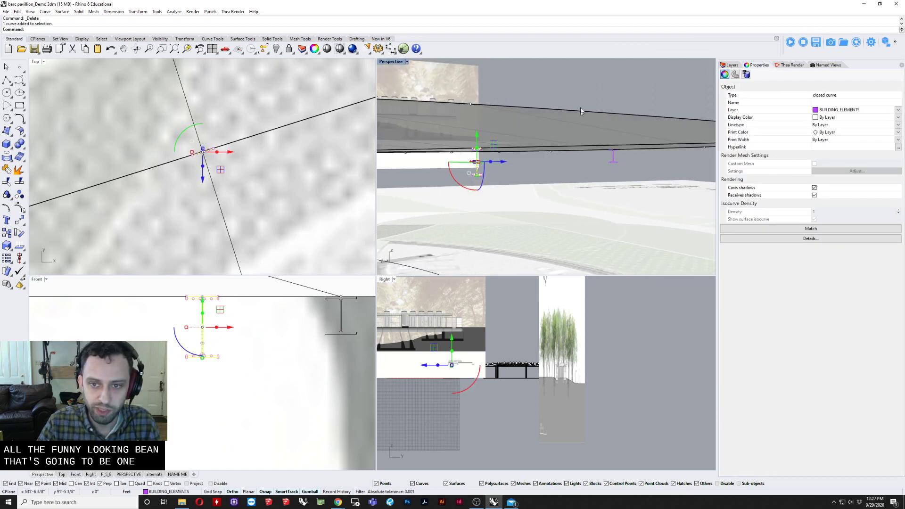
left_click(639, 97)
scroll(606, 171, "up", 4)
left_click(610, 158)
scroll(604, 157, "up", 4)
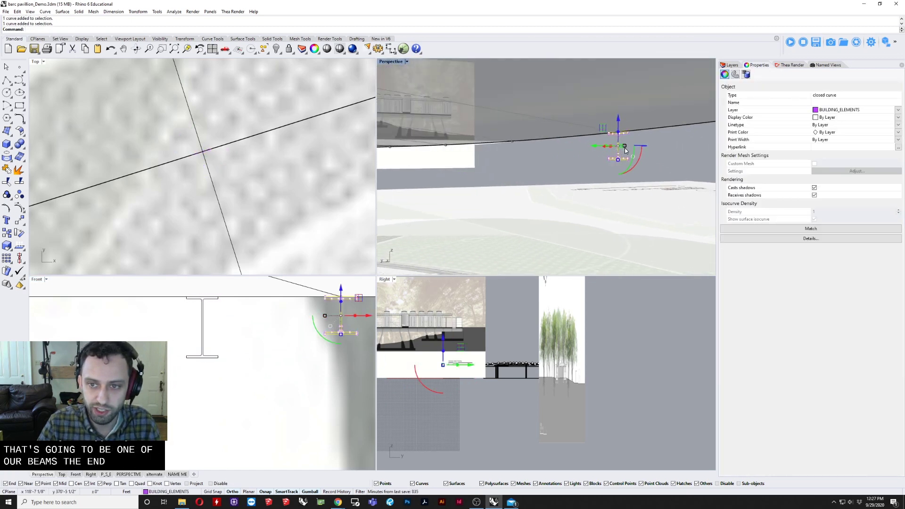
scroll(604, 159, "up", 2)
left_click_drag(593, 150, 672, 175)
left_click_drag(593, 148, 669, 166)
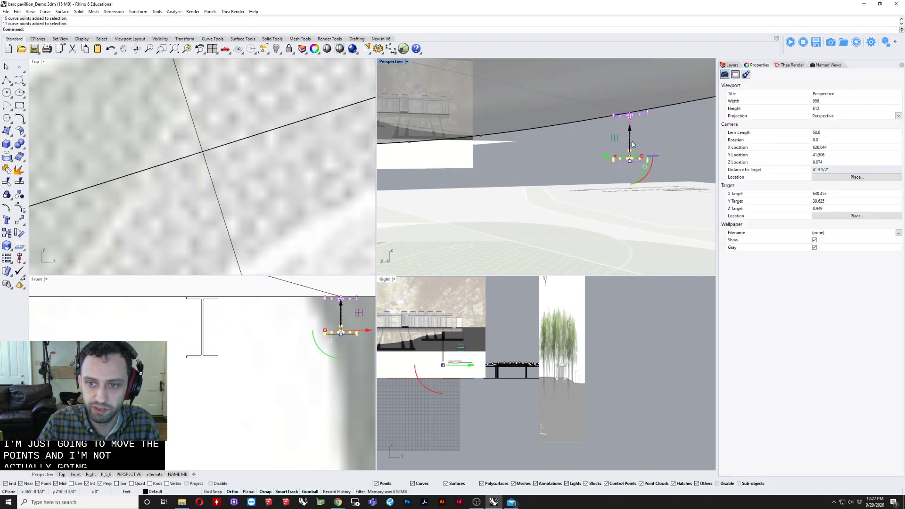
left_click_drag(631, 134, 649, 106)
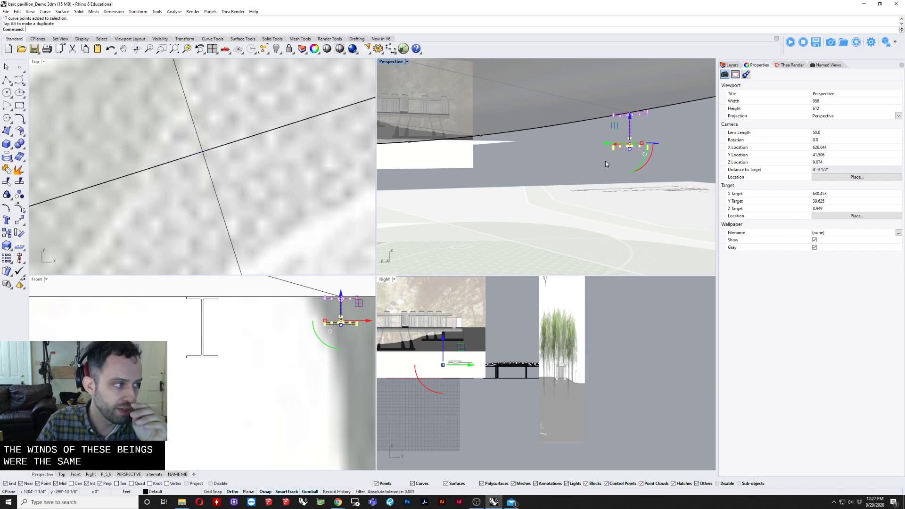
scroll(605, 160, "down", 5)
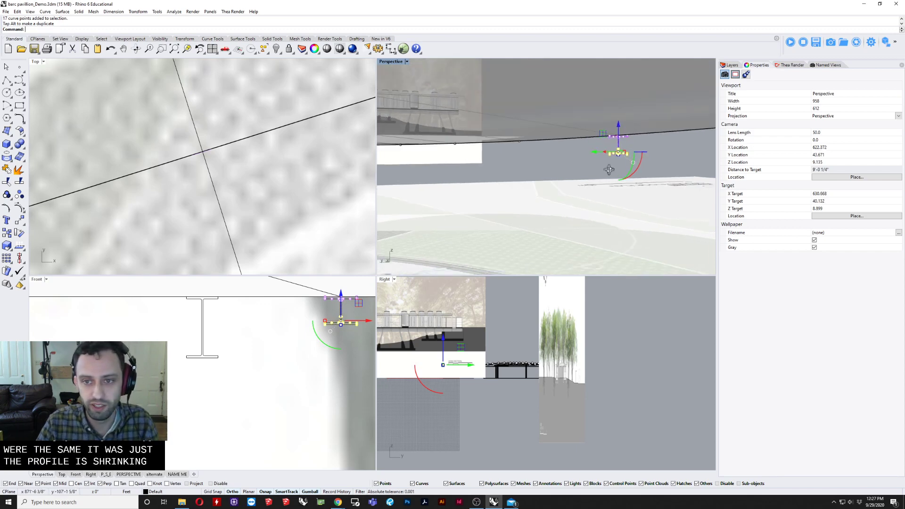
key("Escape")
Copy the shallow edge I-beam profile from its top midpoint to the cross line's other end on the opposite roof edge.
scroll(612, 161, "down", 8)
right_click_drag(612, 162, 499, 185)
left_click(529, 180)
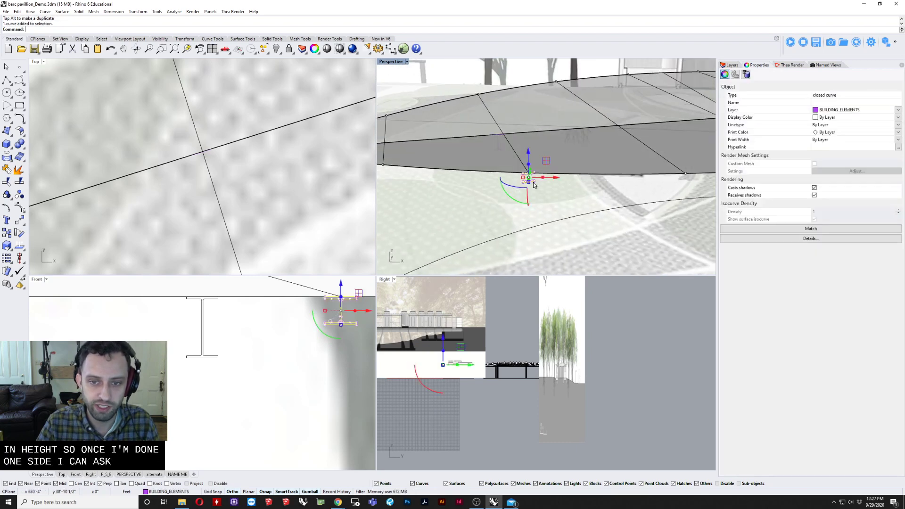
scroll(530, 182, "up", 4)
type("co")
key("Return")
scroll(521, 157, "up", 5)
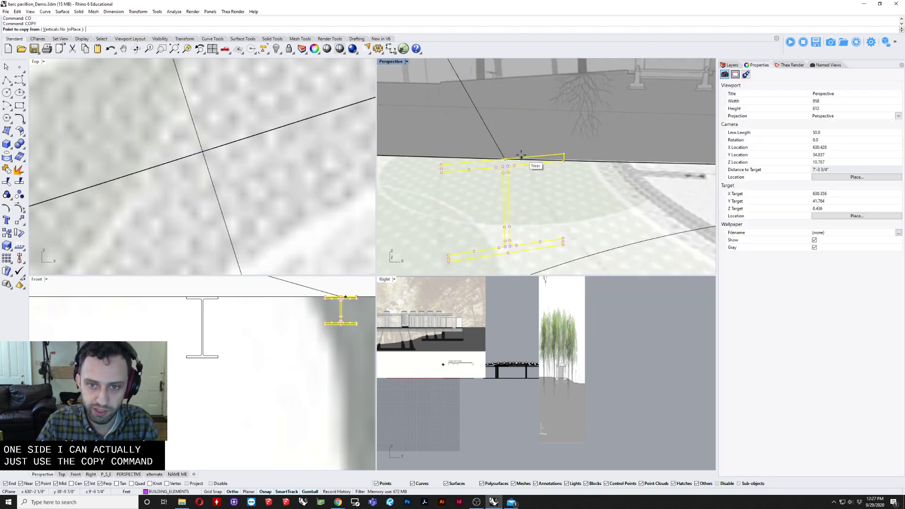
left_click(505, 158)
scroll(507, 158, "down", 5)
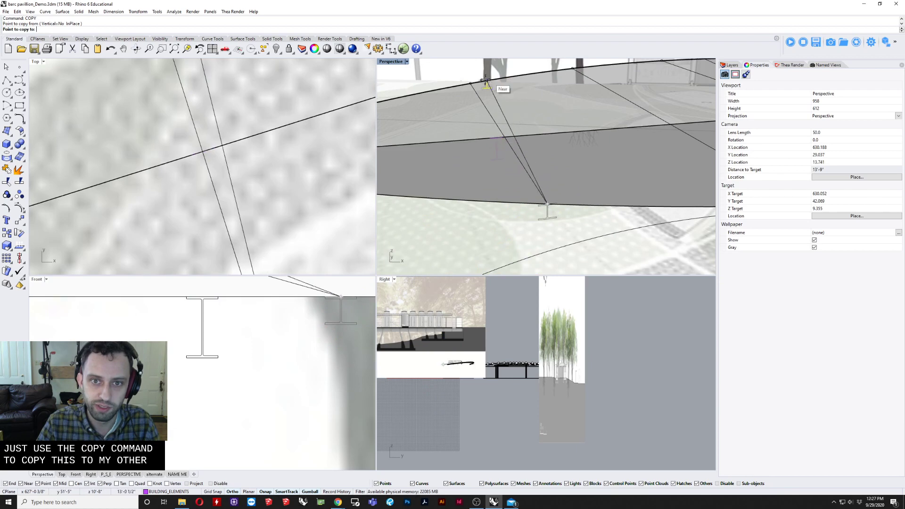
left_click(470, 84)
key("Return")
key("Escape")
Select the central and two edge I-beam profiles along the cross line for lofting.
scroll(488, 112, "down", 6)
mouse_move(533, 137)
right_mouse_down()
mouse_move(509, 132)
mouse_move(479, 107)
mouse_move(545, 149)
mouse_move(538, 150)
mouse_move(533, 143)
mouse_move(546, 143)
right_mouse_up()
left_click(524, 147)
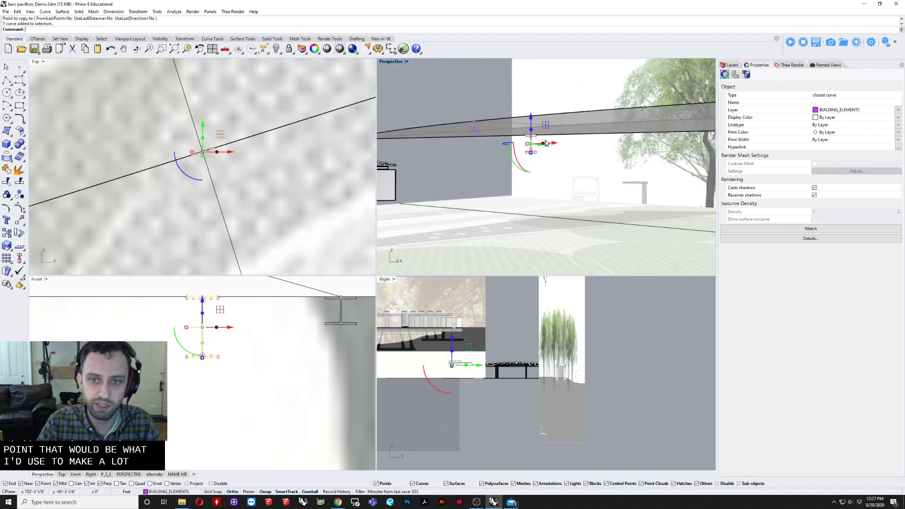
left_click(529, 155, "shift")
left_click(478, 130, "shift")
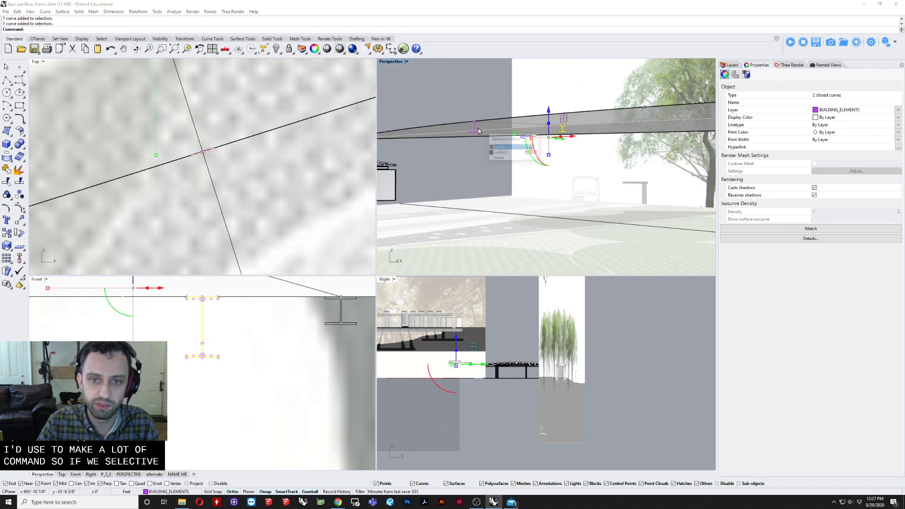
left_click(478, 132)
right_click_drag(479, 134, 489, 158)
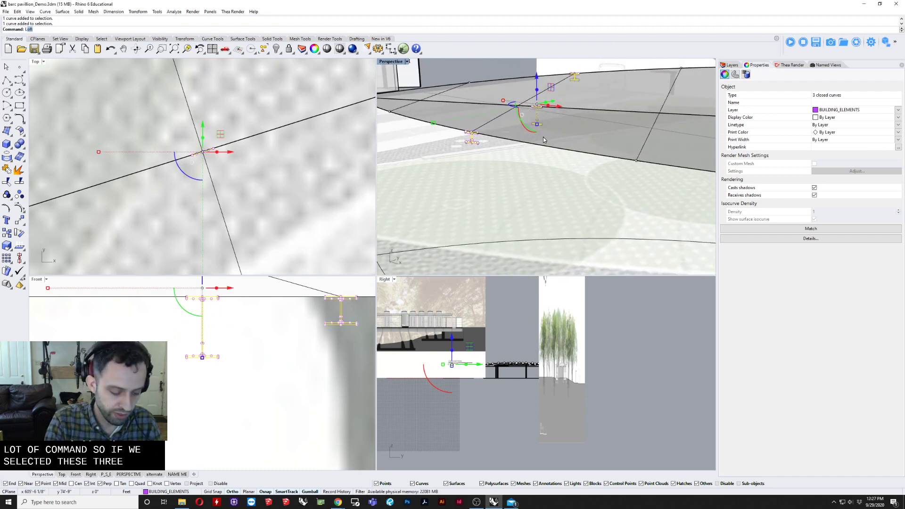
Start a Loft through the three I-shaped profiles and move the near-end profile's seam point to the lowest corner of its bottom flange.
key("Return")
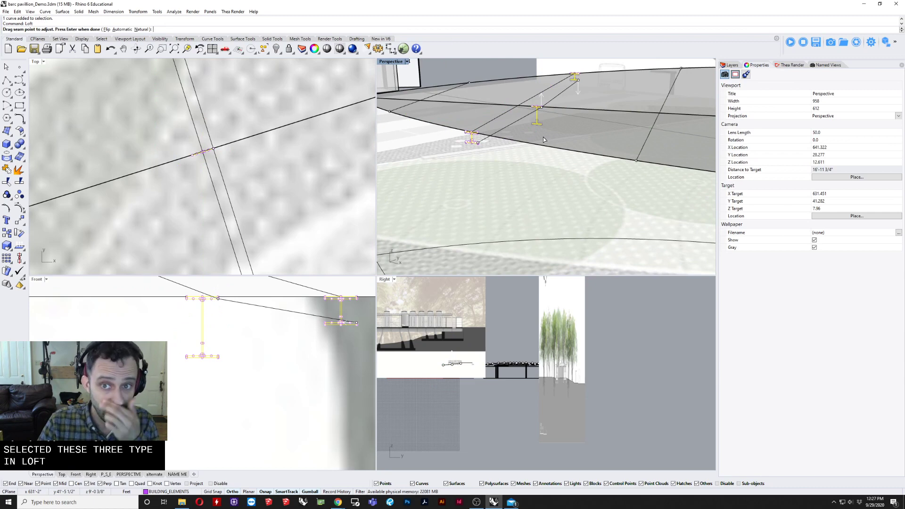
right_click_drag(546, 170, 493, 189)
scroll(510, 137, "up", 4)
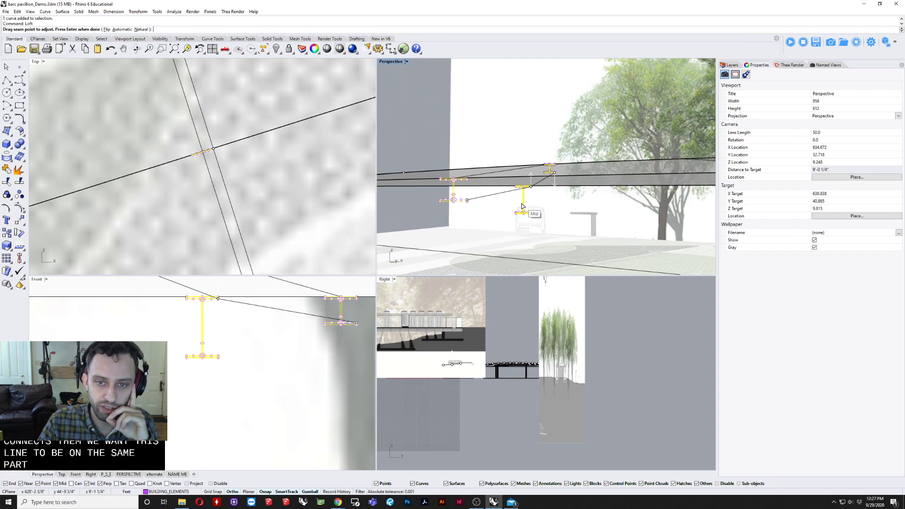
scroll(476, 202, "up", 2)
right_click_drag(476, 203, 463, 208)
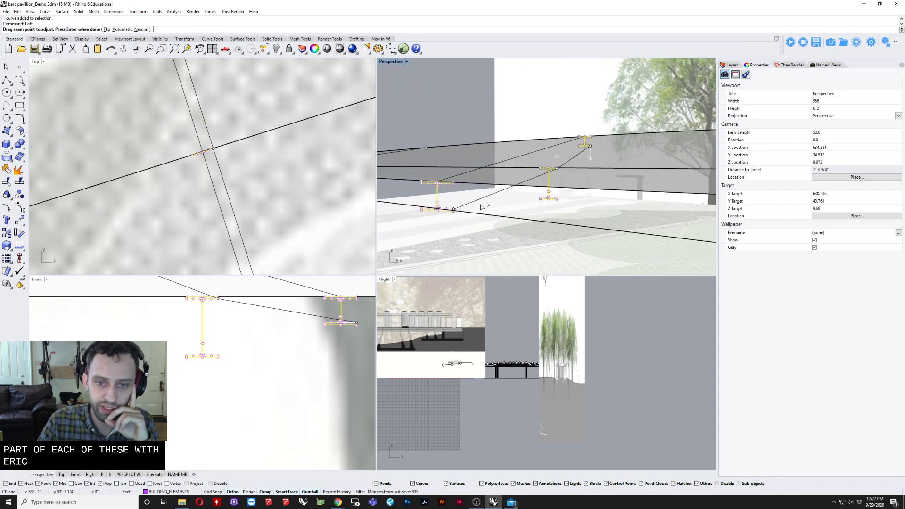
scroll(583, 148, "up", 5)
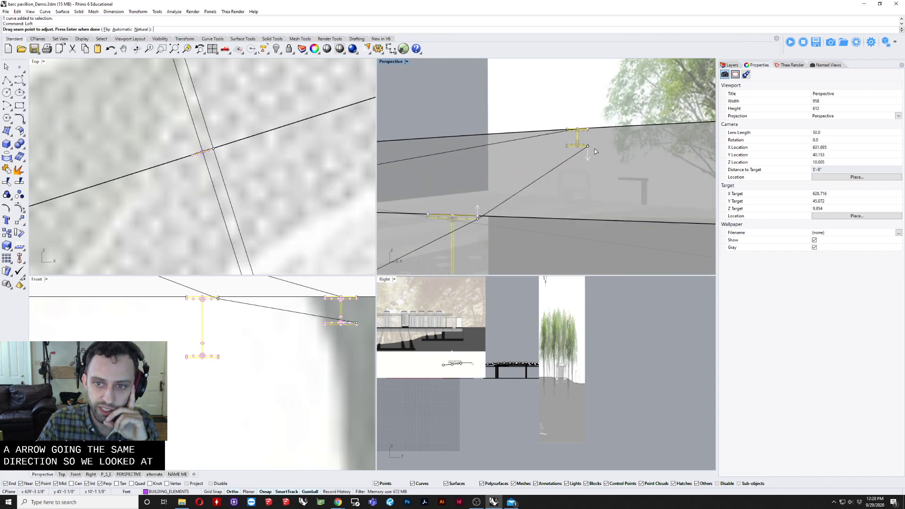
scroll(592, 149, "down", 6)
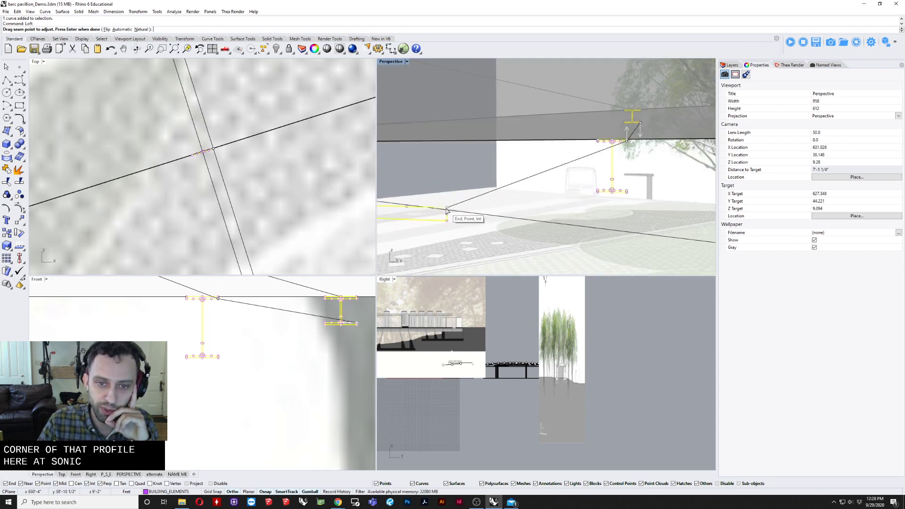
left_click_drag(447, 210, 447, 221)
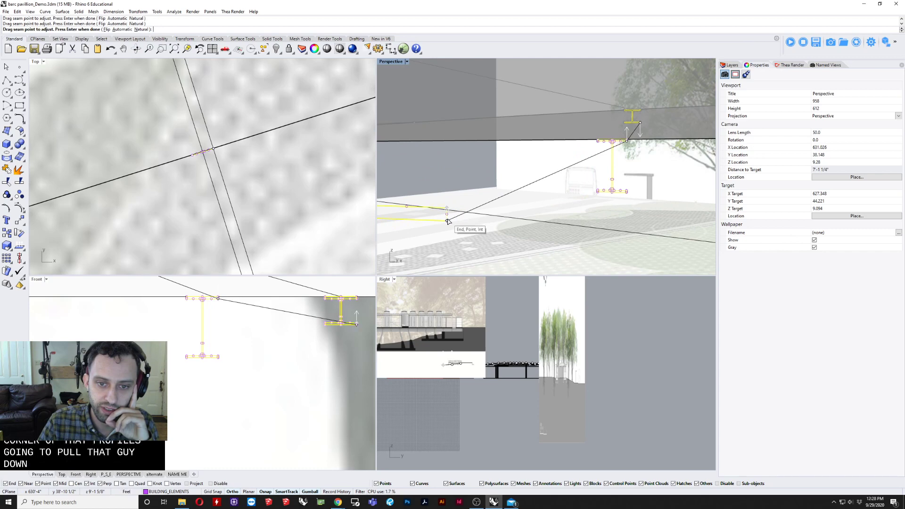
Move the middle profile's seam point from its top flange to the matching lower corner of its bottom flange.
scroll(449, 222, "down", 9)
scroll(516, 193, "up", 9)
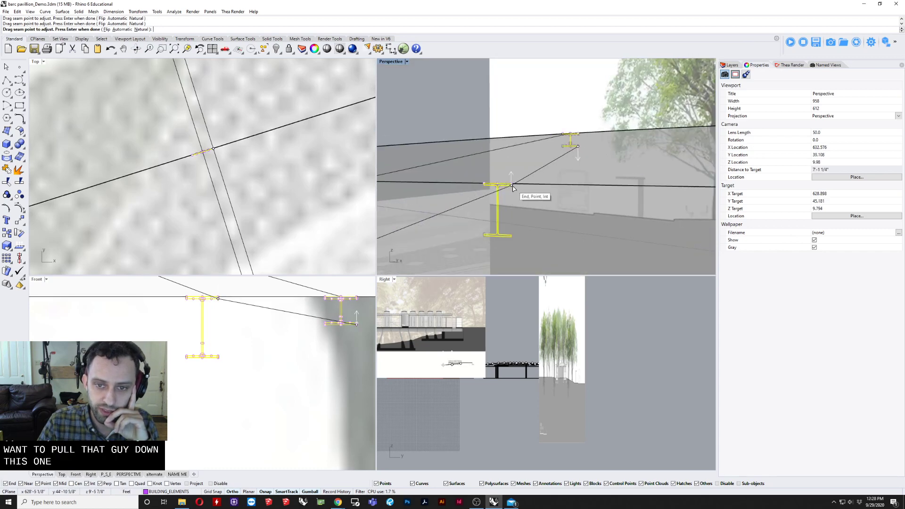
left_click_drag(510, 195, 514, 240)
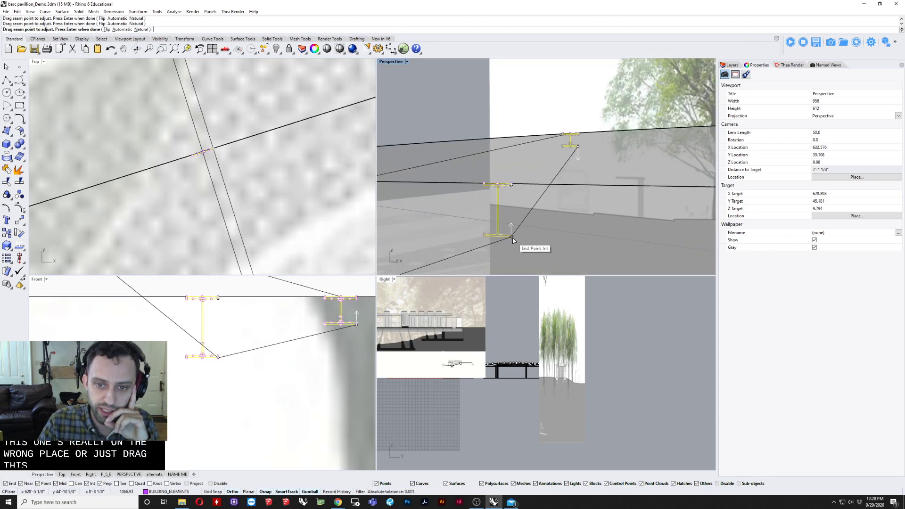
Flip the seam direction of the far-end profile so its arrow matches the other two profiles.
scroll(543, 223, "down", 2)
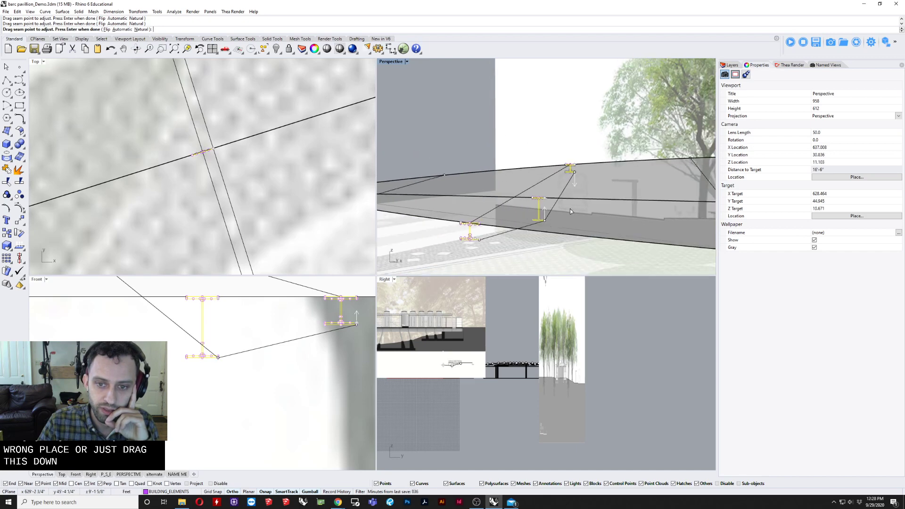
scroll(493, 233, "down", 2)
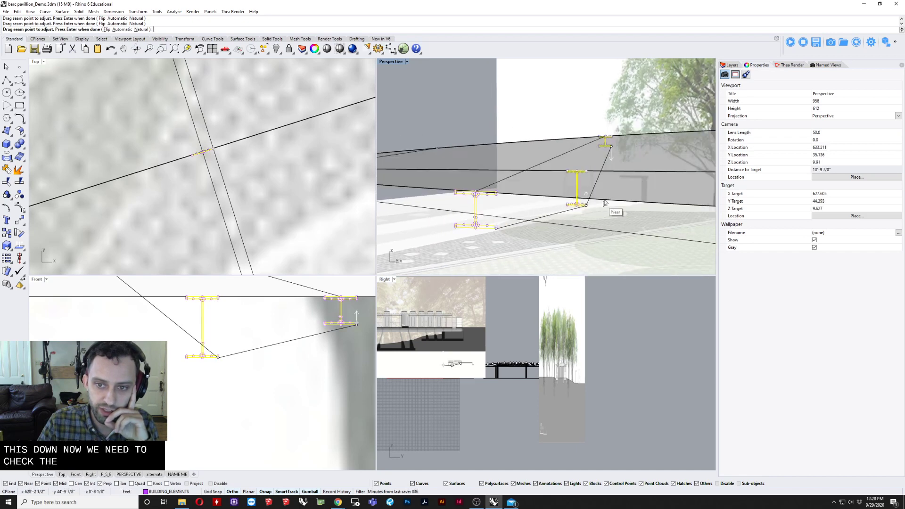
right_click_drag(604, 200, 541, 250, "shift")
scroll(589, 168, "up", 8)
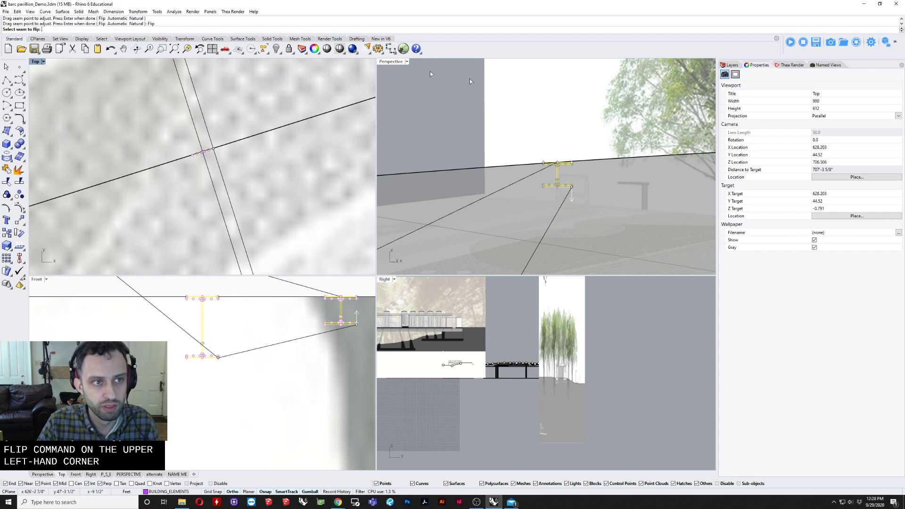
left_click(573, 189)
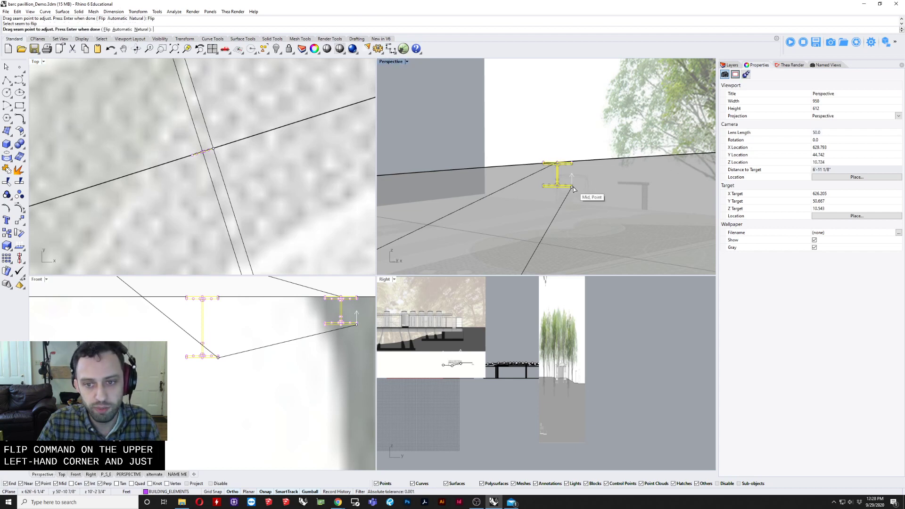
Accept the aligned seams and create the loft with the Straight sections style.
scroll(551, 142, "down", 5)
right_click_drag(577, 177, 608, 170, "shift")
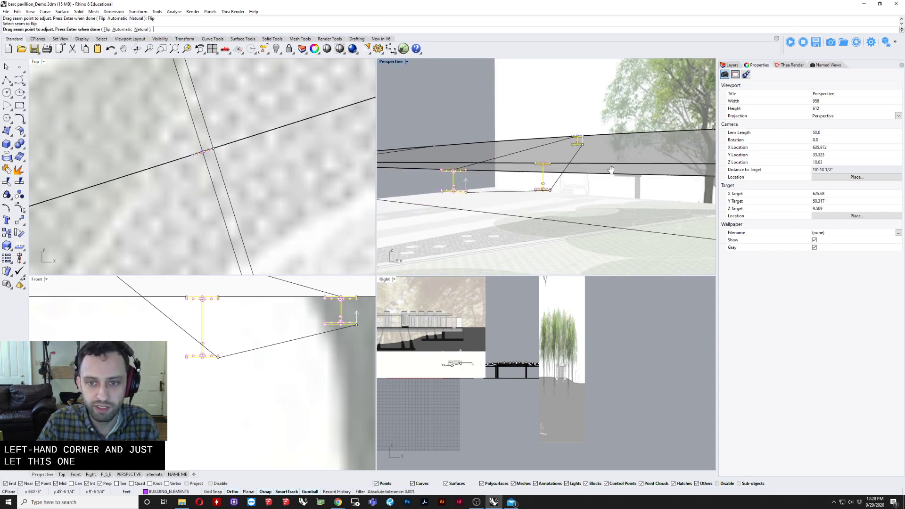
scroll(608, 170, "up", 2)
right_click_drag(543, 200, 580, 192, "shift")
key("Home")
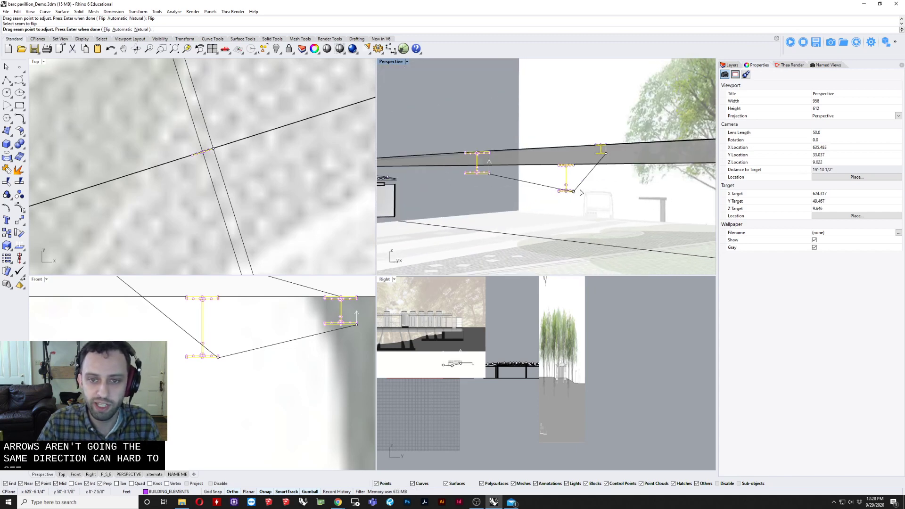
key("Return")
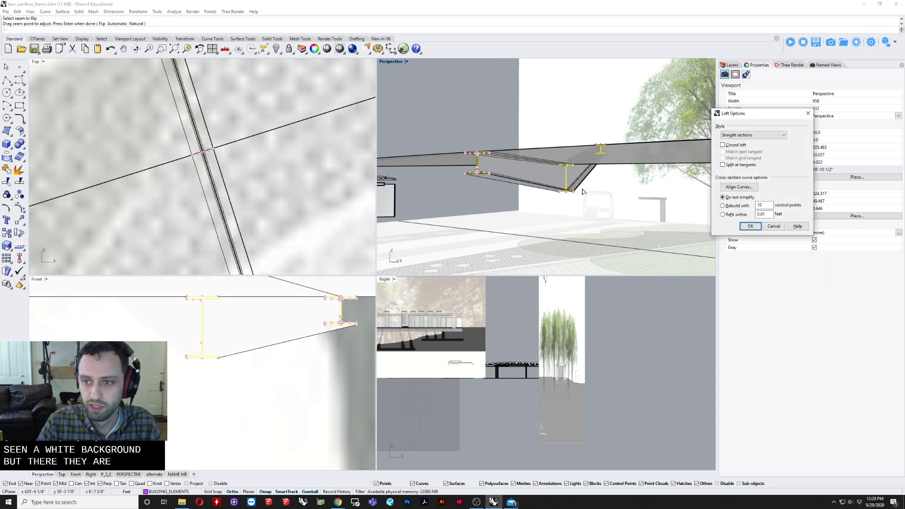
left_click(752, 135)
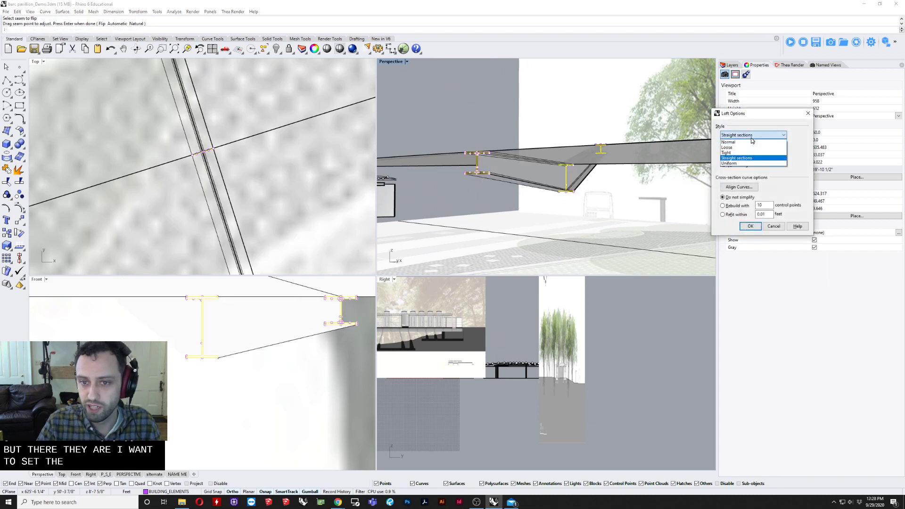
left_click(738, 160)
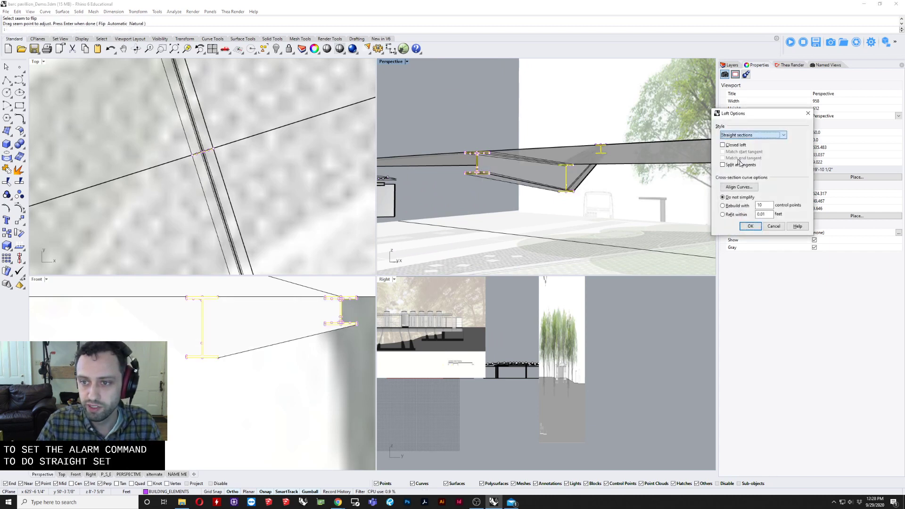
left_click(750, 226)
Examine the lofted beam beneath the roof from several angles, including its ends and its position among the rib lines.
right_click_drag(487, 112, 622, 138)
scroll(583, 168, "up", 4)
right_click_drag(582, 168, 508, 177)
scroll(632, 188, "down", 3)
scroll(537, 188, "down", 4)
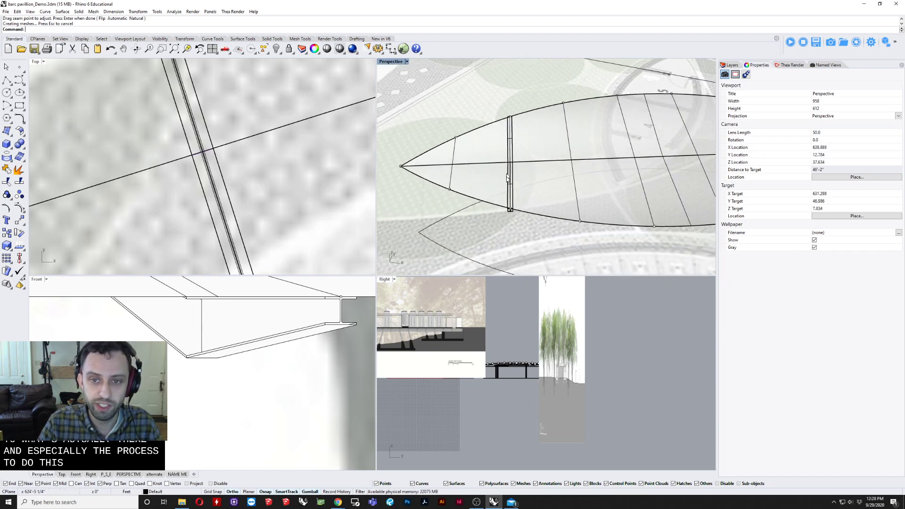
scroll(502, 196, "up", 7)
right_click_drag(506, 207, 474, 232)
scroll(497, 226, "up", 4)
scroll(497, 228, "down", 9)
left_click_drag(498, 210, 498, 210)
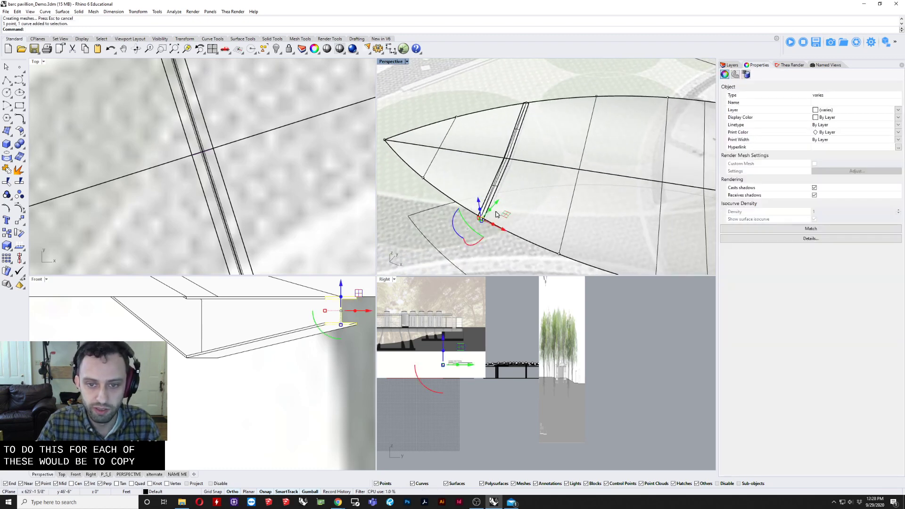
scroll(471, 207, "up", 6)
scroll(462, 207, "down", 9)
left_click(580, 85)
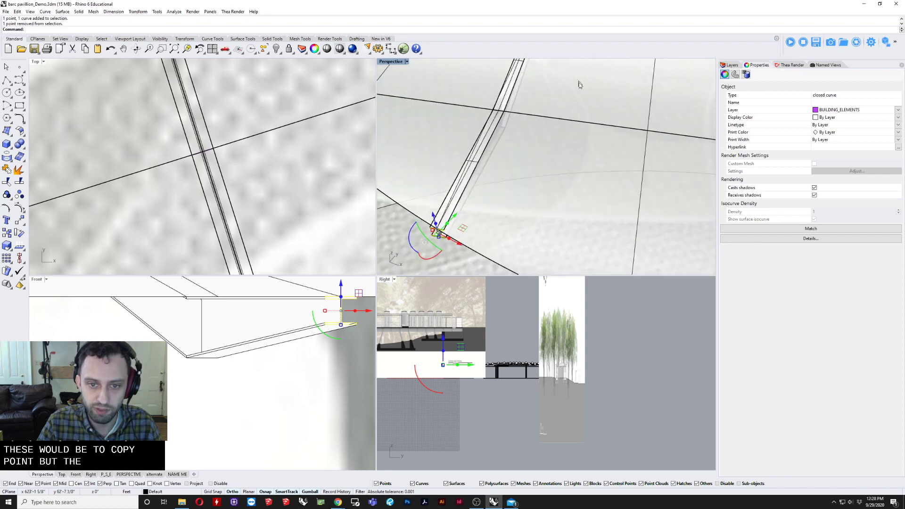
Close the open ends of the lofted beam with Cap to make it a solid.
right_click_drag(489, 184, 491, 155, "shift")
scroll(475, 91, "up", 5)
scroll(475, 91, "up", 3)
left_click(456, 87)
scroll(503, 152, "down", 7)
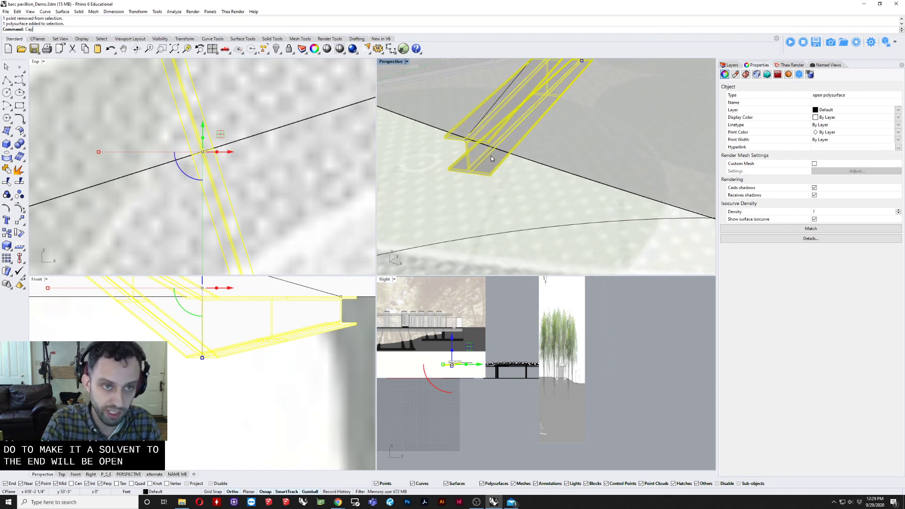
key("Return")
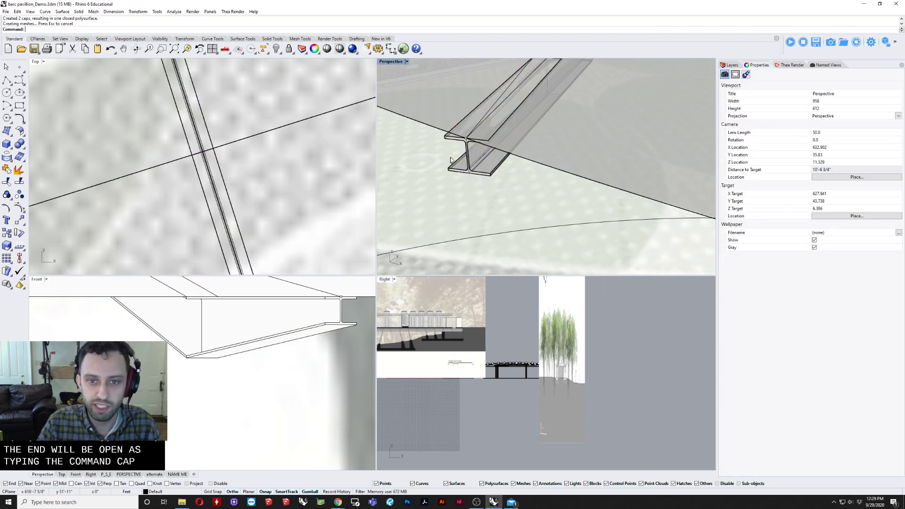
Copy the I-shaped profile curve at the beam's near end from its top flange to the edge end of the rib line nearest the roof tip.
left_click(464, 144)
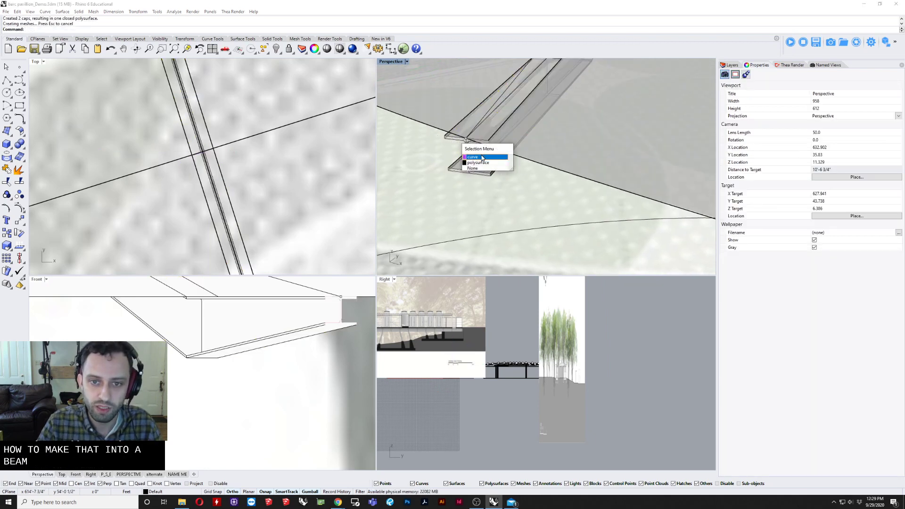
left_click(482, 157)
right_click_drag(482, 158, 535, 119)
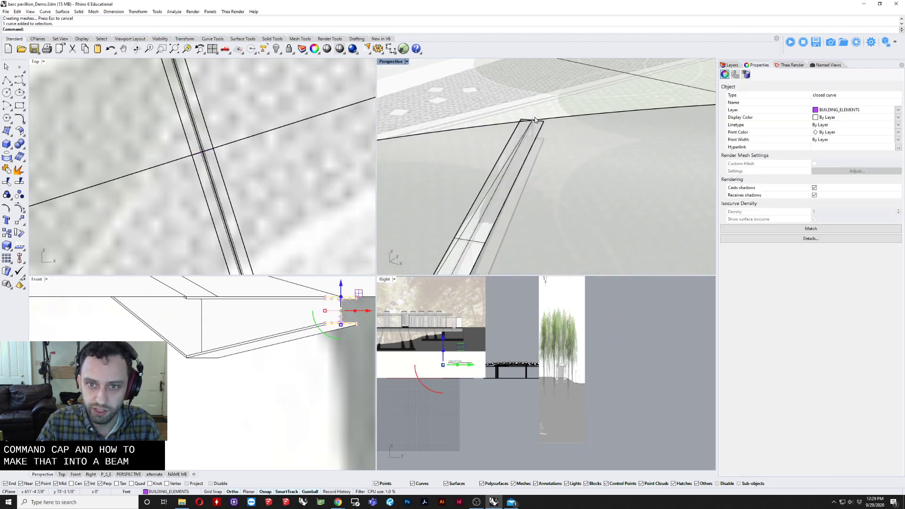
left_click(545, 123)
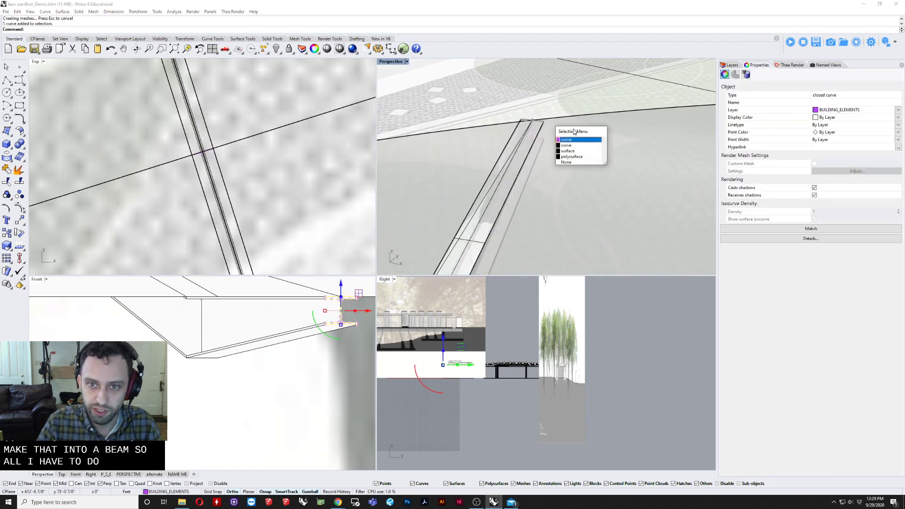
left_click(456, 163)
right_click_drag(456, 163, 542, 116)
scroll(478, 160, "down", 3)
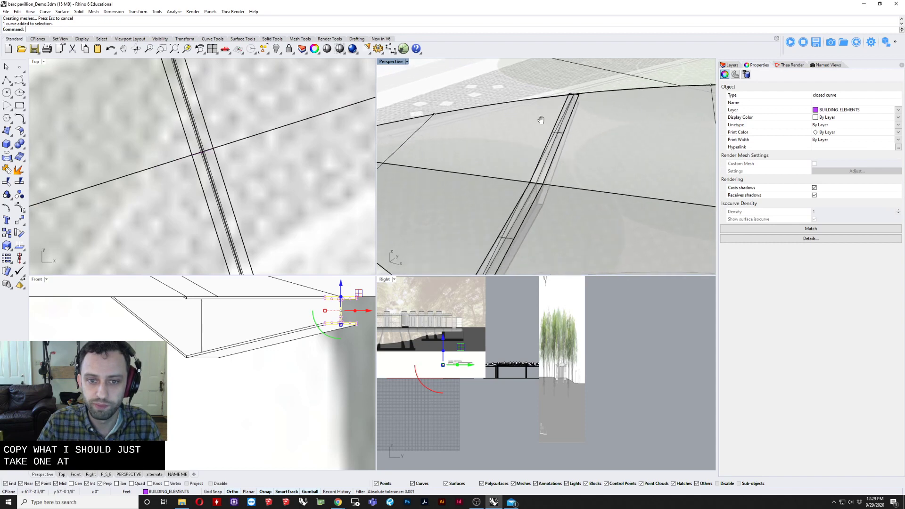
scroll(513, 165, "down", 2)
scroll(513, 165, "down", 2)
scroll(483, 218, "up", 7)
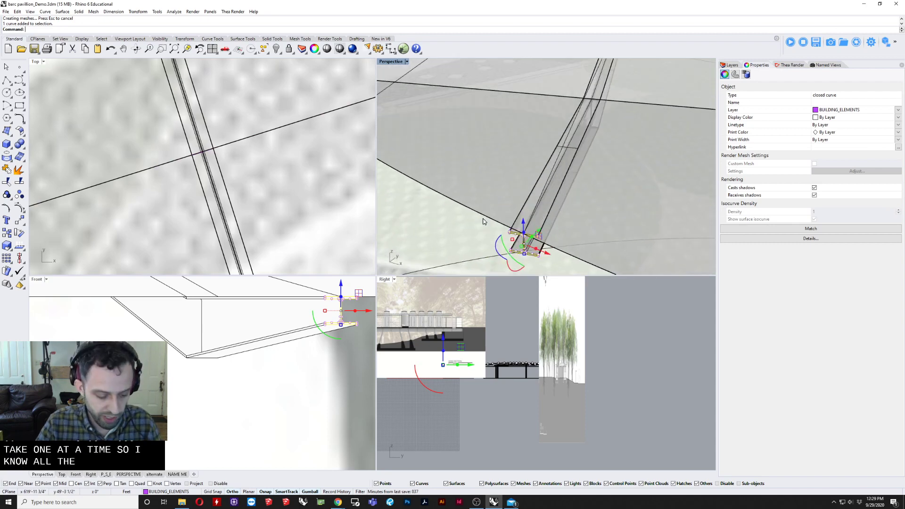
type("CO")
key("Return")
scroll(542, 222, "up", 3)
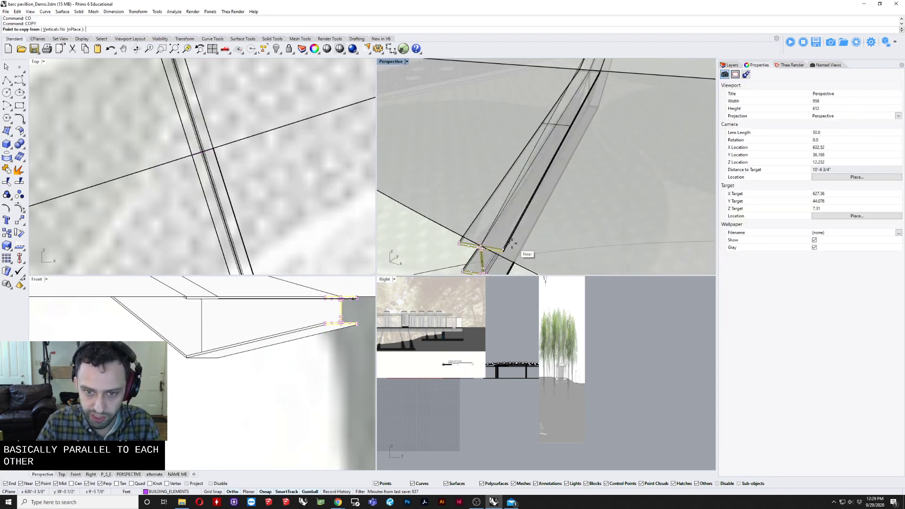
scroll(483, 248, "up", 5)
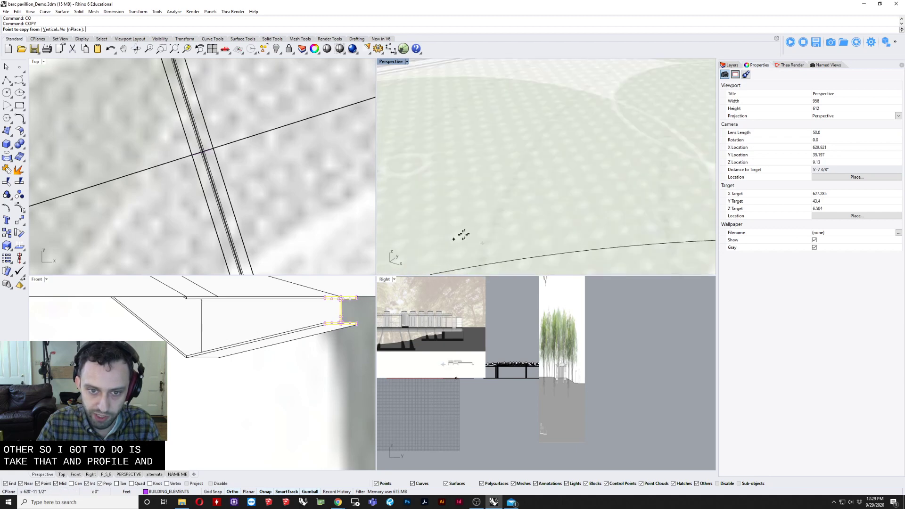
scroll(460, 234, "down", 3)
left_click(440, 223)
scroll(634, 225, "down", 8)
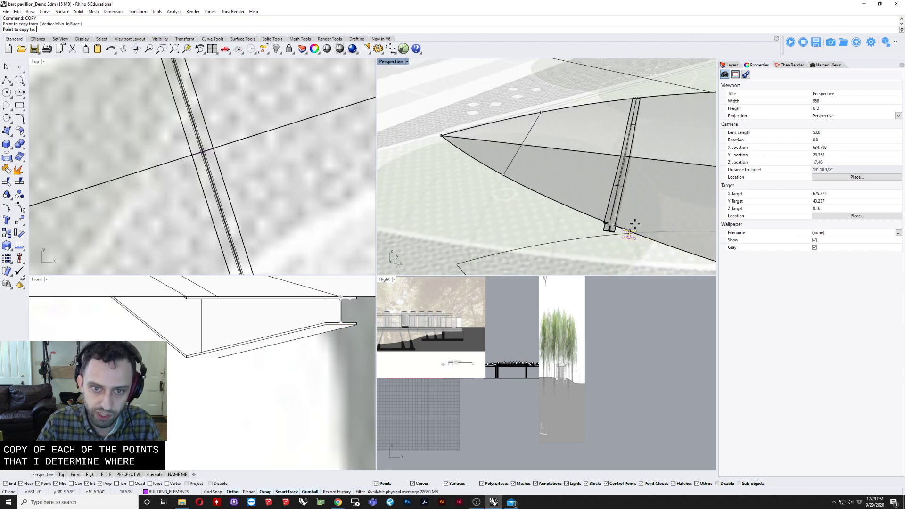
scroll(460, 165, "up", 2)
scroll(477, 167, "up", 4)
left_click(533, 185)
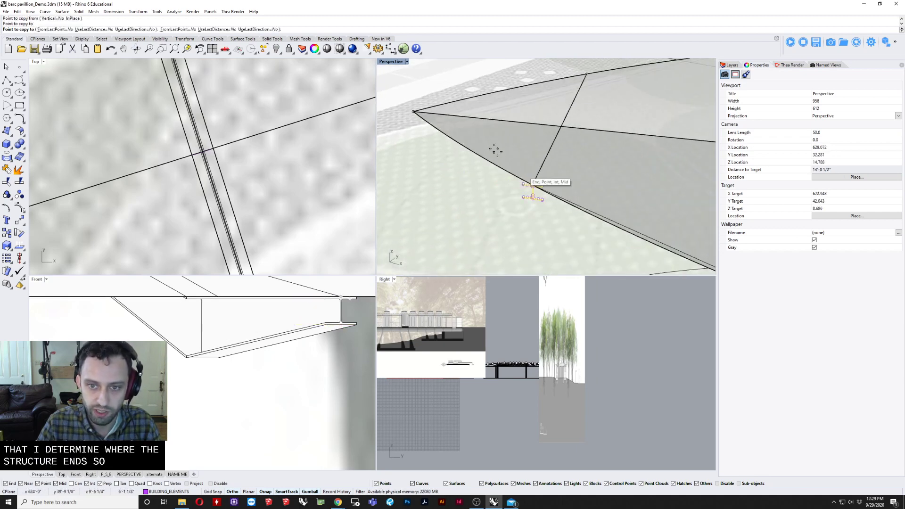
Copy the end profile to the near edge ends of the next two rib lines beyond the lofted beam.
scroll(496, 150, "down", 8)
scroll(683, 204, "up", 2)
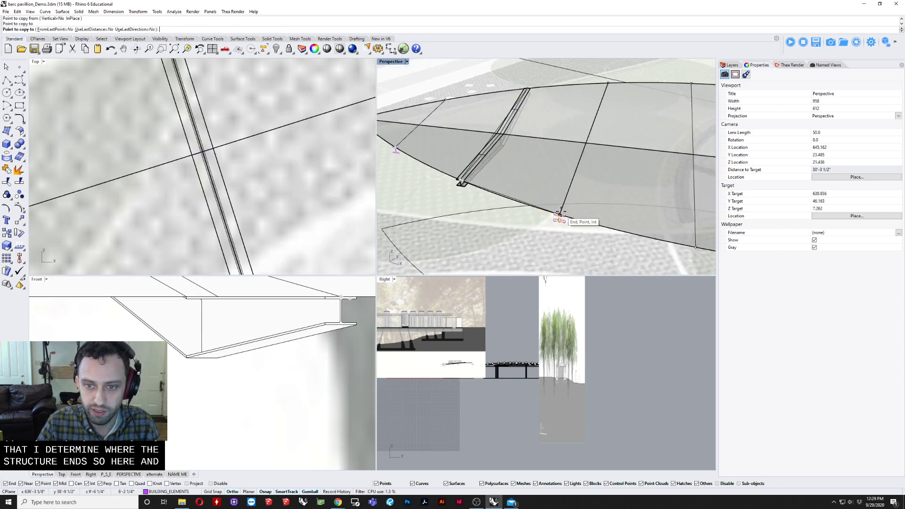
left_click(576, 217)
right_click_drag(599, 212, 547, 204, "shift")
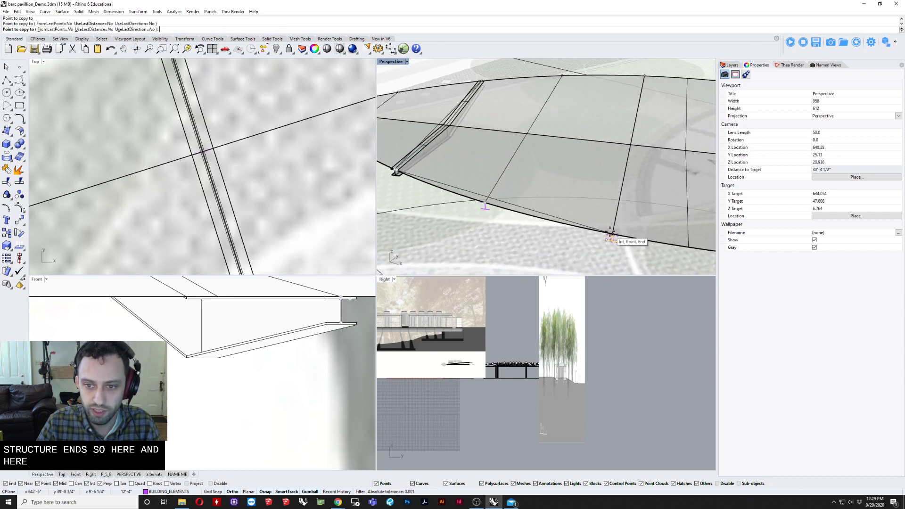
left_click(610, 235)
scroll(598, 196, "down", 5)
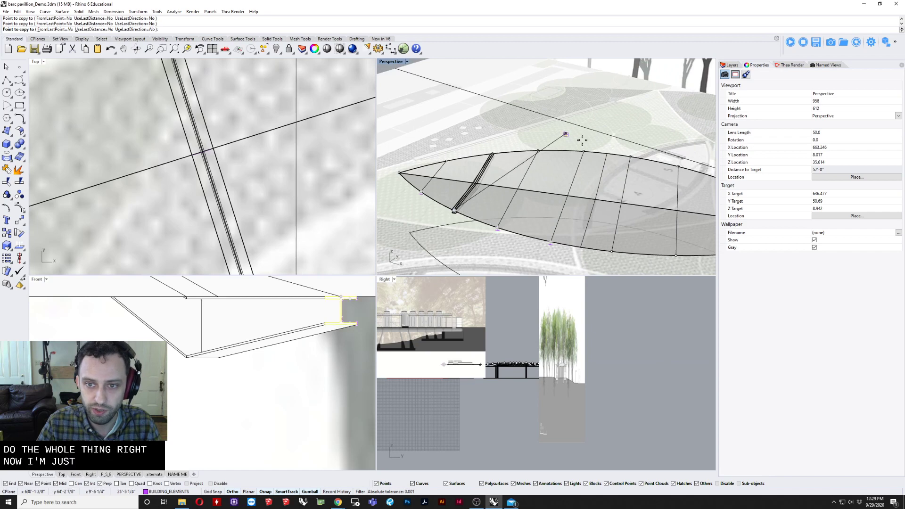
scroll(537, 150, "up", 3)
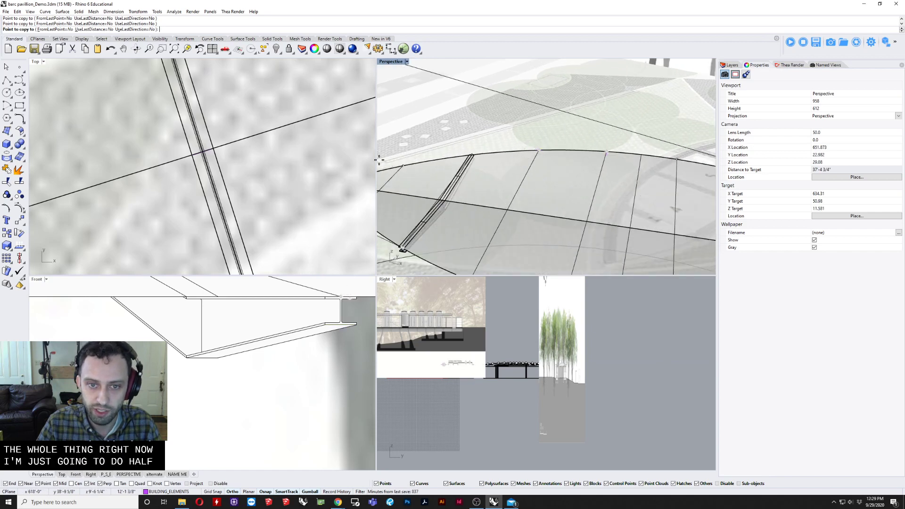
key("Escape")
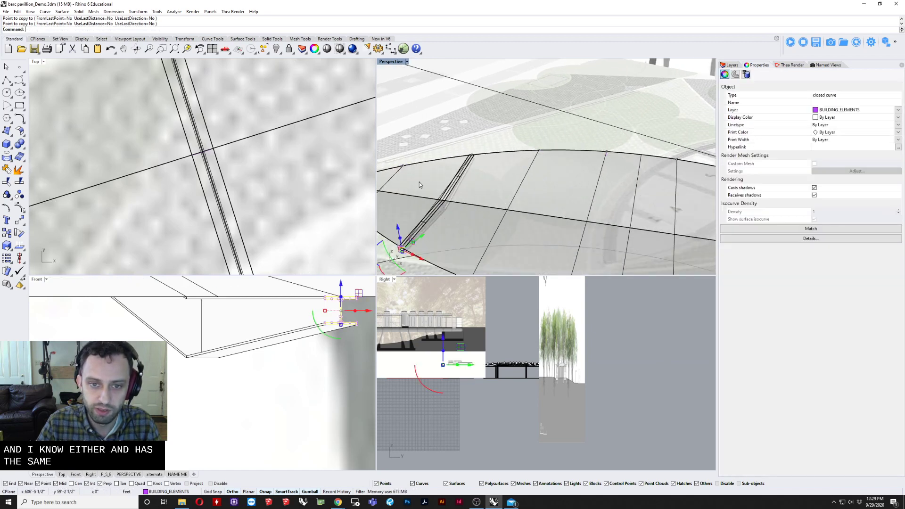
Try to copy the beam's taller middle profile curve to the next rib line, working in the plan view.
right_click_drag(420, 182, 430, 139)
key("Escape")
scroll(435, 184, "up", 5)
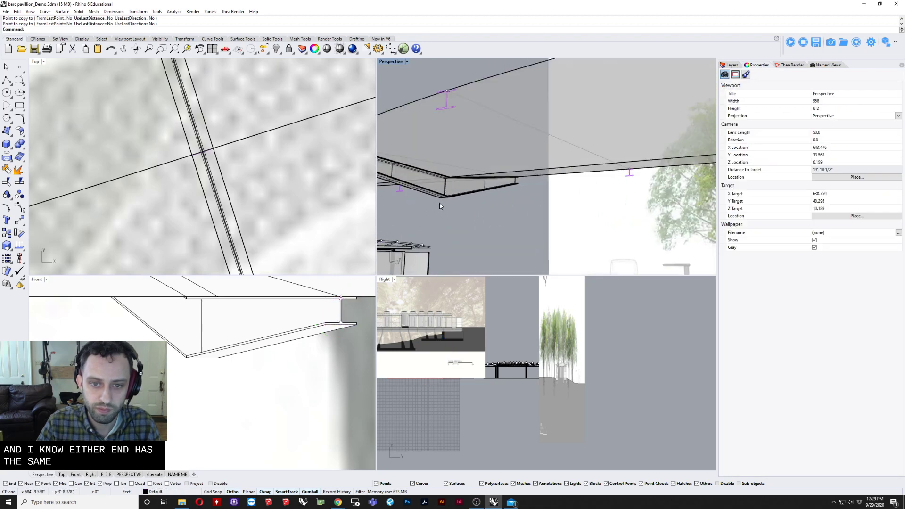
left_click(449, 182)
left_click(481, 198)
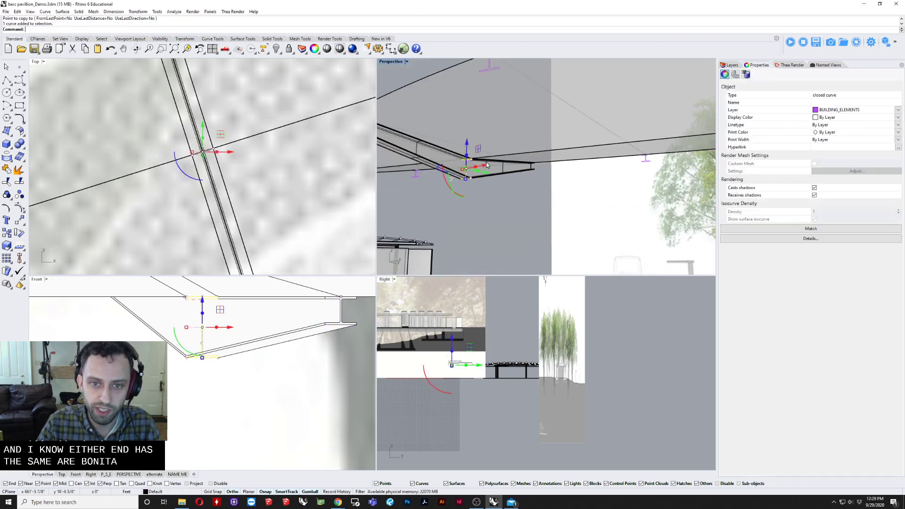
right_click_drag(481, 198, 540, 198)
scroll(517, 210, "down", 6)
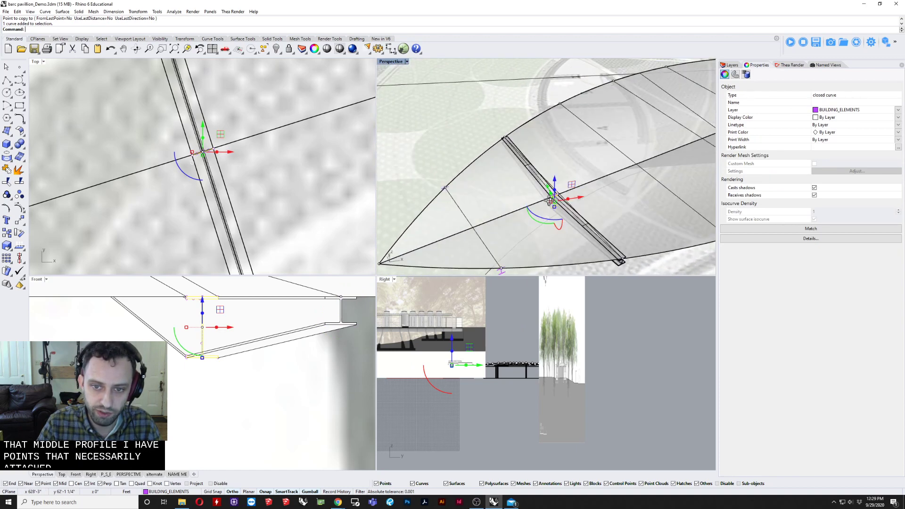
type("C")
scroll(208, 105, "down", 4)
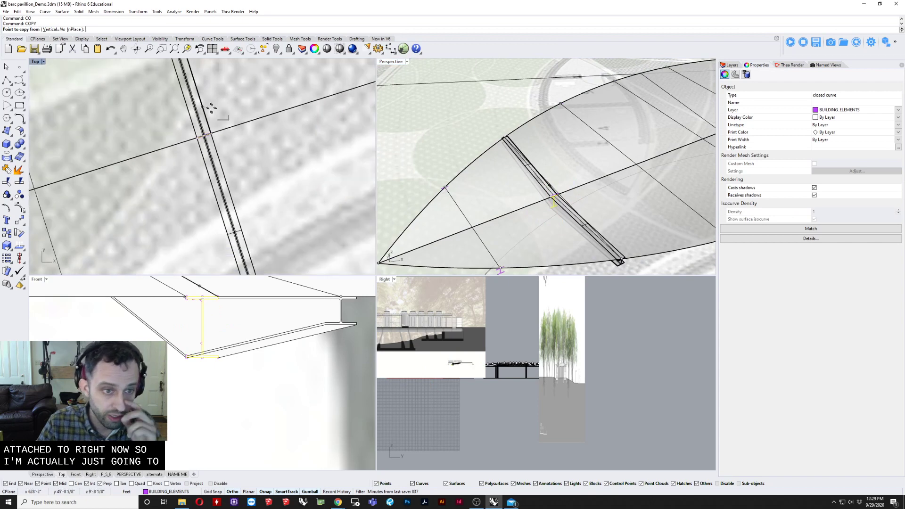
scroll(561, 111, "up", 5)
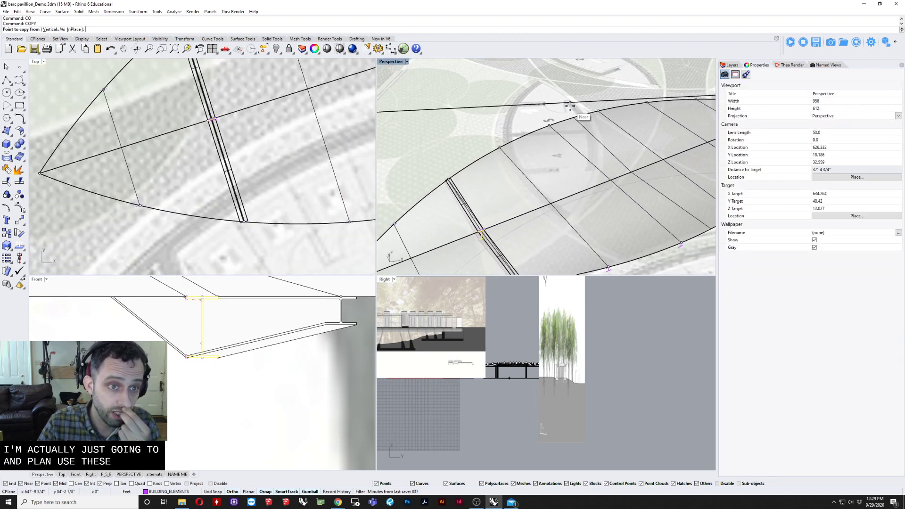
right_click_drag(197, 138, 249, 205)
left_click(270, 190)
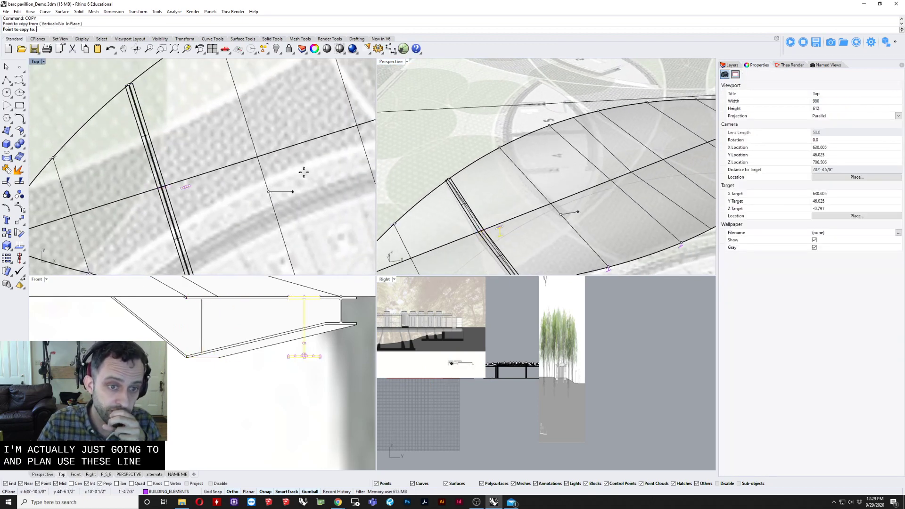
right_click_drag(303, 172, 268, 198)
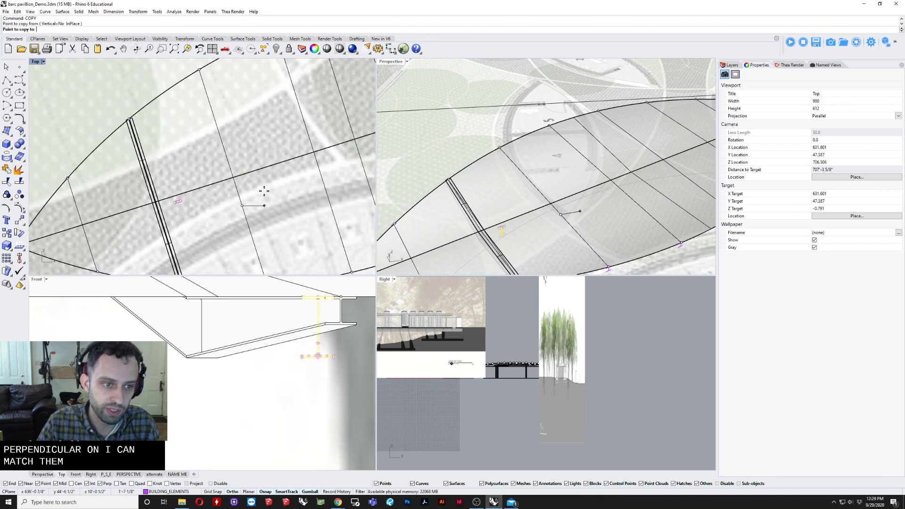
left_click(235, 199)
key("Return")
scroll(255, 188, "up", 3)
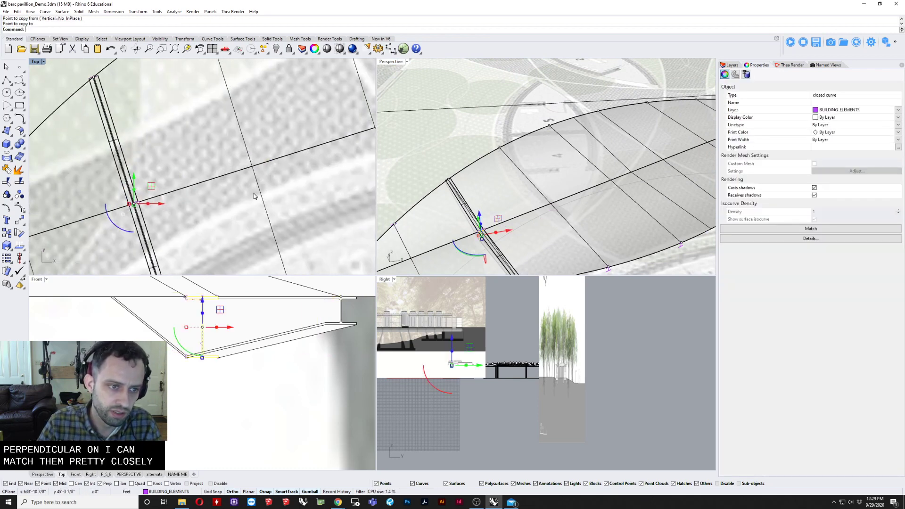
Try again to copy the middle profile in plan, snapping perpendicular to the following rib line, and undo the copy.
type("co")
key("Return")
left_click(258, 187)
right_click_drag(273, 178, 227, 191)
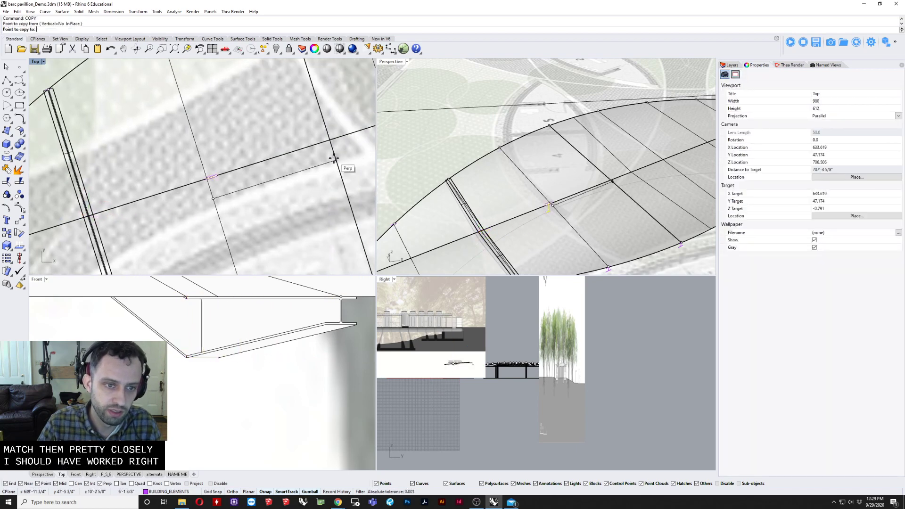
left_click(334, 158)
right_click_drag(607, 210, 566, 216)
key("Escape")
scroll(145, 168, "down", 2)
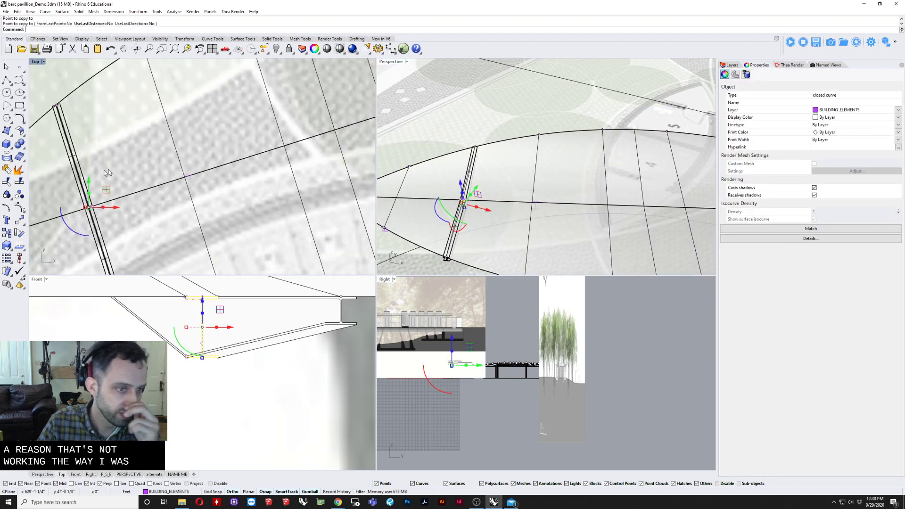
right_click_drag(145, 167, 208, 151)
right_click_drag(673, 185, 560, 157)
left_click(534, 154)
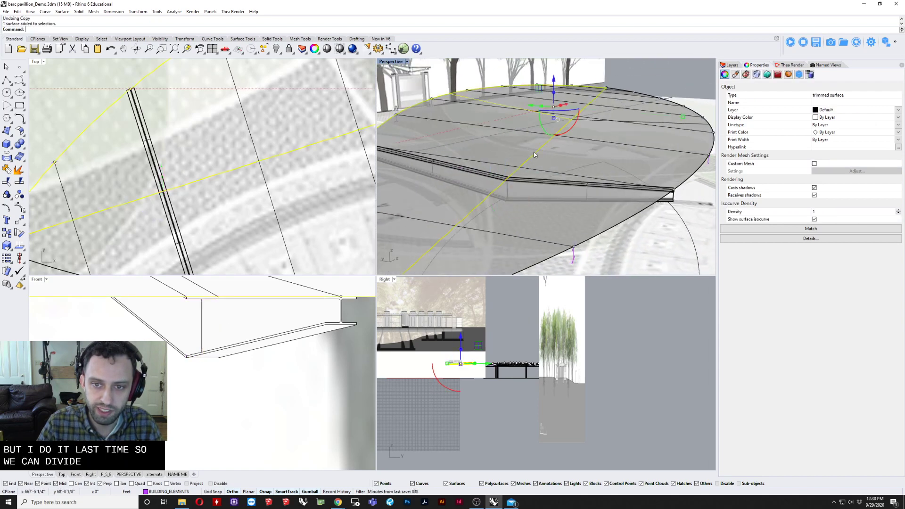
Copy the beam's middle profile curve onto the next rib line, picking the base point on the beam in the perspective view.
scroll(561, 140, "up", 2)
right_click_drag(548, 137, 568, 211)
key("Escape")
scroll(553, 187, "up", 4)
left_click(603, 229)
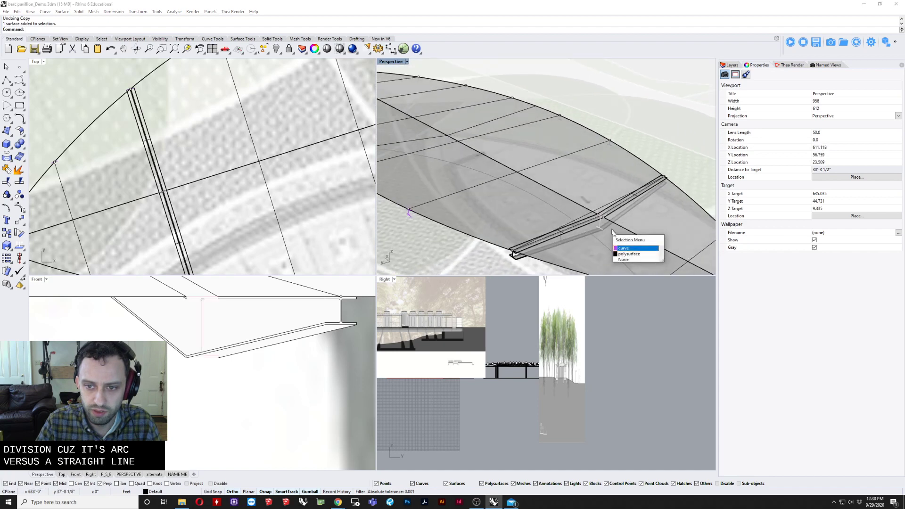
left_click(625, 248)
scroll(638, 185, "down", 2)
right_click_drag(638, 185, 622, 175)
type("CO")
key("Return")
left_click(613, 196)
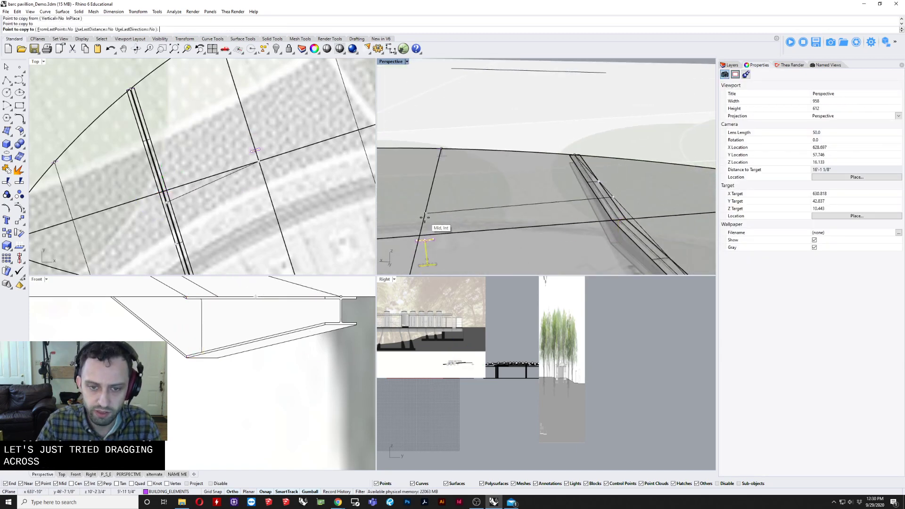
key("Return")
Move the copied middle profile vertically so its top flange meets the roof at the central spine line.
right_click_drag(425, 217, 428, 195)
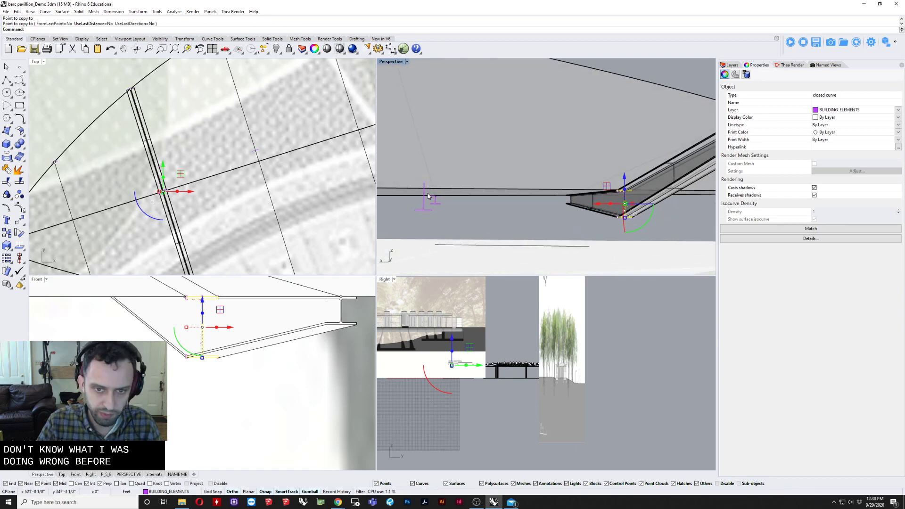
left_click(420, 210)
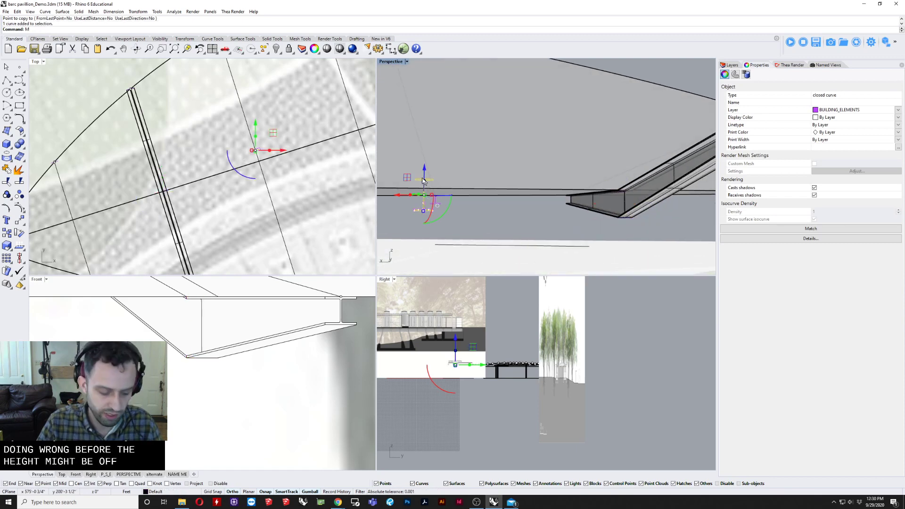
type("M")
key("Return")
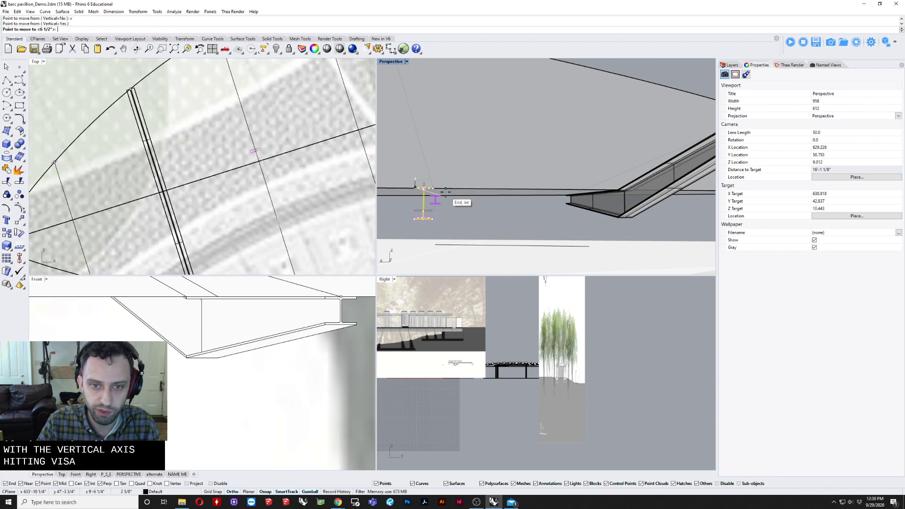
scroll(447, 184, "up", 2)
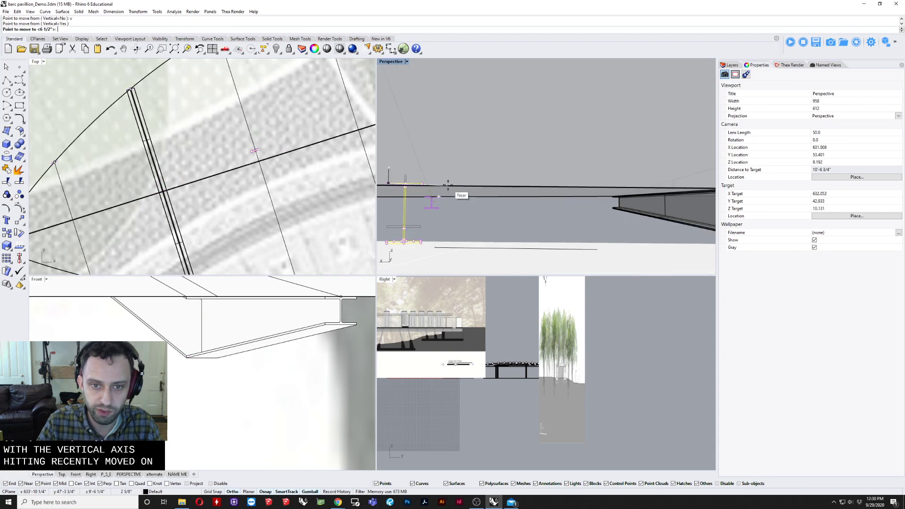
left_click(664, 193)
left_click(485, 226)
Try to loft the three profile curves along the second rib line using the Straight sections style.
scroll(464, 213, "down", 5)
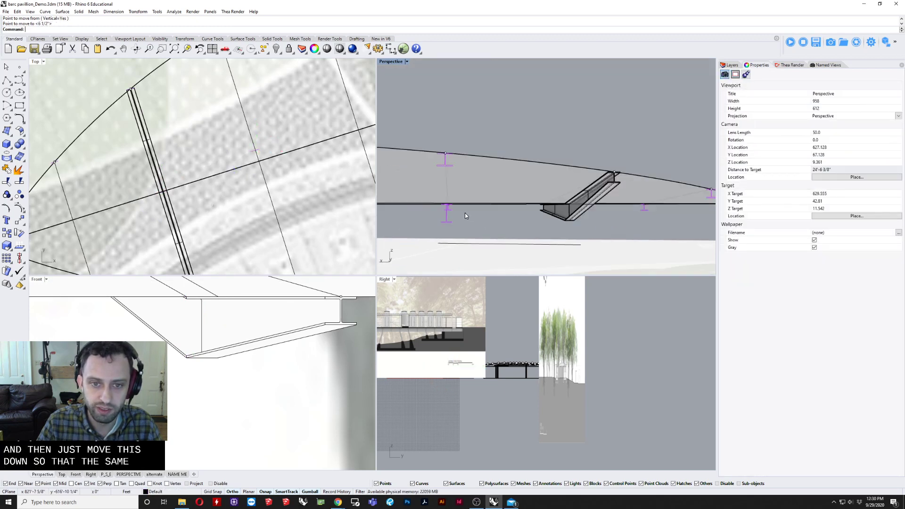
left_click(444, 211)
left_click(444, 167, "shift")
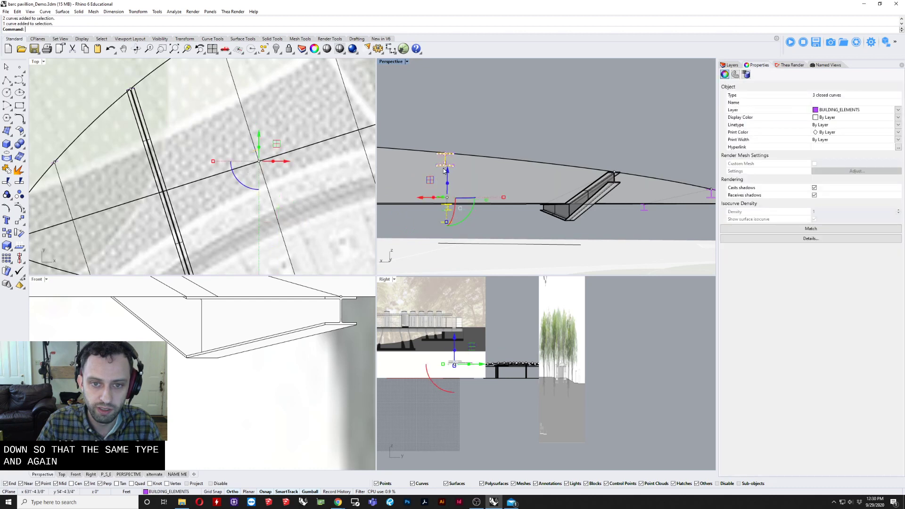
key("Return")
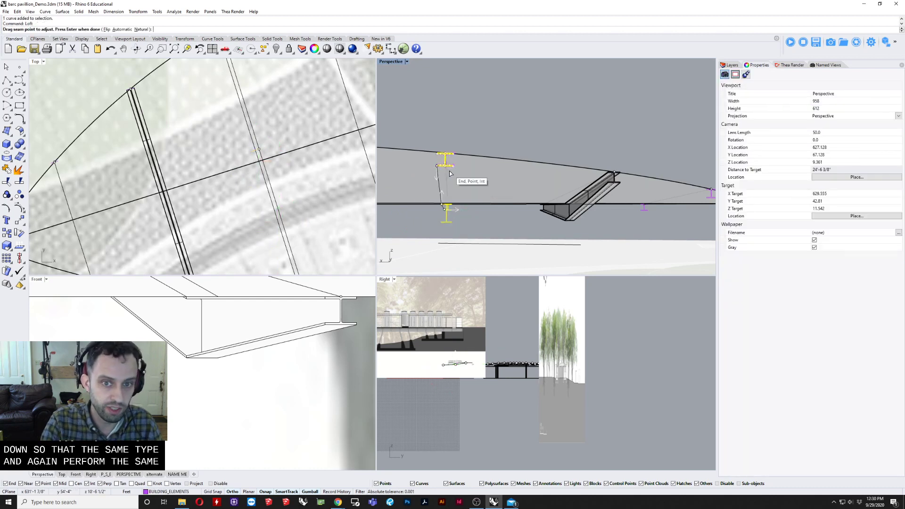
key("Return")
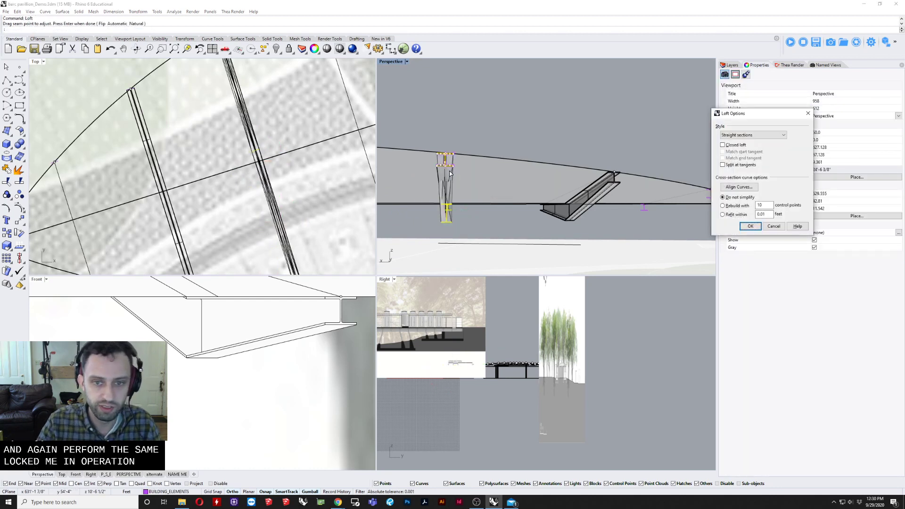
left_click(773, 226)
key("Return")
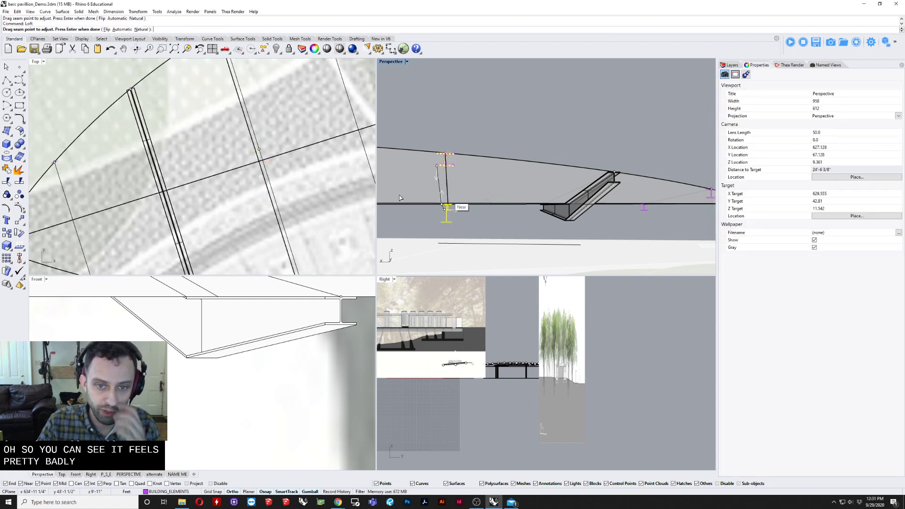
right_click_drag(400, 196, 605, 193)
key("Escape")
Examine the roof outline, its rib lines and the single beam against the site plan in perspective and plan.
scroll(605, 194, "down", 6)
right_click_drag(521, 182, 533, 143)
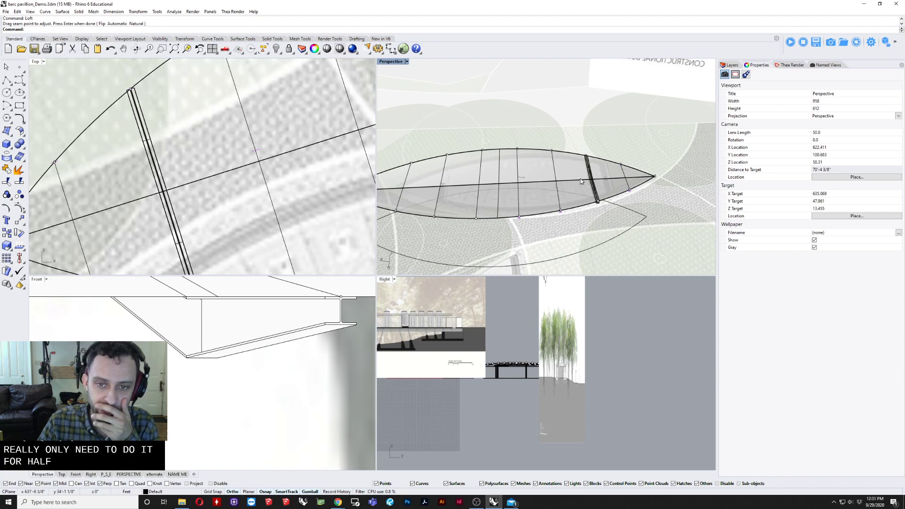
right_click_drag(552, 187, 523, 167)
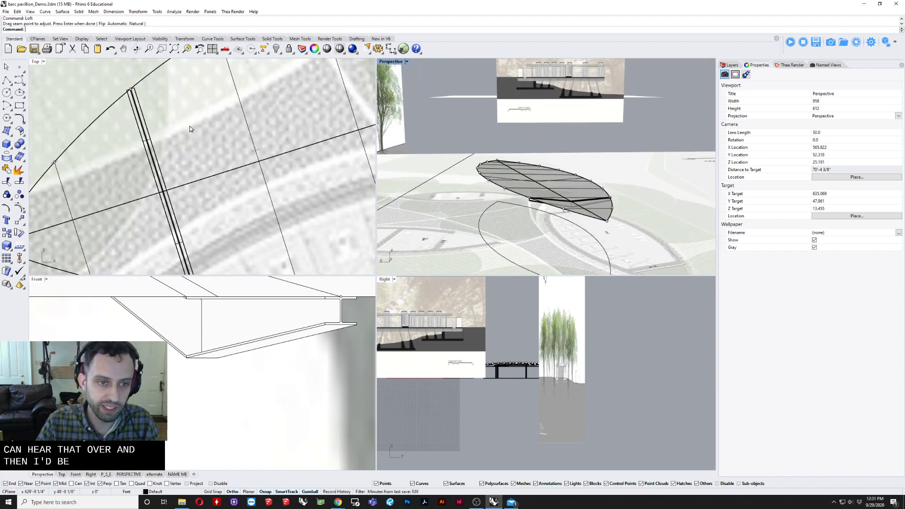
scroll(190, 126, "down", 10)
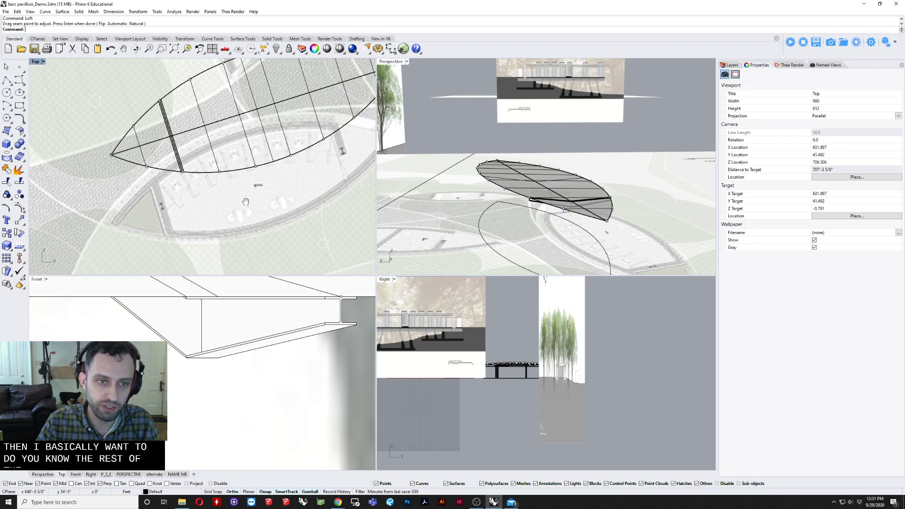
scroll(255, 208, "down", 5)
scroll(259, 154, "up", 5)
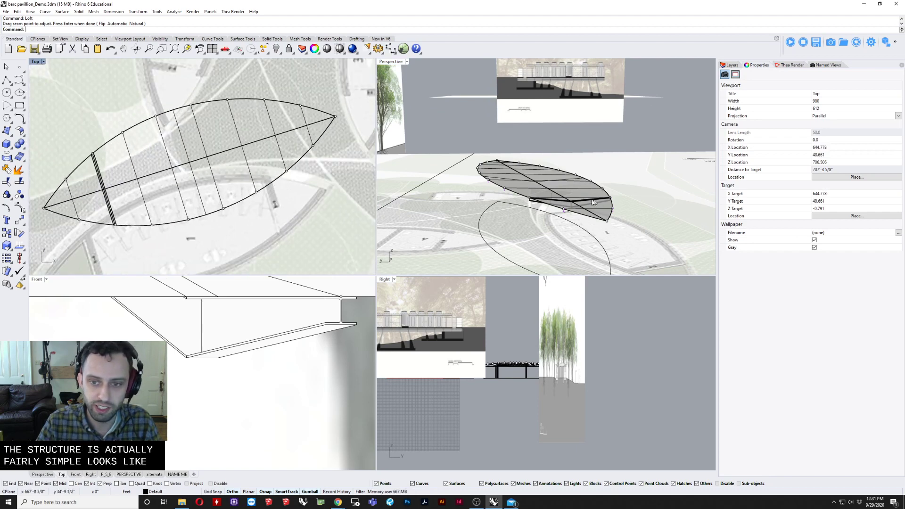
right_click_drag(593, 202, 521, 144)
right_click_drag(506, 208, 484, 213)
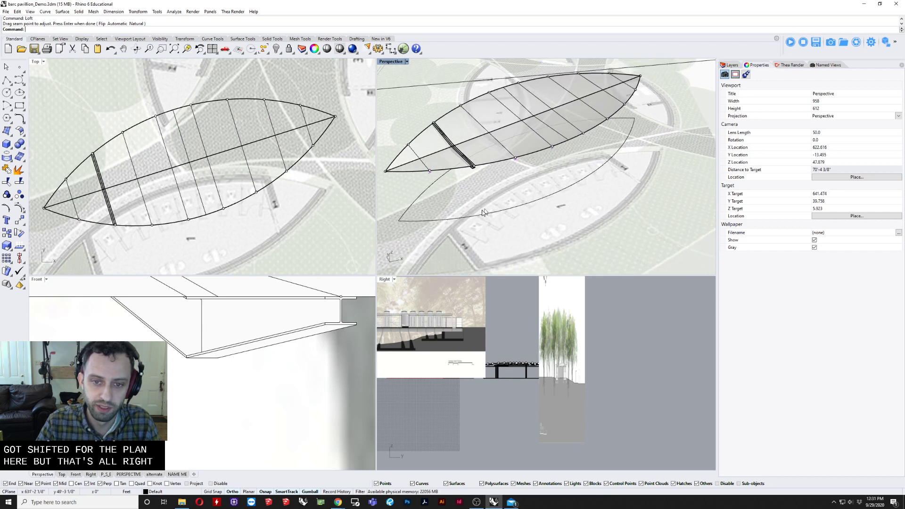
scroll(485, 213, "up", 5)
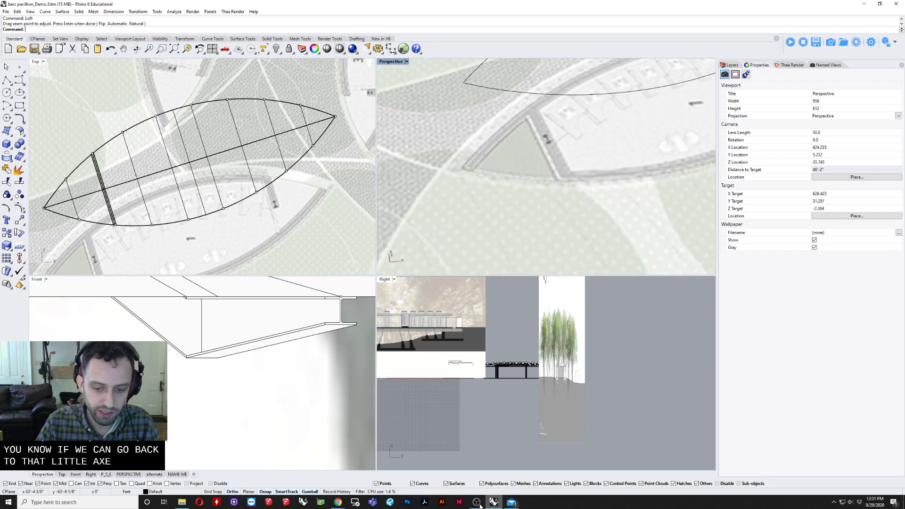
Switch to Chrome to study the Nantou Public Toilet roof-structure diagram, and return to the roof model in Rhino.
mouse_move(342, 504)
left_click(394, 468)
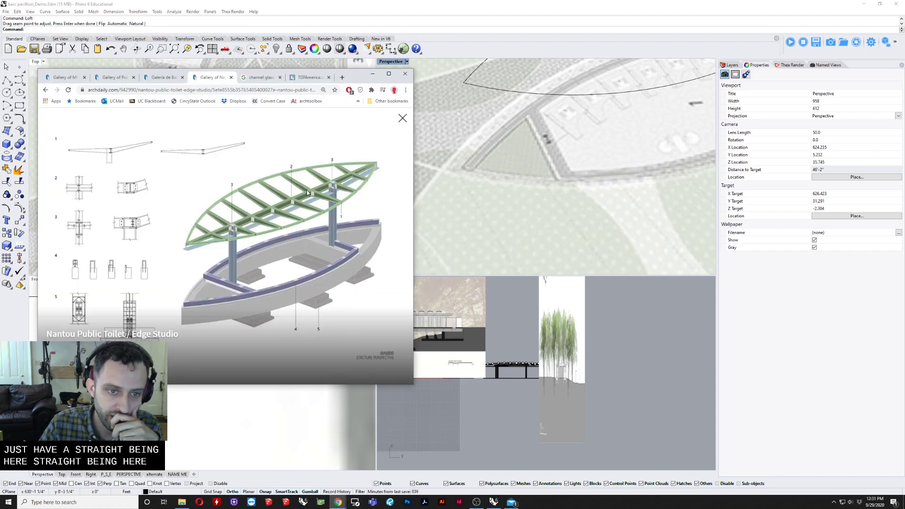
scroll(630, 140, "down", 6)
right_click_drag(612, 128, 543, 191, "shift")
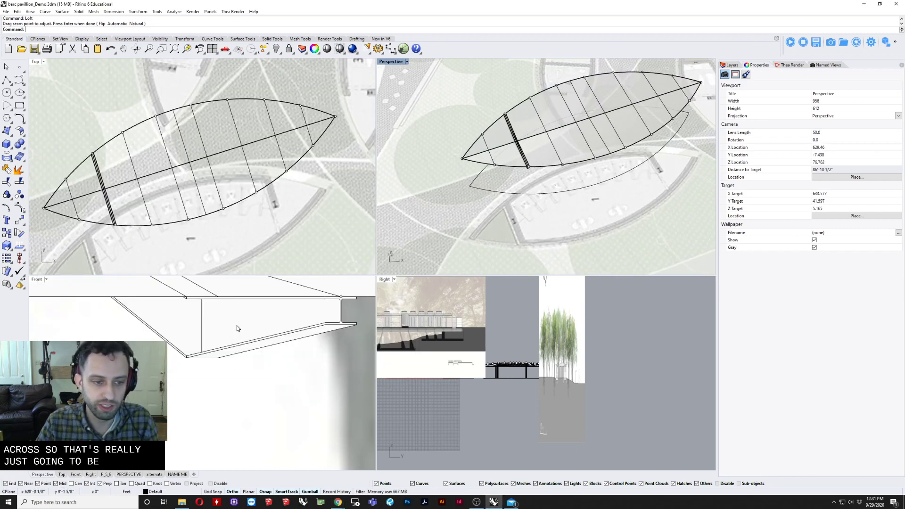
Copy the middle I-beam profile from the rib and spine intersection to the pointed end of the roof outline.
scroll(527, 120, "up", 5)
right_click_drag(527, 121, 528, 151)
scroll(562, 172, "up", 5)
left_click(525, 160)
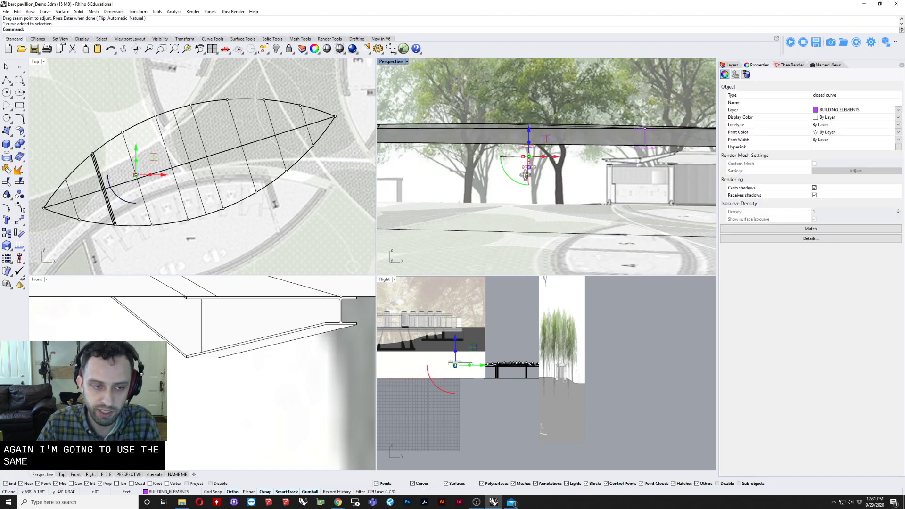
scroll(528, 151, "up", 4)
scroll(93, 180, "up", 10)
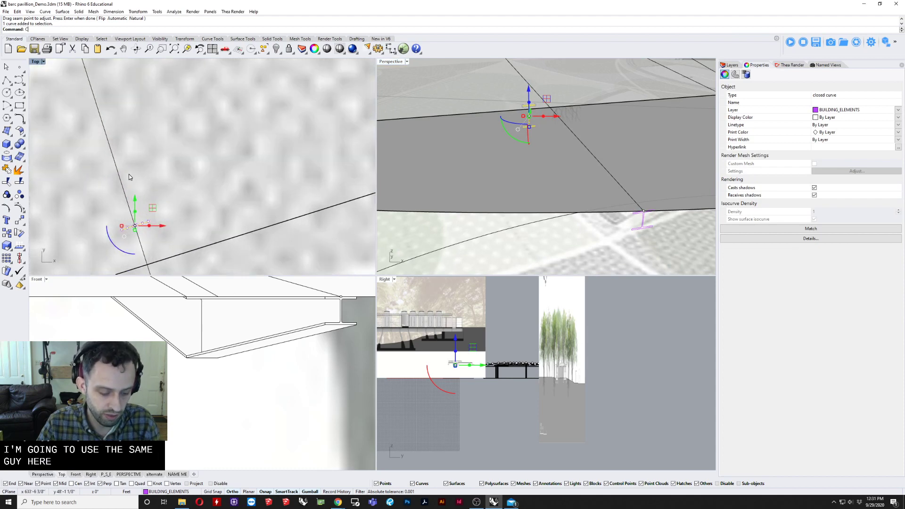
type("co")
key("Return")
scroll(129, 174, "up", 3)
right_click_drag(115, 222, 159, 88)
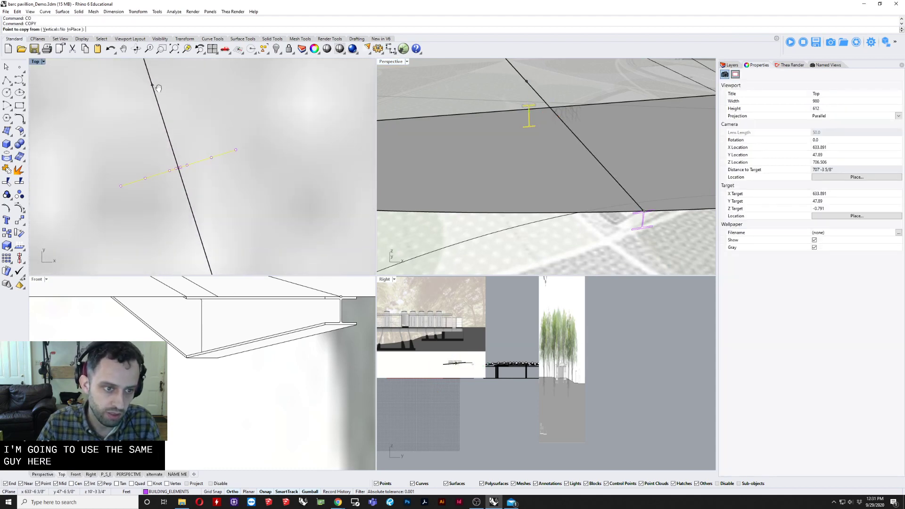
scroll(176, 168, "up", 3)
left_click(180, 166)
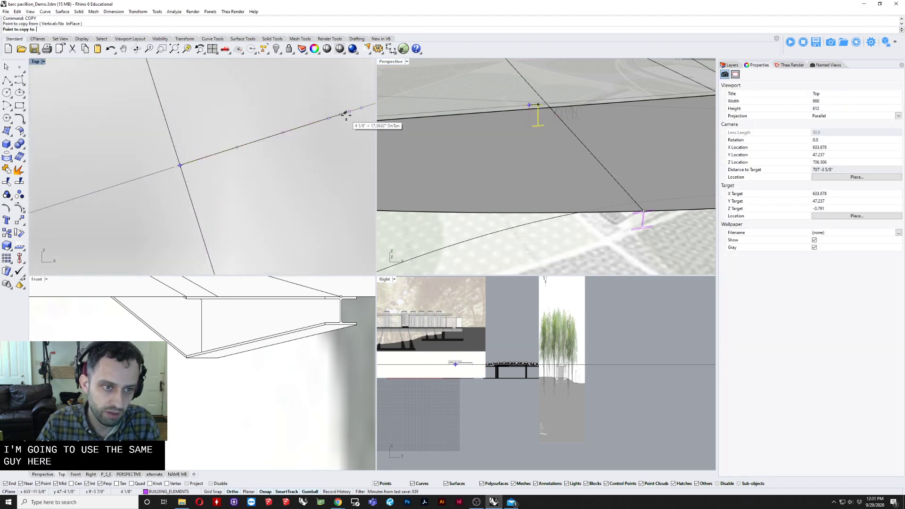
scroll(351, 117, "up", 8)
left_click(318, 141)
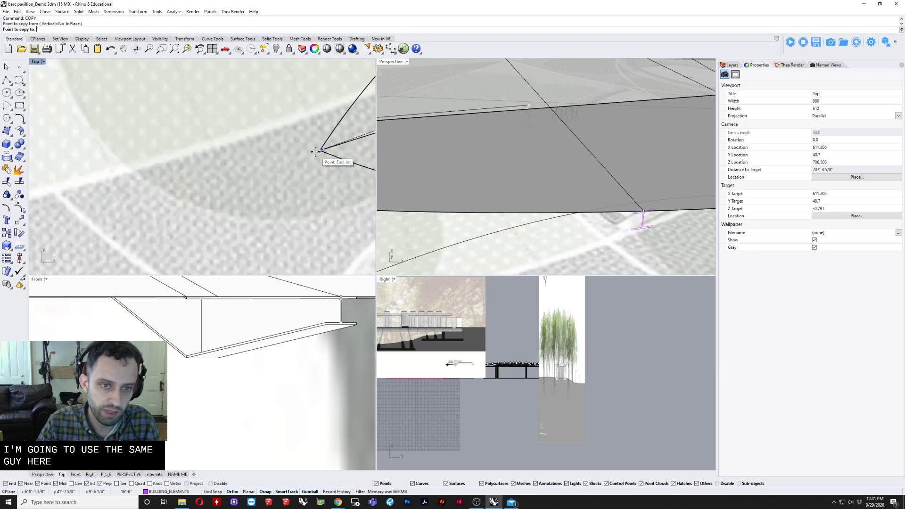
key("Return")
Rotate the profile copied to the roof's tip 90 degrees in plan so it faces along the central spine.
scroll(457, 132, "down", 10)
right_click_drag(497, 112, 483, 240)
left_click(538, 193)
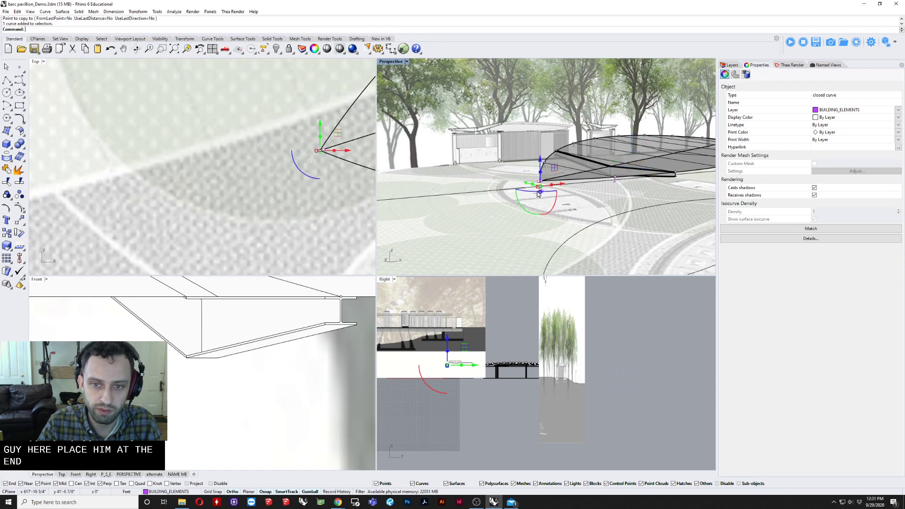
right_click_drag(317, 115, 263, 151)
left_click_drag(273, 219, 256, 160)
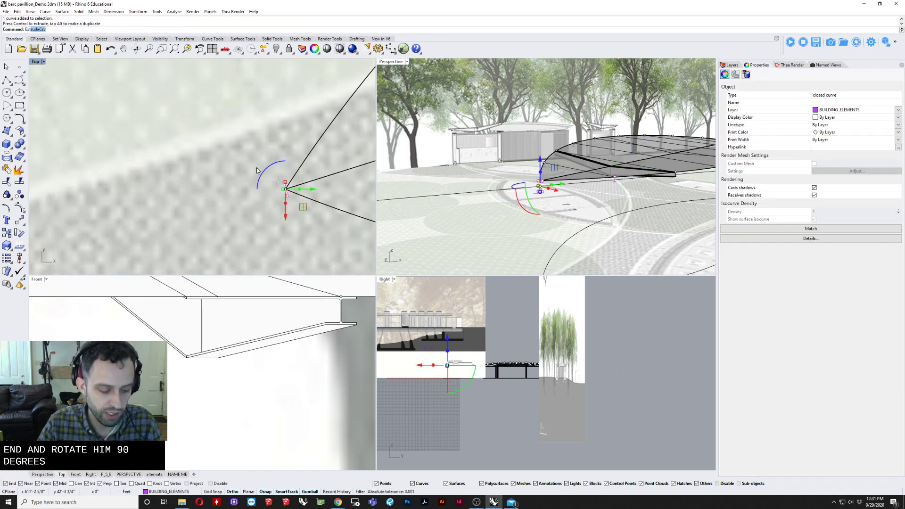
Extrude the rotated profile as a solid along the central spine to the roof's opposite tip.
key("Return")
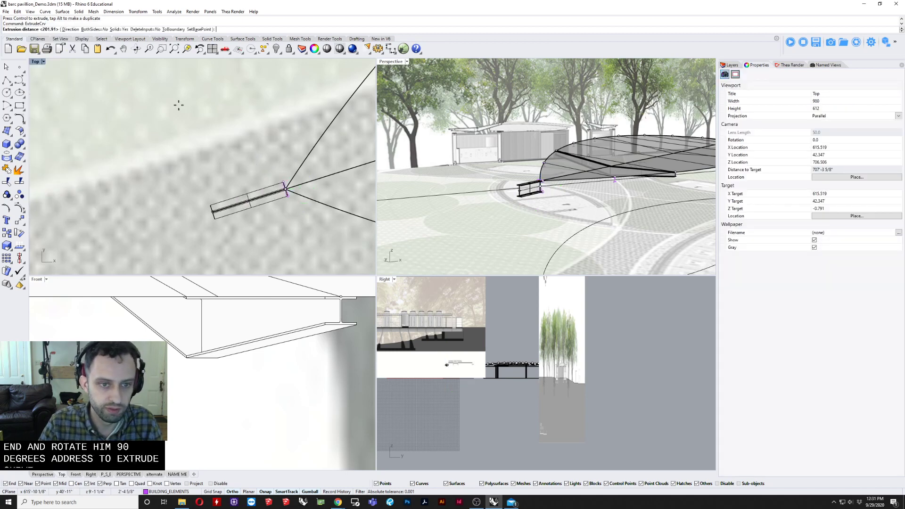
scroll(174, 186, "down", 3)
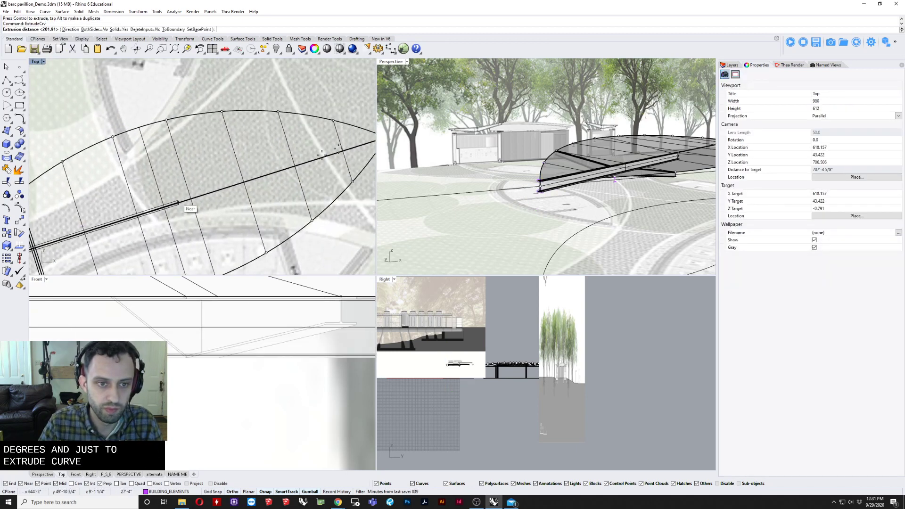
left_click(480, 157)
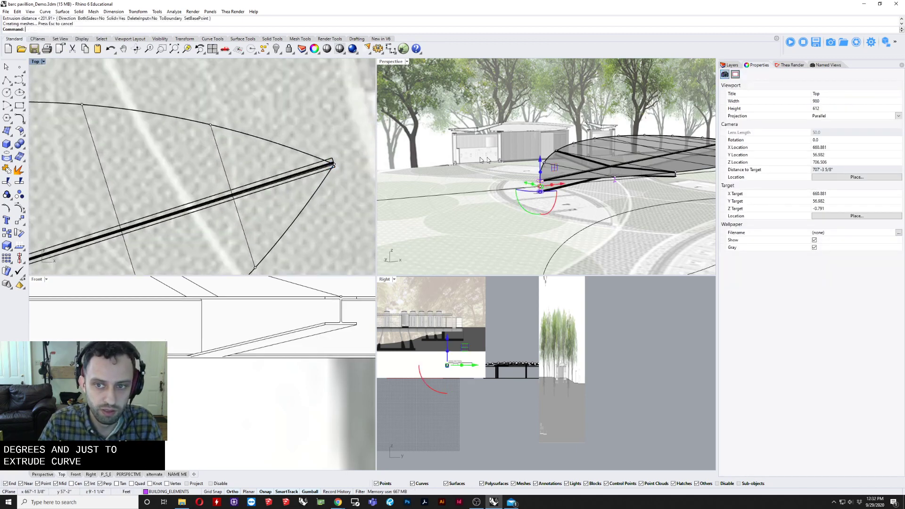
right_click_drag(489, 178, 483, 104)
left_click(444, 89)
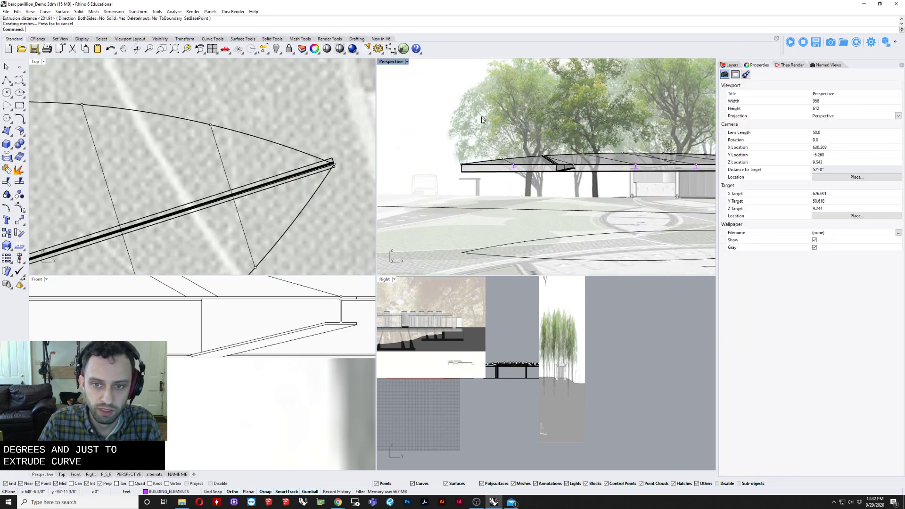
right_click_drag(438, 83, 411, 151)
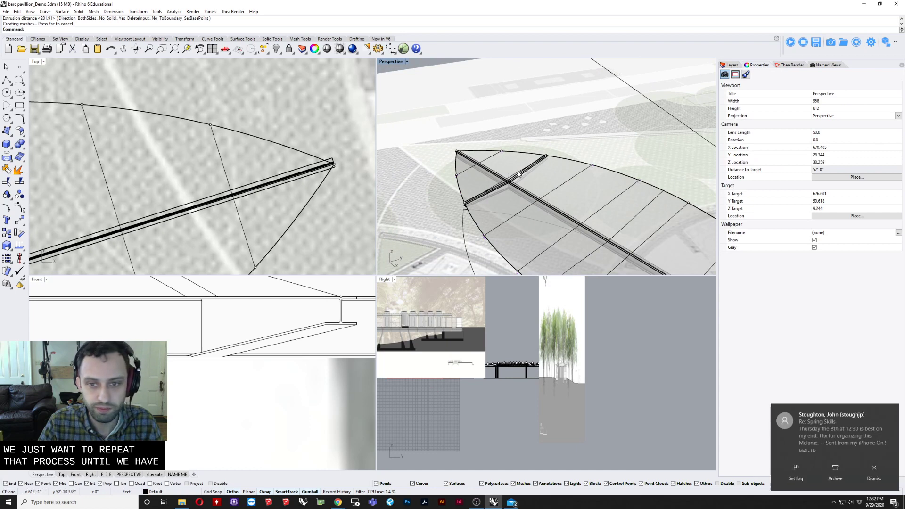
Switch to Chrome to study the Nantou Public Toilet structure diagram and the construction detail of the roof surfaces.
right_click_drag(518, 171, 613, 160)
left_click(597, 172)
scroll(612, 163, "up", 10)
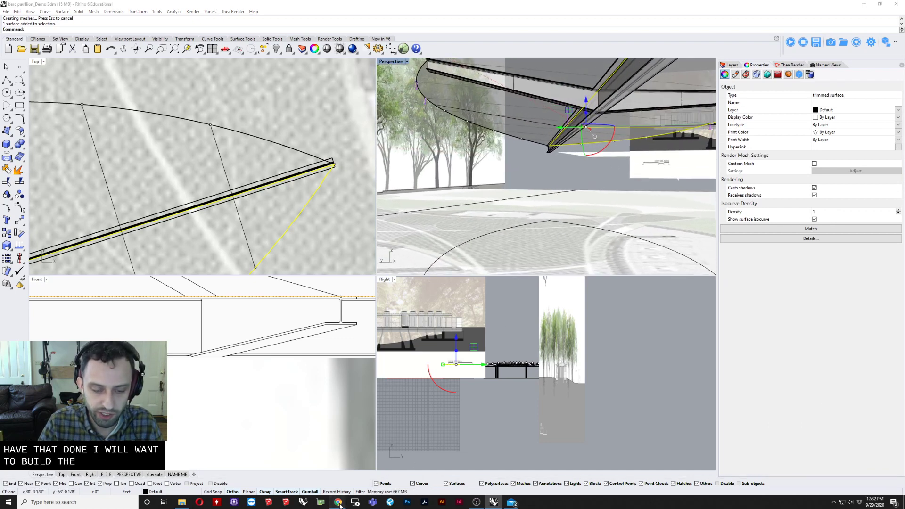
mouse_move(339, 504)
left_click(373, 464)
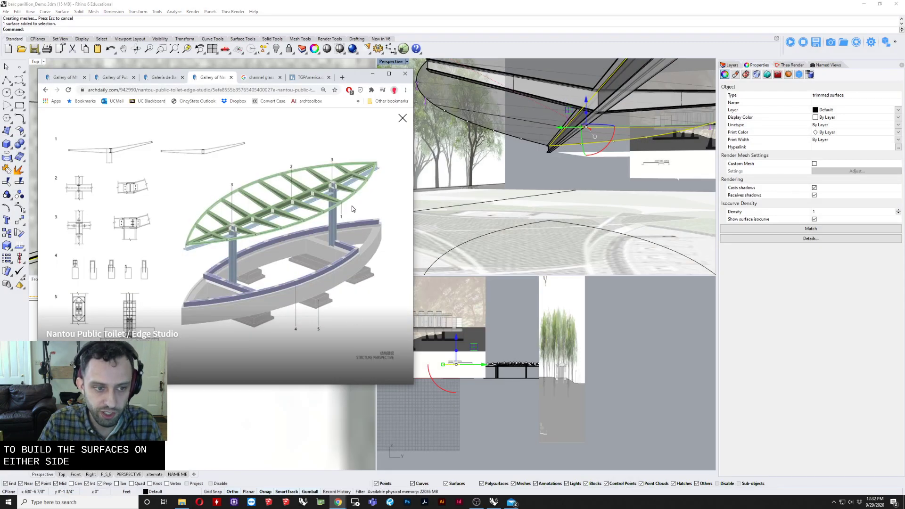
key("Right")
key("Right")
key("Left")
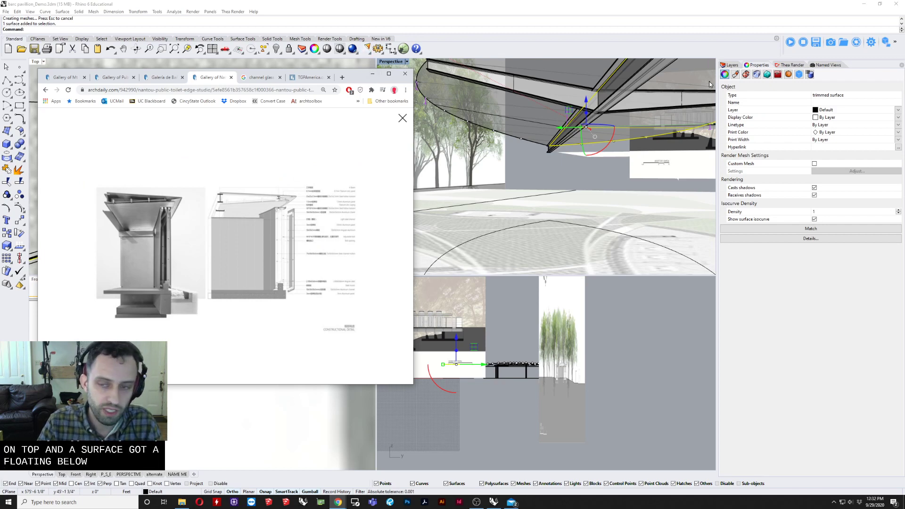
Return to Rhino and examine how the roof surfaces meet the spine beam and the cross beam.
right_click_drag(710, 84, 595, 133)
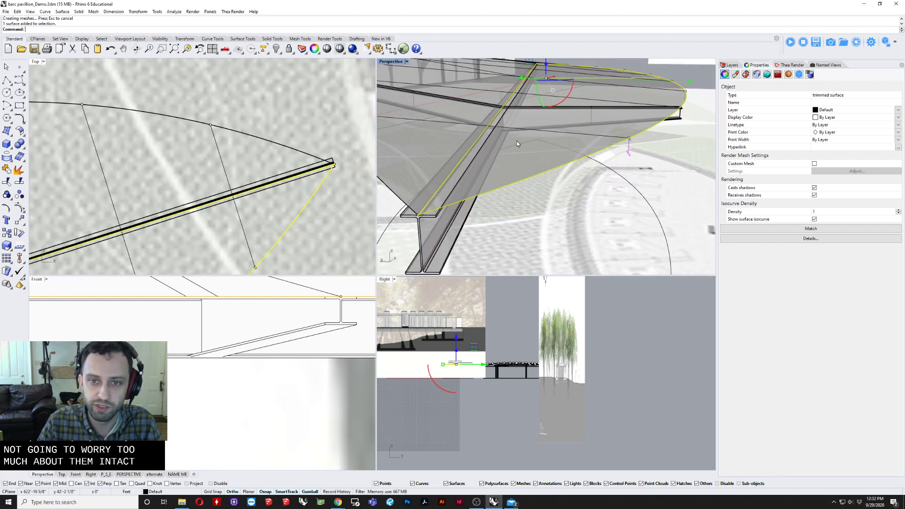
scroll(516, 141, "down", 6)
right_click_drag(517, 152, 512, 136)
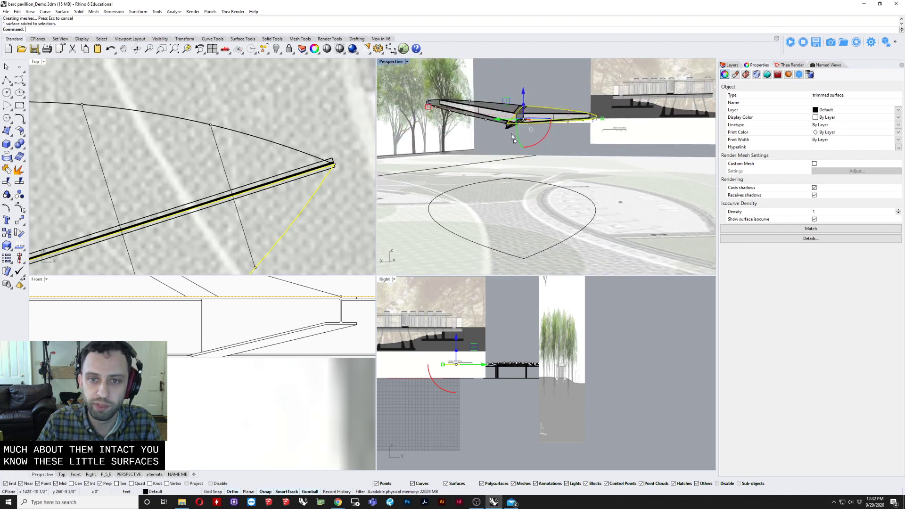
left_click(491, 107)
scroll(491, 108, "up", 4)
right_click_drag(491, 108, 450, 161)
key("Escape")
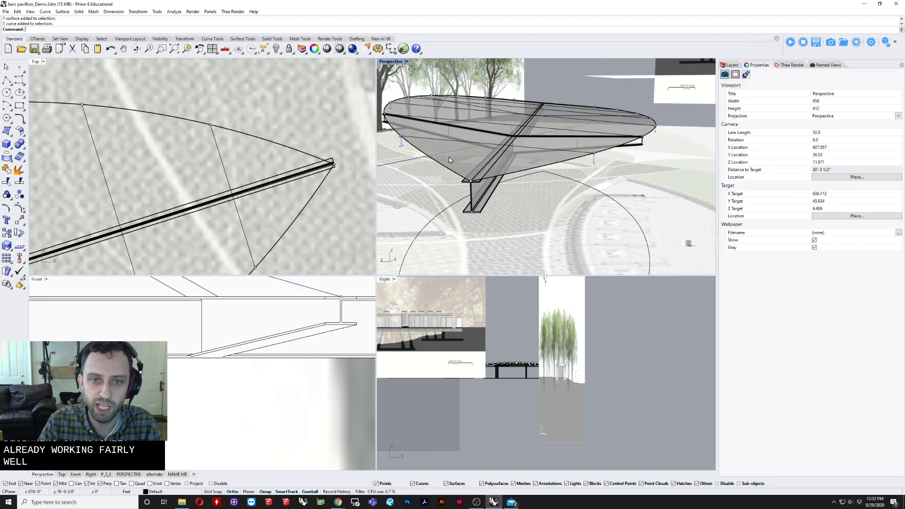
Try the Shaded display mode in the Perspective viewport, and set it to Rendered.
left_click(384, 63)
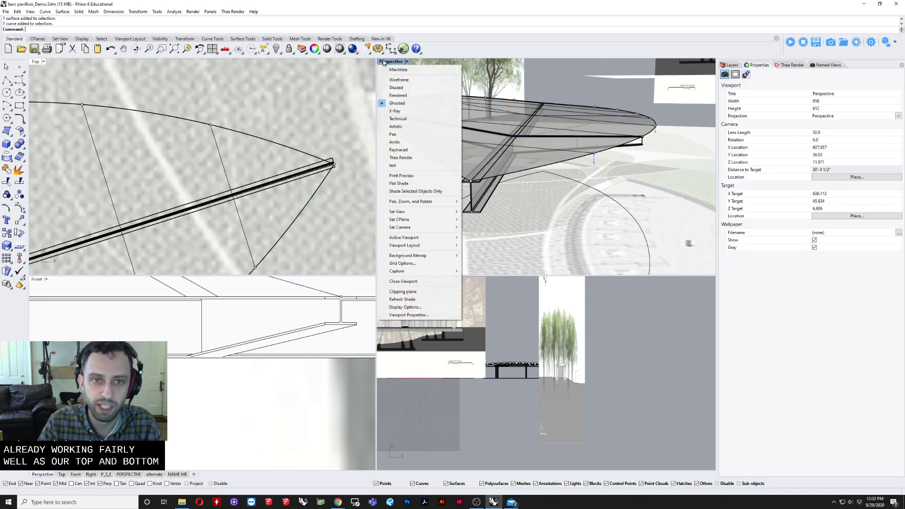
left_click(402, 88)
mouse_move(424, 108)
right_mouse_down()
mouse_move(468, 120)
mouse_move(413, 84)
right_mouse_up()
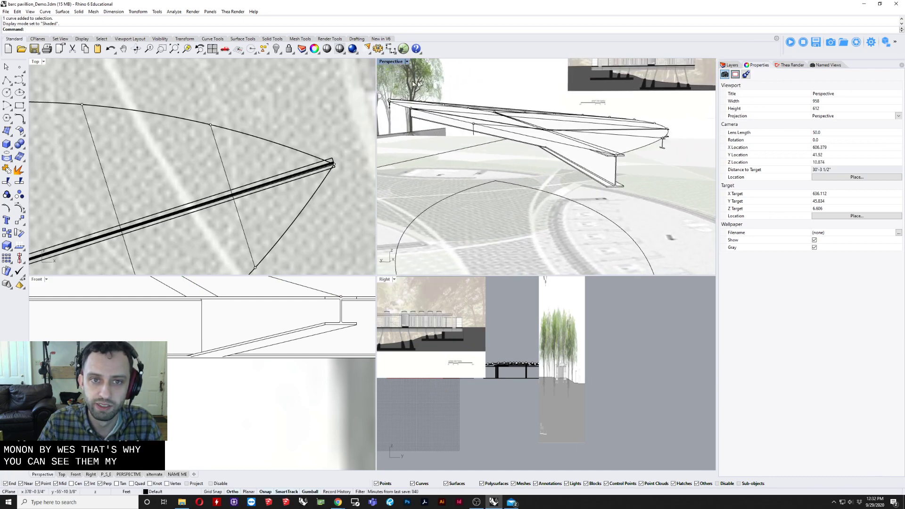
left_click(393, 62)
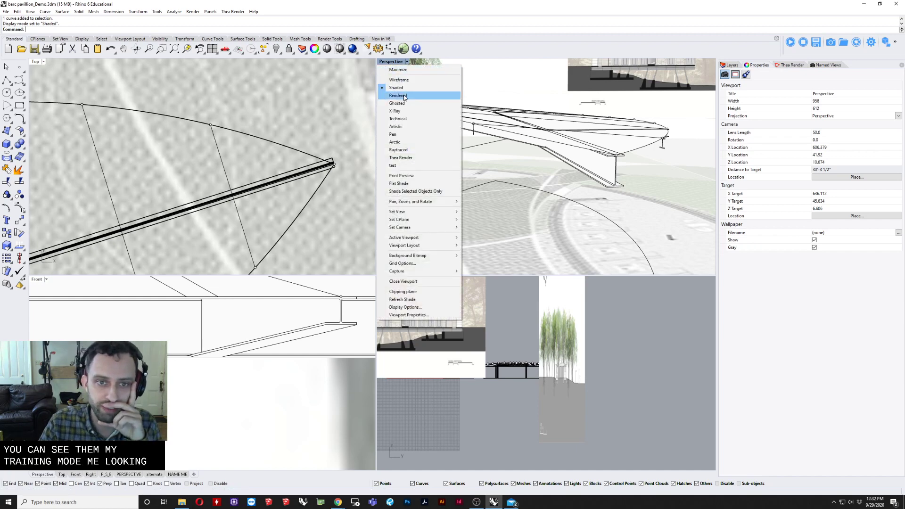
left_click(398, 96)
right_click_drag(472, 113, 552, 113)
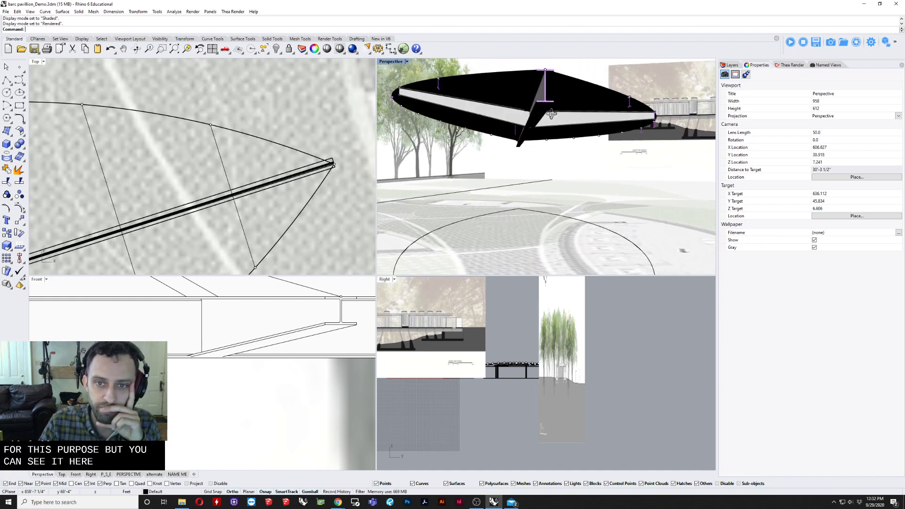
Copy both top roof surfaces vertically down from the spine beam's top flange to its bottom flange, with Vertical set to Yes.
left_click(556, 85)
left_click(522, 87, "shift")
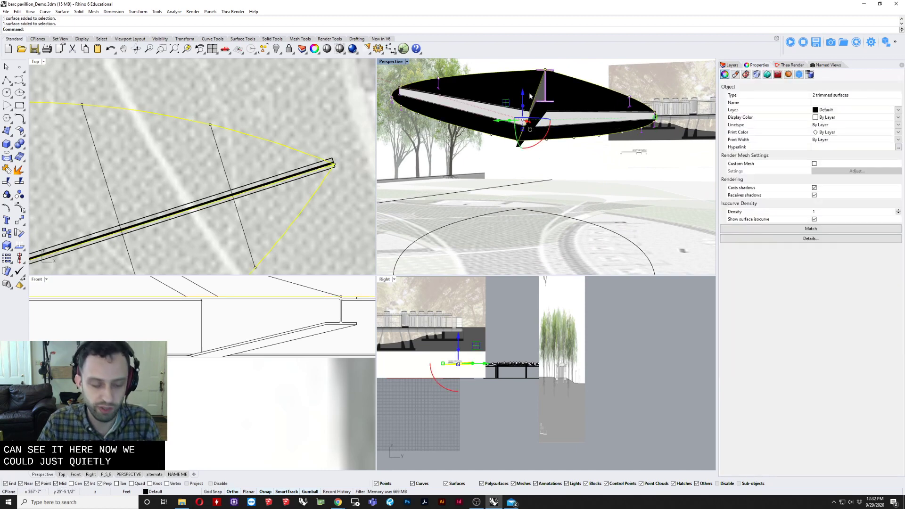
type("CO")
key("Return")
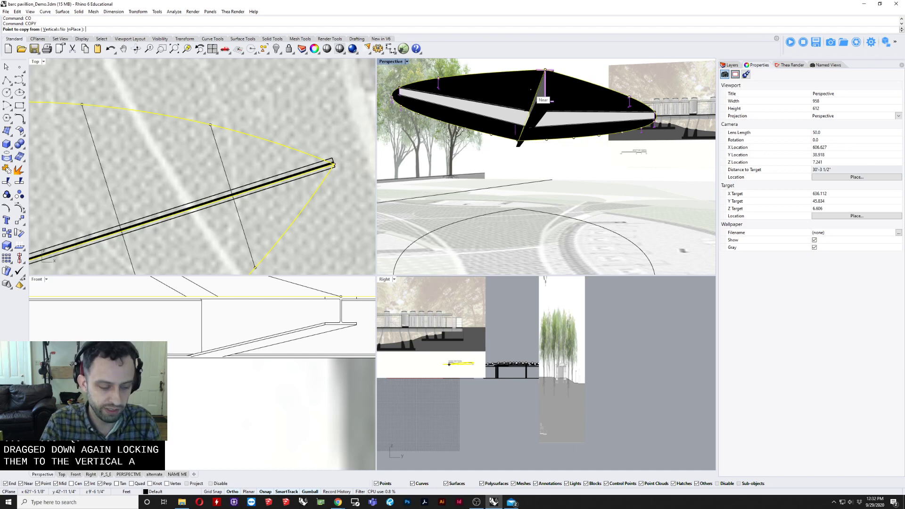
scroll(529, 90, "up", 2)
right_click_drag(549, 93, 554, 129, "shift")
left_click(578, 191)
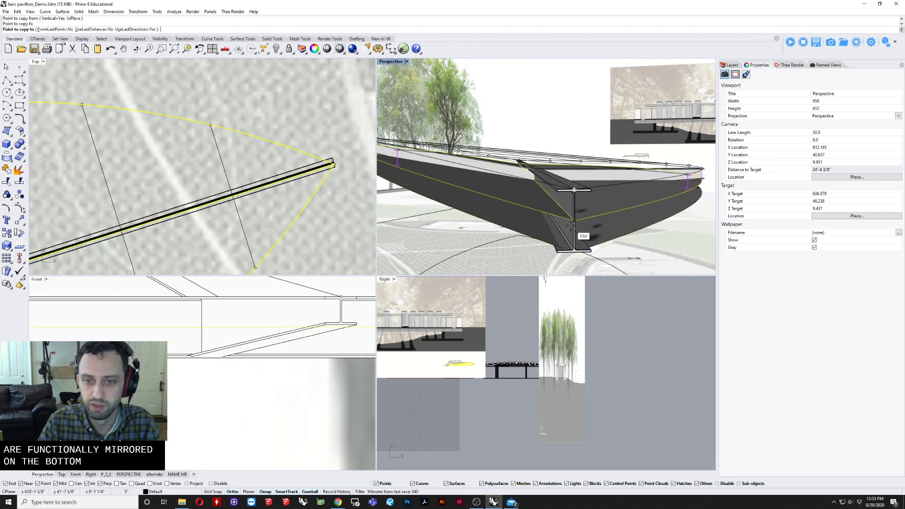
left_click(574, 254)
right_click_drag(574, 250, 558, 219)
Examine the two copied lower roof surfaces against the tapered cross beam in perspective and elevation.
right_click_drag(559, 221, 567, 222)
left_click(566, 211)
left_click(490, 206, "shift")
right_click_drag(490, 206, 510, 207)
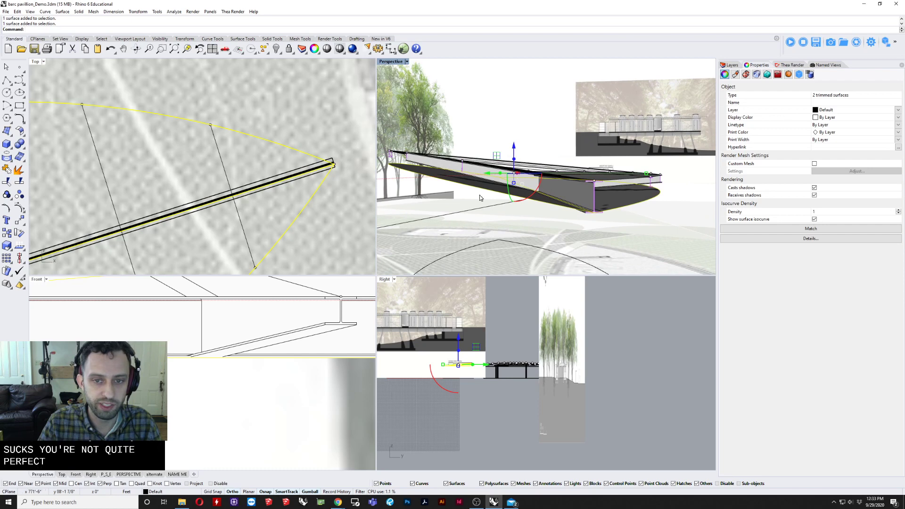
left_click(454, 181)
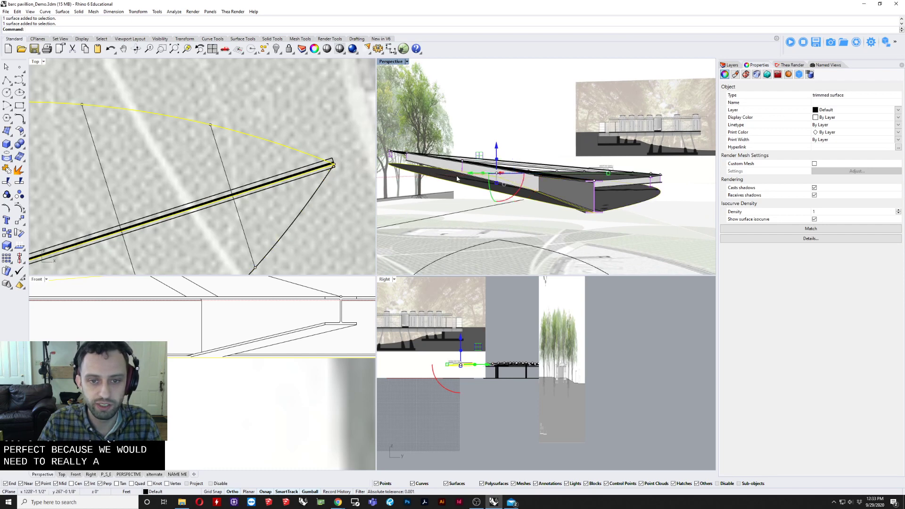
right_click_drag(456, 179, 427, 155)
scroll(196, 351, "down", 5)
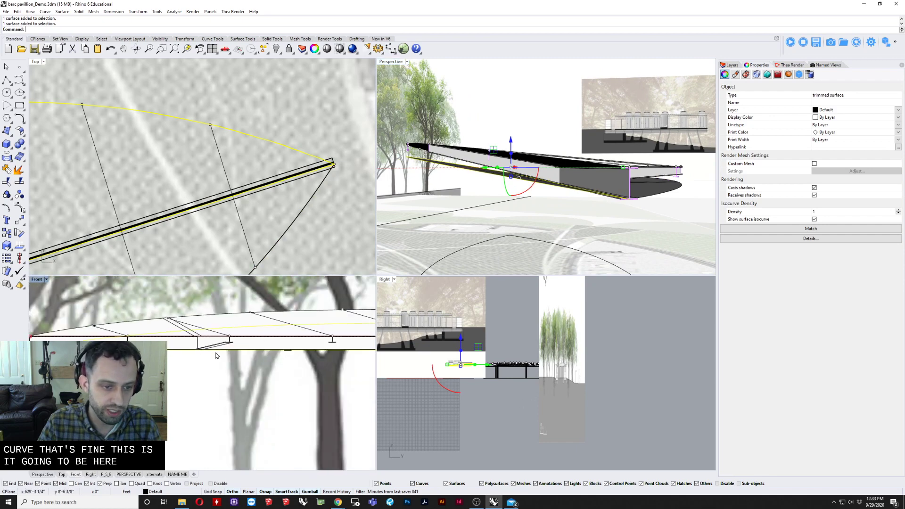
scroll(448, 371, "down", 2)
scroll(448, 371, "up", 4)
scroll(455, 361, "up", 5)
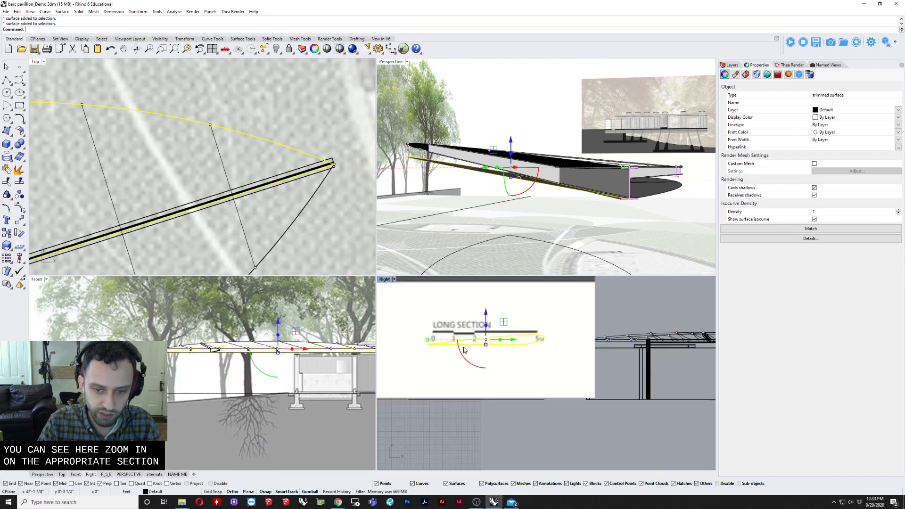
Clear the selection and turn off the Drawing Imports layer to hide the reference drawings.
left_click(562, 329)
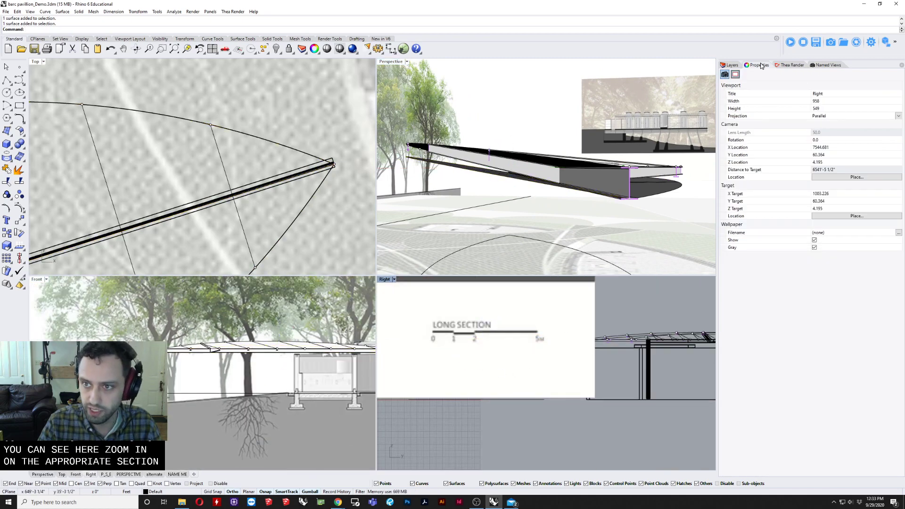
left_click(733, 64)
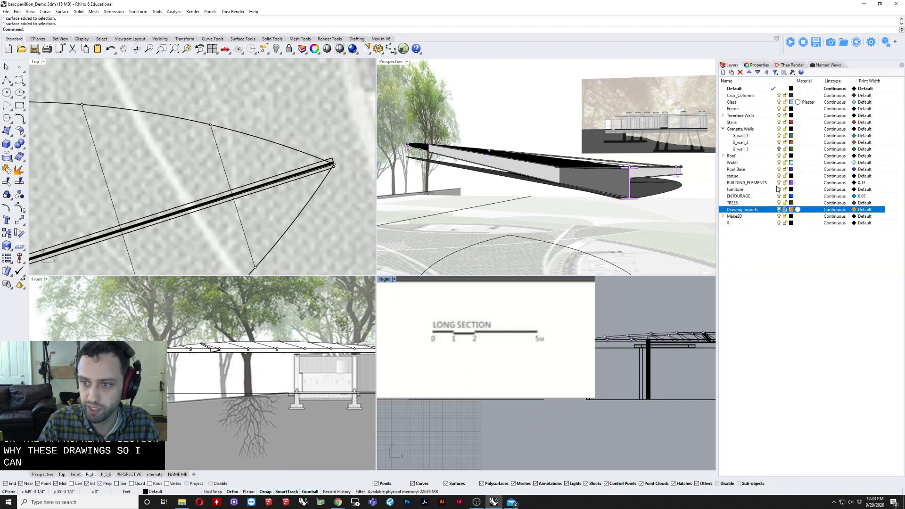
left_click(779, 210)
scroll(465, 425, "up", 3)
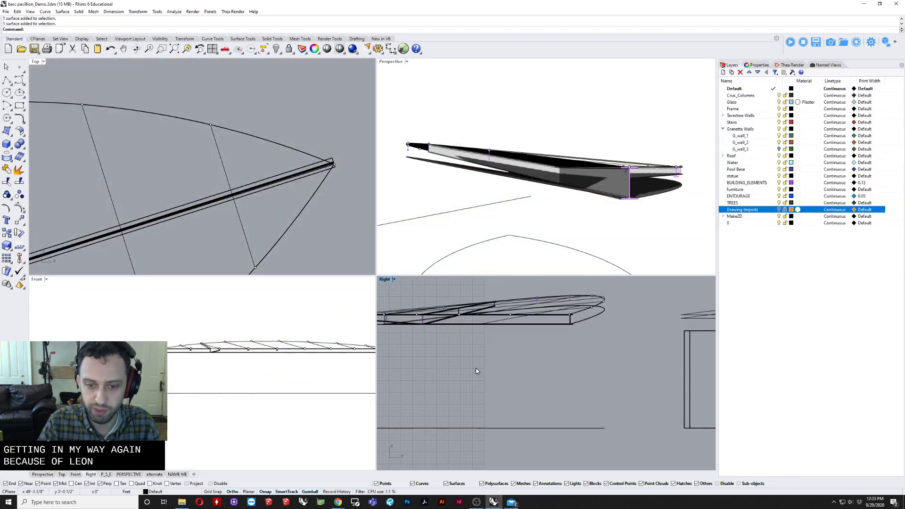
Set the Right viewport to Shaded display and frame the tapered beam's underside in it.
left_click(384, 279)
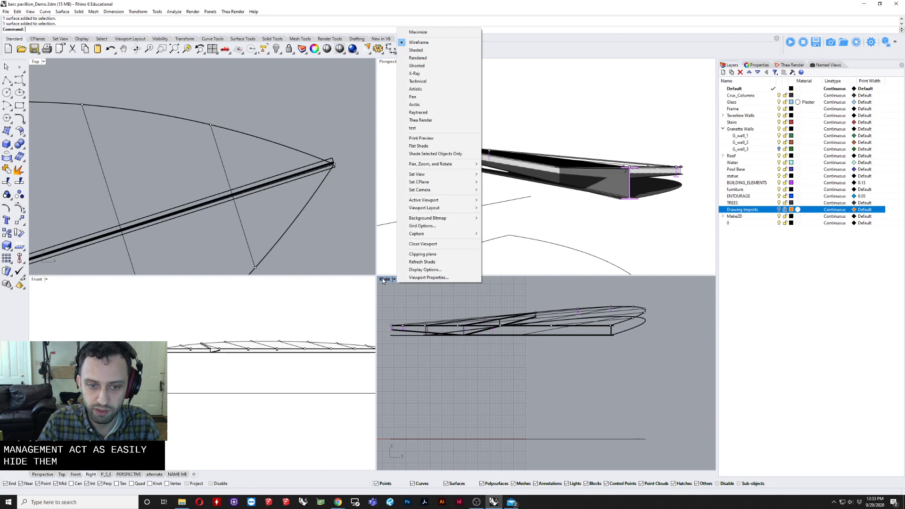
left_click(447, 49)
scroll(422, 343, "up", 2)
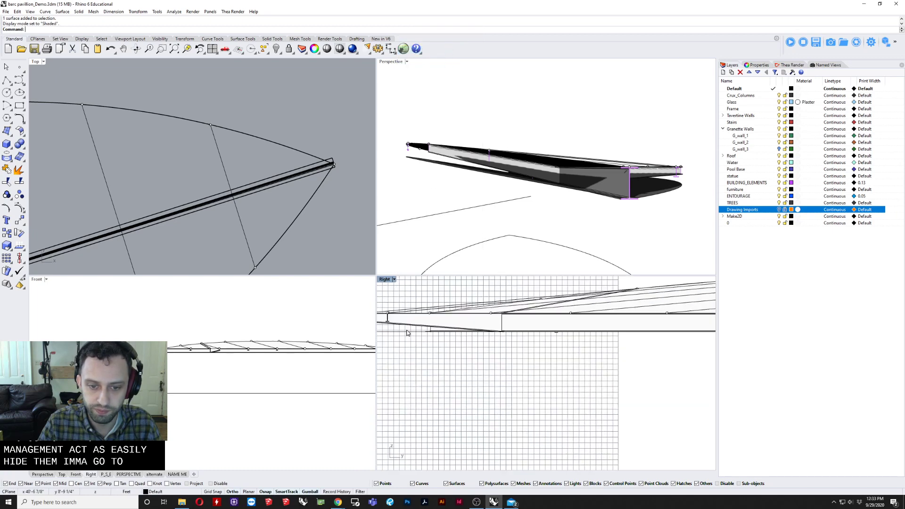
left_click(408, 330)
scroll(493, 329, "down", 2)
right_click_drag(568, 326, 448, 334)
left_click(595, 341)
scroll(591, 347, "down", 8)
scroll(472, 352, "up", 8)
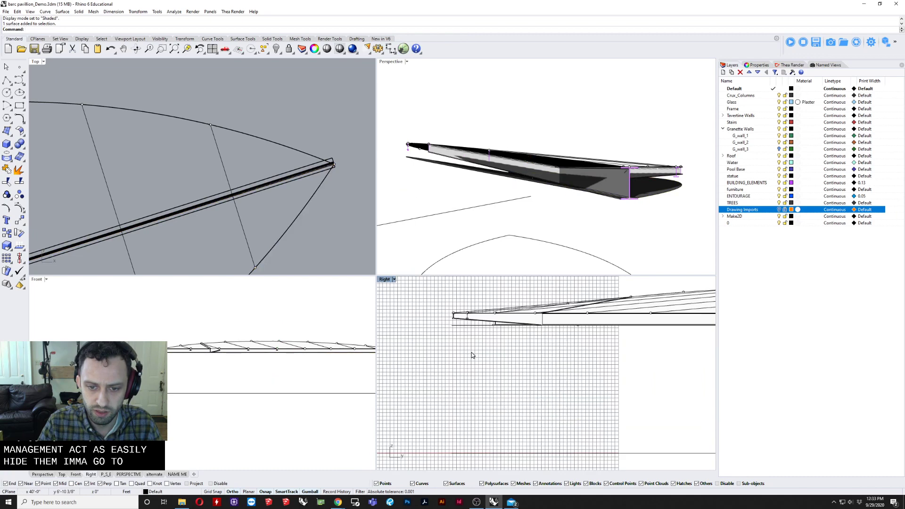
Undo the layer visibility change so the reference drawings are shown again.
right_click_drag(478, 167, 431, 175)
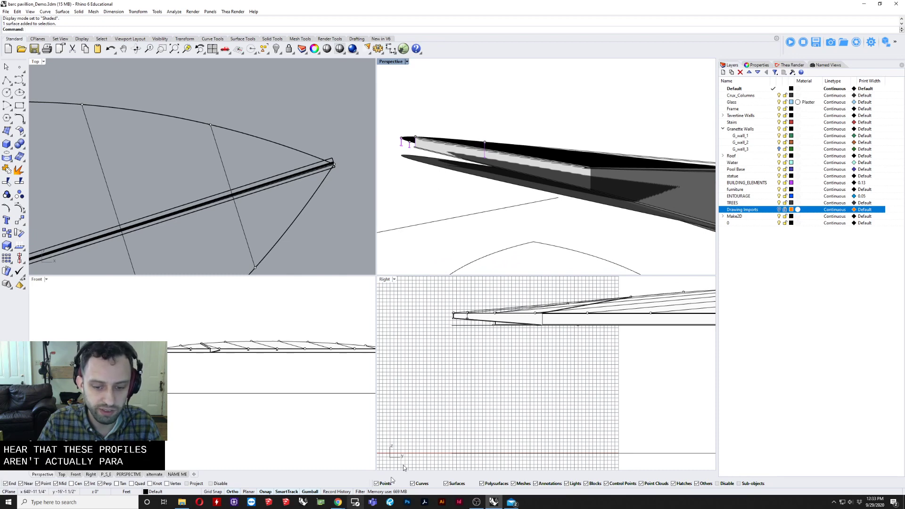
left_click(431, 162)
key("Home")
key("Home")
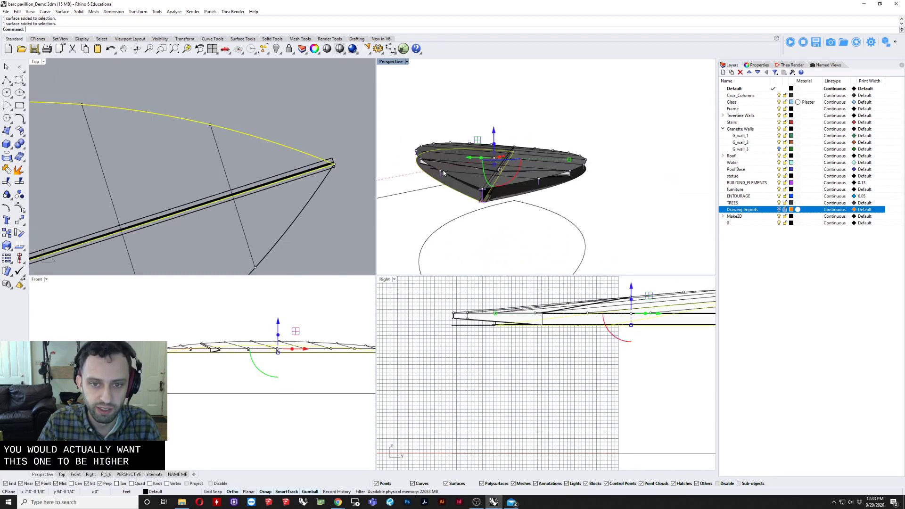
key("ctrl+z")
Copy the roof's curved edge vertically down from the spine beam's top flange to its bottom flange, with Vertical set to Yes.
left_click(435, 169)
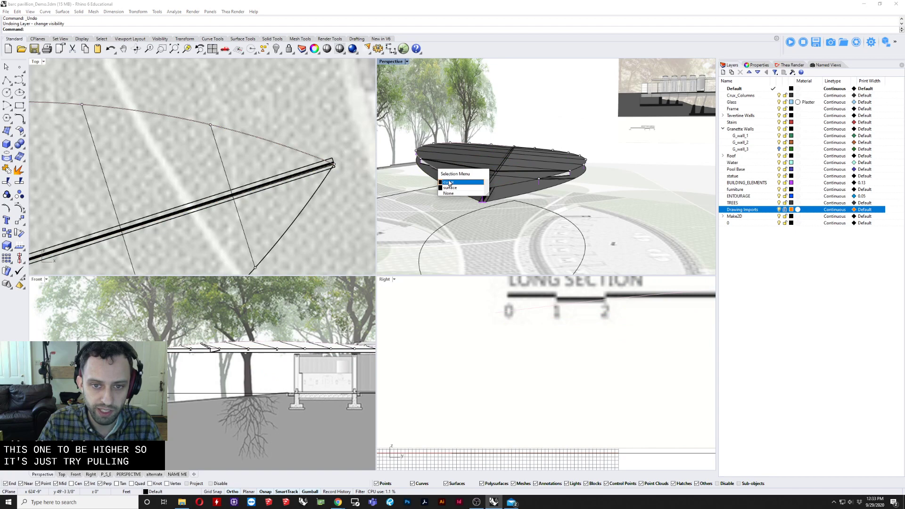
left_click(449, 182)
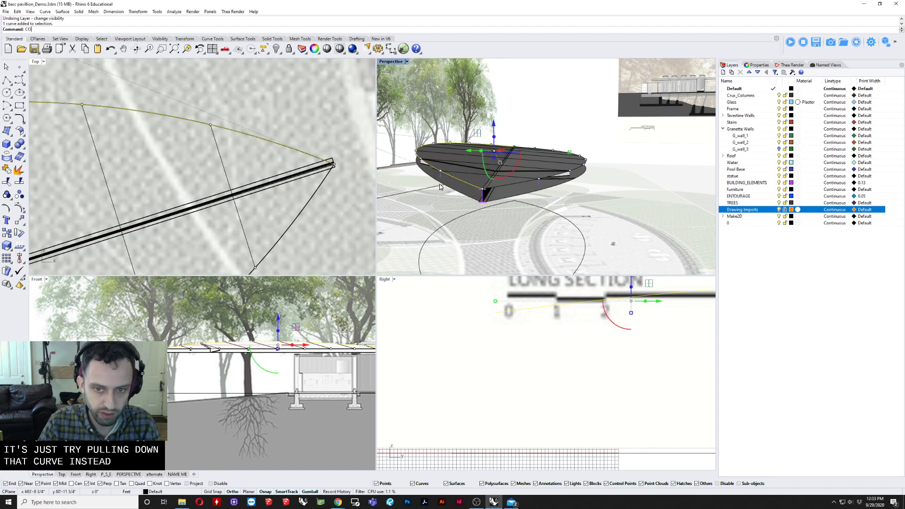
type("CO")
key("Return")
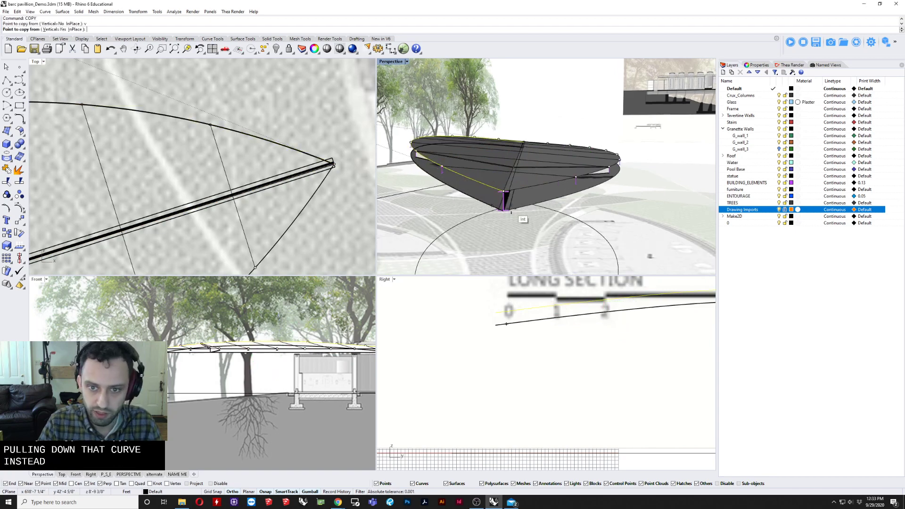
scroll(511, 207, "up", 5)
left_click(487, 156)
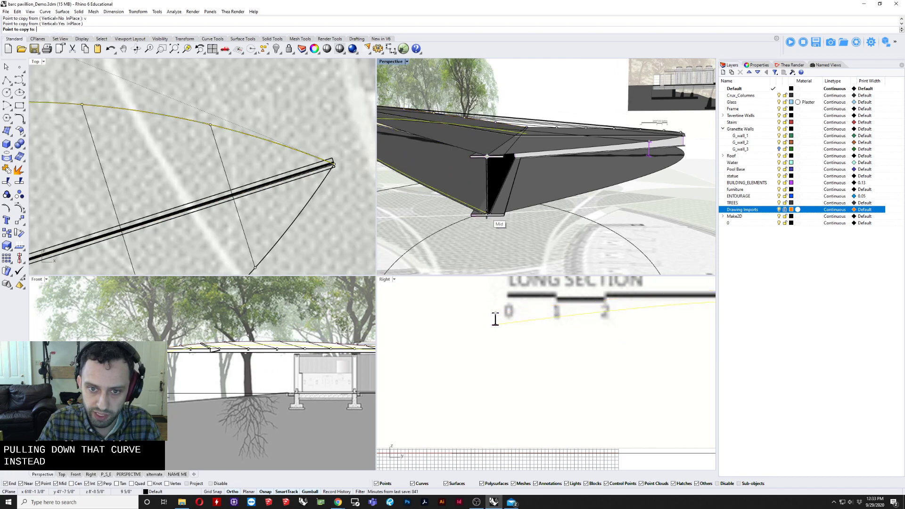
left_click(495, 317)
key("Return")
scroll(436, 181, "down", 5)
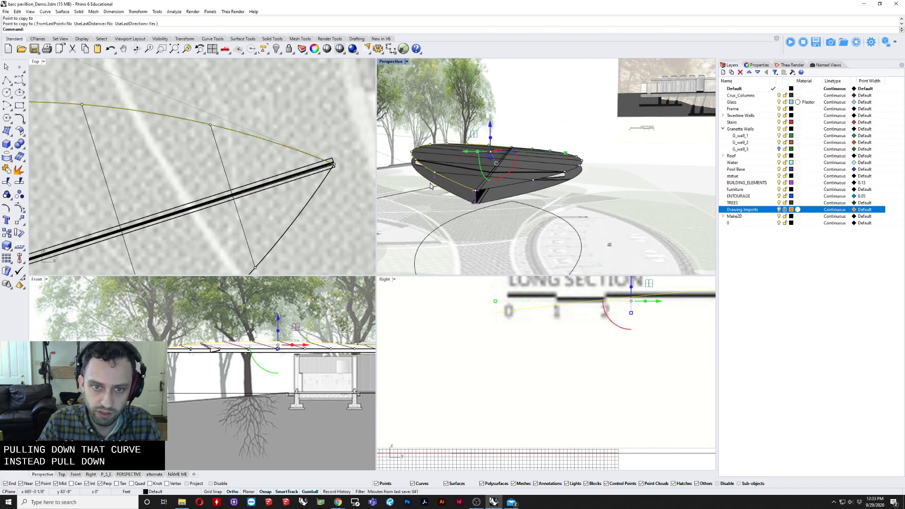
Raise the middle control point of the copied lower edge curve slightly to tilt the curve up toward the tapered beam's underside.
left_click(430, 185)
left_click(467, 203)
right_click_drag(467, 203, 587, 185)
left_click(458, 144)
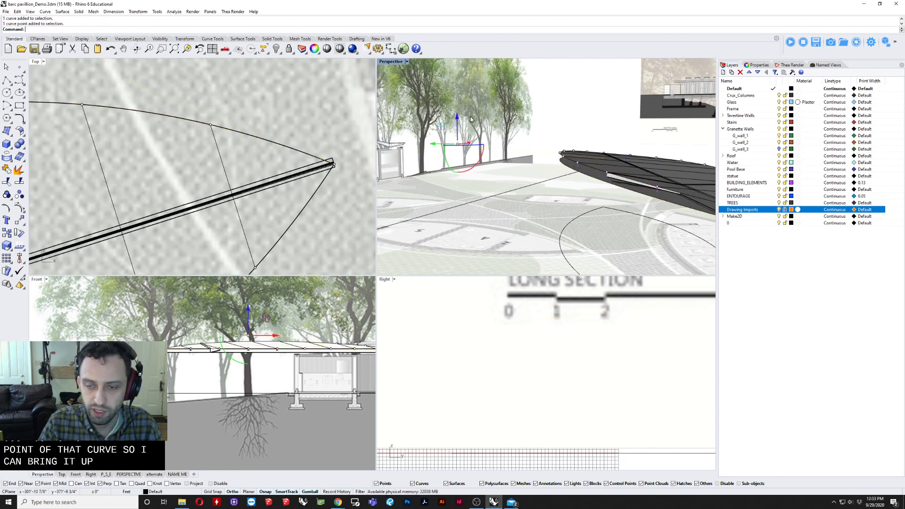
right_click_drag(471, 120, 469, 109)
left_click_drag(460, 120, 460, 118)
key("Escape")
key("Escape")
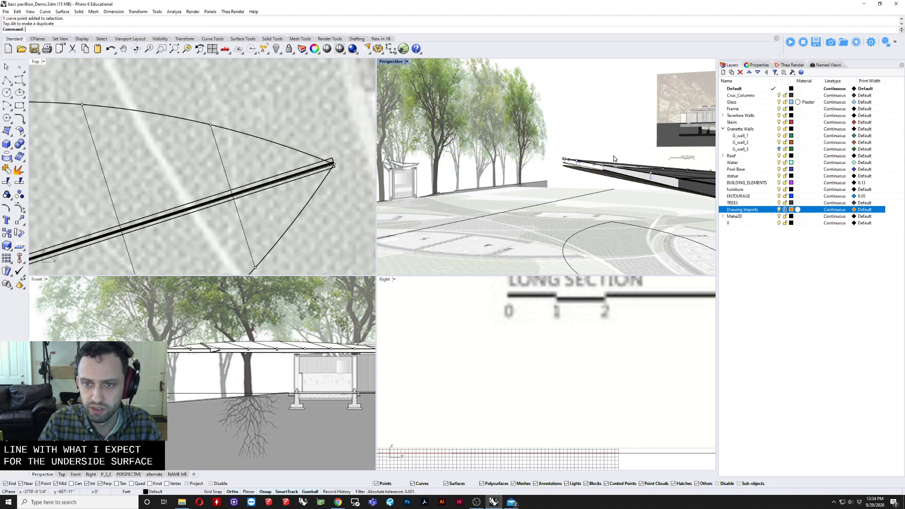
Raise the lower edge curve's middle control point a little further.
right_click_drag(614, 156, 605, 157)
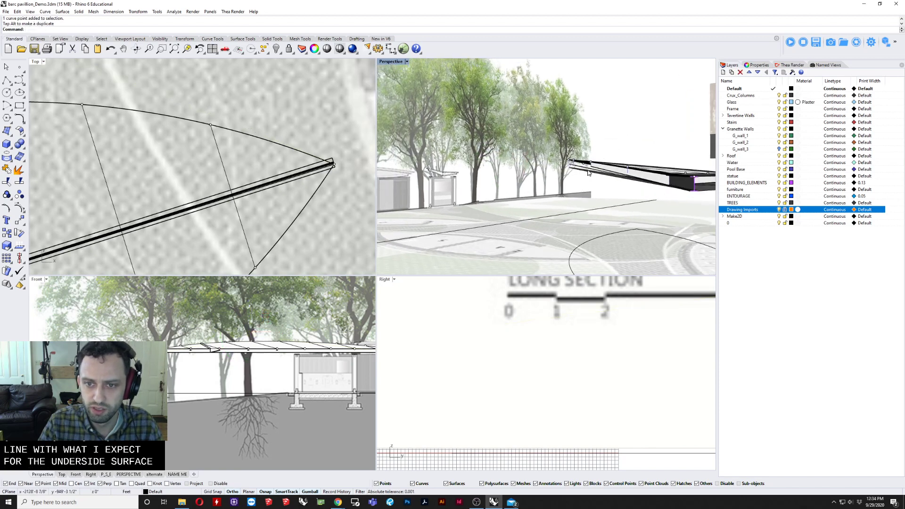
left_click(589, 173)
left_click(470, 143)
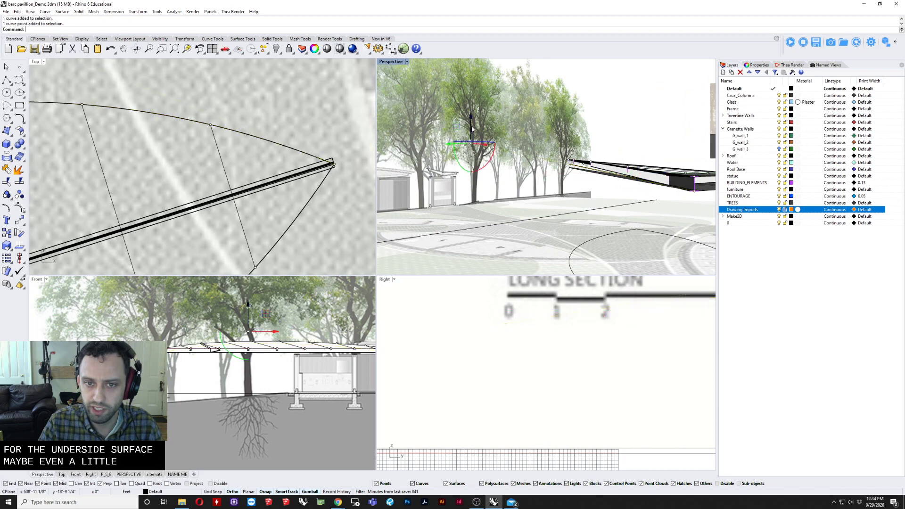
left_click_drag(470, 120, 470, 115)
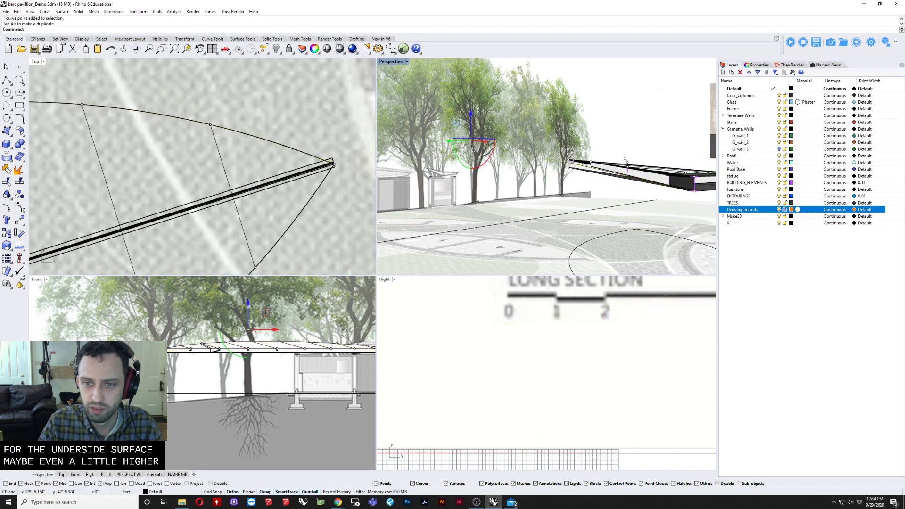
Select the adjusted lower edge curve and isolate it from the rest of the roof model.
right_click_drag(671, 182, 674, 195)
left_click(669, 211)
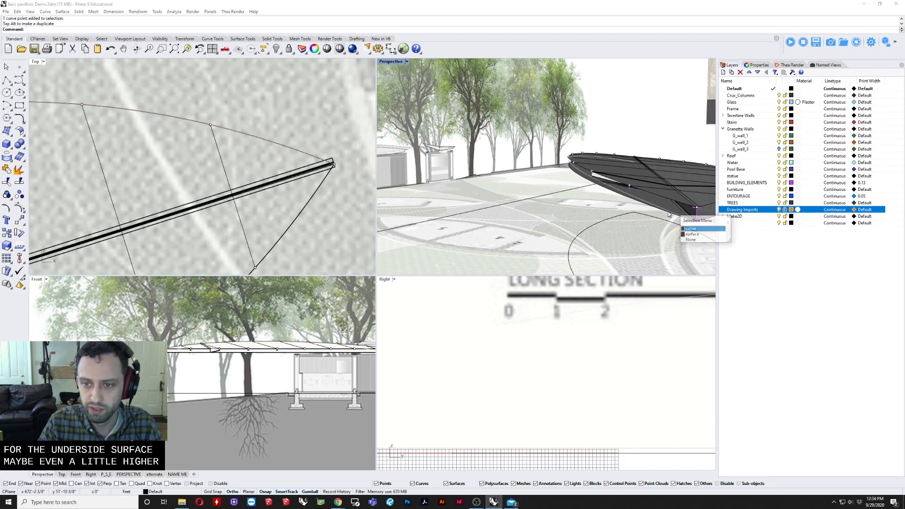
left_click(692, 234)
left_click(689, 217)
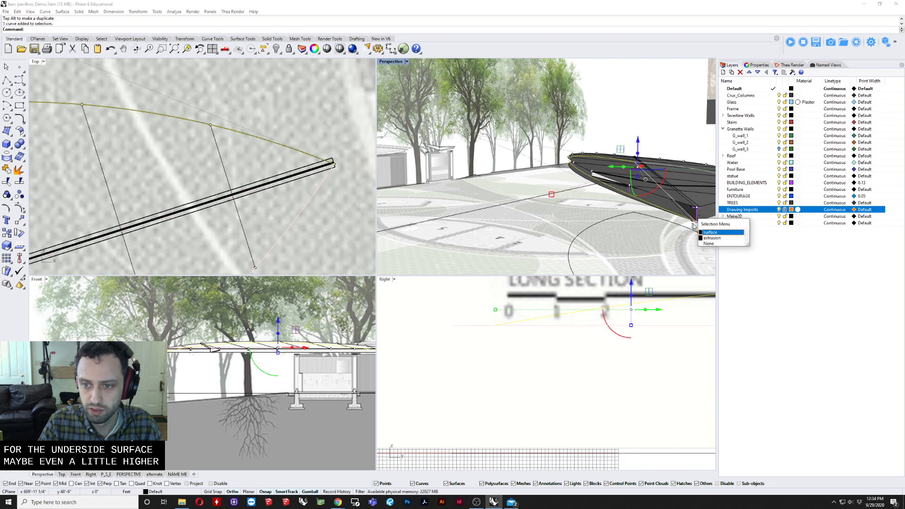
left_click(707, 245)
right_click_drag(697, 238, 628, 199)
left_click(604, 208)
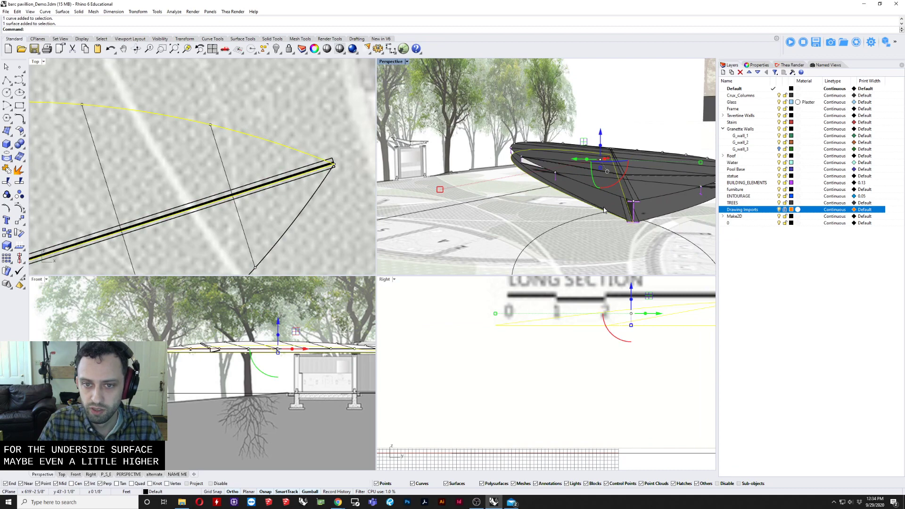
left_click(603, 209, "shift")
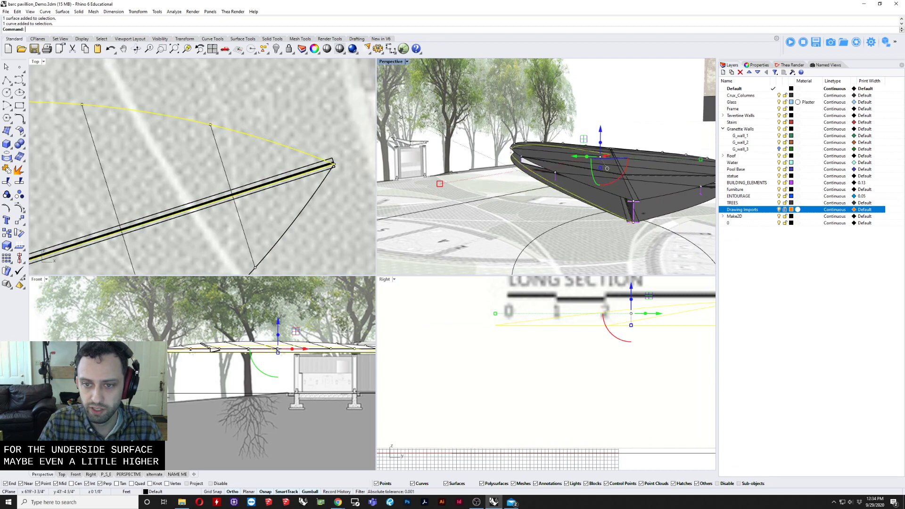
left_click(280, 53)
left_click(303, 66)
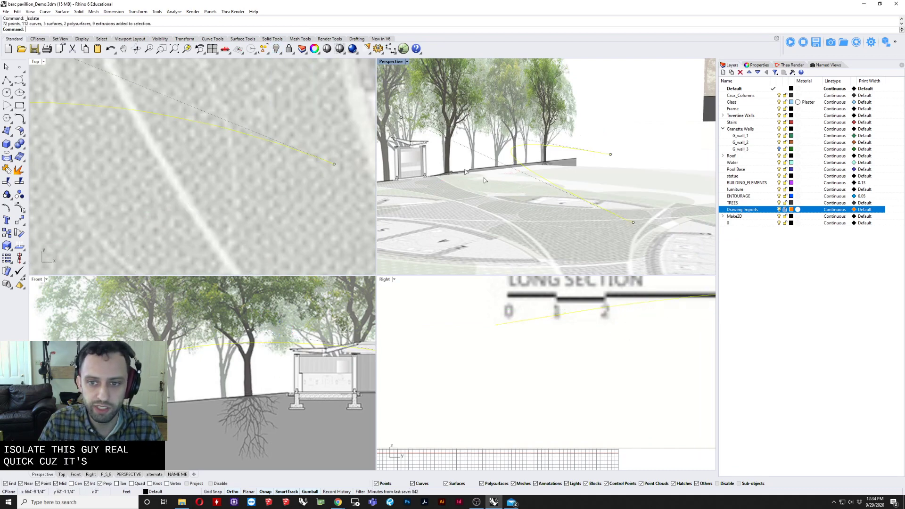
Draw a straight polyline between the two endpoints of the isolated curve to close its outline.
right_click_drag(558, 185, 557, 199)
type("polyline")
key("Return")
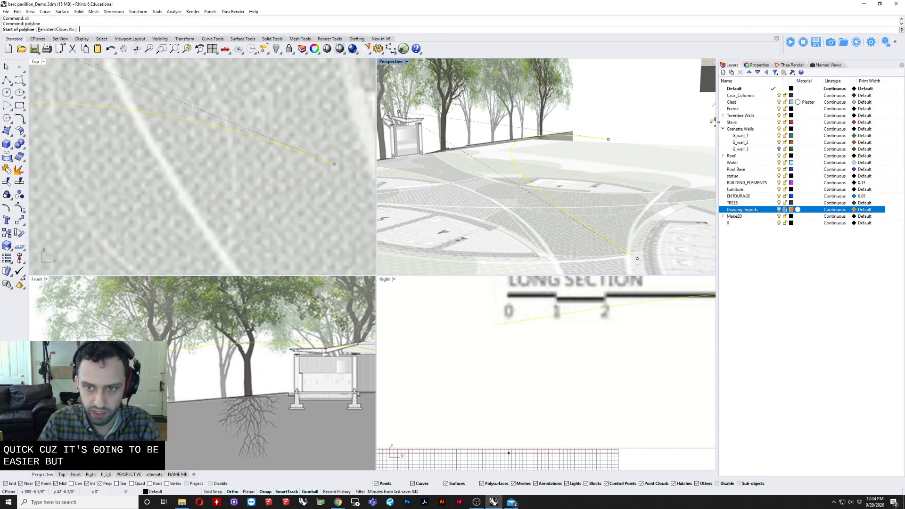
left_click(608, 139)
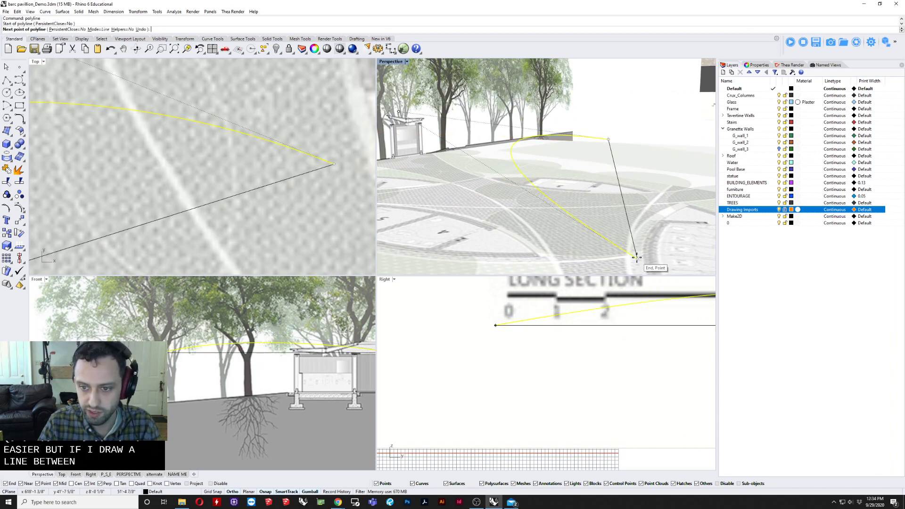
left_click(636, 256)
key("Return")
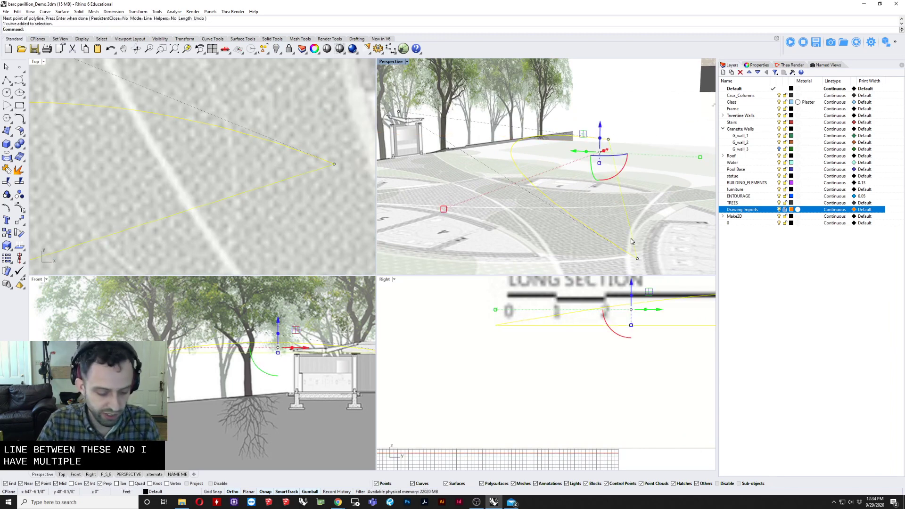
Create a planar surface from the closed outline with PlanarSrf and clear the selection.
type("Planar")
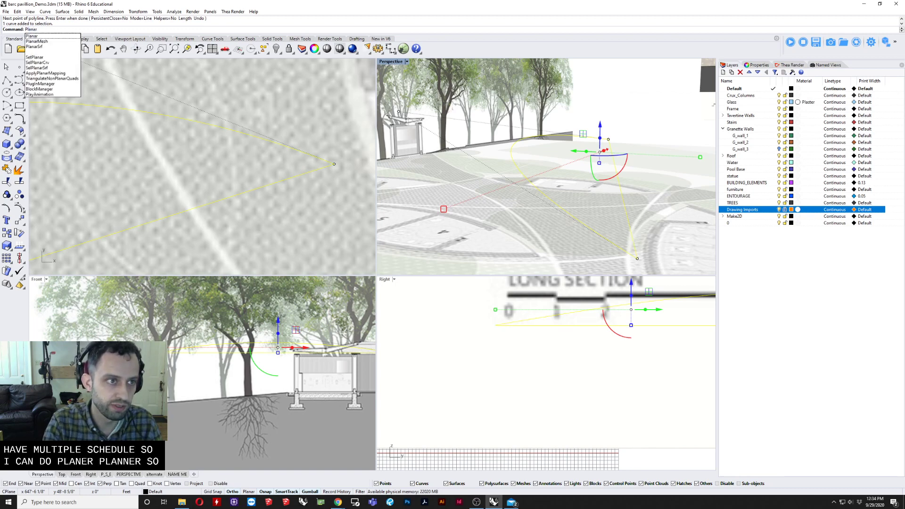
key("BackSpace")
key("Down")
key("Down")
key("Return")
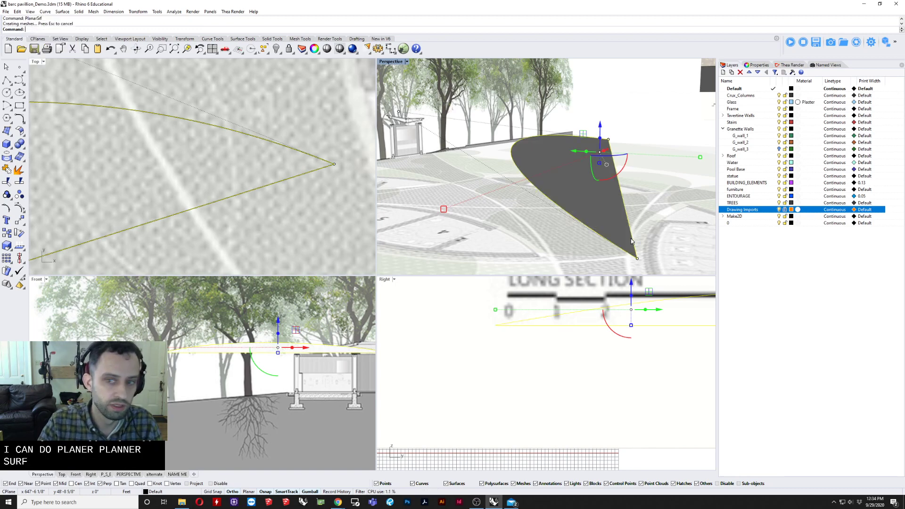
key("Escape")
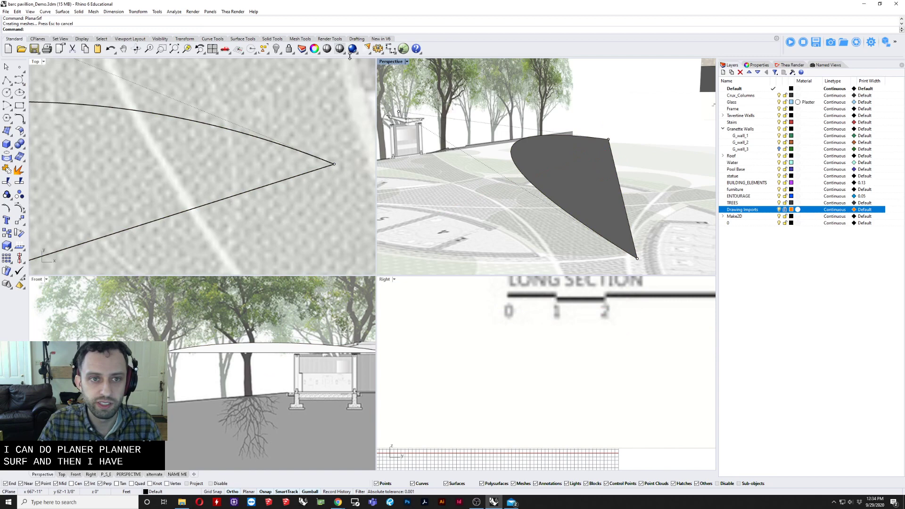
Show all hidden objects and delete the old lower roof surface on the rebuilt side.
left_click(281, 49)
right_click_drag(562, 176, 502, 183)
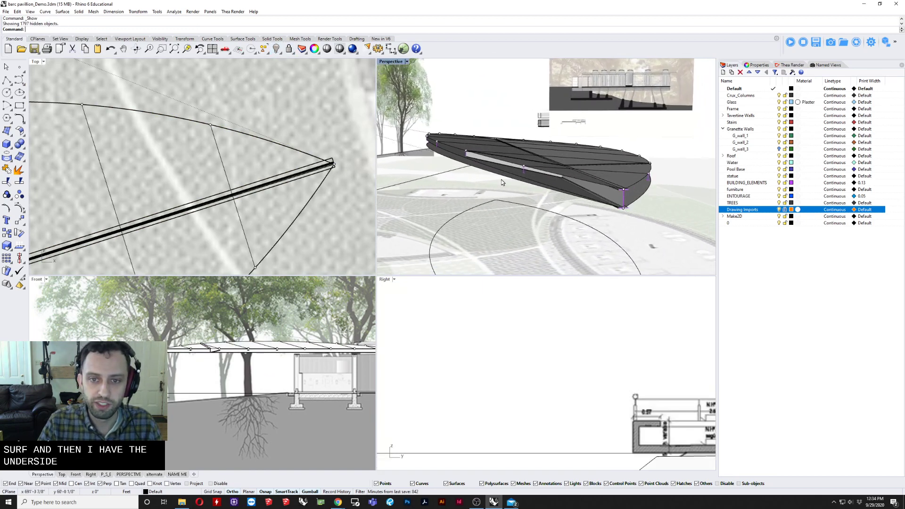
left_click(441, 157)
key("Delete")
Extrude both upper roof surfaces by 0.5 inch with ExtrudeSrf, with Solid set to Yes.
right_click_drag(441, 157, 530, 151)
left_click(494, 160)
scroll(530, 151, "up", 5)
left_click(529, 145)
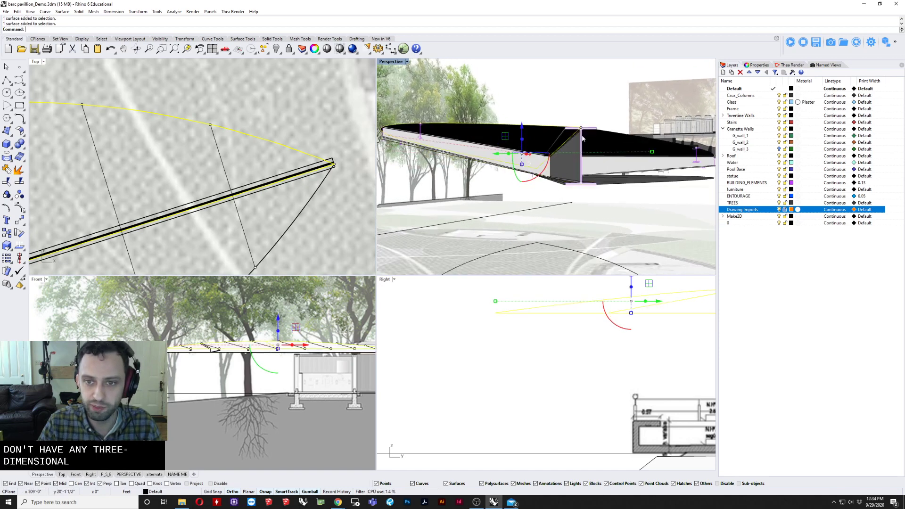
left_click(595, 141, "shift")
type("extru")
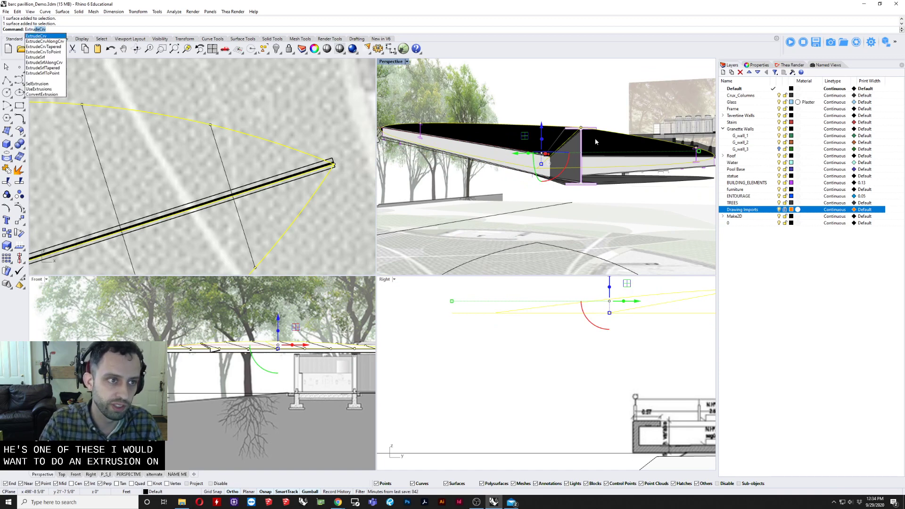
key("Down")
key("Down")
key("Down")
key("Down")
key("Return")
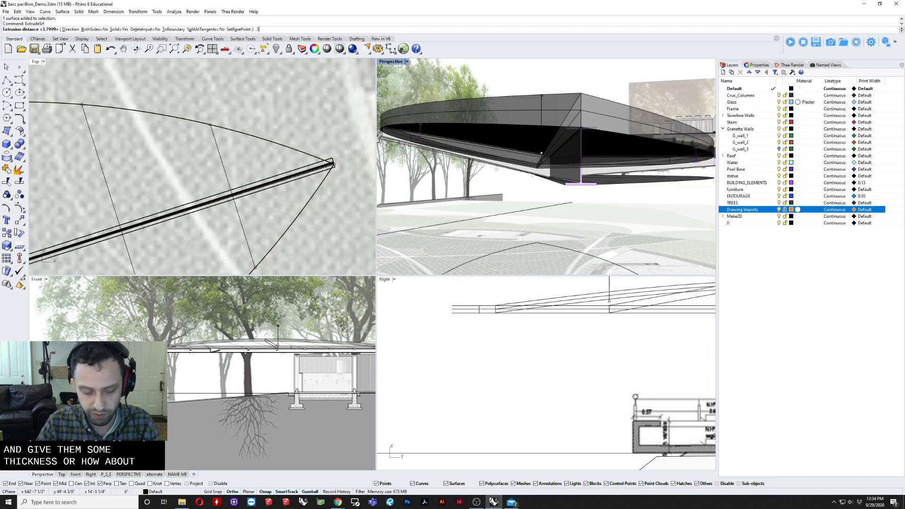
type(".5")
key("Return")
Move both lower roof surfaces down slightly so they sit beneath the spine beam's bottom flange.
right_click_drag(543, 122, 540, 114)
left_click(514, 196)
left_click(561, 144)
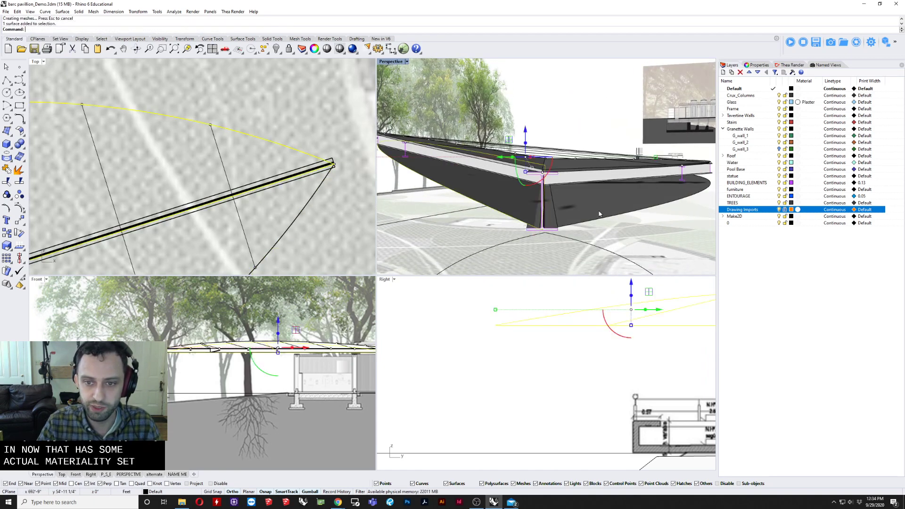
left_click_drag(544, 132, 545, 134)
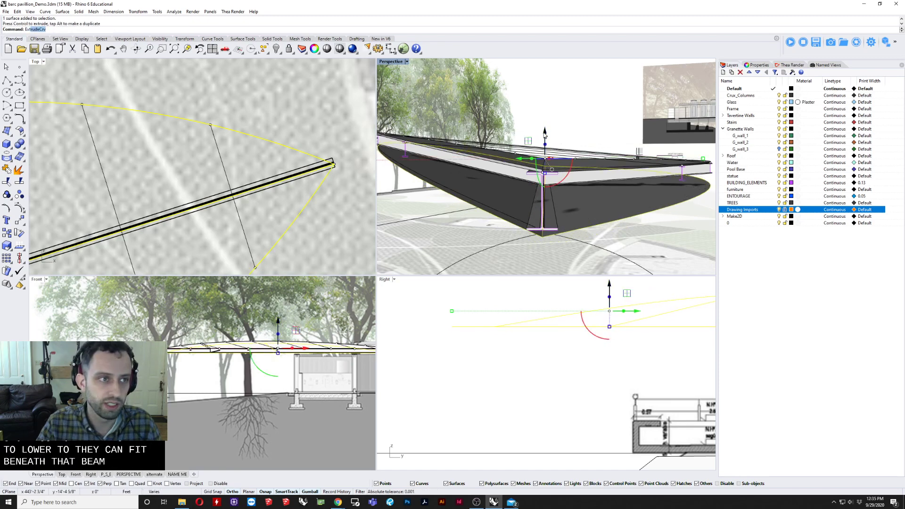
key("Return")
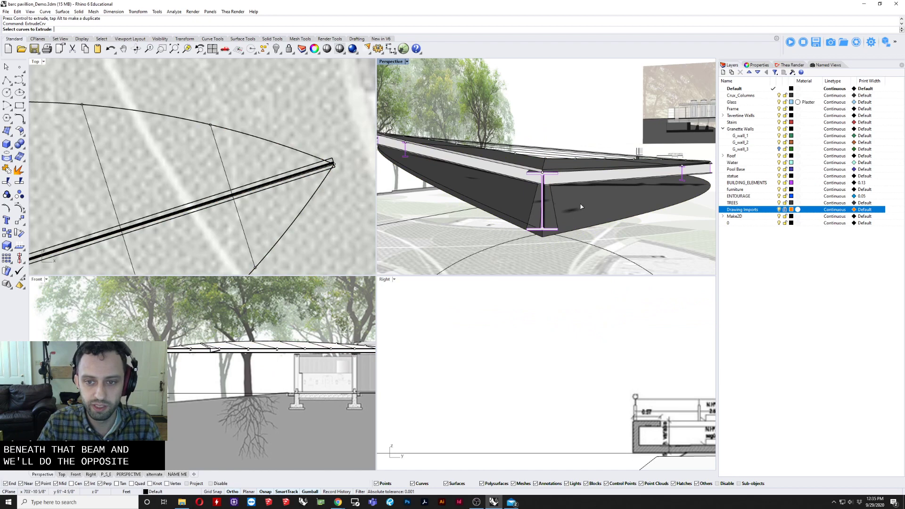
right_click_drag(581, 206, 576, 193)
key("Escape")
Extrude the lower roof surface on the flat side of the spine beam by 0.5 inch with ExtrudeSrf.
left_click(577, 192)
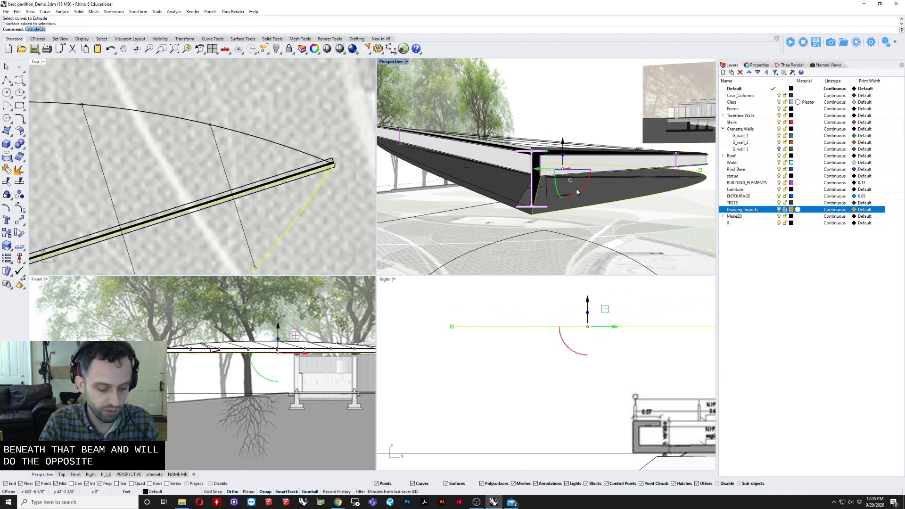
type("tr")
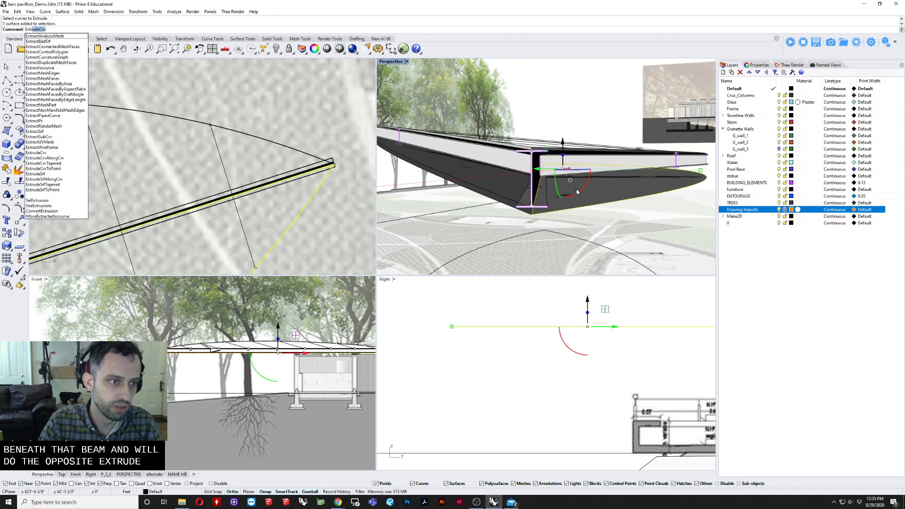
type("udesrf")
key("Return")
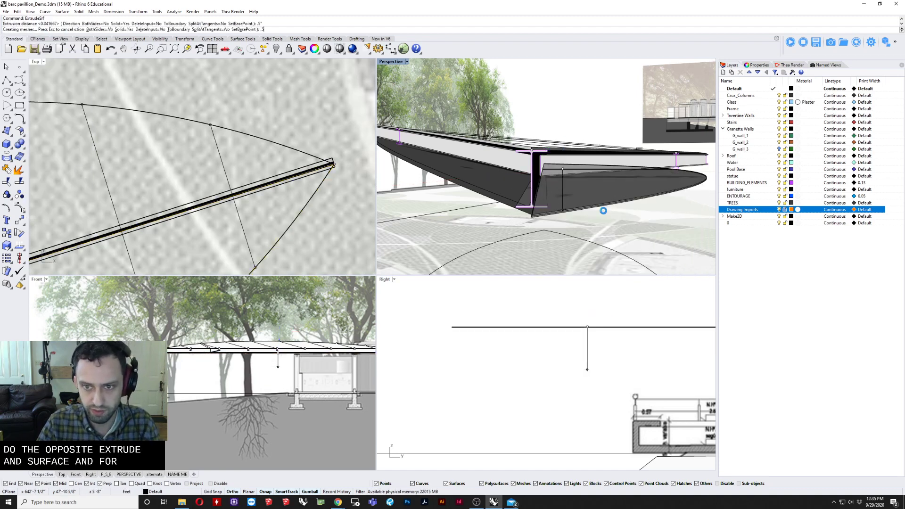
type(".5")
key("Return")
Extrude the lower roof surface on the opposite, sloping side of the spine beam by 0.5 inch with ExtrudeSrf.
right_click_drag(571, 221, 541, 208)
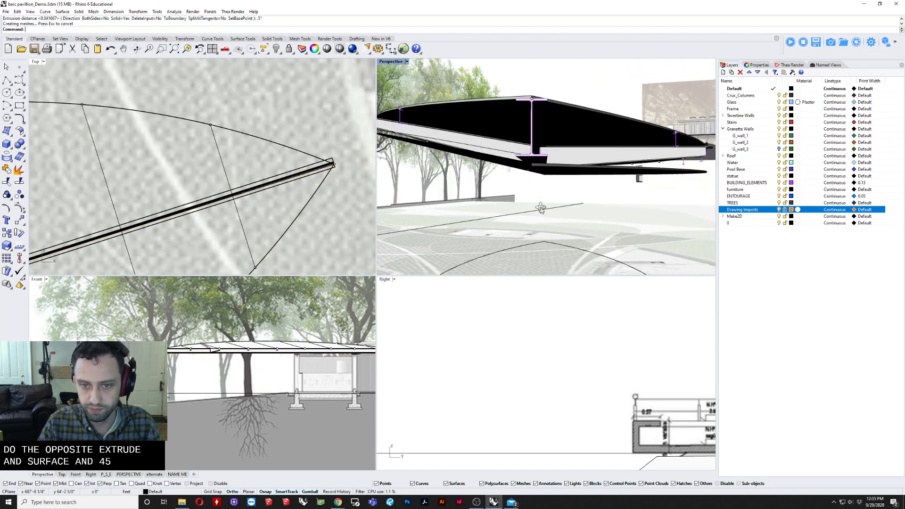
left_click(486, 166)
key("Return")
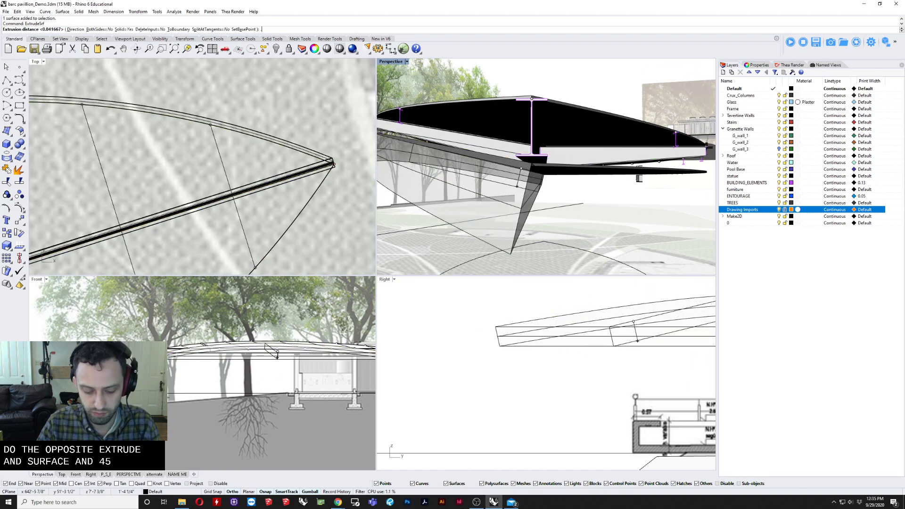
type(".5")
key("Return")
right_click_drag(542, 186, 486, 191)
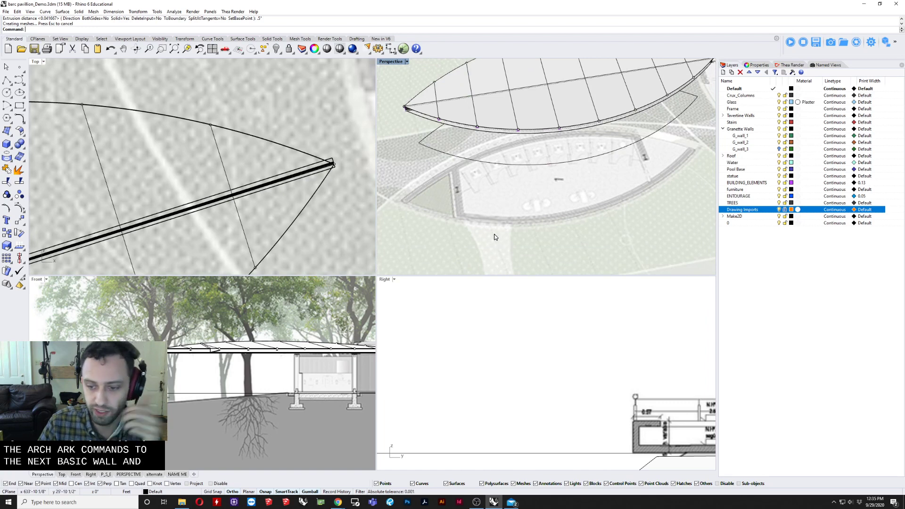
Switch to the browser and compare the structure perspective reference of the roof framing, columns and base with the model, returning to Rhino.
scroll(491, 250, "down", 4)
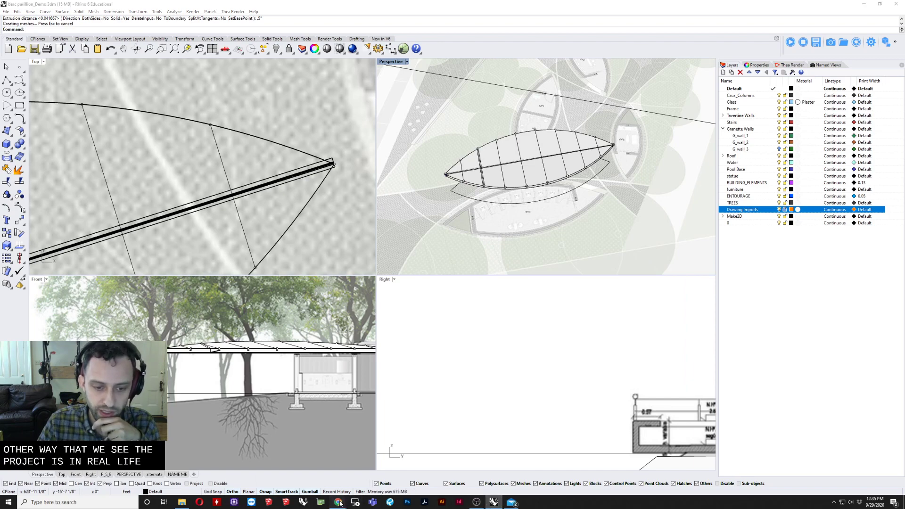
mouse_move(338, 502)
left_click(387, 473)
left_click(387, 472)
key("Left")
key("Left")
key("Left")
key("Left")
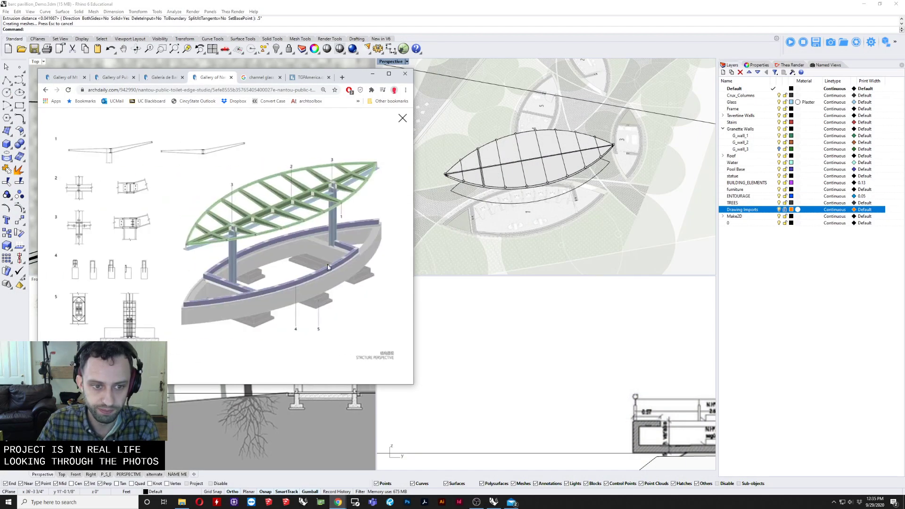
left_click(610, 315)
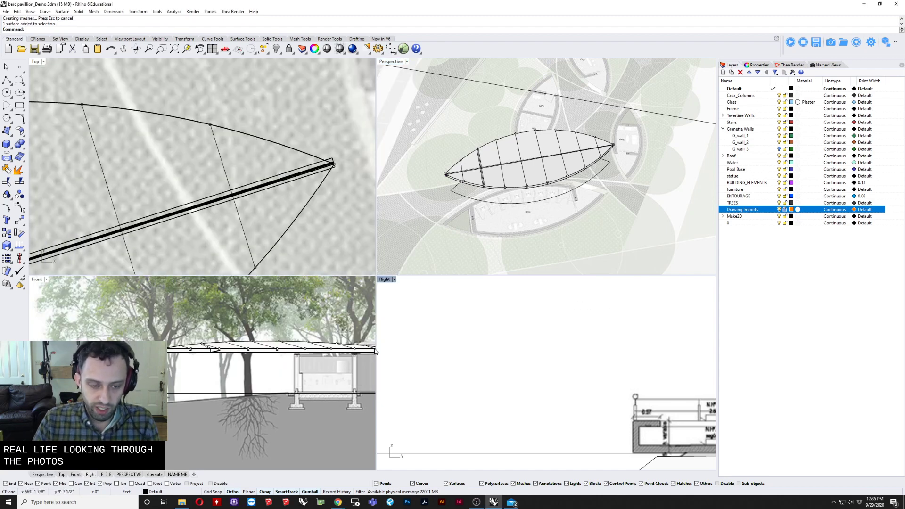
Examine the building's foundation conditions in the front elevation and the completed roof assembly from above and from the side.
scroll(315, 399, "up", 8)
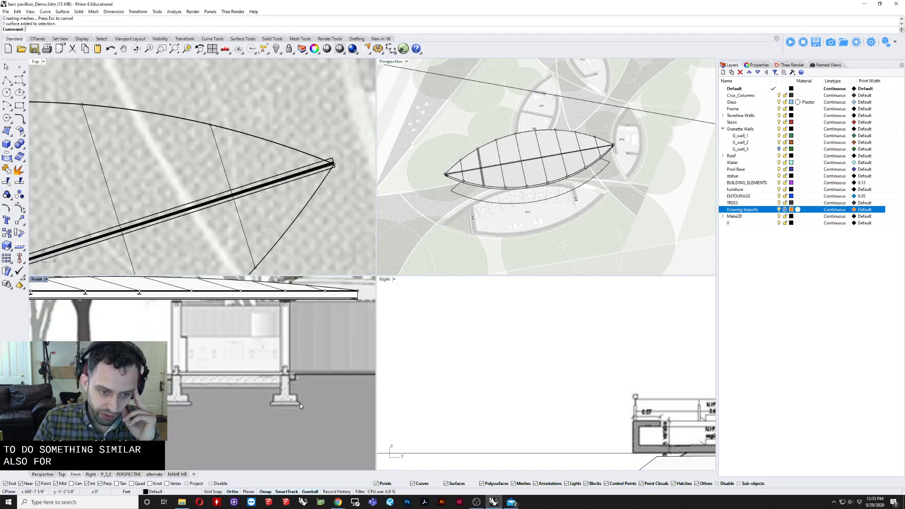
scroll(282, 375, "down", 6)
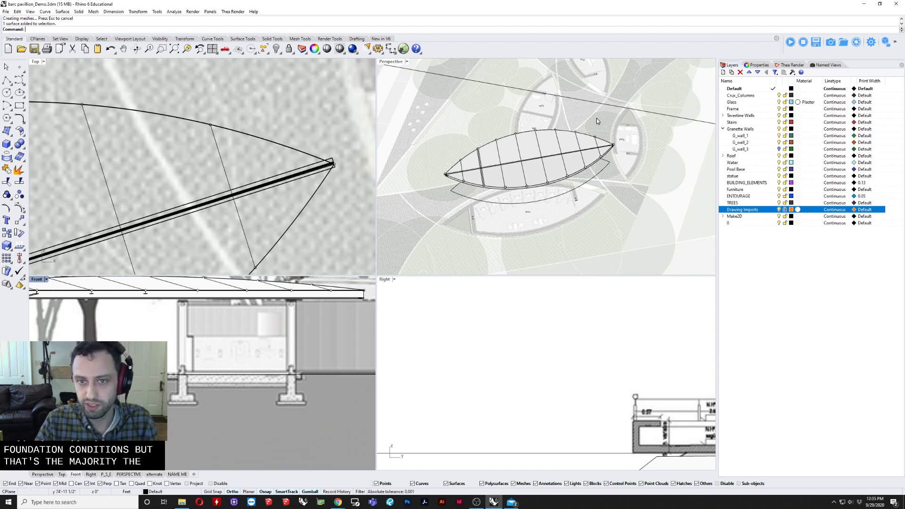
right_click_drag(628, 108, 590, 205)
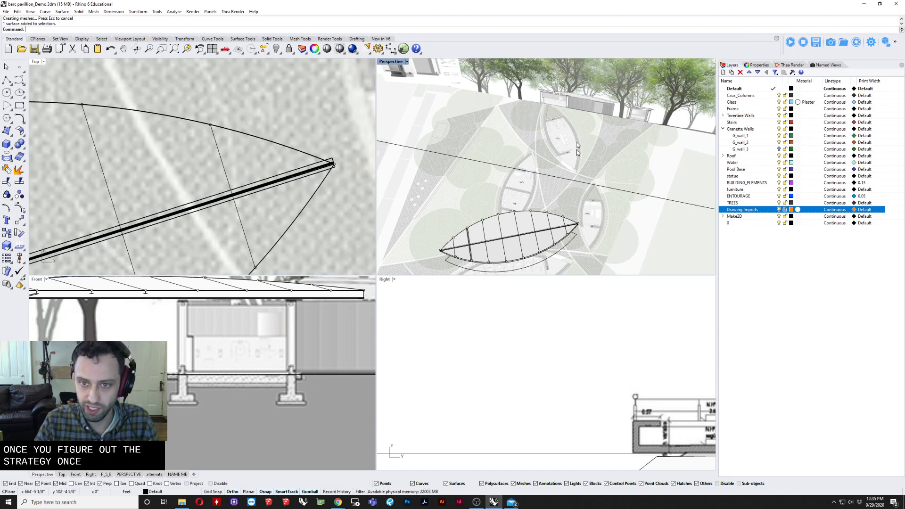
right_click_drag(562, 217, 544, 164)
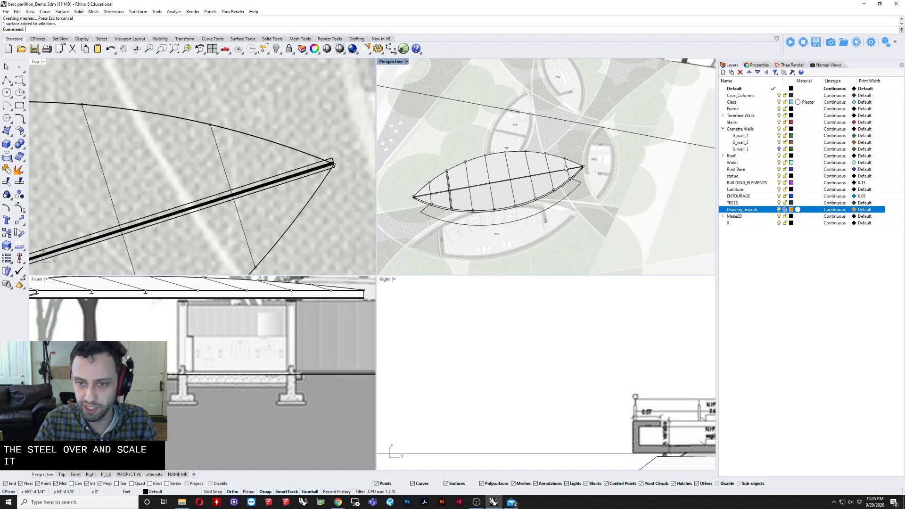
scroll(566, 161, "up", 2)
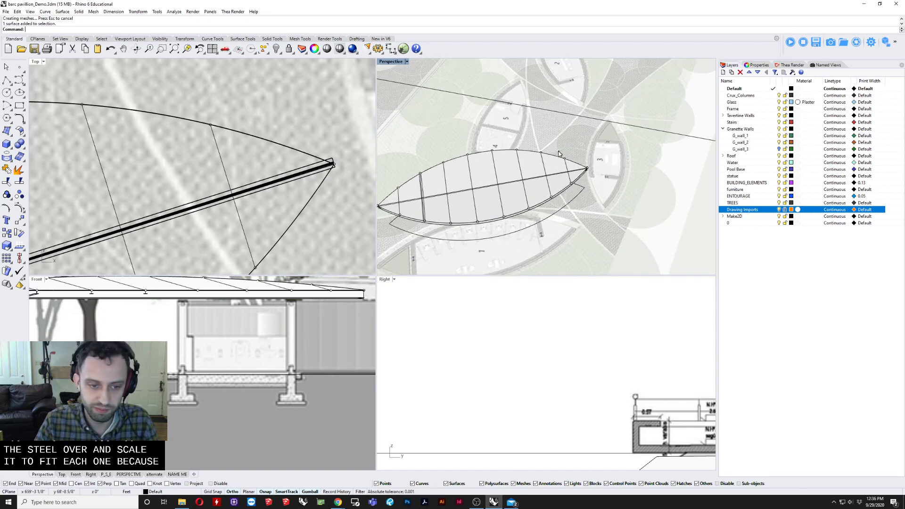
right_click_drag(588, 171, 680, 103)
scroll(583, 193, "up", 5)
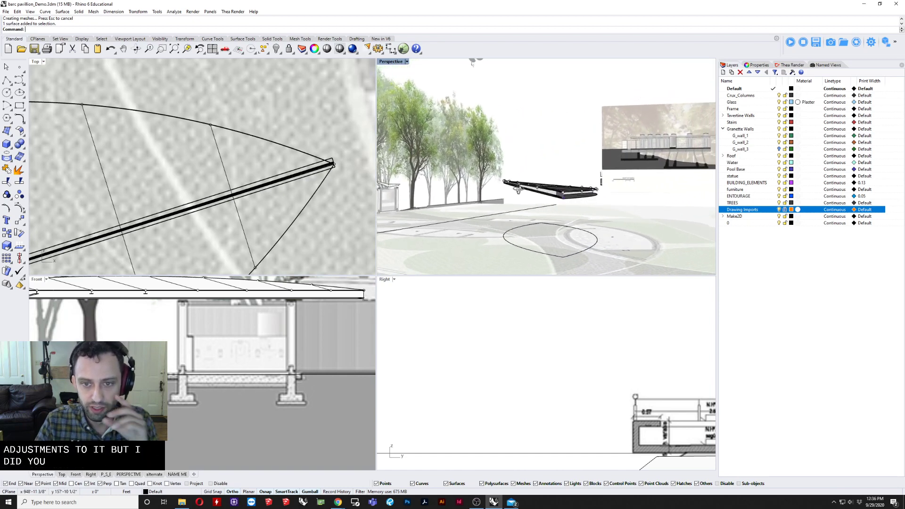
scroll(583, 193, "up", 2)
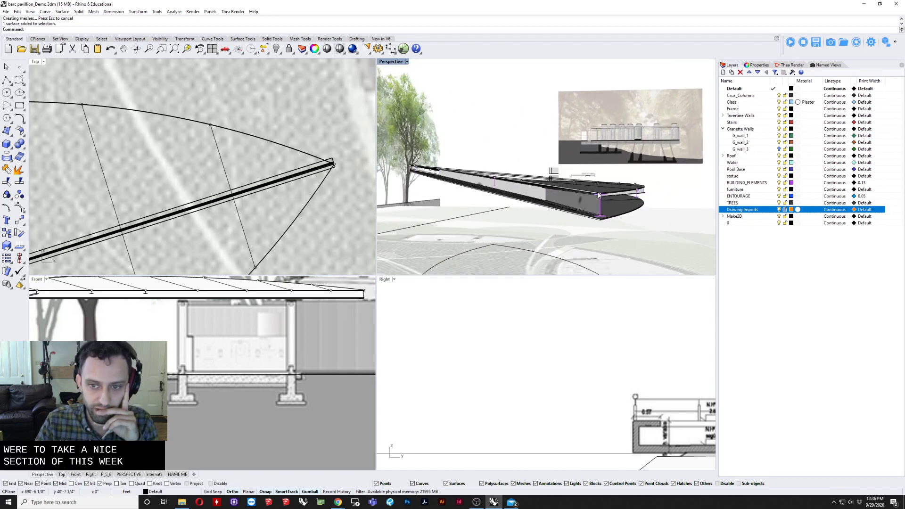
Check the spine beam's object type in its properties and inspect the cross beam profile curve at the roof edge.
left_click(580, 203)
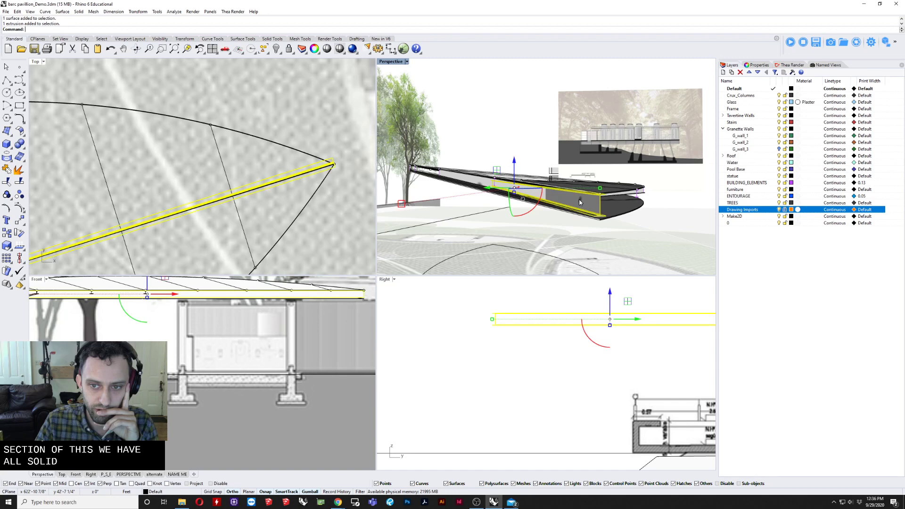
left_click(758, 66)
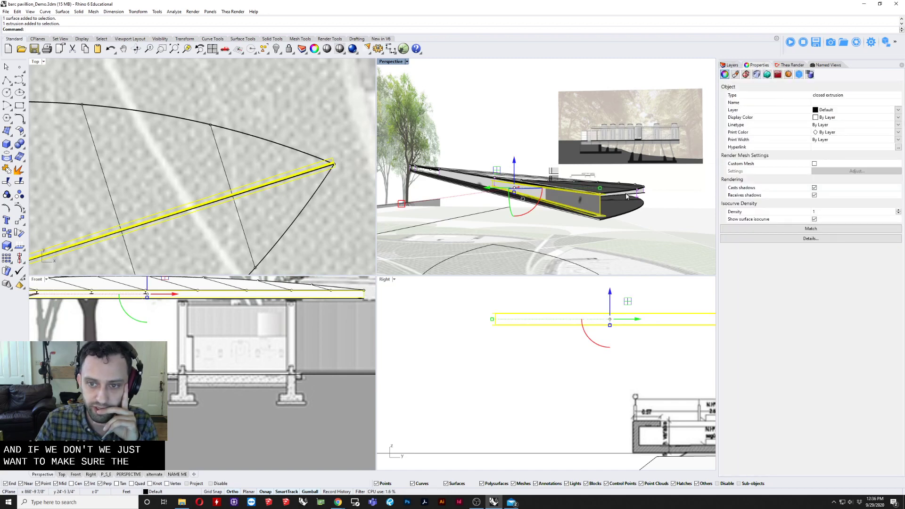
left_click(644, 195)
scroll(628, 198, "up", 5)
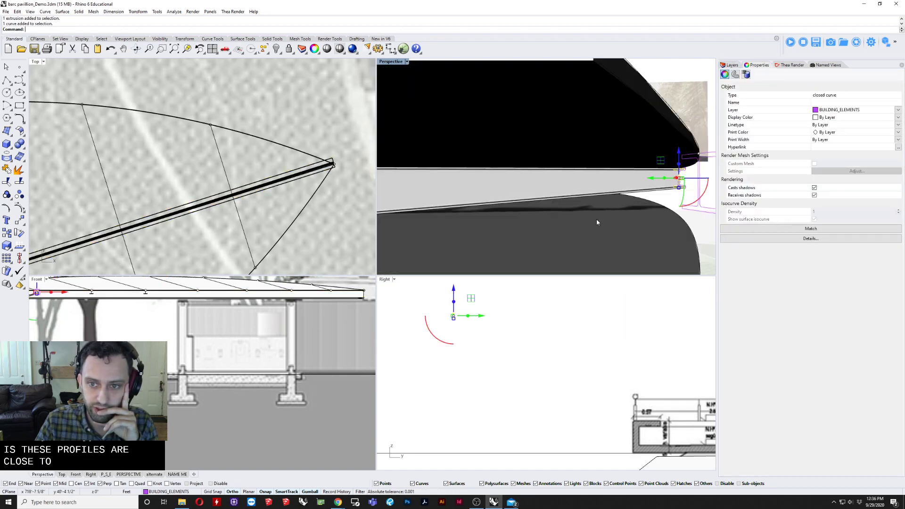
Delete the leftover trimmed surface that the extruded lower roof solid was made from.
left_click(598, 223)
left_click(623, 243)
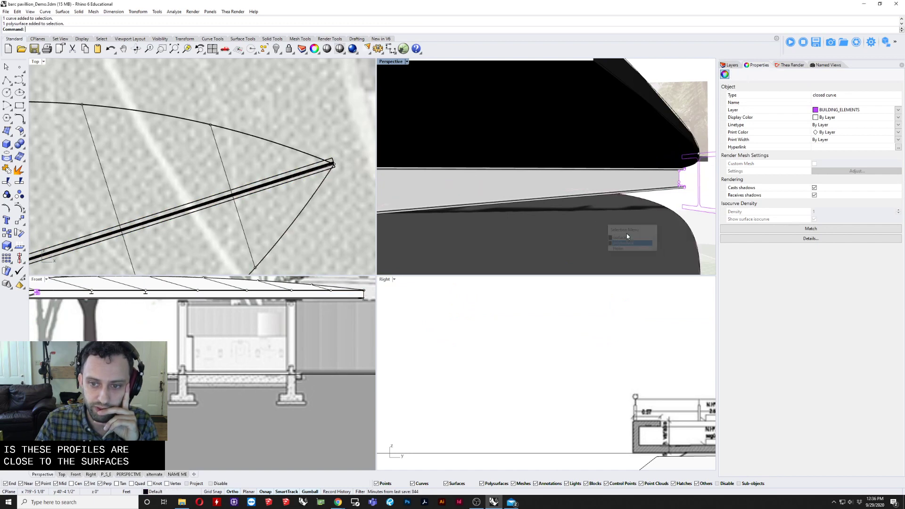
left_click(626, 233)
left_click(656, 252)
scroll(623, 250, "down", 5)
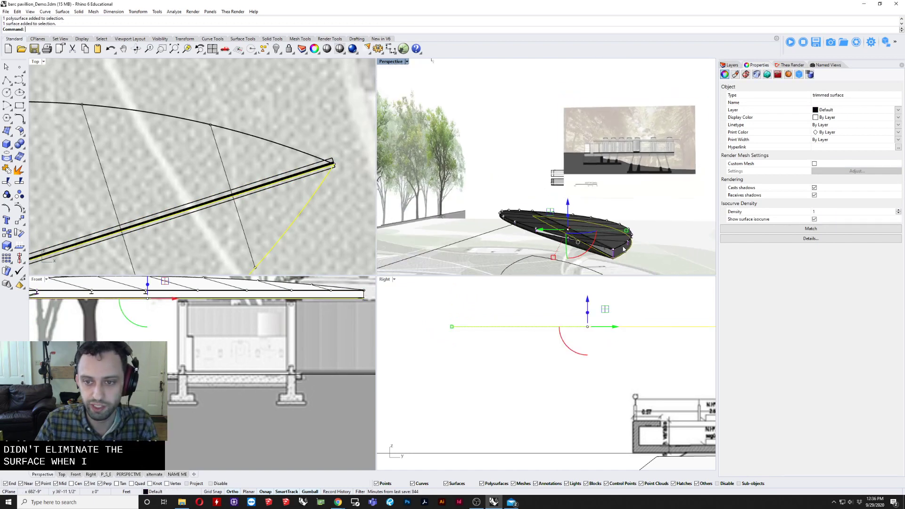
scroll(606, 245, "up", 3)
Select the roof polysurface on the flat side of the spine beam for a check and clear the selection.
left_click(616, 236)
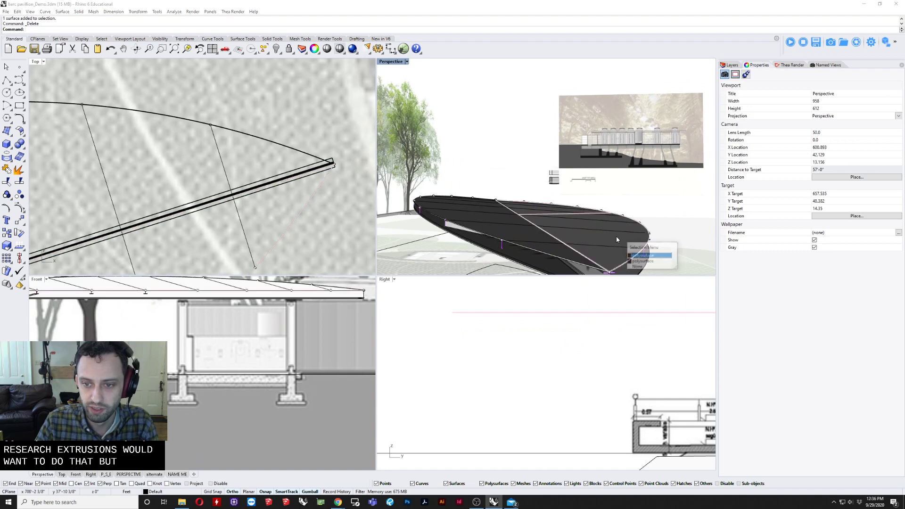
left_click(642, 256)
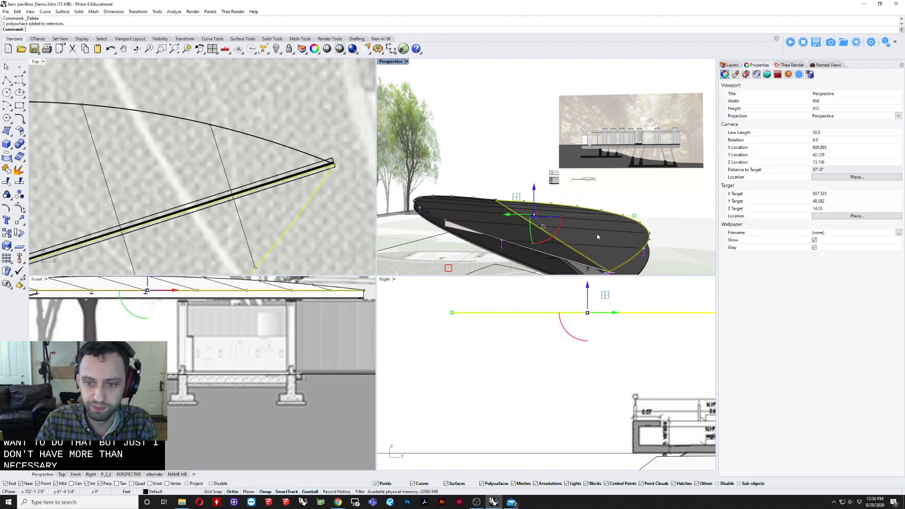
right_click_drag(642, 256, 570, 221)
key("Escape")
Look over the whole site's set of projects and bring the framed building on the sloped ground into view.
scroll(544, 186, "down", 15)
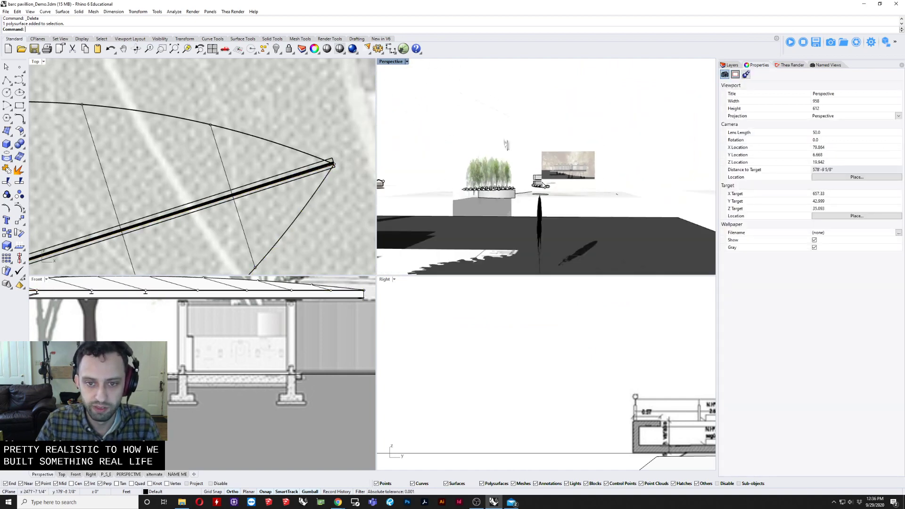
mouse_move(544, 185)
right_mouse_down()
mouse_move(540, 220)
mouse_move(566, 212)
mouse_move(563, 183)
mouse_move(588, 208)
mouse_move(550, 197)
right_mouse_up()
scroll(547, 186, "down", 8)
left_click(586, 197)
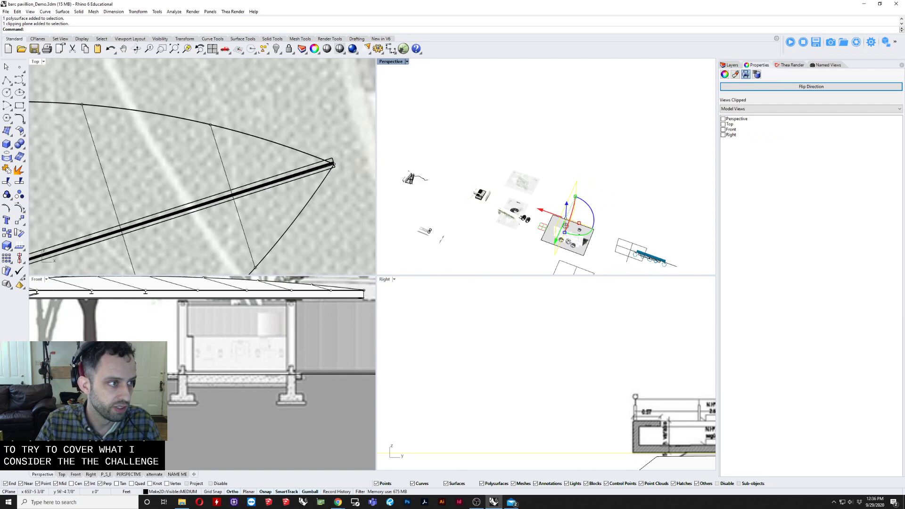
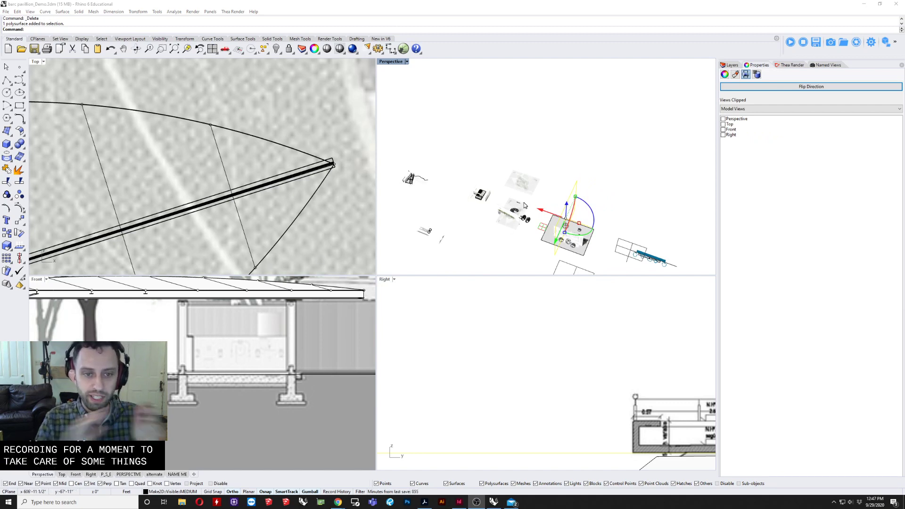
right_click_drag(543, 179, 727, 185)
left_click(431, 175)
right_click_drag(523, 165, 616, 174)
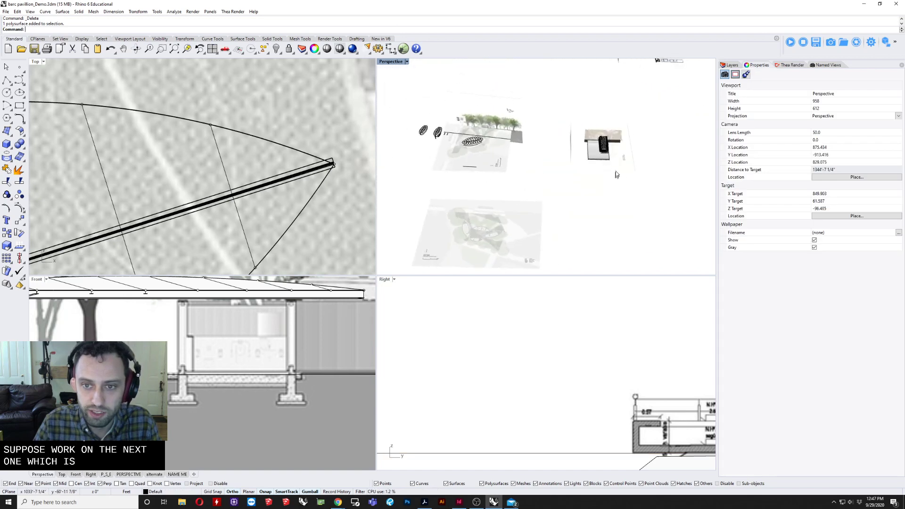
scroll(616, 174, "up", 7)
left_click(568, 152)
right_click_drag(567, 152, 532, 186, "shift")
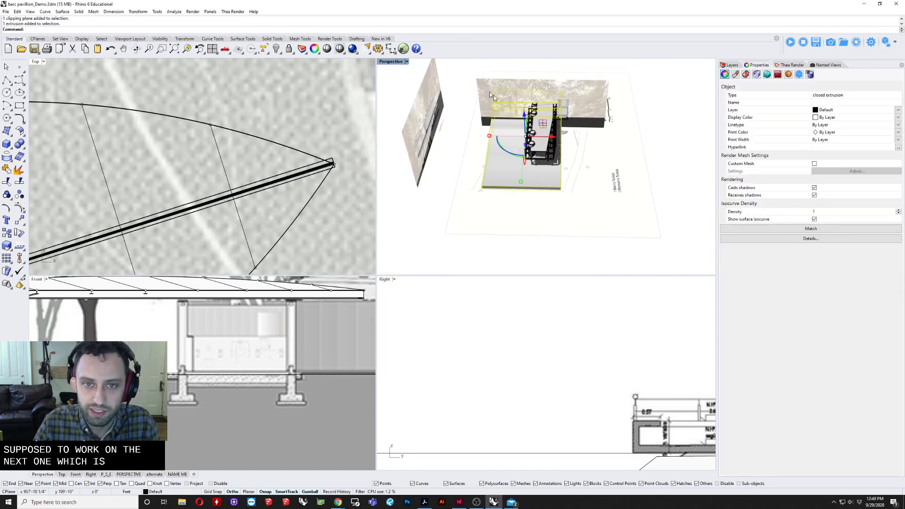
Set the perspective view's display mode to Ghosted and clear the selected ground extrusion.
left_click(391, 62)
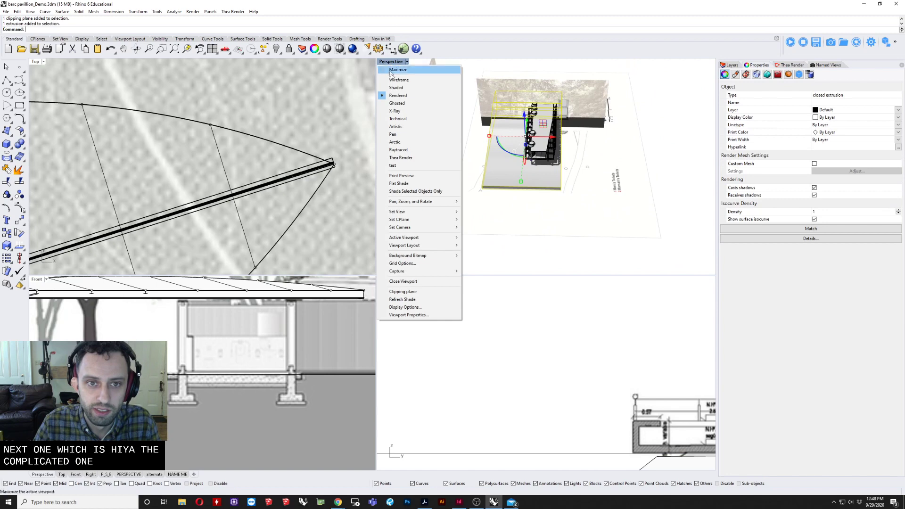
left_click(397, 104)
mouse_move(504, 157)
right_mouse_down()
mouse_move(504, 167)
mouse_move(499, 124)
mouse_move(497, 156)
right_mouse_up()
key("Escape")
scroll(498, 156, "up", 6)
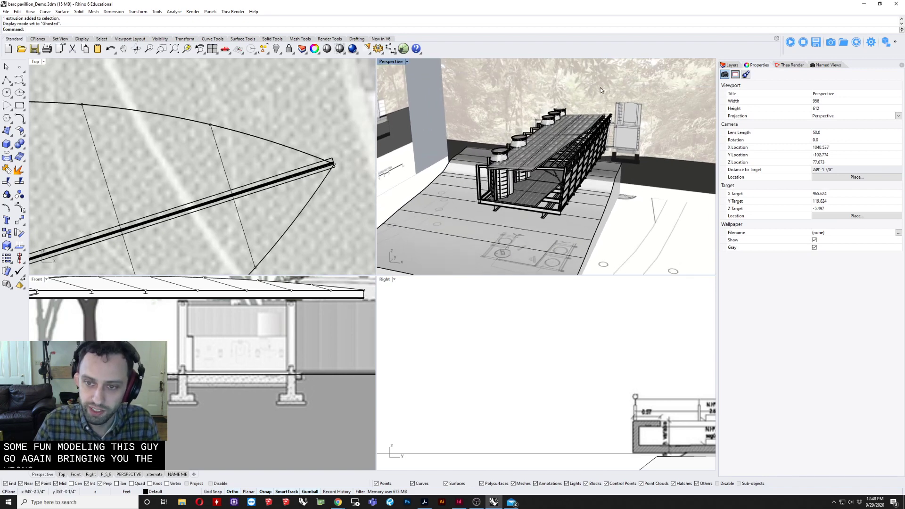
Examine the framed building against its placed plan and elevation images, and zoom to one of its frame block instances.
scroll(601, 91, "down", 4)
mouse_move(600, 91)
right_mouse_down()
mouse_move(587, 99)
mouse_move(588, 124)
right_mouse_up()
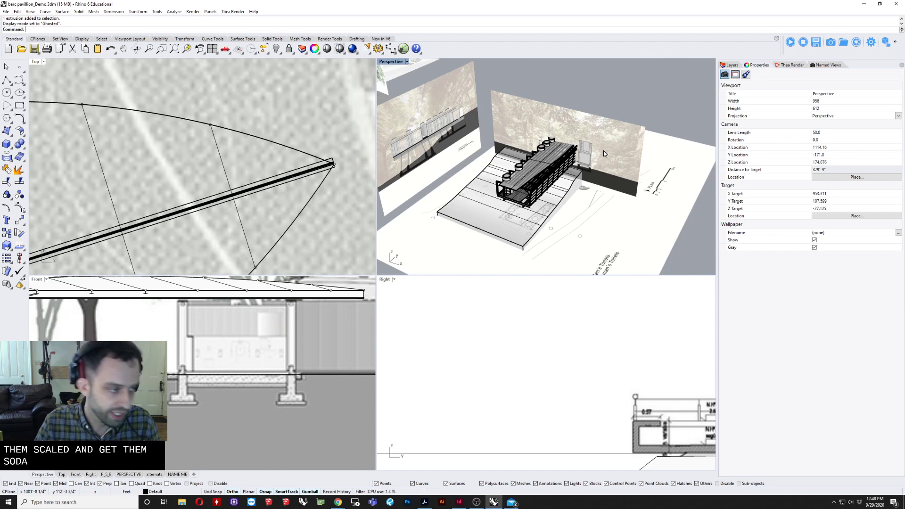
right_click_drag(611, 145, 624, 135)
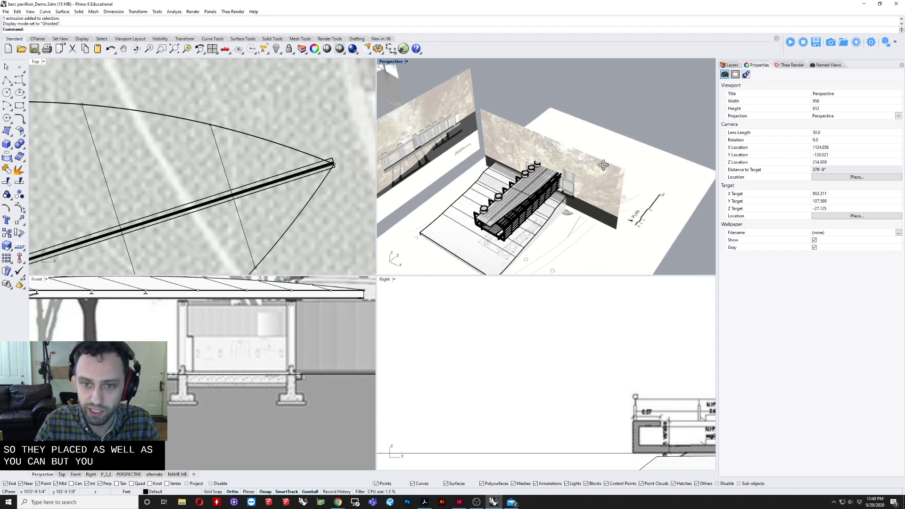
scroll(570, 184, "up", 6)
mouse_move(570, 184)
right_mouse_down()
mouse_move(567, 159)
mouse_move(583, 216)
mouse_move(575, 173)
right_mouse_up()
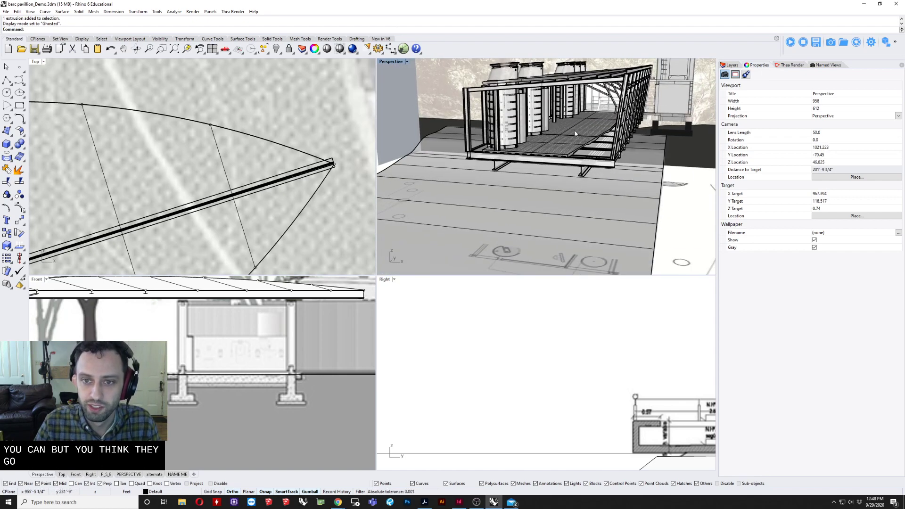
left_click(575, 134)
key("Return")
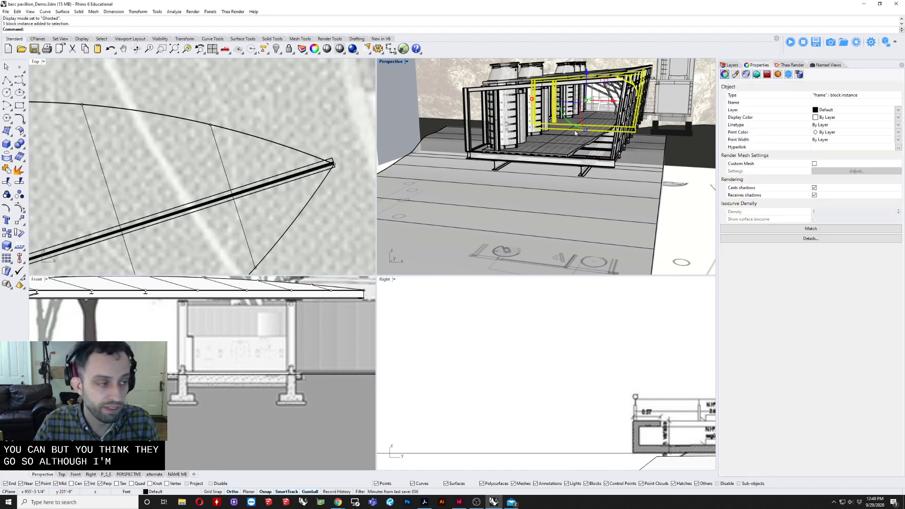
type("zs")
key("Return")
key("Escape")
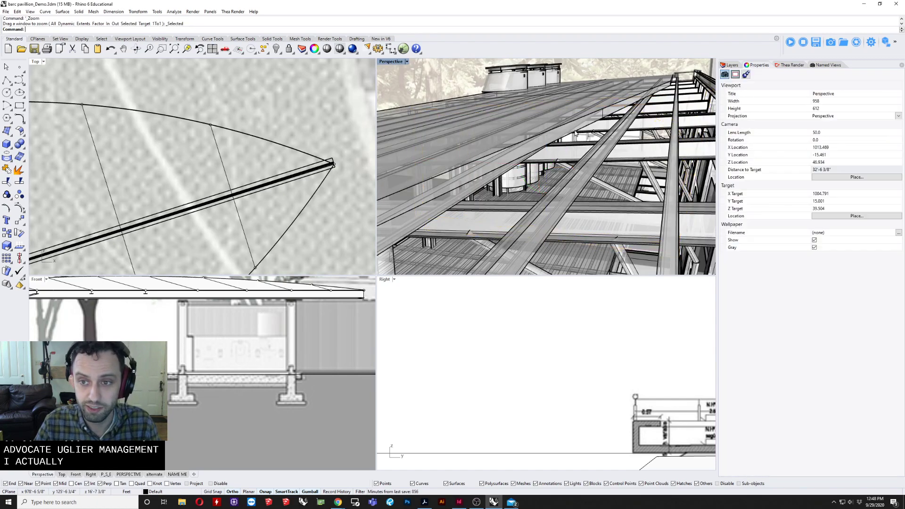
Inspect the framed building's interior, its slatted side wall and the cylindrical towers, selecting tower parts for a closer look.
scroll(575, 133, "down", 4)
mouse_move(572, 136)
right_mouse_down()
mouse_move(579, 122)
mouse_move(563, 157)
mouse_move(561, 142)
right_mouse_up()
scroll(576, 133, "down", 4)
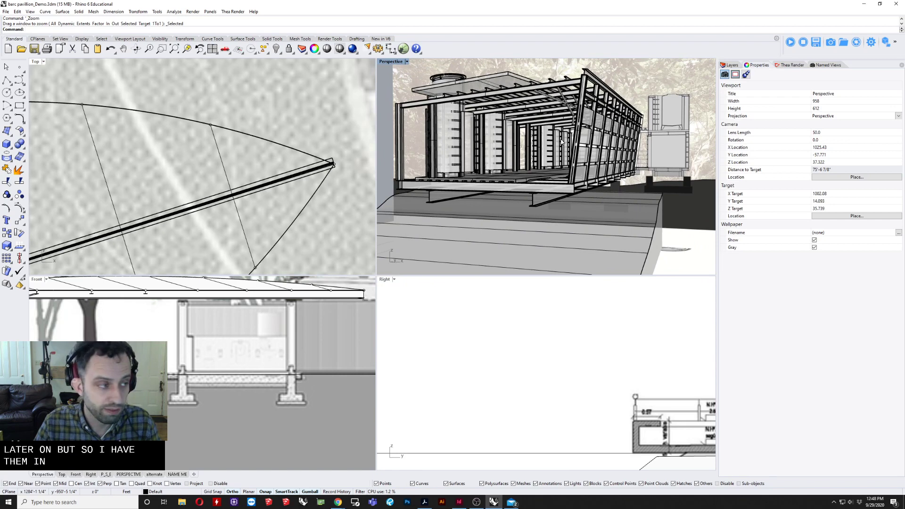
right_click_drag(566, 140, 551, 149)
scroll(423, 146, "up", 5)
left_click(423, 145)
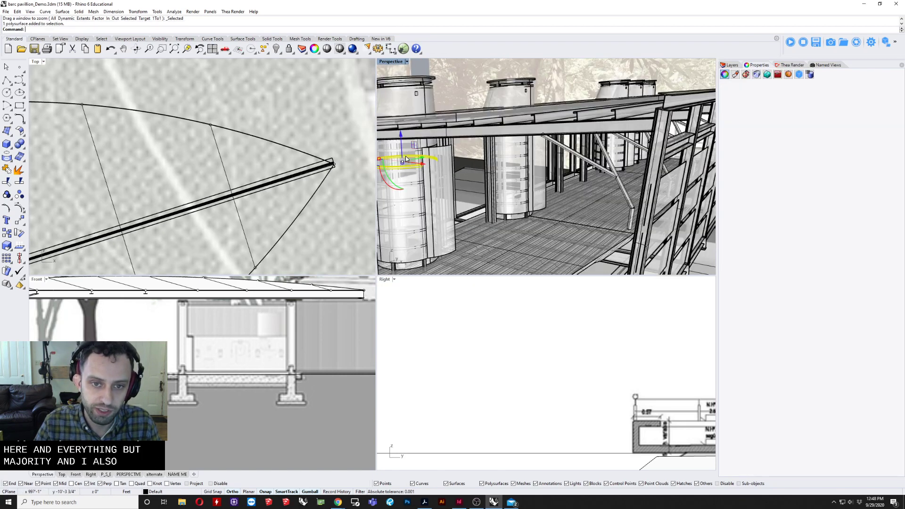
key("Escape")
scroll(424, 106, "down", 6)
left_click(424, 108)
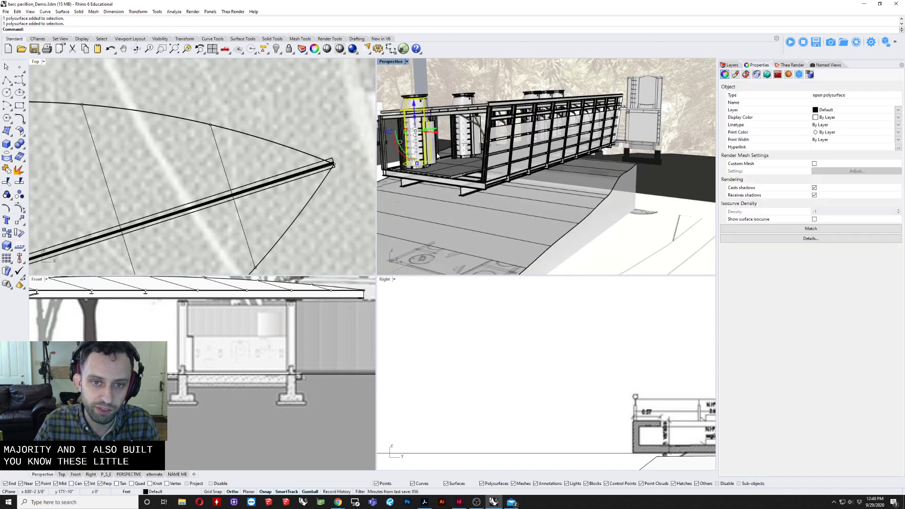
Examine the framed building from outside and select its long lower floor beam for a closer look.
key("Escape")
right_click_drag(437, 155, 496, 187)
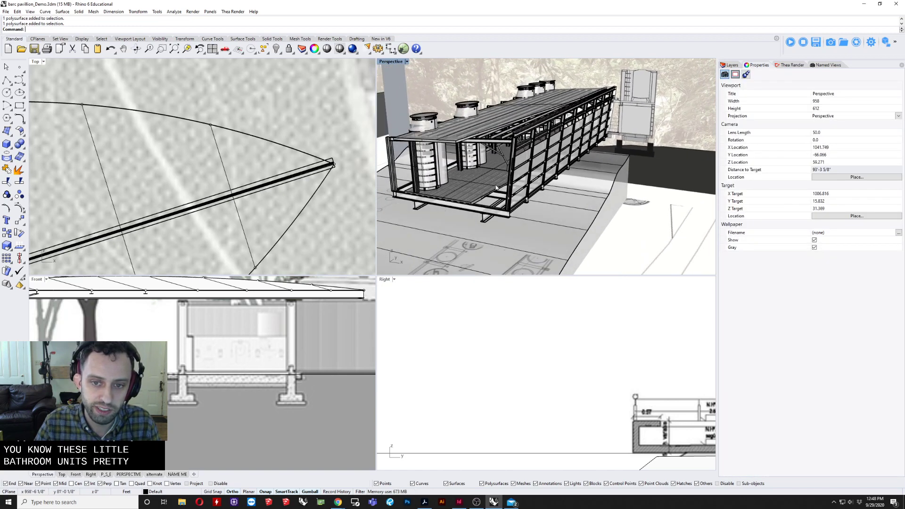
scroll(499, 191, "up", 4)
left_click(506, 212)
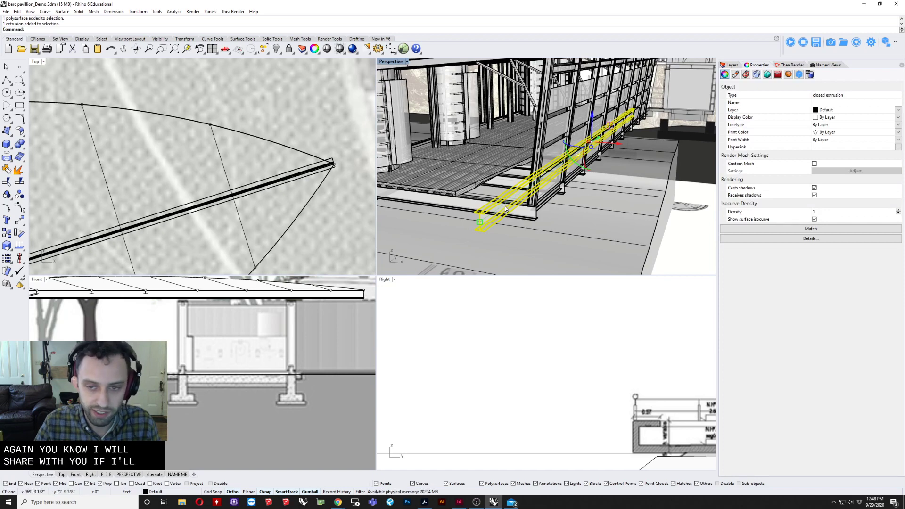
right_click_drag(487, 217, 486, 214)
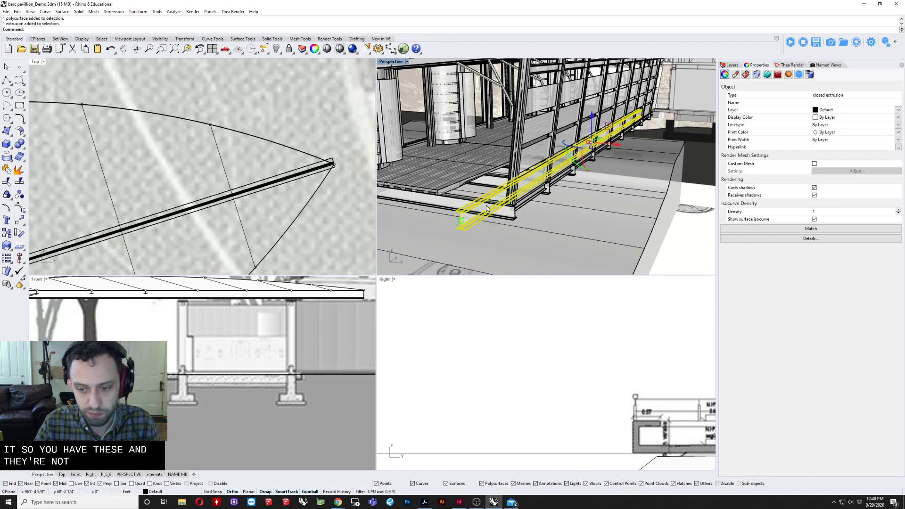
scroll(488, 204, "down", 10)
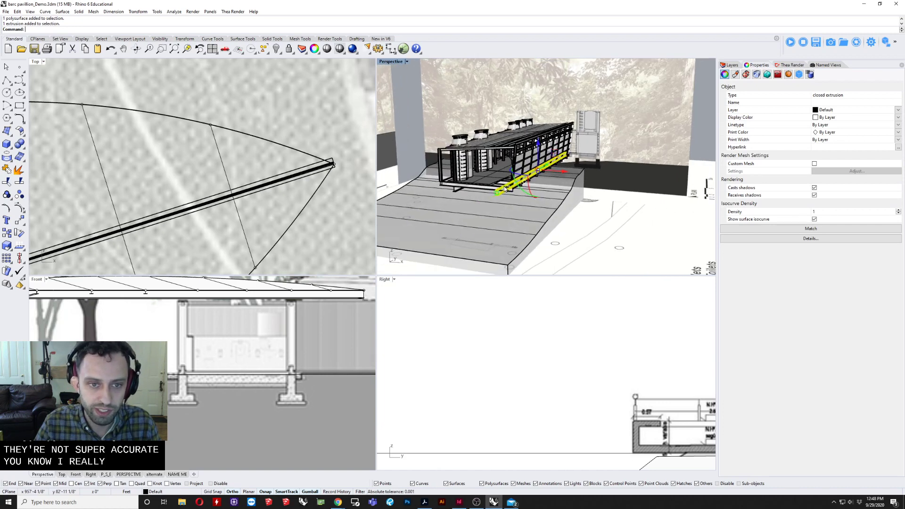
right_click_drag(504, 229, 513, 234)
right_click_drag(513, 234, 536, 182, "shift")
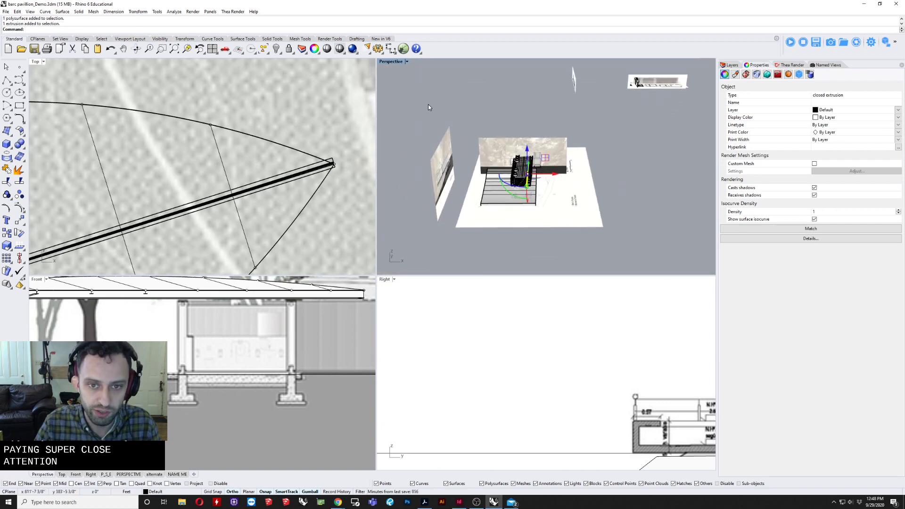
Isolate the framed building together with its sloped ground and the plan and elevation images around it.
left_click_drag(416, 104, 637, 258)
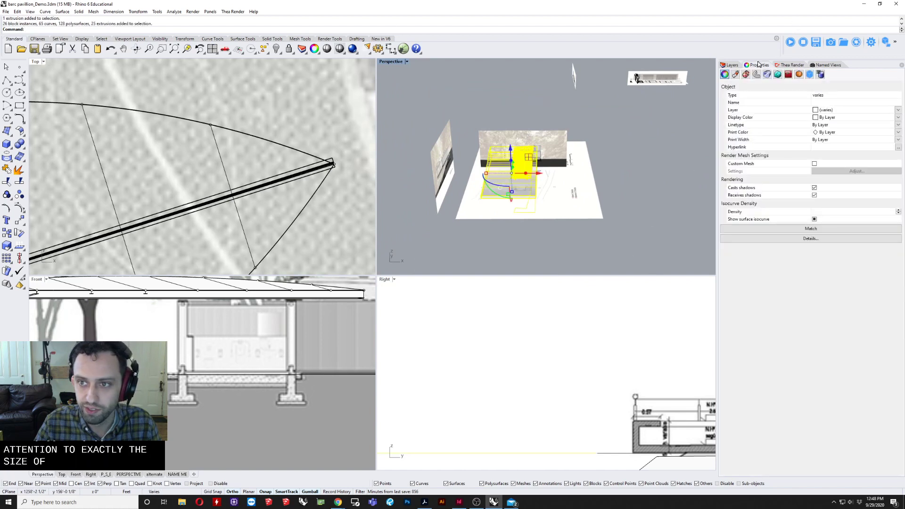
left_click(732, 66)
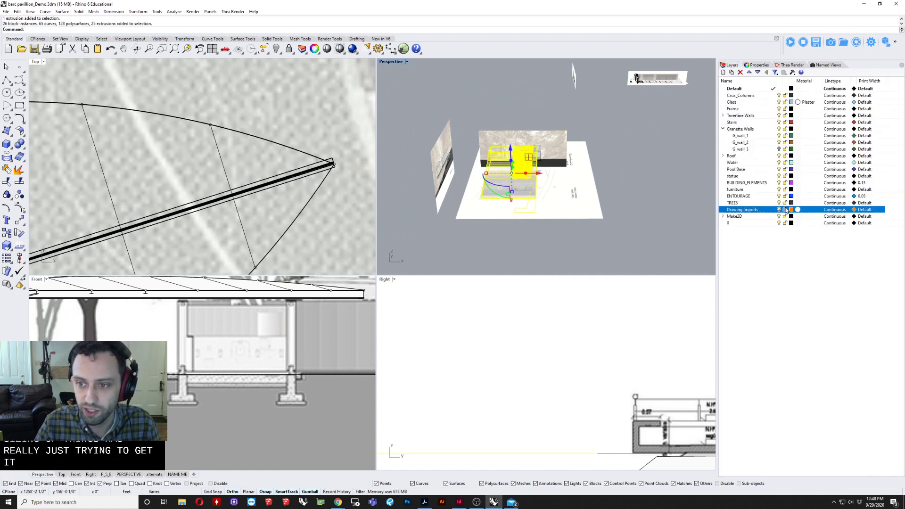
key("Escape")
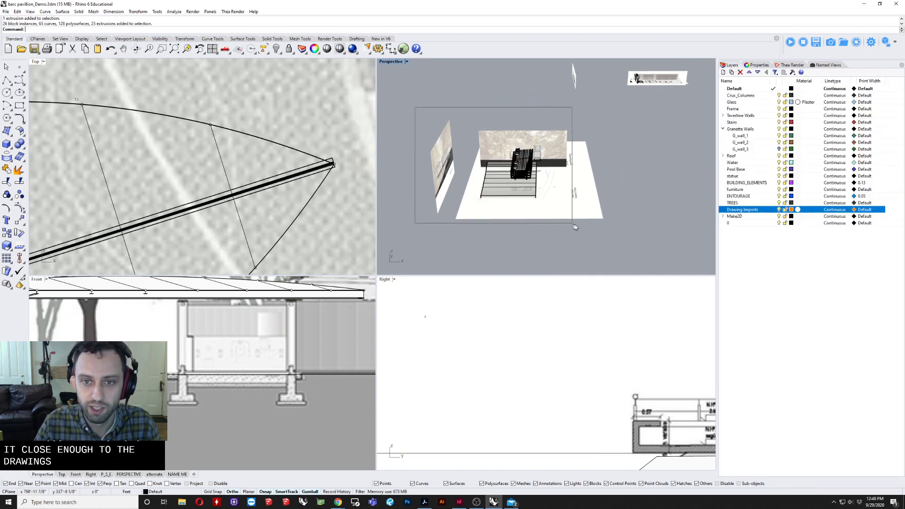
left_click_drag(575, 228, 576, 226)
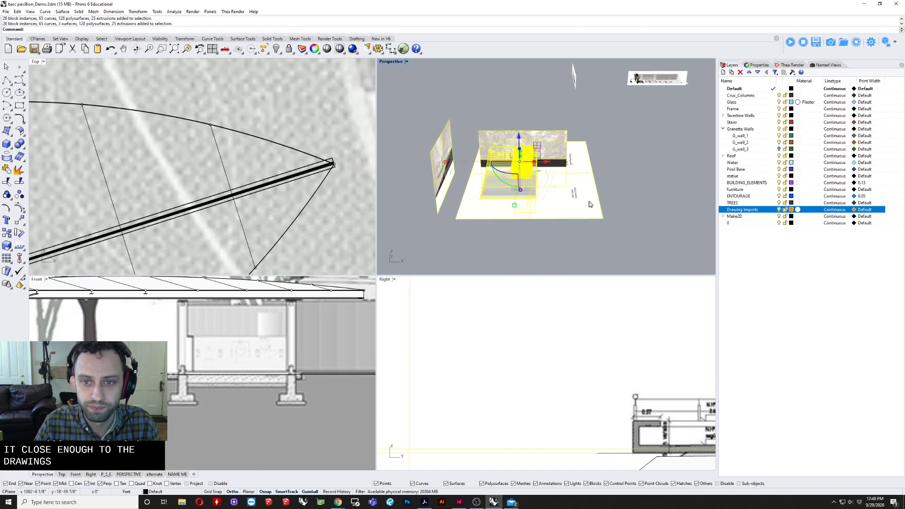
left_click(280, 54)
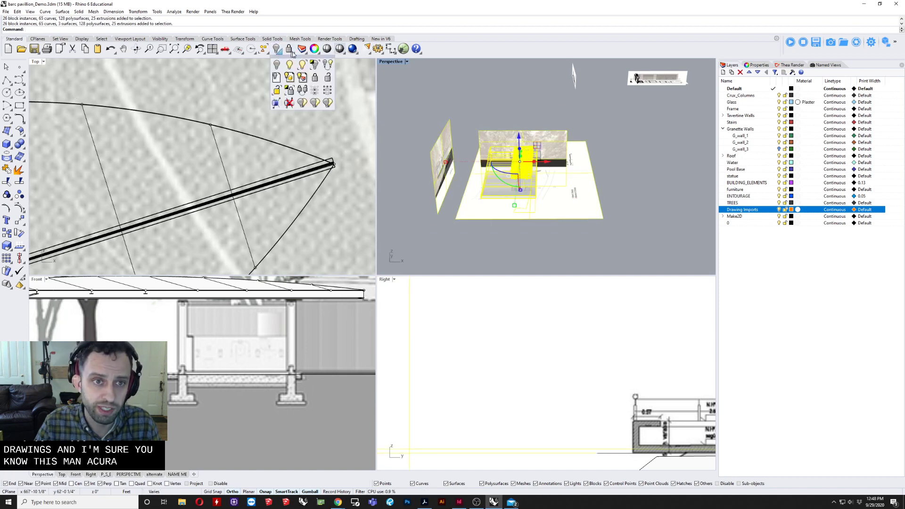
left_click(313, 66)
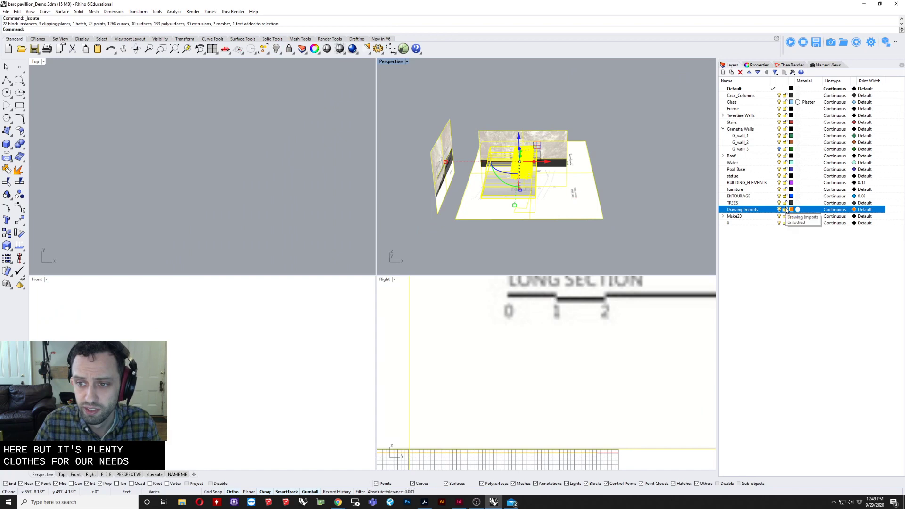
Lock the Drawing Imports layer and turn off its visibility.
left_click(785, 209)
left_click(666, 145)
right_click_drag(660, 146, 546, 141)
scroll(544, 141, "up", 8)
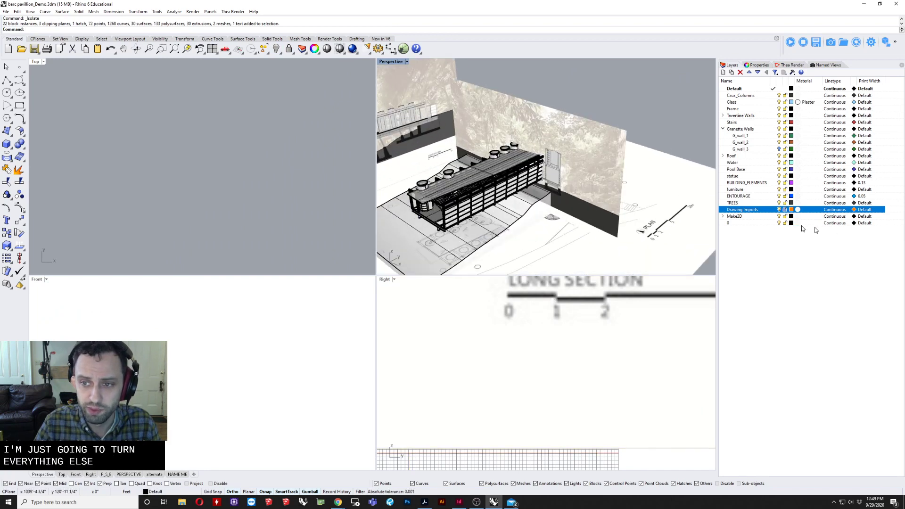
left_click(779, 209)
Look through the framed building's interior and over its roof with the reference drawings hidden.
mouse_move(433, 200)
right_mouse_down()
mouse_move(487, 167)
mouse_move(529, 184)
mouse_move(557, 211)
mouse_move(572, 201)
mouse_move(542, 172)
mouse_move(521, 176)
mouse_move(544, 160)
right_mouse_up()
scroll(487, 166, "up", 10)
scroll(545, 160, "up", 8)
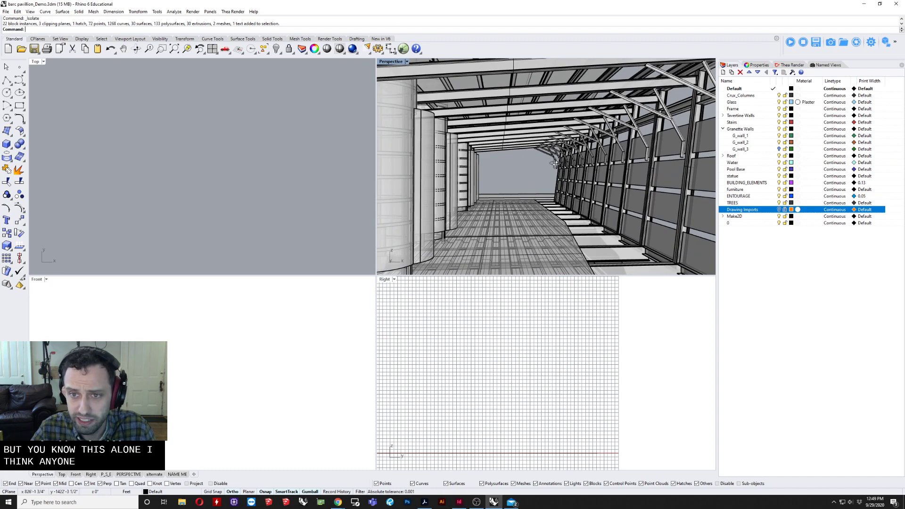
right_click_drag(555, 163, 544, 186)
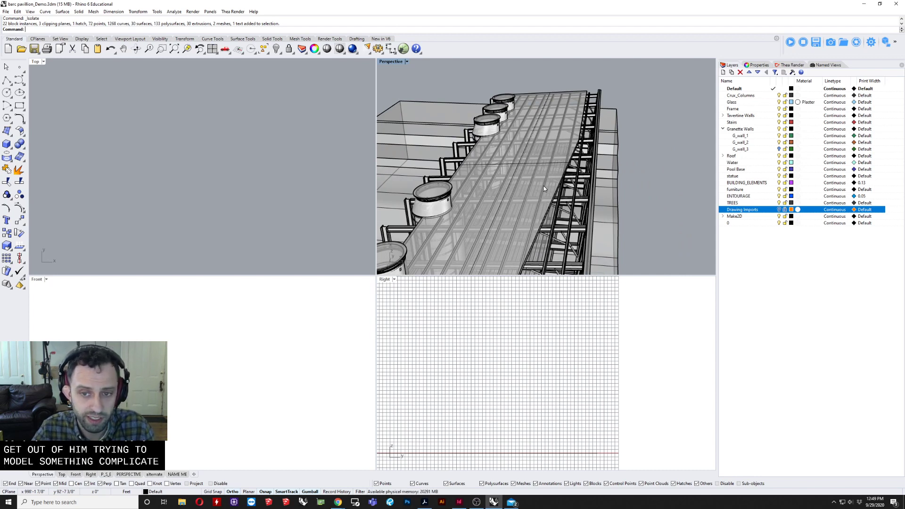
right_click_drag(541, 189, 565, 224)
Open the end frame's block instance for editing.
left_click(570, 237)
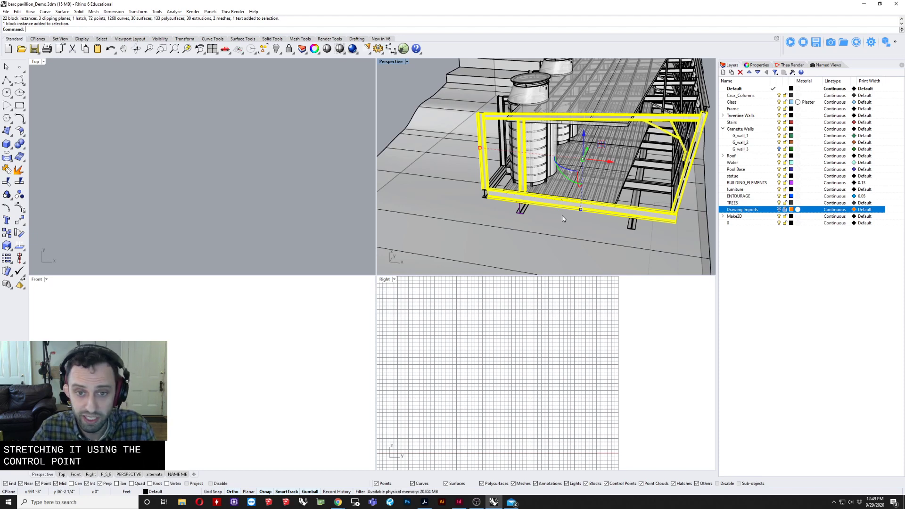
right_click_drag(563, 218, 529, 212)
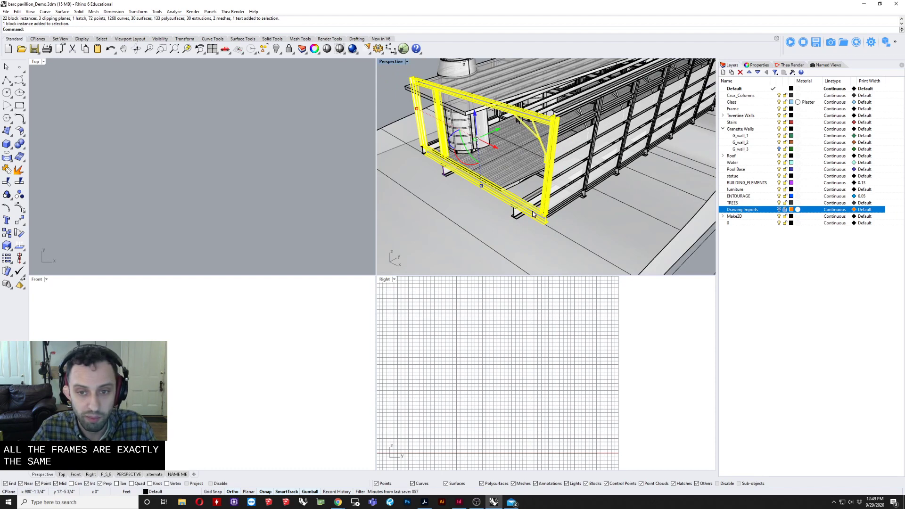
double_click(533, 213)
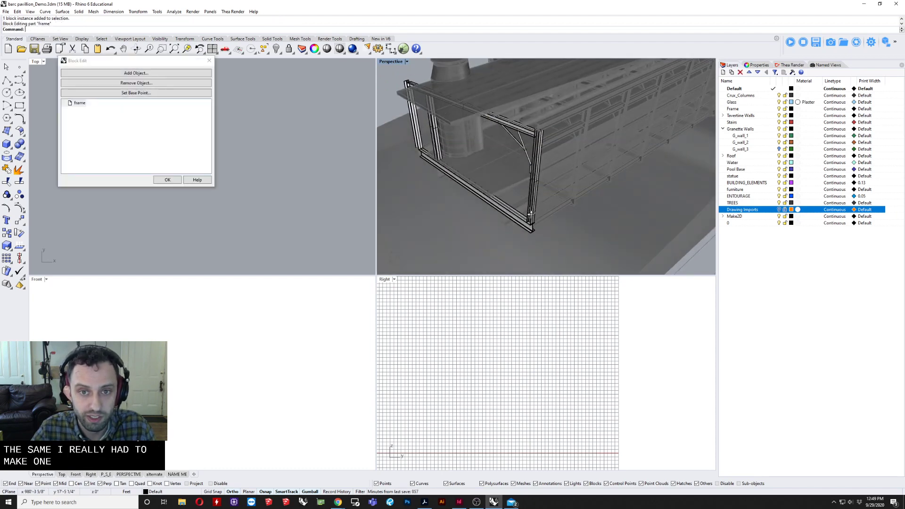
right_click_drag(513, 157, 553, 220)
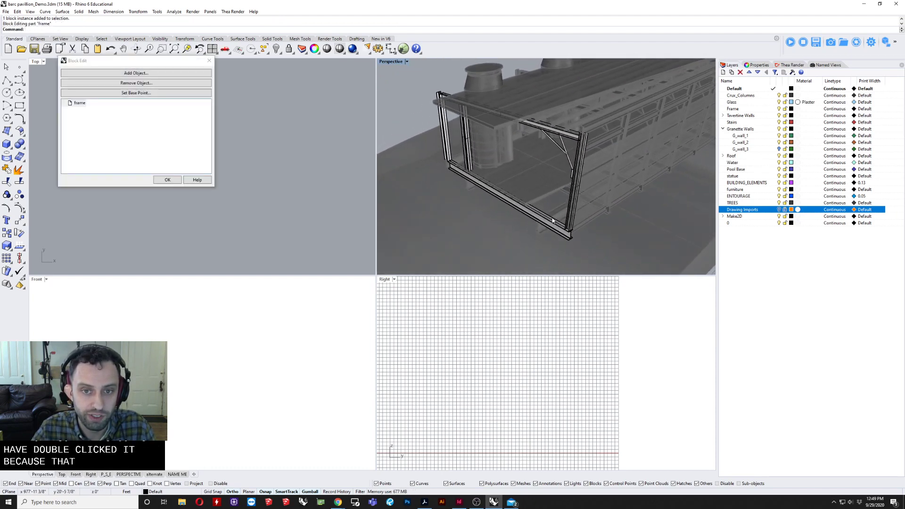
right_click_drag(470, 163, 496, 162)
Select the frame block's outer and inner columns and inspect how the inner column's foot meets the lower beam.
left_click(496, 142)
scroll(507, 164, "up", 5)
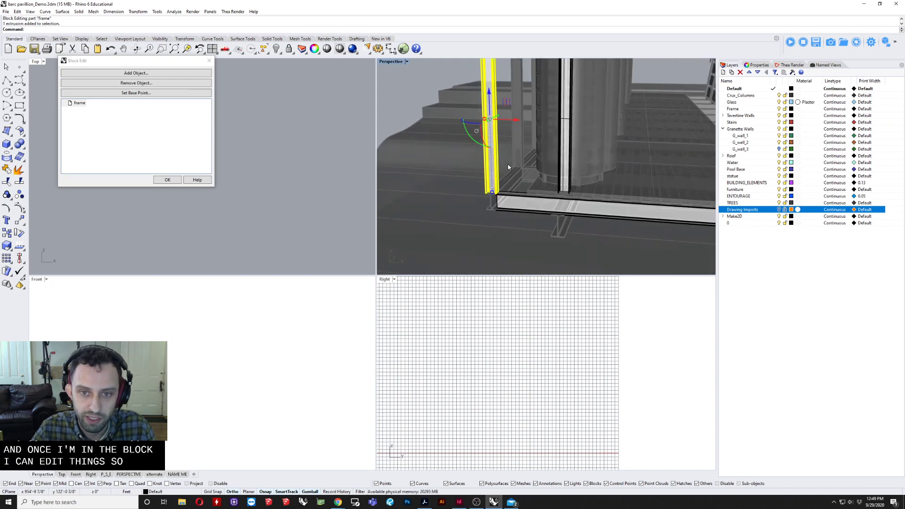
right_click_drag(499, 160, 498, 130)
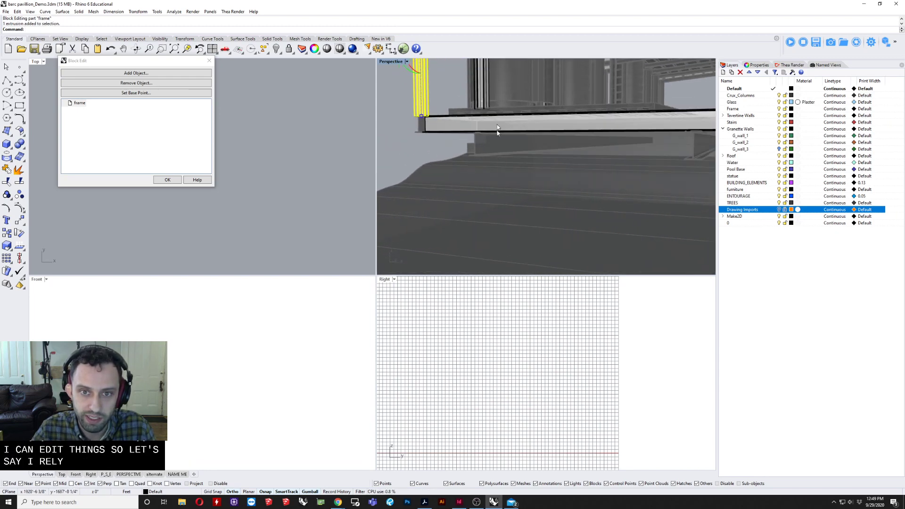
left_click(487, 103)
scroll(485, 99, "up", 3)
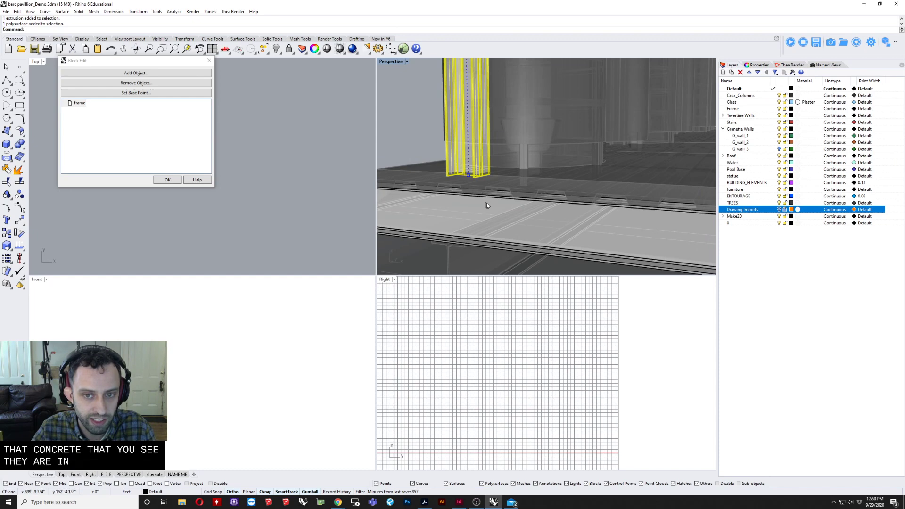
scroll(502, 198, "down", 5)
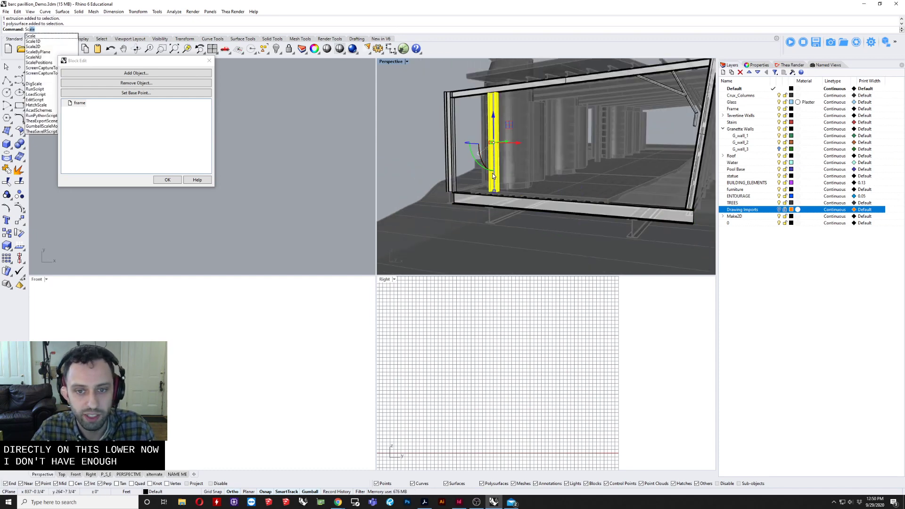
right_click_drag(492, 173, 473, 159)
scroll(473, 159, "up", 5)
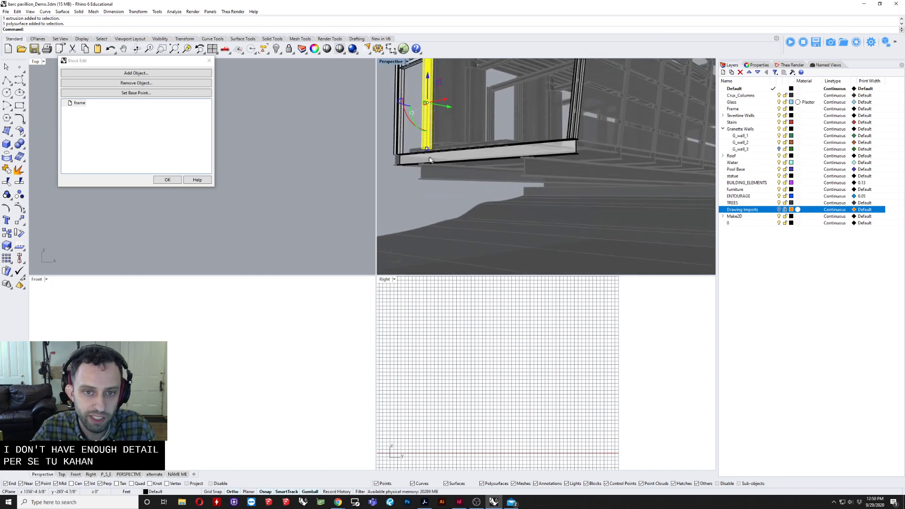
right_click_drag(419, 151, 404, 155)
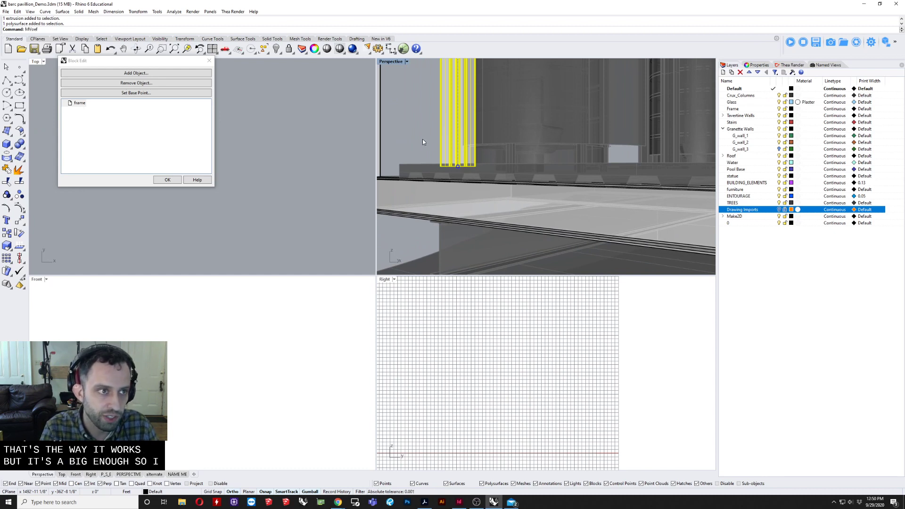
Extend the inner column's bottom face down to the lower beam with MoveFace, using the Normal direction constraint.
type("move")
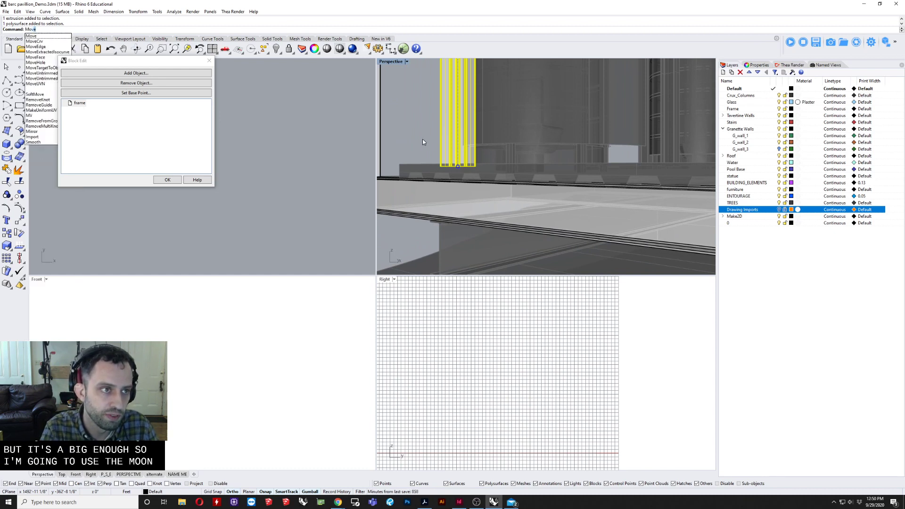
type("efa")
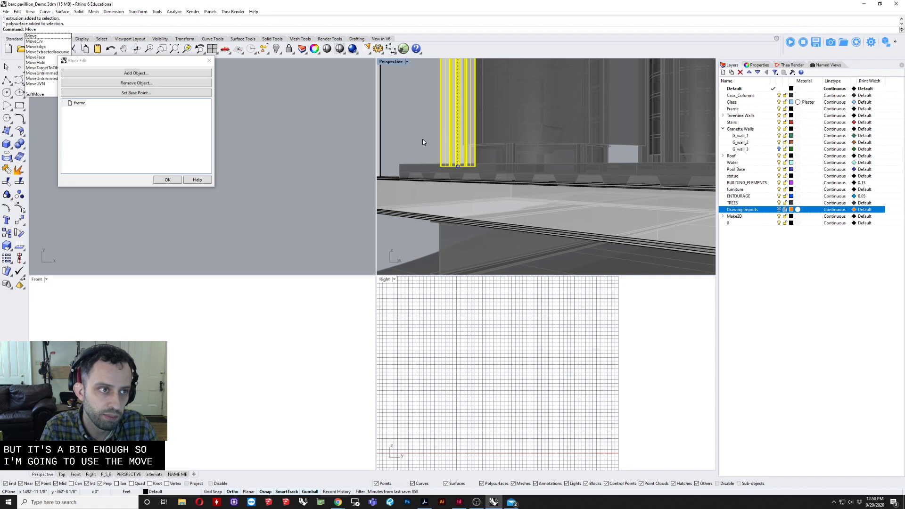
key("Return")
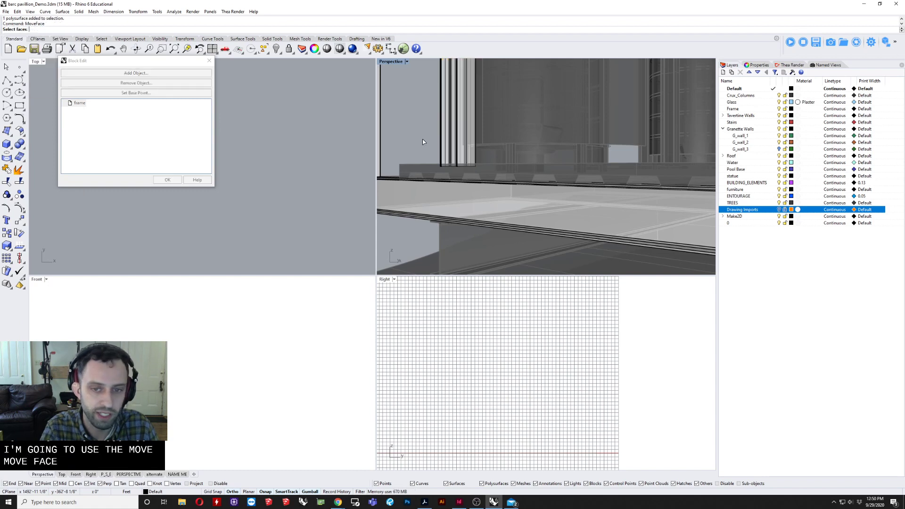
left_click(463, 164)
key("Return")
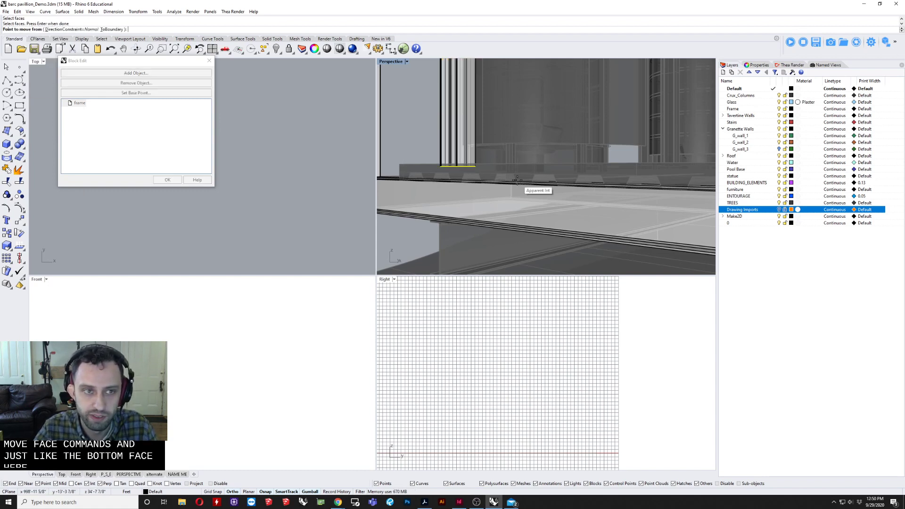
left_click(66, 31)
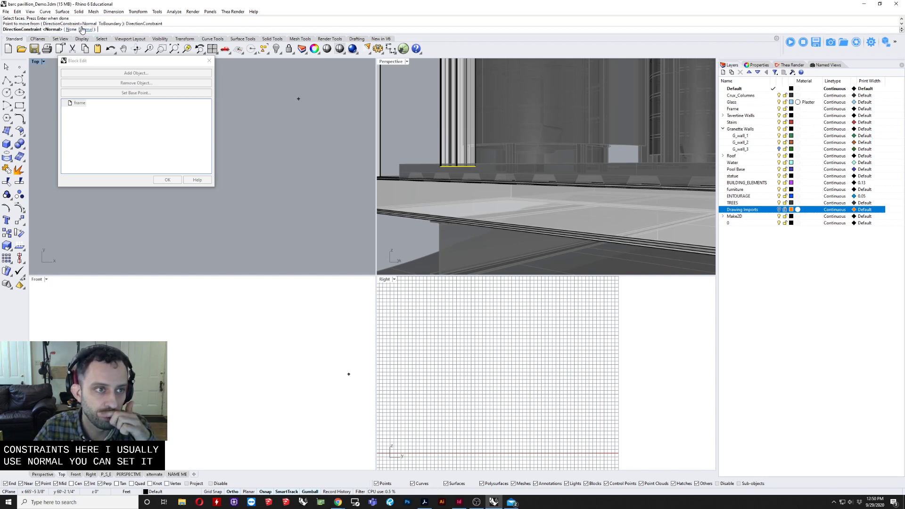
left_click(83, 29)
left_click(442, 166)
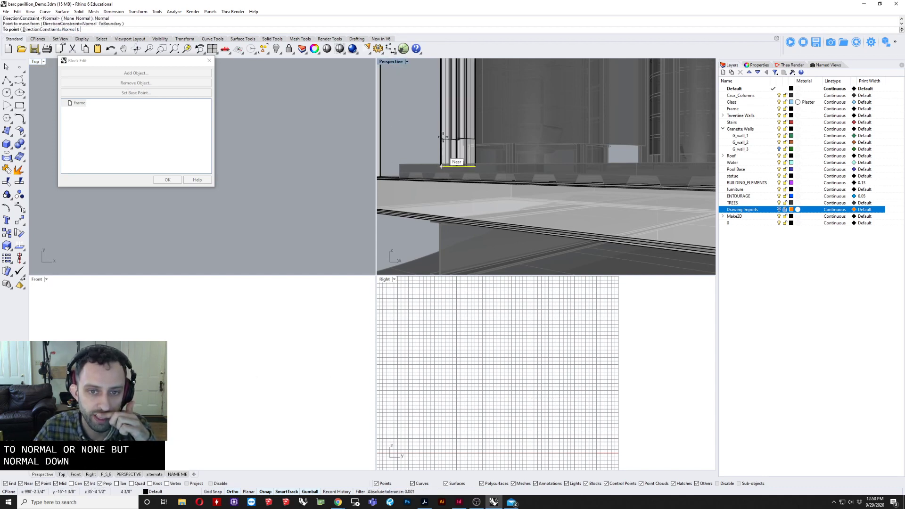
right_click_drag(467, 154, 577, 202)
scroll(497, 171, "down", 5)
left_click(484, 197)
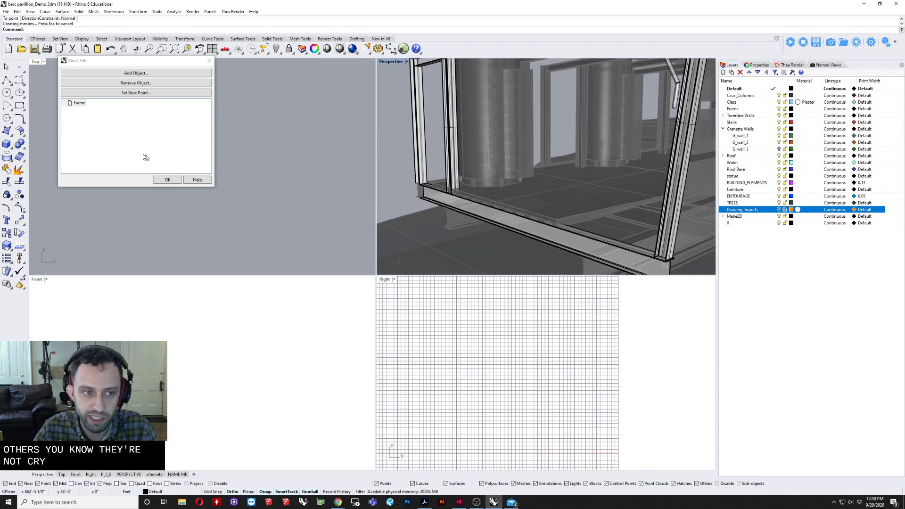
Accept the frame block edit and check the extended column feet on the other frames inside the building.
left_click(166, 180)
scroll(595, 152, "up", 5)
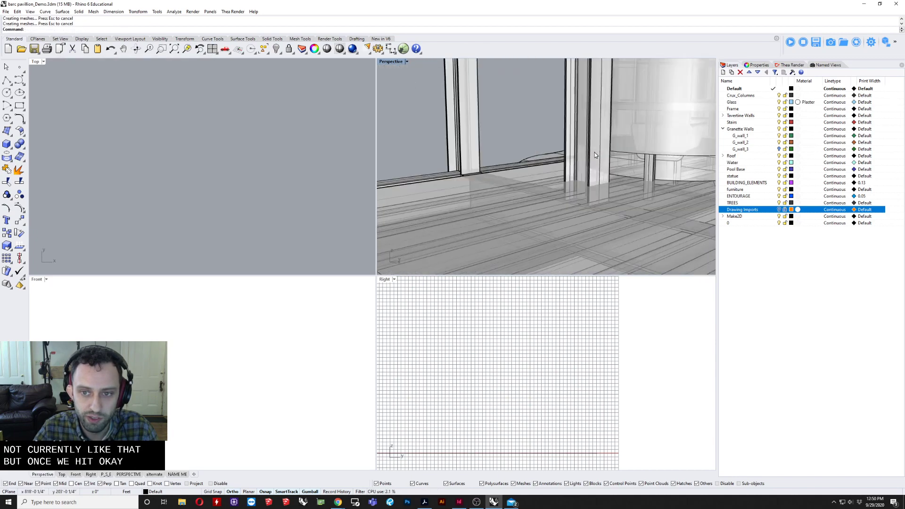
left_click(595, 151)
scroll(594, 151, "up", 2)
right_click_drag(575, 154, 464, 139)
key("Escape")
Move the whole framed building sideways off the sloped ground and turn the Drawing Imports layer back on.
scroll(571, 171, "down", 8)
left_click_drag(593, 229, 592, 230)
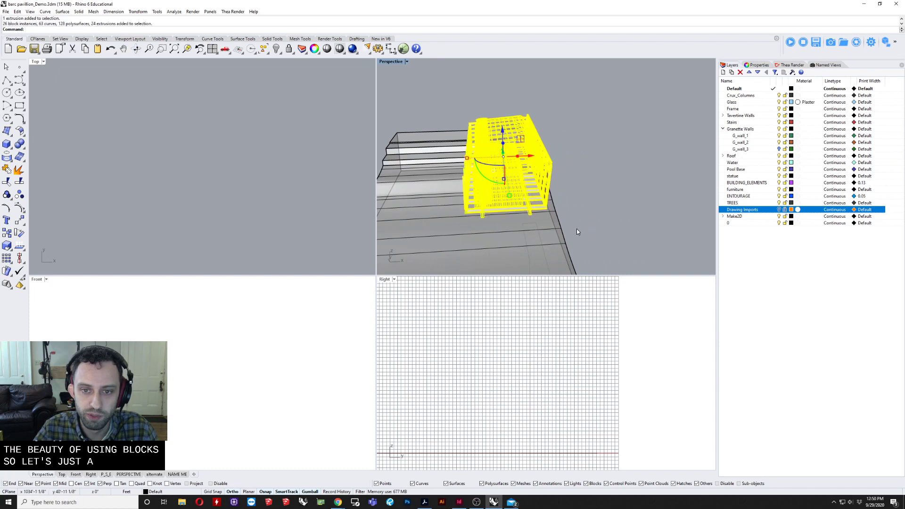
right_click_drag(576, 228, 570, 228)
left_click_drag(528, 161, 691, 160)
left_click(565, 84)
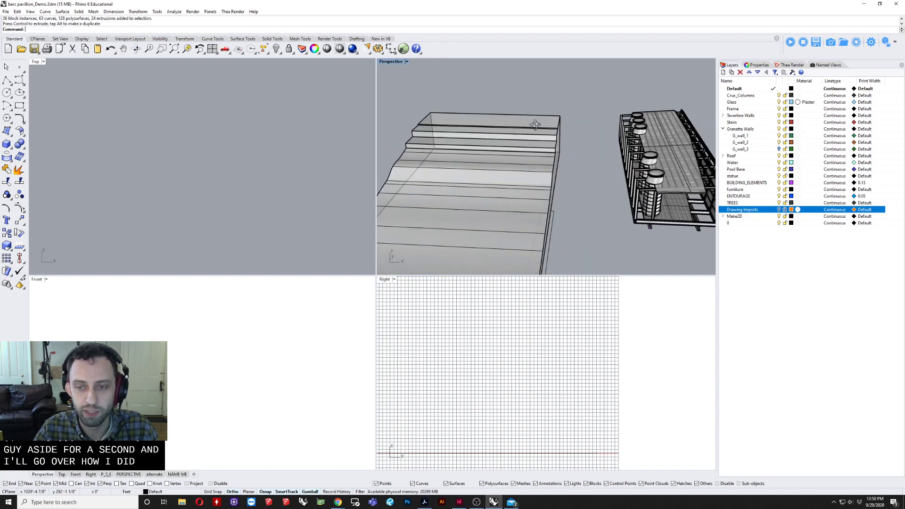
left_click(779, 209)
mouse_move(543, 175)
right_mouse_down()
mouse_move(476, 176)
mouse_move(573, 181)
mouse_move(513, 202)
mouse_move(477, 151)
mouse_move(460, 170)
mouse_move(579, 204)
mouse_move(573, 188)
mouse_move(564, 202)
mouse_move(511, 194)
right_mouse_up()
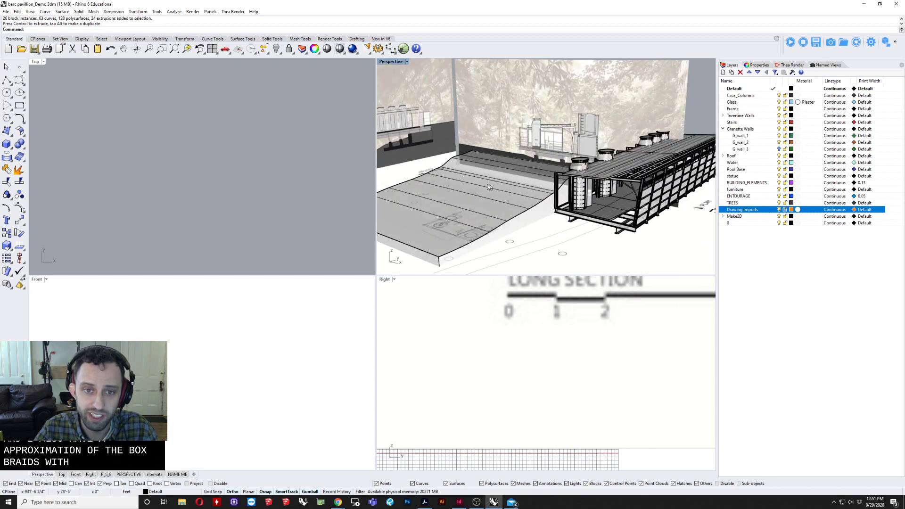
Select the sloped ground extrusion over the imported plan drawing and hide it.
right_click_drag(92, 173, 90, 175)
right_click_drag(447, 129, 524, 201)
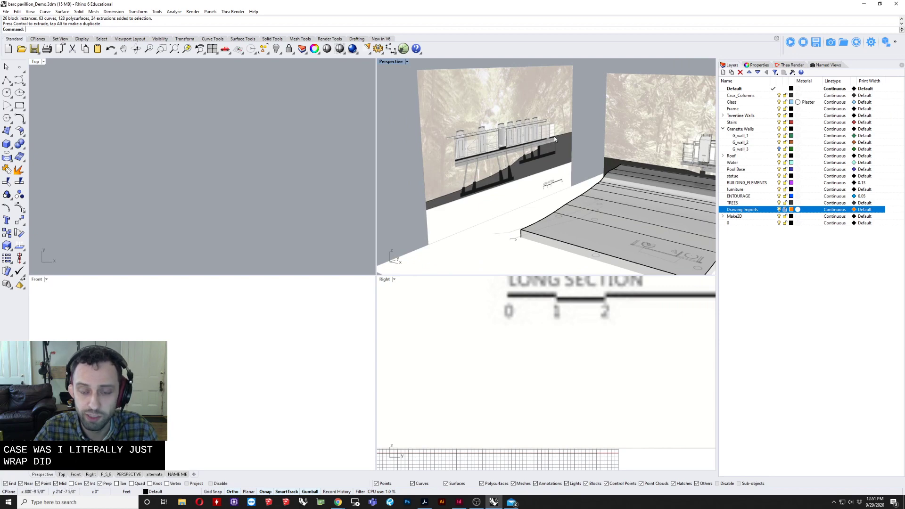
scroll(536, 149, "down", 5)
left_click(621, 174)
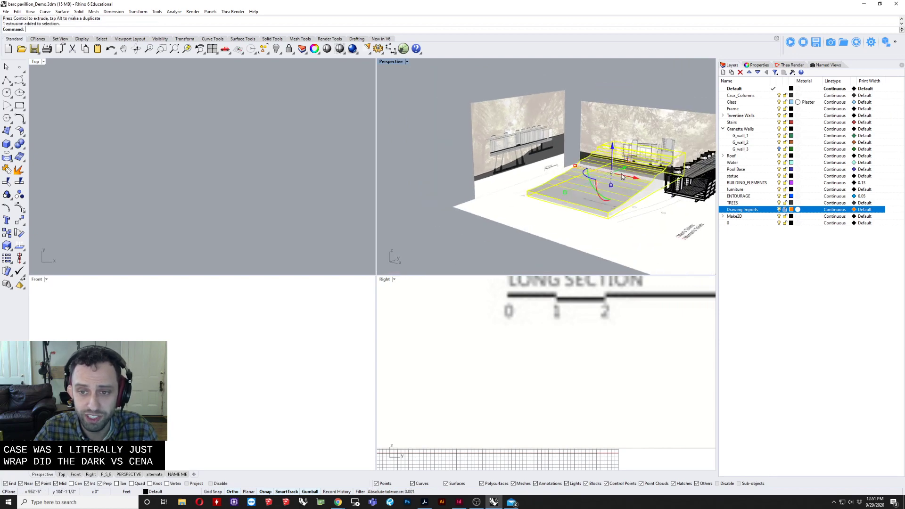
right_click_drag(621, 174, 681, 197)
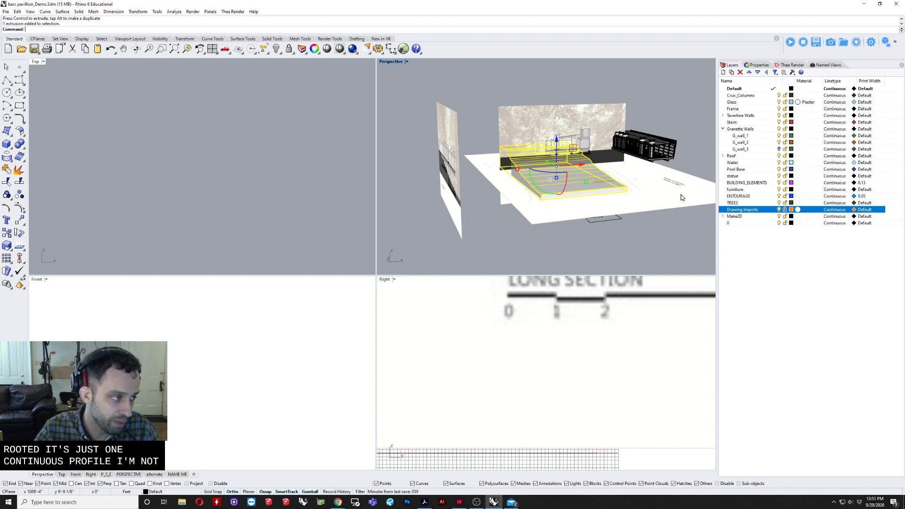
right_click_drag(612, 207, 519, 235)
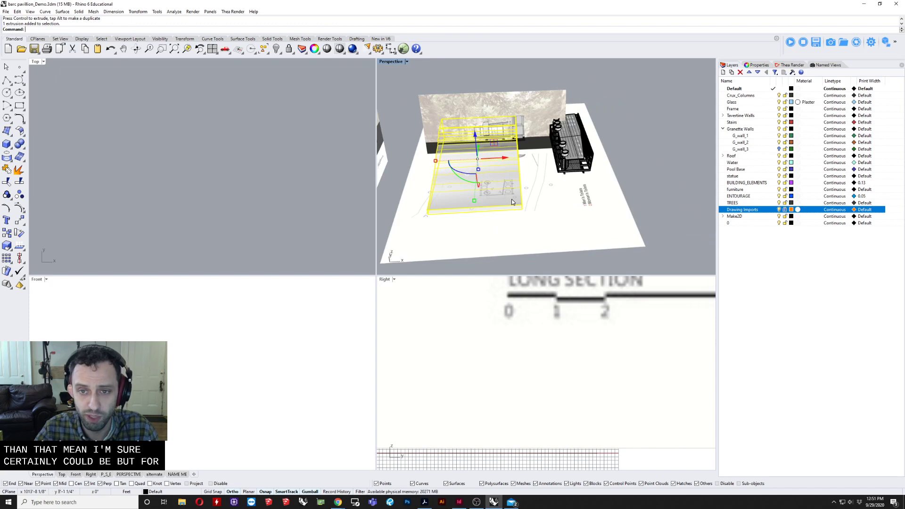
right_click_drag(513, 202, 505, 141)
scroll(507, 137, "up", 2)
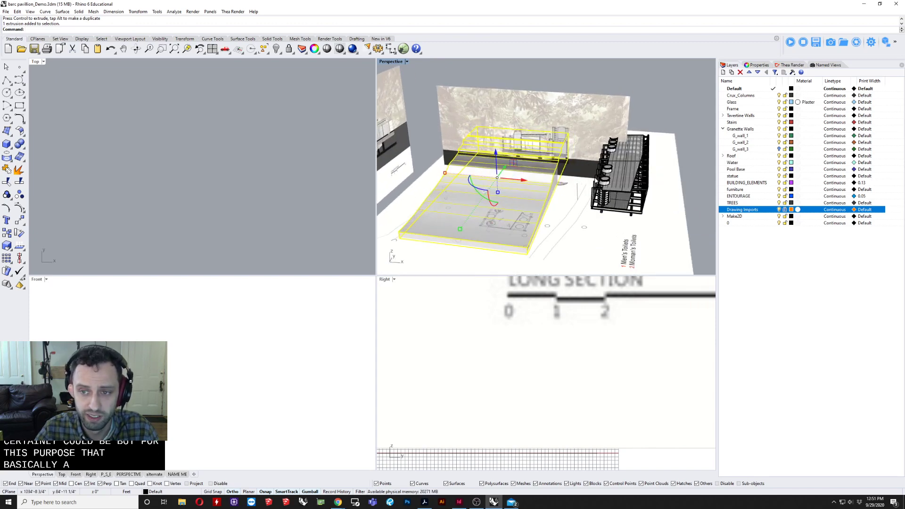
mouse_move(536, 183)
left_mouse_down()
mouse_move(666, 202)
mouse_move(553, 188)
left_mouse_up()
key("ctrl+h")
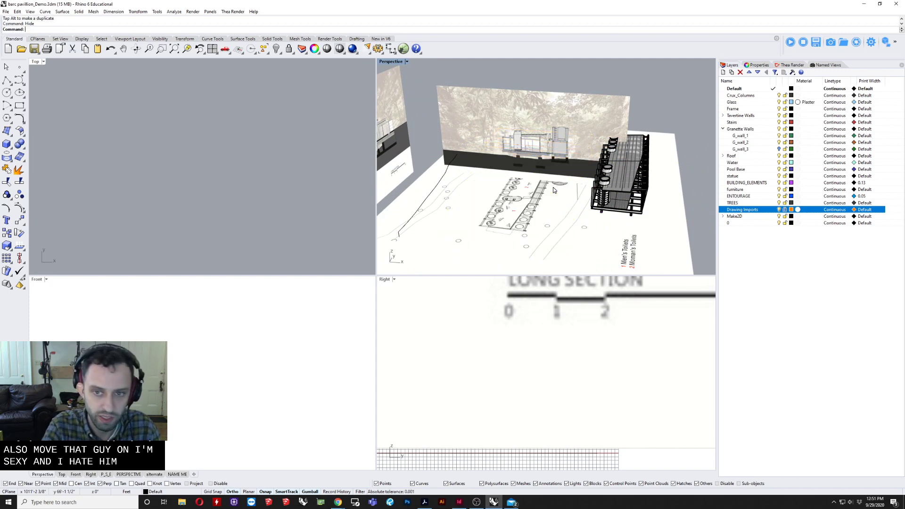
Examine the long section drawing in the Right view and the cross section drawing in the Front view.
right_click_drag(541, 184, 561, 142)
scroll(530, 201, "up", 3)
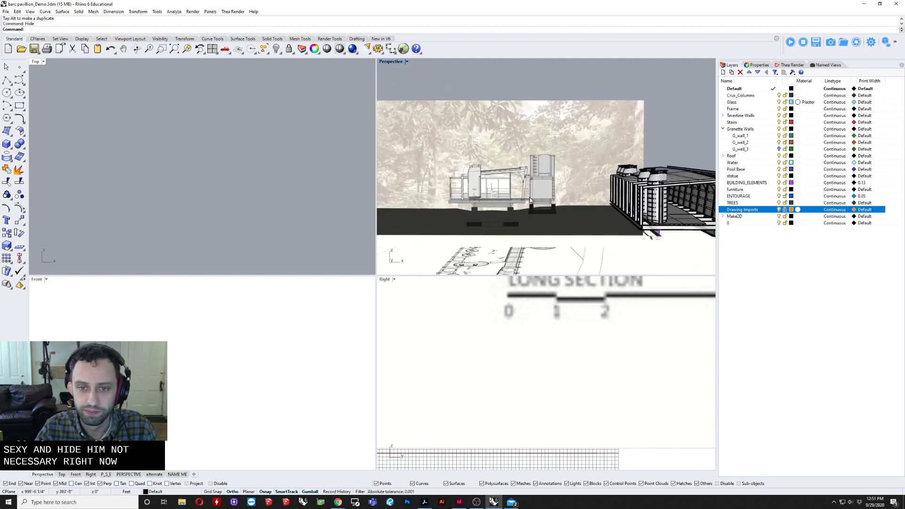
scroll(477, 324, "down", 5)
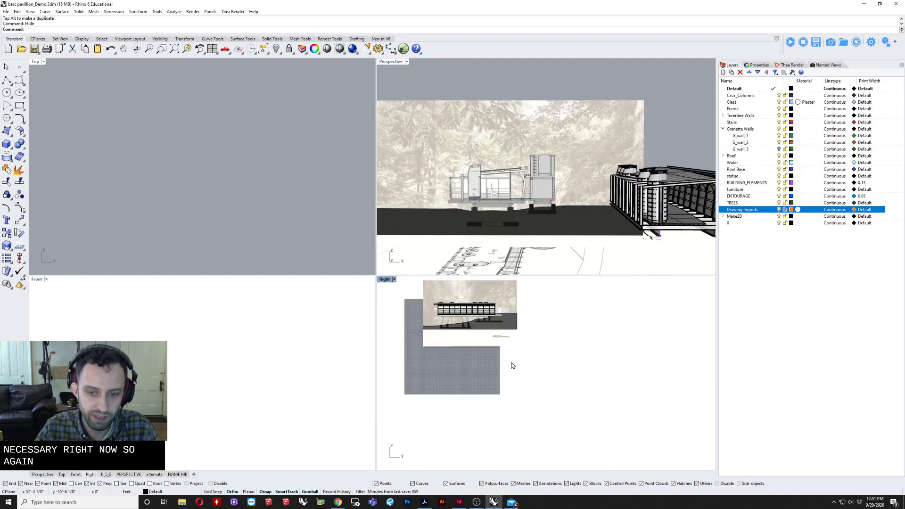
scroll(484, 326, "up", 3)
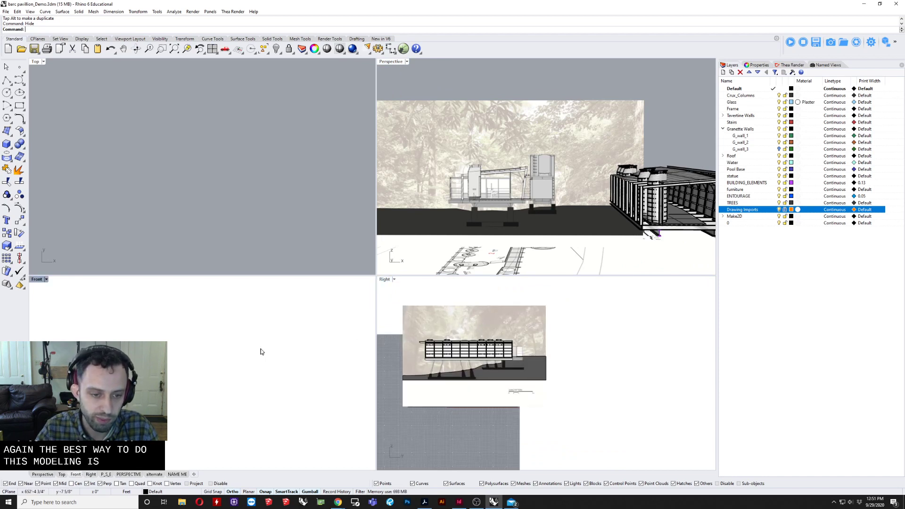
scroll(239, 373, "down", 8)
scroll(285, 372, "up", 6)
right_click_drag(230, 392, 182, 405)
right_click_drag(271, 369, 205, 385)
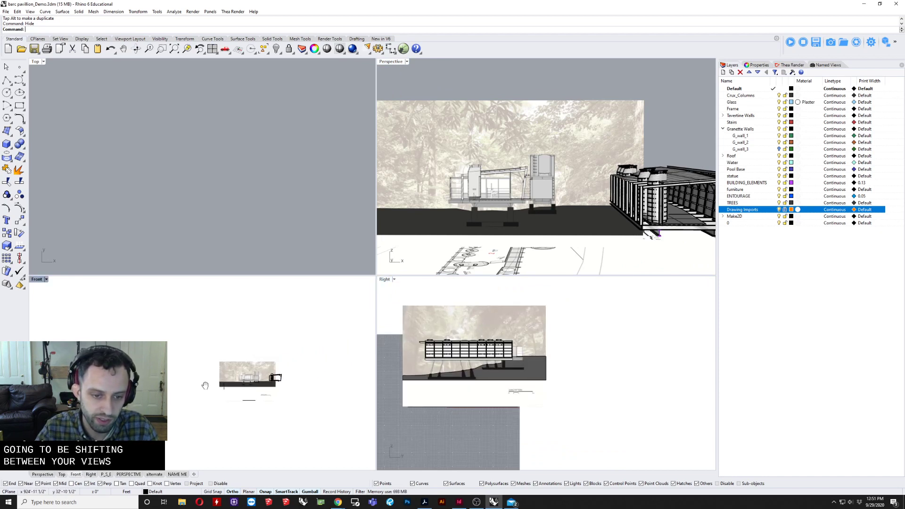
scroll(293, 377, "up", 3)
scroll(302, 375, "down", 1)
scroll(307, 368, "up", 4)
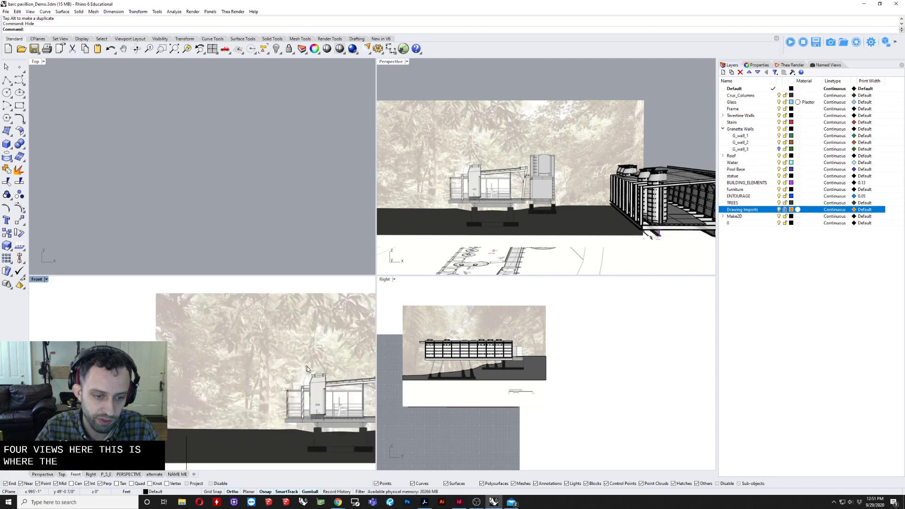
right_click_drag(307, 366, 171, 315)
scroll(172, 320, "up", 4)
right_click_drag(200, 352, 182, 351)
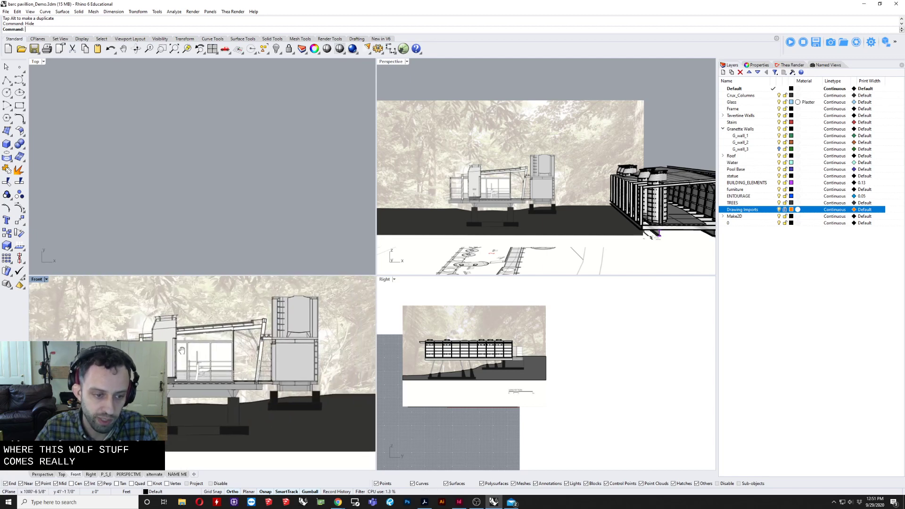
scroll(183, 351, "up", 1)
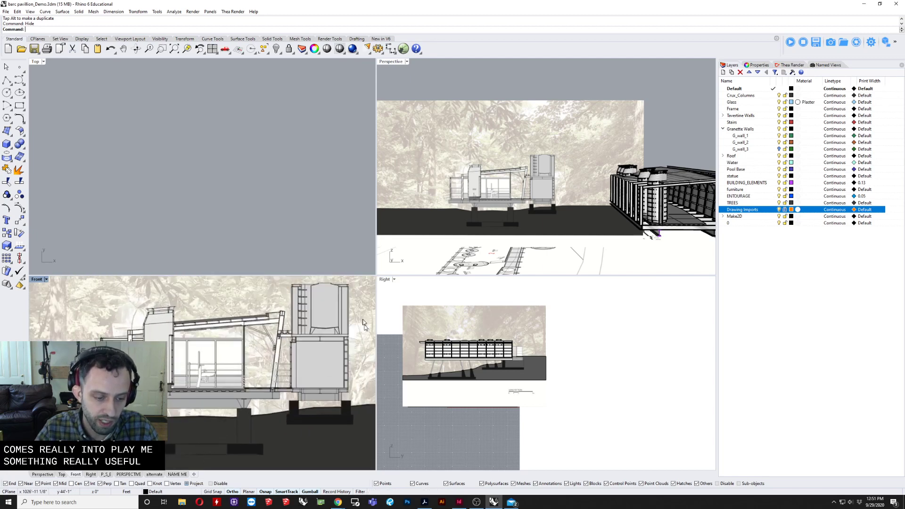
With Project snapping on, trace a polyline over the cross section from the outer column's top down to the floor and across to the inclined column's foot.
scroll(198, 351, "up", 2)
left_click(18, 80)
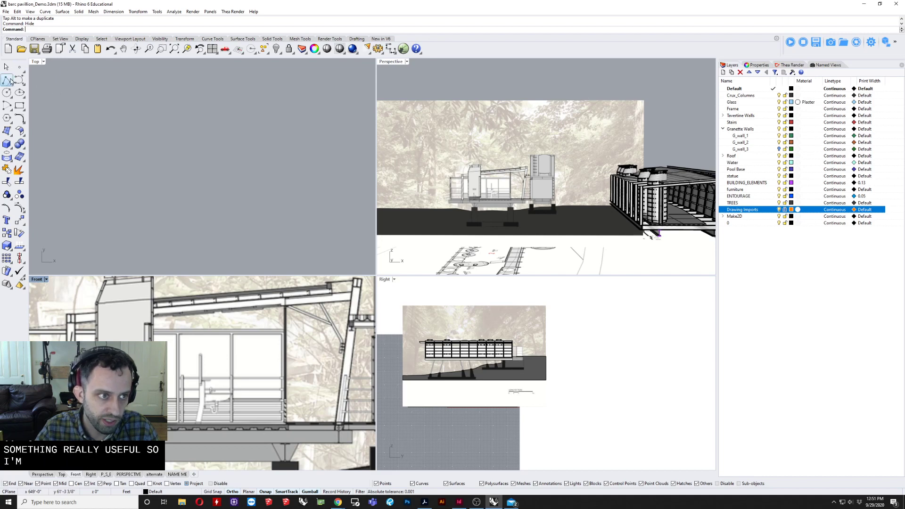
scroll(89, 287, "up", 2)
scroll(87, 312, "up", 2)
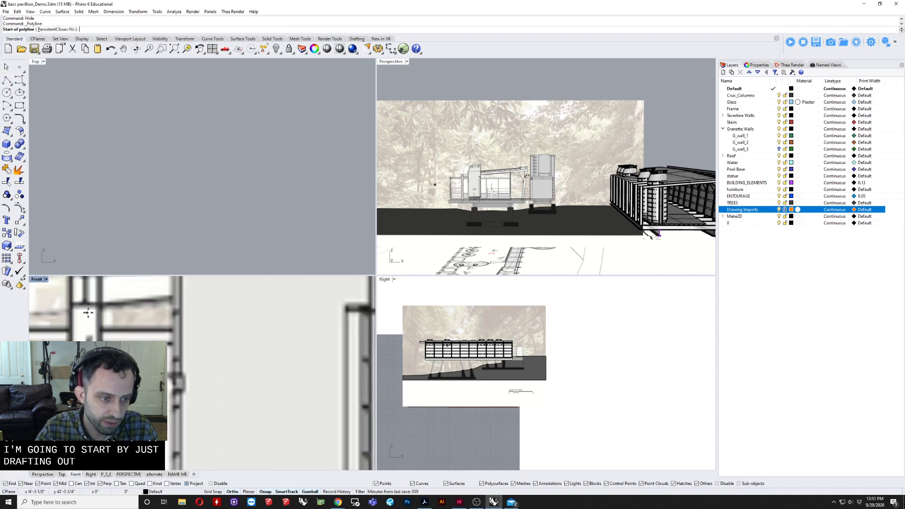
left_click(100, 305)
scroll(100, 320, "down", 2)
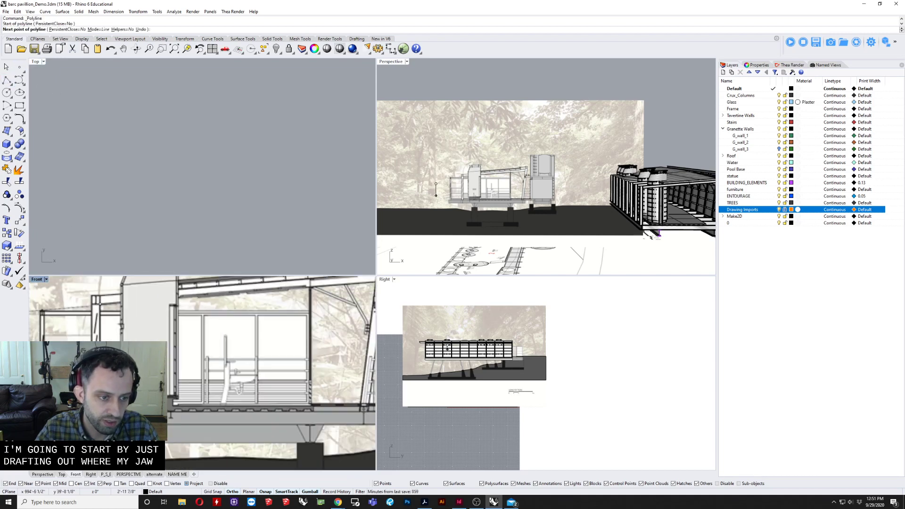
scroll(100, 321, "down", 2)
scroll(102, 404, "up", 2)
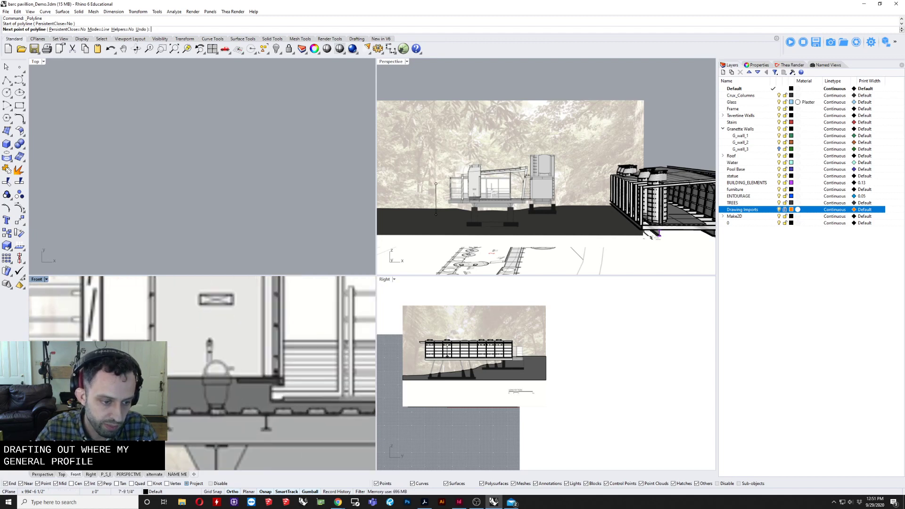
left_click(102, 413)
scroll(101, 414, "down", 10)
scroll(208, 417, "up", 10)
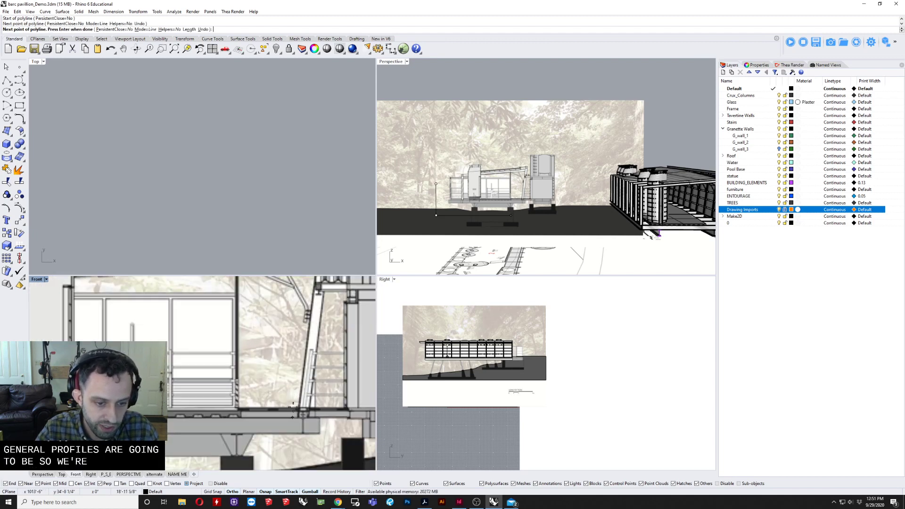
left_click(300, 430)
scroll(301, 428, "down", 5)
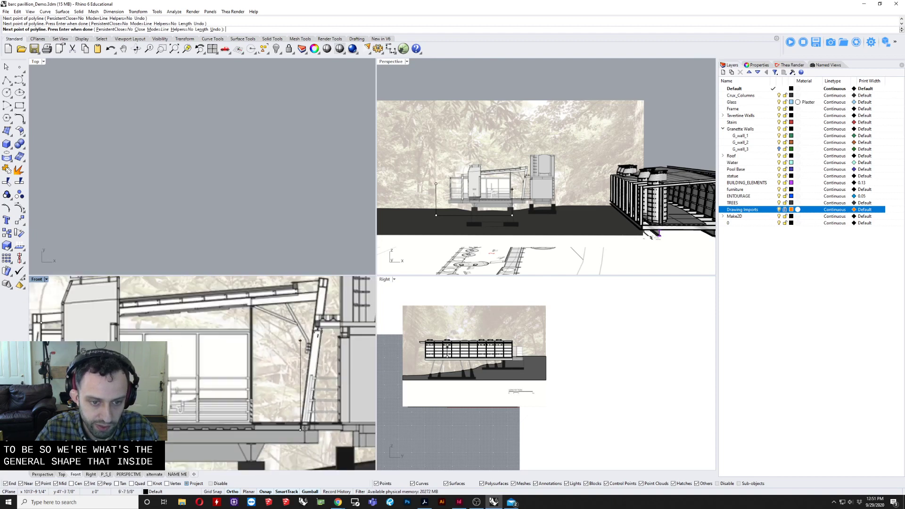
Continue the polyline up the inclined column to the roof beam and close it at its starting point on the outer column.
scroll(311, 317, "up", 5)
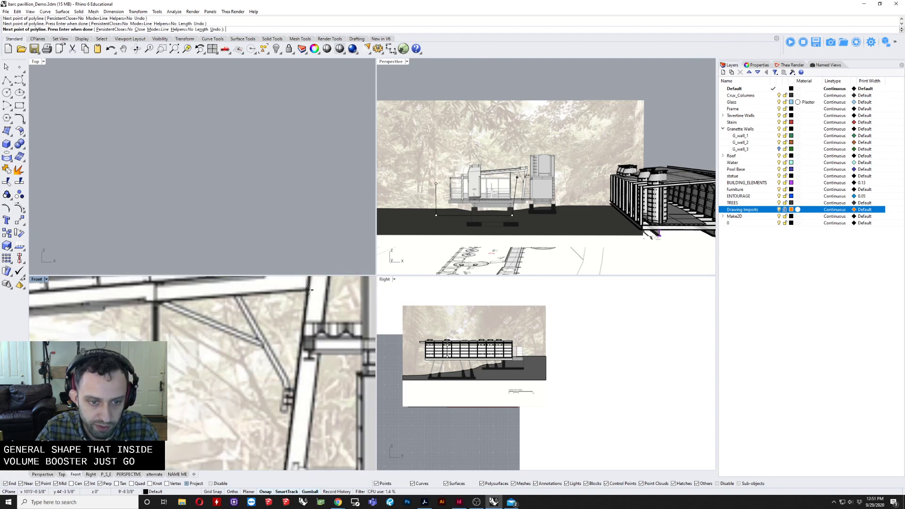
left_click(307, 290)
scroll(346, 287, "down", 10)
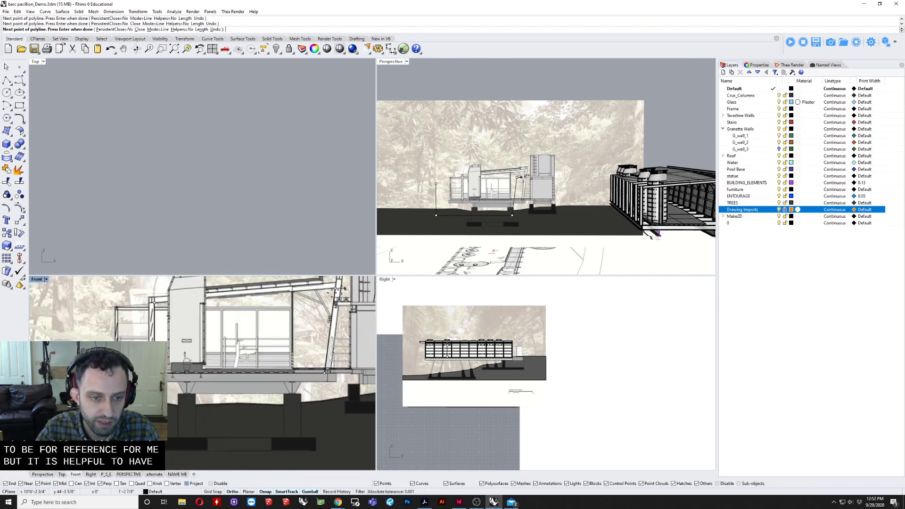
scroll(134, 292, "up", 8)
right_click_drag(115, 300, 109, 313, "shift")
scroll(111, 314, "down", 3)
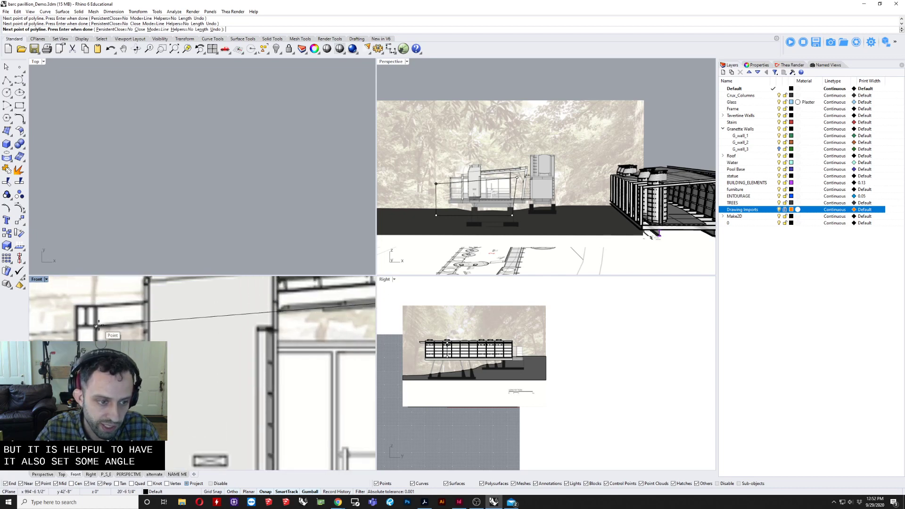
key("Return")
scroll(161, 333, "down", 4)
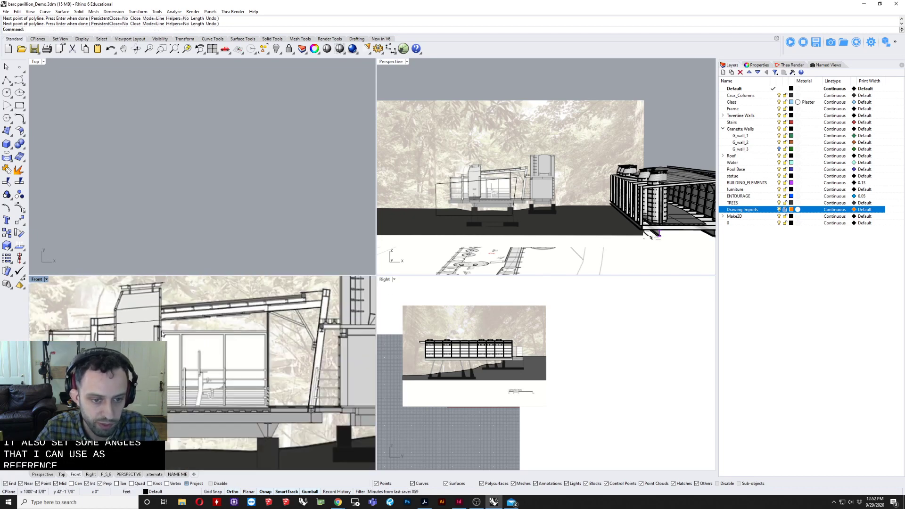
Select the traced profile and inspect its position in space relative to the section drawing and the construction plane.
left_click(477, 181)
right_click_drag(477, 181, 622, 147)
key("Escape")
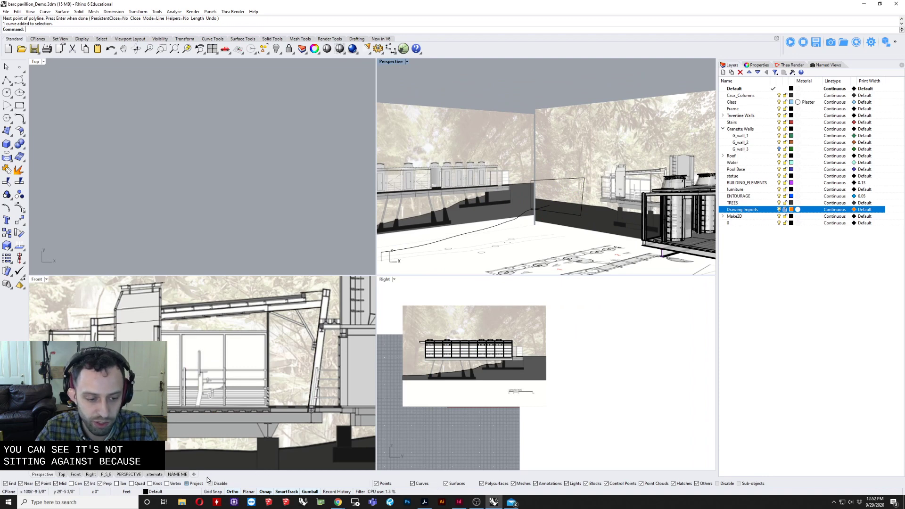
right_click_drag(516, 218, 491, 235)
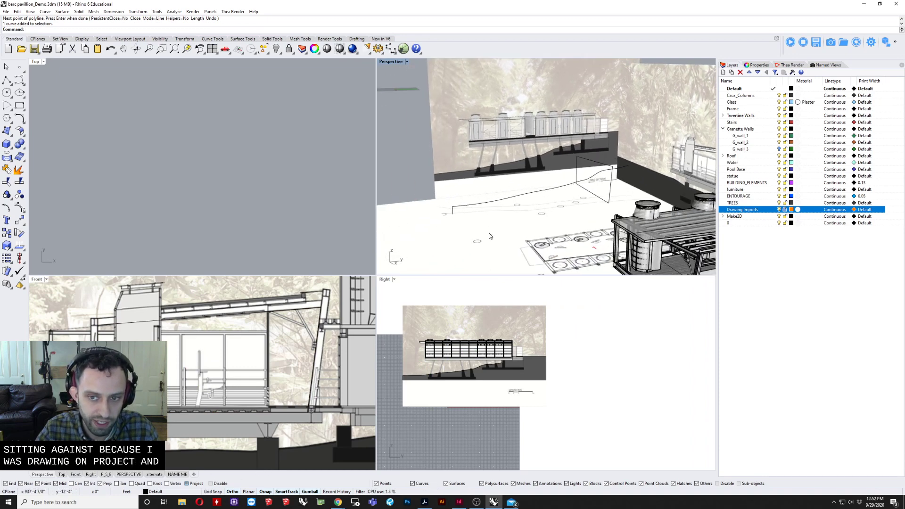
scroll(490, 233, "down", 7)
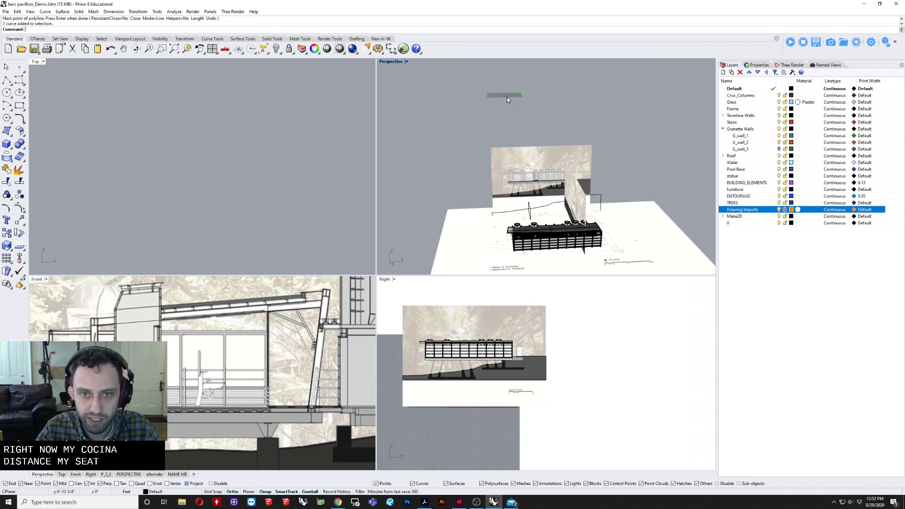
left_click(529, 210)
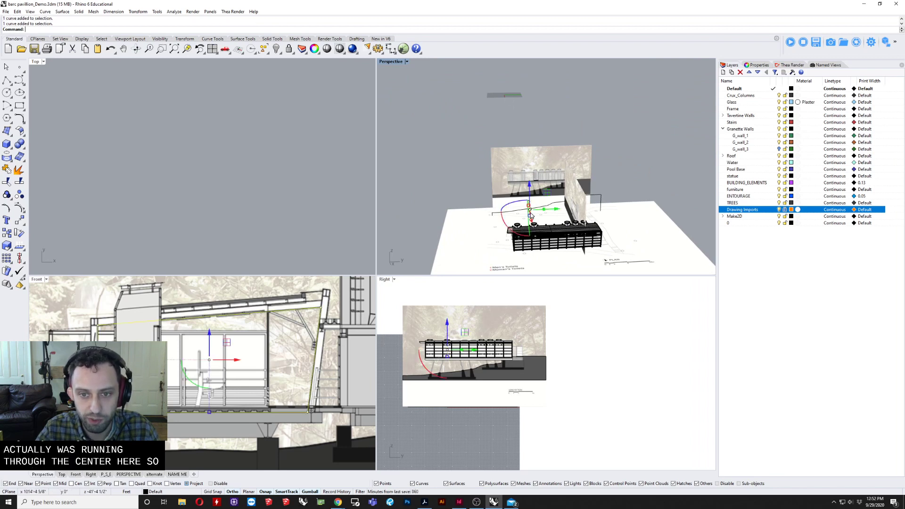
right_click_drag(488, 220, 561, 203)
left_click(505, 235)
scroll(558, 214, "up", 5)
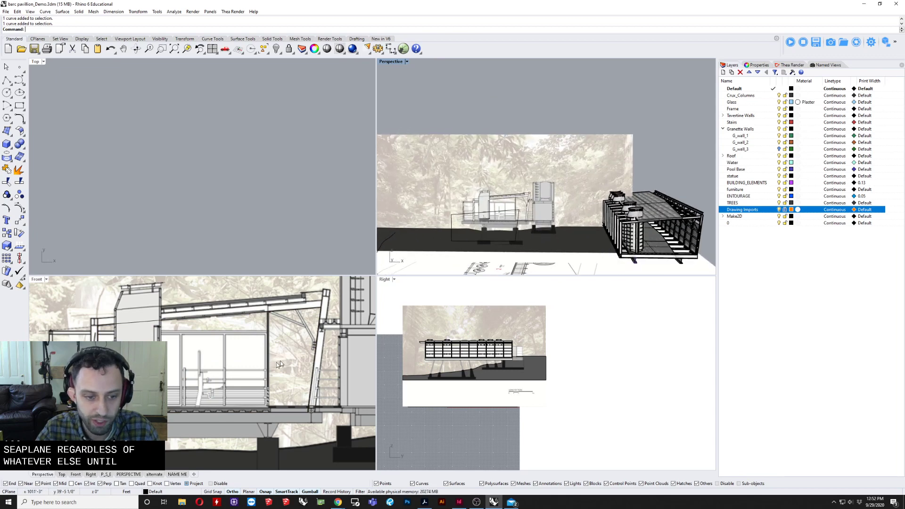
Compare the Front, Right, Top and Perspective views to examine which plane each one draws on.
left_click(271, 337)
scroll(272, 338, "down", 6)
left_click(485, 330)
scroll(484, 330, "down", 4)
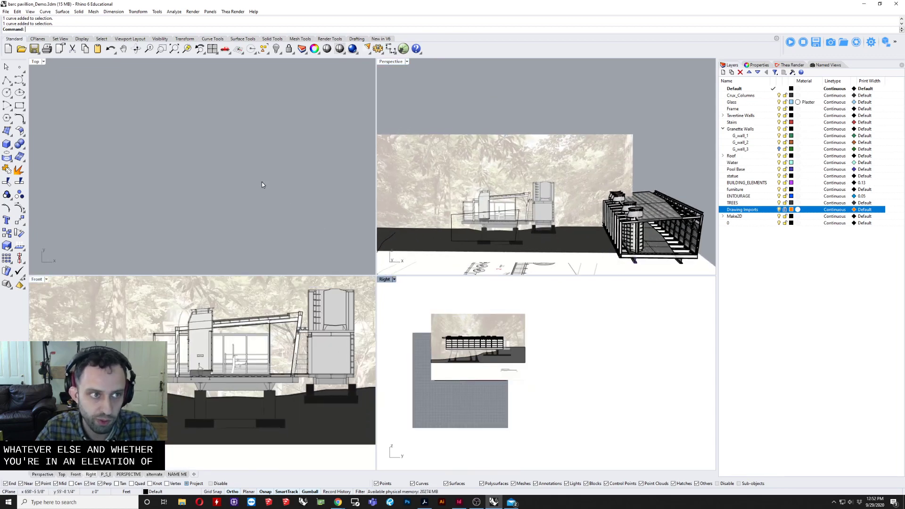
left_click(263, 183)
left_click(540, 192)
scroll(521, 215, "up", 3)
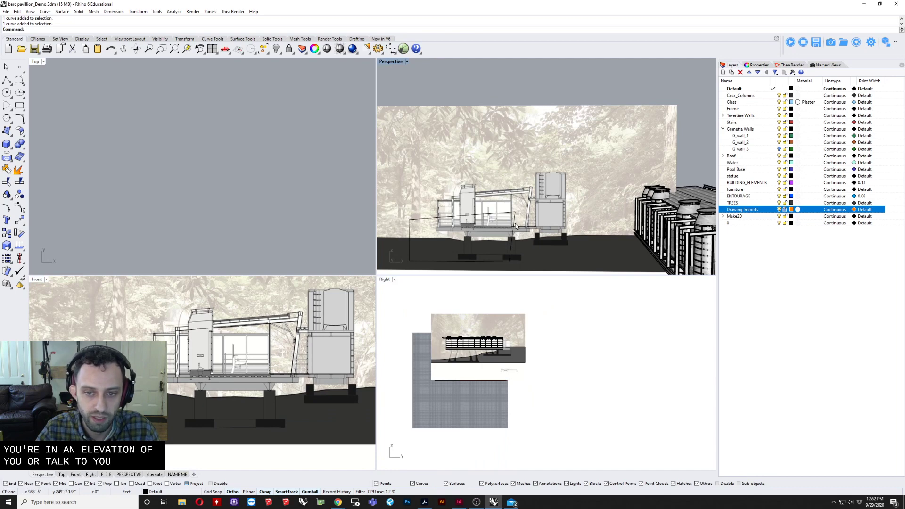
right_click_drag(516, 226, 576, 223)
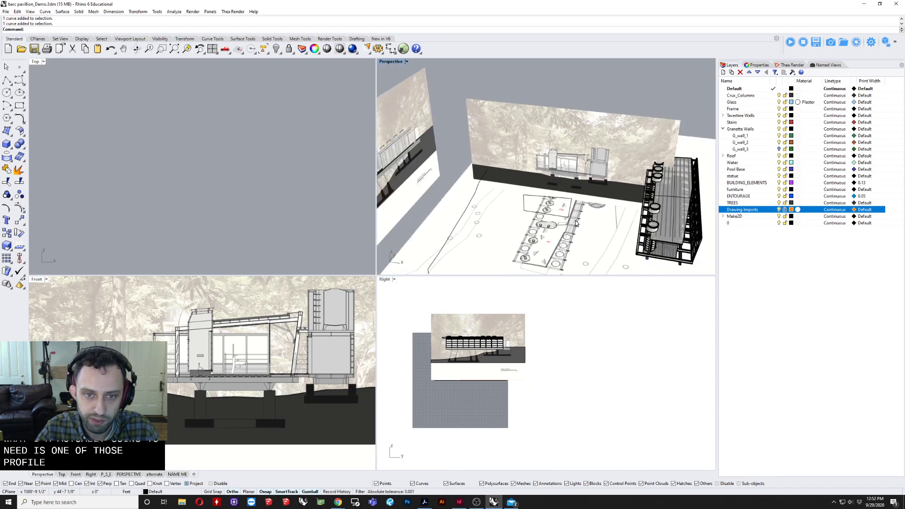
Try to duplicate the border of the steel column's top end face with DupFaceBorder.
scroll(576, 223, "down", 5)
scroll(624, 215, "up", 15)
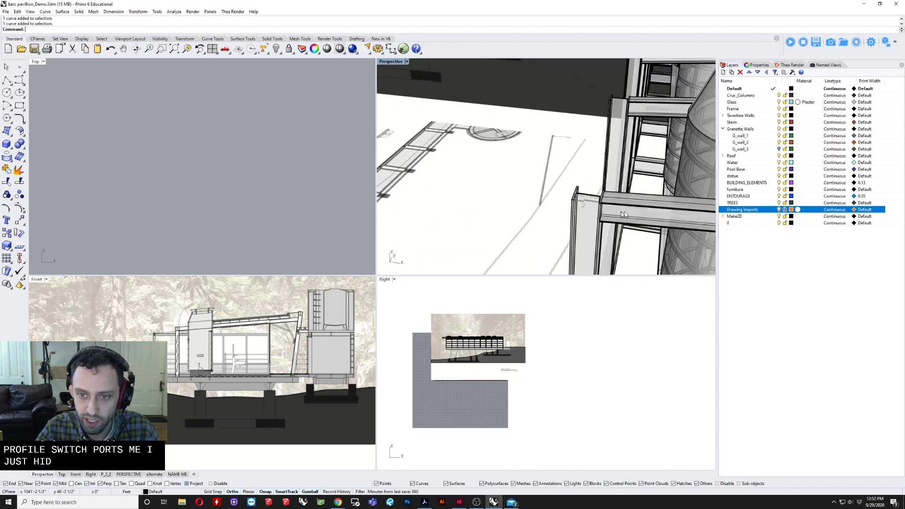
scroll(623, 214, "up", 6)
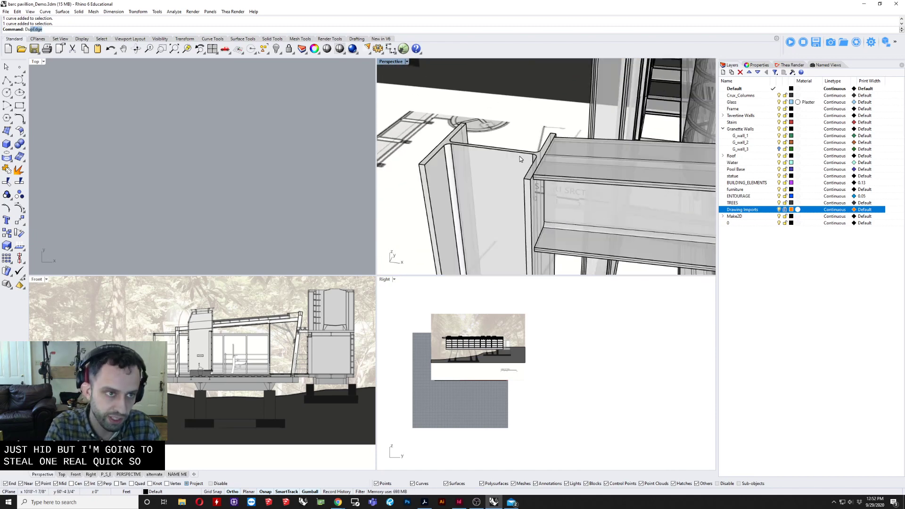
type("u")
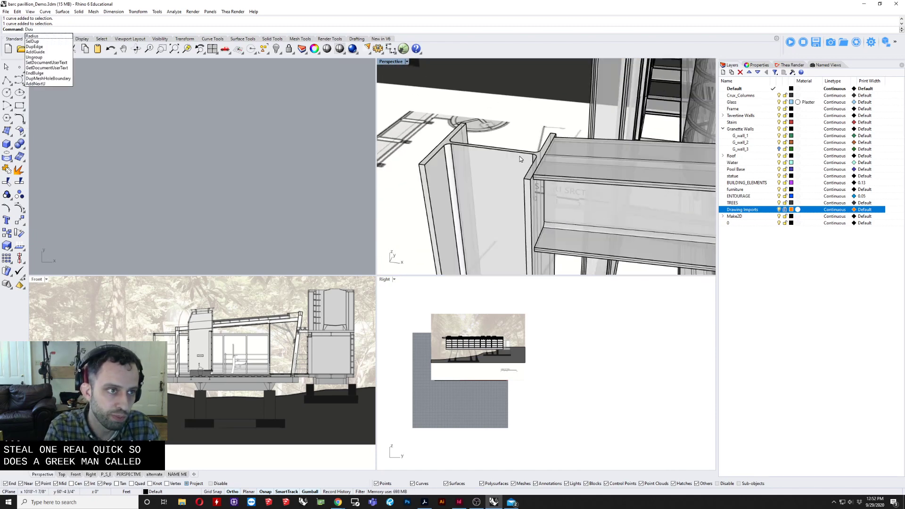
key("BackSpace")
type("pFaceBorder")
key("Return")
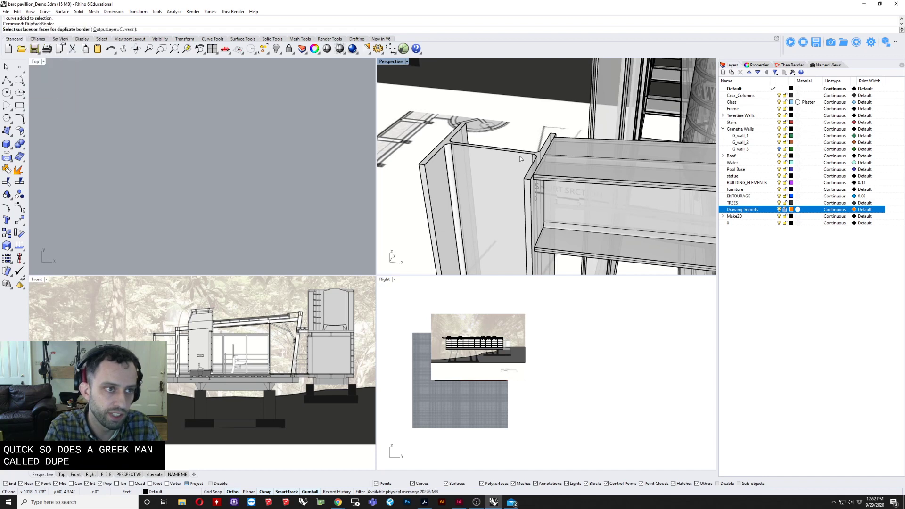
left_click(454, 148)
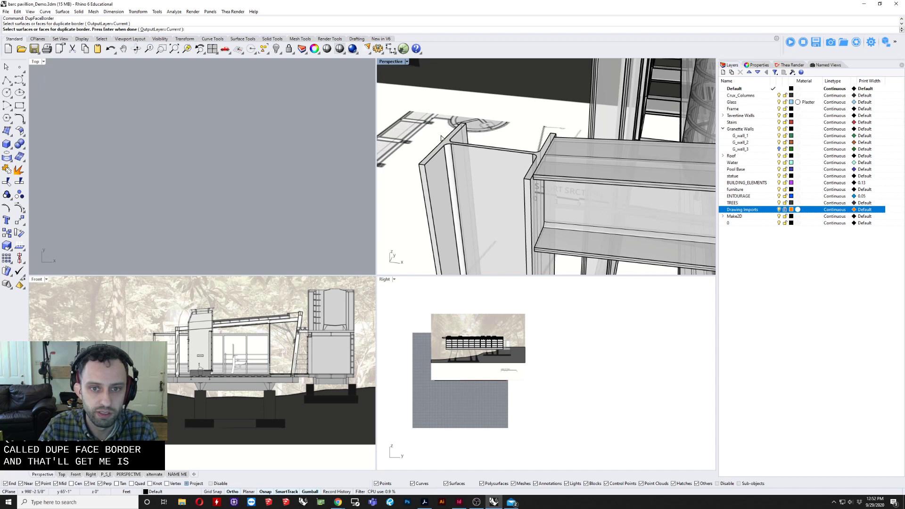
left_click(447, 145)
left_click(447, 145)
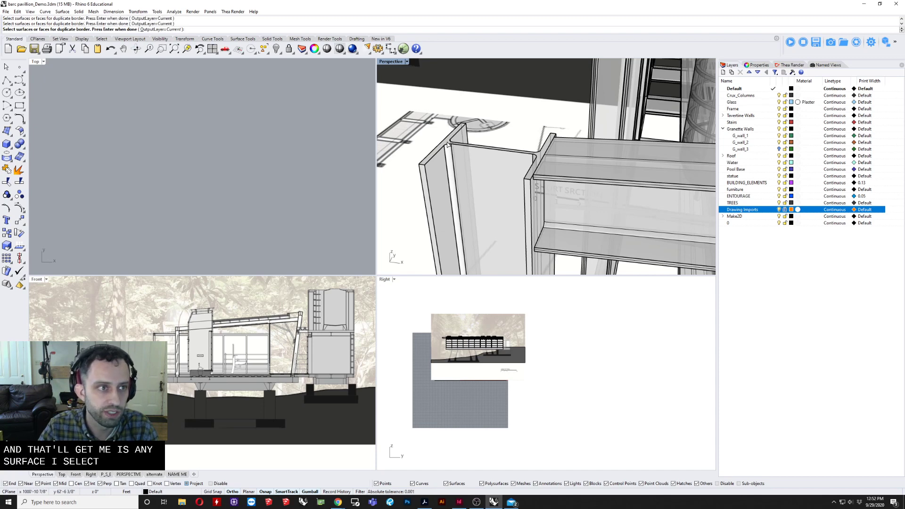
right_click_drag(474, 152, 433, 18)
key("Escape")
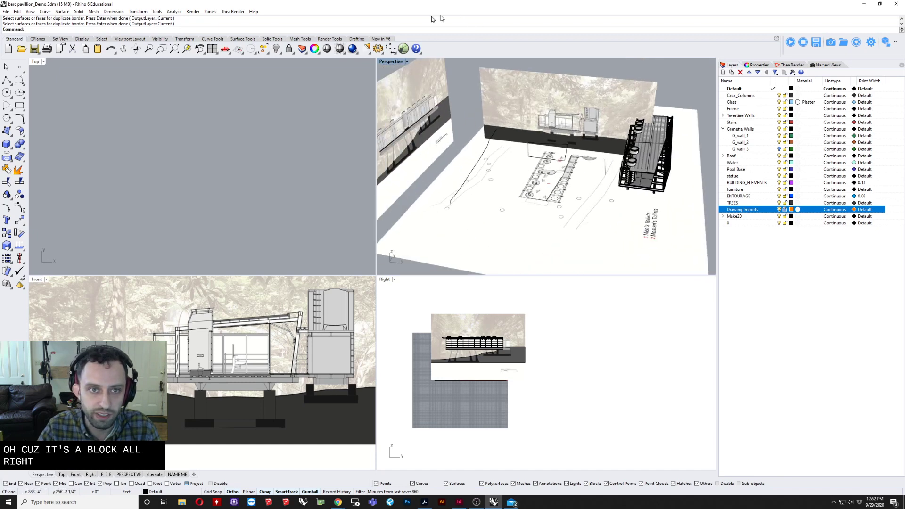
Show all hidden objects and zoom in on the curved-roof structure that holds the steel section profiles.
left_click(275, 49)
scroll(488, 174, "down", 5)
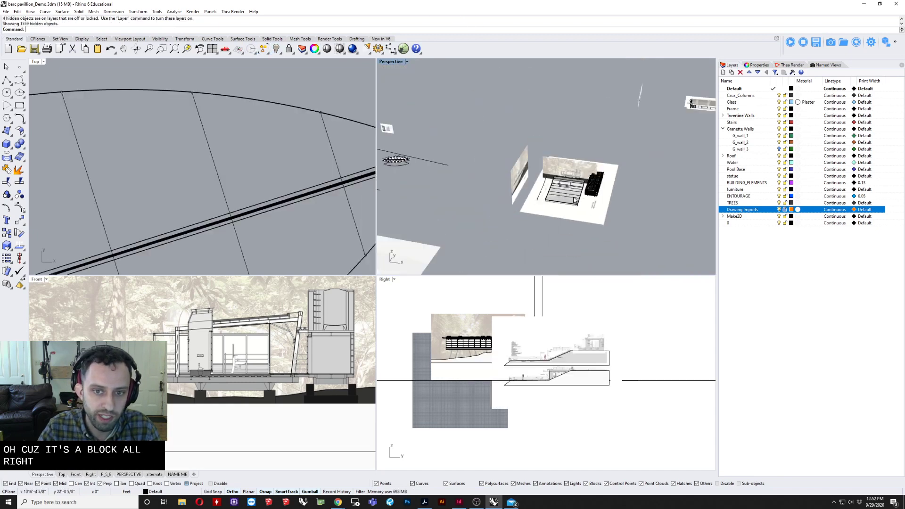
scroll(488, 174, "up", 4)
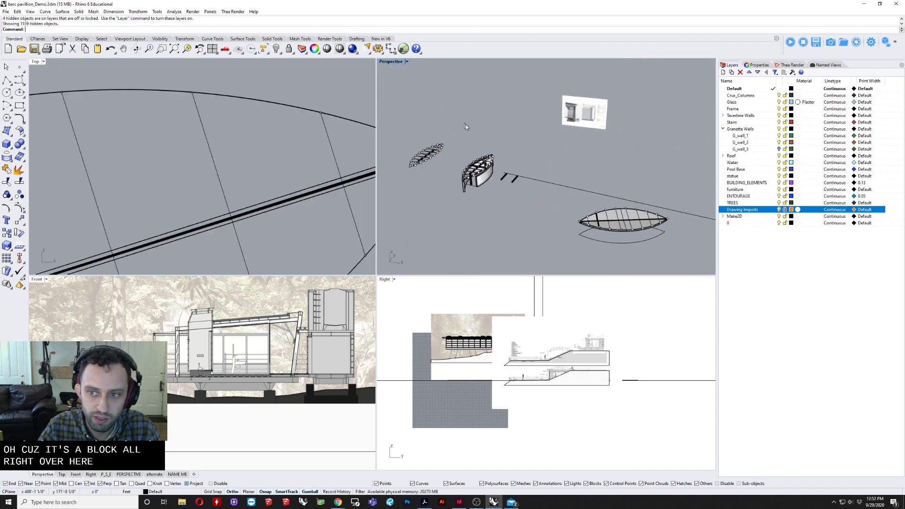
left_click(490, 167)
key("ctrl+shift+e")
key("Escape")
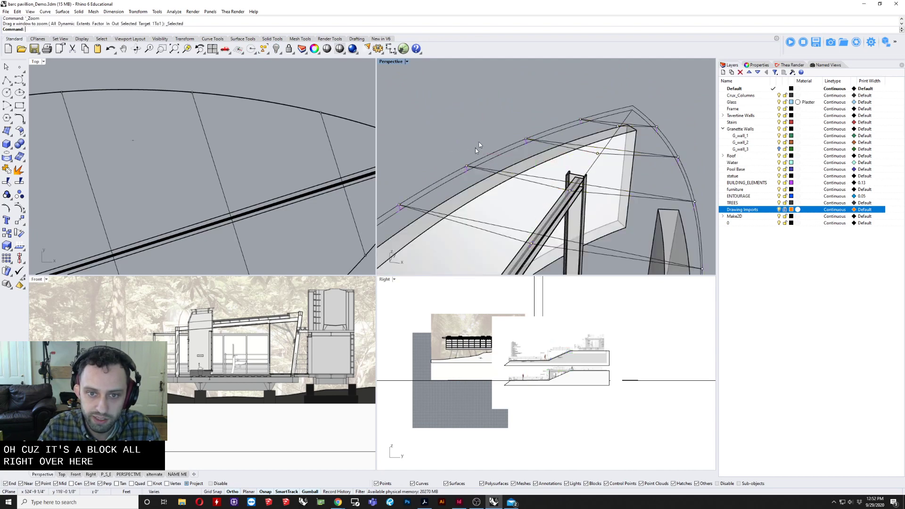
Copy a steel section profile curve from that structure to a spot near the framed building on the site plan.
scroll(490, 191, "up", 4)
left_click(545, 234)
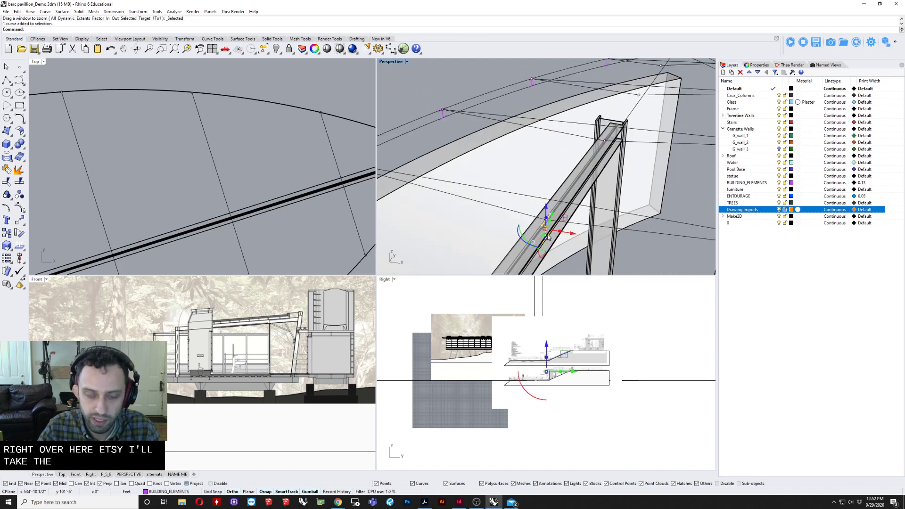
type("CO")
key("Return")
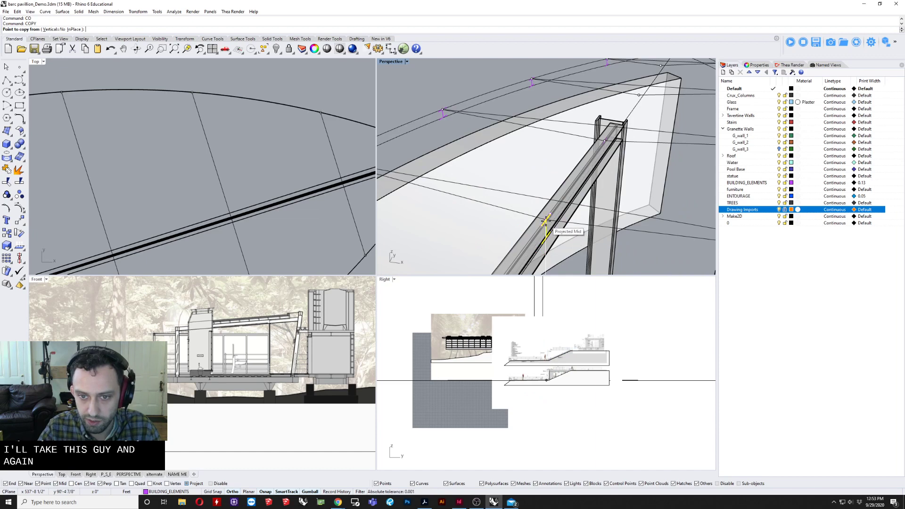
left_click(545, 230)
scroll(542, 226, "down", 6)
scroll(495, 198, "down", 2)
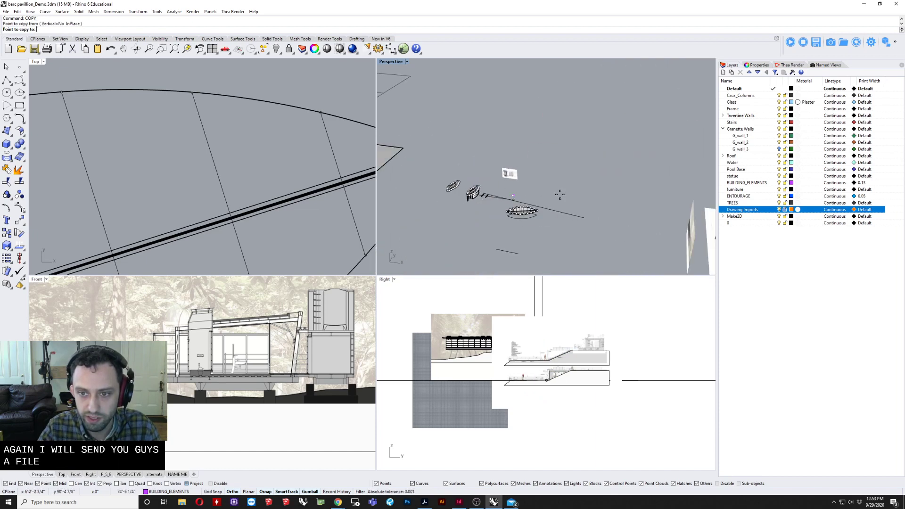
scroll(597, 204, "up", 10)
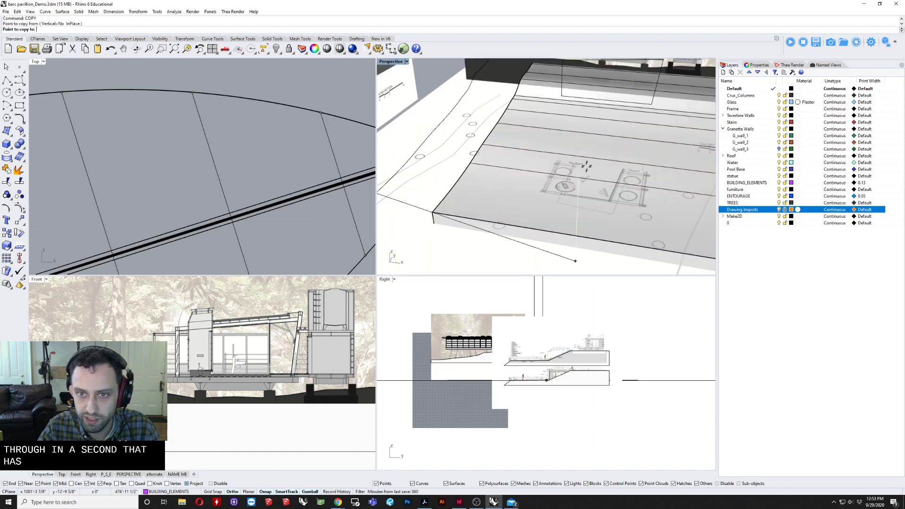
right_click_drag(586, 168, 569, 130)
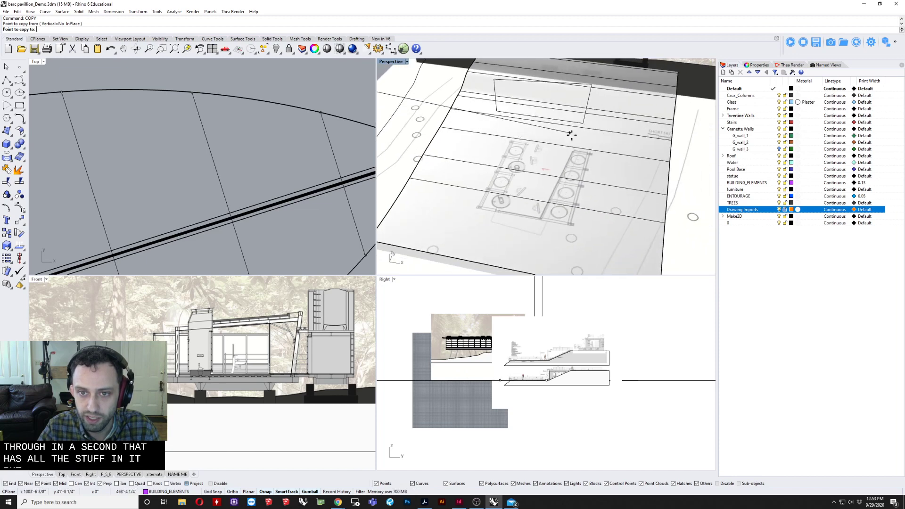
scroll(570, 203, "down", 5)
scroll(608, 215, "up", 5)
left_click(608, 214)
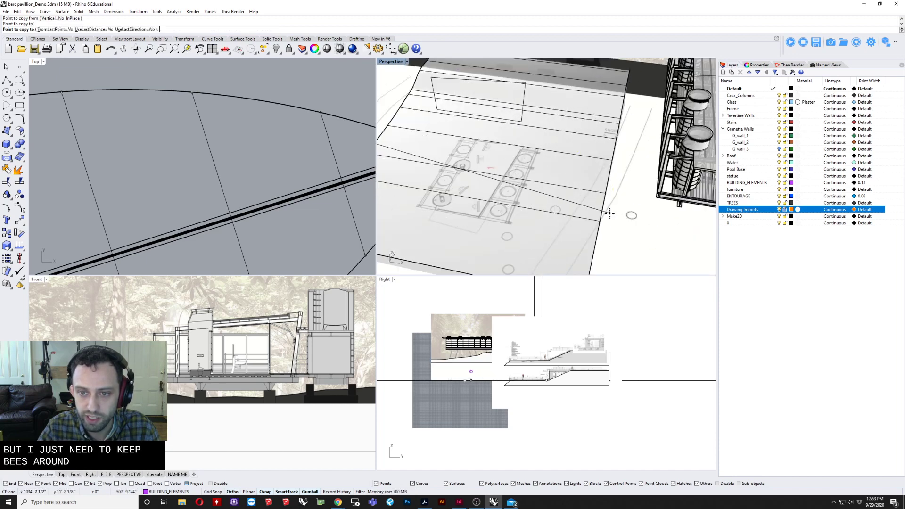
scroll(608, 212, "down", 5)
scroll(617, 210, "up", 8)
scroll(617, 210, "down", 8)
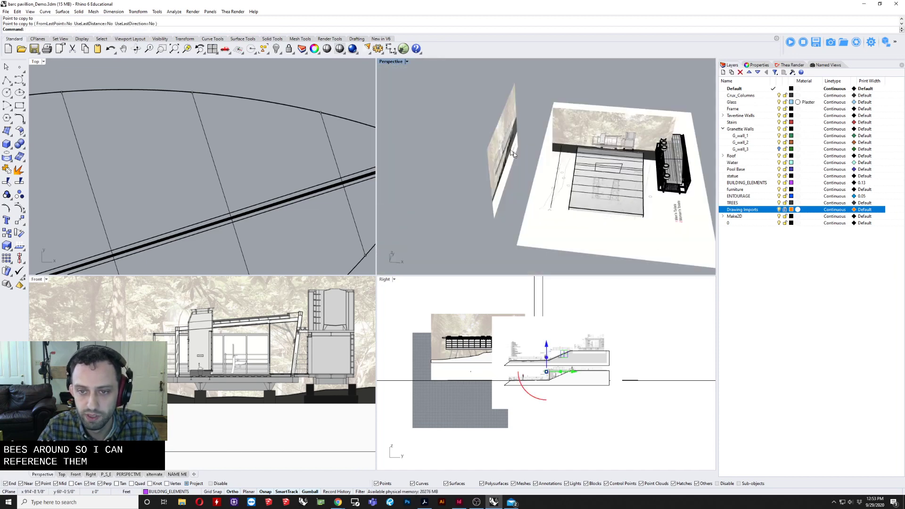
Isolate the framed building, site model and unlocked reference drawings, and relock the Drawing Imports layer.
scroll(415, 121, "down", 5)
left_click_drag(467, 159, 468, 159)
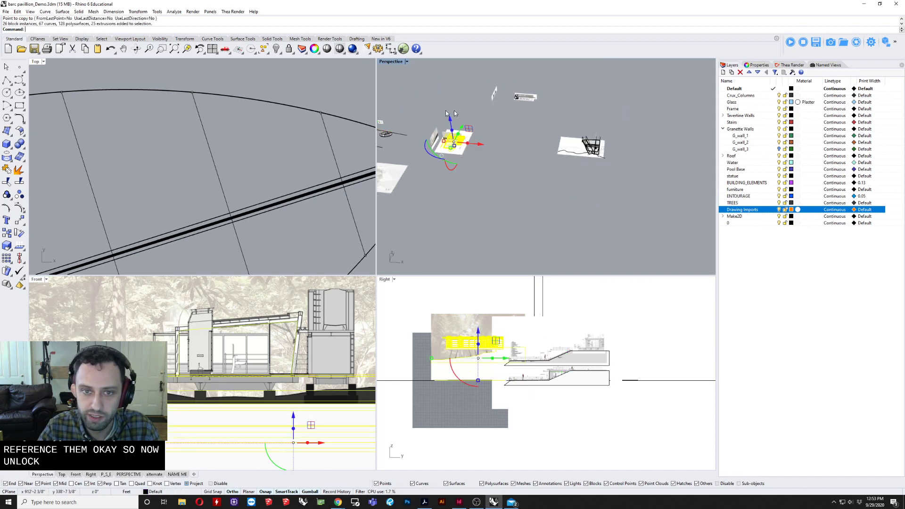
left_click_drag(475, 146, 485, 159)
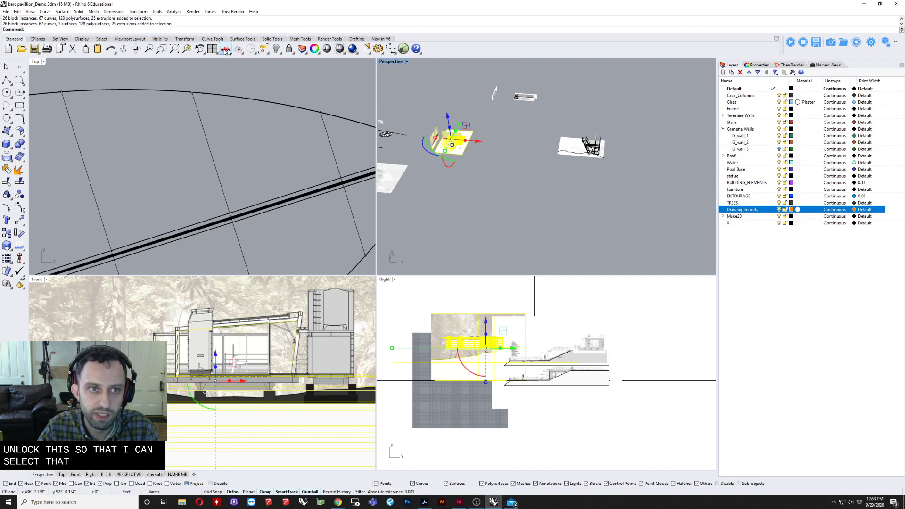
left_click(277, 50)
left_click(303, 65)
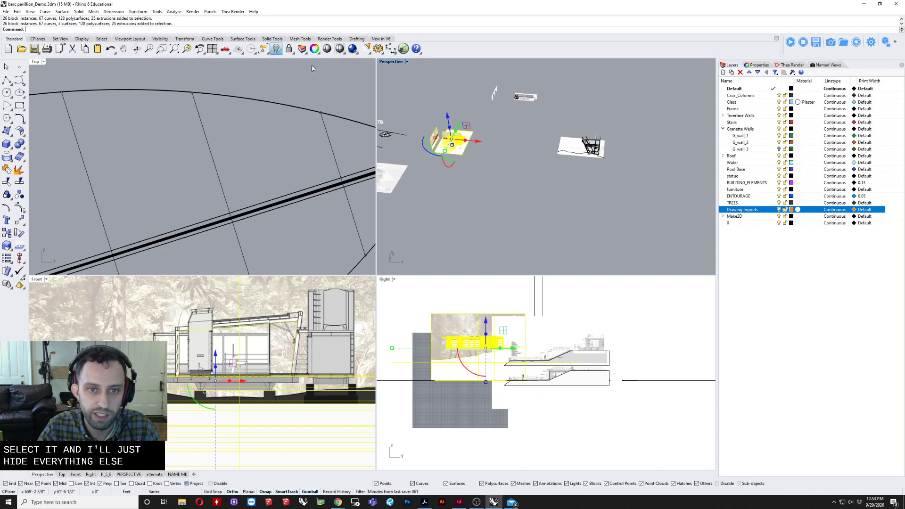
scroll(454, 152, "up", 5)
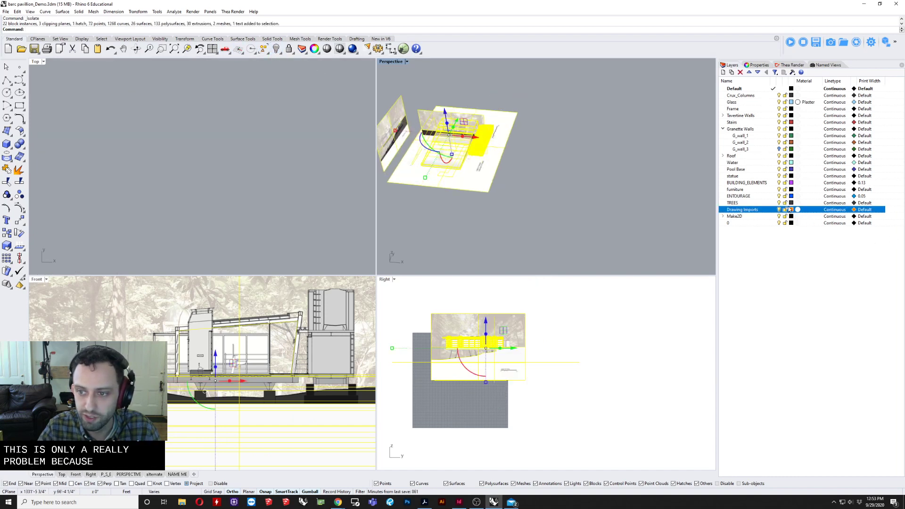
left_click(785, 210)
left_click(521, 182)
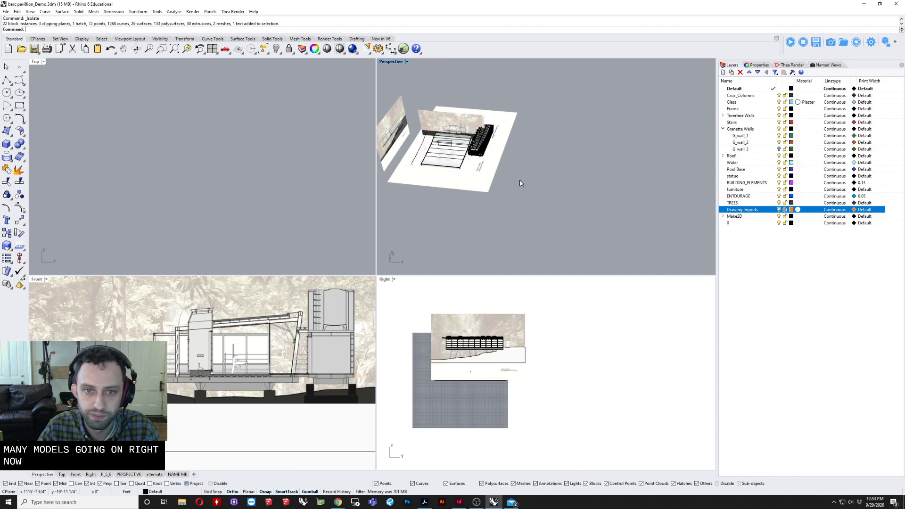
Select the copied steel profile at the building's end and move it along X onto the site model, clear of the building.
scroll(472, 156, "up", 6)
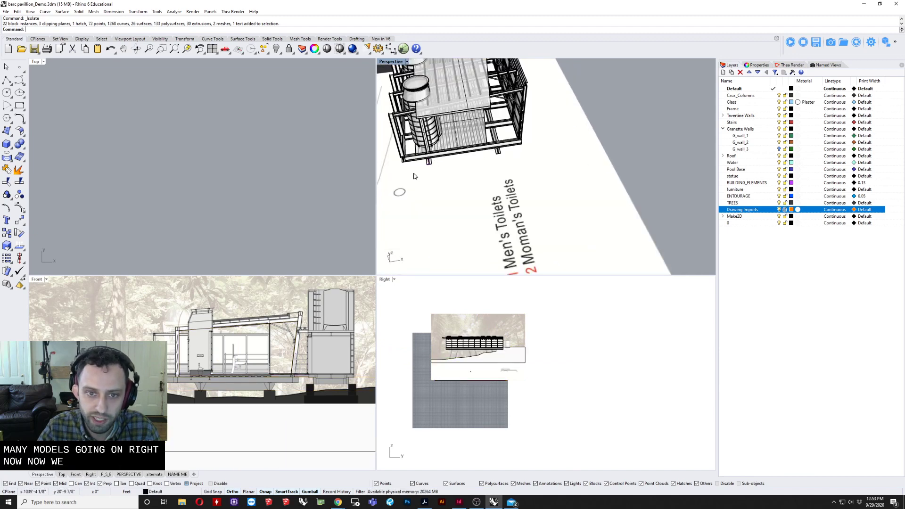
left_click(428, 168)
left_click(452, 184)
type("ZS")
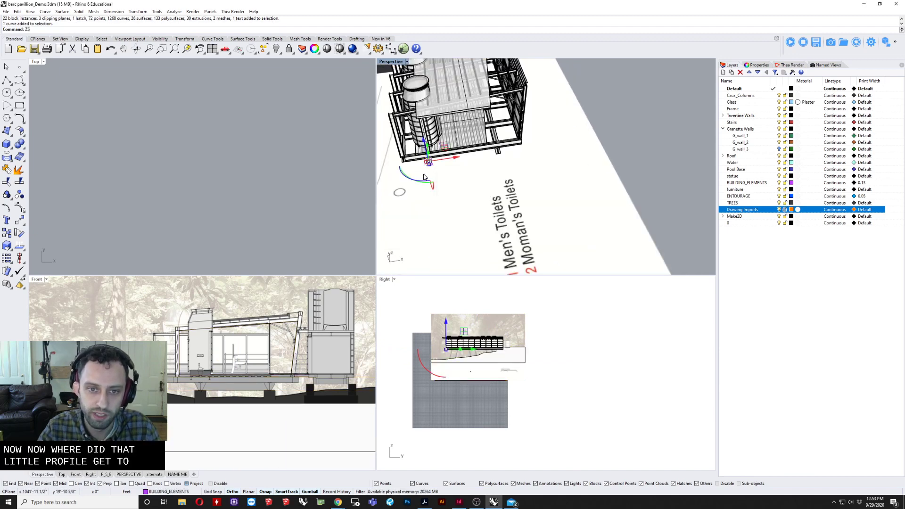
key("Return")
scroll(423, 171, "down", 10)
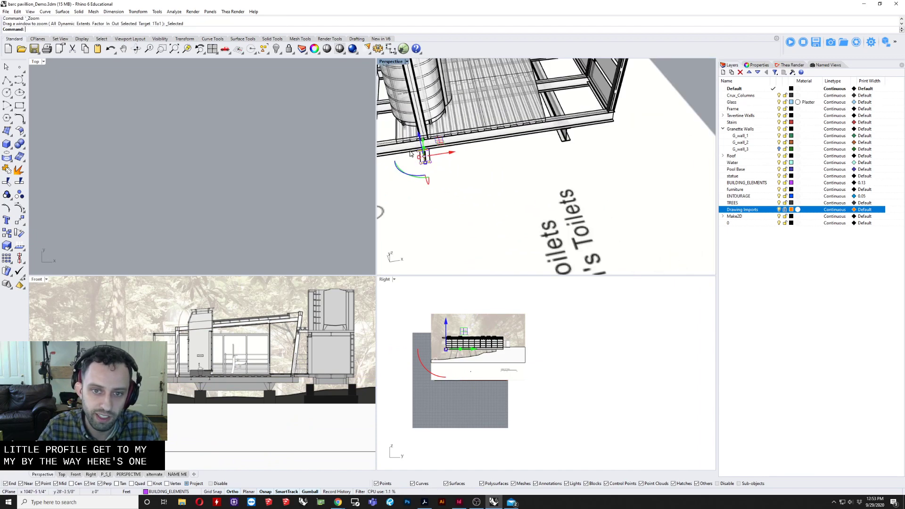
right_click_drag(453, 162, 663, 138, "shift")
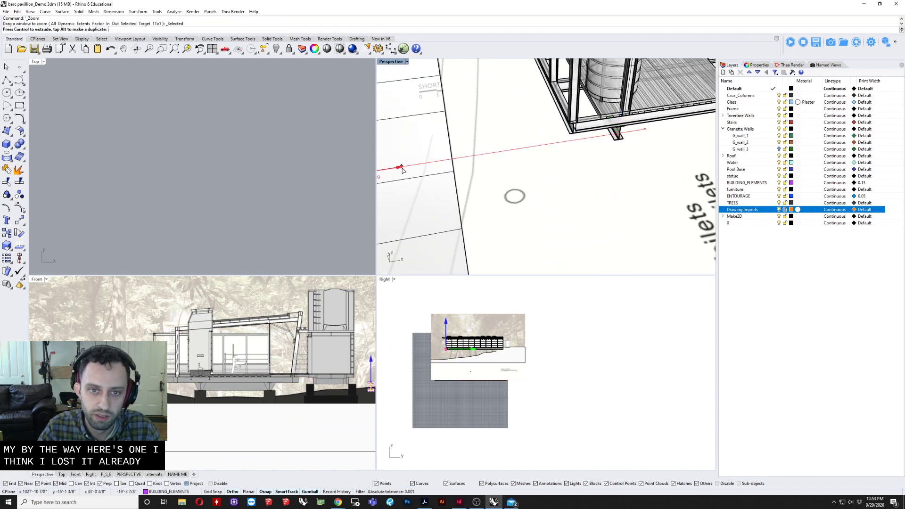
scroll(564, 172, "up", 5)
right_click_drag(565, 171, 547, 162)
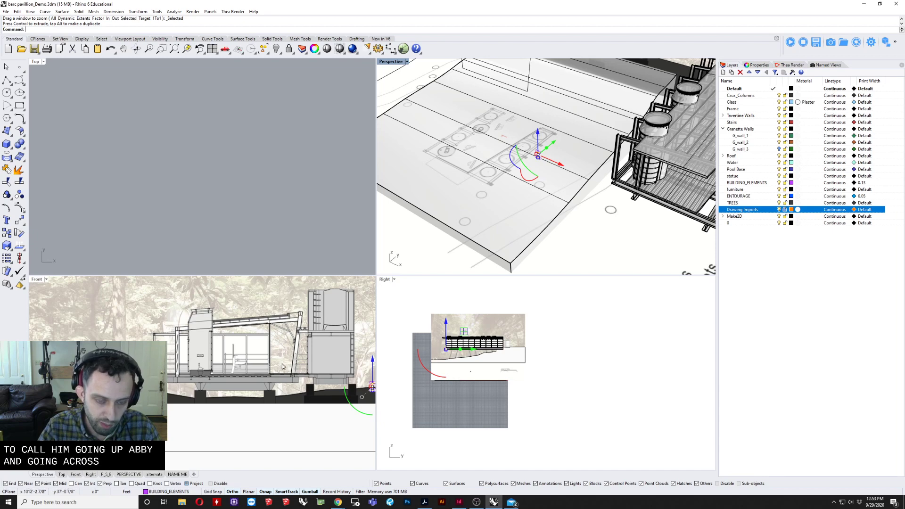
Examine how the building's columns, roof beams and joists fit together, selecting an end frame and a joist.
right_click_drag(489, 220, 592, 160)
scroll(570, 160, "up", 2)
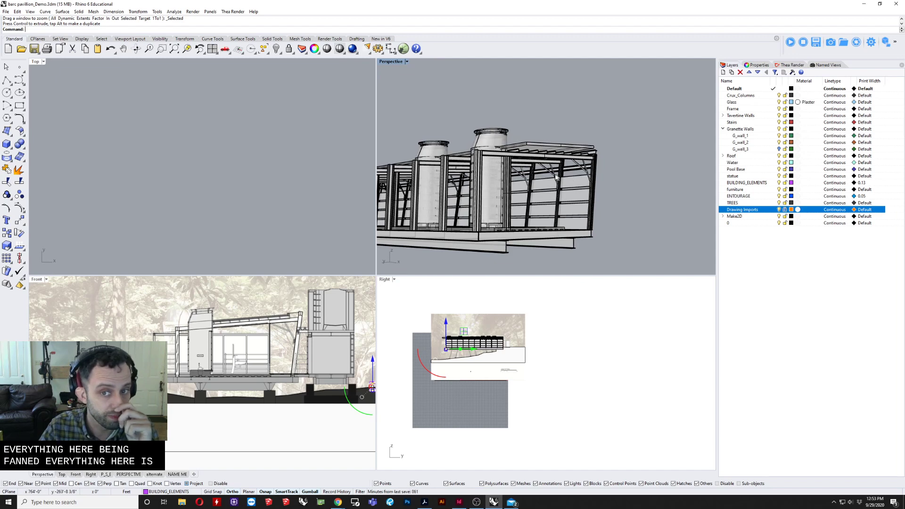
right_click_drag(576, 196, 531, 160)
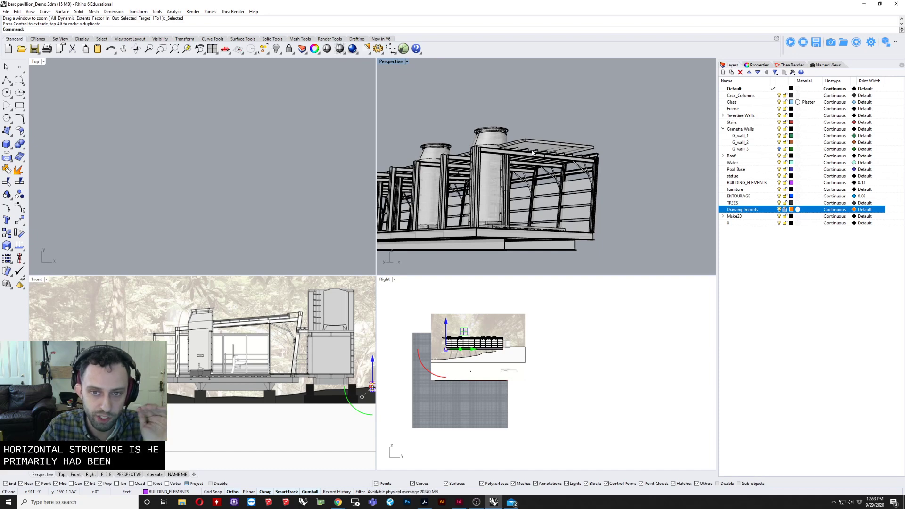
left_click(539, 160)
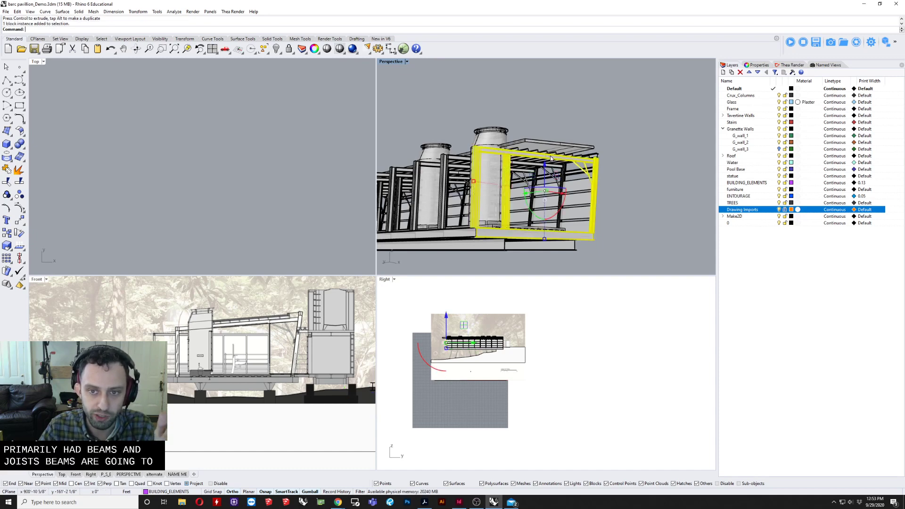
scroll(552, 158, "up", 5)
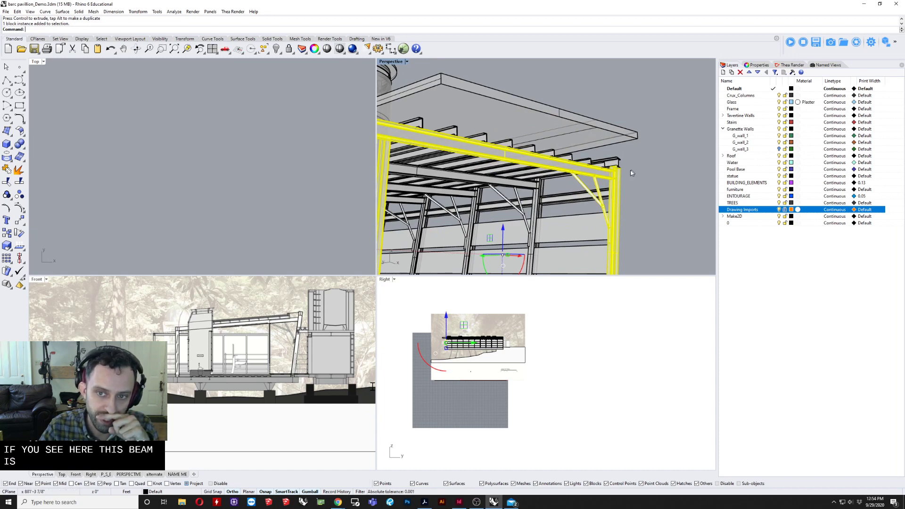
left_click(535, 150)
right_click_drag(542, 155, 560, 143)
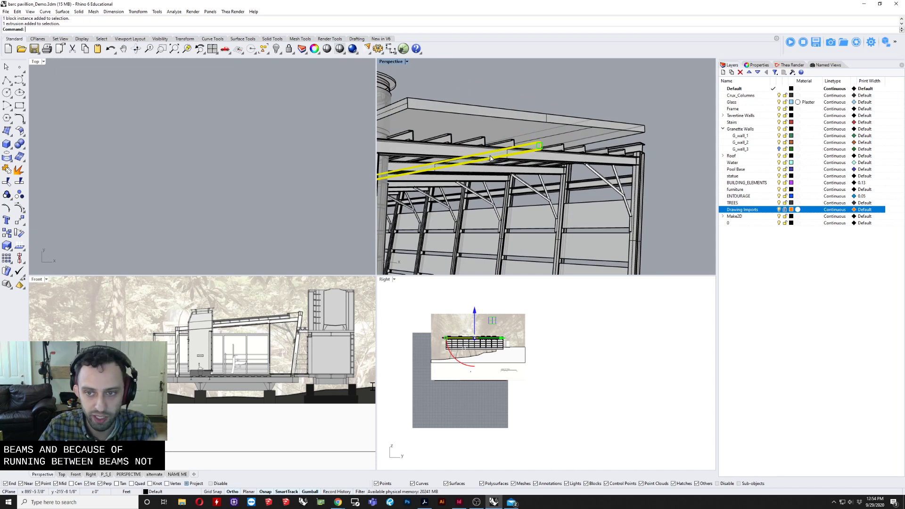
right_click_drag(571, 178, 644, 161)
left_click(632, 169)
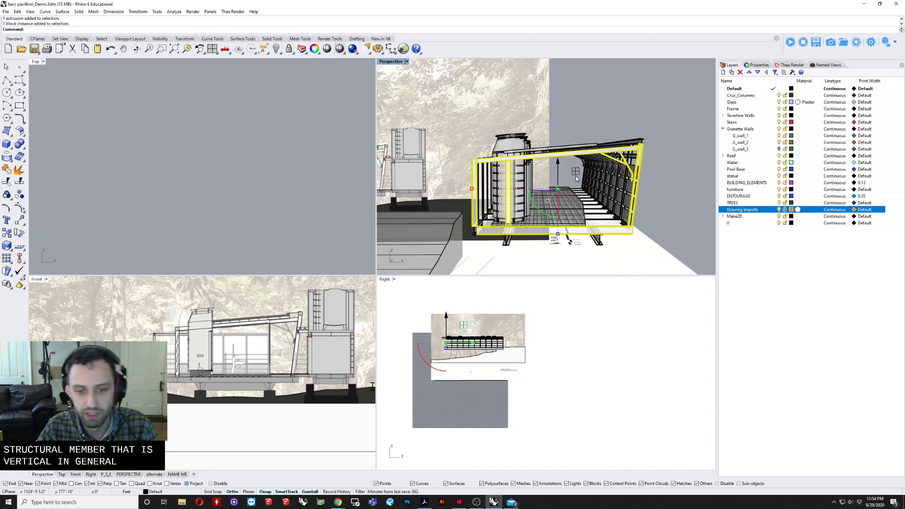
right_click_drag(509, 183, 531, 180)
scroll(532, 180, "down", 3)
scroll(532, 180, "up", 5)
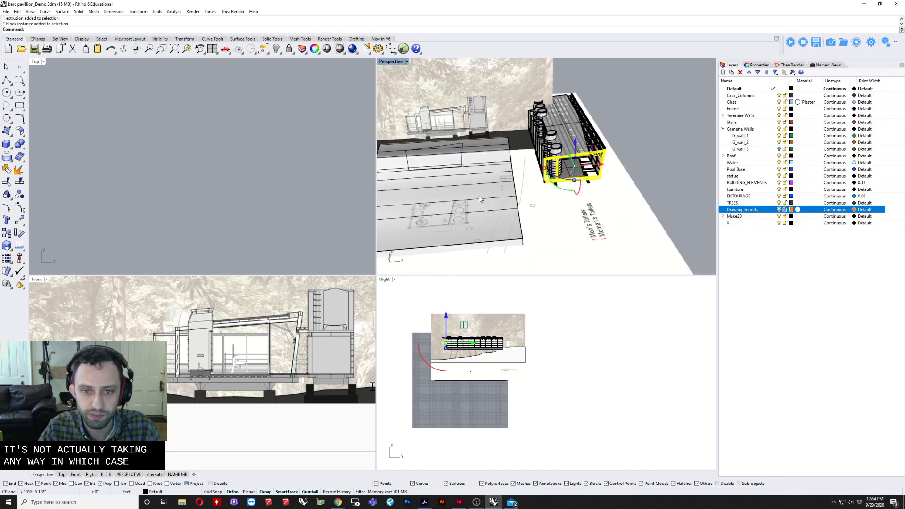
Turn off Project snapping and move the steel profile from its flange's centre point to the lower corner of the traced frame outline.
left_click(504, 176)
right_click_drag(504, 177, 491, 200)
type("M")
key("Return")
scroll(503, 212, "up", 10)
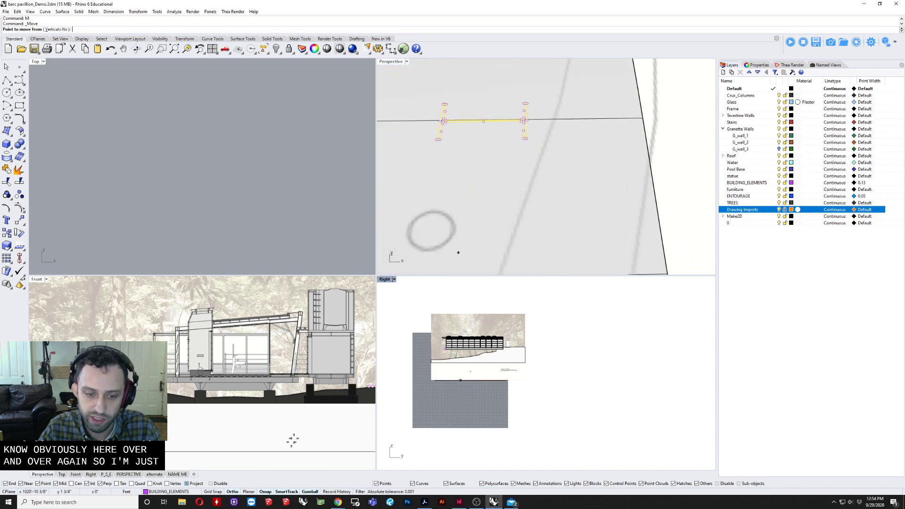
left_click(193, 483)
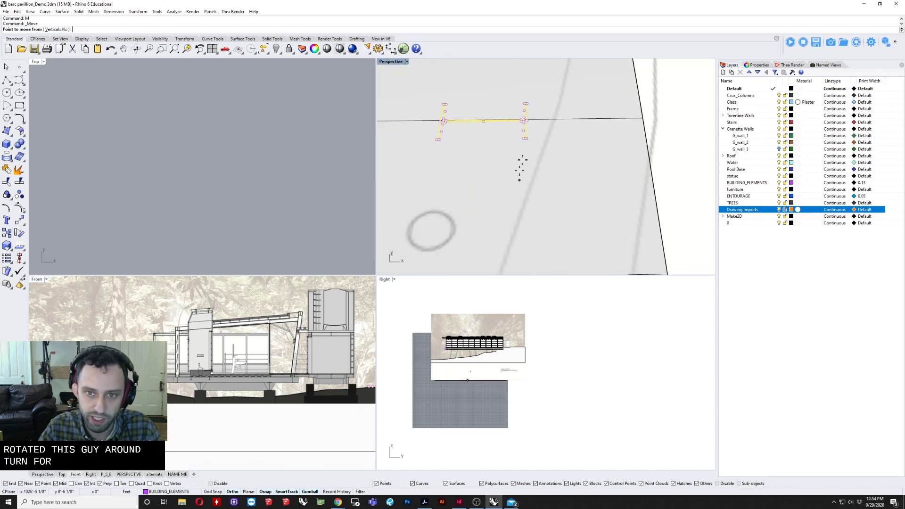
left_click(525, 121)
scroll(525, 120, "down", 8)
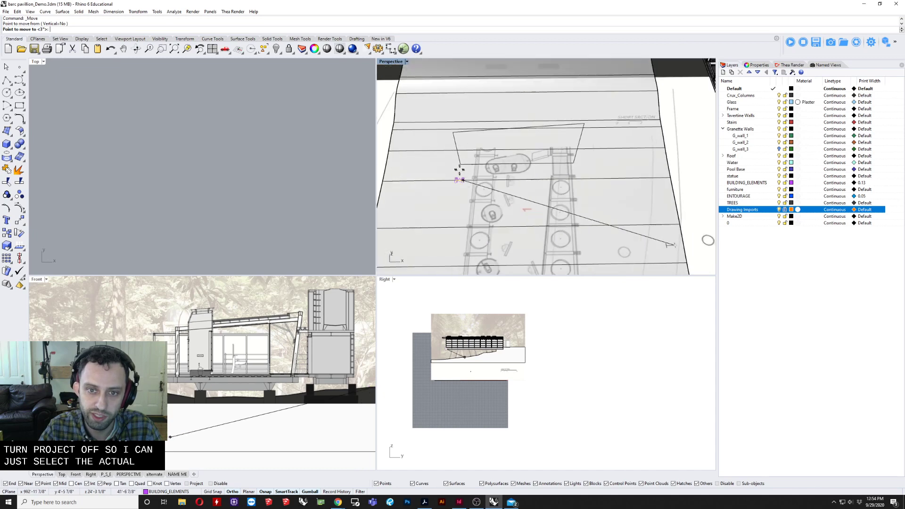
left_click(460, 162)
scroll(214, 385, "up", 10)
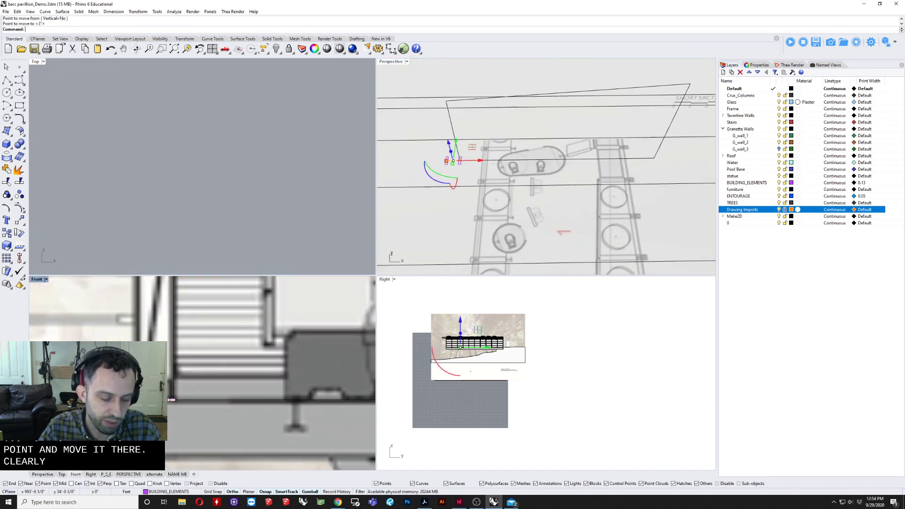
Compare the moved steel profile's size with the column drawn on the floor plan in the Top view.
scroll(171, 400, "down", 5)
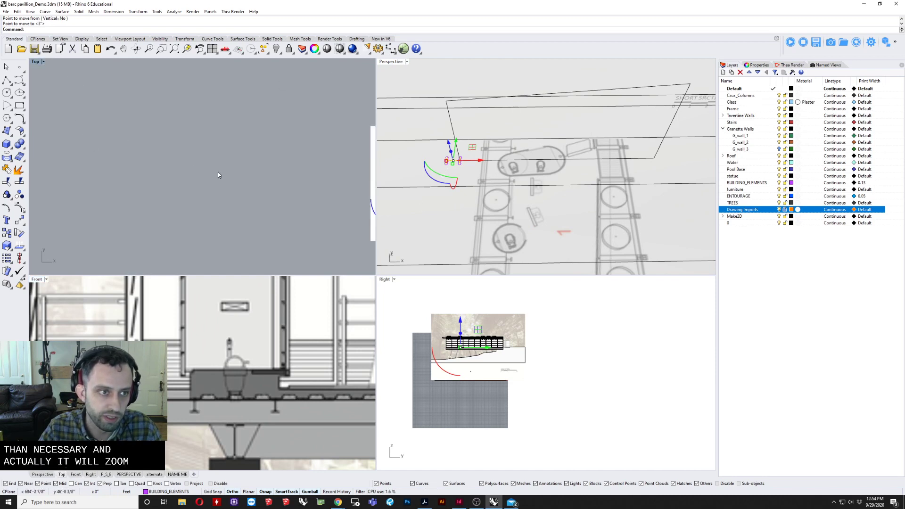
type("zs")
key("Return")
scroll(247, 162, "down", 5)
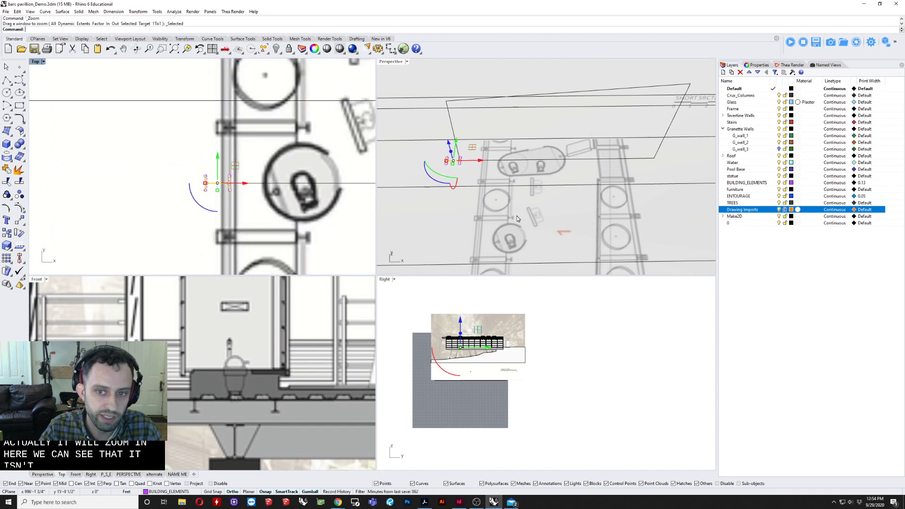
scroll(463, 183, "up", 3)
scroll(223, 206, "down", 4)
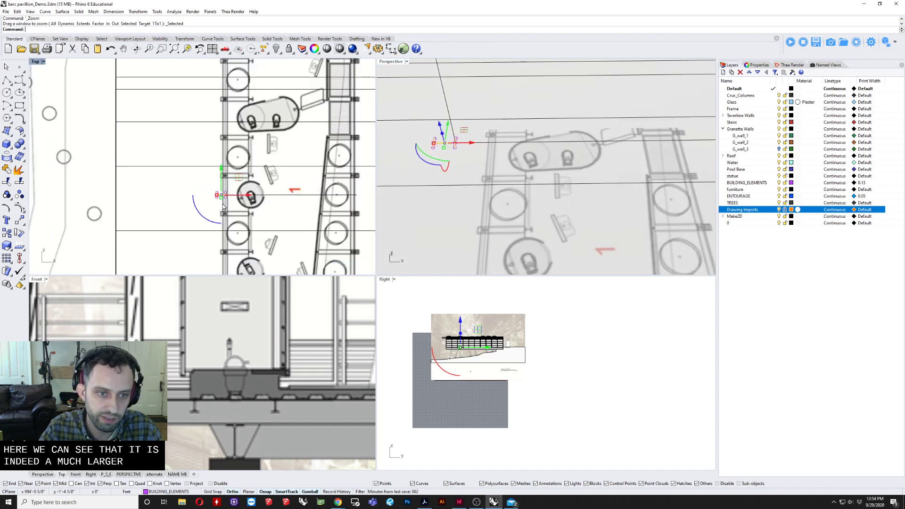
scroll(223, 206, "up", 6)
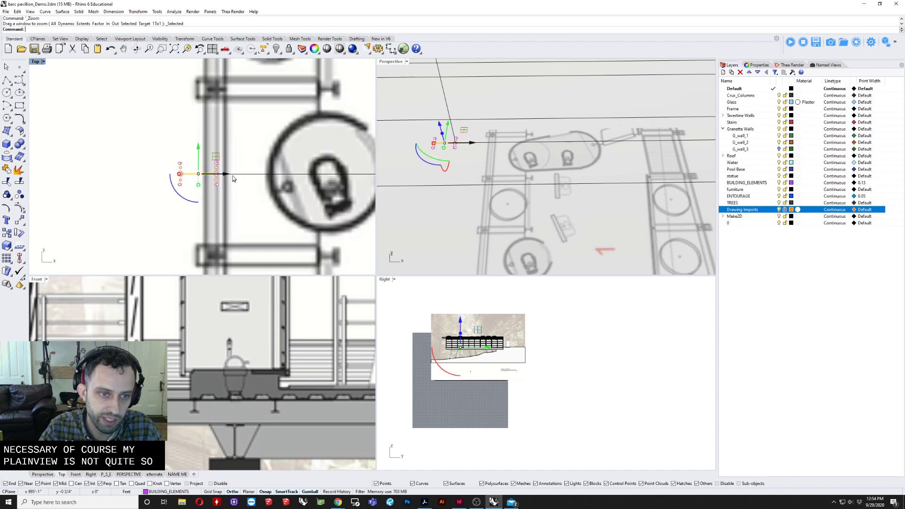
scroll(234, 179, "up", 2)
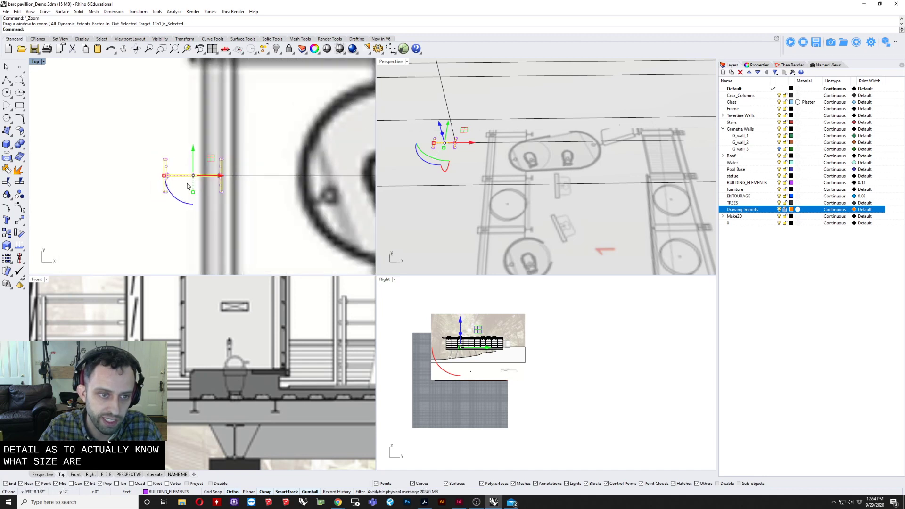
scroll(198, 179, "down", 2)
scroll(178, 165, "up", 2)
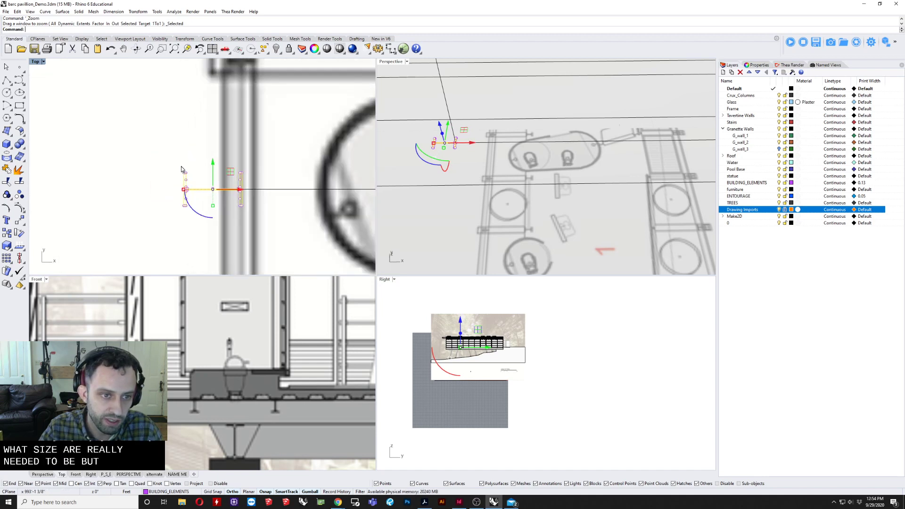
Scale the steel profile down uniformly from its inner flange to roughly match the column width on the floor plan.
key("Return")
scroll(184, 156, "up", 2)
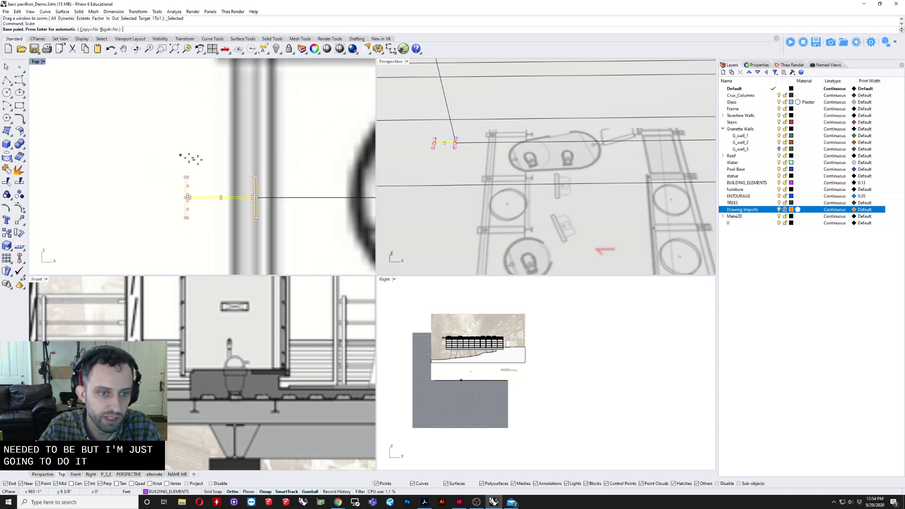
left_click(272, 207)
scroll(186, 206, "up", 2)
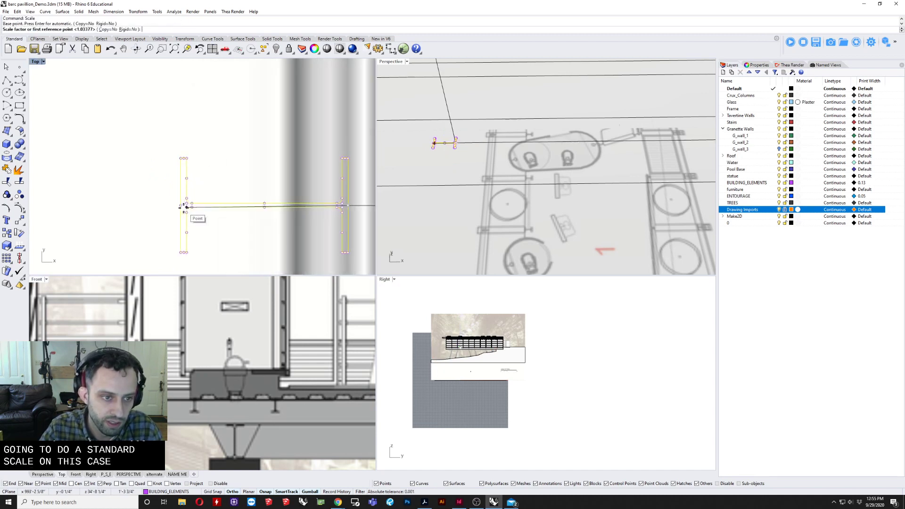
left_click(181, 205)
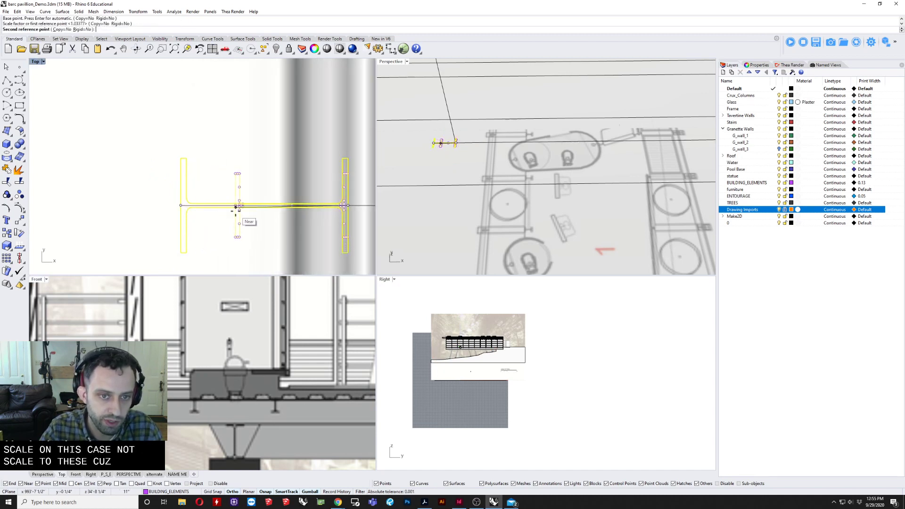
left_click(230, 208)
scroll(231, 207, "down", 6)
left_click_drag(201, 172, 285, 209)
scroll(309, 208, "down", 3)
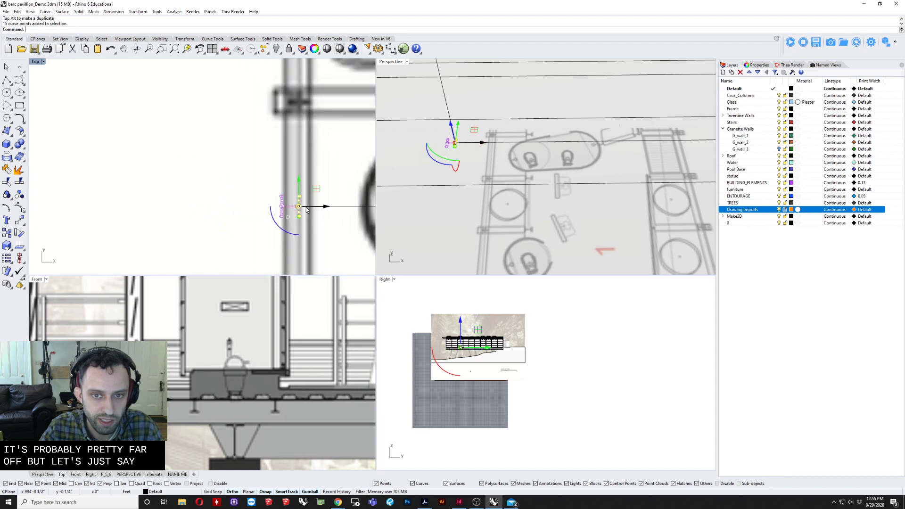
key("Escape")
scroll(303, 213, "up", 2)
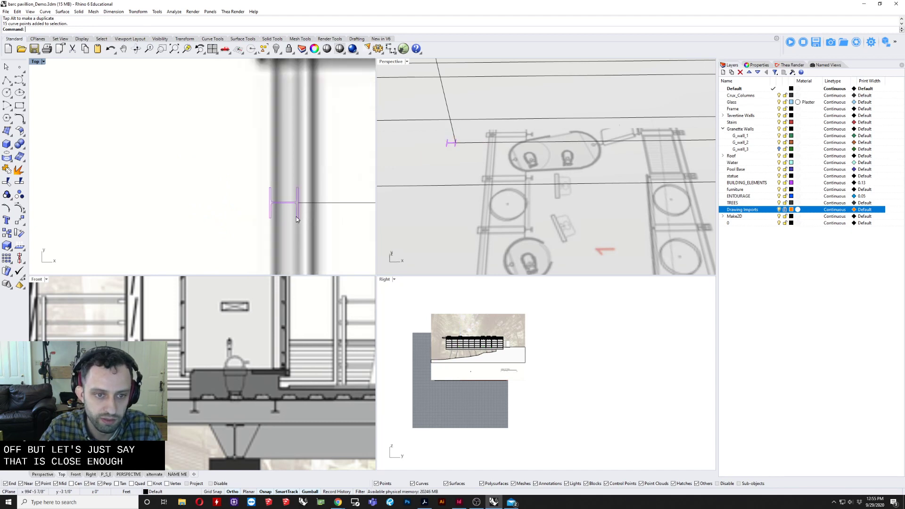
Extrude the scaled steel profile vertically as a solid column up to the upper corner of the traced frame outline.
left_click(296, 217)
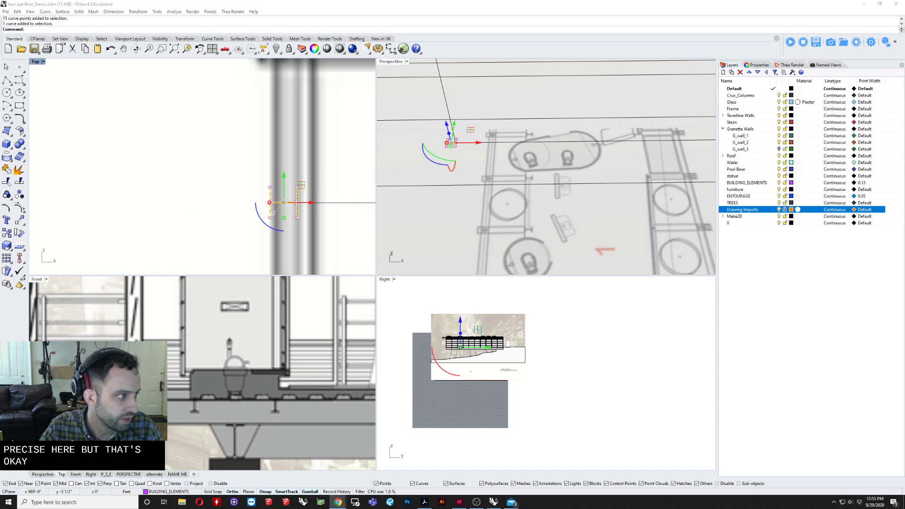
scroll(302, 204, "down", 1)
right_click_drag(302, 204, 303, 190)
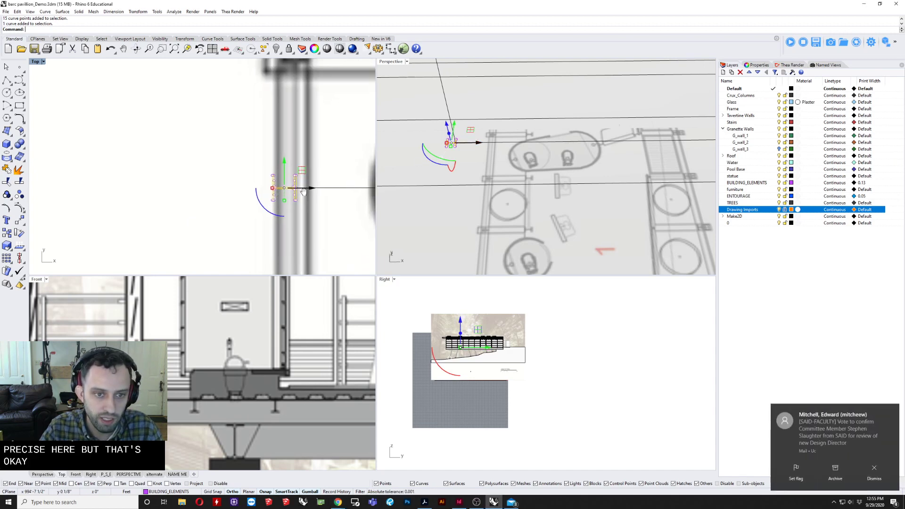
right_click_drag(561, 173, 522, 188)
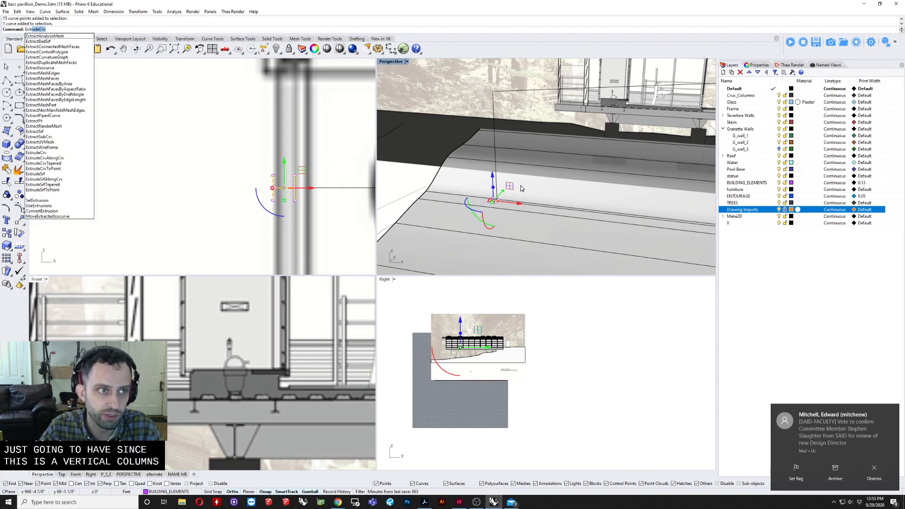
key("Return")
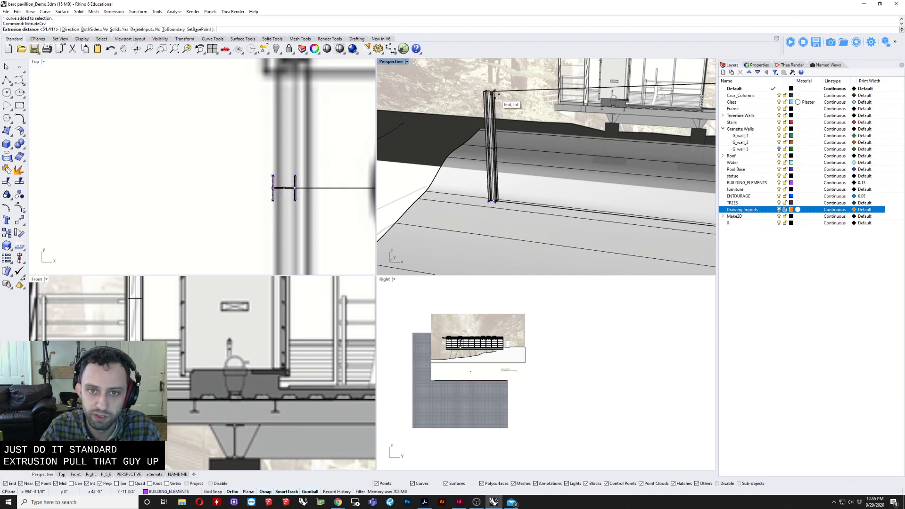
left_click(495, 95)
key("Escape")
right_click_drag(509, 184, 451, 228)
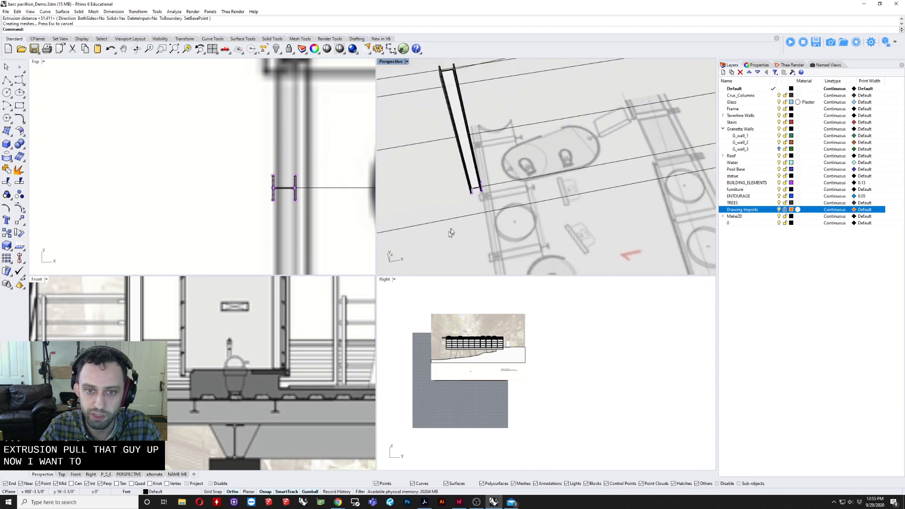
scroll(465, 202, "up", 2)
left_click_drag(454, 148, 465, 193)
key("Escape")
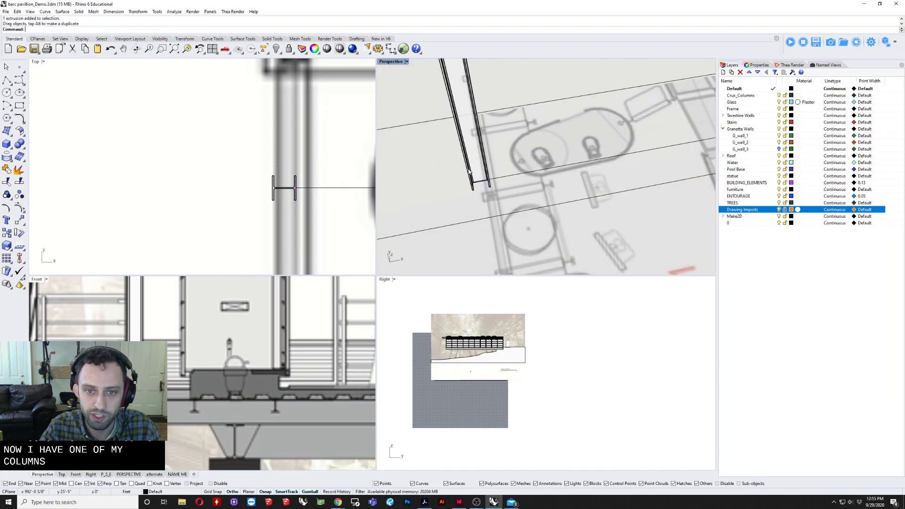
Hide the site model around the new column.
right_click_drag(539, 196, 561, 195)
left_click(561, 194)
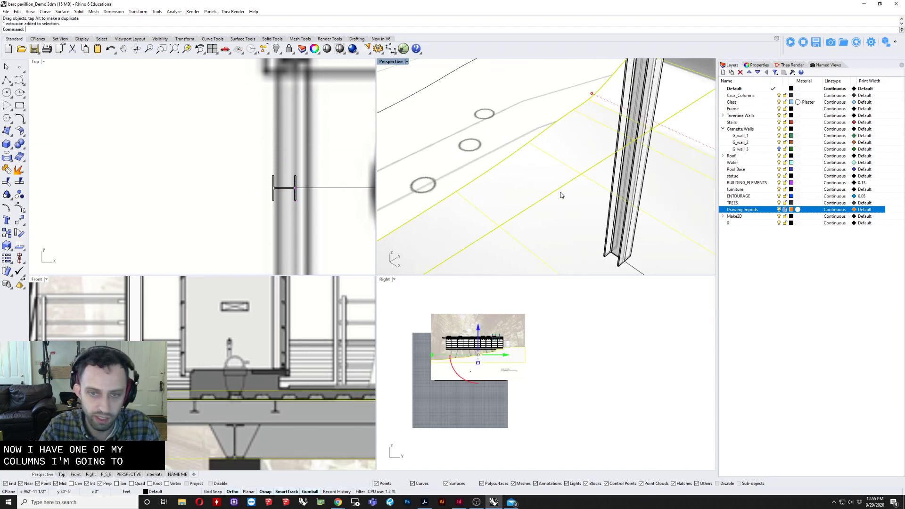
key("ctrl+h")
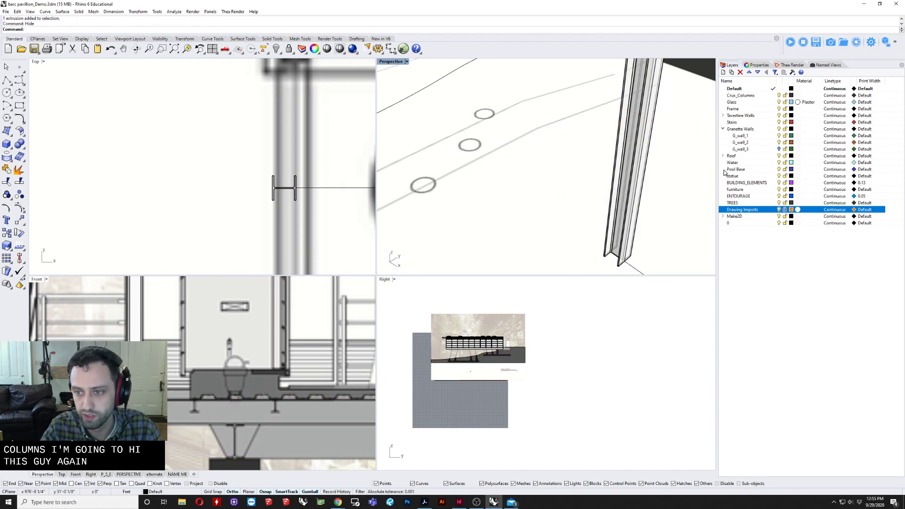
Copy the steel profile curve from the column's base up to the column's top beside its inner flange.
right_click_drag(677, 224, 584, 217)
left_click_drag(651, 268, 652, 269)
right_click_drag(629, 218, 675, 250)
right_click_drag(588, 229, 522, 222, "shift")
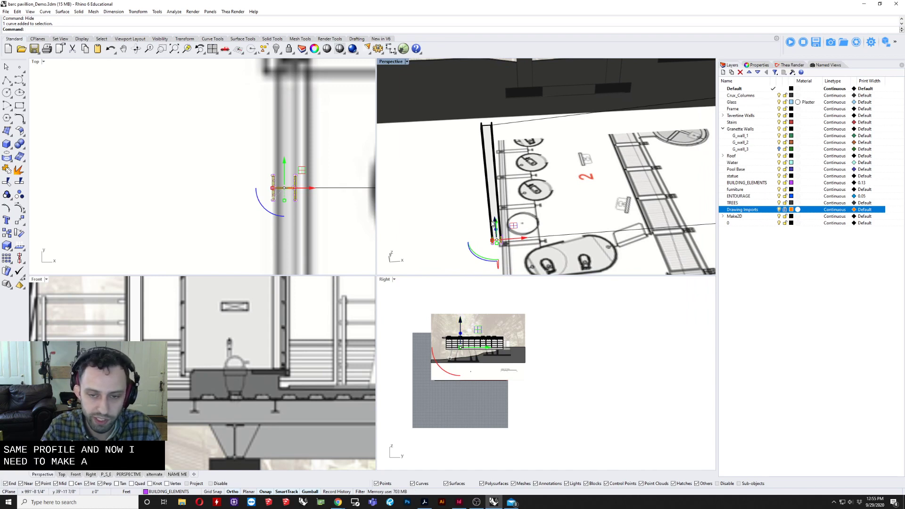
scroll(493, 221, "up", 1)
right_click_drag(496, 210, 485, 231)
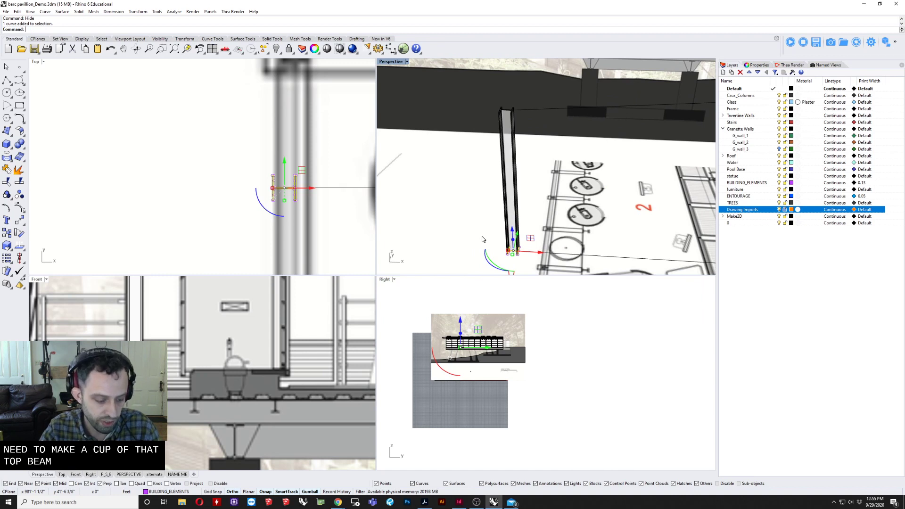
type("CO")
key("Return")
right_click_drag(482, 236, 520, 230)
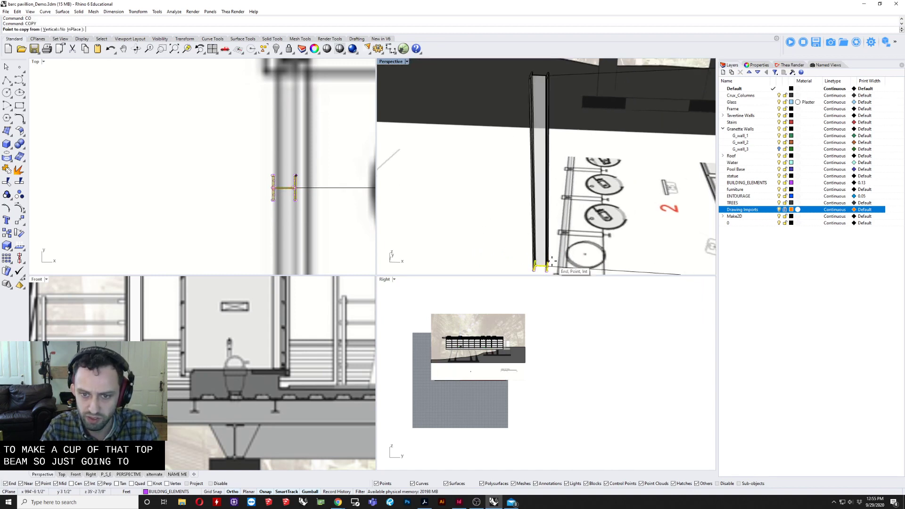
scroll(551, 262, "up", 6)
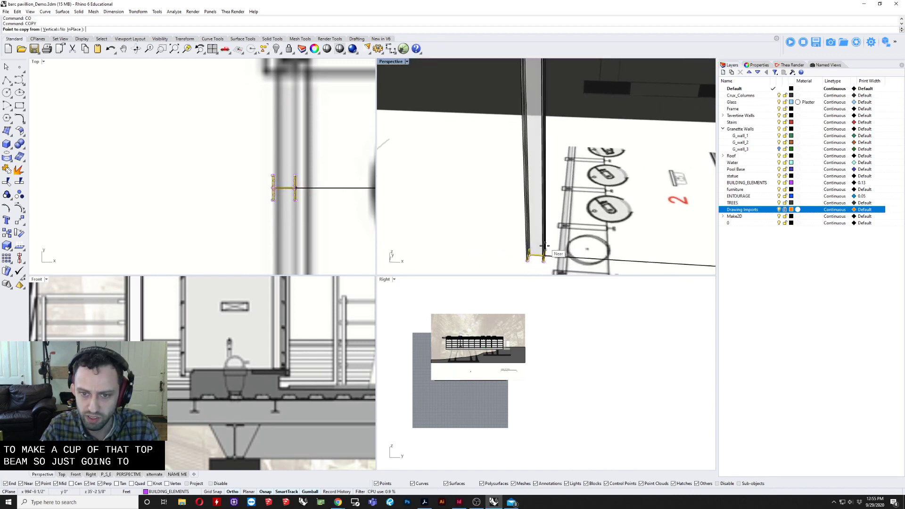
left_click(515, 257)
right_click_drag(537, 212, 527, 253, "shift")
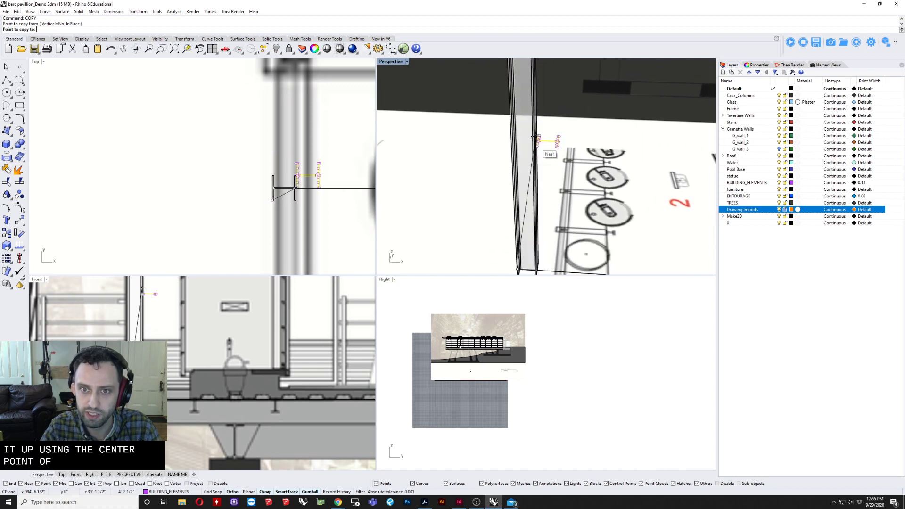
right_click_drag(537, 174, 513, 270, "shift")
right_click_drag(514, 214, 510, 268, "shift")
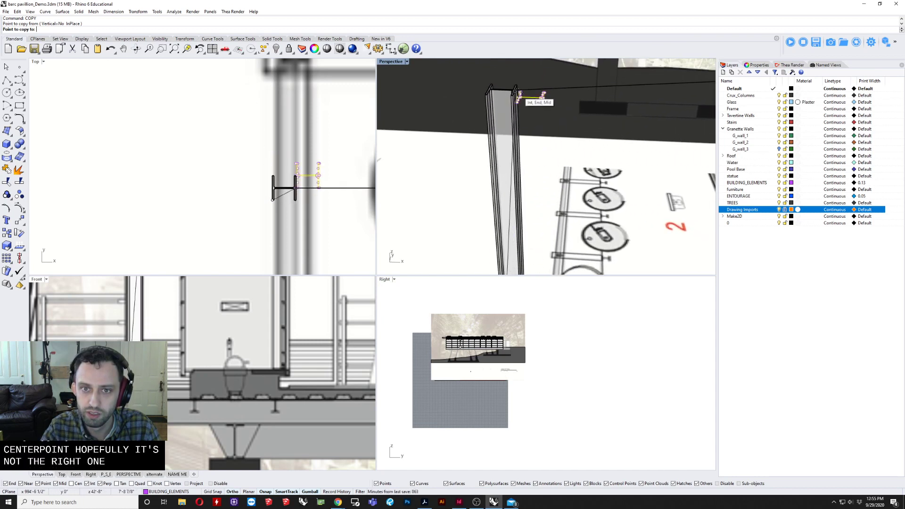
left_click(514, 93)
key("Return")
Maximize the Perspective view and rotate the copied profile upright at the column's top to form the roof beam's section.
left_click(533, 101)
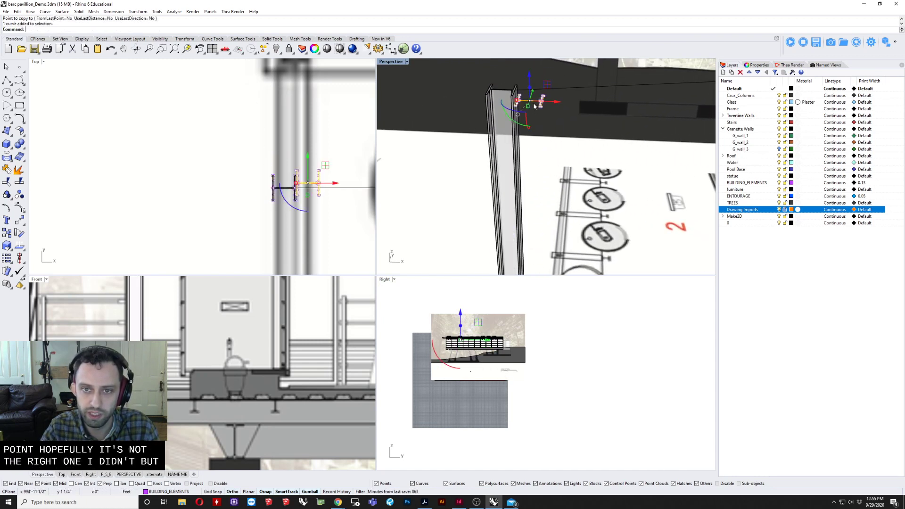
type("zs")
key("Return")
scroll(533, 103, "down", 4)
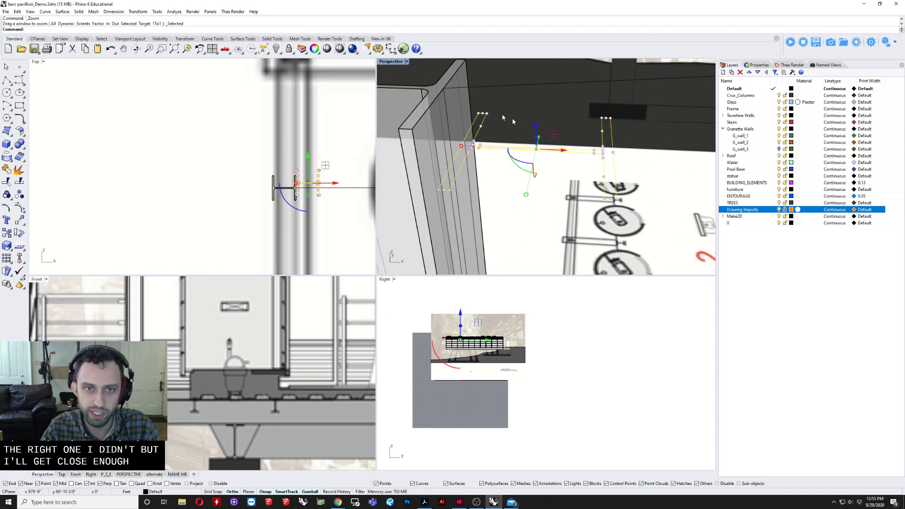
double_click(385, 63)
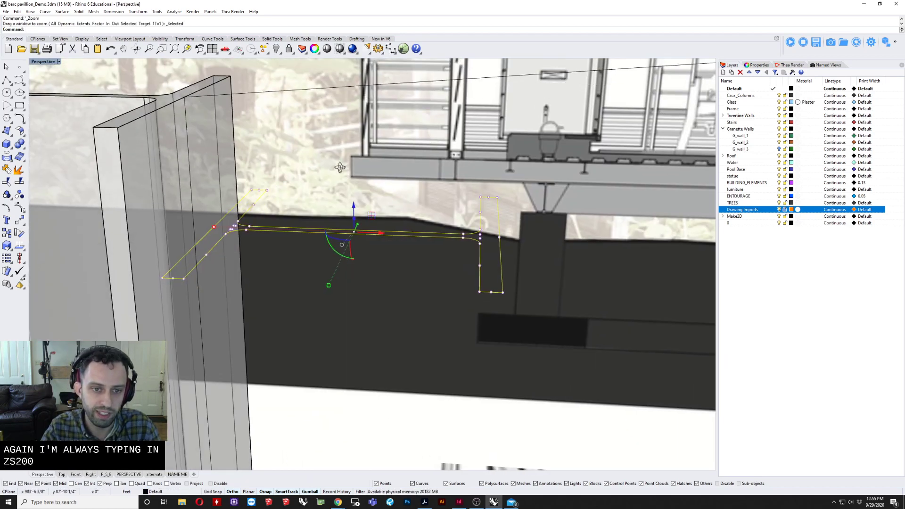
left_click_drag(342, 255, 325, 226)
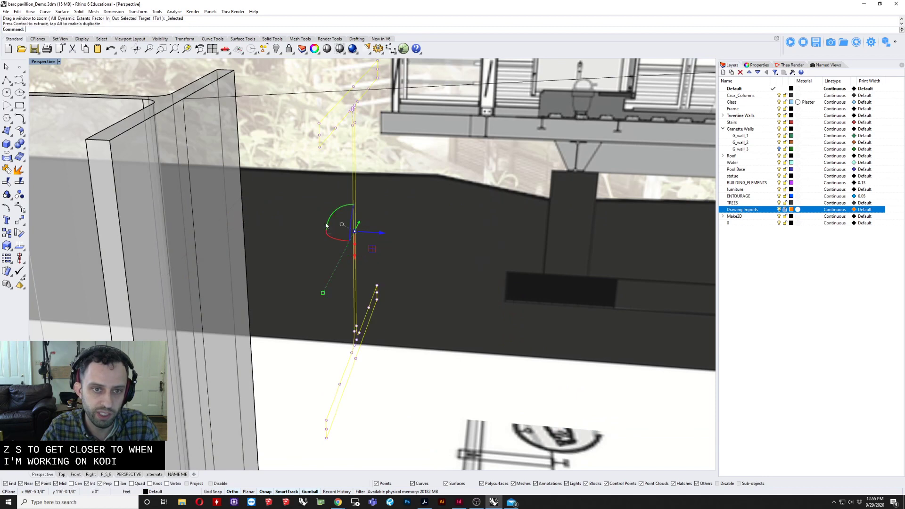
Move the upright beam profile from its upper flange to the inner flange at the column's top.
type("m")
key("Return")
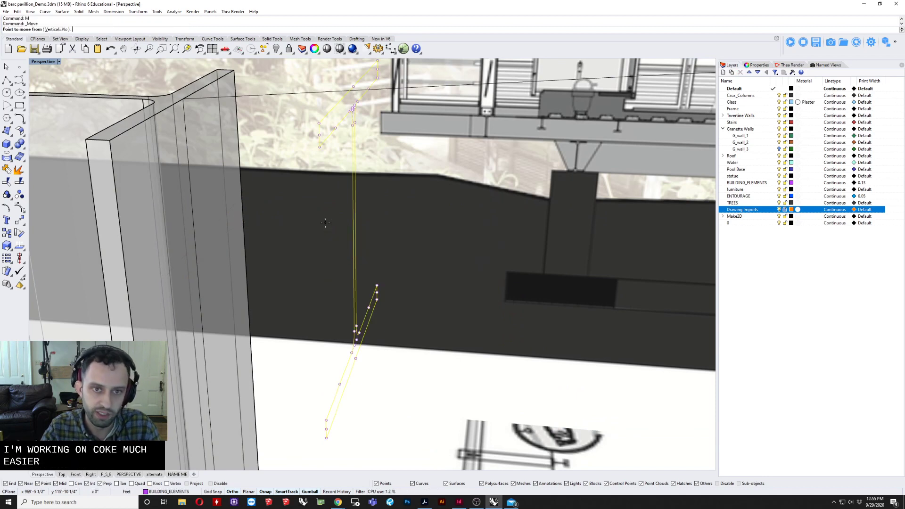
left_click(353, 87)
left_click(183, 101)
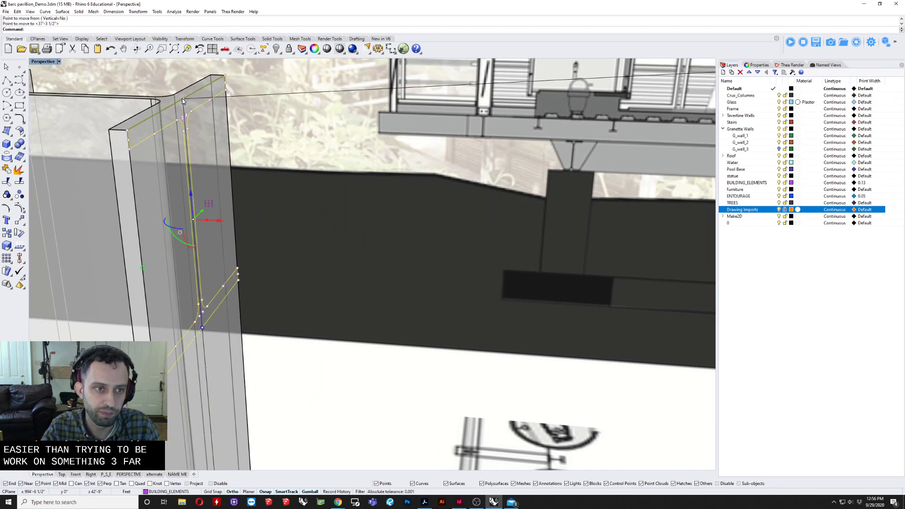
Extrude the upright beam profile at the column's top as a solid about 21'-4" long across the building, past the opposite leaning column.
scroll(183, 101, "down", 6)
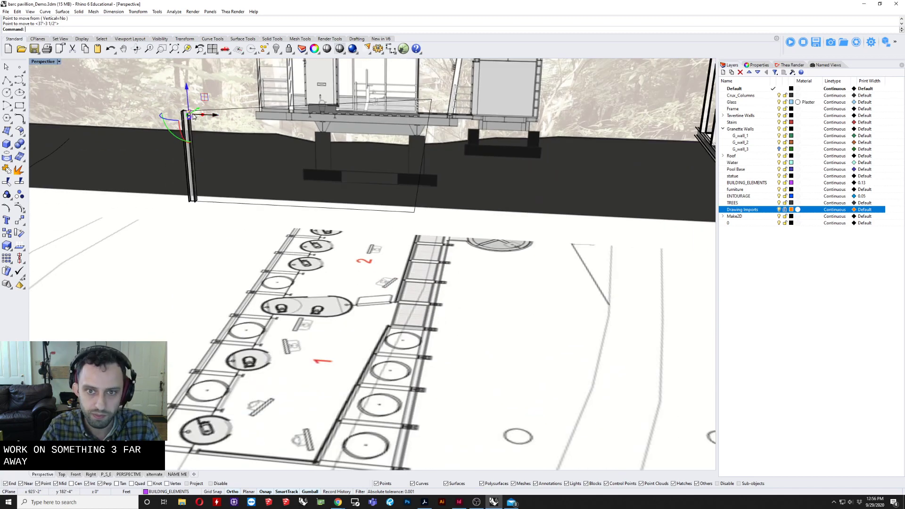
right_click_drag(213, 115, 217, 189)
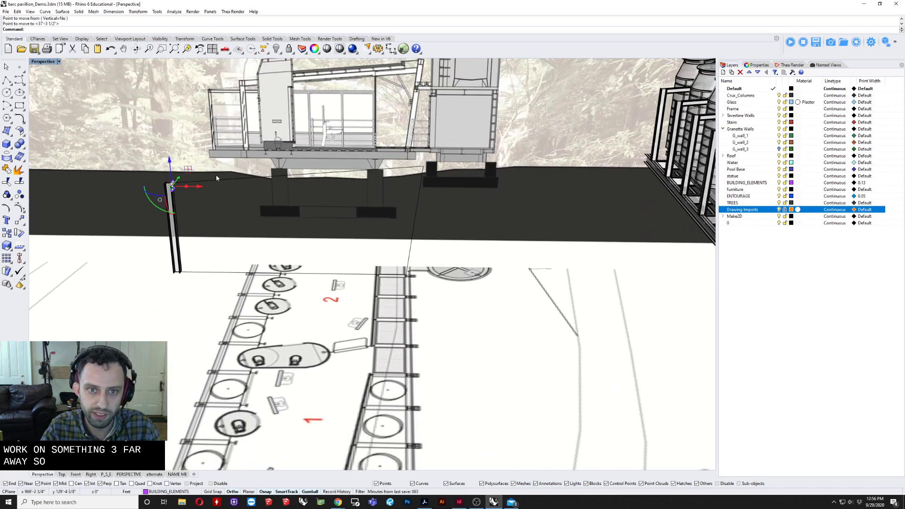
scroll(216, 174, "up", 2)
scroll(184, 189, "up", 4)
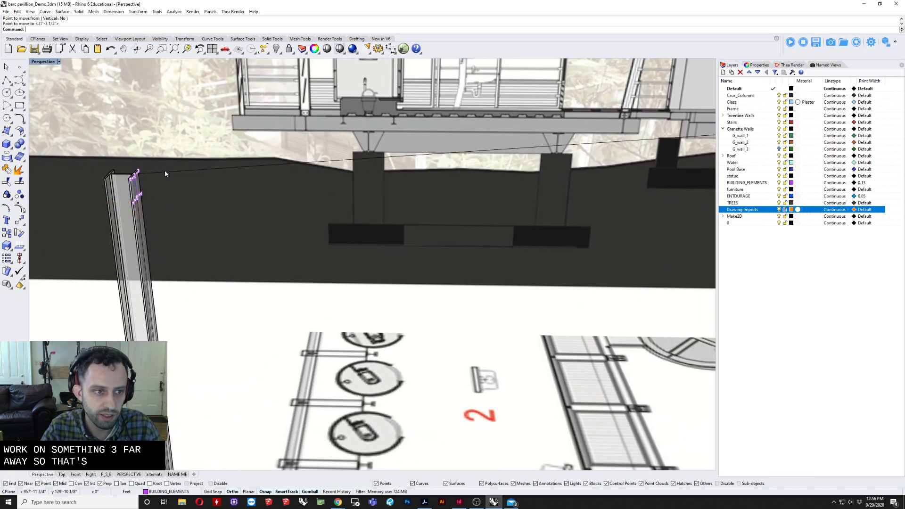
left_click(165, 172)
scroll(165, 172, "down", 3)
scroll(149, 179, "up", 3)
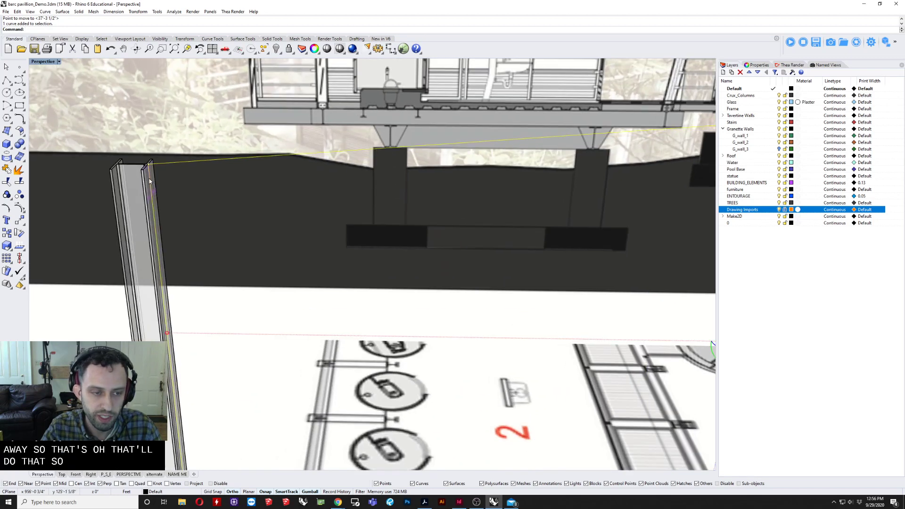
left_click(149, 182)
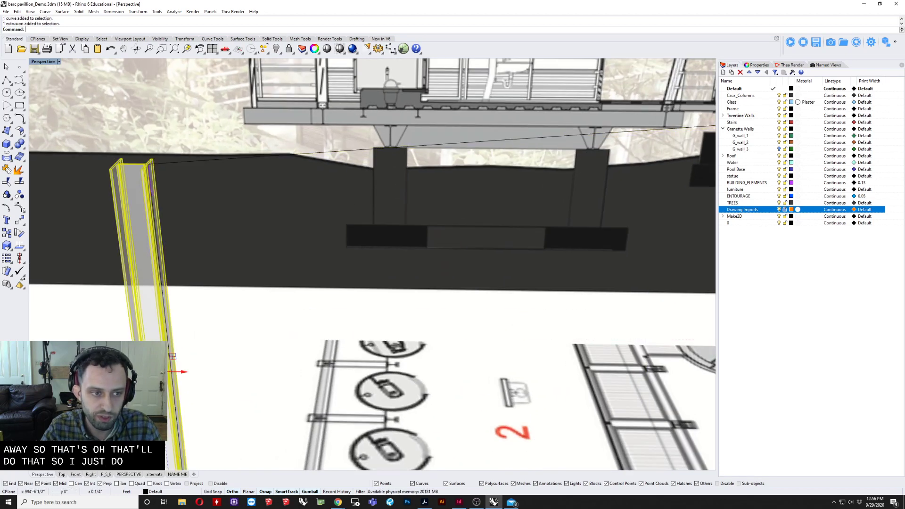
left_click(153, 194)
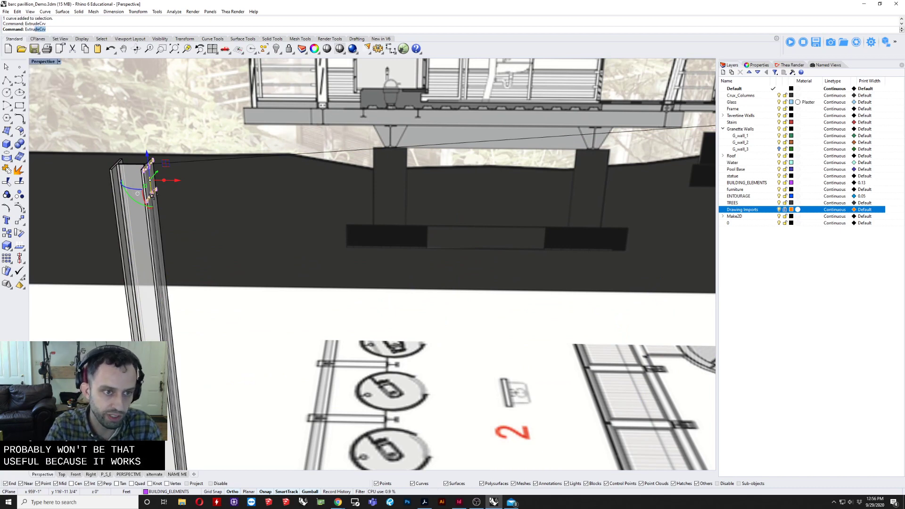
key("Return")
scroll(288, 150, "down", 1)
scroll(289, 150, "down", 5)
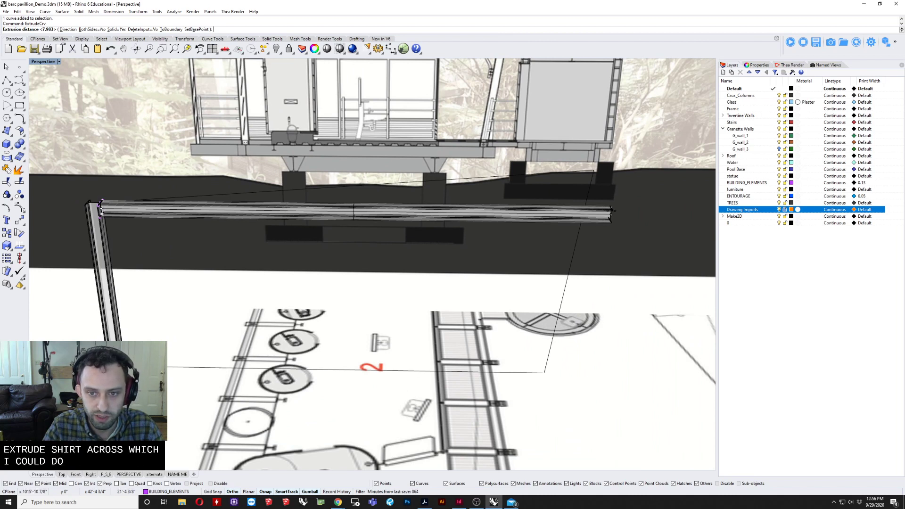
left_click(616, 210)
Select the extruded roof beam and restore the four-viewport layout, framing the beam's column end in the Front view.
left_click(447, 208)
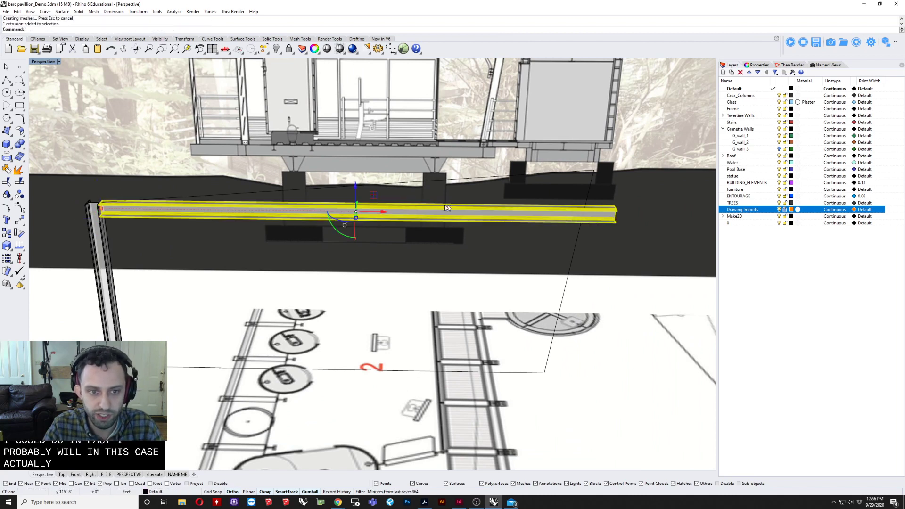
double_click(43, 62)
scroll(258, 408, "down", 4)
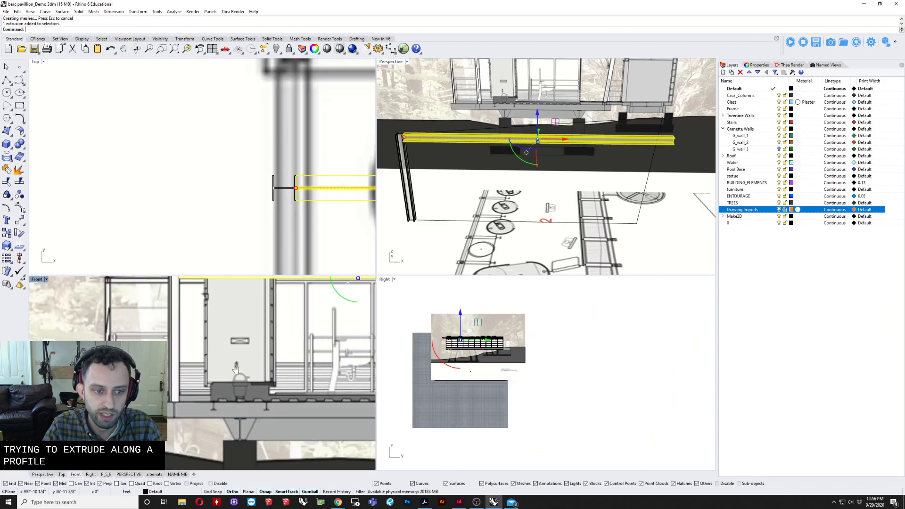
right_click_drag(257, 408, 221, 455)
scroll(157, 324, "up", 6)
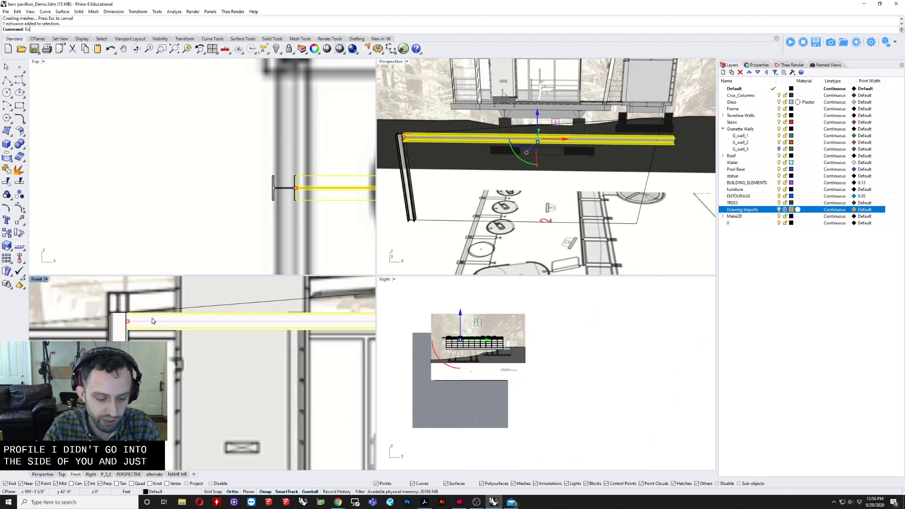
Rotate the beam in the Front view about its upper corner at the column so it follows the roof slope in the section drawing.
key("Return")
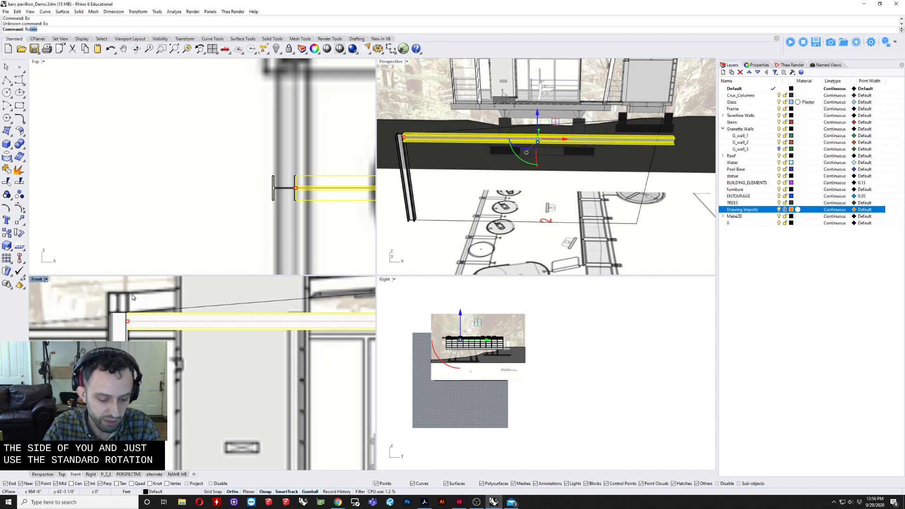
type("R")
key("Return")
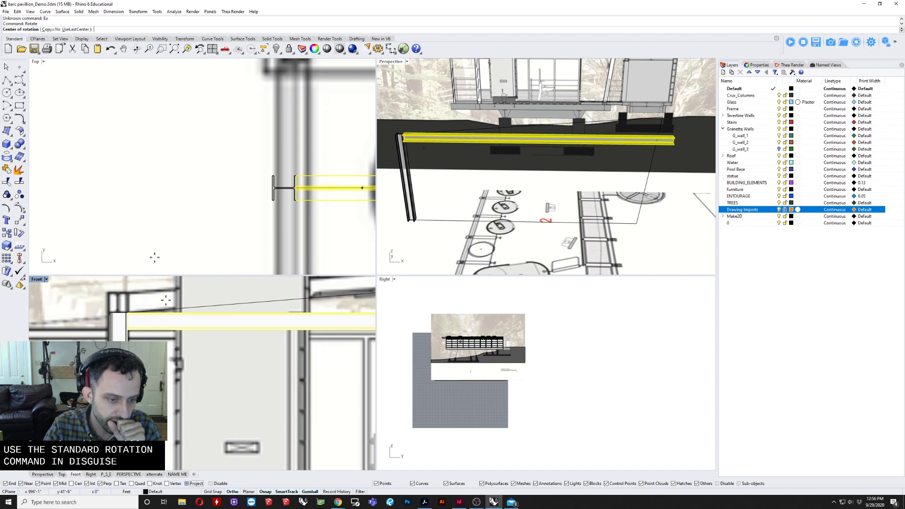
scroll(141, 309, "up", 5)
left_click(138, 309)
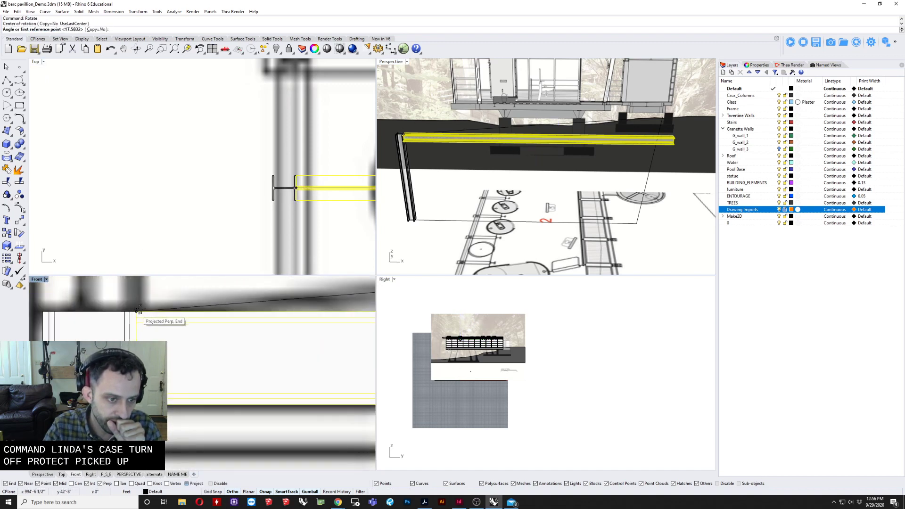
scroll(236, 311, "down", 5)
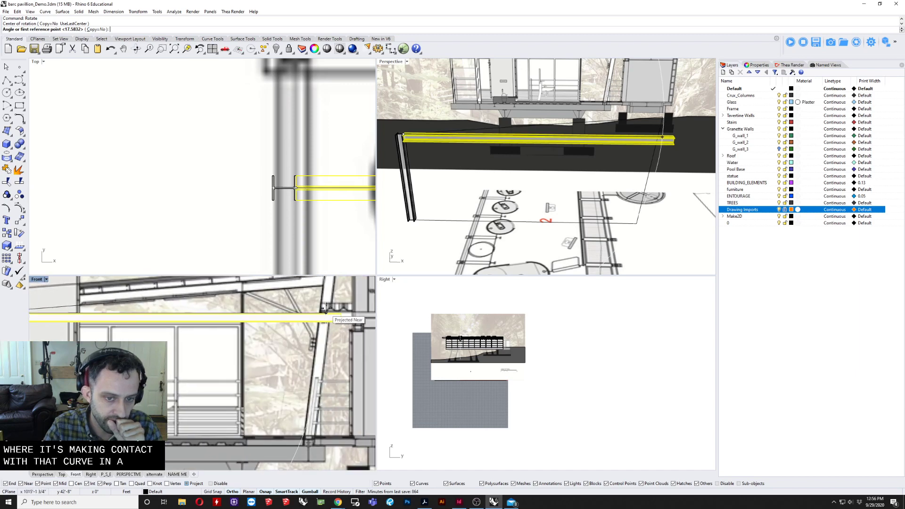
scroll(325, 309, "up", 3)
left_click(325, 311)
scroll(316, 362, "up", 3)
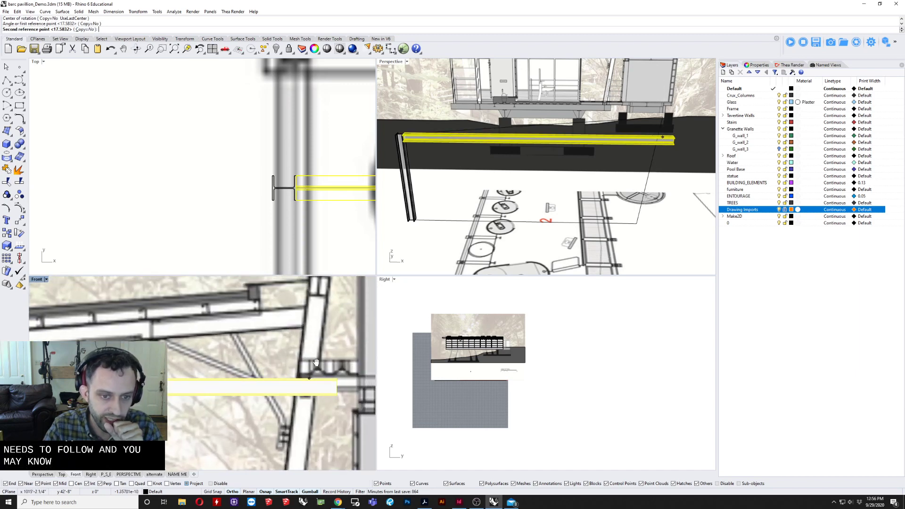
left_click(306, 330)
scroll(304, 329, "down", 3)
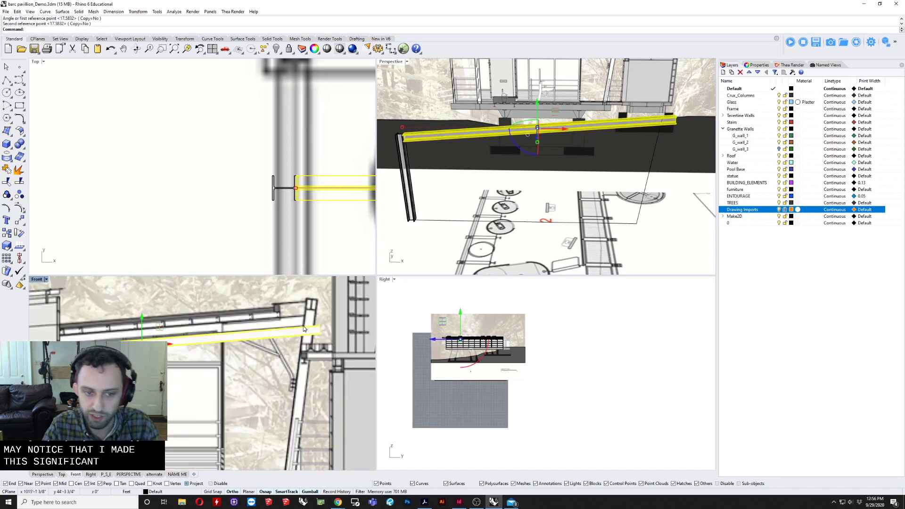
left_click(302, 319)
Start a three-point box for cutting the beam's overhanging end at the angle of the leaning column in the section.
right_click_drag(645, 136, 535, 148, "shift")
scroll(298, 315, "down", 1)
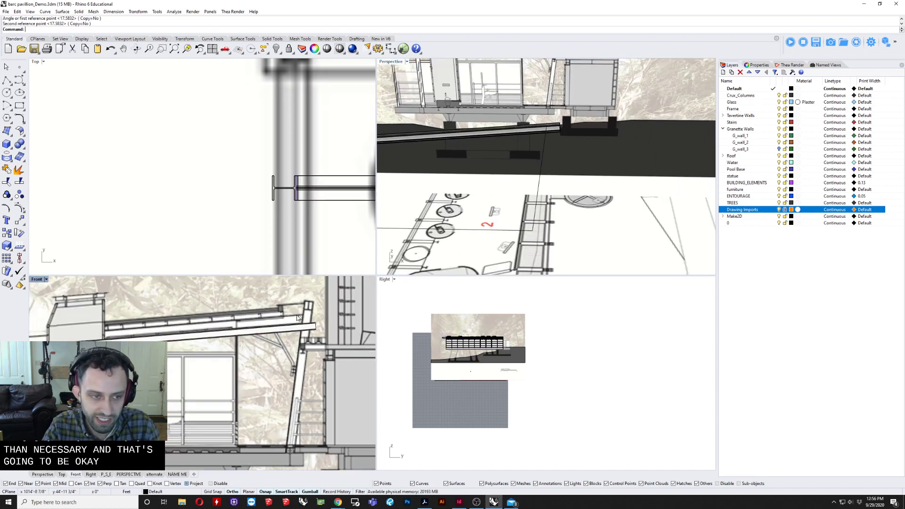
left_click(12, 150)
scroll(319, 318, "up", 6)
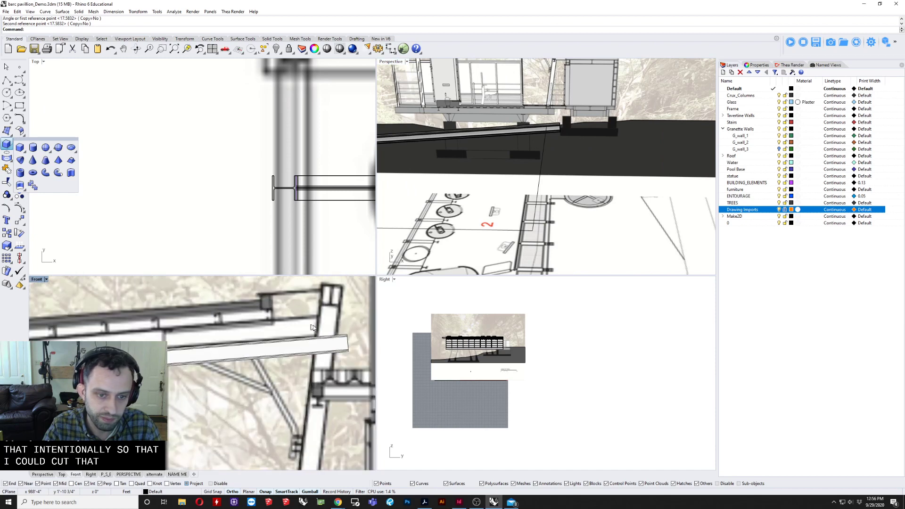
scroll(299, 360, "down", 6)
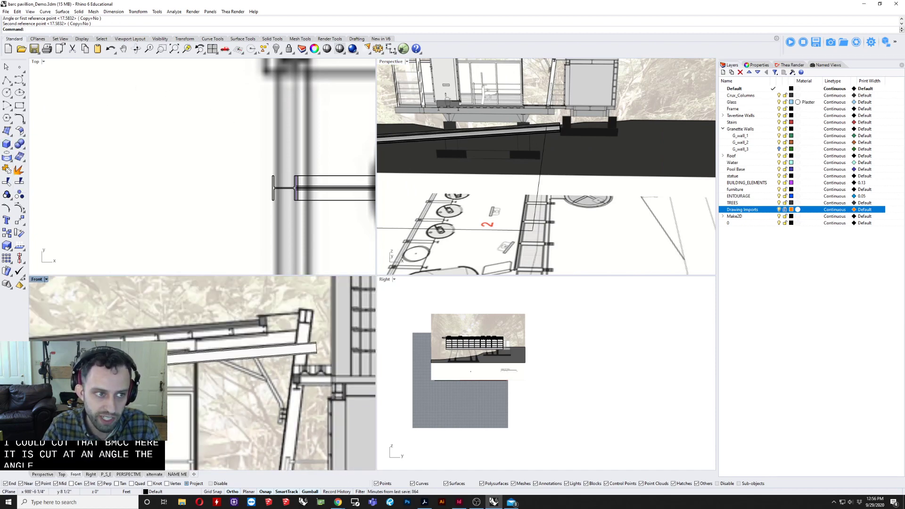
left_click(11, 148)
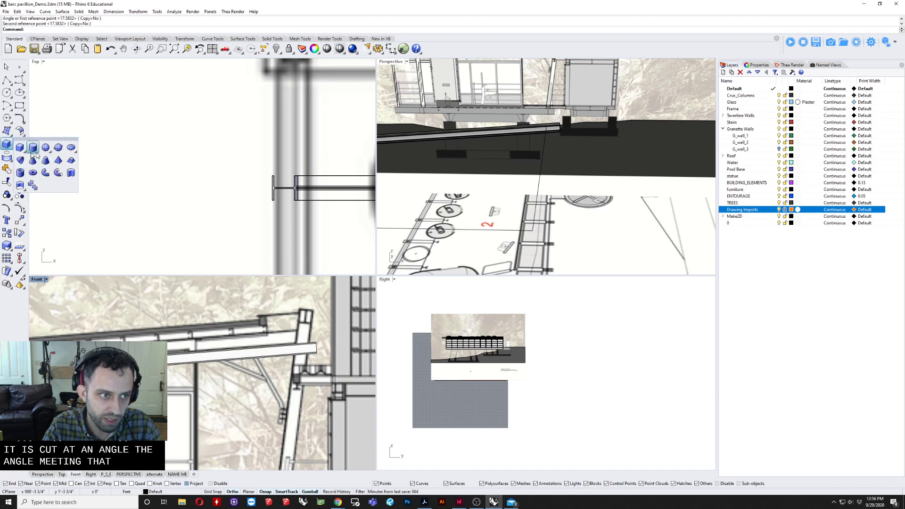
left_click(23, 153)
left_click(46, 163)
scroll(224, 257, "down", 2)
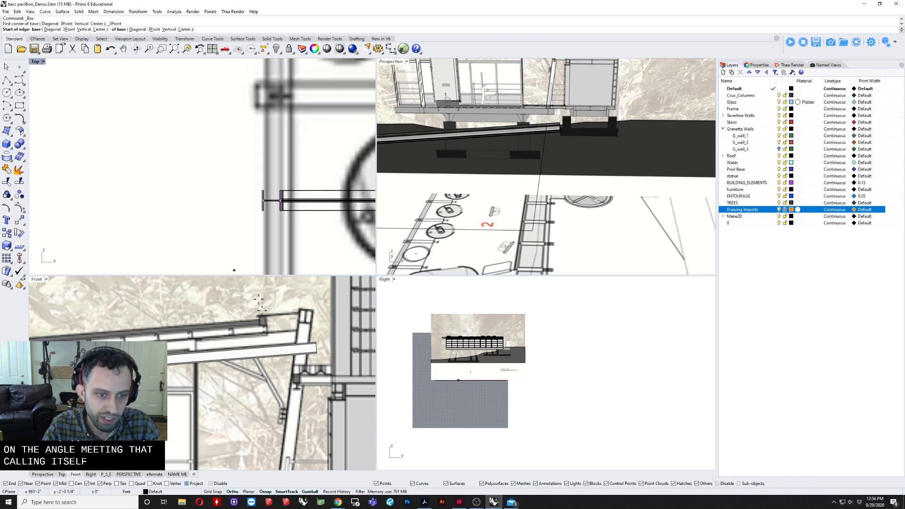
Draw a three-point box along the slanted column in the front elevation, following its angle from base to top.
scroll(280, 302, "down", 5)
scroll(275, 434, "up", 5)
left_click(275, 434)
scroll(276, 436, "down", 1)
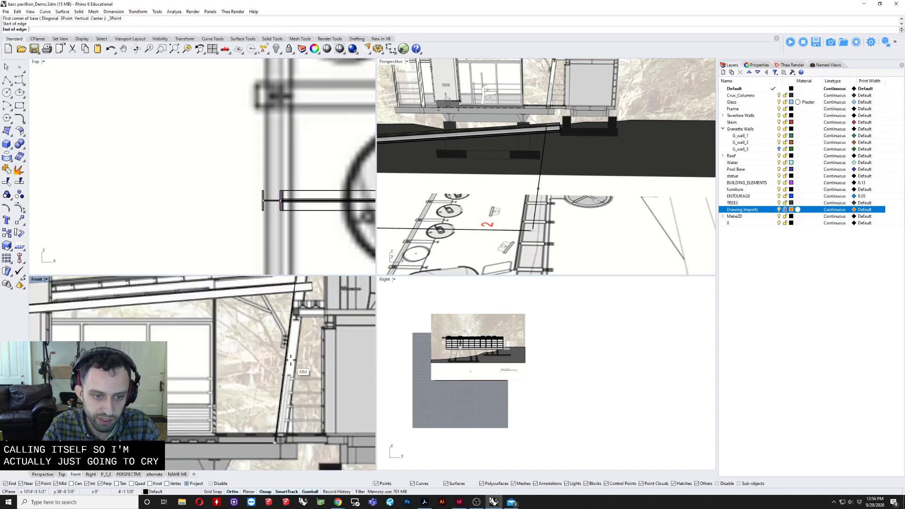
scroll(286, 307, "up", 3)
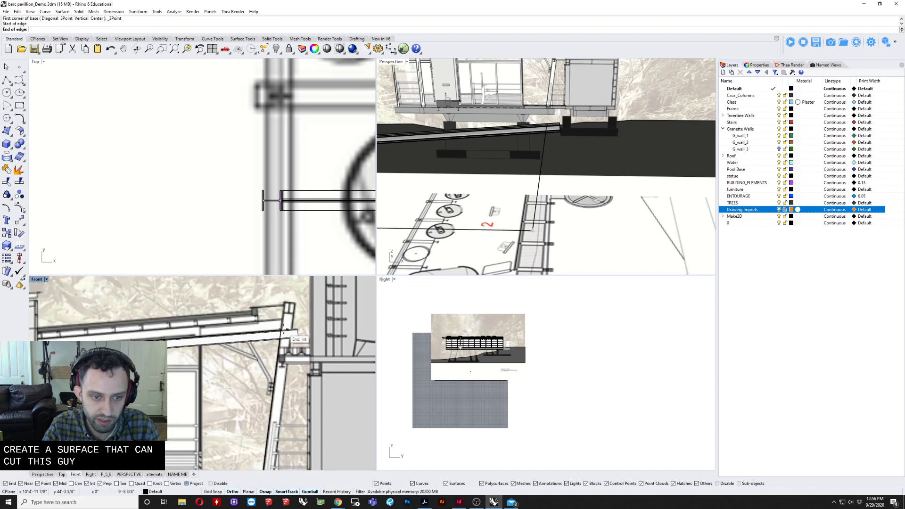
left_click(286, 306)
left_click(609, 177)
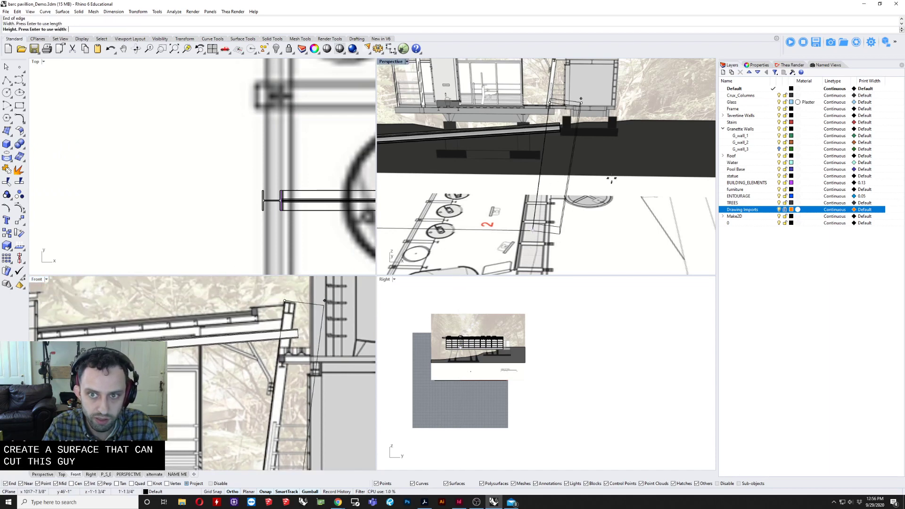
scroll(610, 176, "down", 1)
left_click(596, 188)
right_click_drag(596, 189, 614, 171)
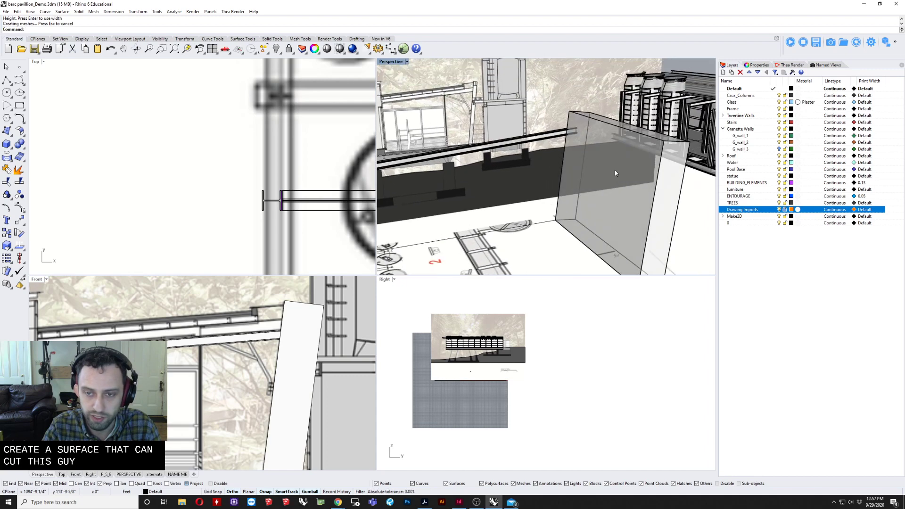
Move the angled box so that it overlaps the end of the sloped roof beam.
left_click(617, 195)
left_click_drag(596, 180, 556, 158)
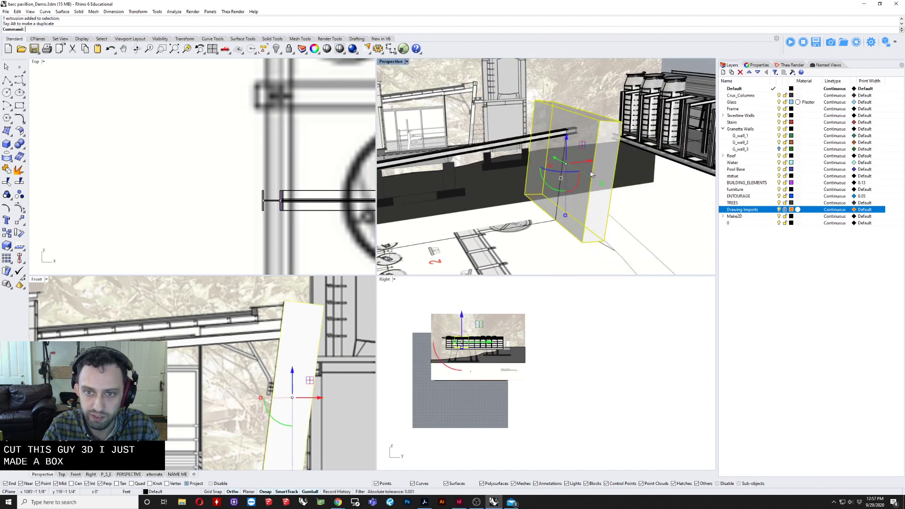
right_click_drag(559, 160, 519, 138)
Trim the sloped beam with a Boolean Difference using the angled box, and delete the box.
left_click(519, 139)
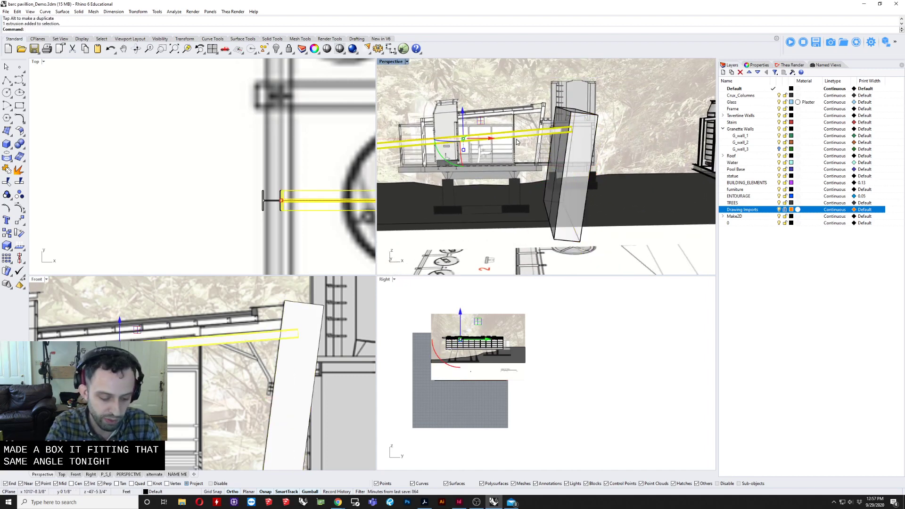
key("Return")
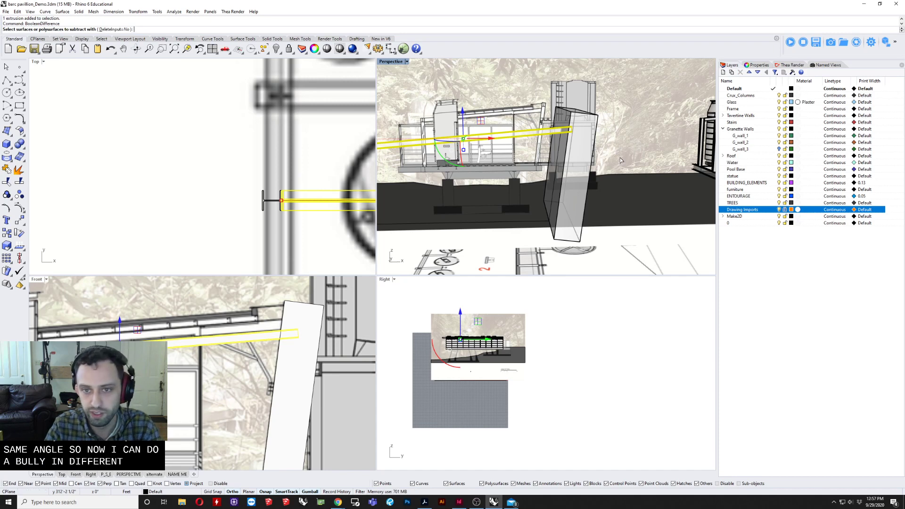
left_click(587, 169)
key("Return")
left_click(569, 163)
key("Delete")
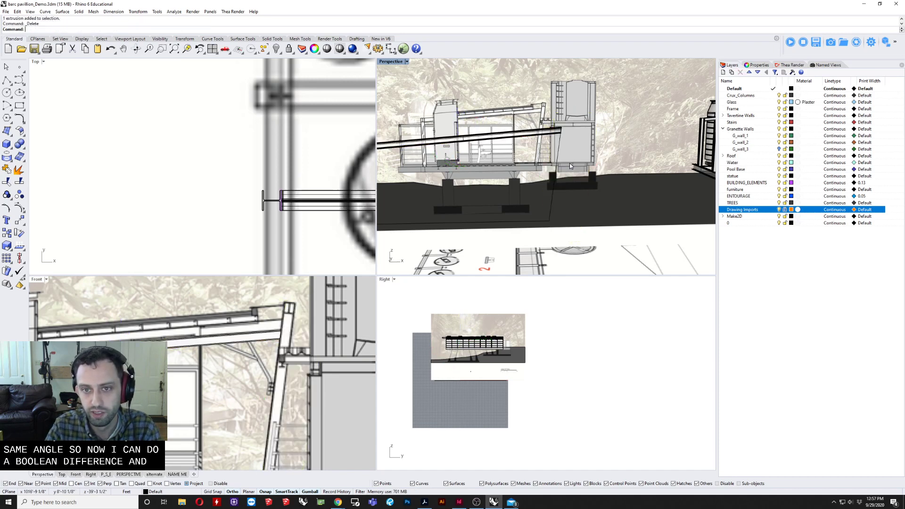
Copy the first upright column from its base to the opposite side, near the trimmed end of the beam.
right_click_drag(569, 163, 502, 194)
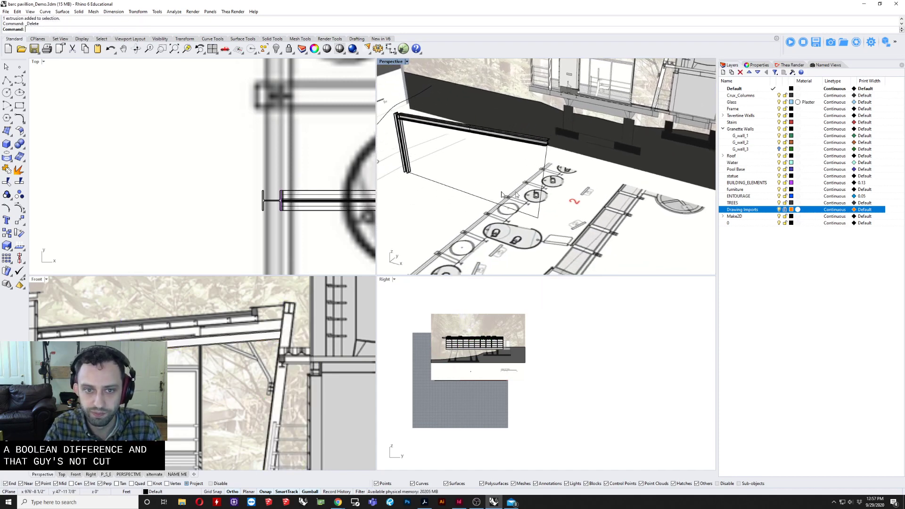
left_click(409, 162)
scroll(406, 165, "up", 3)
type("CO")
key("Return")
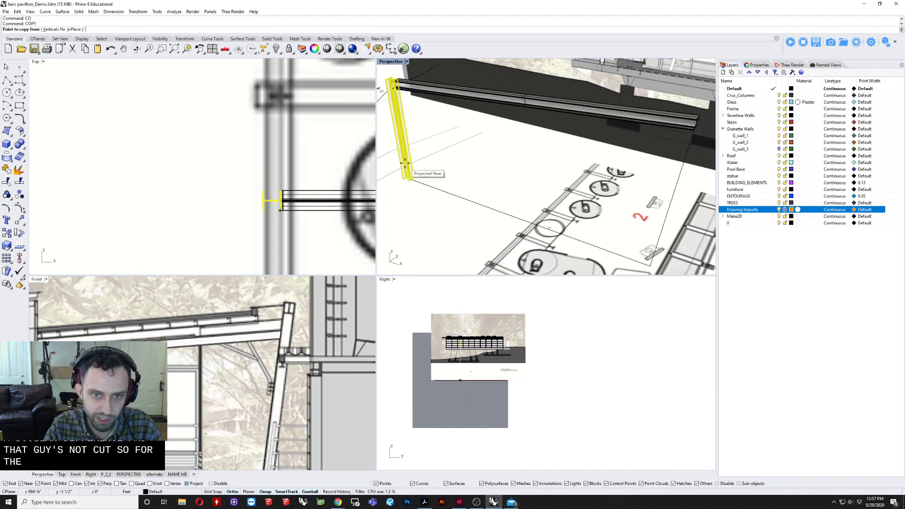
scroll(404, 193, "up", 5)
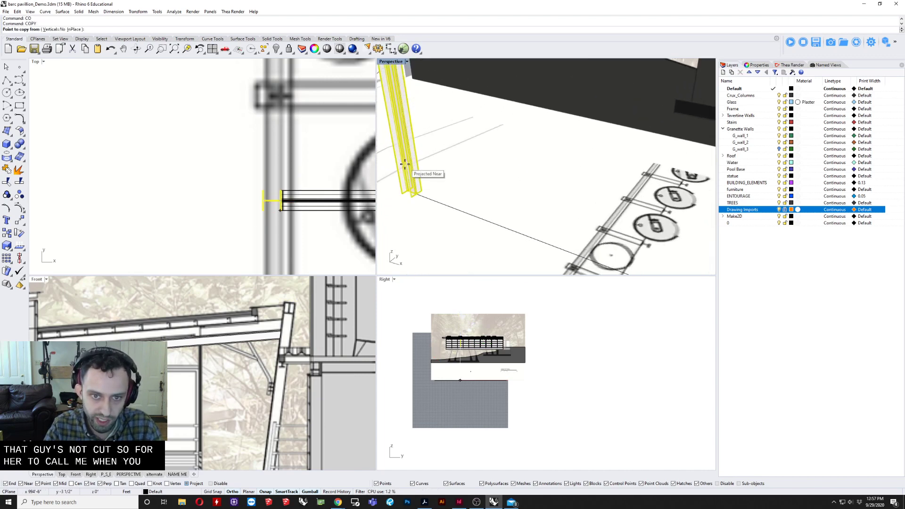
left_click(408, 198)
scroll(410, 200, "down", 5)
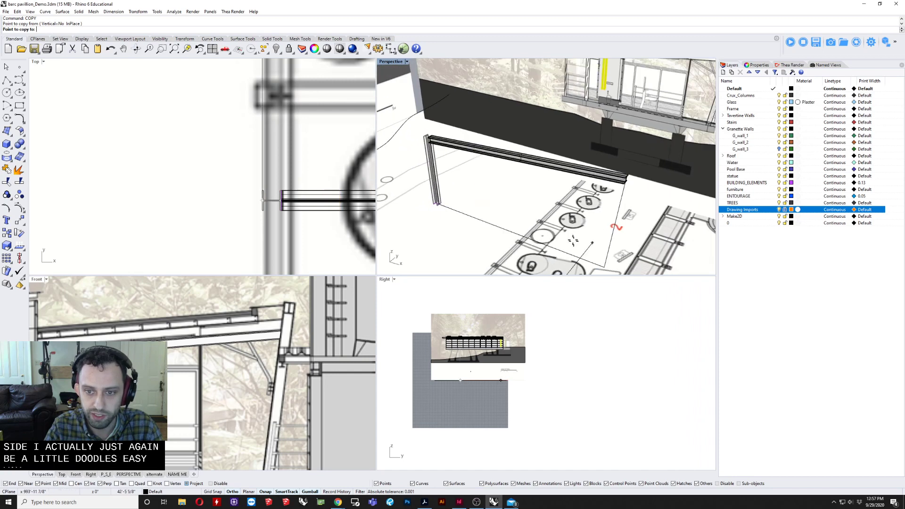
right_click_drag(573, 240, 536, 220, "shift")
left_click(552, 235)
key("Return")
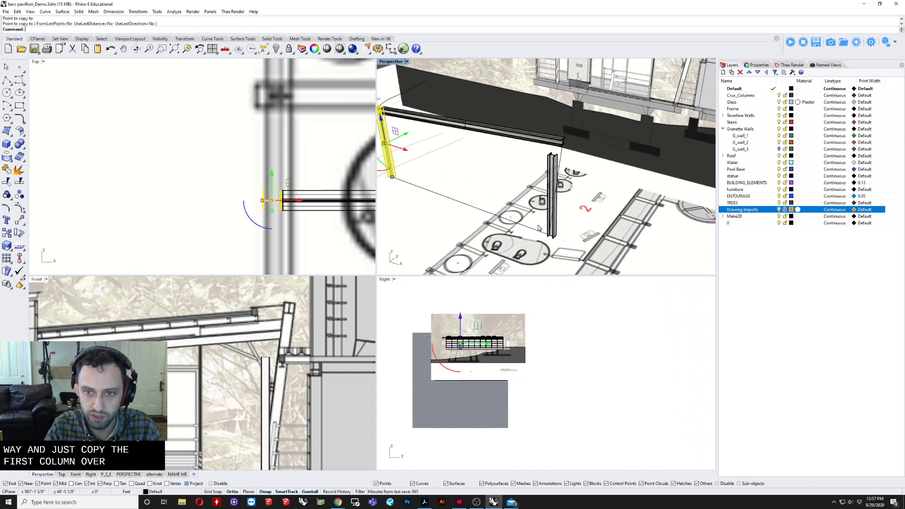
Select the copied column and check its base against the elevation drawing.
scroll(539, 228, "up", 5)
left_click(551, 231)
scroll(550, 231, "up", 1)
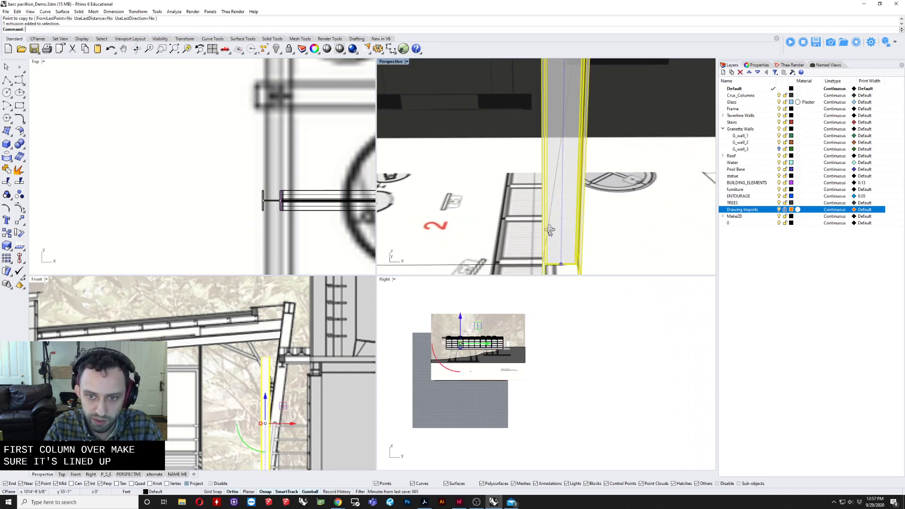
right_click_drag(550, 231, 565, 232)
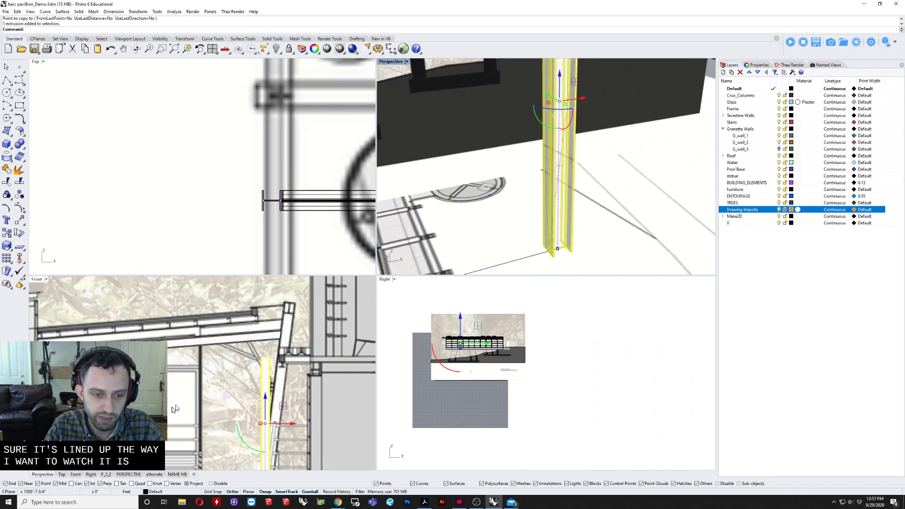
right_click_drag(309, 338, 359, 226)
scroll(325, 366, "up", 4)
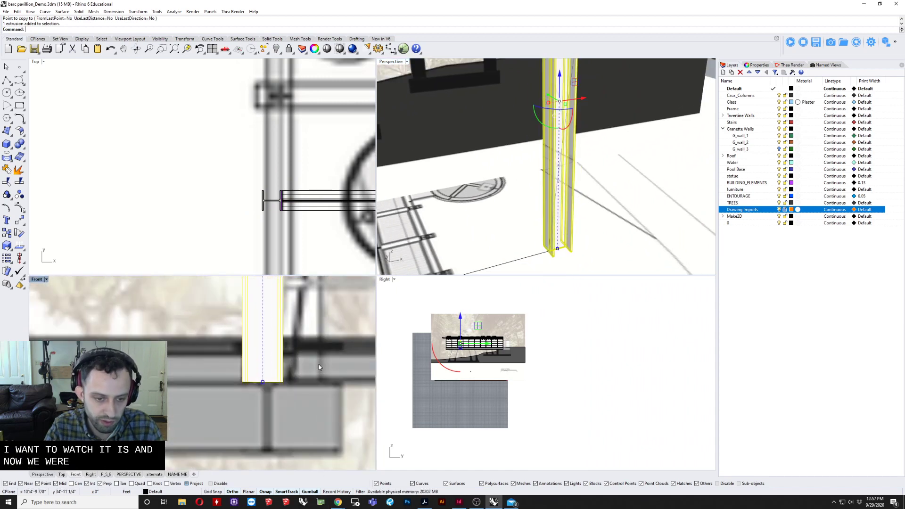
Try to rotate the copied column about its base corner in the front elevation.
type("rotate")
key("Return")
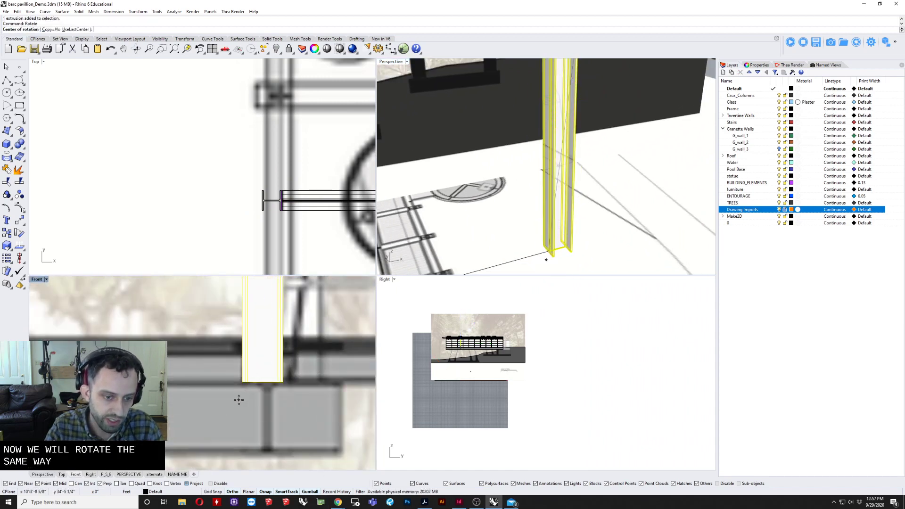
left_click(243, 382)
scroll(245, 372, "down", 5)
scroll(271, 340, "up", 8)
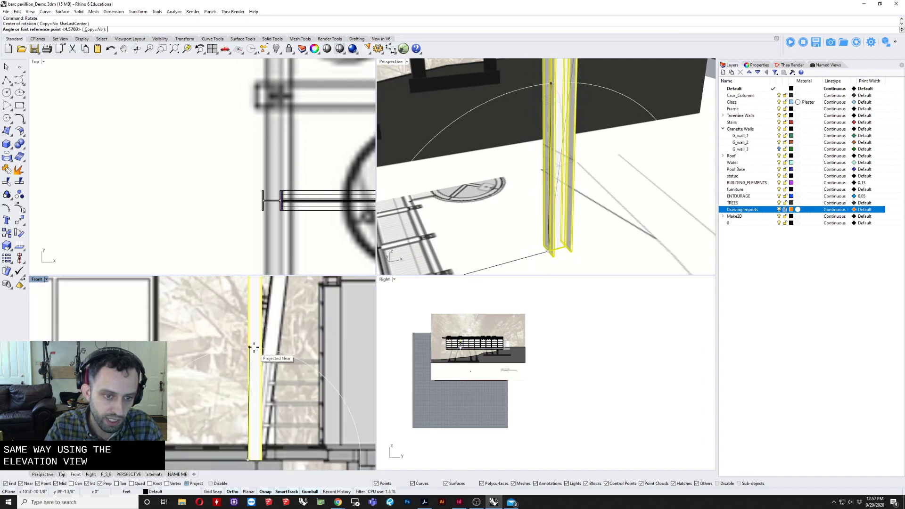
left_click(272, 340)
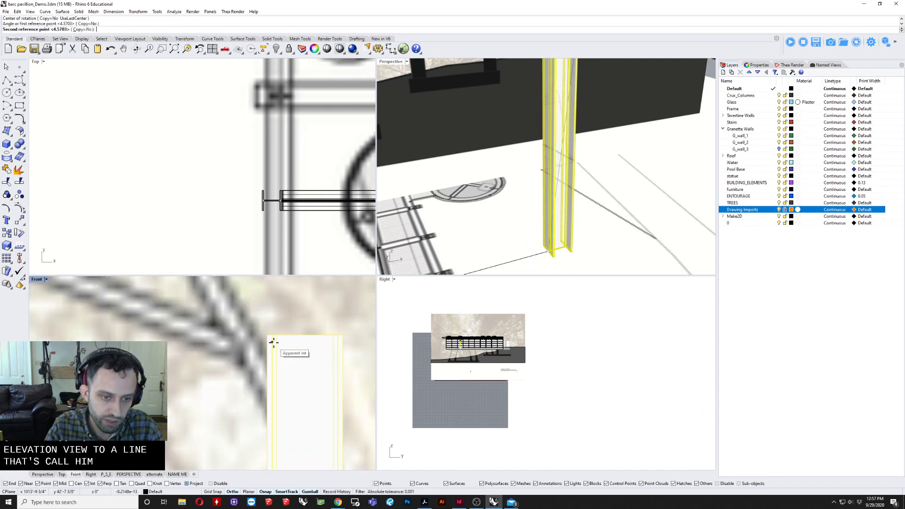
left_click(272, 344)
scroll(273, 346, "down", 8)
Rotate the copied column about its base corner in the front elevation to match the drawn slanted column.
key("Return")
scroll(281, 405, "up", 6)
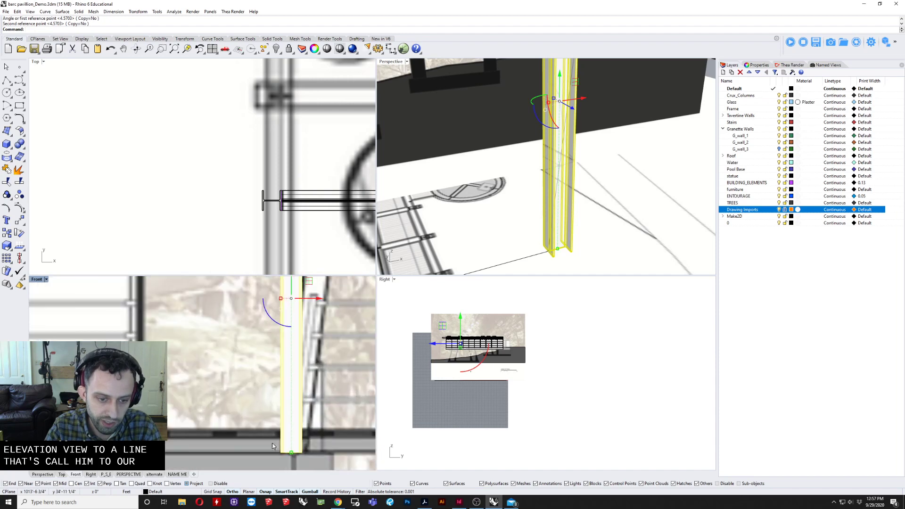
left_click(283, 445)
scroll(283, 445, "down", 5)
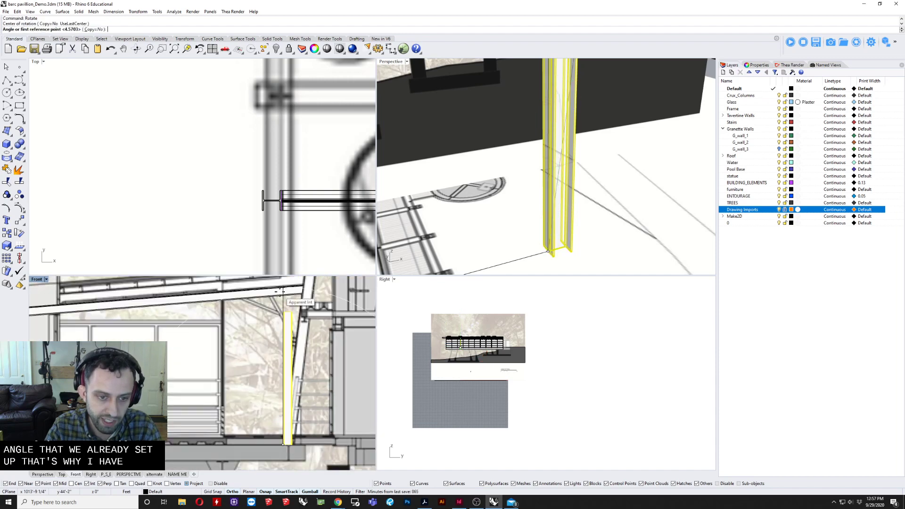
scroll(286, 318, "up", 6)
left_click(286, 318)
left_click(325, 314)
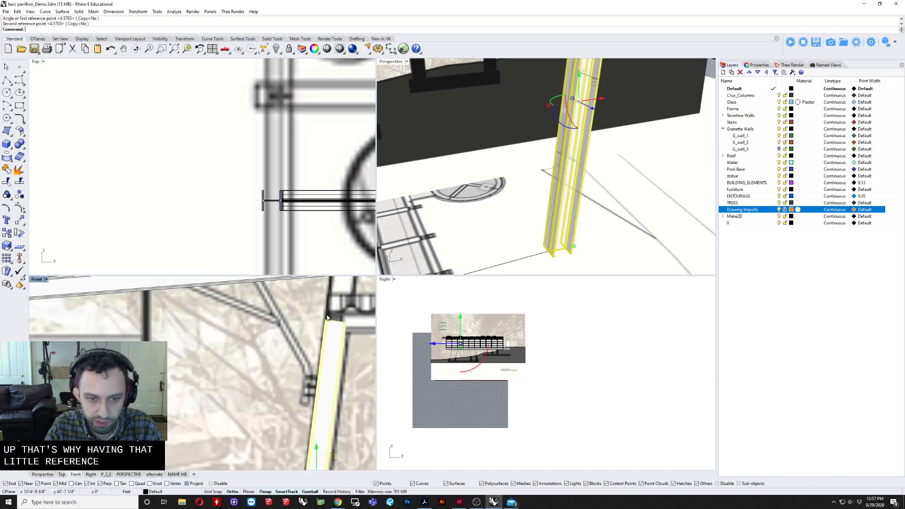
scroll(324, 361, "down", 3)
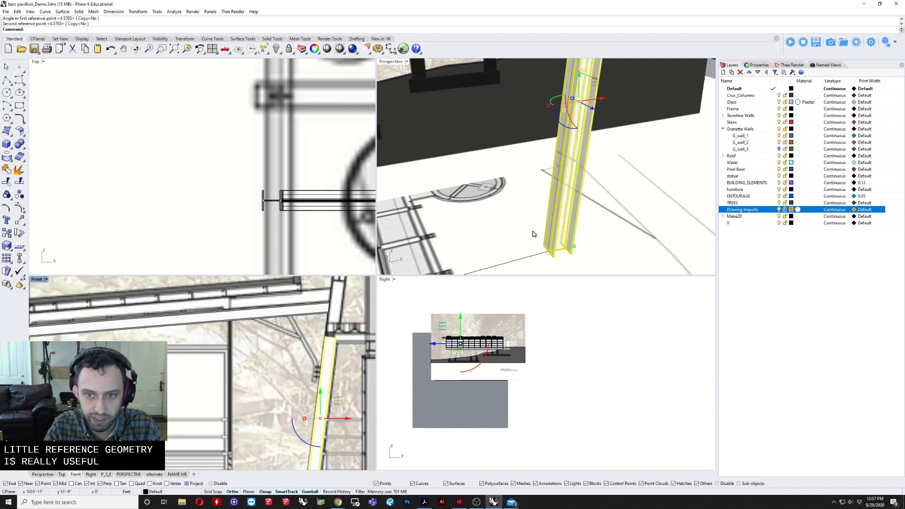
With Project snapping off, stretch the leaning column lengthwise with Scale1D from its base to just below the drawn column's top.
scroll(534, 235, "up", 4)
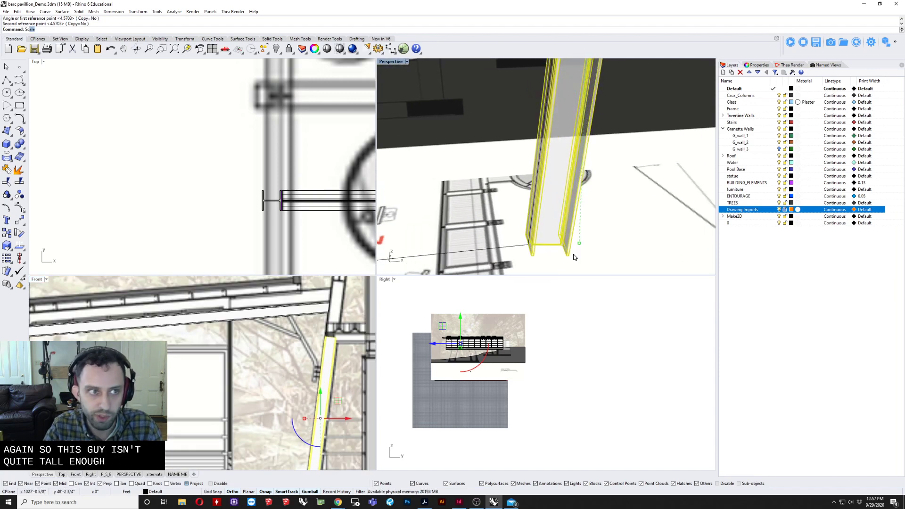
type("ale1D")
key("Return")
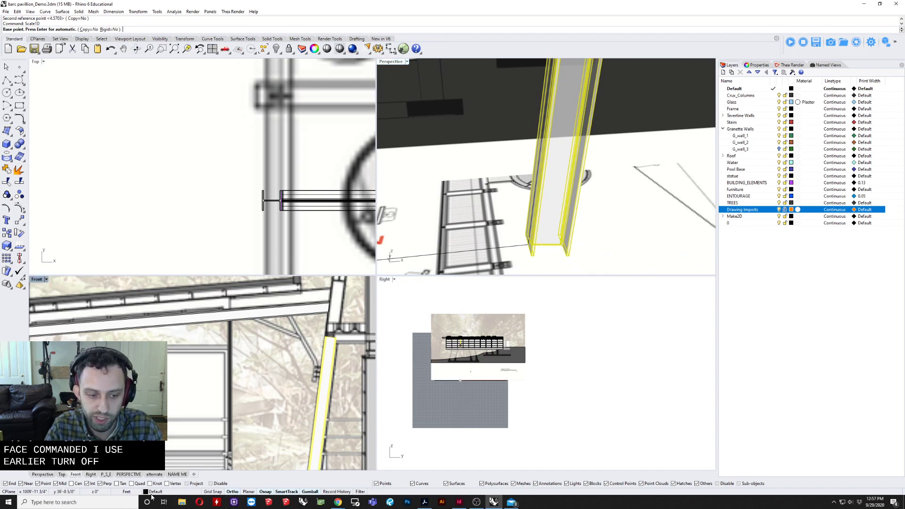
left_click(568, 257)
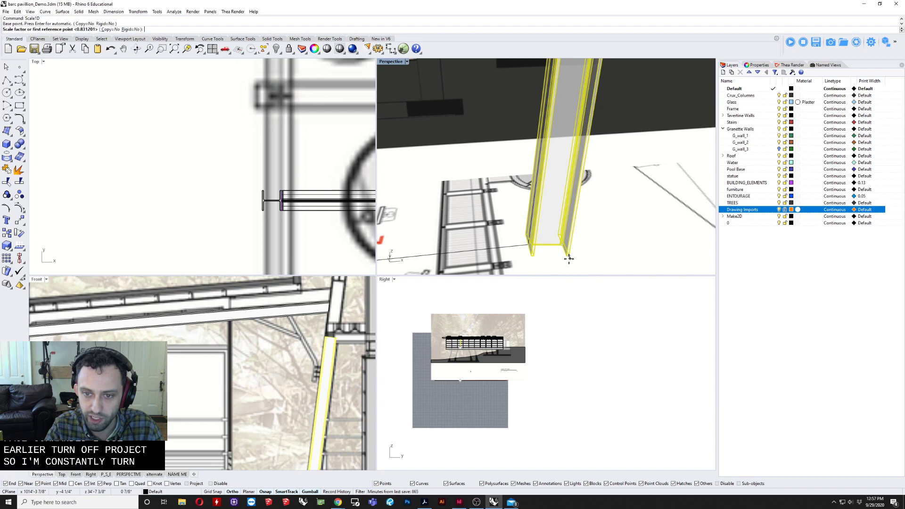
right_click_drag(569, 257, 554, 203)
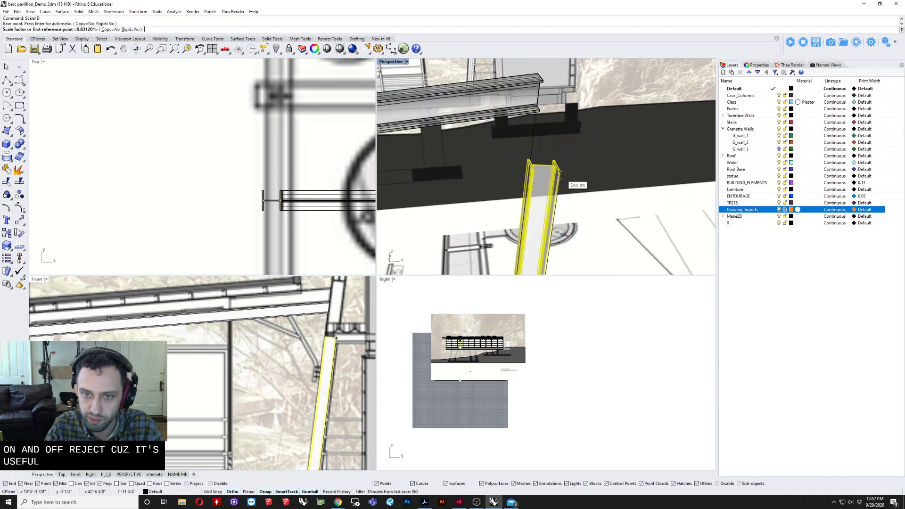
left_click(557, 183)
right_click_drag(538, 122, 537, 113)
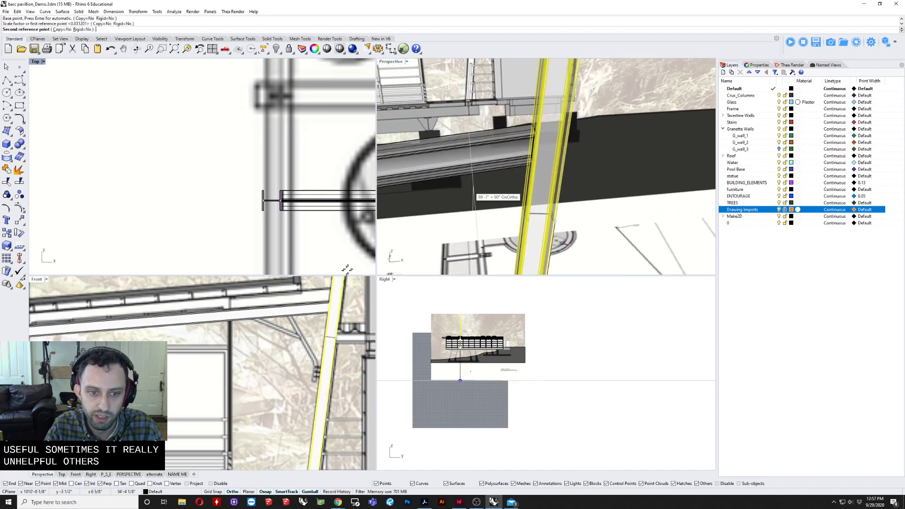
scroll(338, 320, "up", 3)
scroll(333, 321, "up", 5)
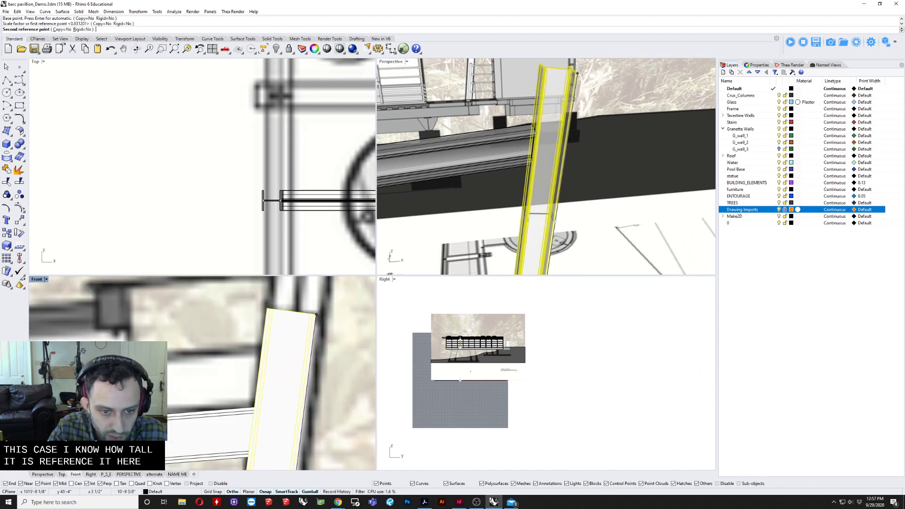
scroll(319, 312, "down", 3)
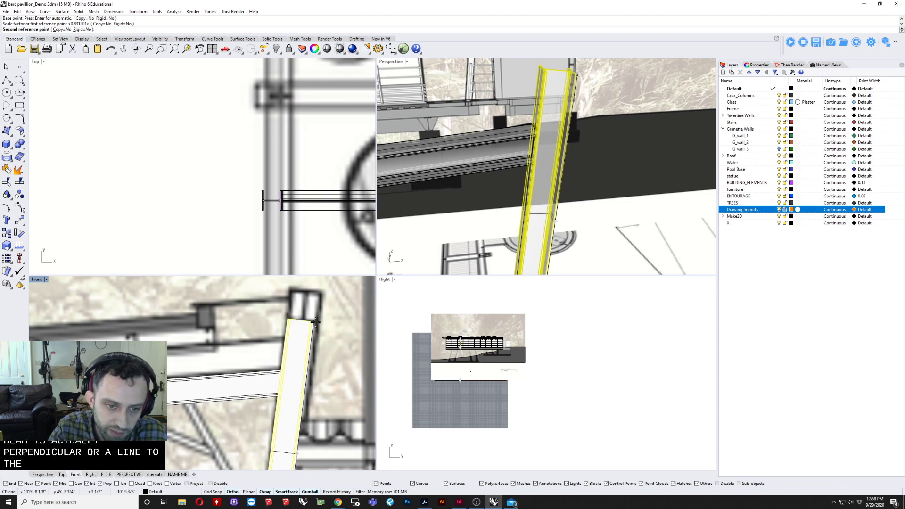
left_click(316, 322)
scroll(306, 325, "down", 3)
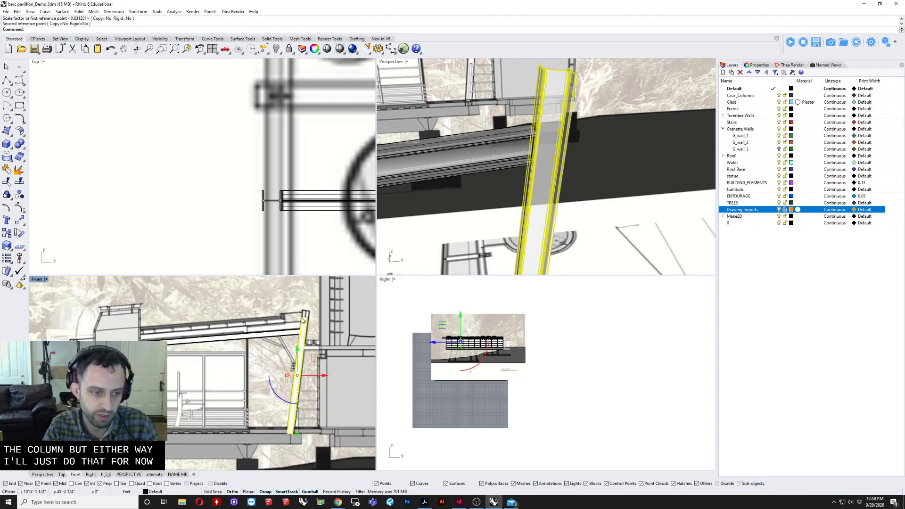
key("Escape")
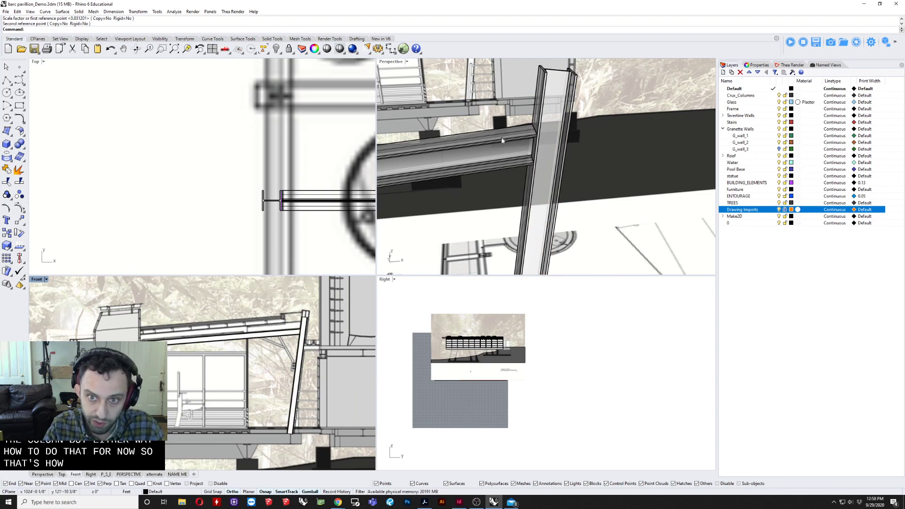
Inspect the joints between the sloped roof beam and the two columns from several angles in the perspective view.
right_click_drag(502, 140, 408, 101)
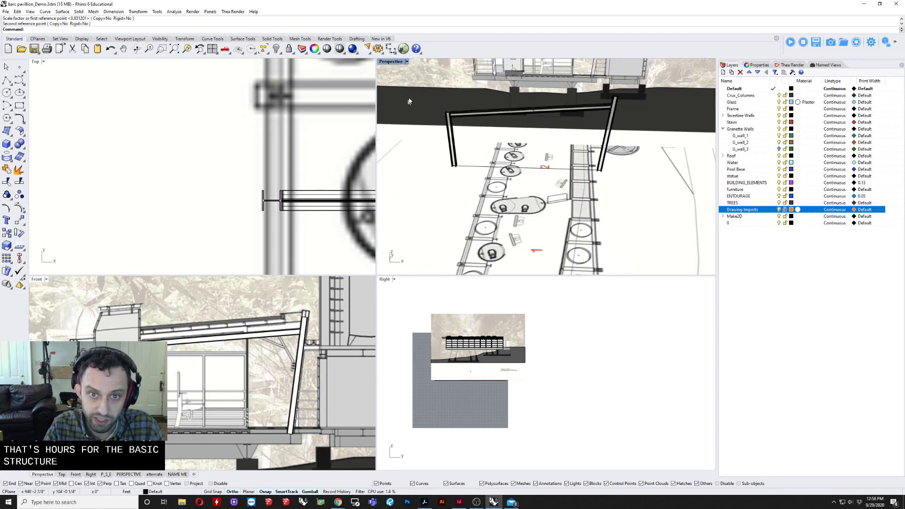
scroll(454, 117, "up", 10)
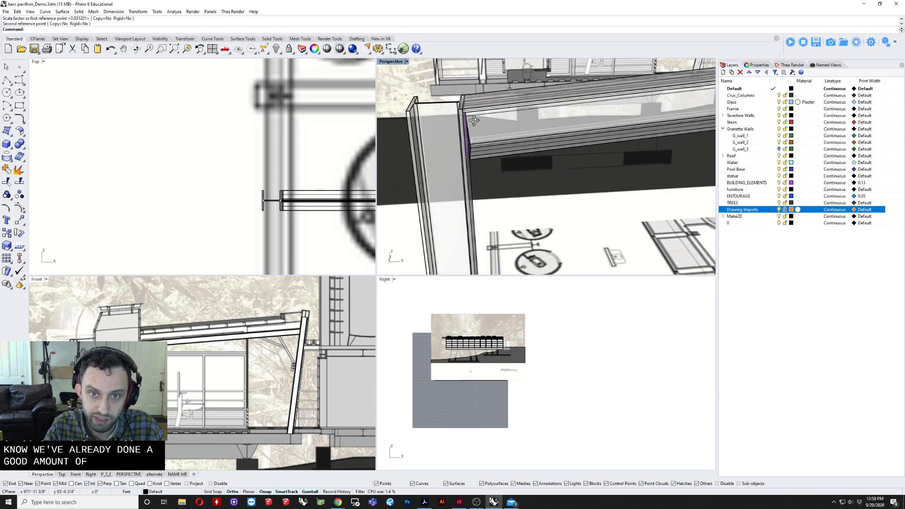
right_click_drag(475, 121, 495, 97)
left_click(495, 97)
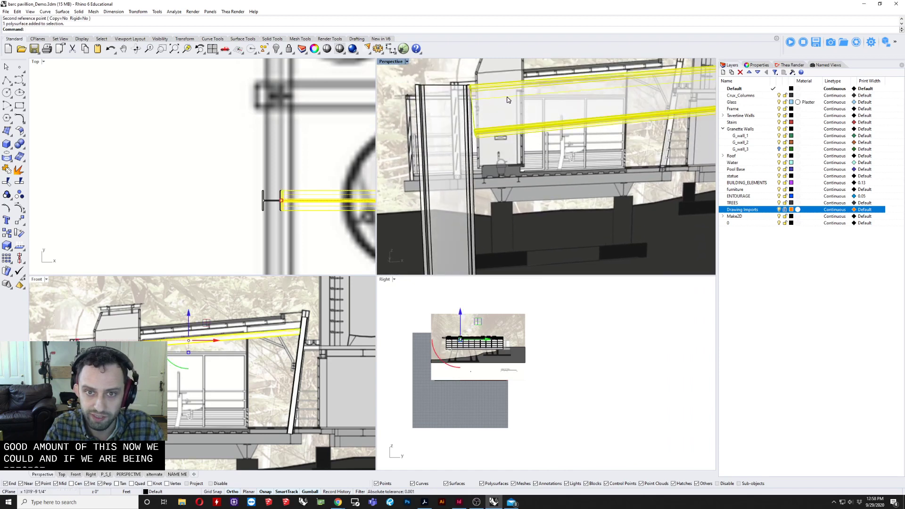
scroll(468, 171, "down", 6)
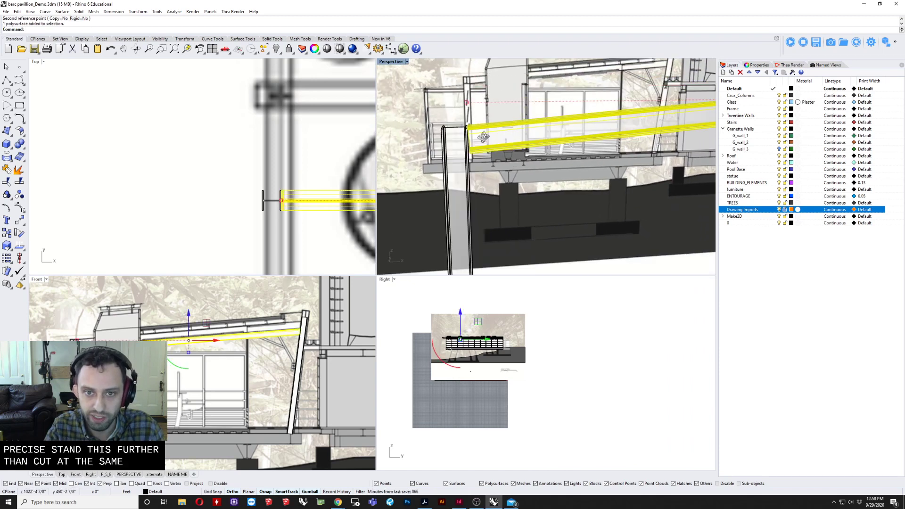
right_click_drag(483, 137, 646, 131)
key("Escape")
left_click(464, 203)
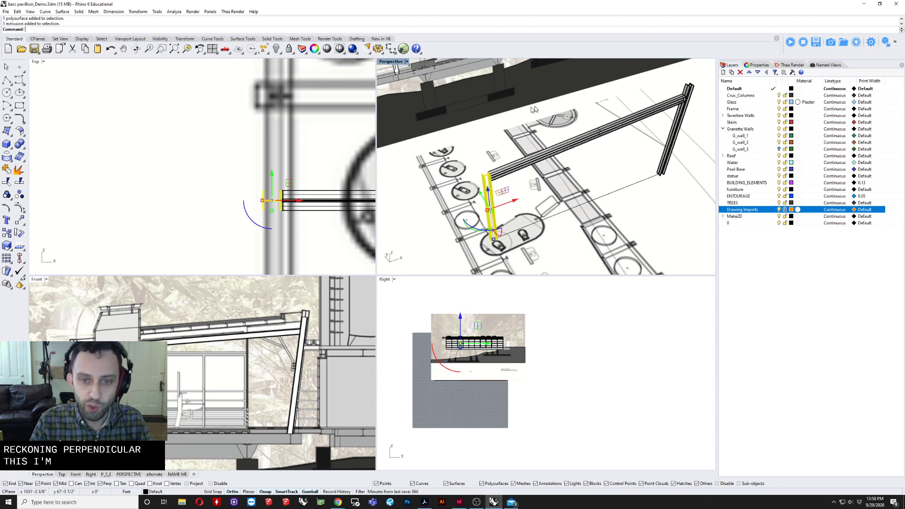
scroll(219, 391, "up", 2)
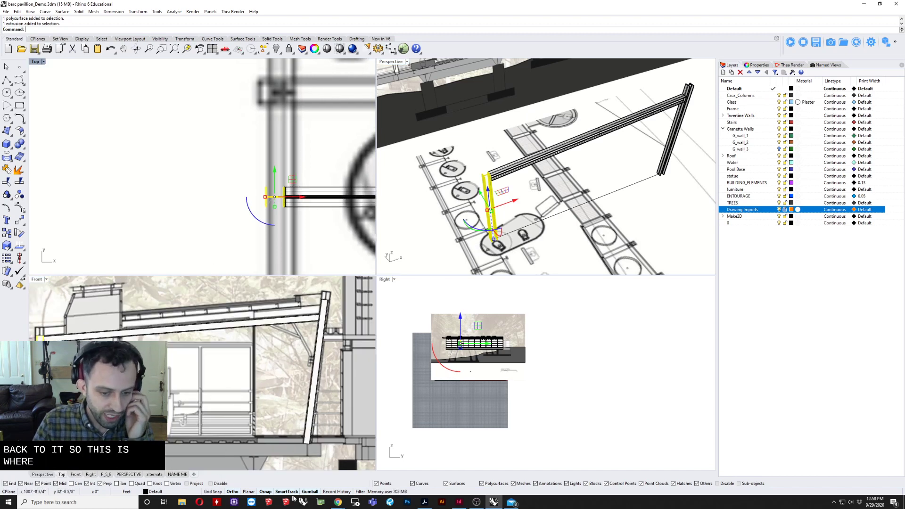
Switch to the browser and look through the Mt Tung-Yen Public Toilet gallery photos for the exposed steel framing and underfloor beams.
mouse_move(333, 504)
left_click(393, 467)
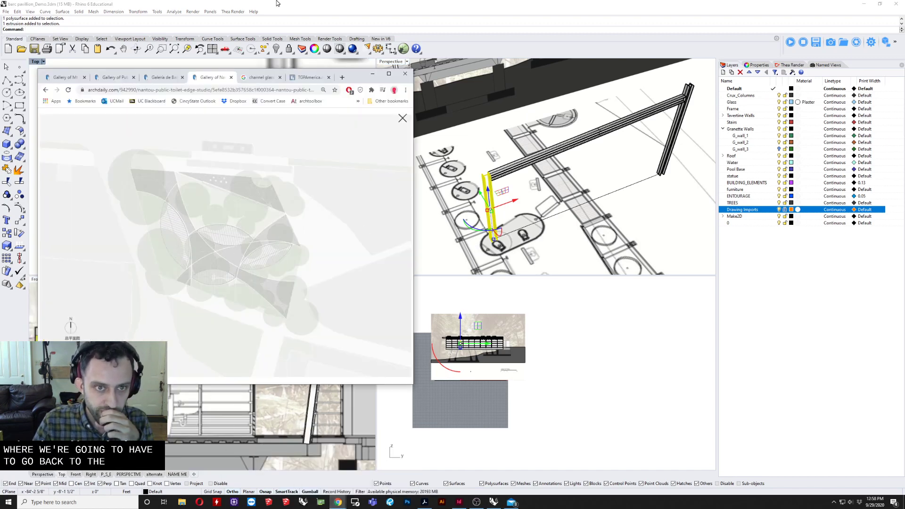
left_click(64, 77)
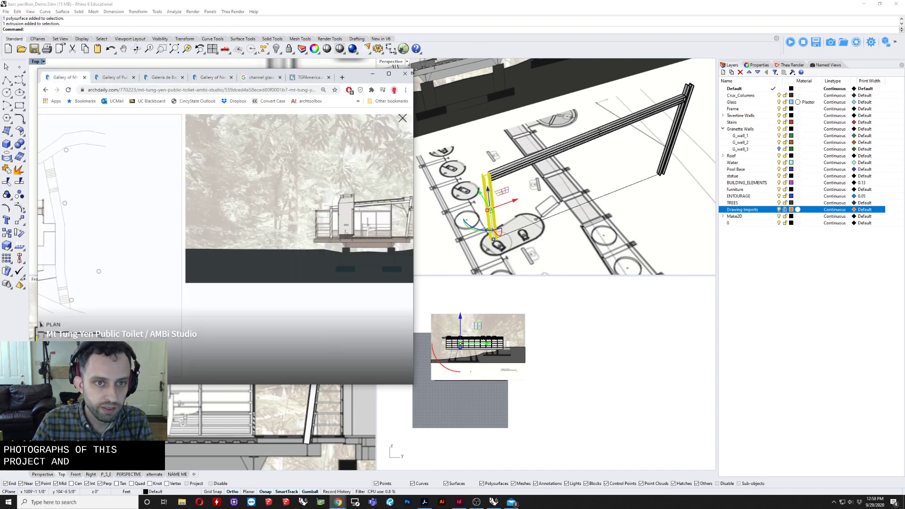
double_click(359, 80)
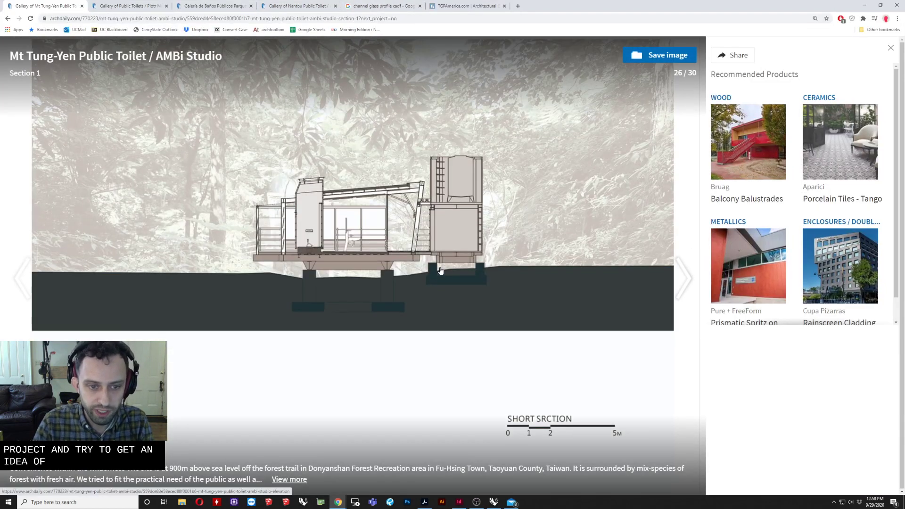
key("Left")
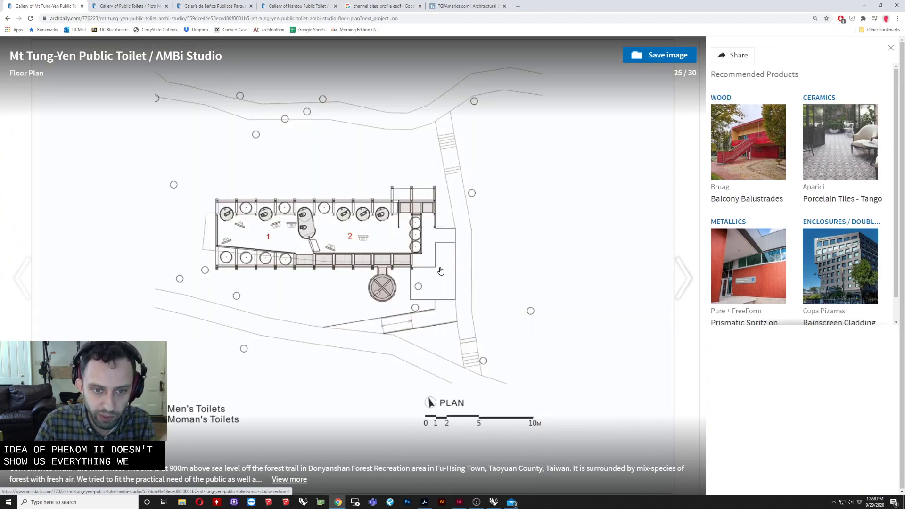
key("Left")
key("Left")
key("Left")
key("Left")
key("Left")
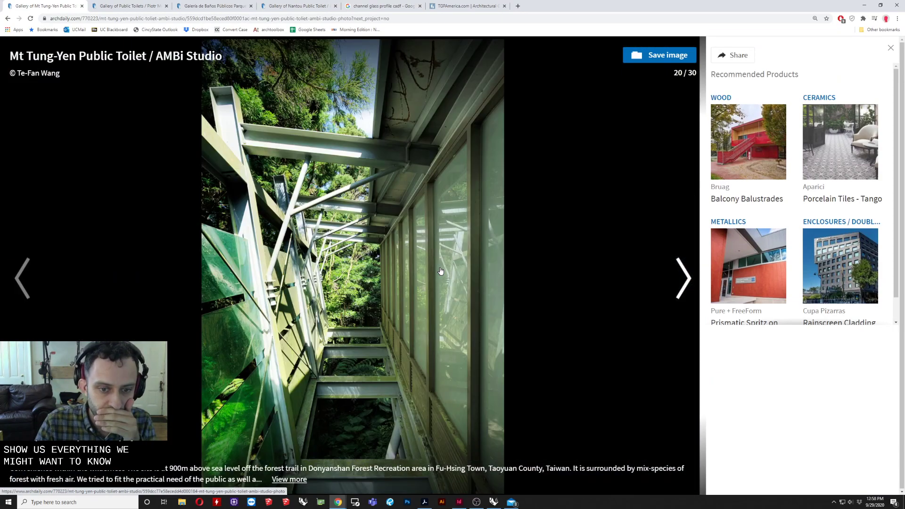
key("Left")
key("Left")
key("Right")
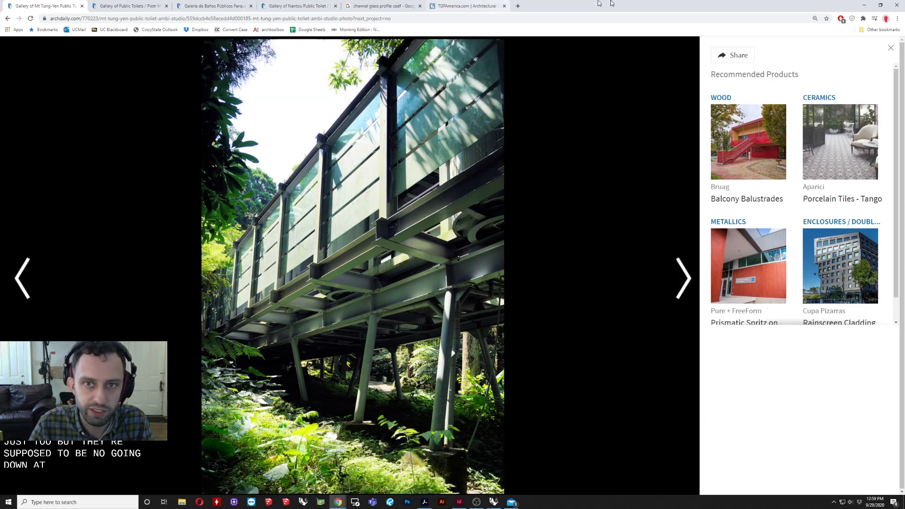
Return to Rhino and examine the floor beams beneath the columns in the front elevation drawing.
left_click_drag(604, 3, 629, 21)
scroll(230, 164, "down", 13)
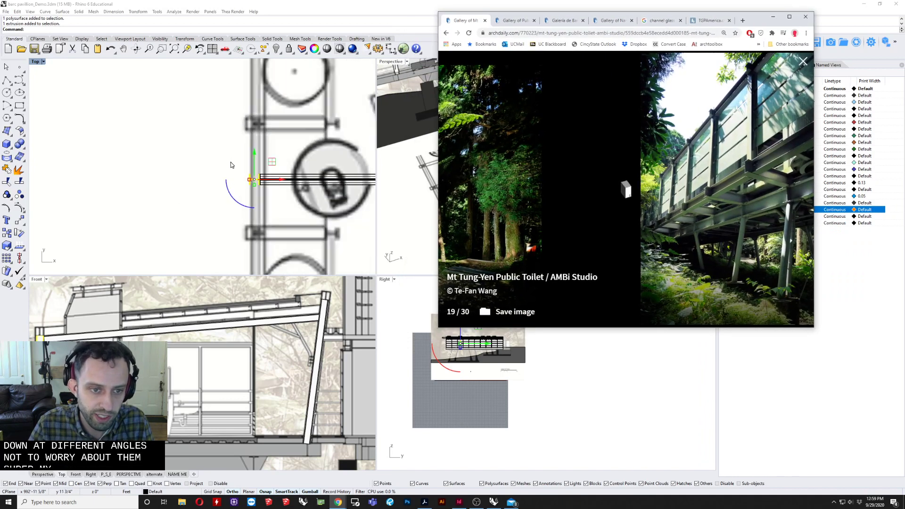
left_click(132, 264)
right_click_drag(75, 415, 170, 335)
scroll(184, 376, "up", 3)
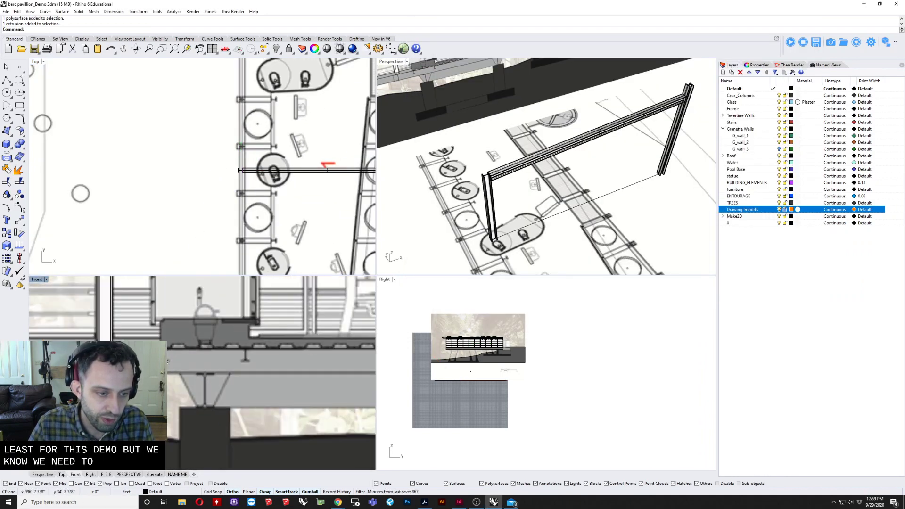
scroll(236, 352, "down", 4)
scroll(187, 372, "up", 4)
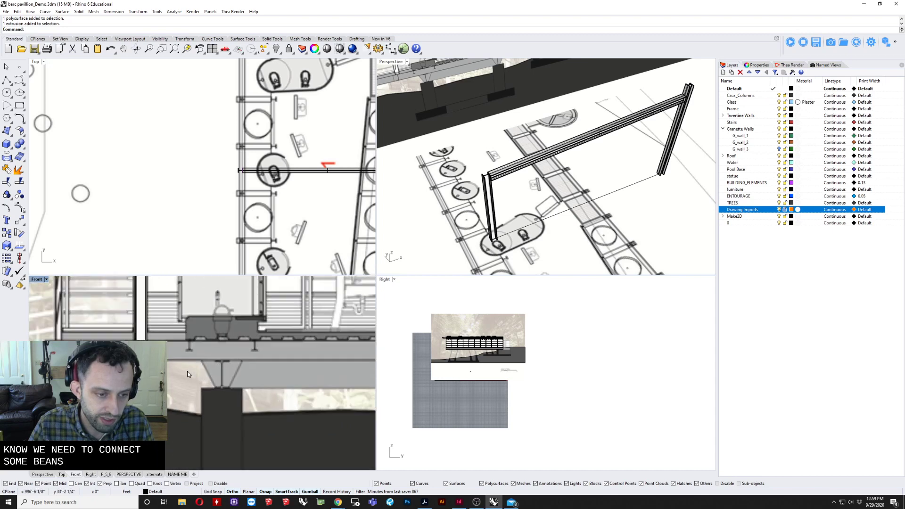
left_click(141, 337)
scroll(141, 336, "down", 3)
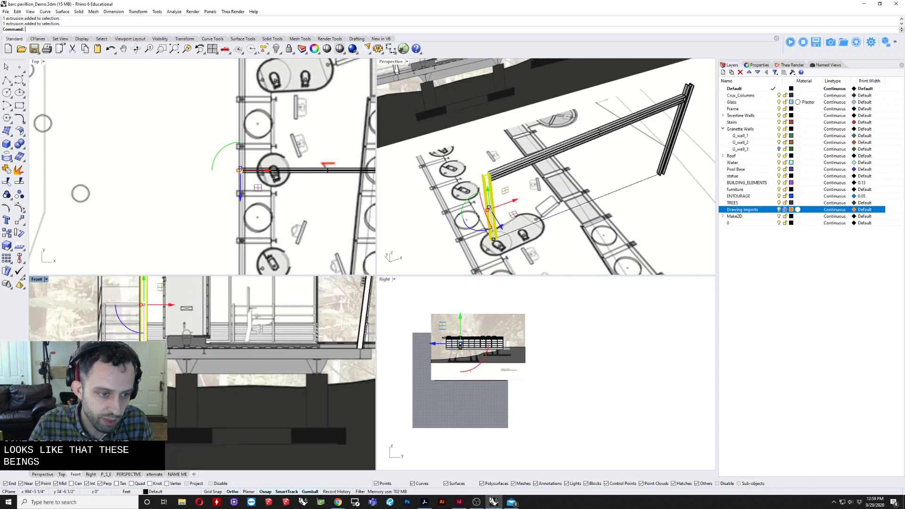
scroll(169, 377, "up", 3)
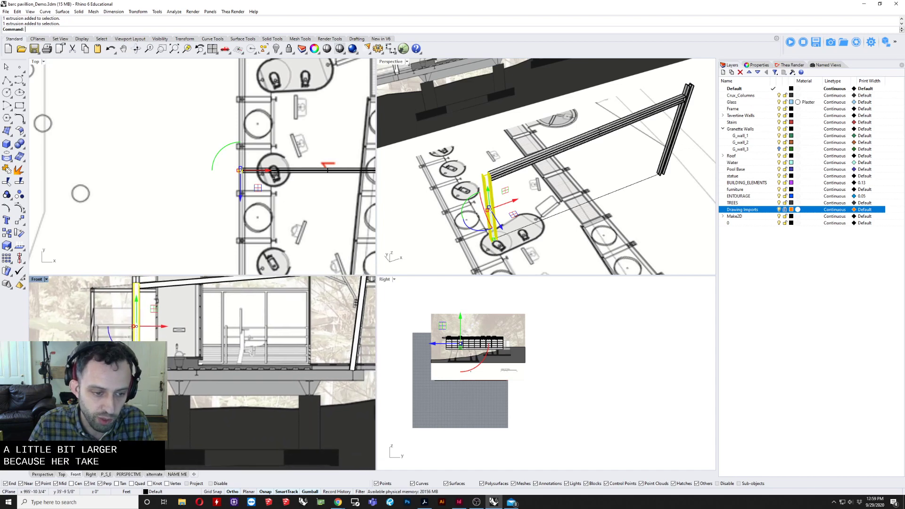
Select the original I-profile curve at the vertical column's base and rotate it upright with the gumball.
left_click(501, 183)
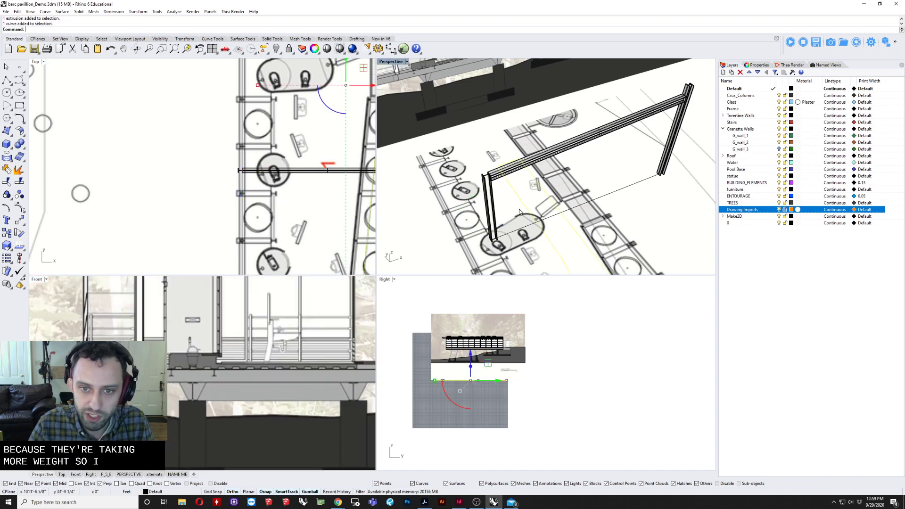
right_click_drag(501, 183, 475, 197)
left_click(476, 197)
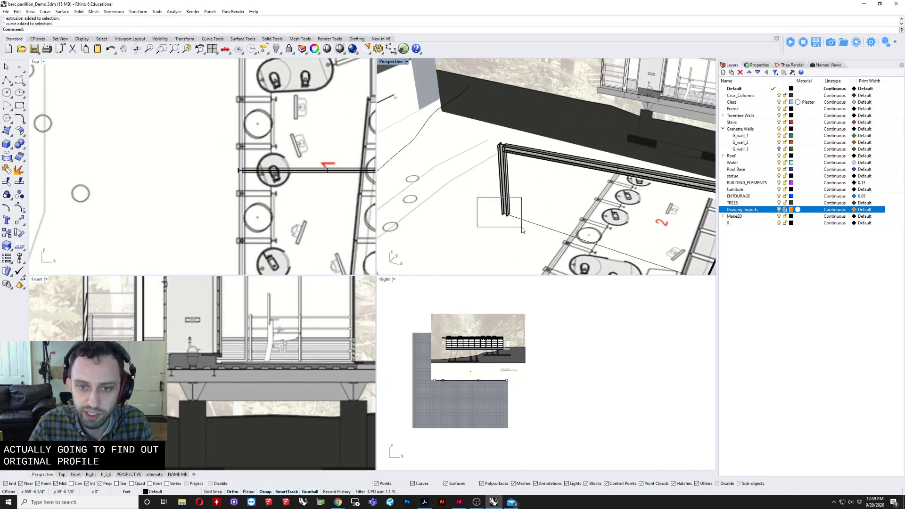
left_click(504, 212)
scroll(495, 208, "up", 5)
scroll(495, 208, "up", 2)
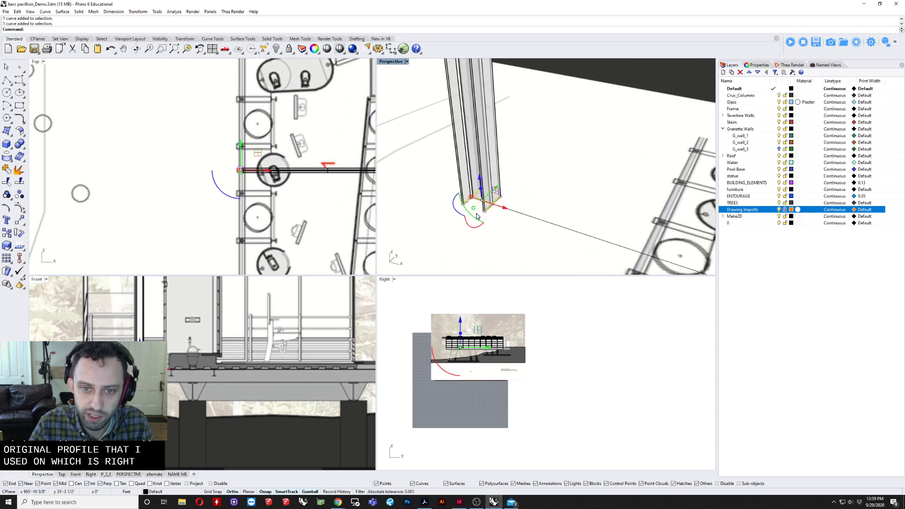
left_click(468, 212)
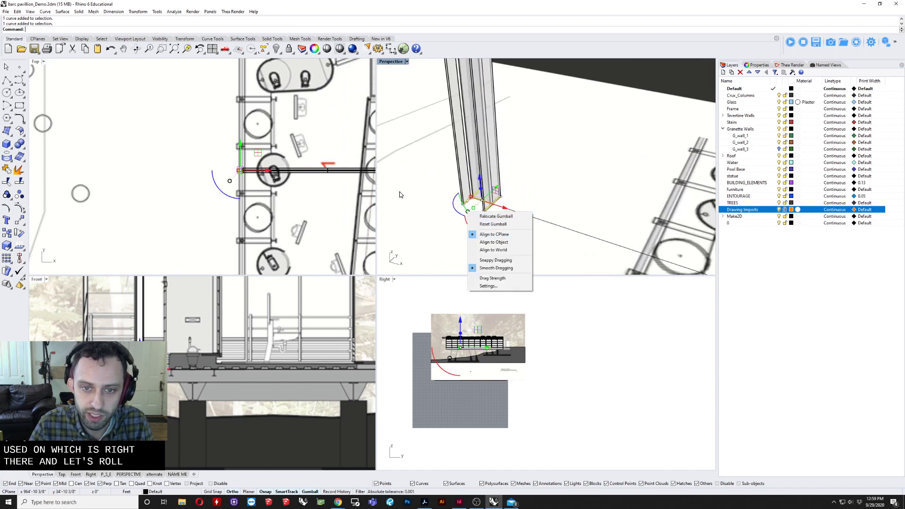
left_click(460, 203)
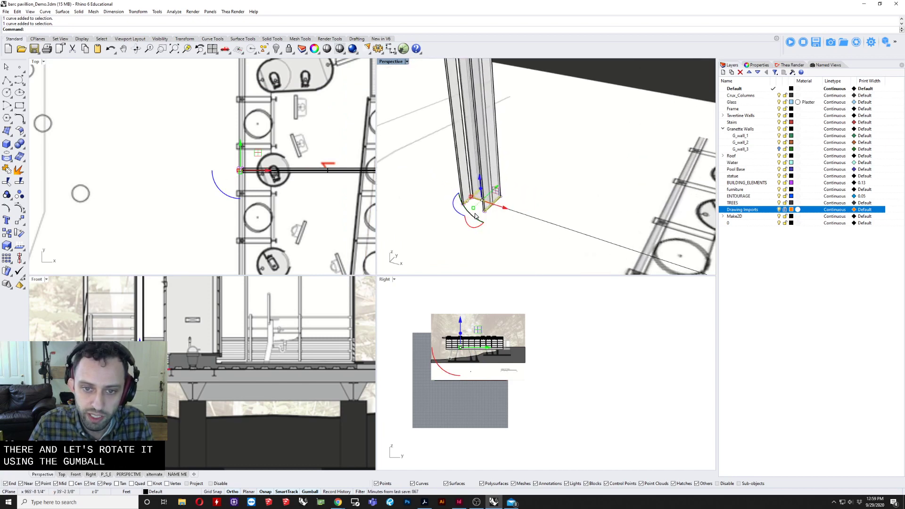
left_click_drag(476, 216, 495, 221)
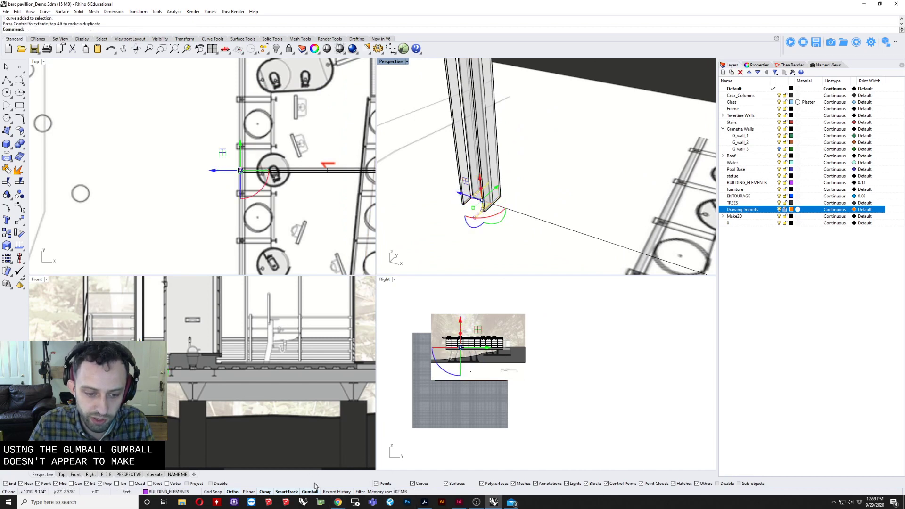
Rotate the upright I-profile a quarter turn about the vertical axis so it faces the front elevation.
right_click_drag(474, 245, 471, 203)
scroll(202, 165, "down", 2)
type("ZS")
key("Return")
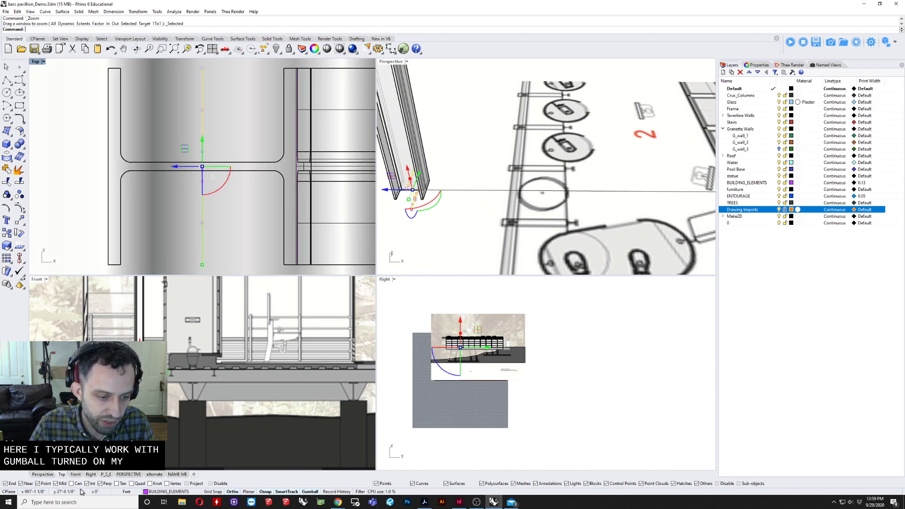
right_click_drag(516, 199, 595, 213, "shift")
left_click_drag(595, 212, 555, 193)
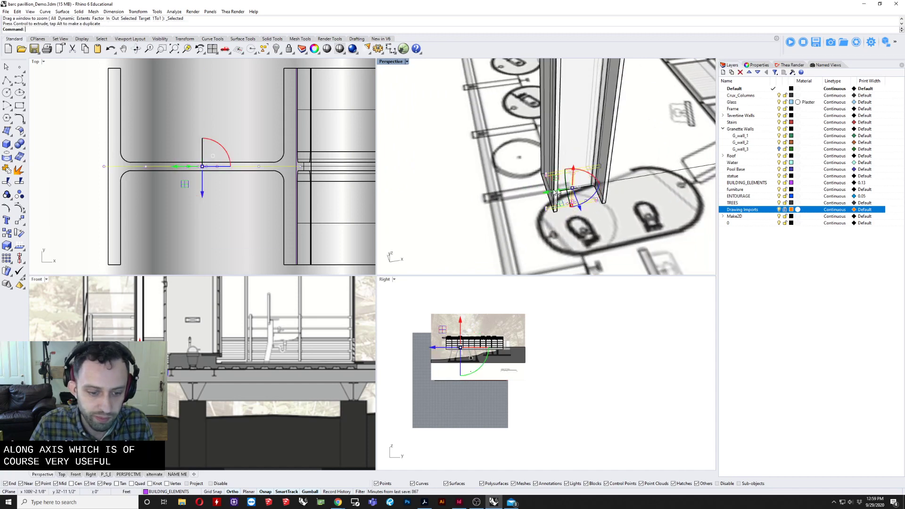
right_click_drag(557, 192, 472, 198, "shift")
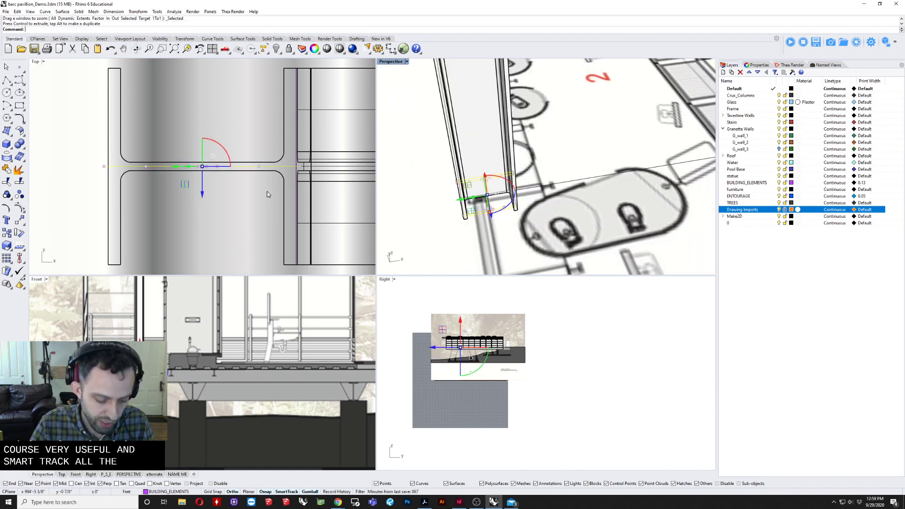
Move the I-profile straight down so its top flange meets the bottom of the vertical column.
type("m")
key("Return")
right_click_drag(485, 212, 491, 175)
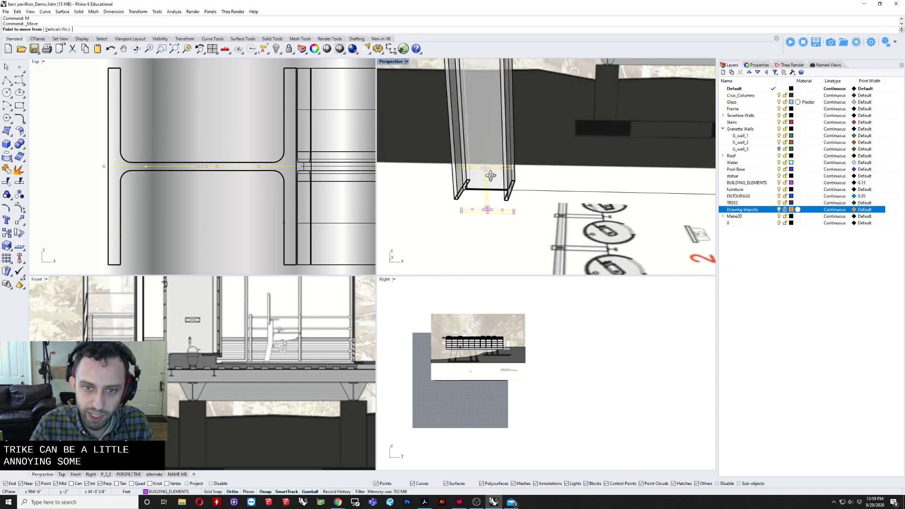
left_click(491, 175)
scroll(506, 203, "up", 3)
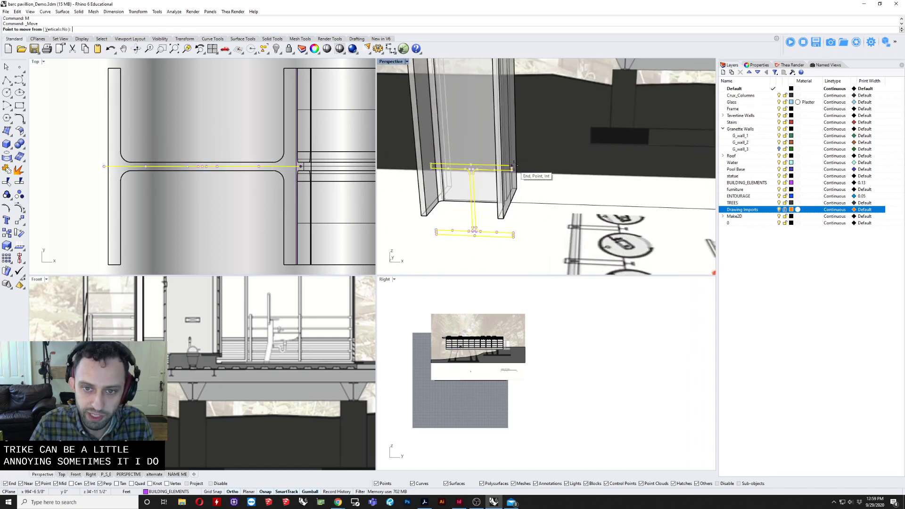
left_click(512, 207)
Try to scale the I-profile uniformly from its top-flange midpoint toward the drawn floor beam's depth in the front elevation.
scroll(192, 354, "up", 4)
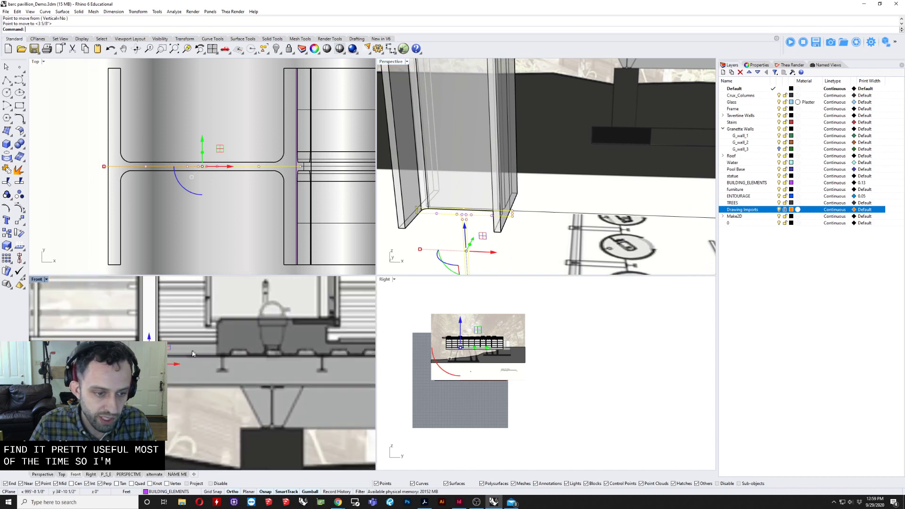
scroll(193, 367, "up", 3)
key("Escape")
left_click(177, 357)
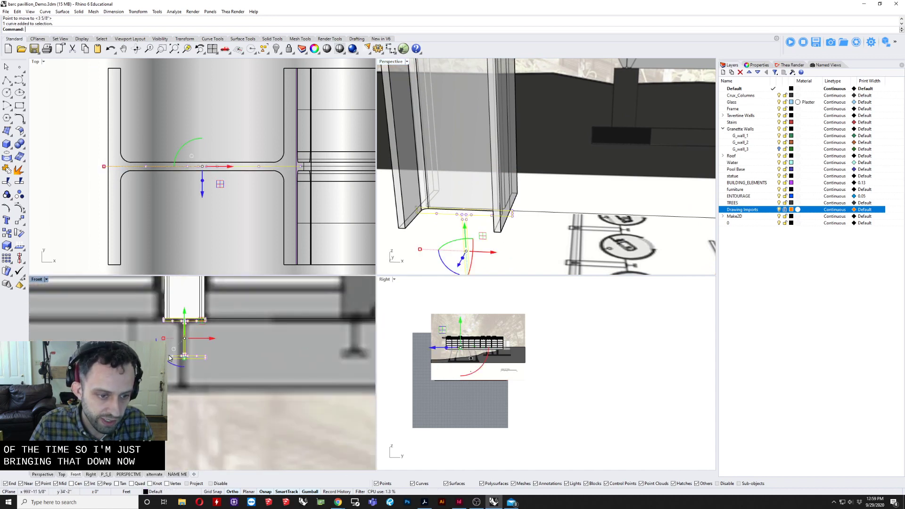
scroll(170, 358, "up", 2)
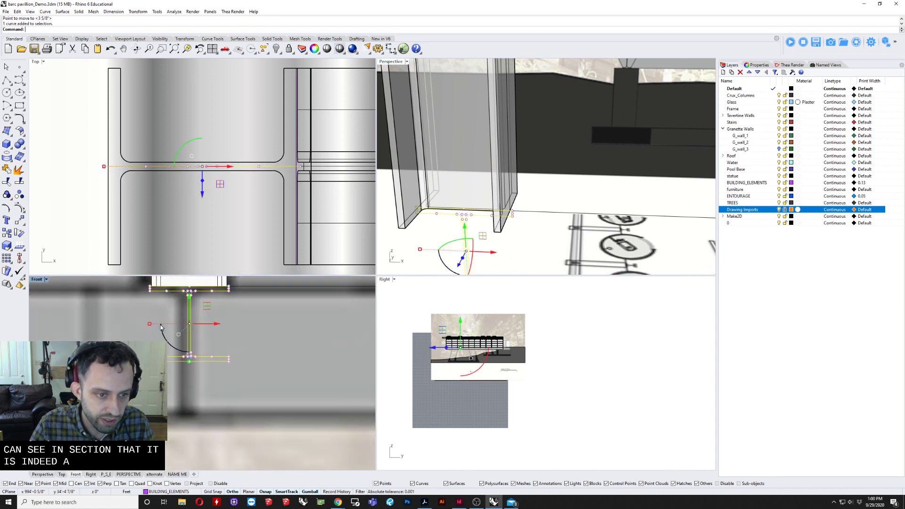
key("Return")
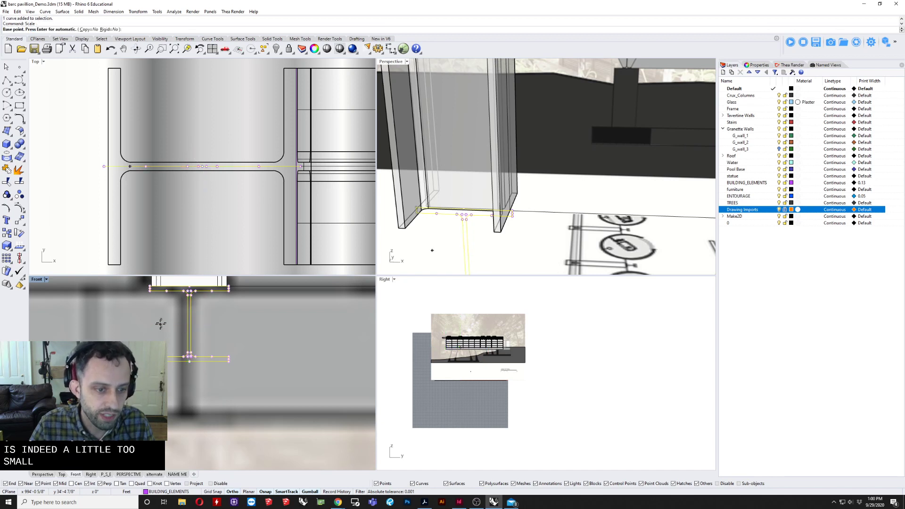
left_click(189, 289)
left_click(190, 359)
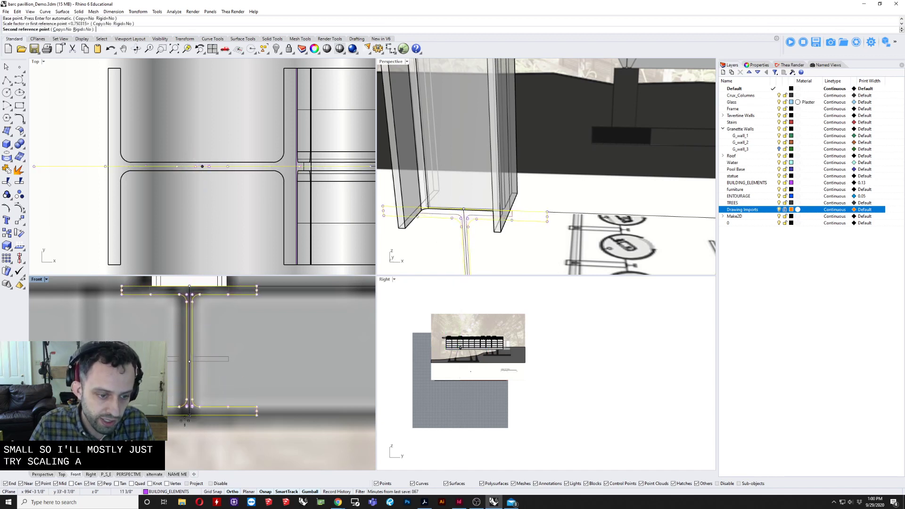
left_click(189, 382)
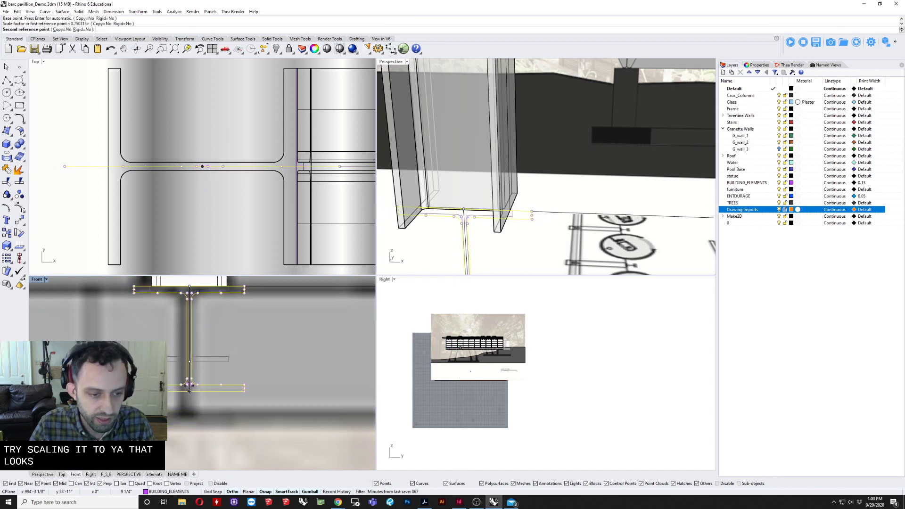
key("ctrl+z")
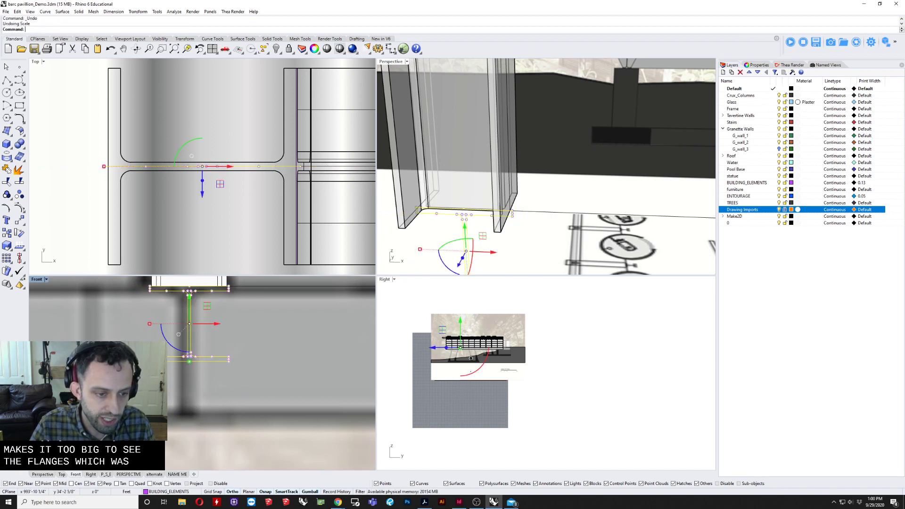
Stretch the I-profile by moving its lower flange straight down to the bottom of the drawn floor beam in the front elevation.
left_click(227, 365)
left_click_drag(247, 366, 247, 367)
left_click_drag(189, 329, 187, 392)
left_click(185, 363)
left_click(188, 360)
scroll(191, 359, "down", 2)
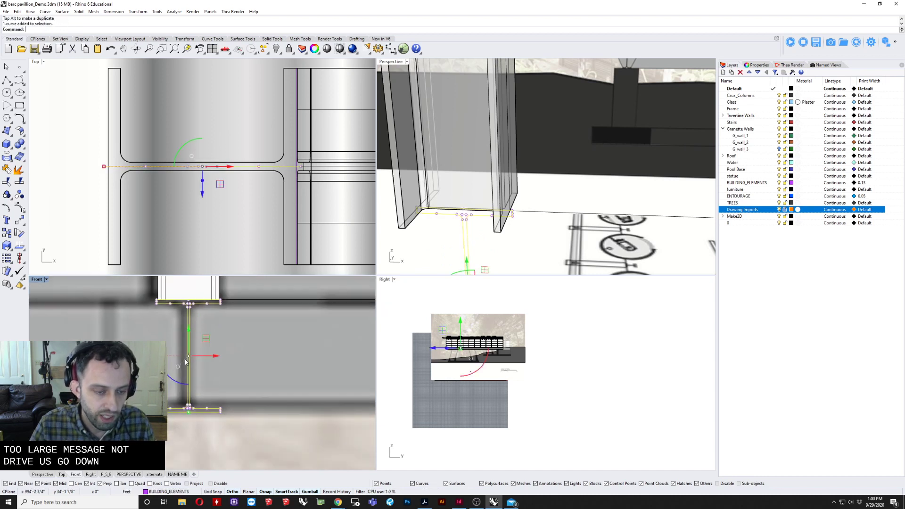
right_click_drag(193, 355, 228, 363)
scroll(229, 363, "down", 2)
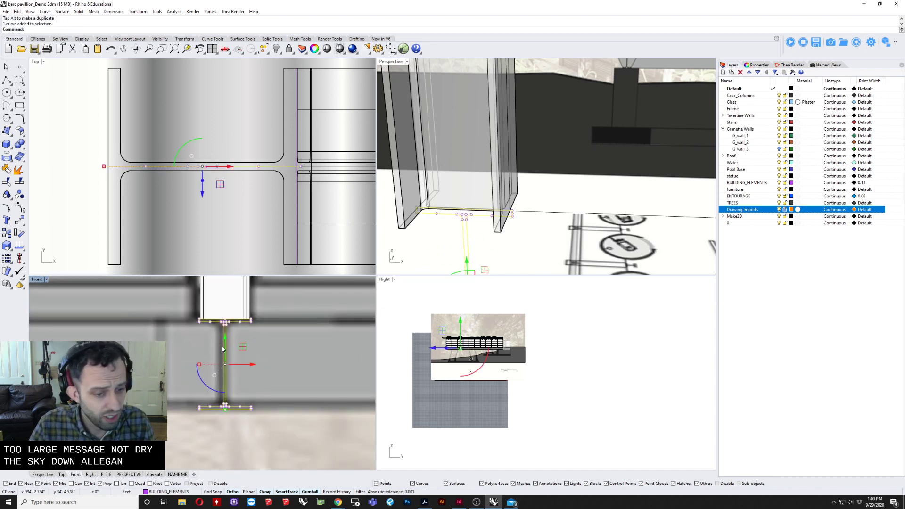
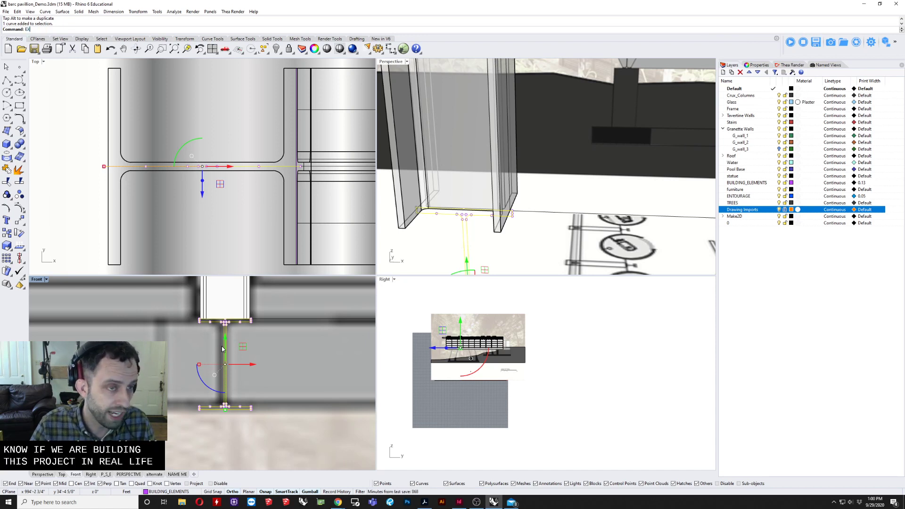
Extrude the deepened I-profile horizontally, perpendicular to the front elevation, to form a floor beam below the vertical column.
type("EX")
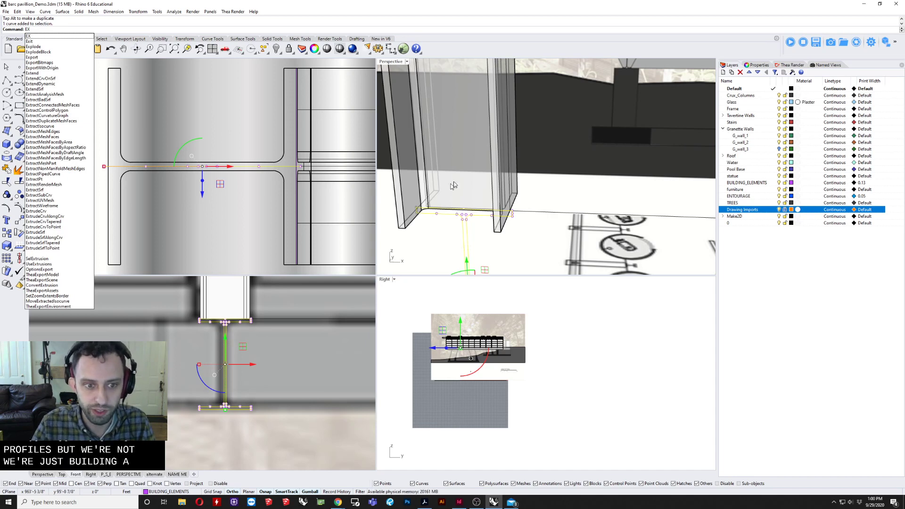
scroll(470, 177, "down", 4)
right_click_drag(469, 177, 528, 204)
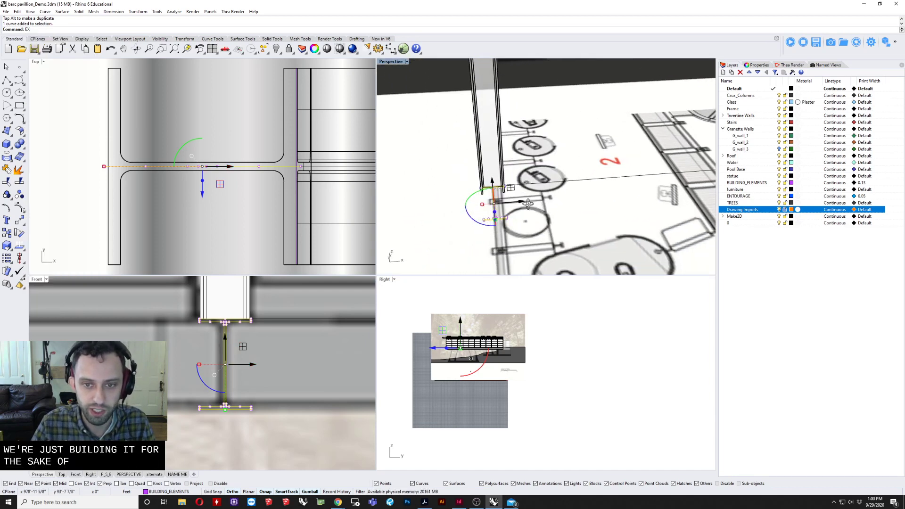
type("t")
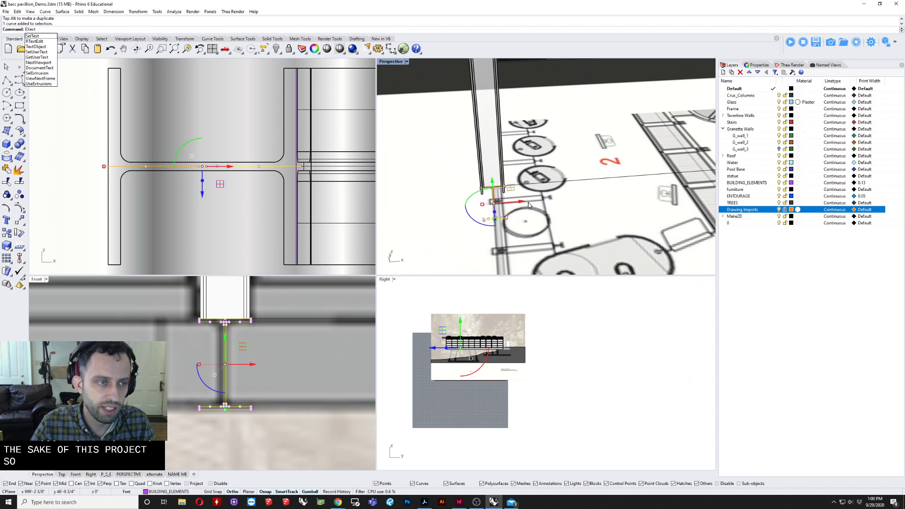
key("BackSpace")
type("t")
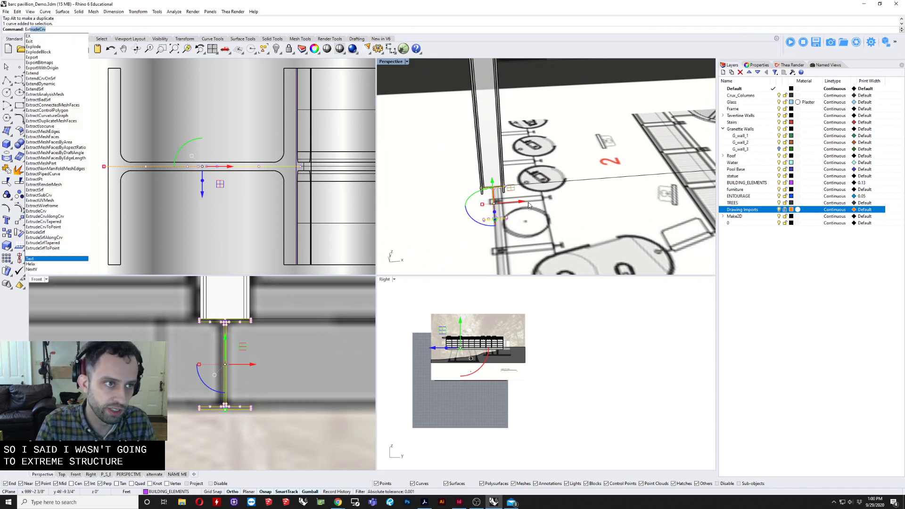
key("Return")
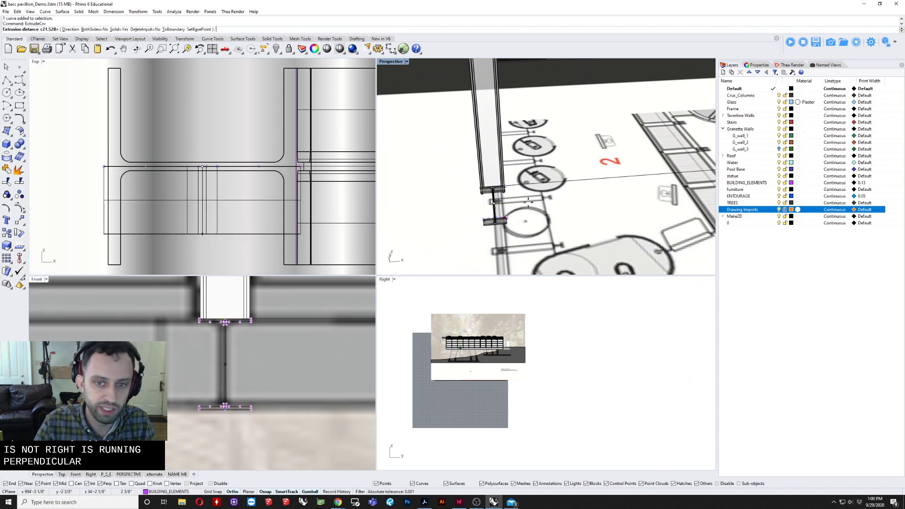
left_click(465, 113)
right_click_drag(465, 113, 475, 162)
key("Escape")
Select the floor beam's profile curve, turn it a quarter turn about the vertical axis and set it beside the beam.
left_click(502, 175)
left_click_drag(467, 162, 467, 160)
left_click(513, 190)
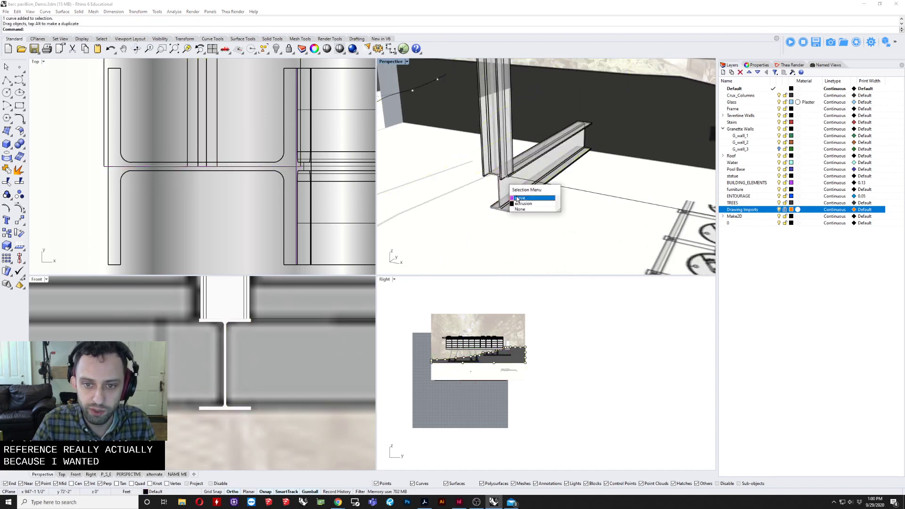
left_click(519, 198)
right_click_drag(519, 200, 523, 239)
left_click_drag(484, 197, 549, 188)
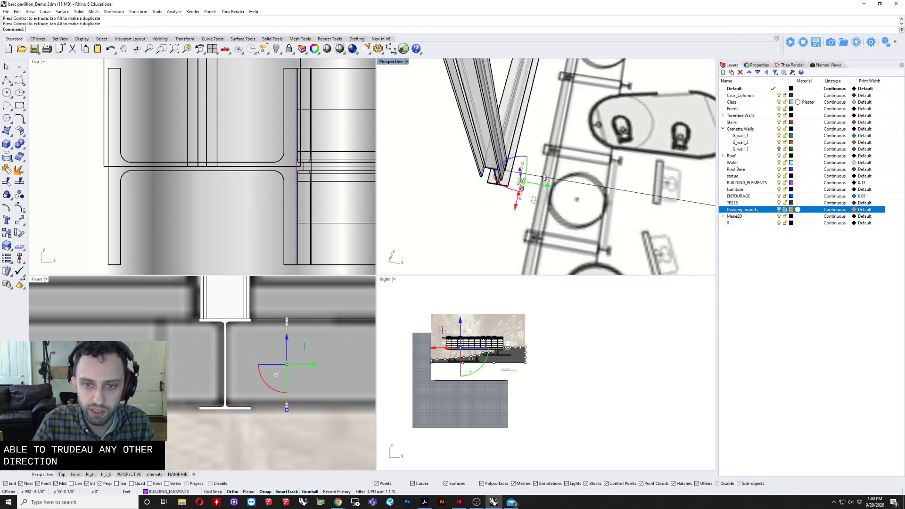
right_click_drag(541, 181, 556, 126)
Move the turned I-profile from its top-flange midpoint to the bottom edge of the vertical column.
type("m")
key("Return")
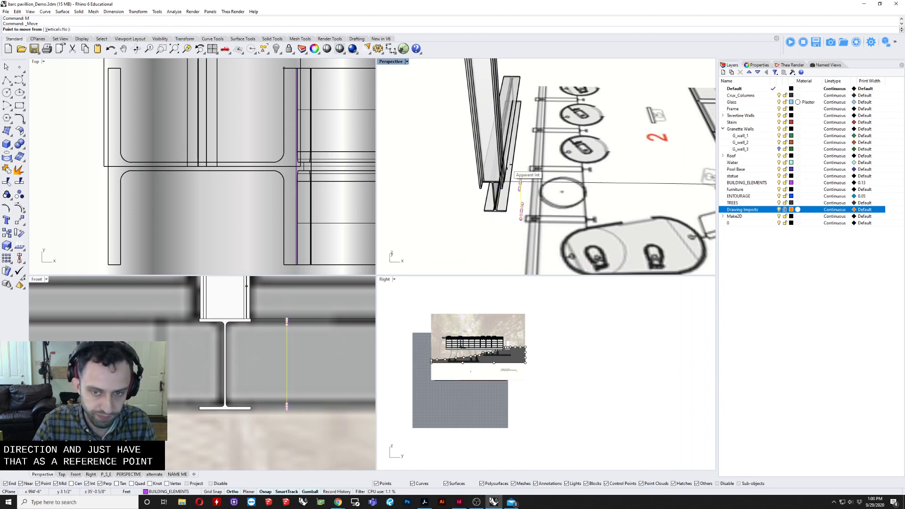
scroll(523, 181, "up", 6)
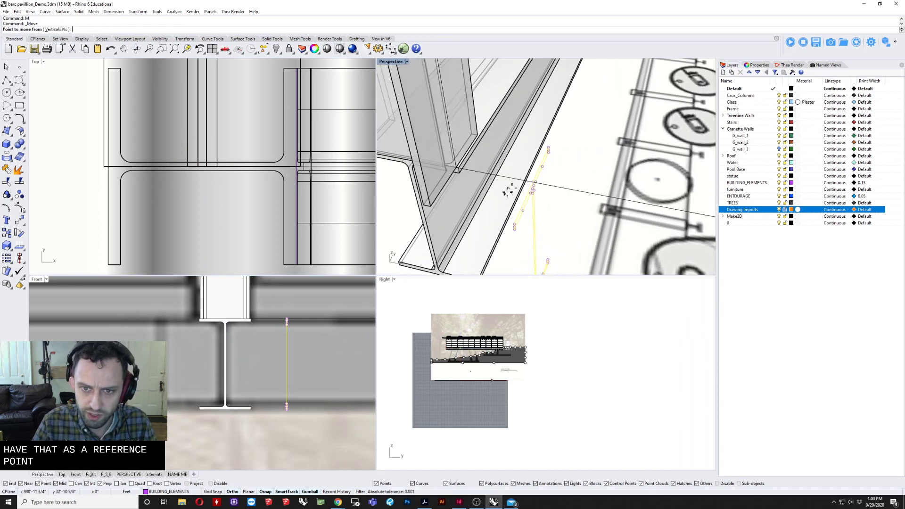
left_click(533, 182)
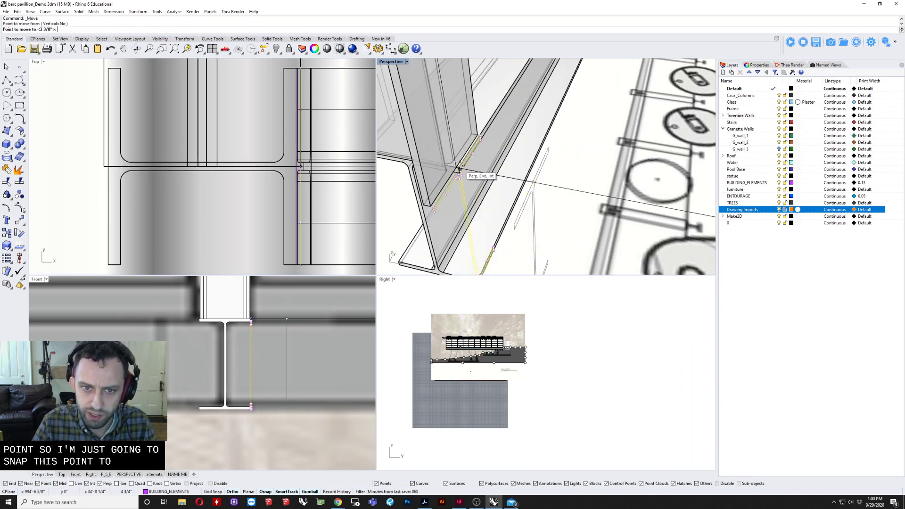
scroll(466, 171, "down", 5)
left_click(472, 174)
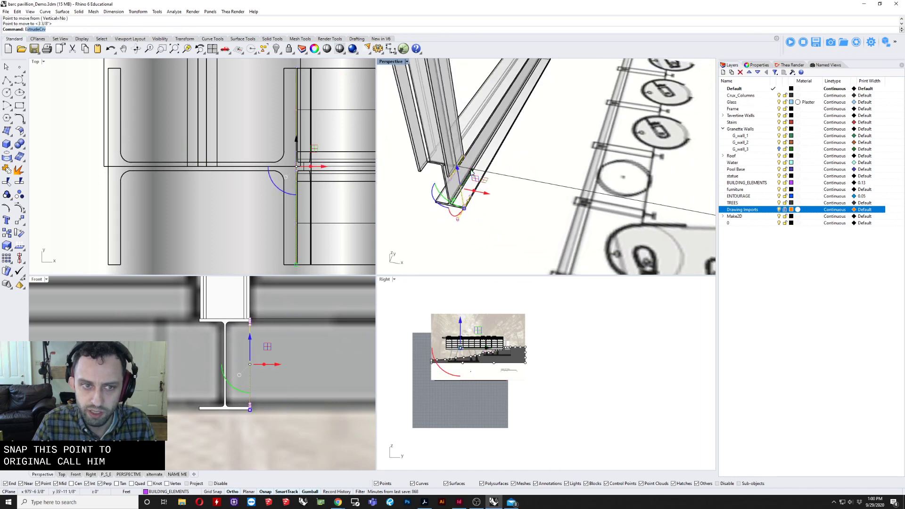
Extrude the turned I-profile across the frame to the underside of the slanted column as a cross floor beam.
key("Return")
scroll(471, 175, "down", 5)
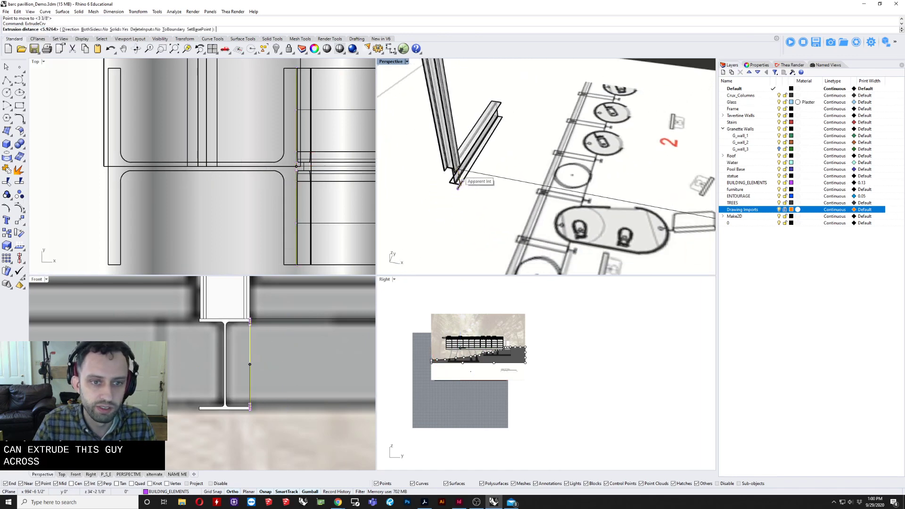
scroll(460, 172, "up", 10)
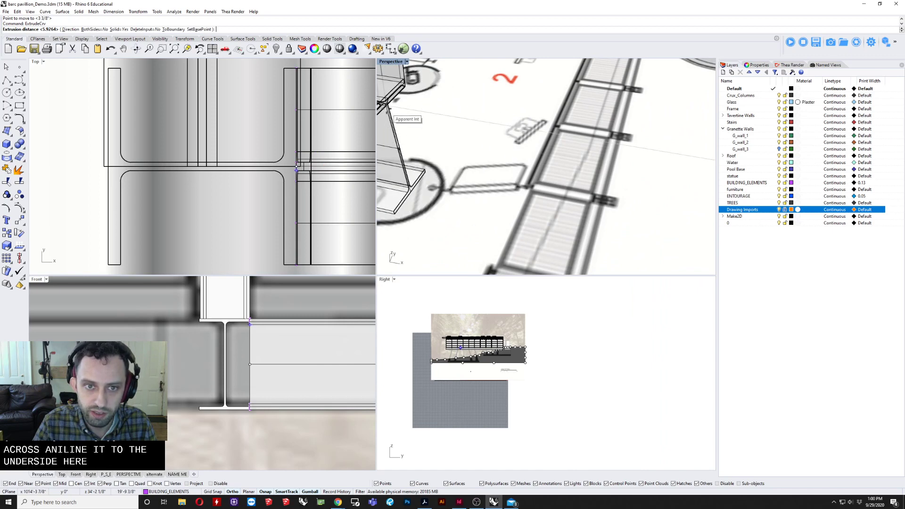
left_click(387, 109)
scroll(442, 180, "up", 8)
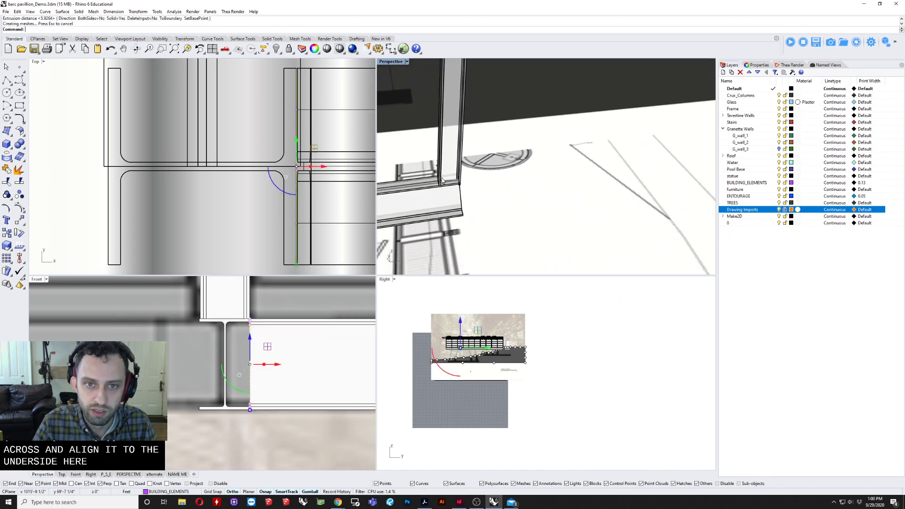
right_click_drag(442, 181, 435, 126)
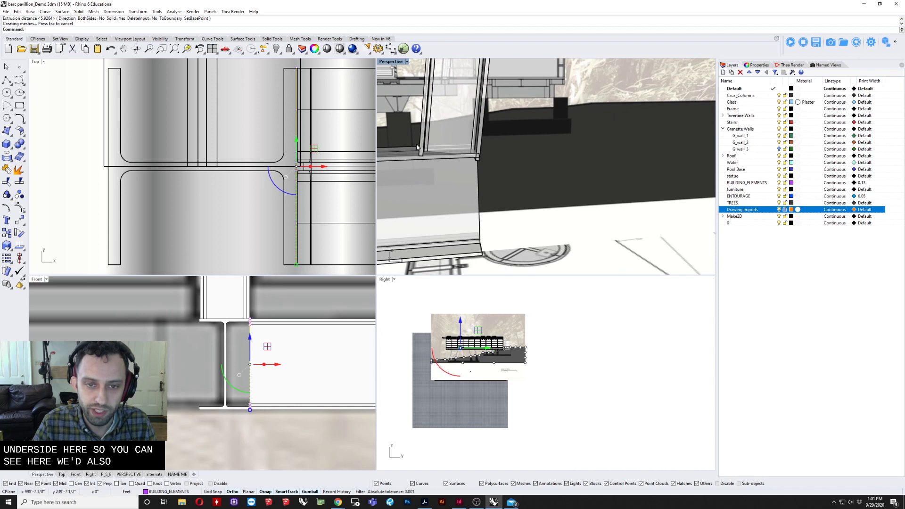
Draw a cutting box around the slanted column's foot, with its top level with the cross beam's top flange.
scroll(418, 148, "up", 5)
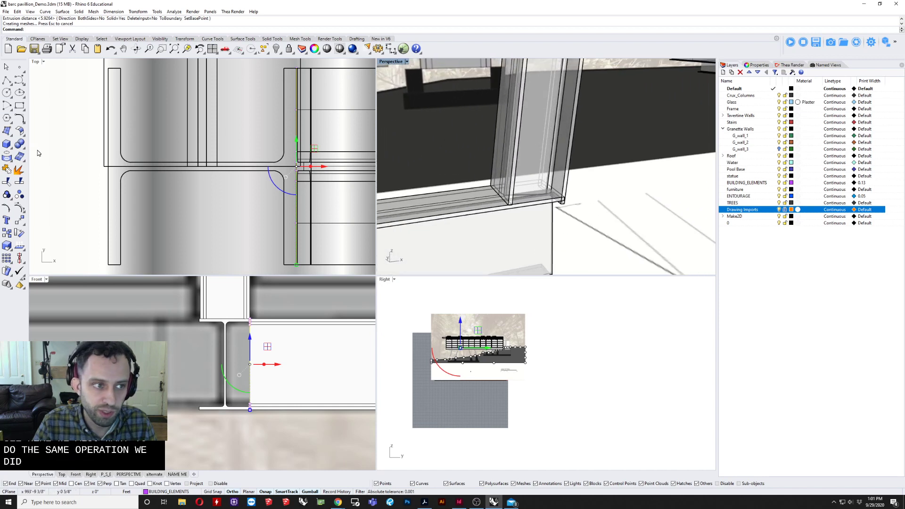
left_click(7, 144)
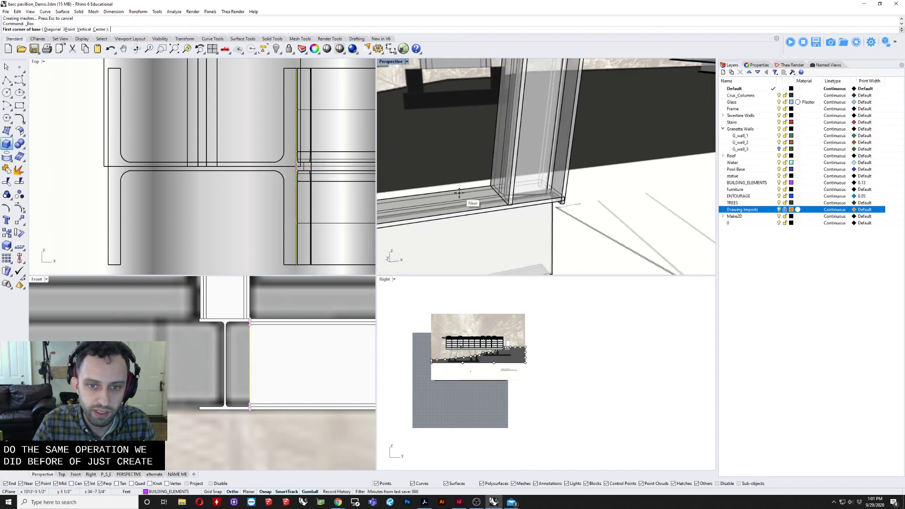
left_click(459, 189)
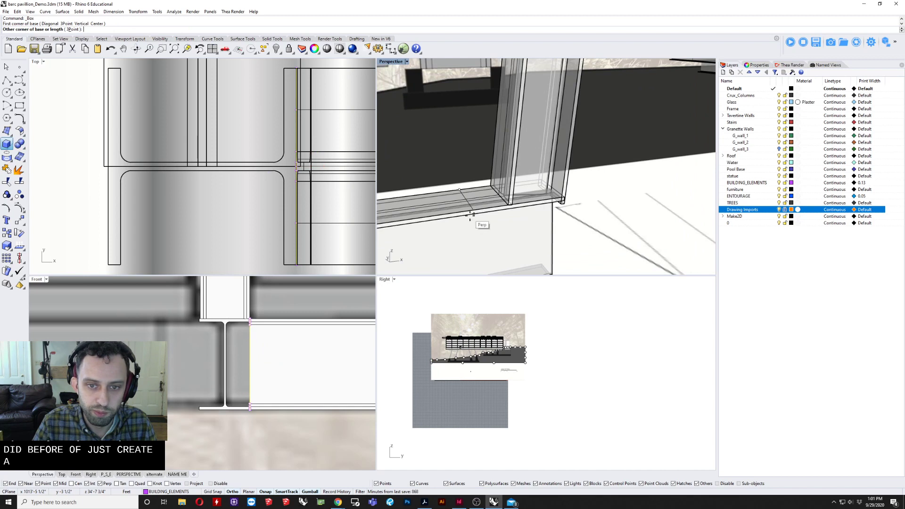
left_click(634, 205)
left_click(594, 170)
Subtract the box from the slanted column with BooleanDifference and delete the leftover box.
left_click(557, 138)
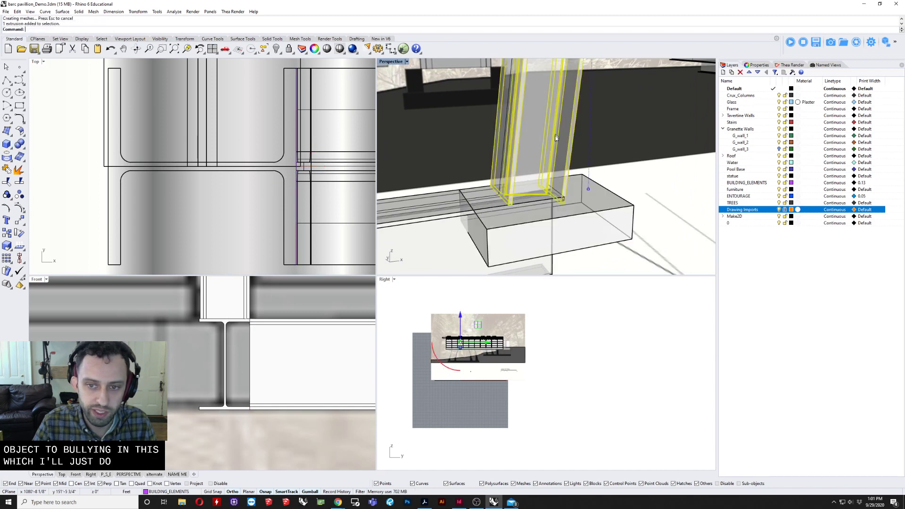
type("Bo")
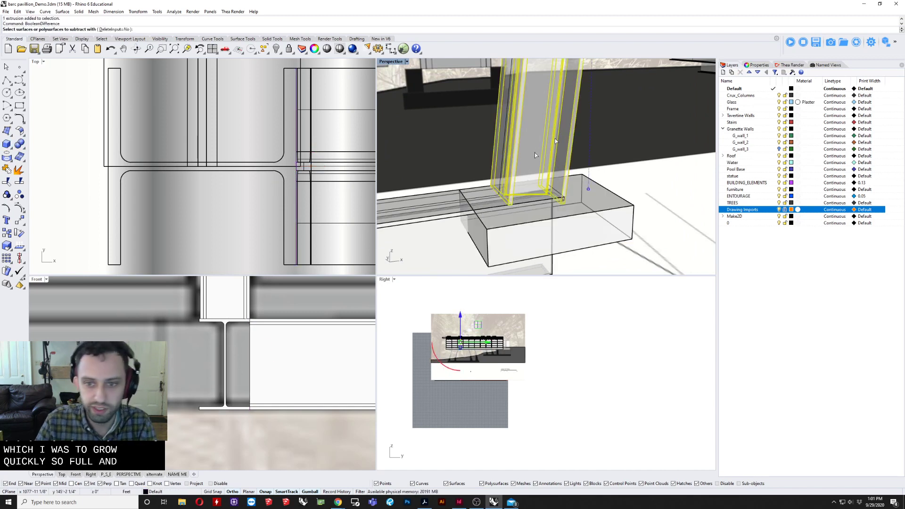
left_click(564, 250)
key("Return")
left_click(568, 253)
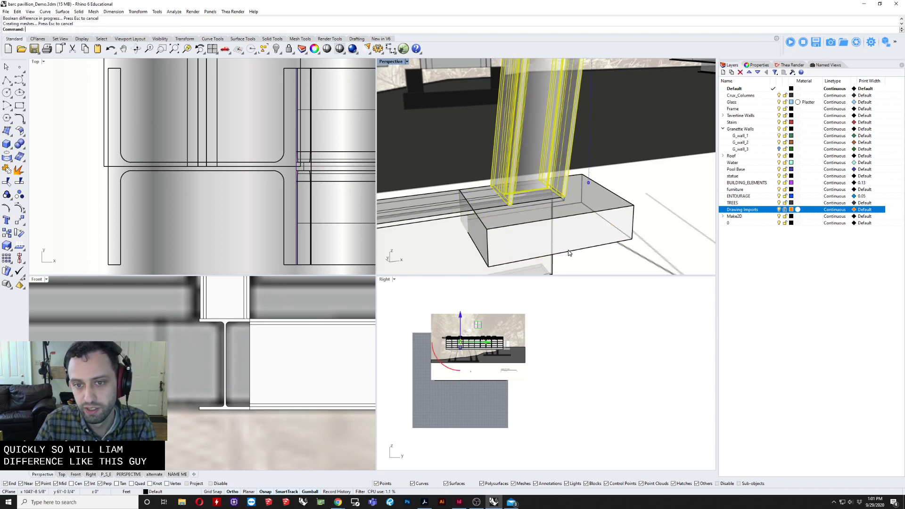
key("Delete")
scroll(501, 235, "down", 8)
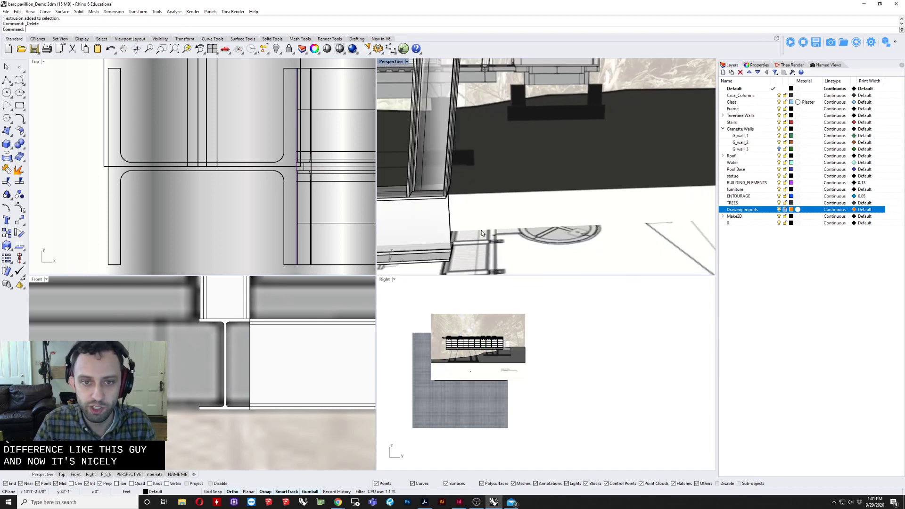
Examine the finished pavilion model's structure, including its floor deck and the small connecting brace under the roof beams.
right_click_drag(582, 202, 514, 210)
scroll(513, 210, "down", 6)
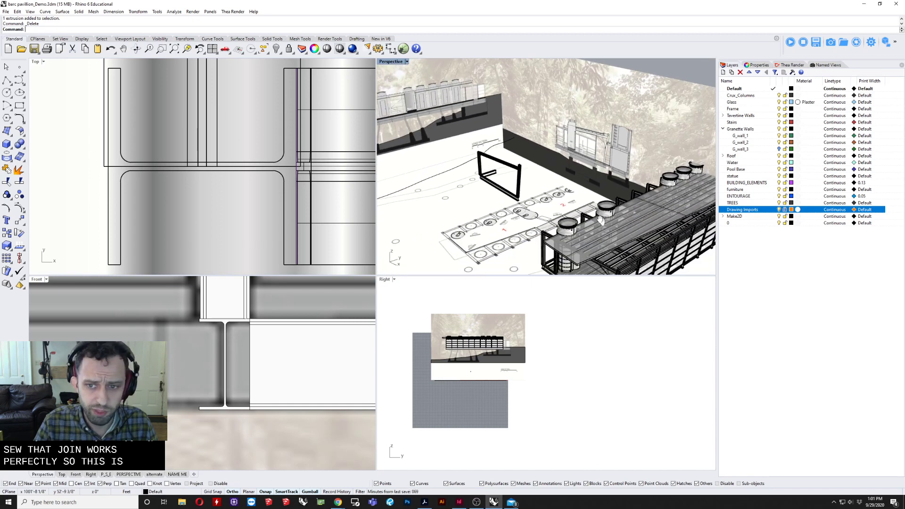
scroll(552, 191, "up", 10)
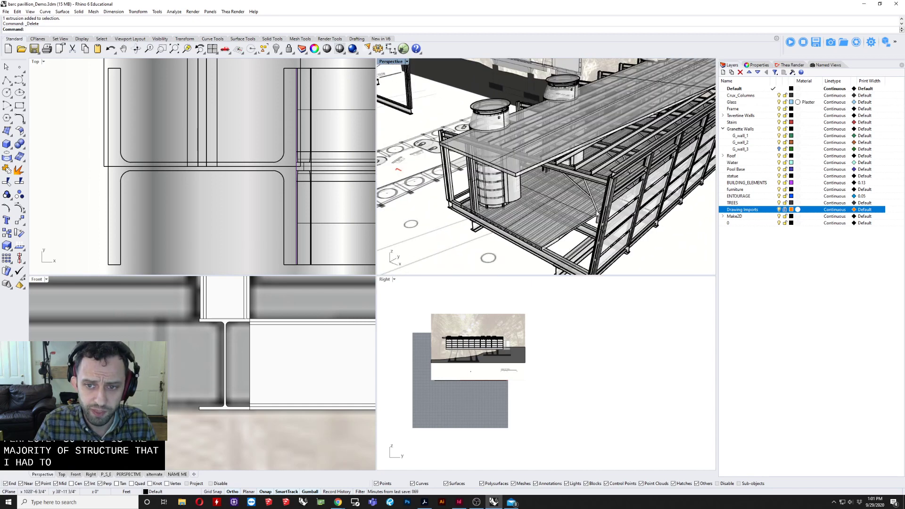
left_click(598, 209)
scroll(589, 213, "down", 6)
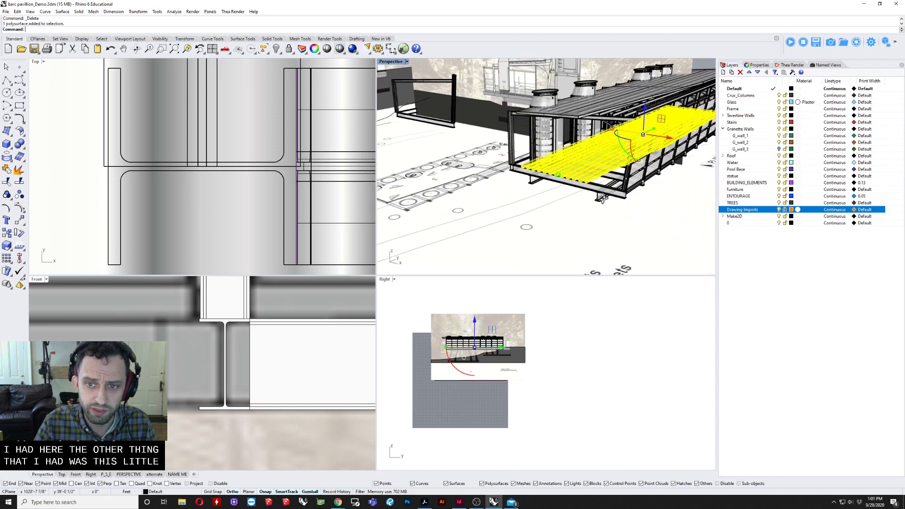
scroll(613, 106, "up", 8)
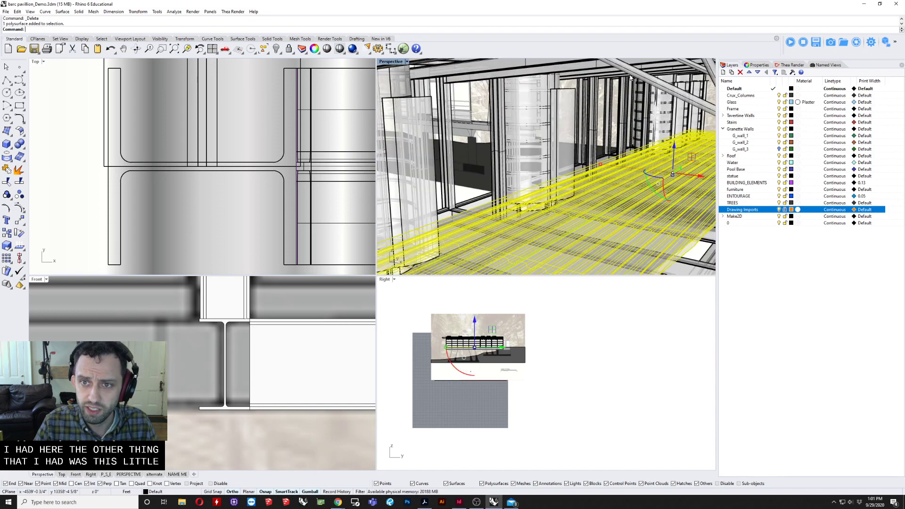
left_click(637, 76)
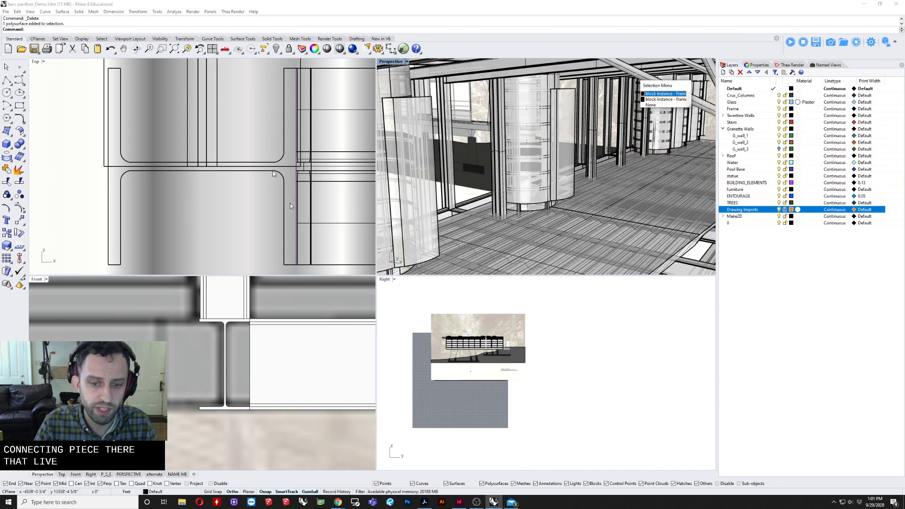
Turn on projected snapping and trace the main brace's bent centre line with a polyline, from the roof beam down to the column connection.
scroll(211, 375, "down", 5)
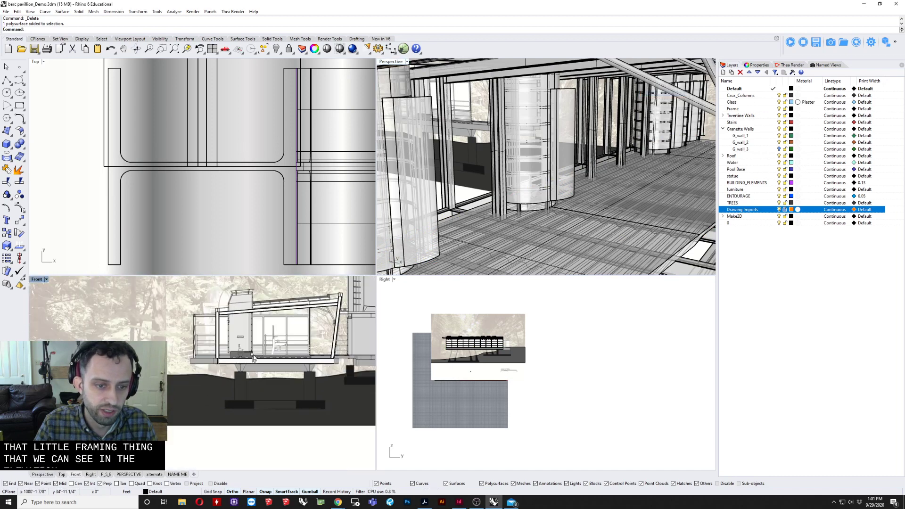
scroll(296, 337, "up", 8)
scroll(297, 337, "up", 2)
right_click_drag(297, 336, 288, 329)
type("D")
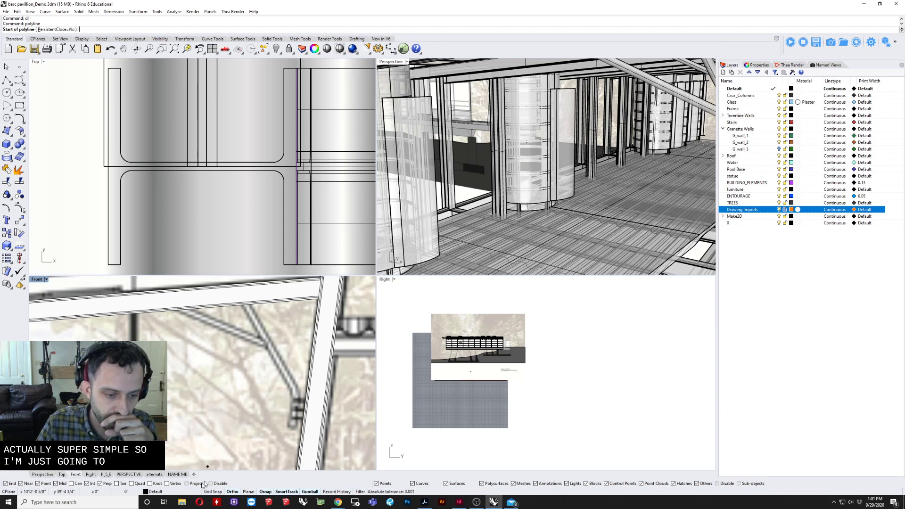
scroll(270, 255, "up", 2)
scroll(240, 297, "up", 4)
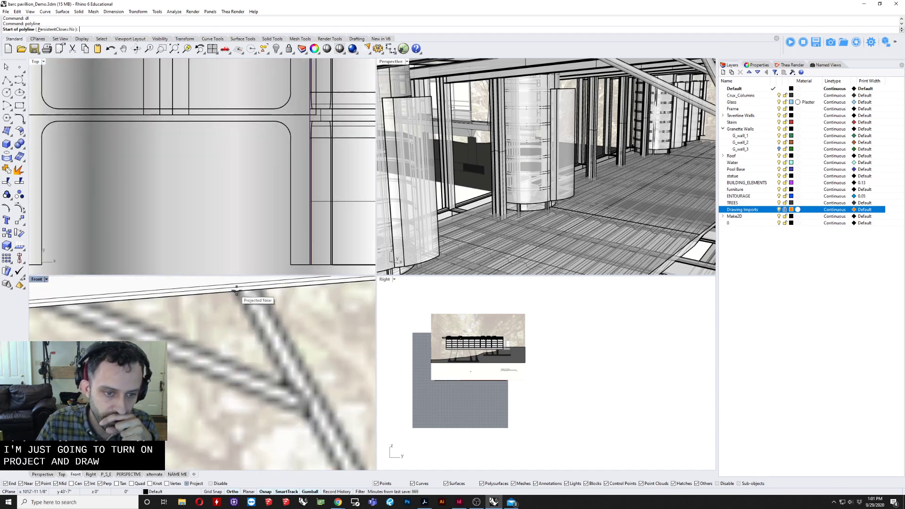
left_click(247, 289)
scroll(248, 289, "down", 12)
scroll(279, 345, "up", 8)
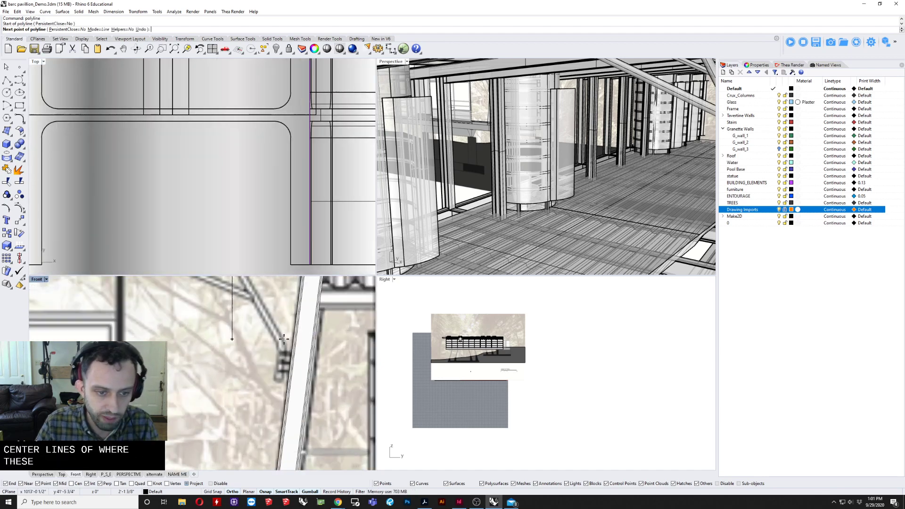
left_click(279, 345)
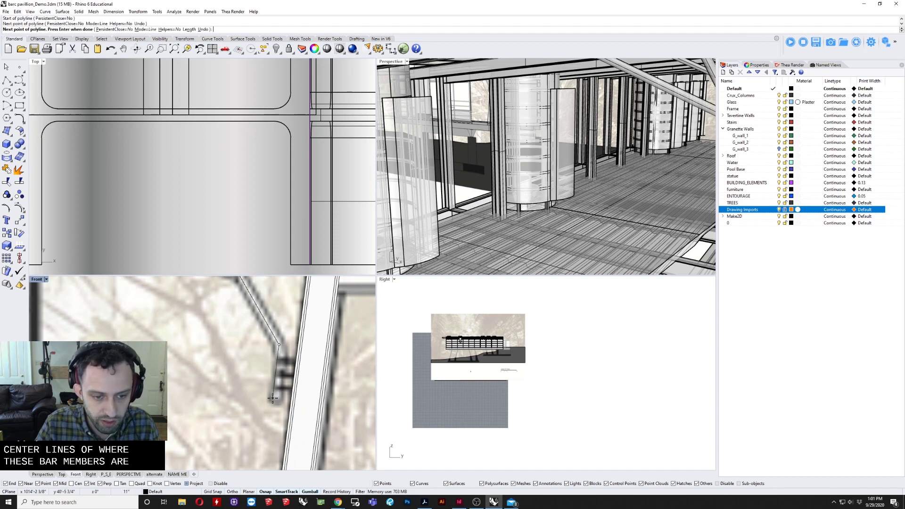
left_click(274, 399, "shift")
key("Return")
Draw the second brace member's centre line from the first brace line up to the underside of the roof beam.
scroll(274, 399, "down", 7)
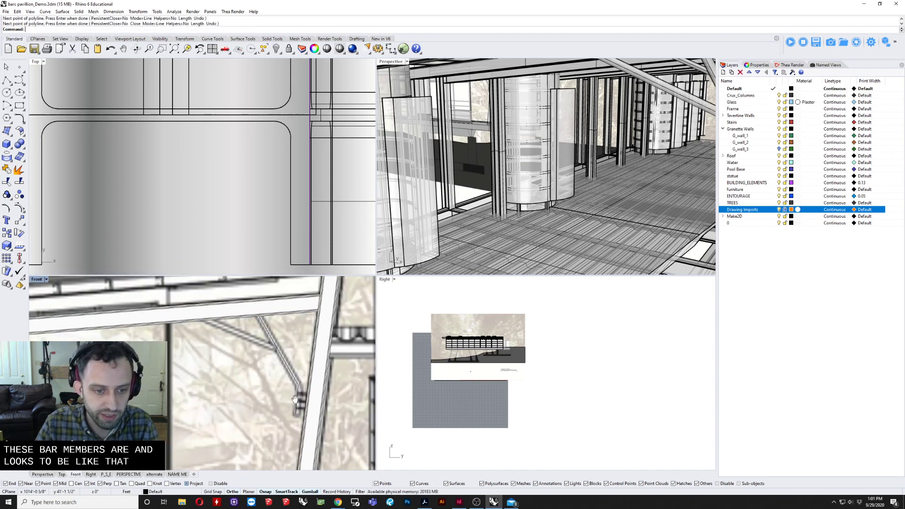
scroll(273, 347, "up", 8)
key("Return")
left_click(280, 364)
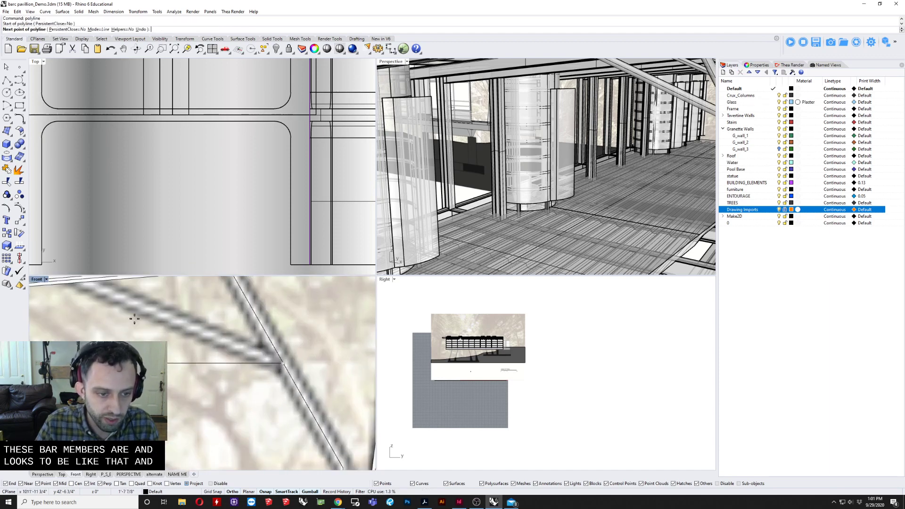
right_click_drag(136, 313, 173, 369)
left_click(124, 326)
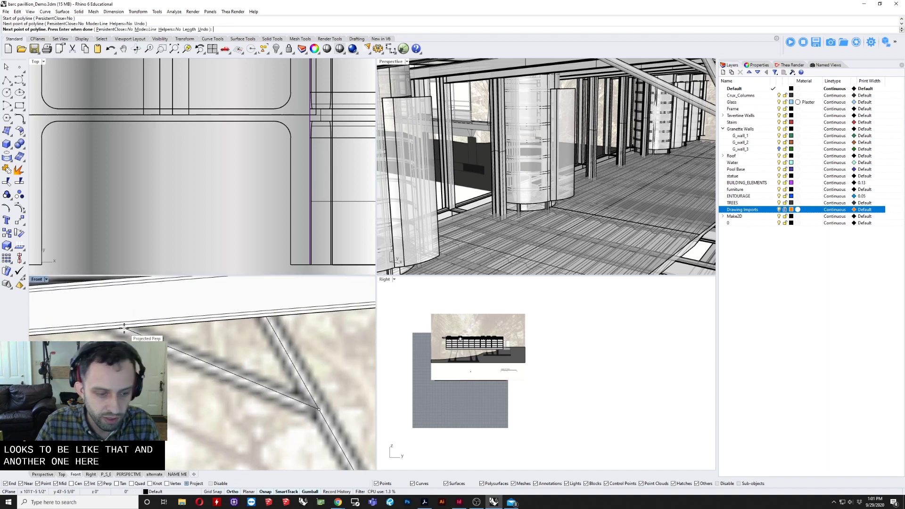
key("Return")
Pipe both brace centre lines with a 1" radius and flat caps.
left_click(303, 384)
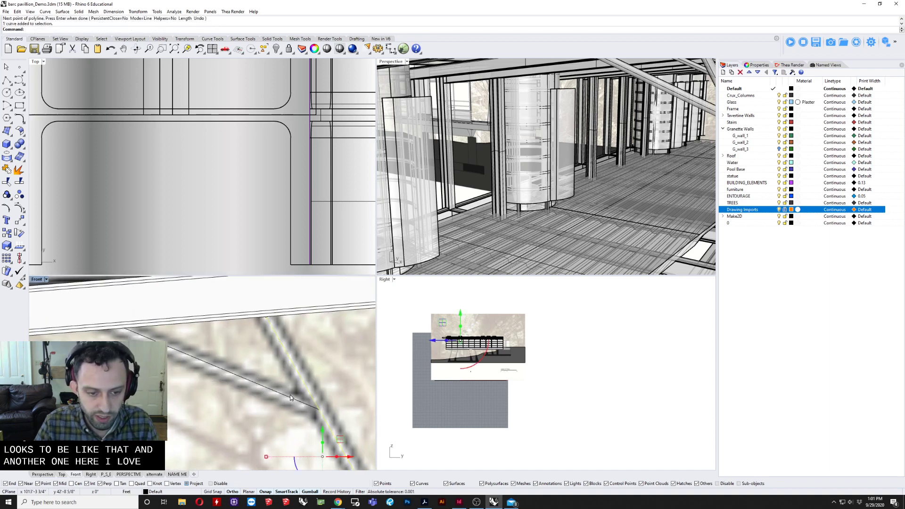
left_click(291, 397)
scroll(290, 395, "down", 3)
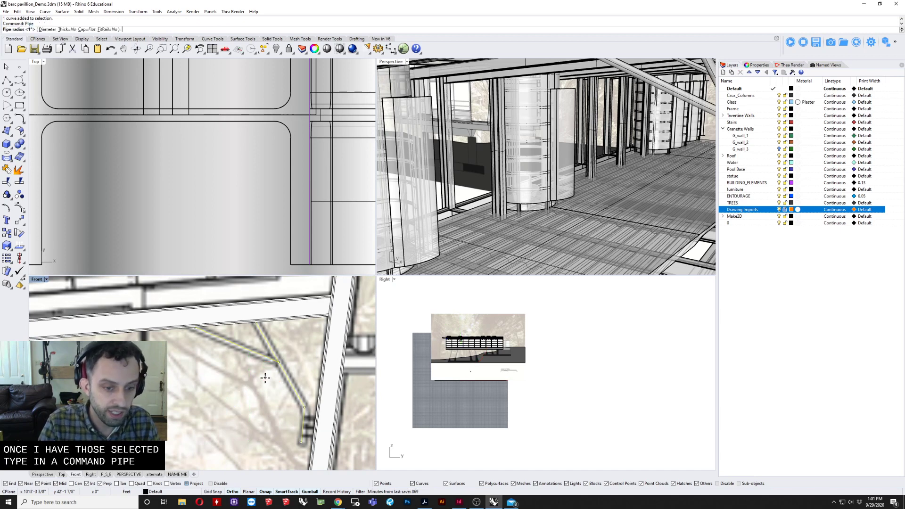
key("Return")
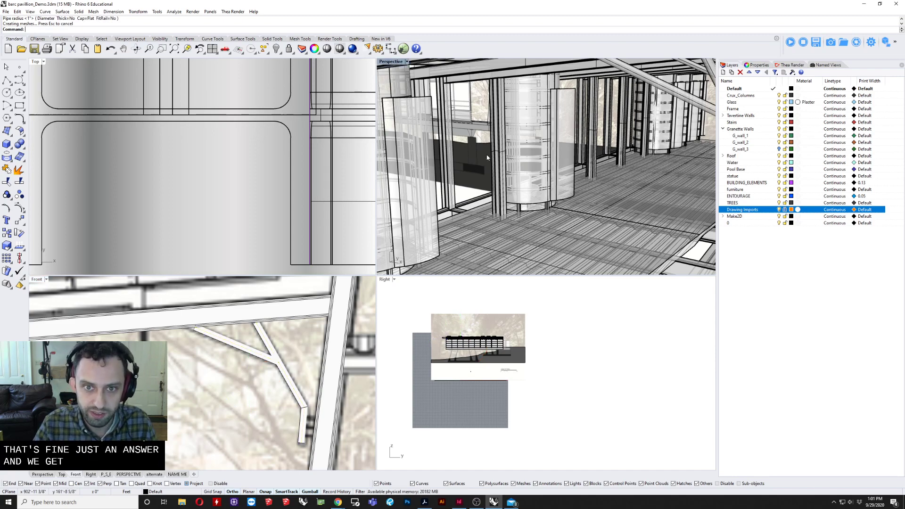
Examine the piped brace in perspective where it meets the roof beam and the slanted column.
scroll(488, 158, "down", 10)
scroll(462, 159, "up", 5)
right_click_drag(462, 159, 511, 167)
scroll(461, 165, "down", 2)
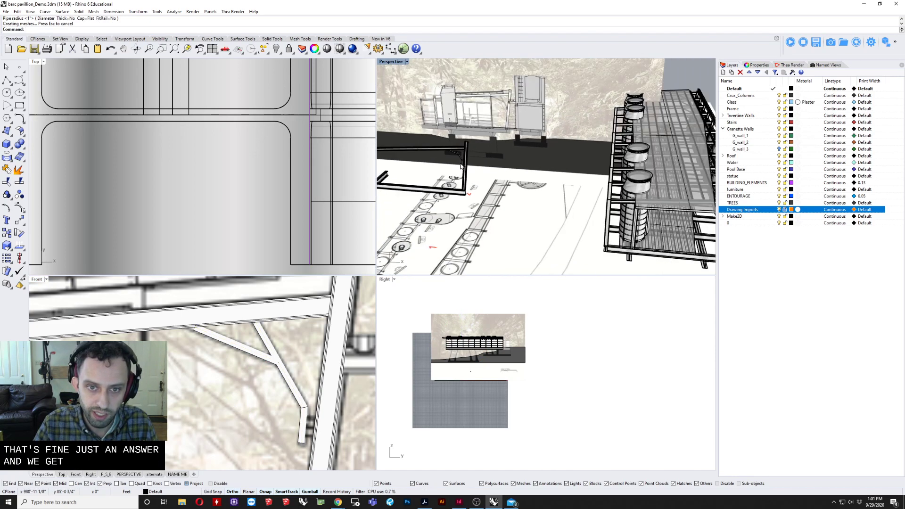
left_click(461, 164)
type("ZS")
key("Return")
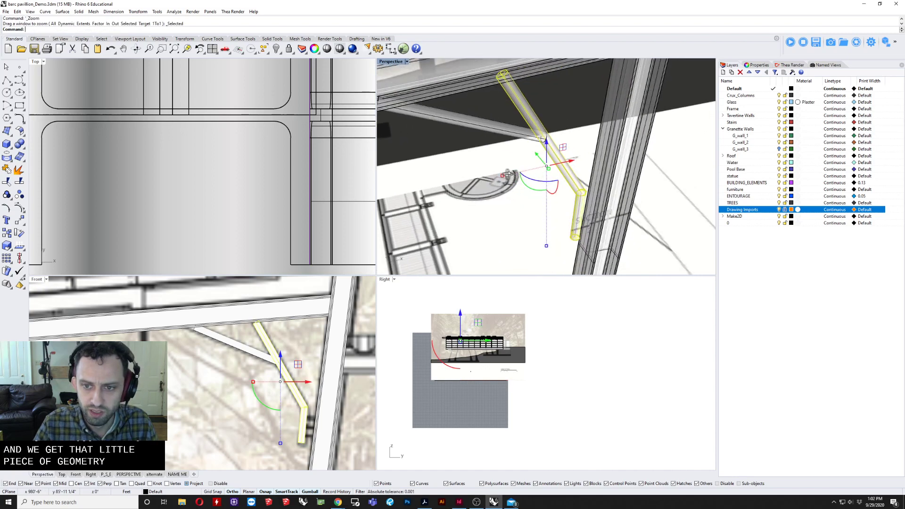
key("Escape")
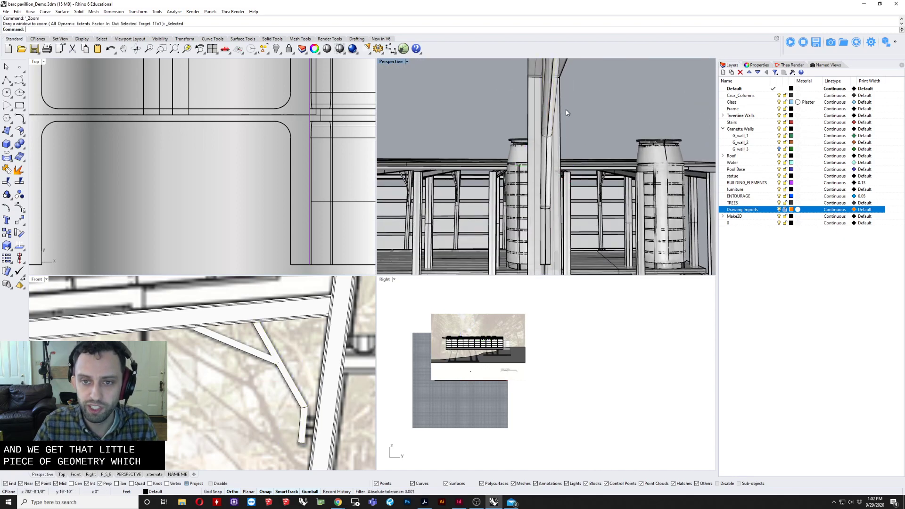
scroll(542, 106, "up", 5)
right_click_drag(543, 106, 578, 177)
Group the whole frame with its braces into a block named "name this something", with the base point at the floor beam's lower end corner.
scroll(636, 146, "down", 8)
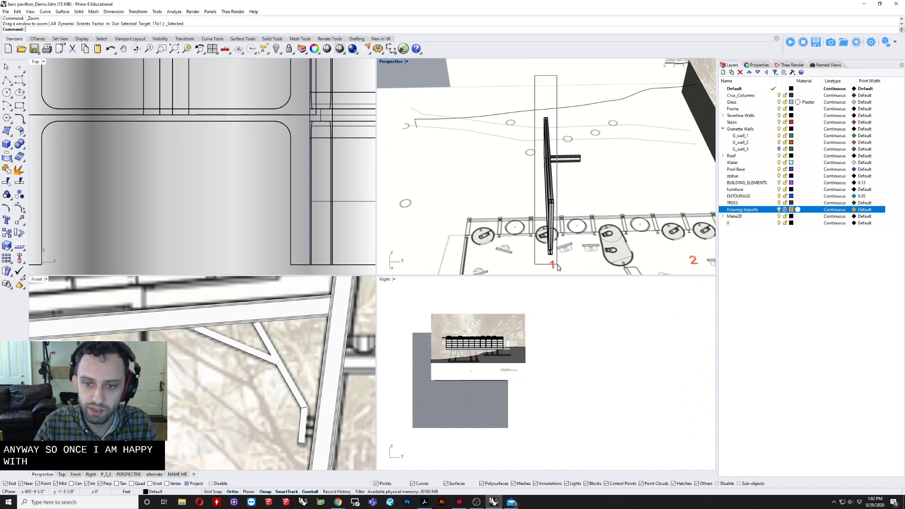
left_click_drag(558, 267, 558, 268)
right_click_drag(558, 267, 523, 209)
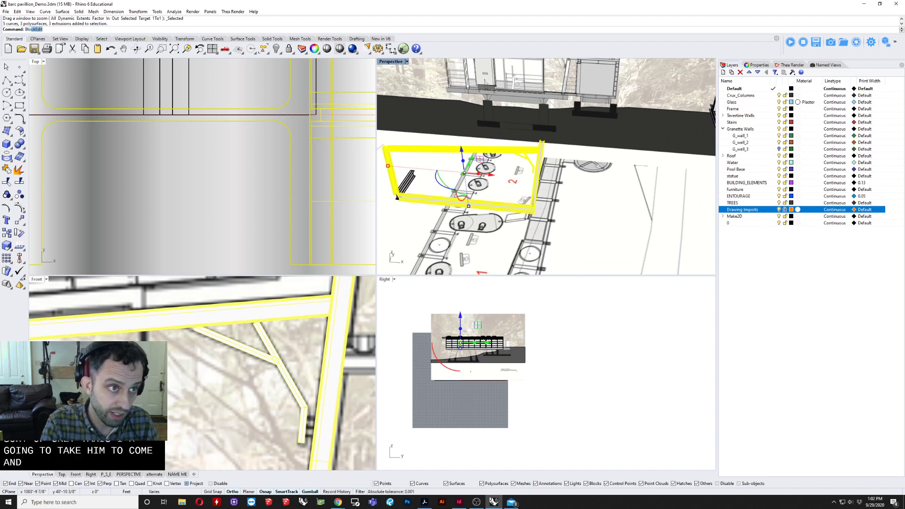
type("ock")
key("BackSpace")
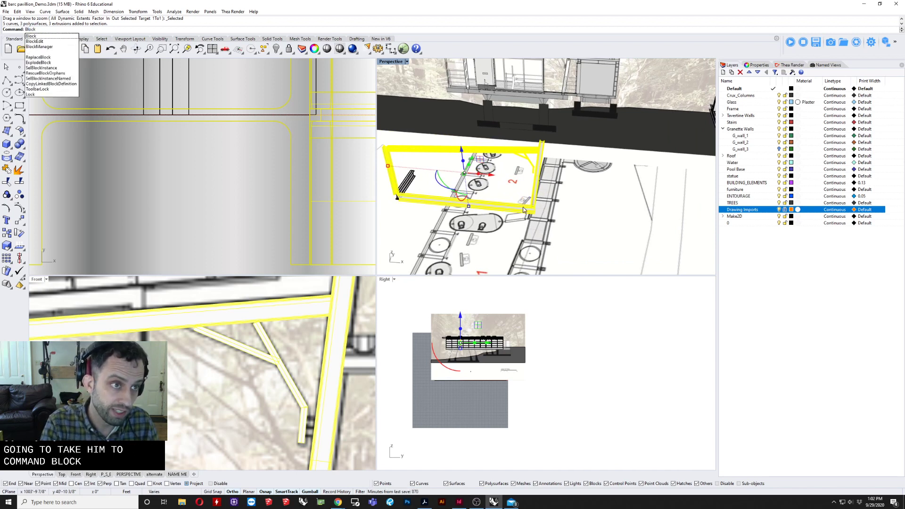
key("Return")
scroll(383, 201, "up", 5)
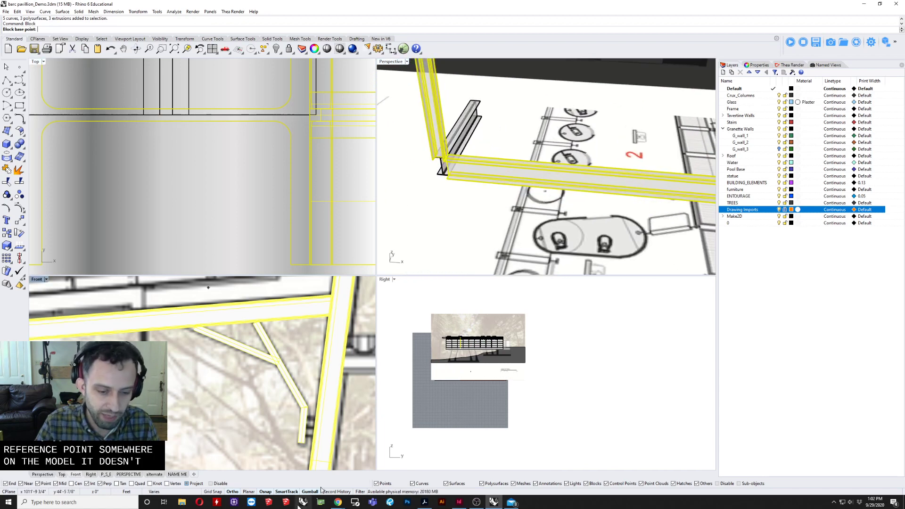
scroll(415, 203, "up", 5)
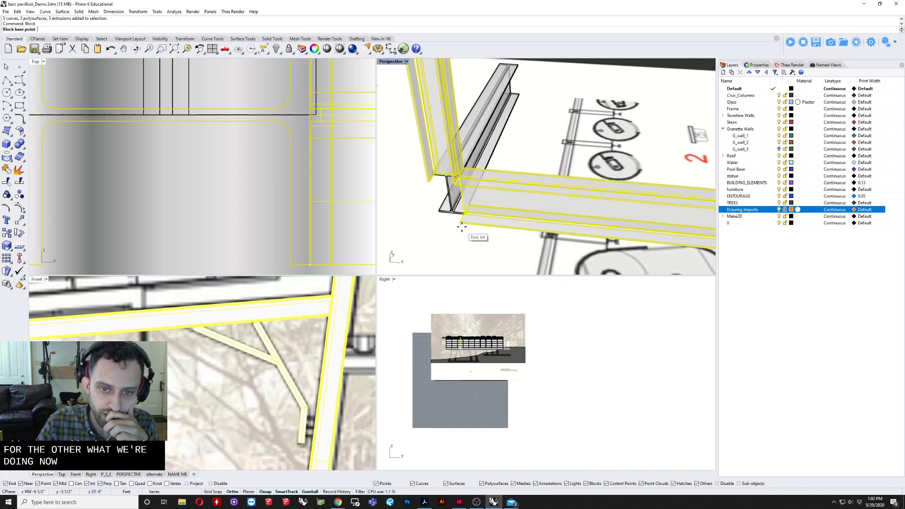
left_click(462, 229)
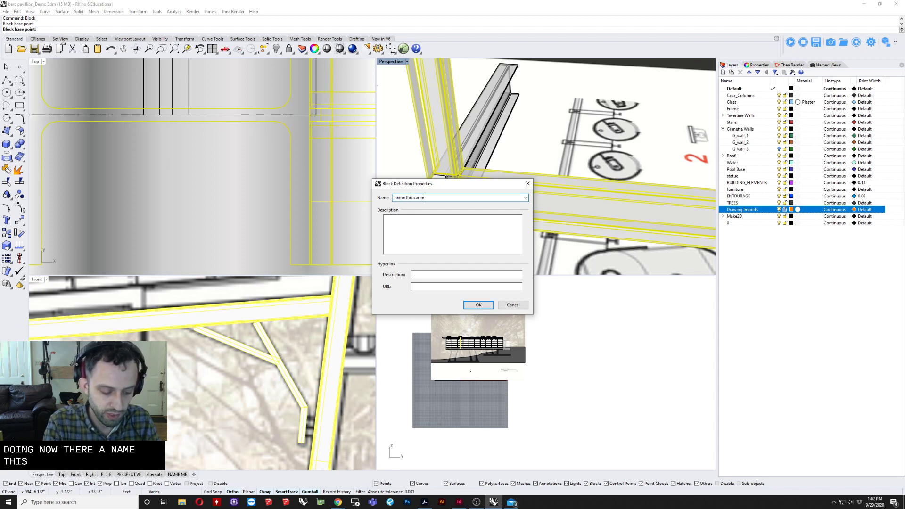
type("name this something")
key("Return")
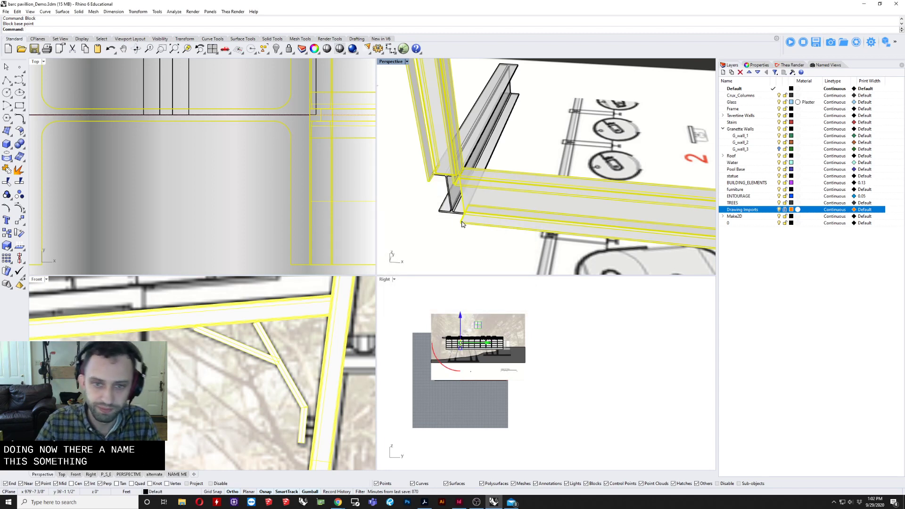
scroll(462, 224, "down", 8)
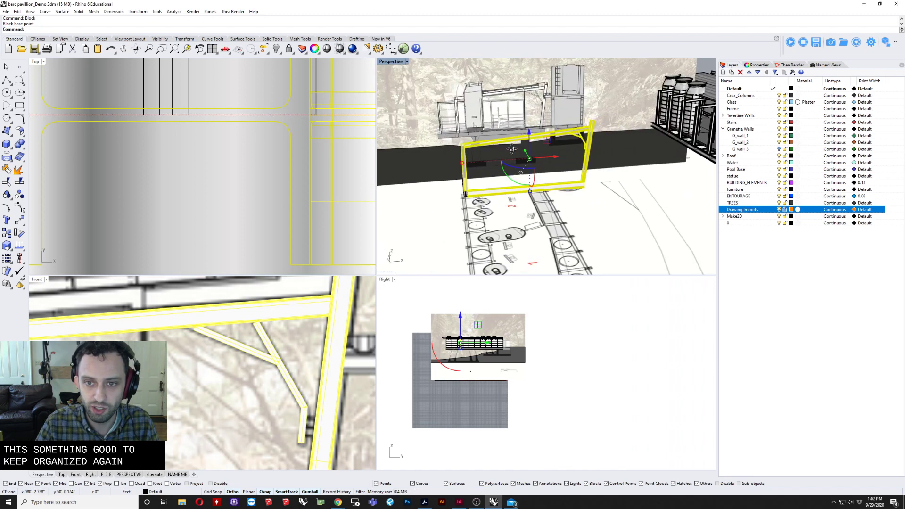
left_click_drag(510, 148, 529, 195)
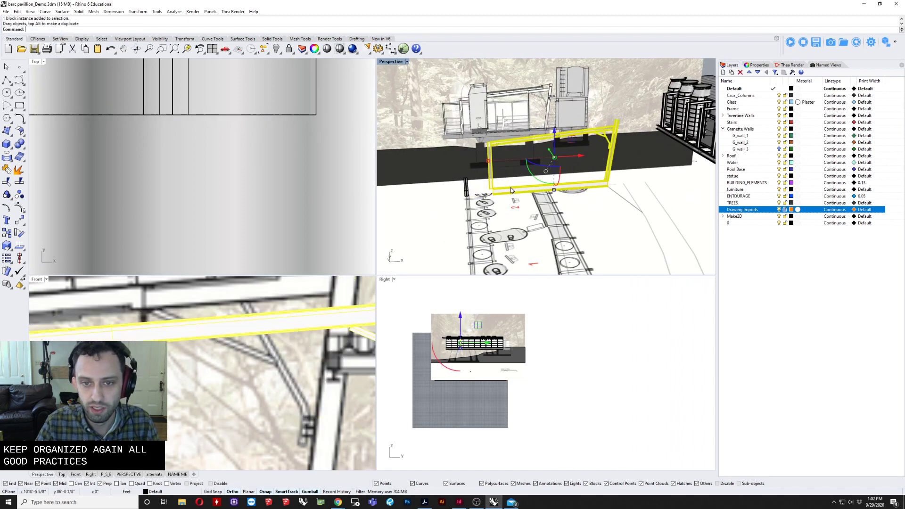
key("ctrl+z")
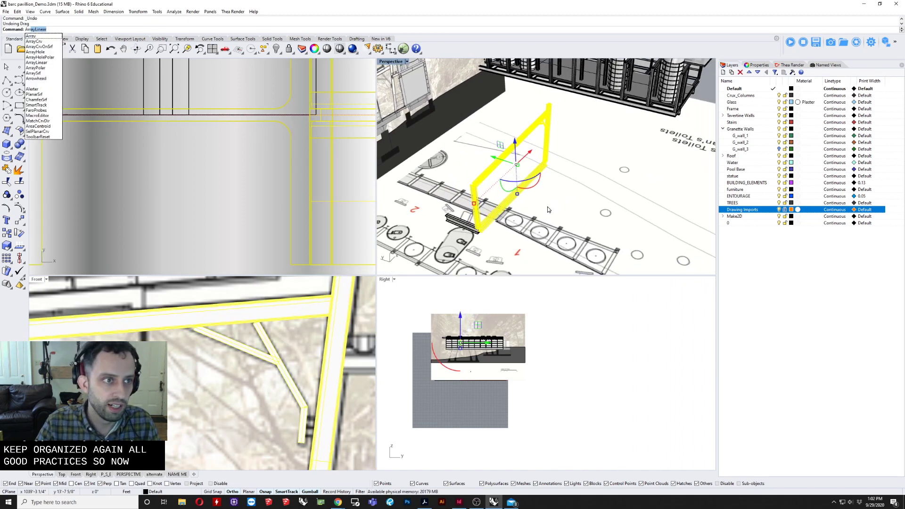
key("Return")
scroll(273, 203, "down", 5)
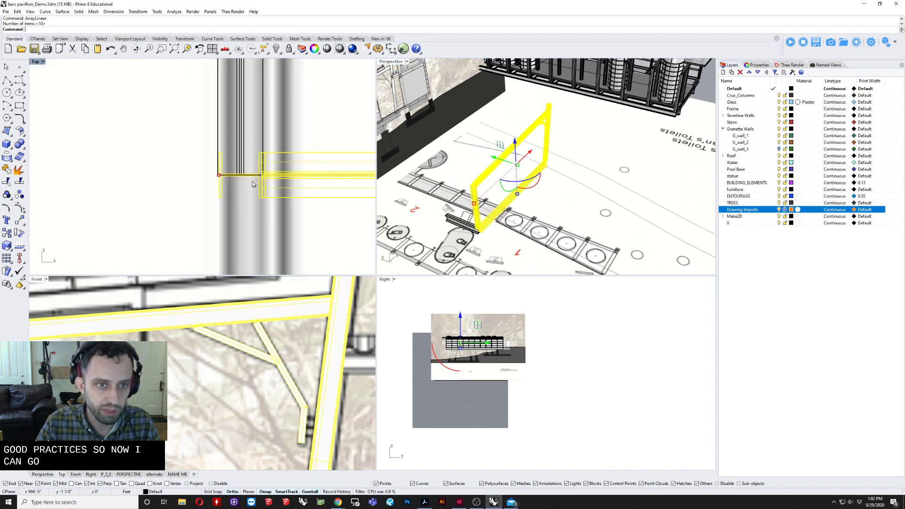
Move the frame block in plan onto the last frame line at the end of the pavilion section marked 1.
right_click_drag(260, 170, 206, 172)
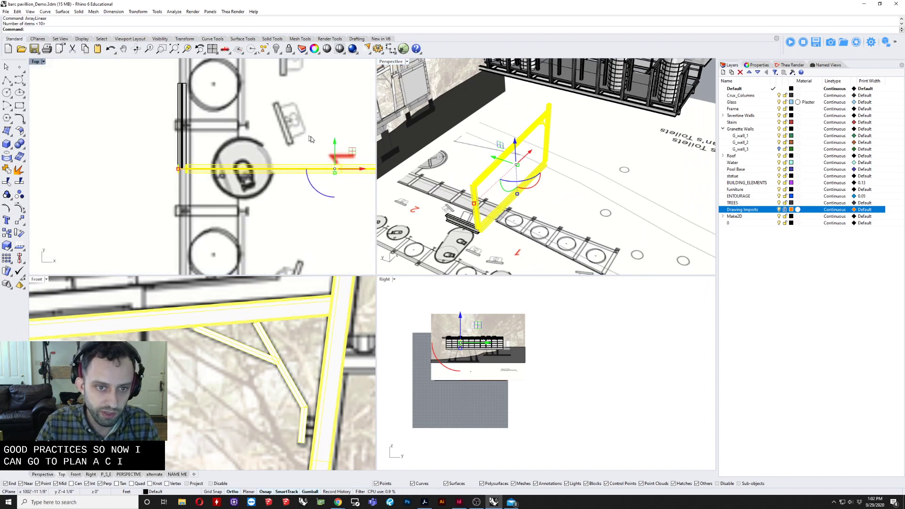
left_click_drag(335, 142, 330, 184)
scroll(330, 184, "down", 8)
right_click_drag(331, 184, 302, 169)
left_click(297, 167)
left_click(308, 179)
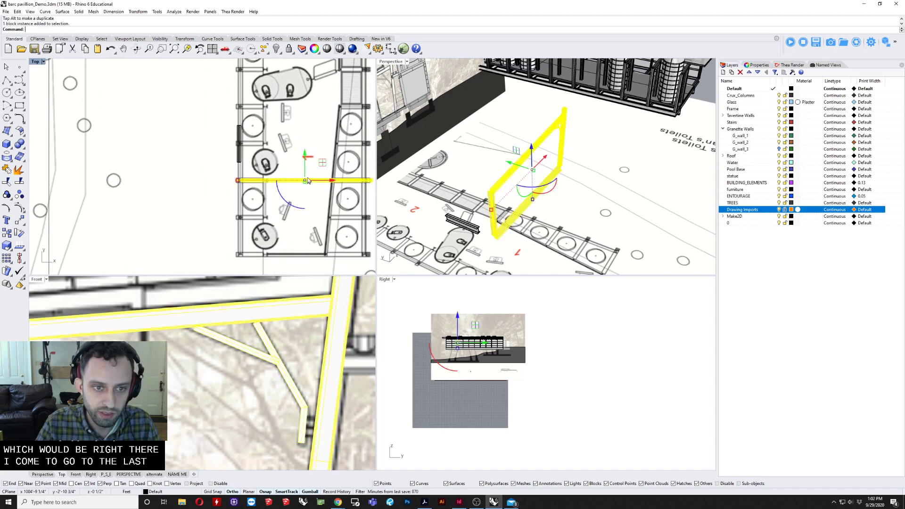
left_click_drag(304, 155, 305, 231)
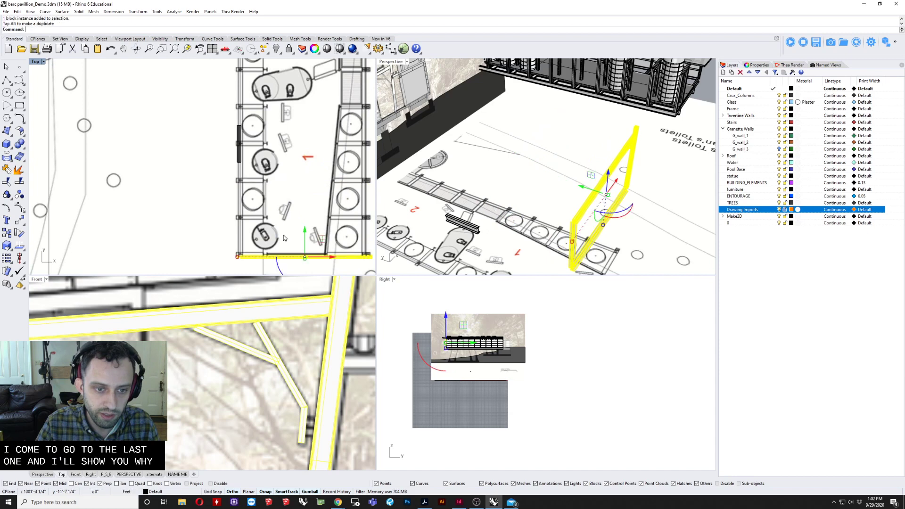
scroll(289, 166, "up", 5)
right_click_drag(289, 166, 316, 156)
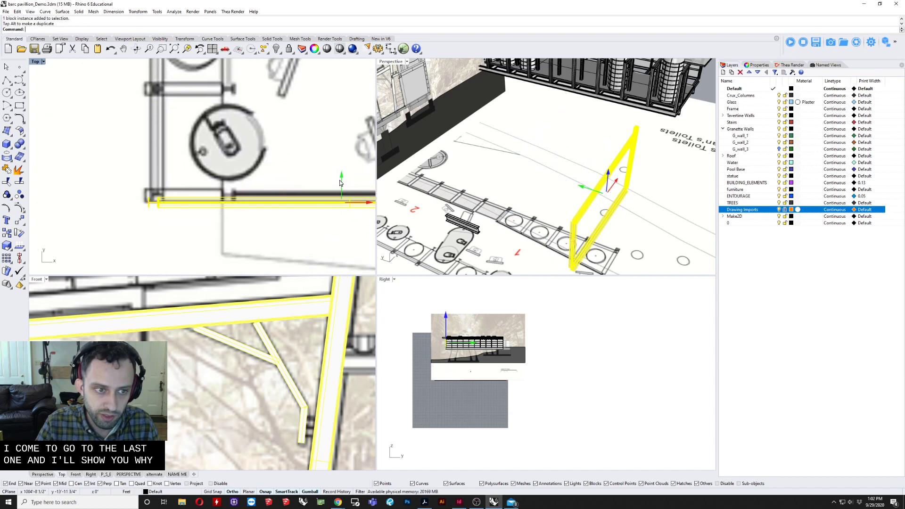
left_click_drag(339, 180, 342, 176)
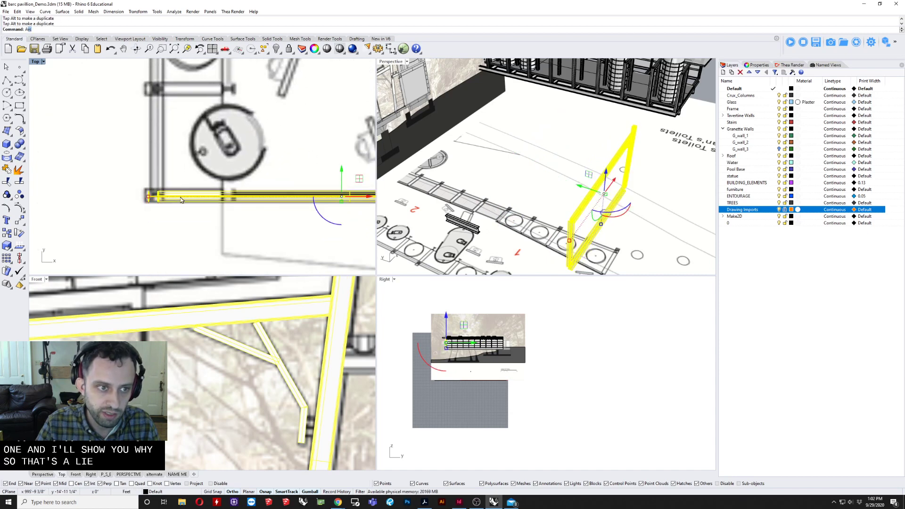
Array the frame block linearly with 10 items, spaced from the end frame to the adjacent frame line in the plan.
type("Arrayl")
key("Return")
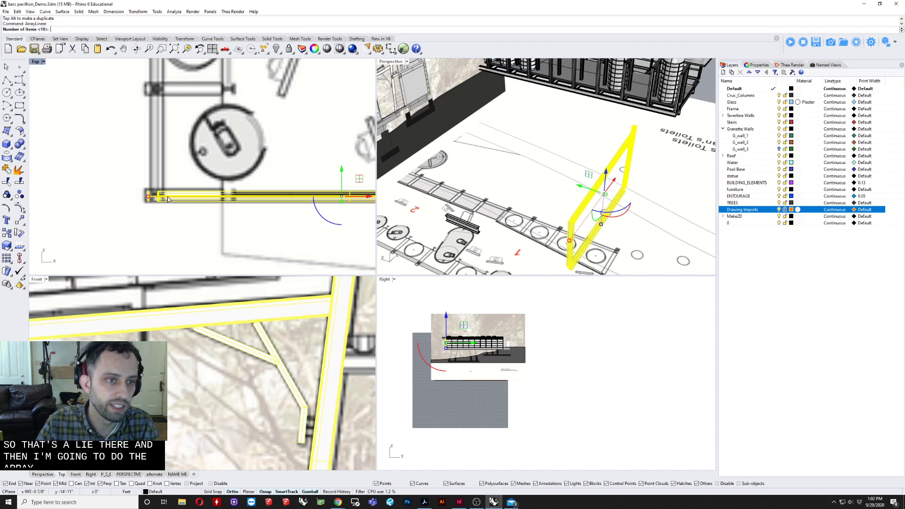
scroll(142, 205, "up", 5)
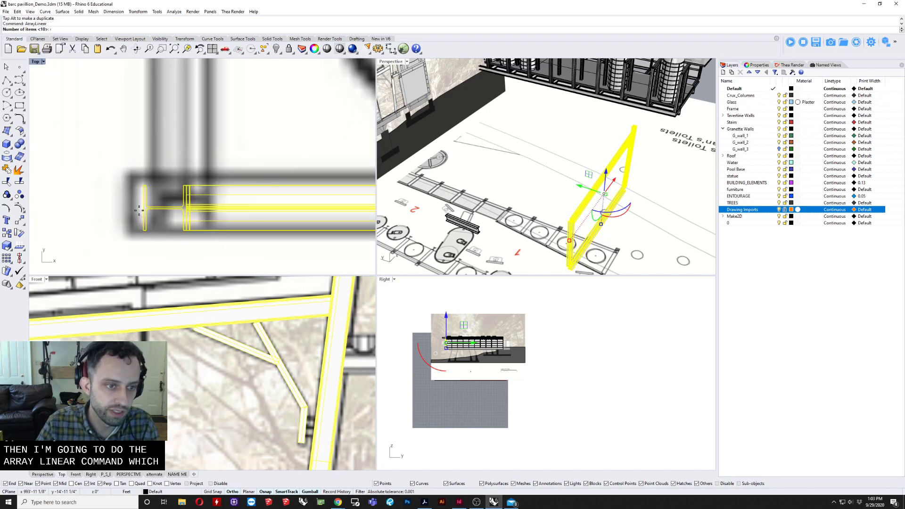
key("Return")
scroll(139, 211, "down", 3)
left_click(147, 125)
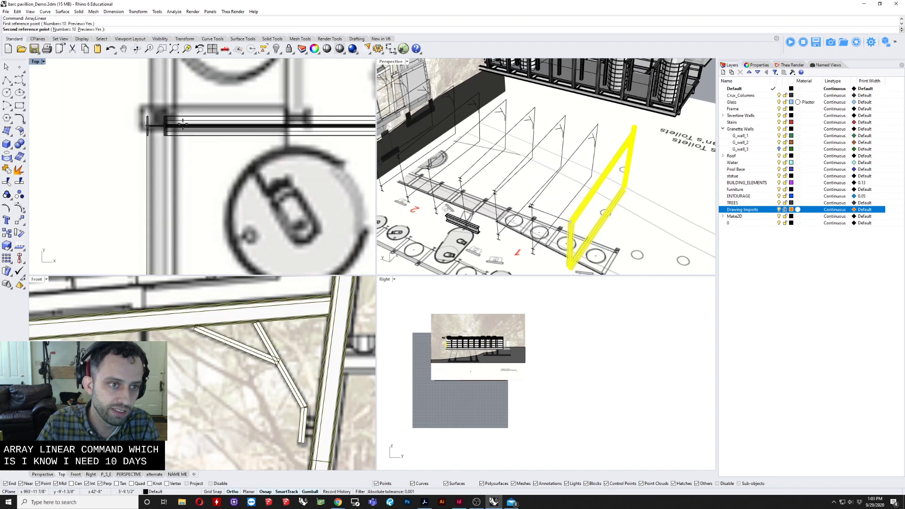
left_click(183, 124)
scroll(170, 155, "down", 5)
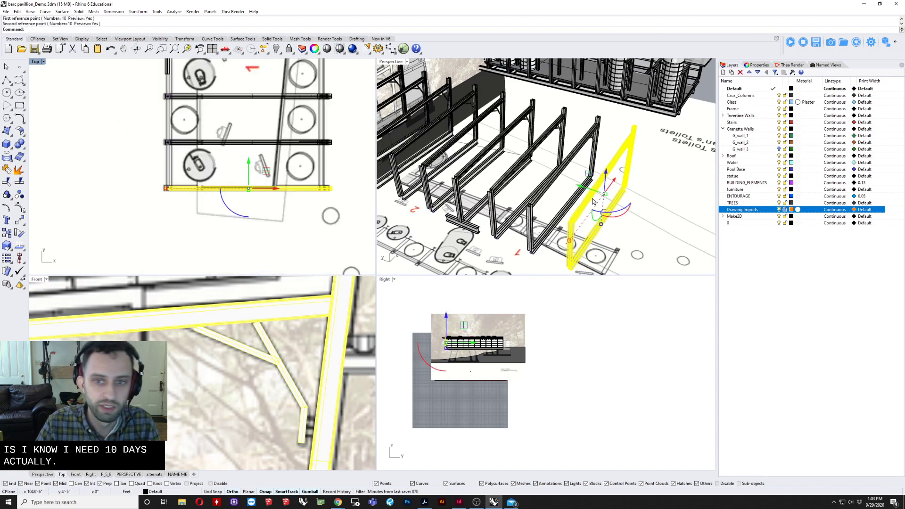
Edit the frame block by shifting its slanted column outward, and apply the change to all instances.
right_click_drag(593, 202, 573, 125)
double_click(563, 104)
left_click(580, 103)
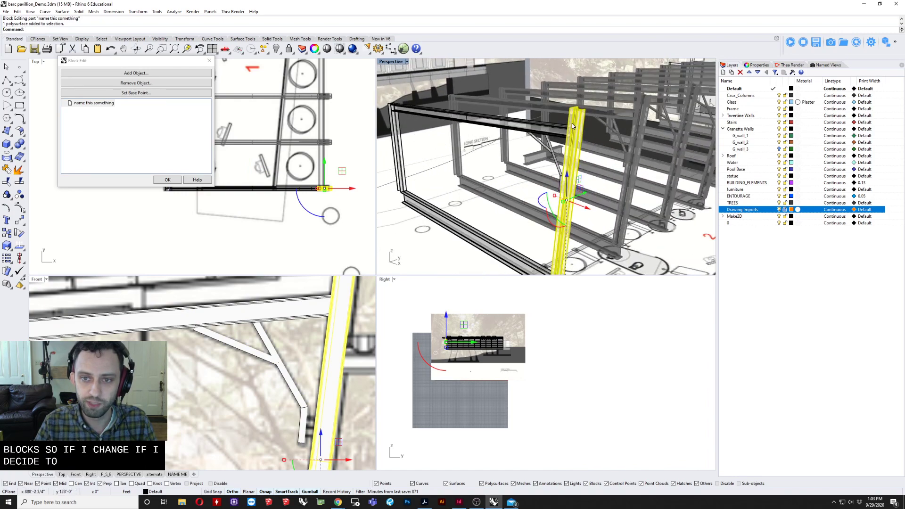
right_click_drag(561, 168, 597, 182)
left_click_drag(671, 223, 695, 228)
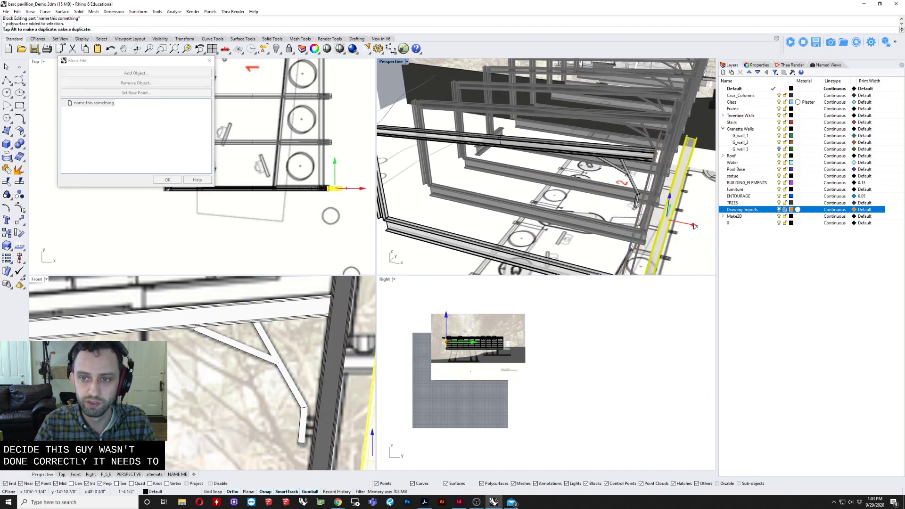
left_click(167, 180)
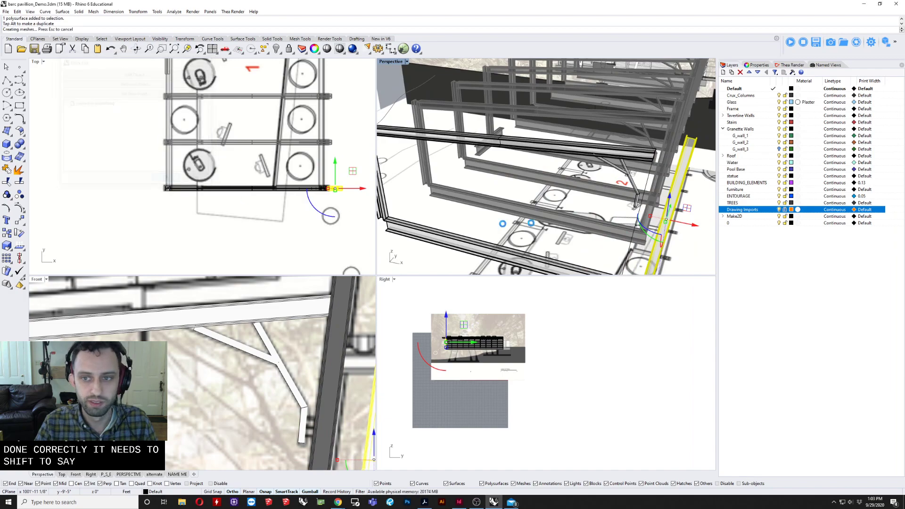
Undo the last block edit on the slanted column.
right_click_drag(500, 160, 588, 172)
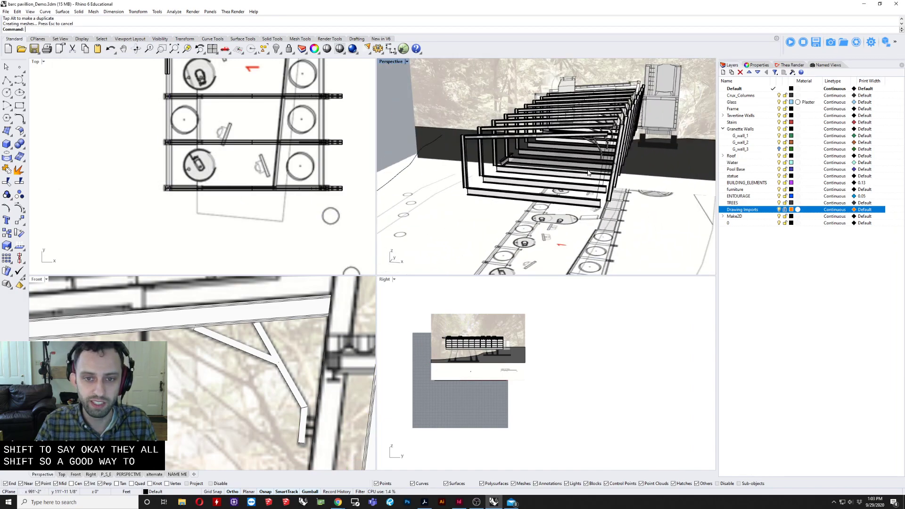
key("ctrl+z")
Examine how the frame and round toilet enclosure meet the floor deck in the front section and in the finished pavilion model.
scroll(266, 332, "down", 5)
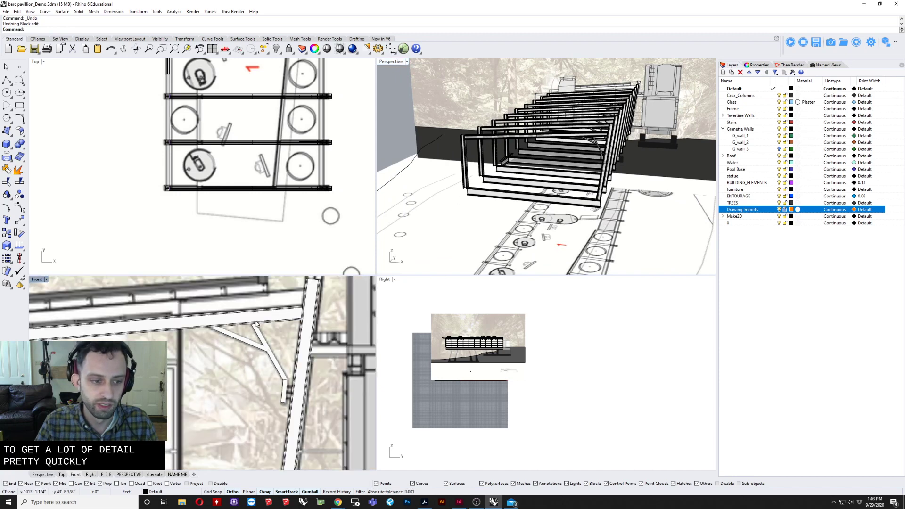
scroll(114, 348, "up", 6)
scroll(99, 341, "down", 6)
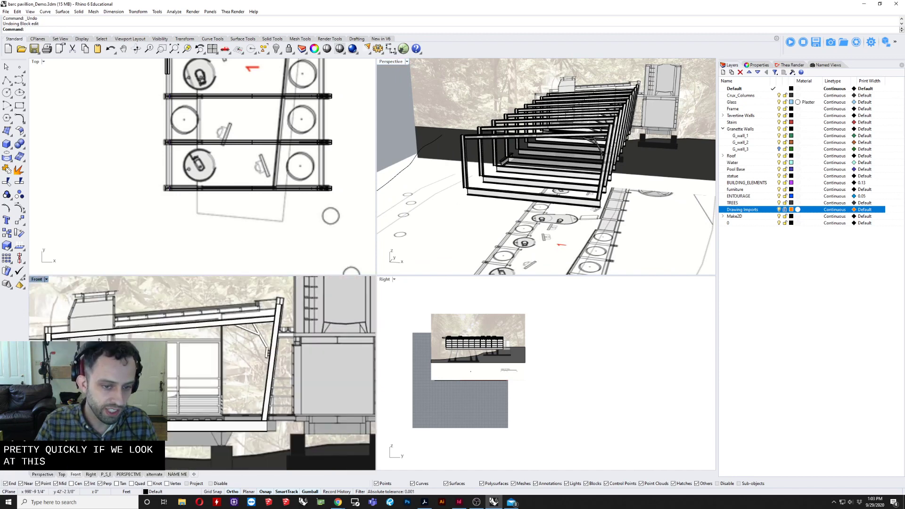
right_click_drag(652, 130, 665, 198)
scroll(613, 212, "up", 5)
left_click(567, 217)
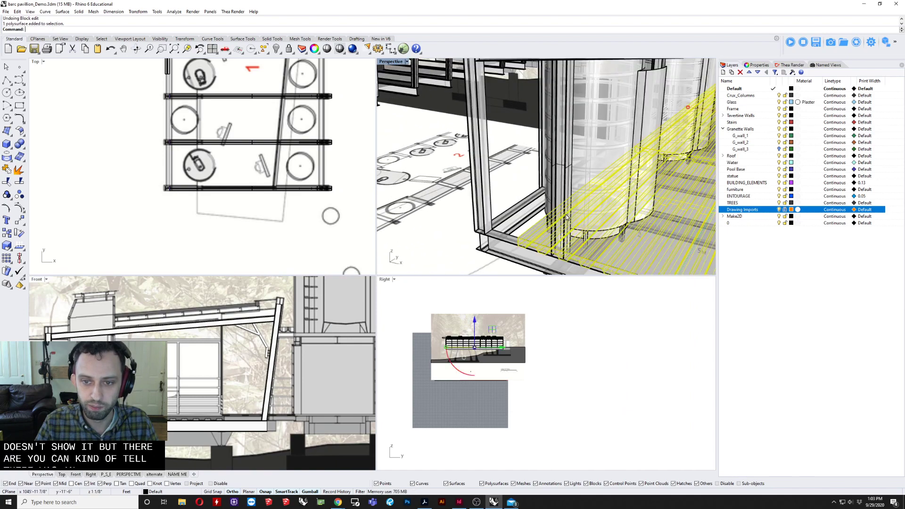
scroll(574, 146, "down", 6)
right_click_drag(574, 146, 556, 152)
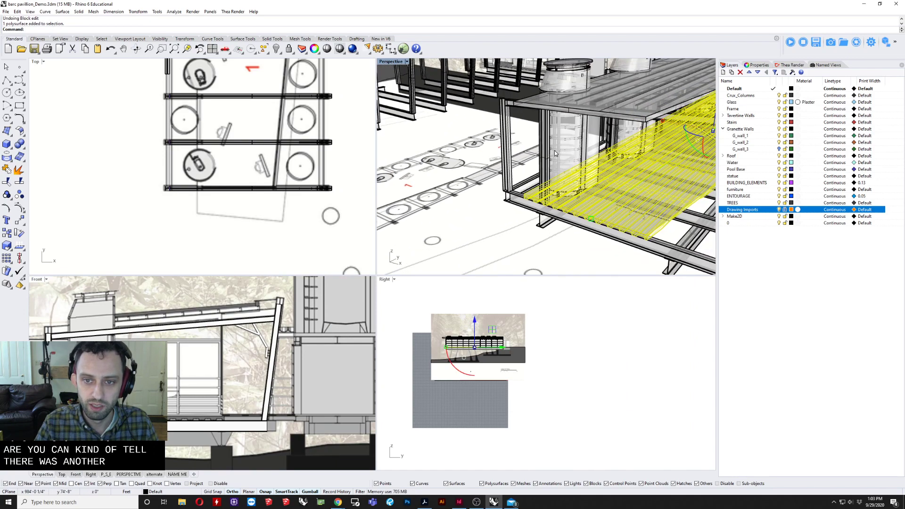
scroll(556, 152, "up", 6)
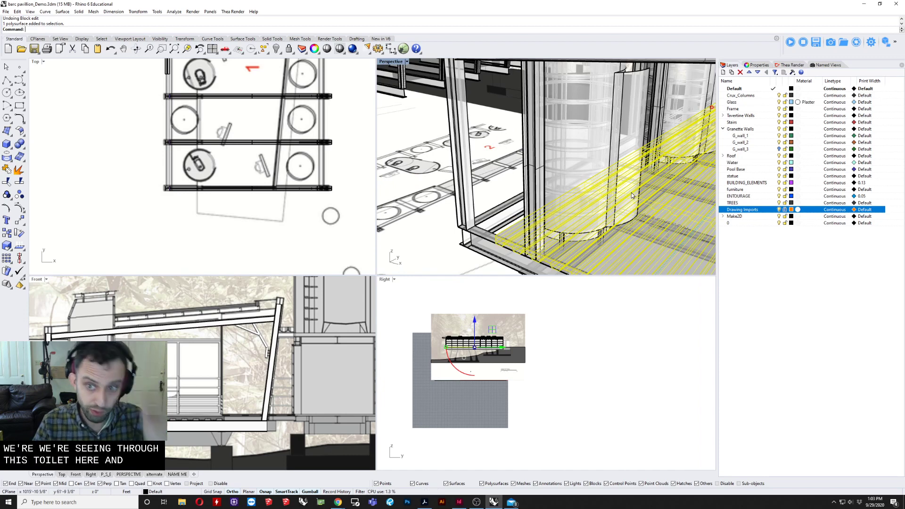
scroll(644, 225, "down", 8)
right_click_drag(486, 162, 516, 158)
scroll(517, 159, "up", 3)
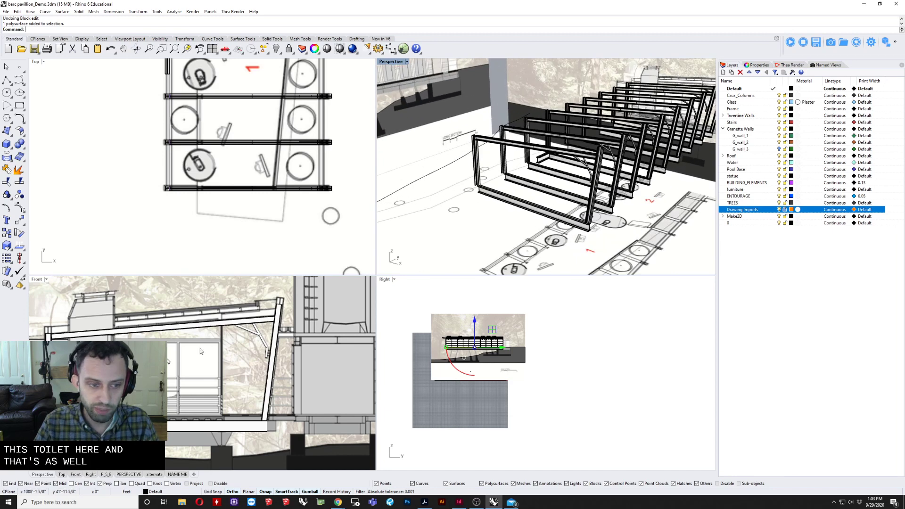
Select all the arrayed frame blocks in the front elevation and hide them.
scroll(200, 352, "down", 4)
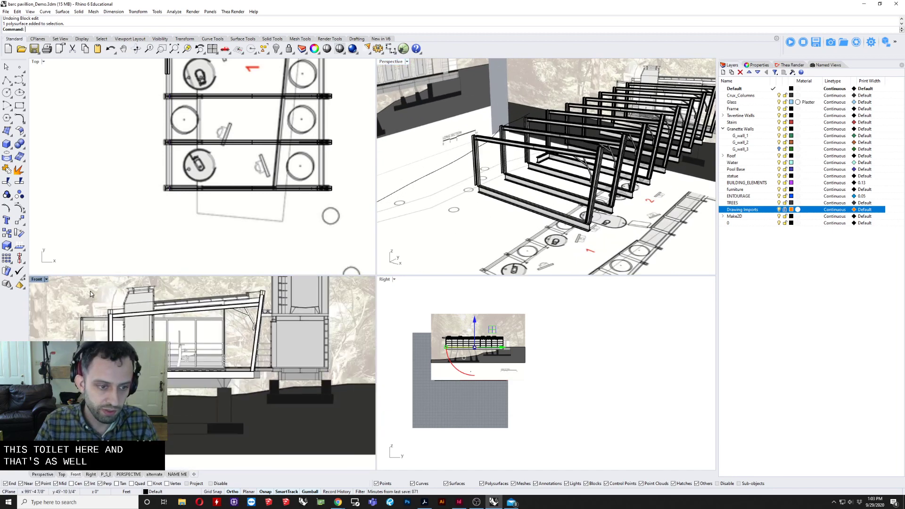
left_click_drag(91, 293, 338, 384)
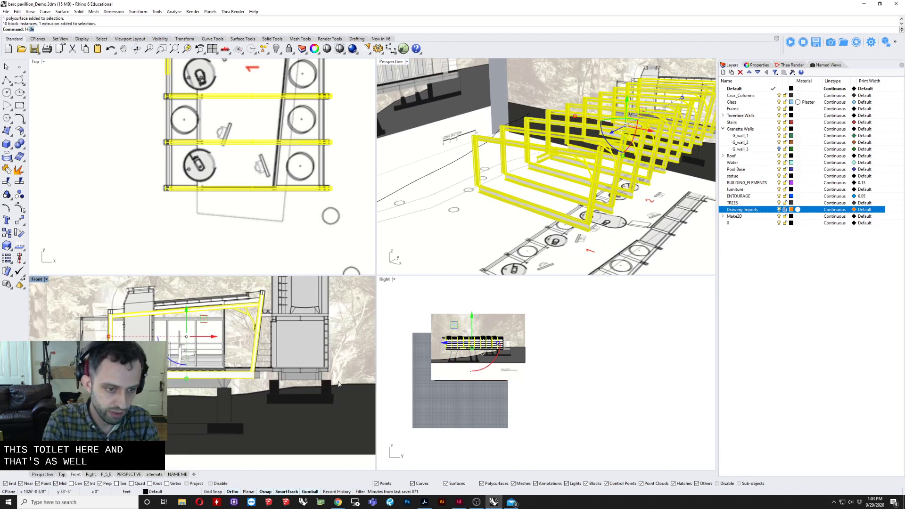
type("H")
key("Return")
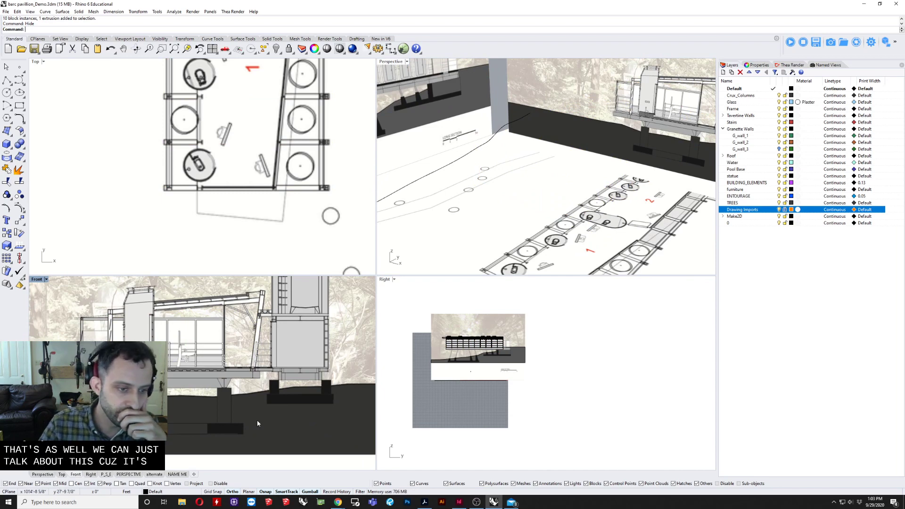
Draw a straight polyline across the full width of the round toilet enclosure's base in the front section.
scroll(166, 176, "up", 3)
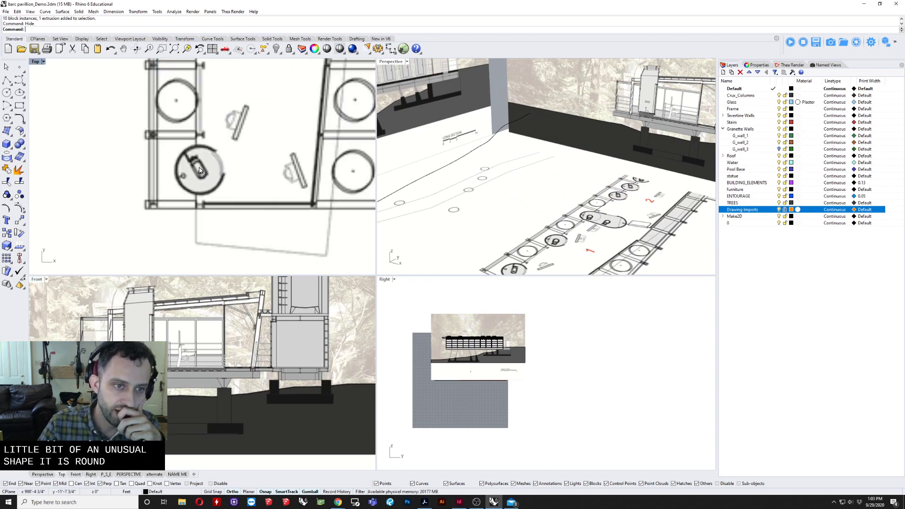
scroll(202, 368, "up", 5)
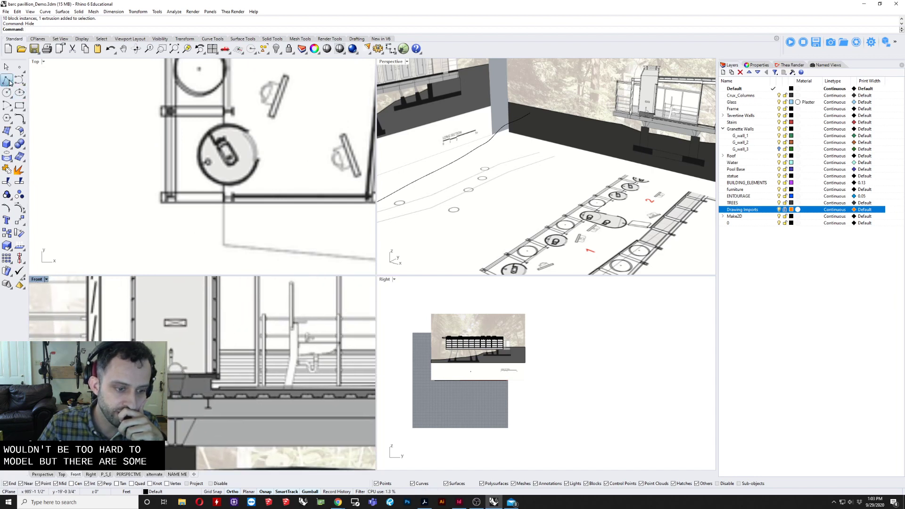
left_click(7, 80)
scroll(142, 366, "up", 6)
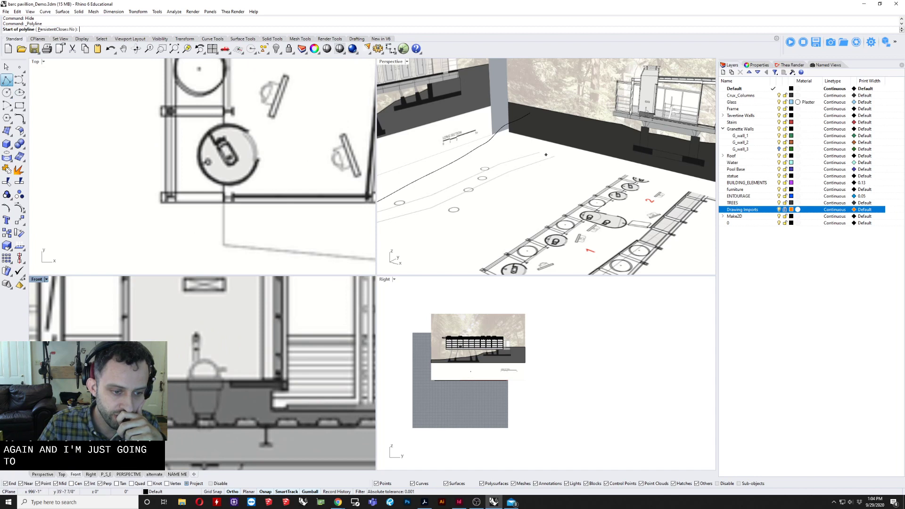
left_click(287, 389)
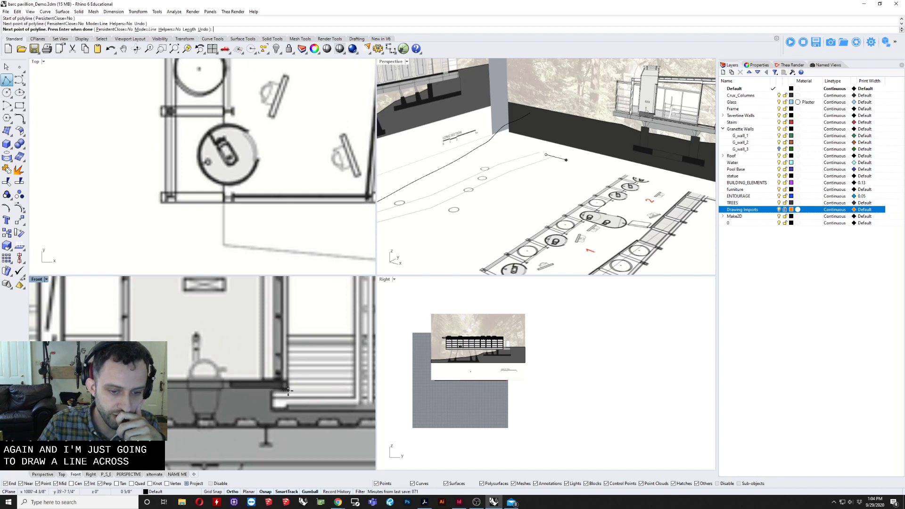
key("Return")
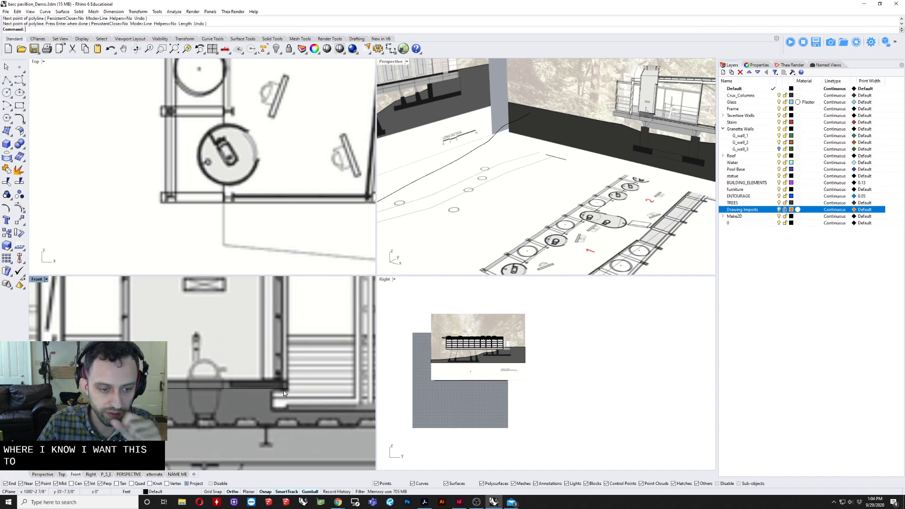
Draw a flat circle centred on the line's midpoint and reaching its end, and delete the reference line.
left_click(6, 93)
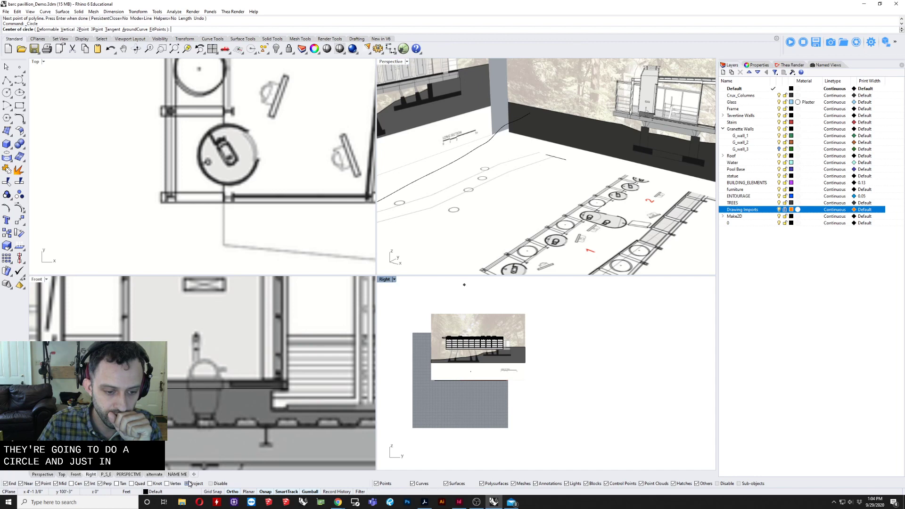
left_click(559, 157)
left_click(566, 160)
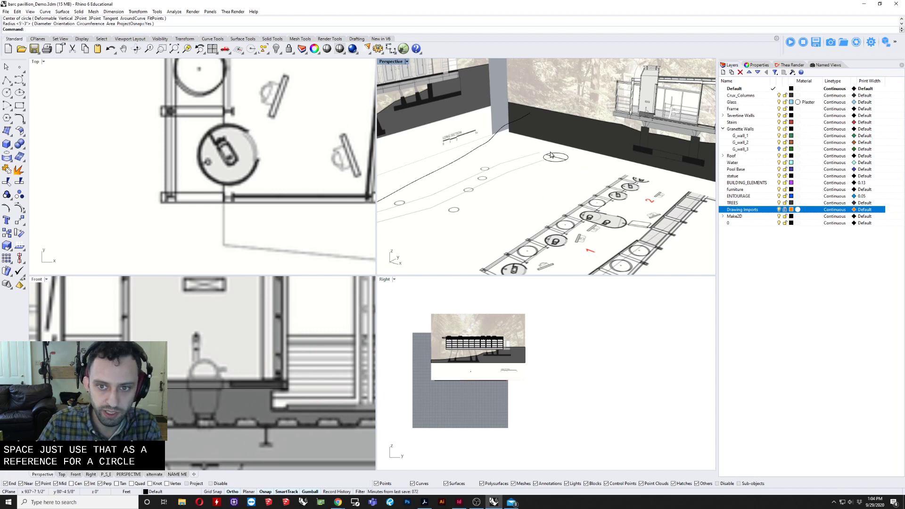
left_click(554, 159)
key("Delete")
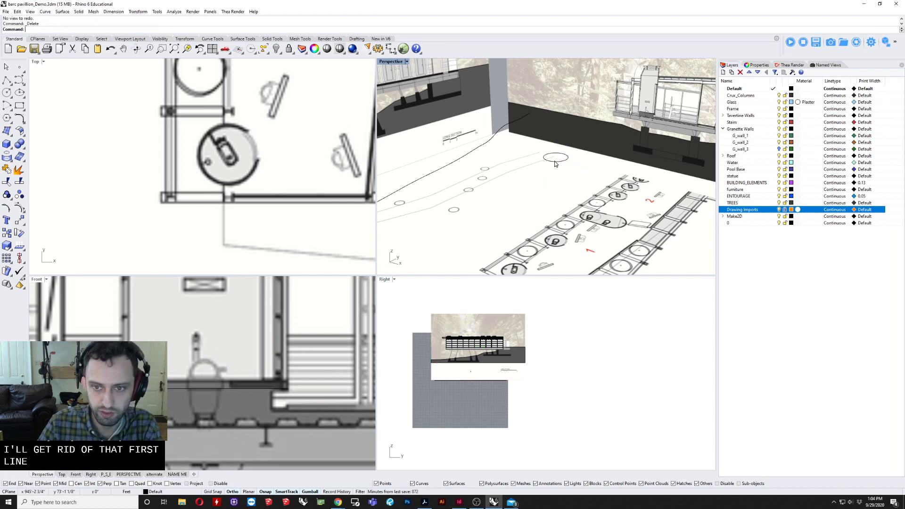
Copy the base circle straight up in the front section, once to the sloped line near the roof and once to the enclosure's top.
left_click(556, 162)
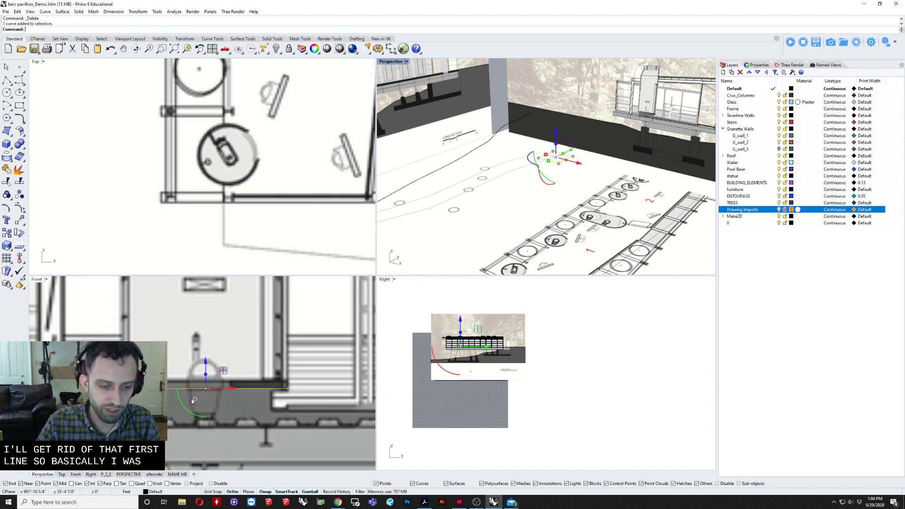
type("co")
key("Return")
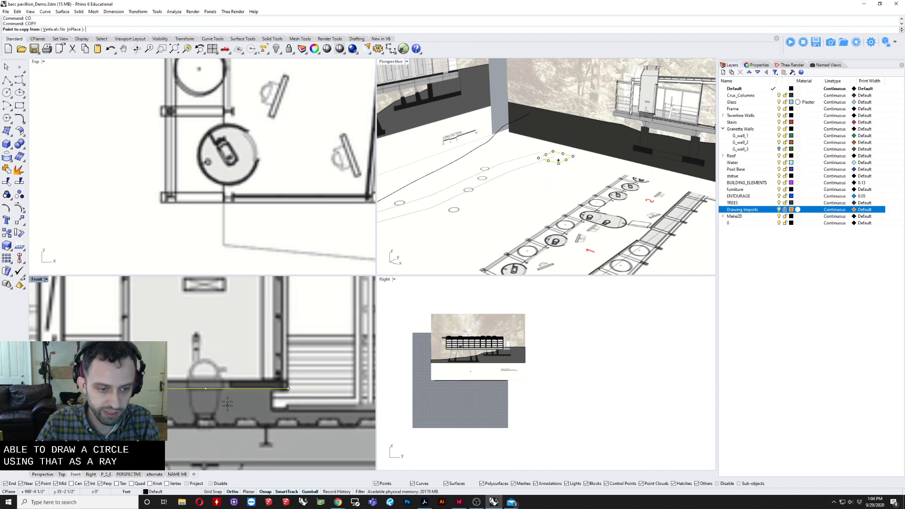
left_click(293, 388)
scroll(293, 388, "down", 4)
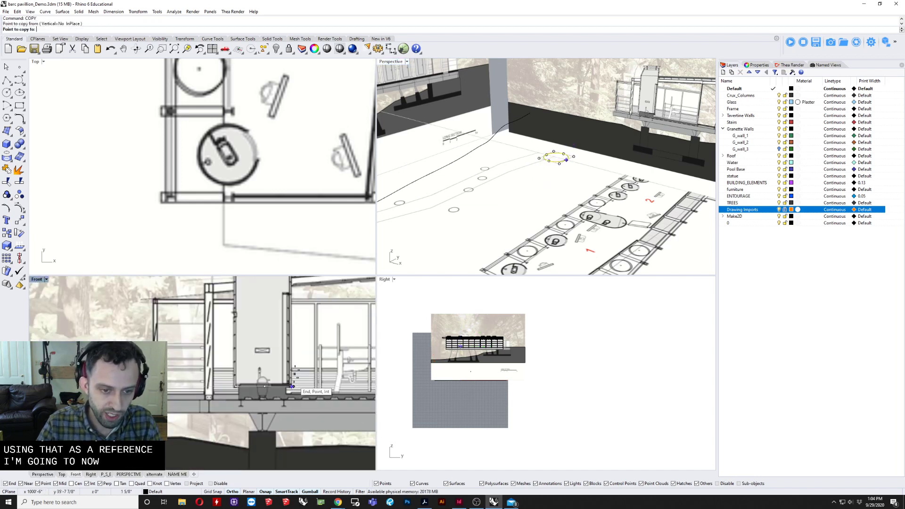
scroll(294, 298, "up", 4)
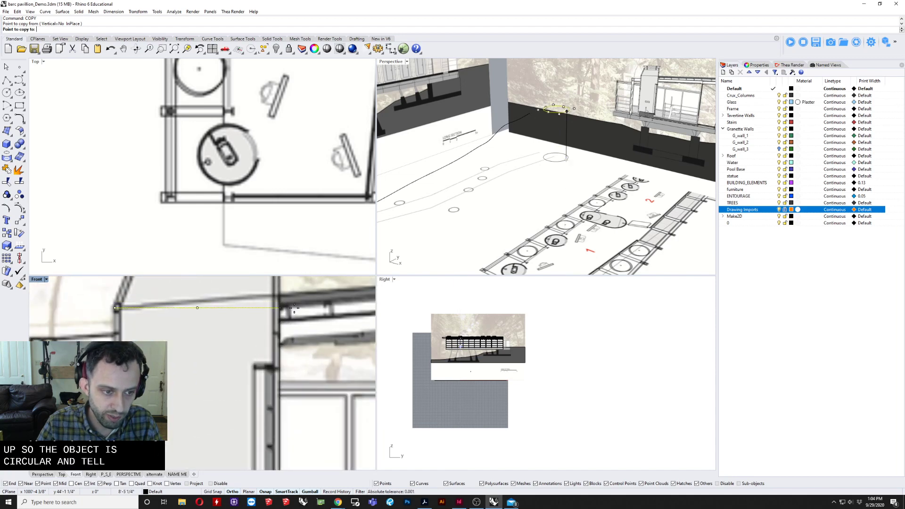
right_click_drag(296, 322, 280, 452)
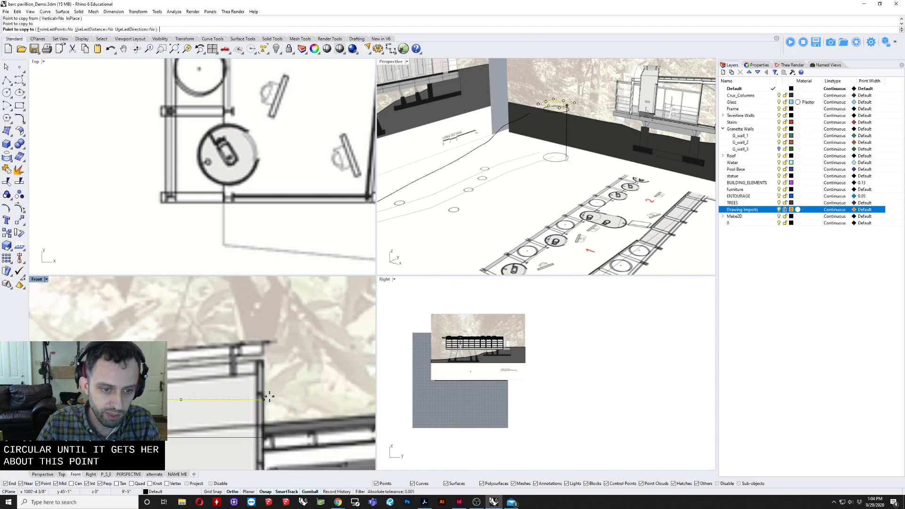
left_click(269, 364)
right_click(269, 362)
Rotate the middle circle about its left end in the front section to follow the enclosure's sloped line.
right_click_drag(270, 362, 273, 333)
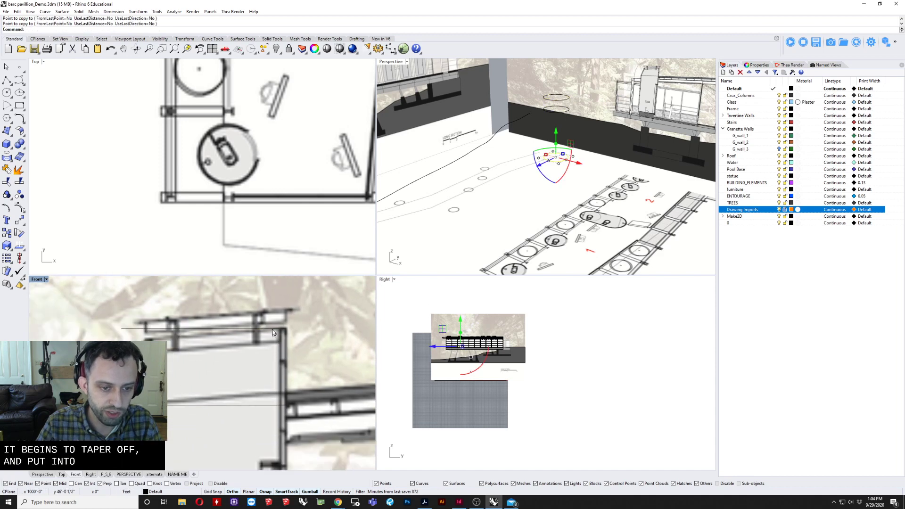
left_click(269, 330)
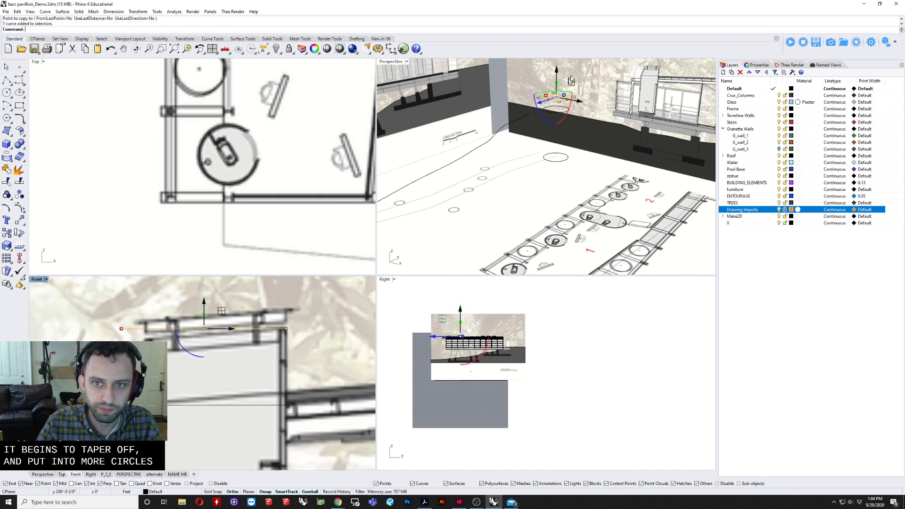
right_click_drag(571, 80, 513, 172)
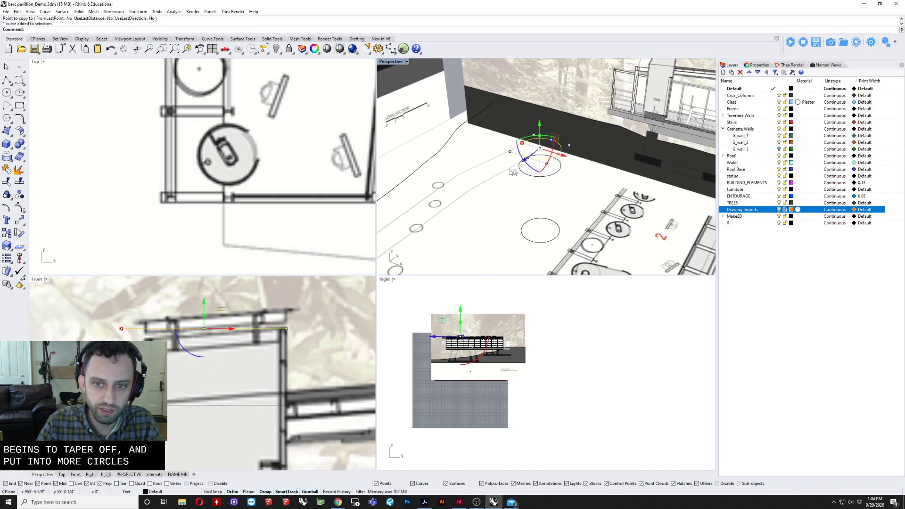
left_click(275, 404)
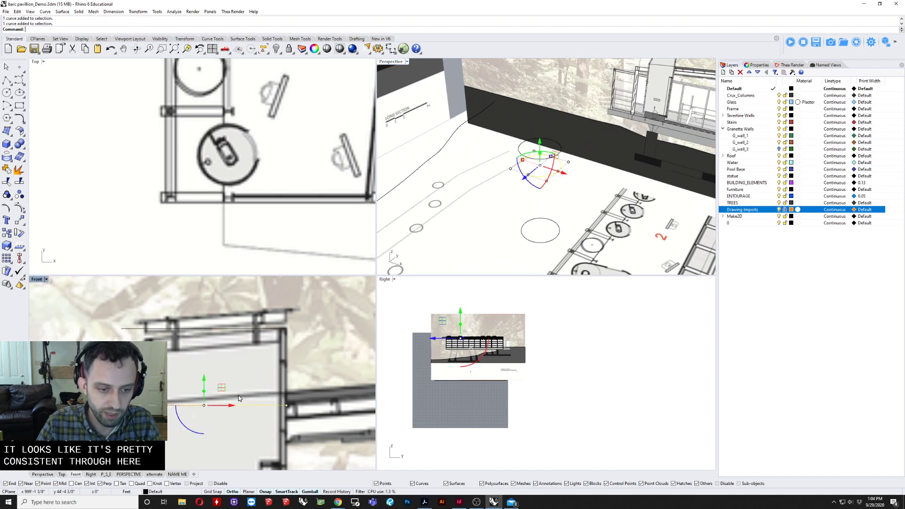
type("Rotate")
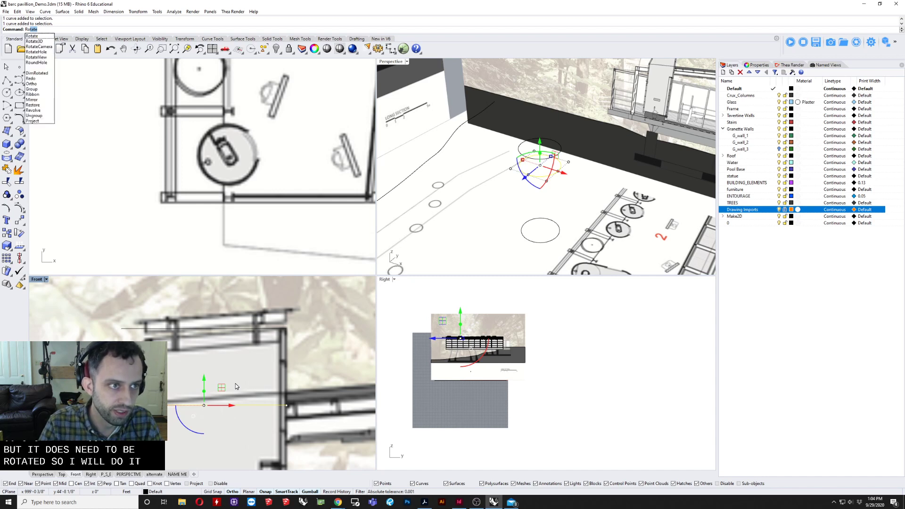
key("Return")
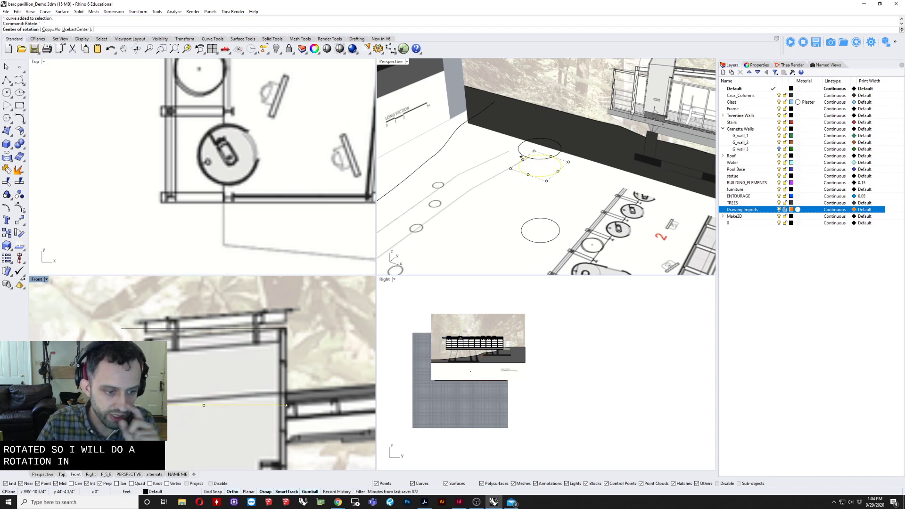
left_click(204, 405)
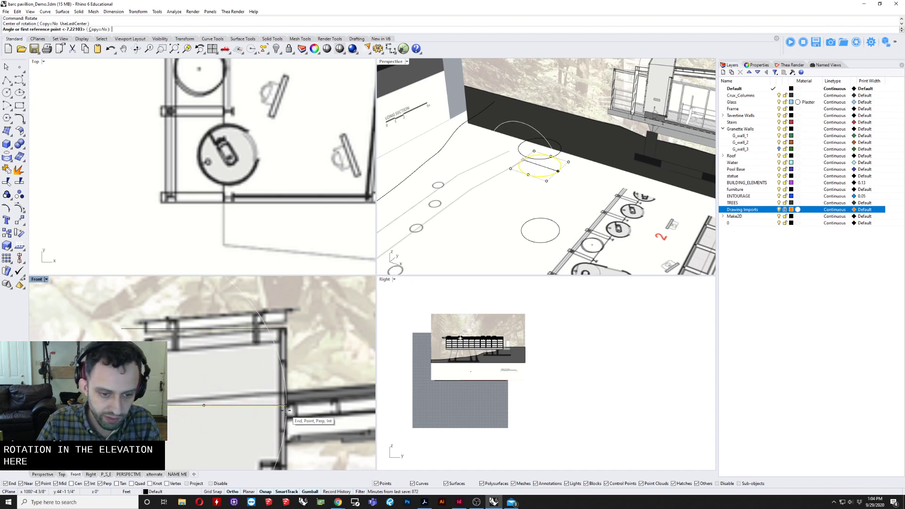
left_click(270, 406)
left_click(280, 391)
key("Escape")
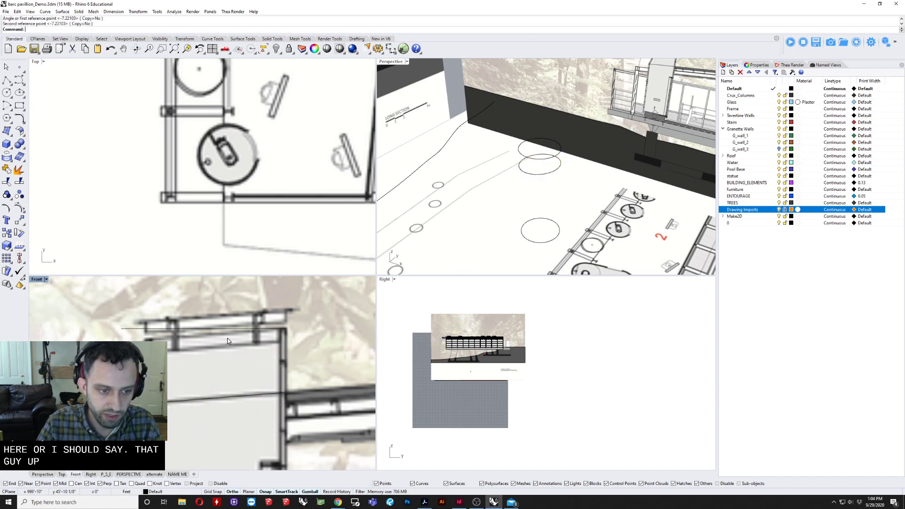
Rotate the topmost circle about its right end in the front section to match the slope of the enclosure's top.
left_click(206, 329)
right_click(204, 329)
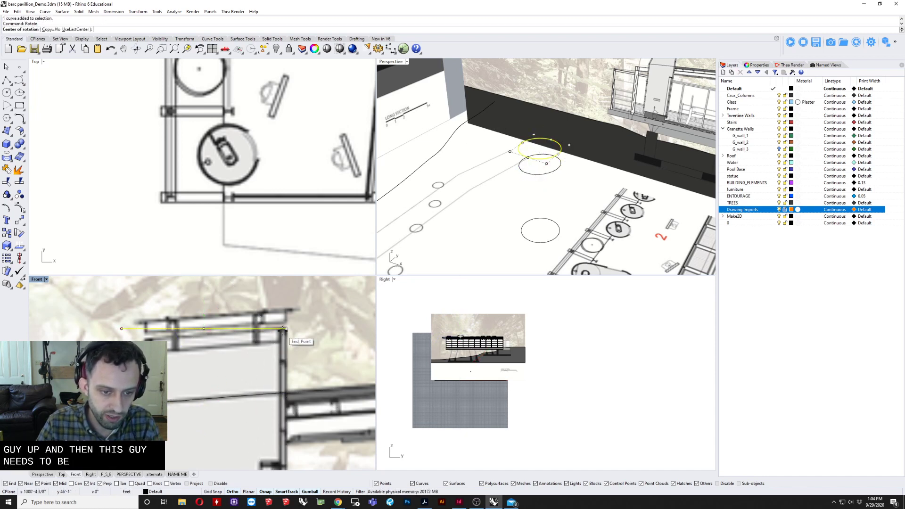
left_click(121, 328)
left_click(120, 332)
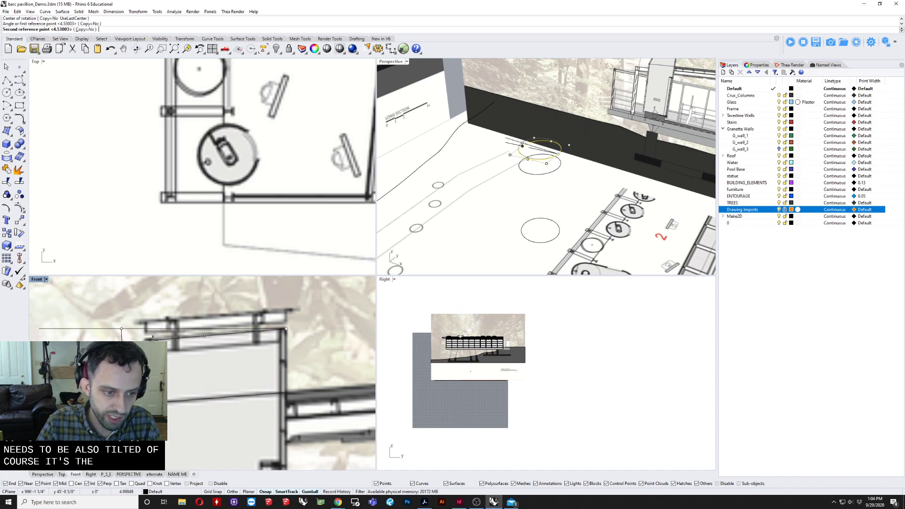
left_click(151, 340)
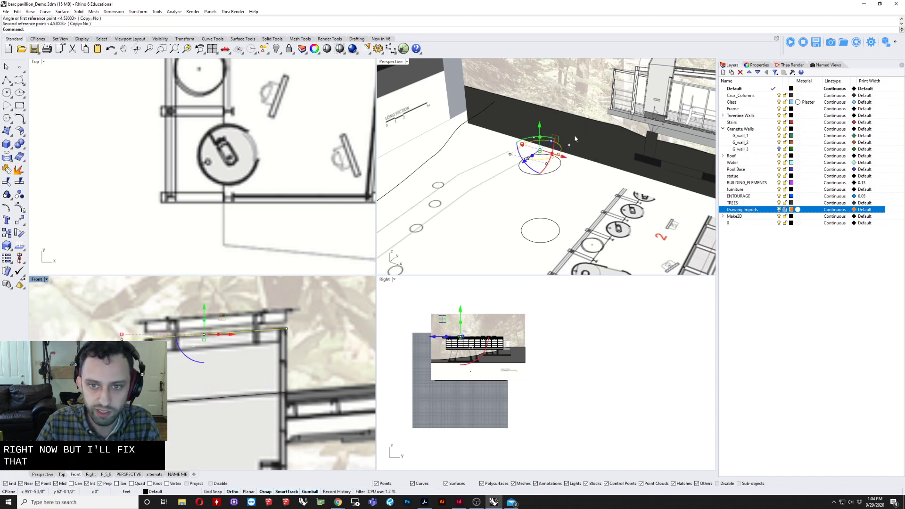
Scale the tilted top circle down from its right end, bringing its left end toward the enclosure's edge in the front section.
scroll(571, 143, "up", 3)
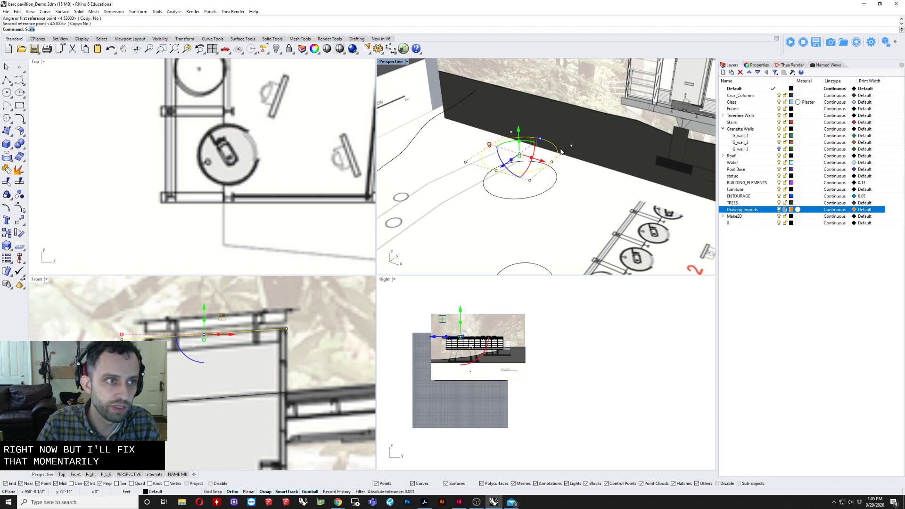
key("Return")
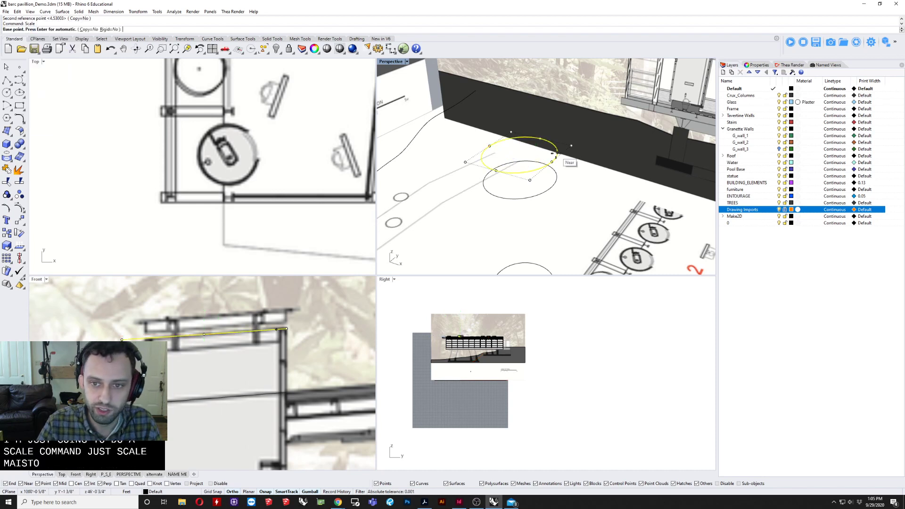
left_click(555, 158)
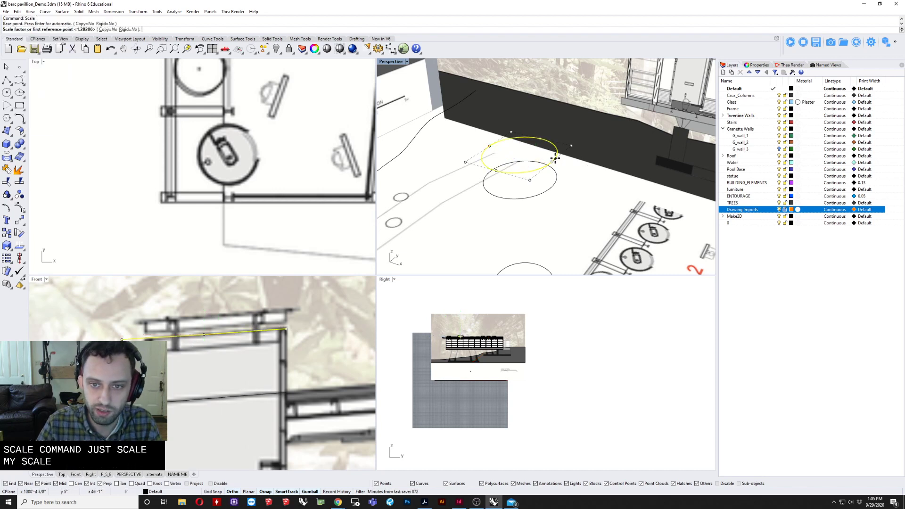
left_click(489, 147)
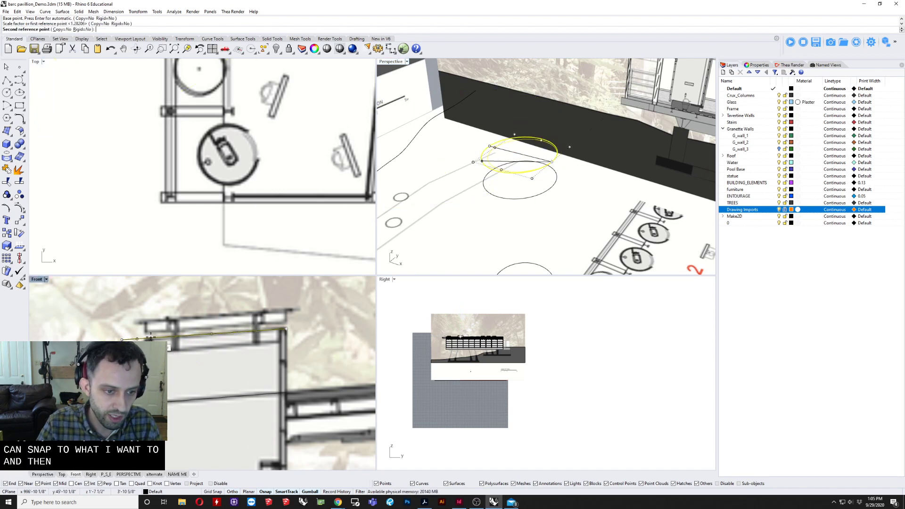
left_click(150, 338)
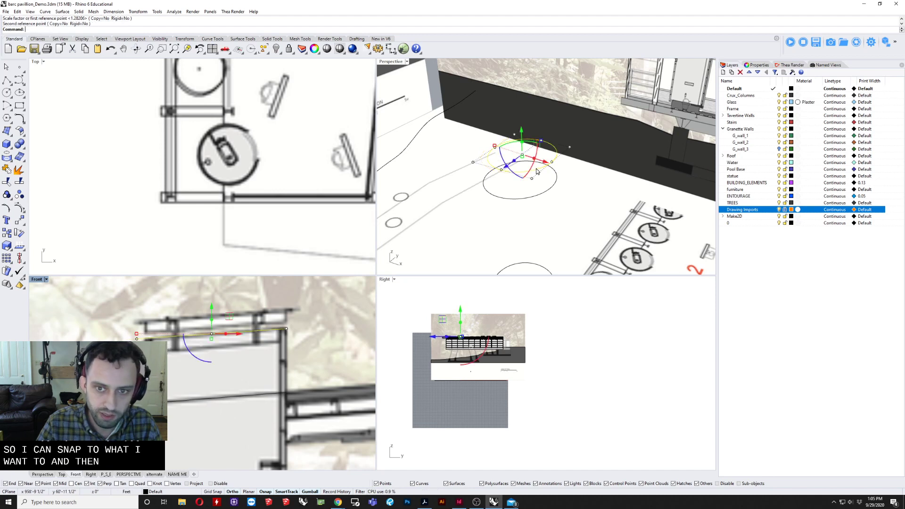
Scale the top circle once more from the same end so it fits the enclosure's top edge more closely.
right_click_drag(564, 176, 551, 171)
key("Return")
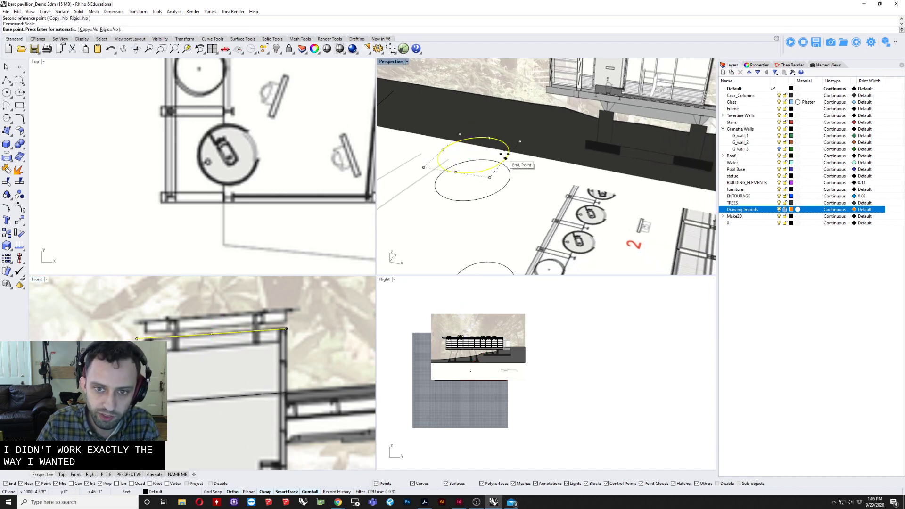
left_click(506, 158)
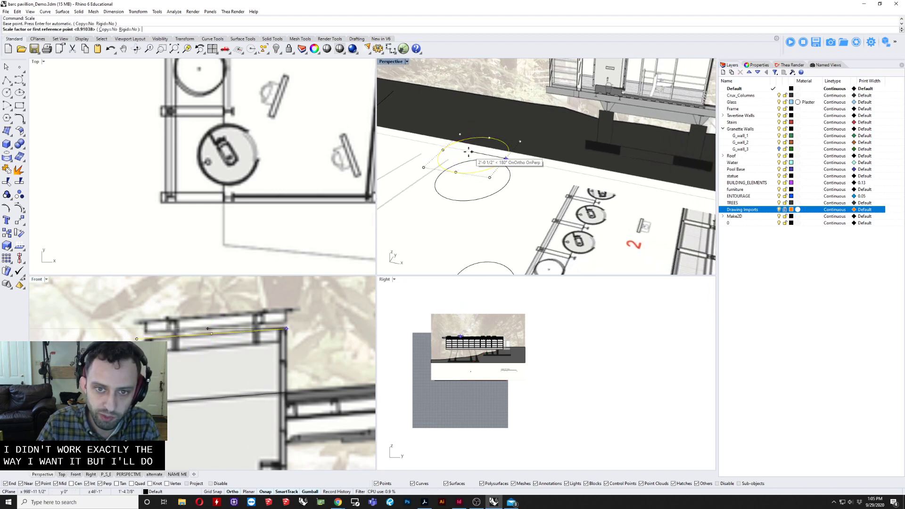
left_click(443, 149)
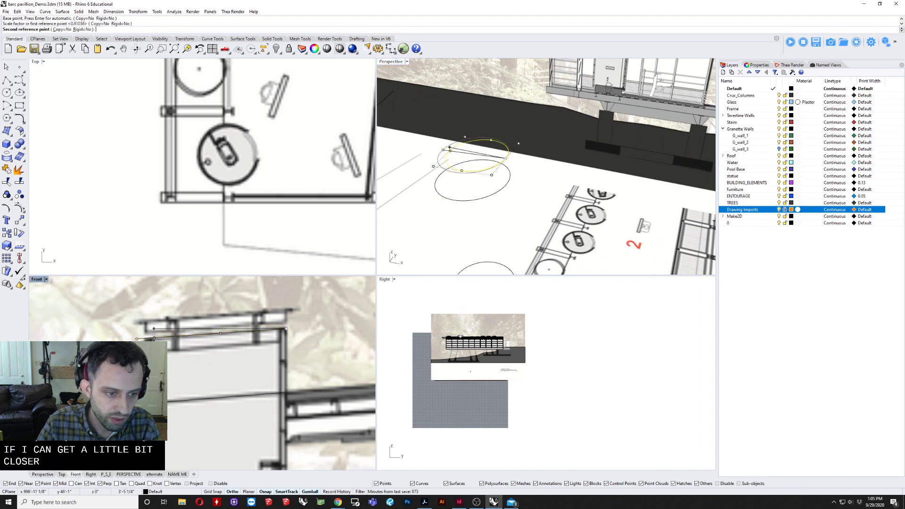
left_click(150, 336)
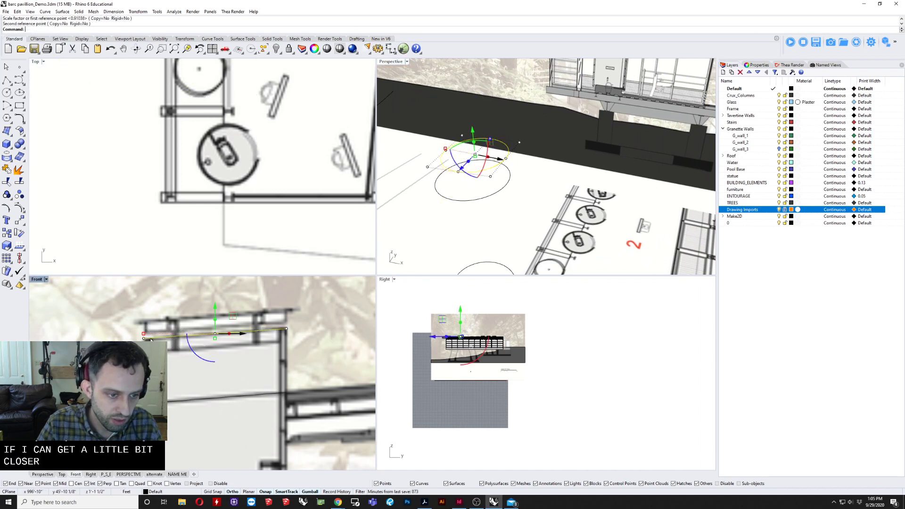
right_click_drag(151, 340, 149, 345)
left_click(181, 332)
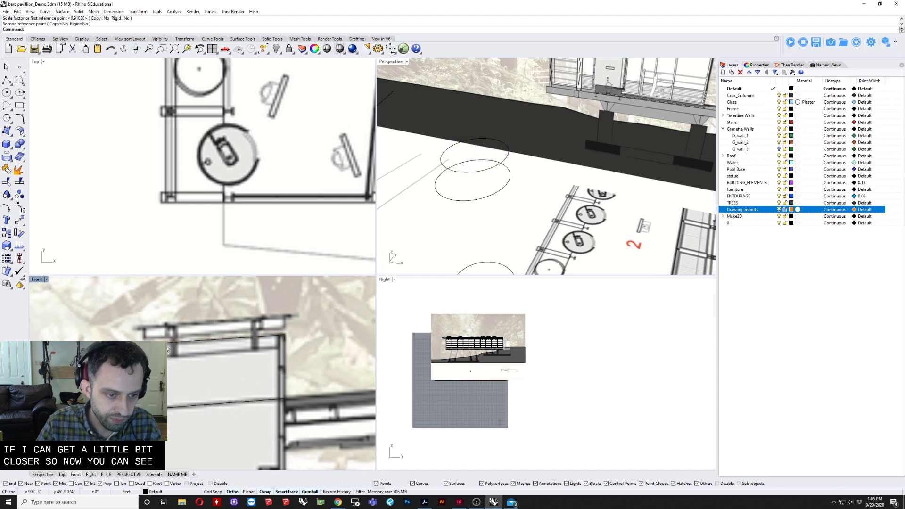
Loft the top, middle and base circles with straight sections, without simplifying, to form the round enclosure's surface.
left_click(171, 347)
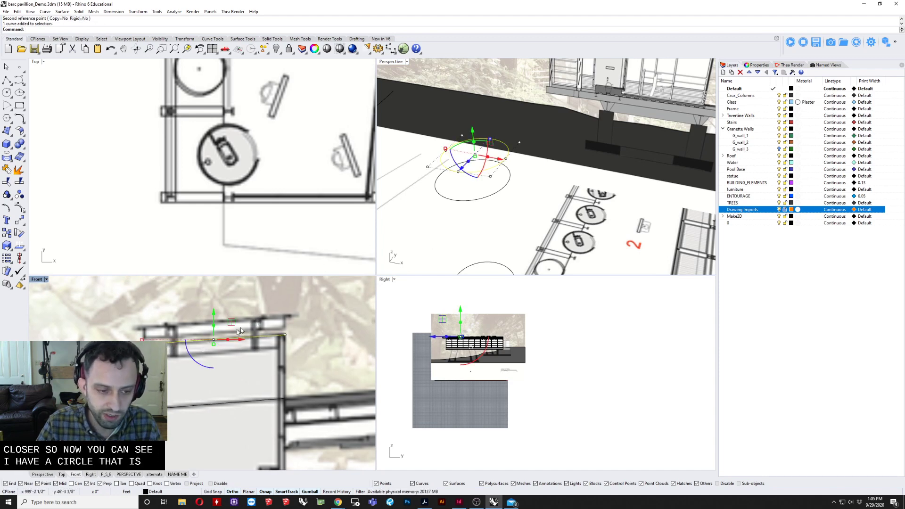
right_click_drag(414, 212, 618, 166)
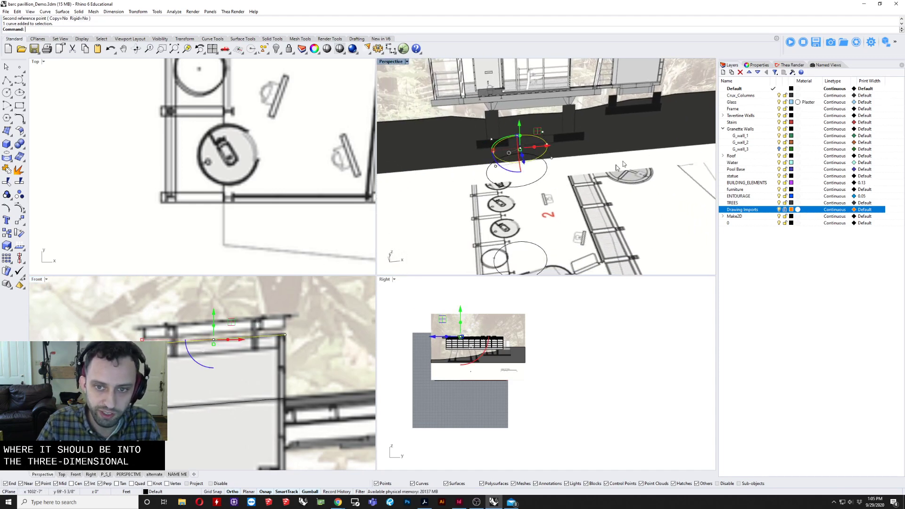
left_click(546, 181, "shift")
left_click(542, 254, "shift")
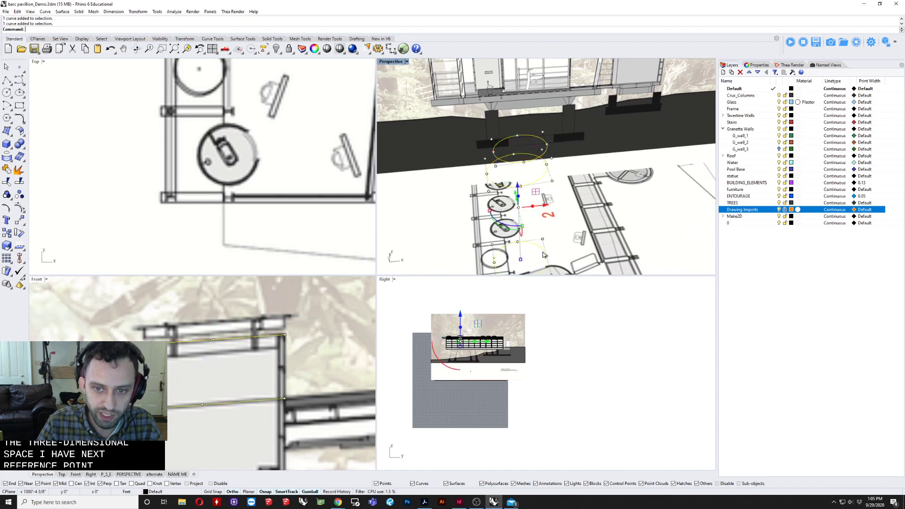
type("Loft")
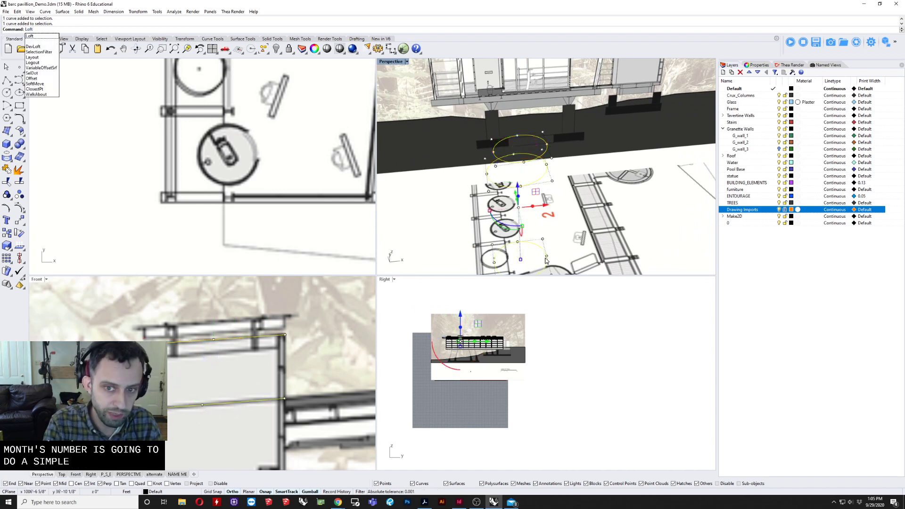
key("Return")
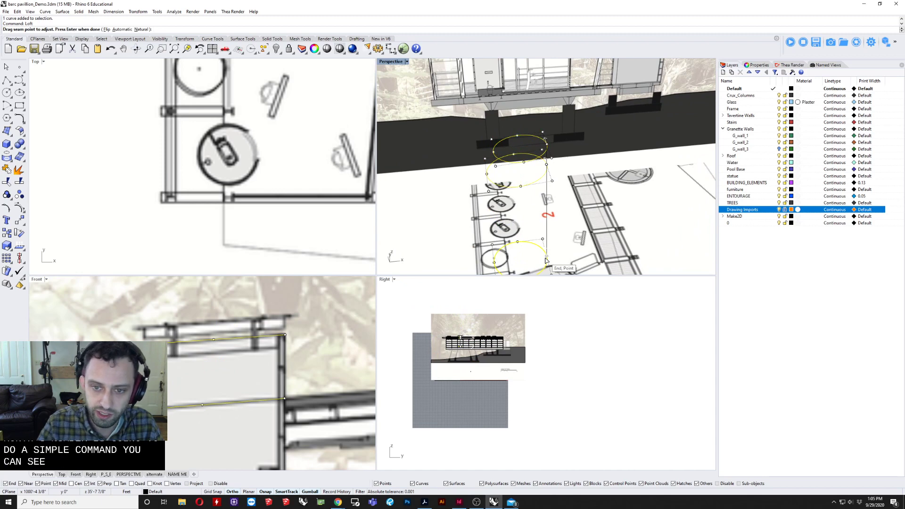
right_click_drag(545, 260, 554, 221)
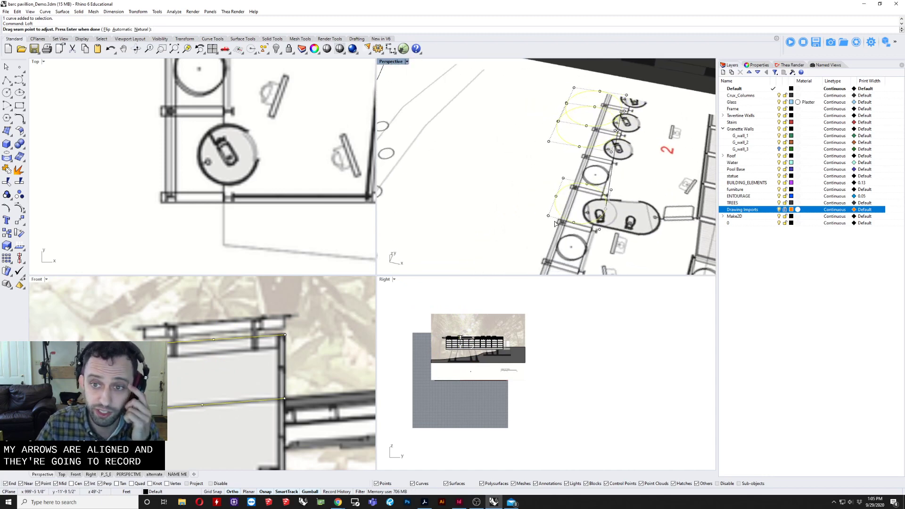
key("Return")
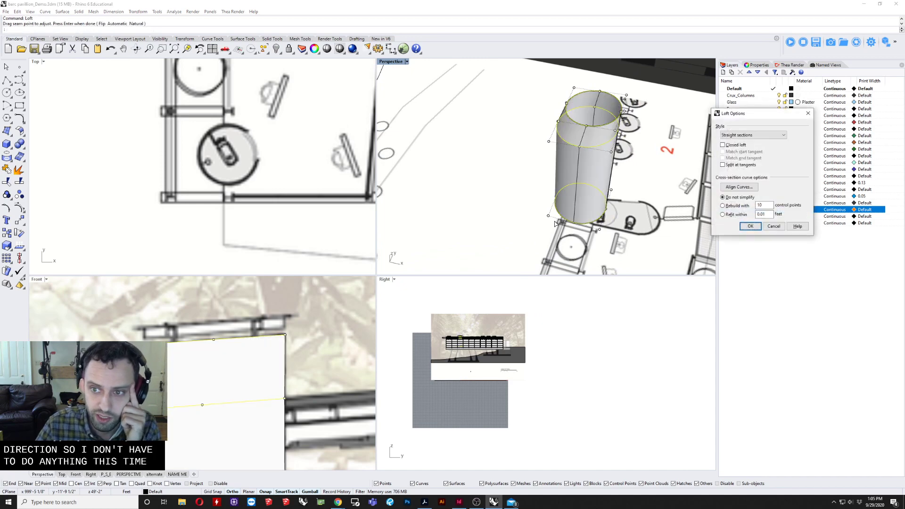
key("Return")
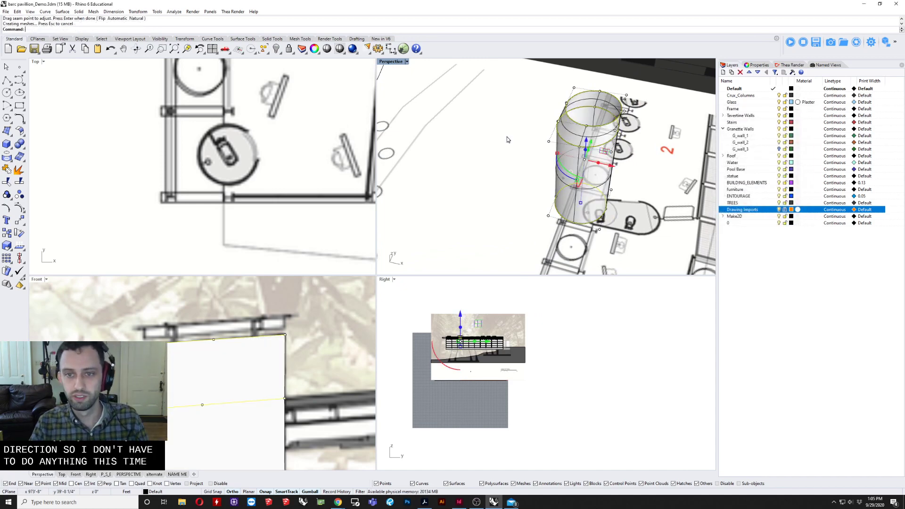
right_click_drag(517, 202, 536, 84)
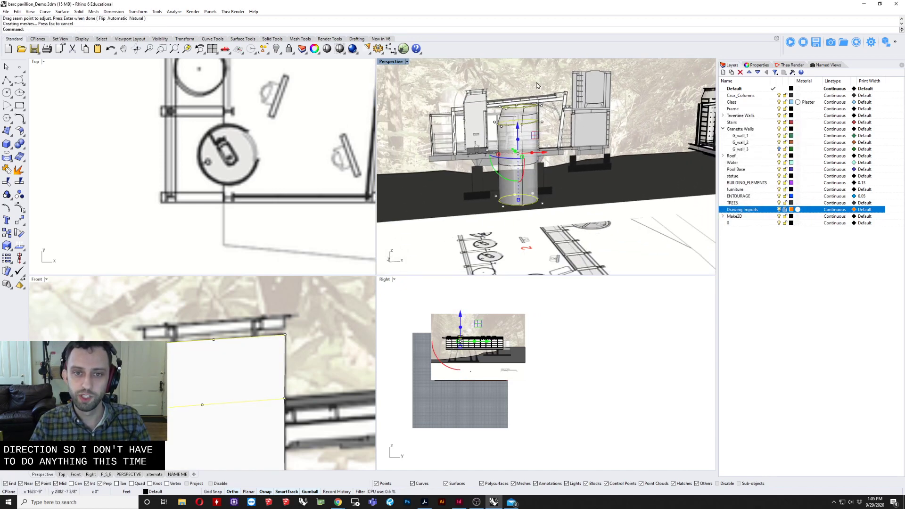
scroll(534, 137, "up", 5)
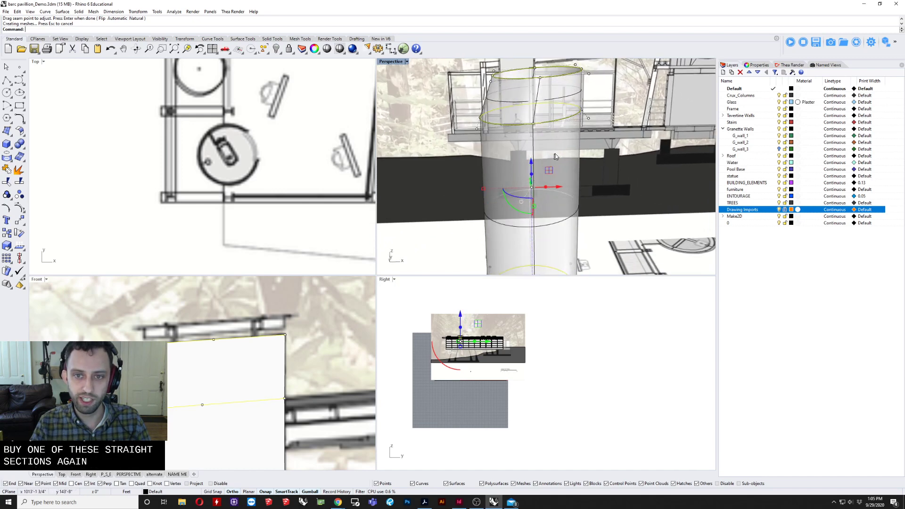
left_click(555, 156)
scroll(555, 157, "down", 5)
right_click_drag(556, 109, 544, 163)
scroll(561, 158, "up", 3)
scroll(557, 141, "down", 3)
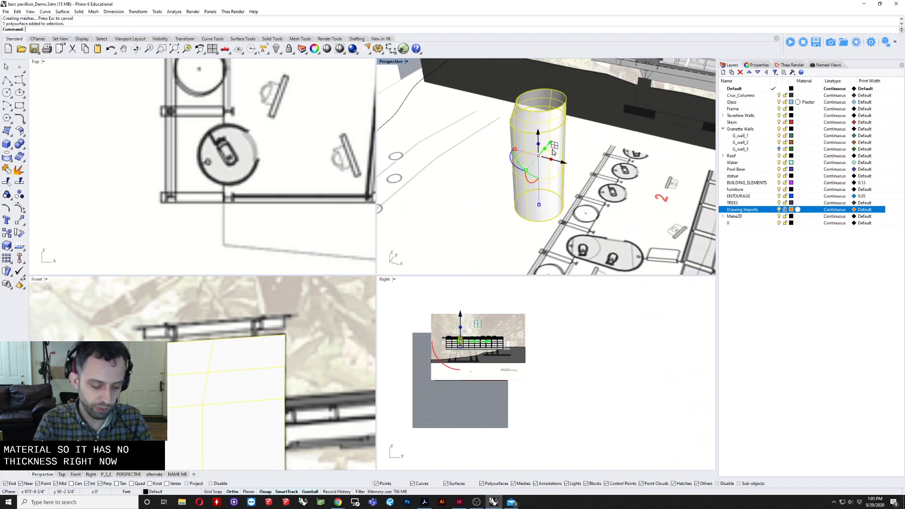
key("Return")
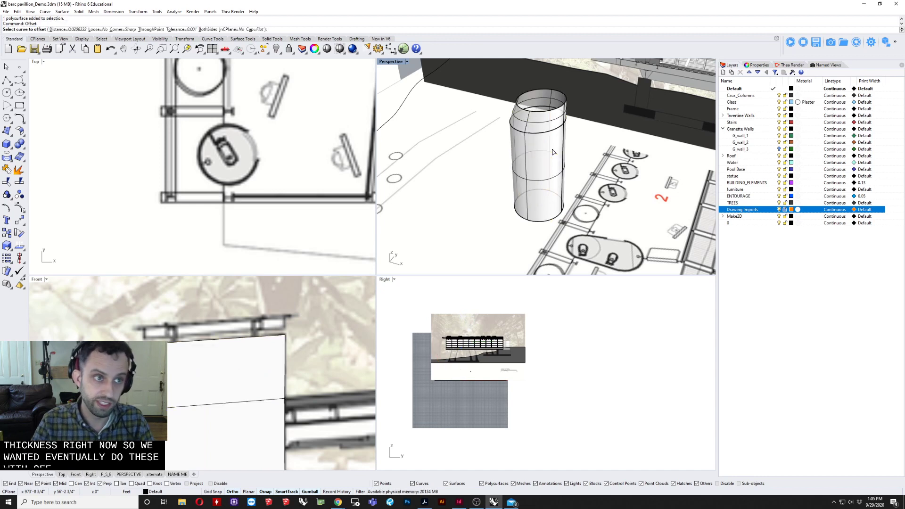
scroll(554, 153, "up", 2)
key("Escape")
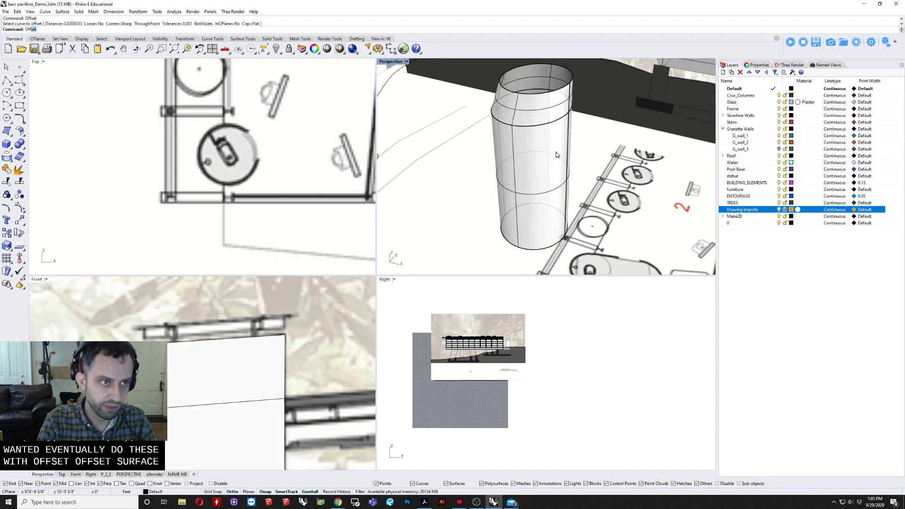
Thicken the lofted enclosure into a solid with OffsetSrf, using a distance of .25" outward.
left_click(558, 147)
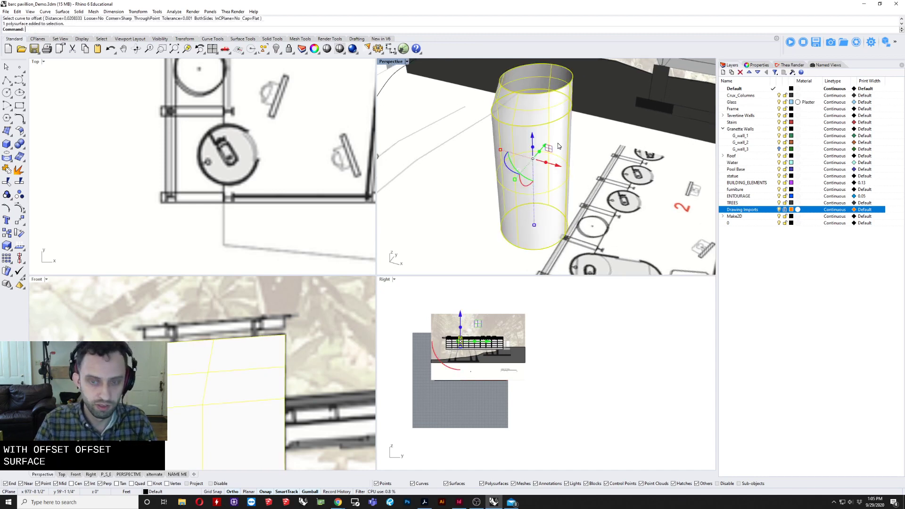
type("etSrf")
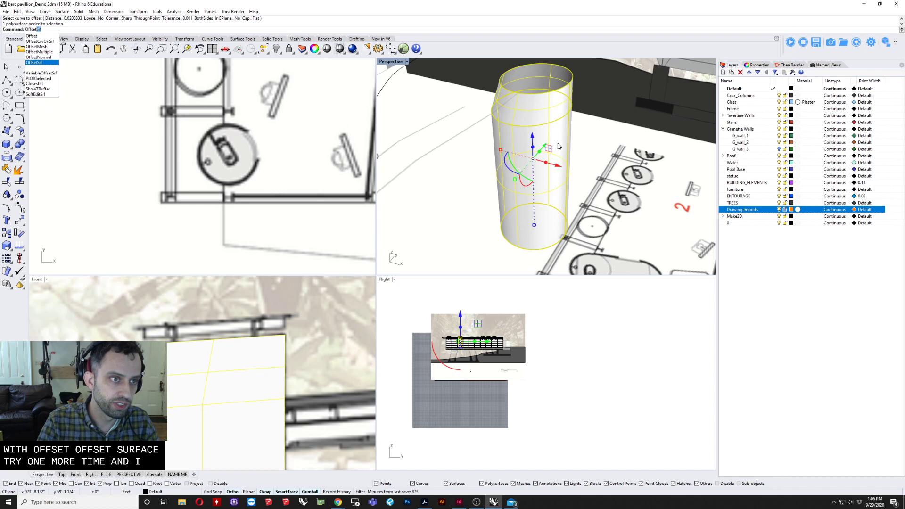
key("Return")
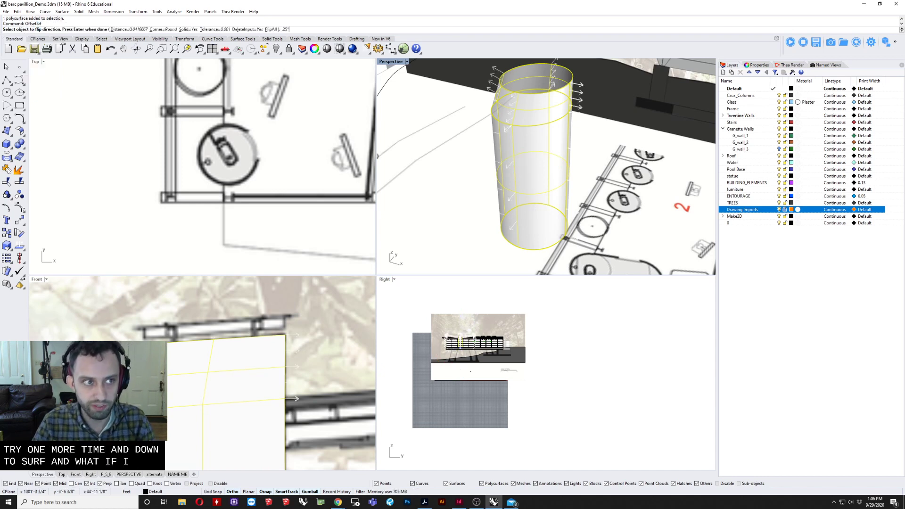
type(".25\"")
key("Return")
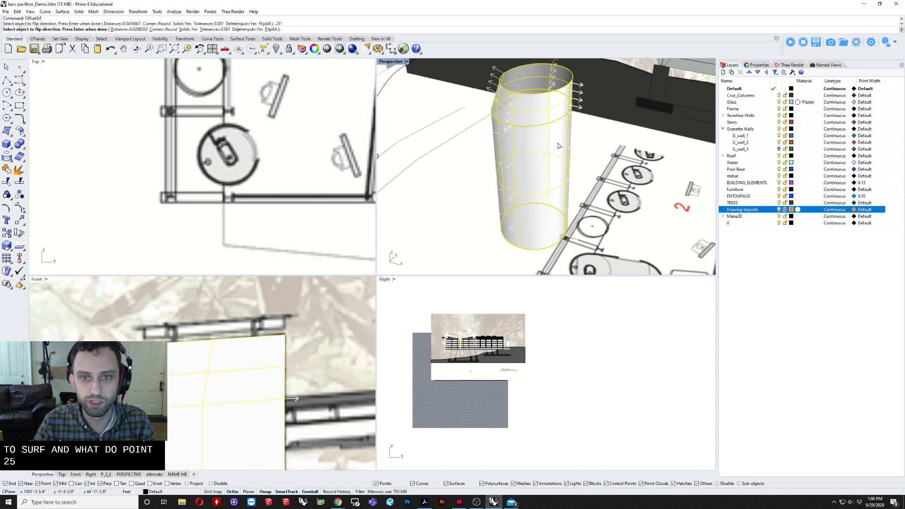
scroll(519, 129, "up", 3)
key("Return")
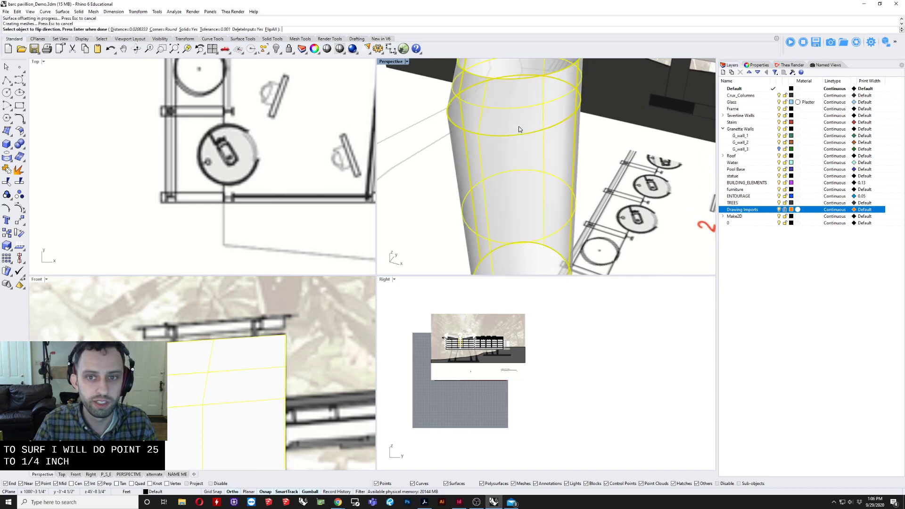
scroll(517, 130, "up", 2)
key("Escape")
scroll(516, 131, "up", 6)
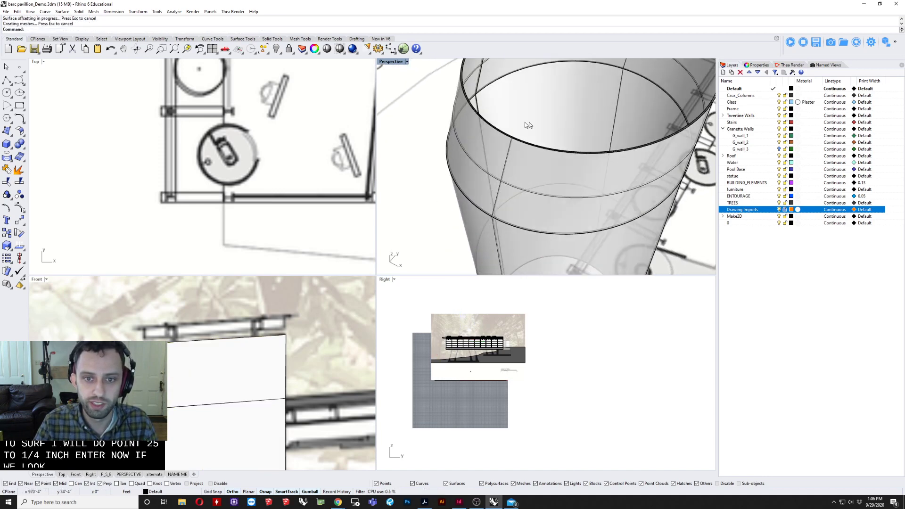
scroll(502, 142, "down", 8)
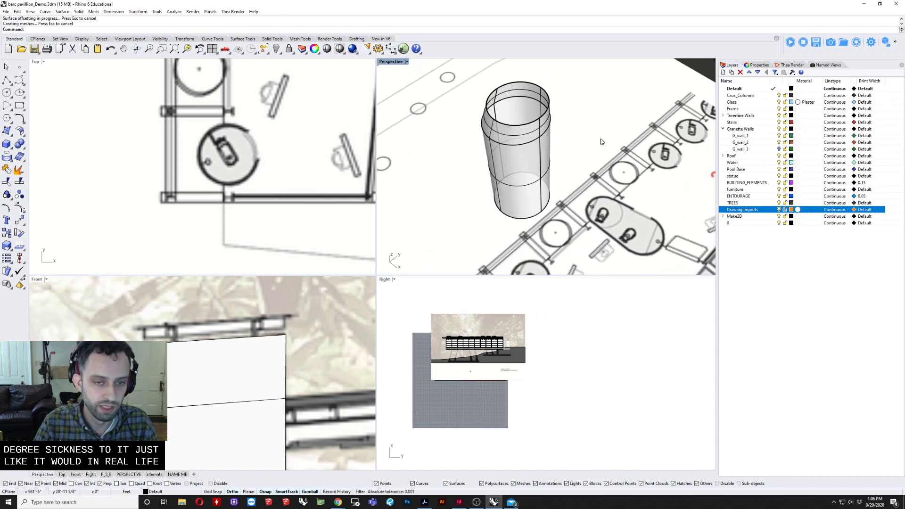
scroll(601, 141, "down", 5)
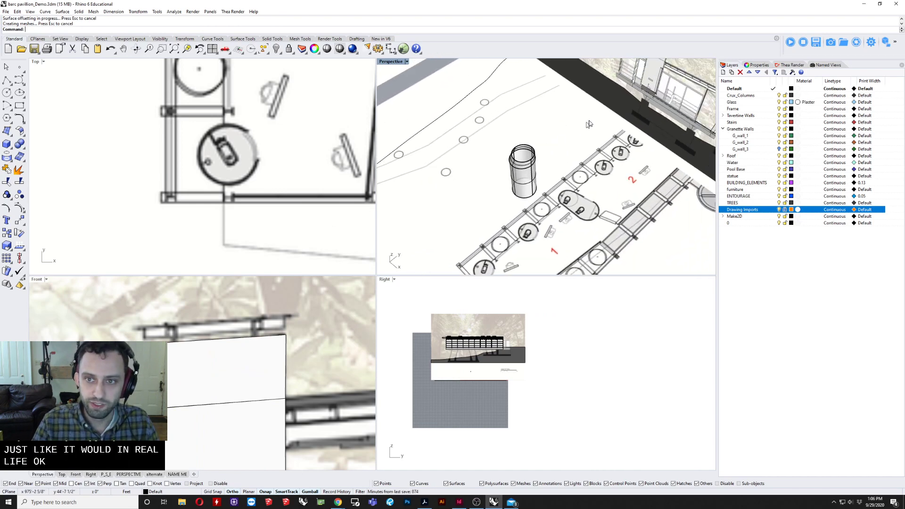
right_click_drag(589, 124, 585, 170)
scroll(206, 329, "down", 2)
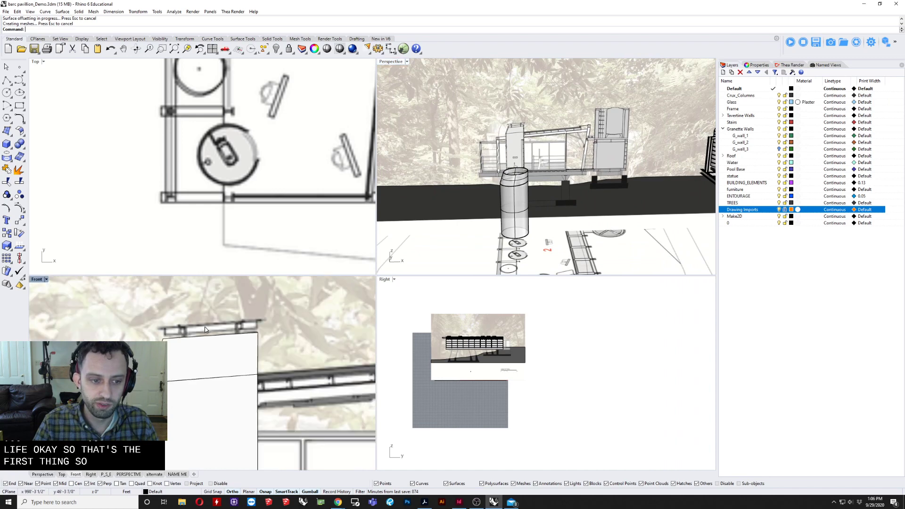
Set the Front view to Wireframe display so the section drawing shows through the enclosure.
scroll(205, 329, "up", 1)
left_click(36, 280)
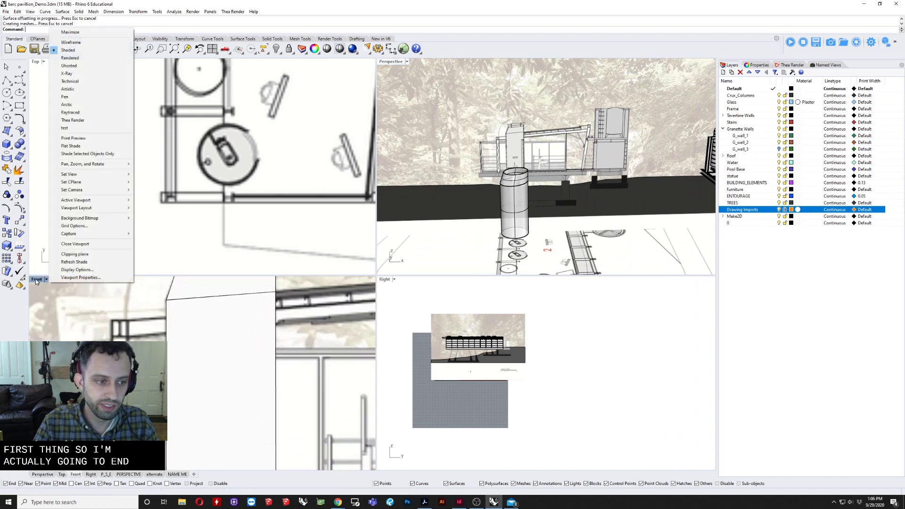
left_click(71, 43)
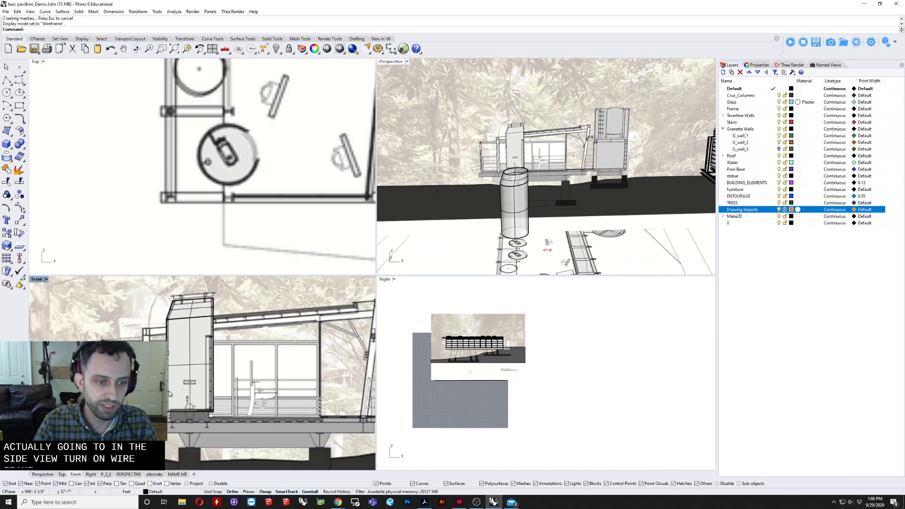
scroll(169, 392, "up", 5)
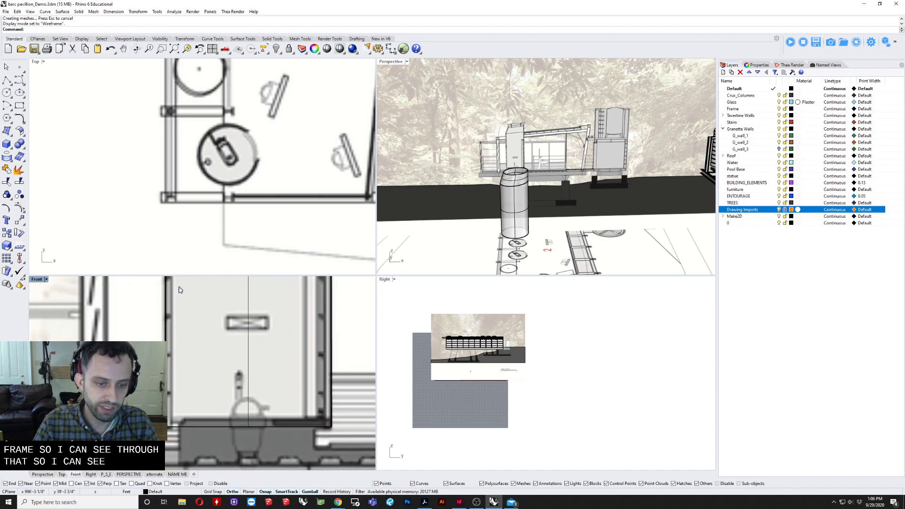
right_click_drag(179, 290, 161, 411)
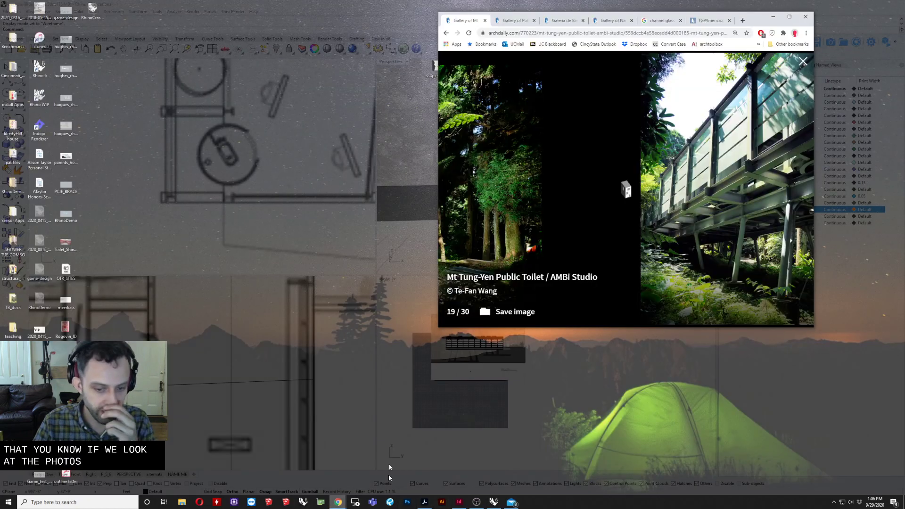
Switch to Chrome and examine the Mt Tung-Yen Public Toilet photos for the ribs inside the round enclosure.
left_click(283, 462)
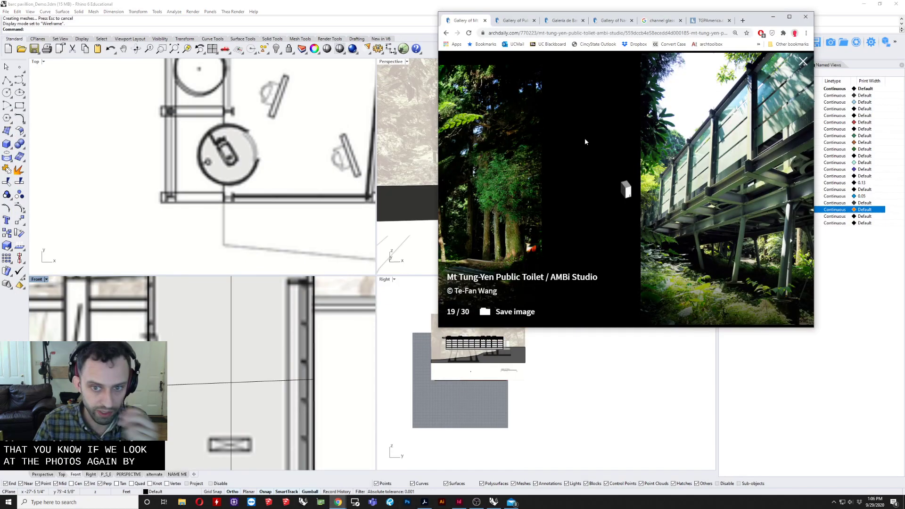
scroll(586, 142, "down", 4)
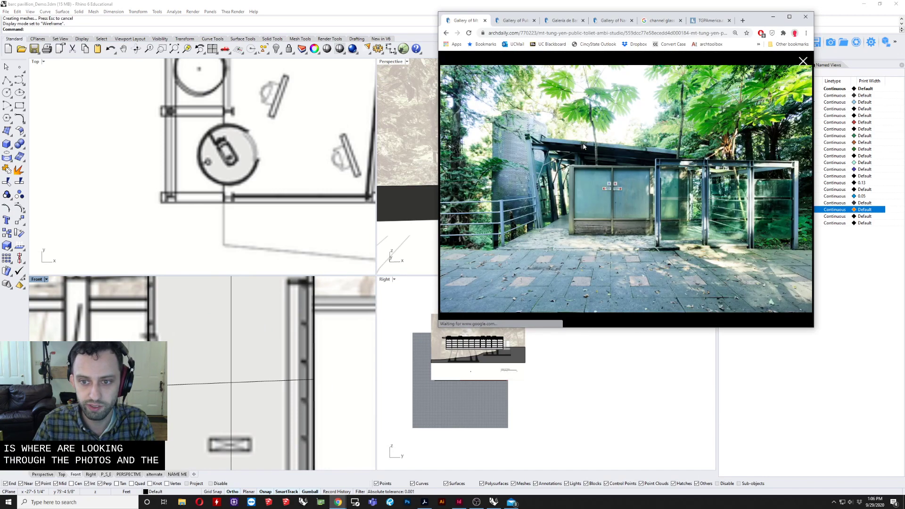
scroll(583, 146, "down", 2)
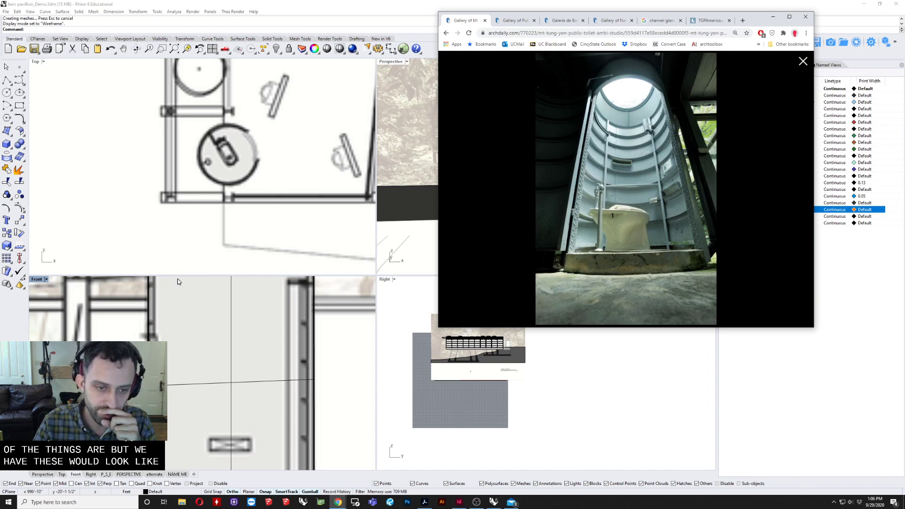
With Project snapping on, trace a closed L-shaped polyline about 1 3/8" wide with a 3/8" leg over the section's rib, against the enclosure's inner face.
mouse_move(188, 409)
right_mouse_down()
mouse_move(204, 344)
mouse_move(200, 360)
right_mouse_up()
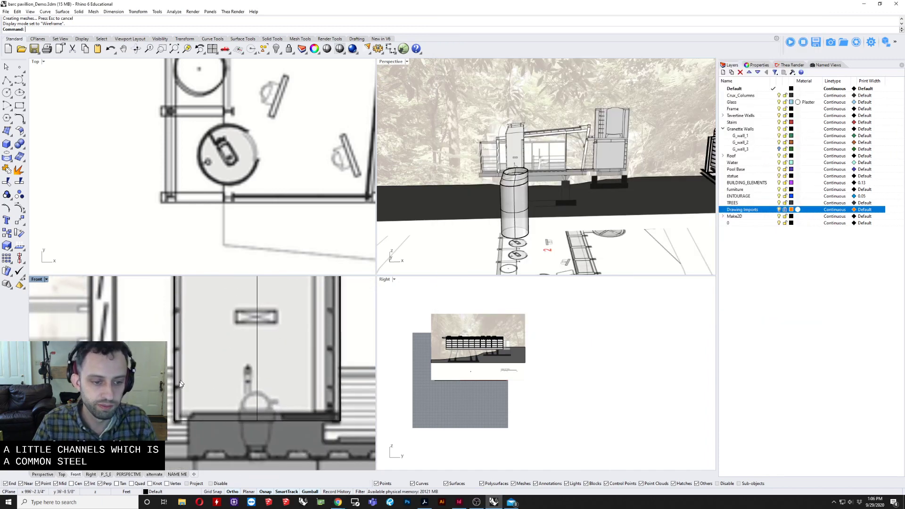
scroll(180, 384, "up", 5)
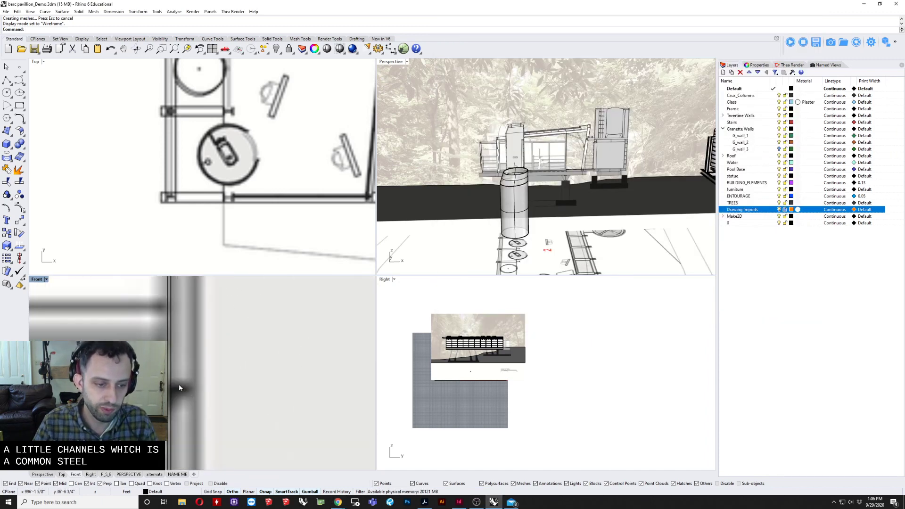
left_click(7, 81)
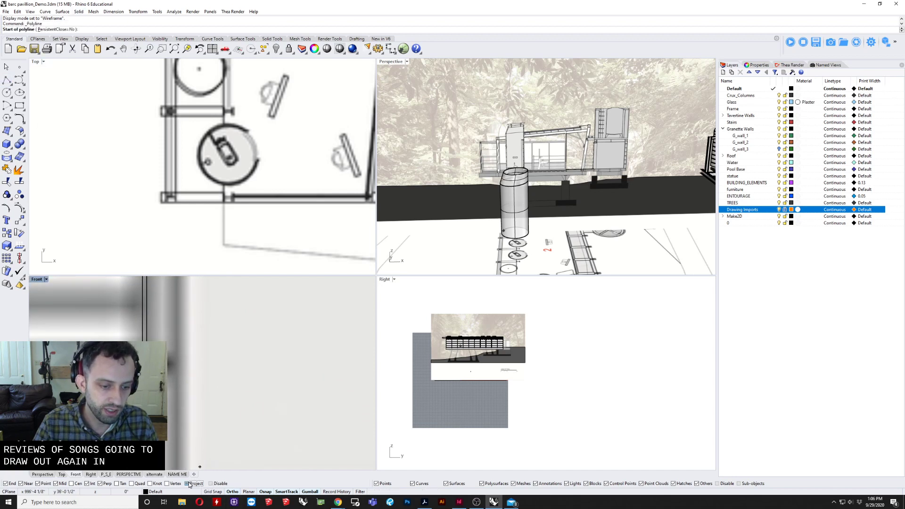
right_click_drag(165, 390, 224, 329)
scroll(221, 314, "up", 5)
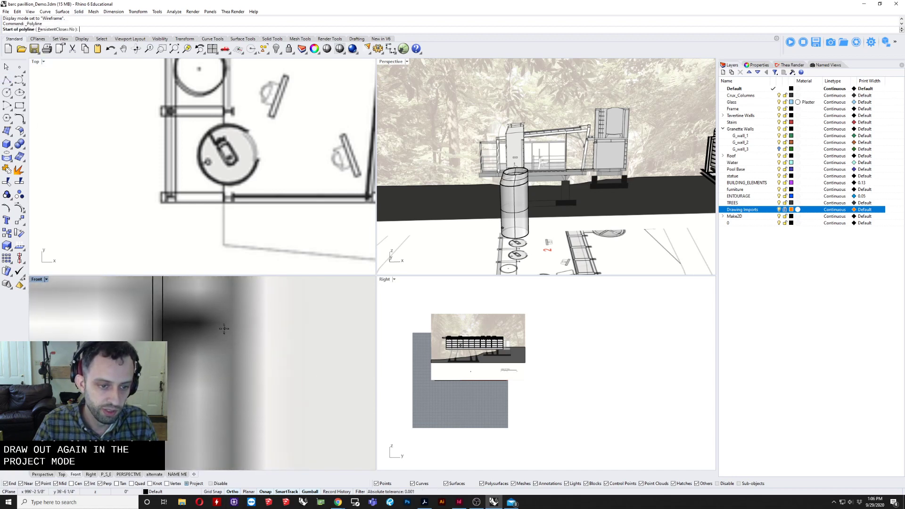
left_click(218, 311)
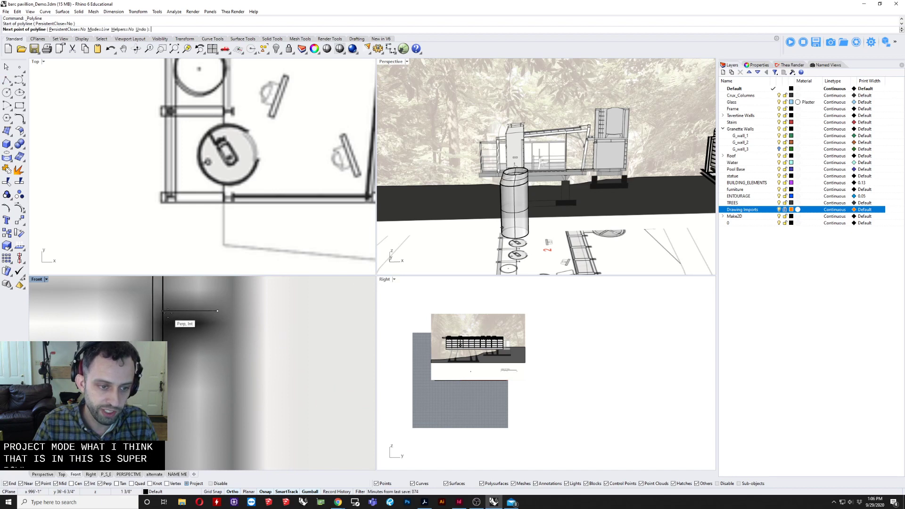
left_click(163, 363)
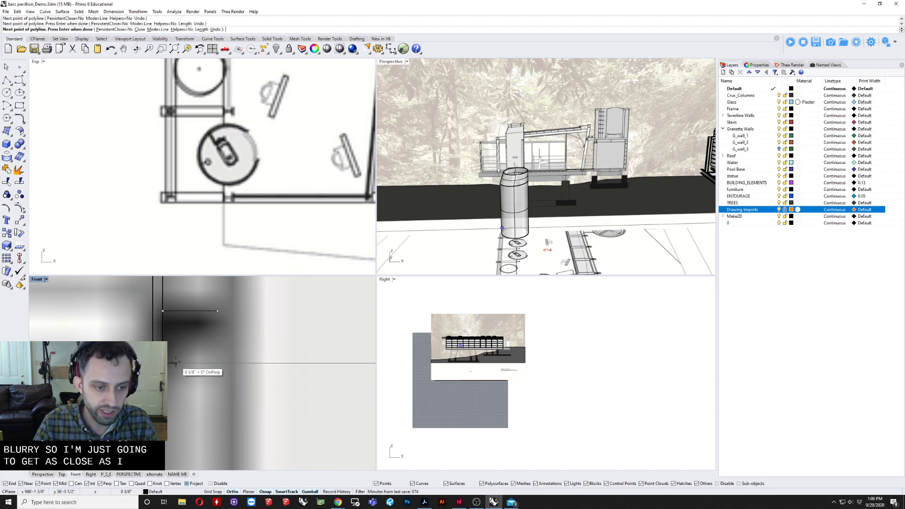
left_click(176, 363)
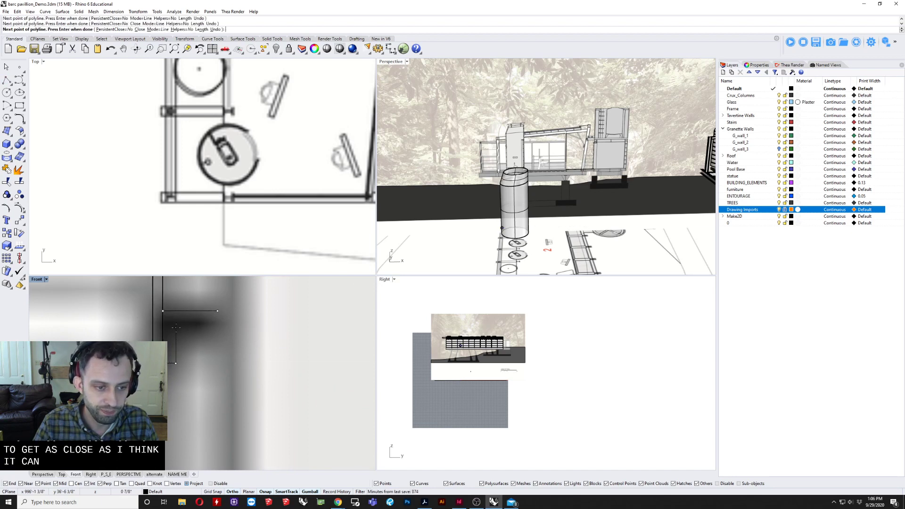
left_click(217, 328)
left_click(217, 312)
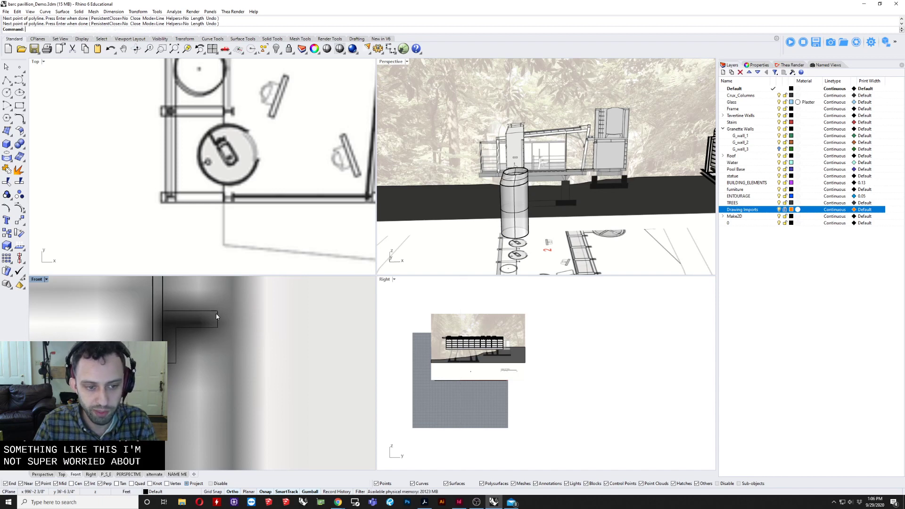
Select the L-shaped profile for Revolve and turn on the Center object snap for picking its axis.
left_click(217, 315)
scroll(464, 200, "down", 2)
scroll(234, 334, "down", 13)
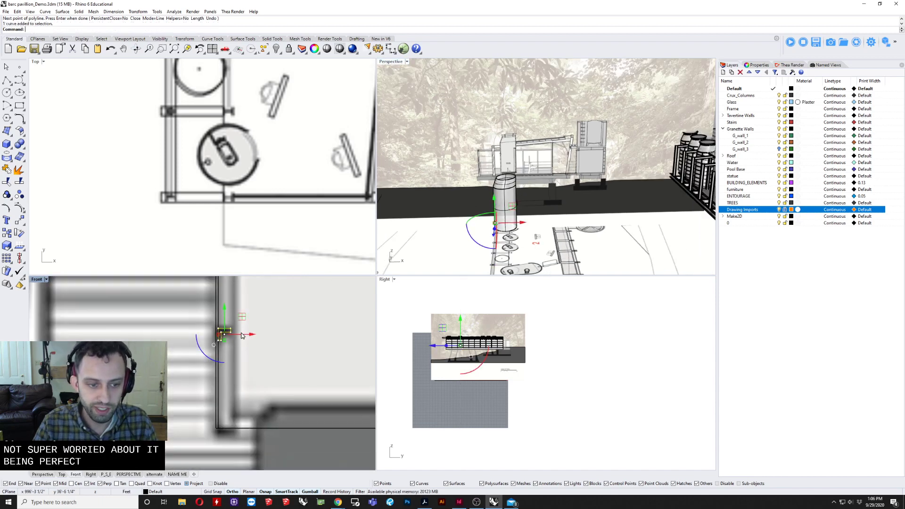
right_click_drag(267, 351, 240, 360)
scroll(504, 211, "up", 9)
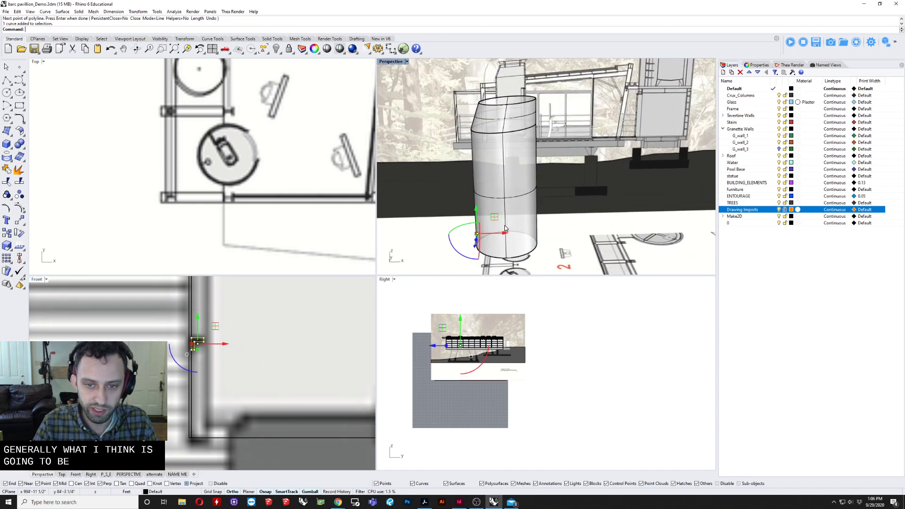
right_click_drag(505, 211, 507, 230)
scroll(507, 231, "up", 4)
scroll(218, 344, "up", 2)
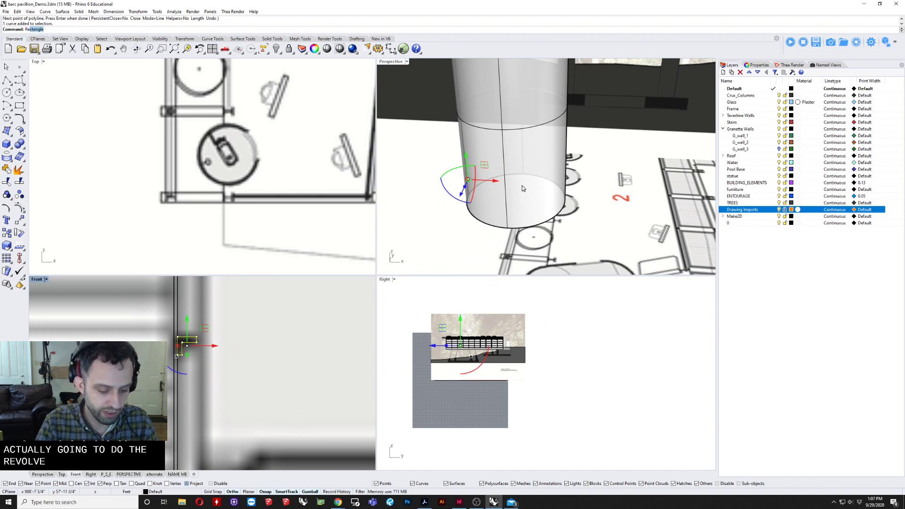
type("vold")
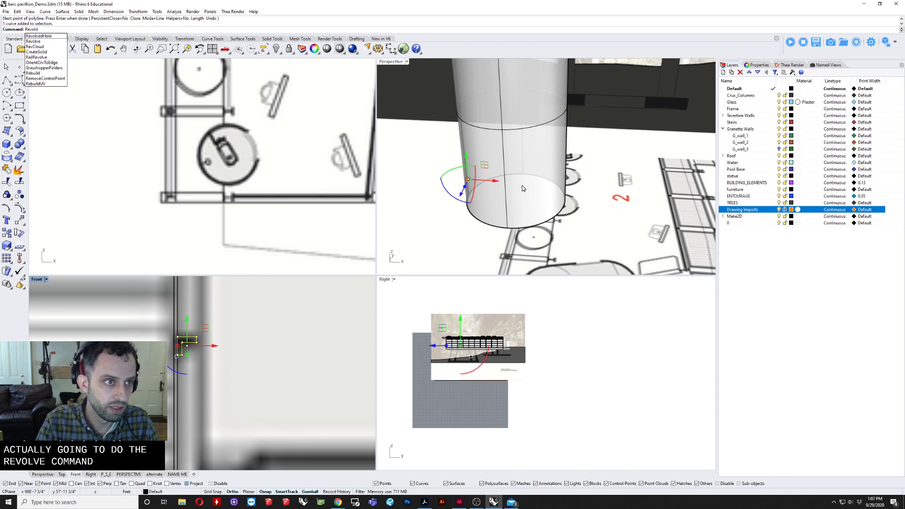
type("e")
key("Return")
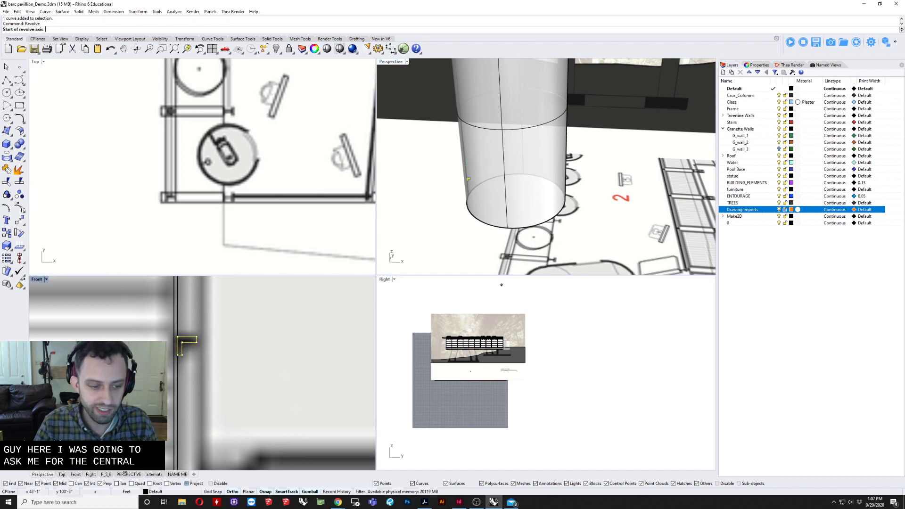
left_click(72, 483)
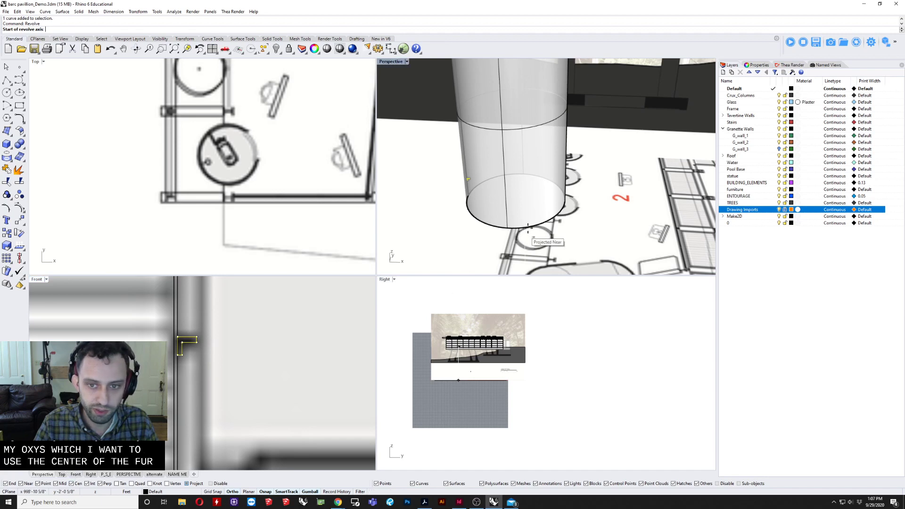
Try to revolve the L-shaped profile a full 360° about an axis from the base circle's projected centre, and undo it.
left_click(538, 221)
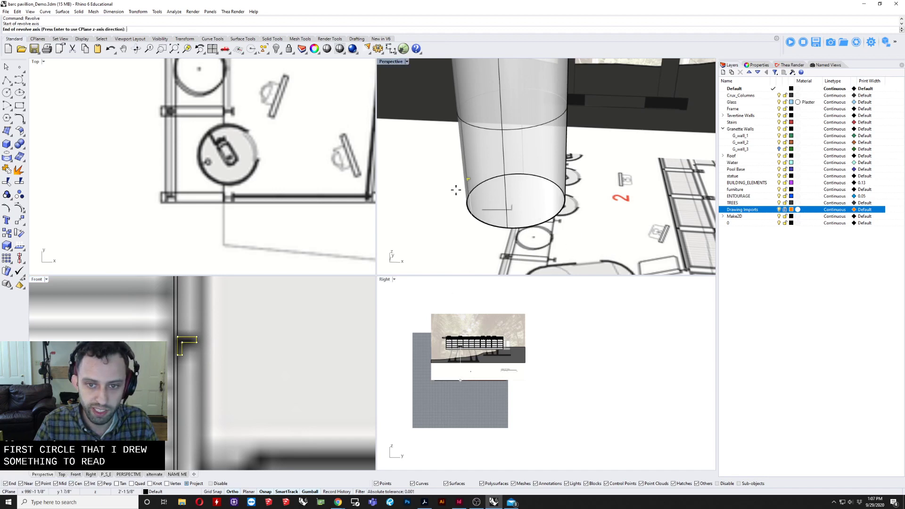
left_click(445, 215)
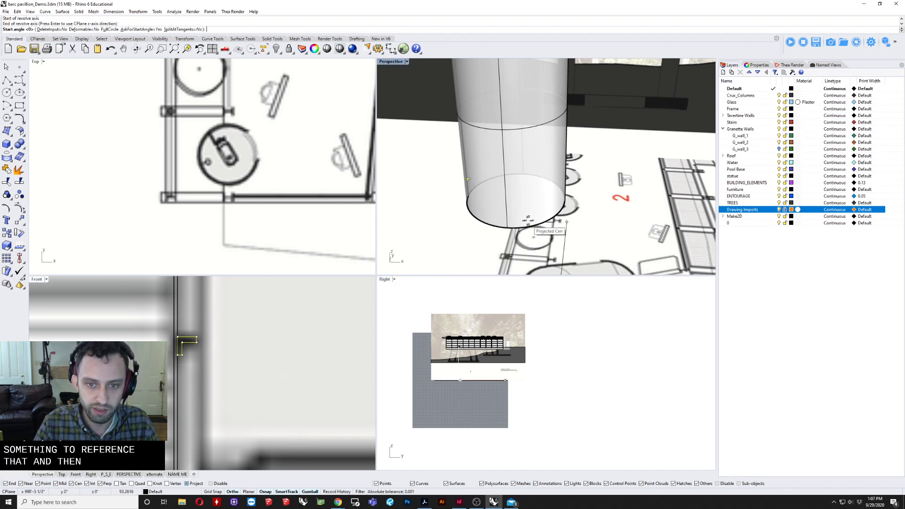
scroll(592, 227, "down", 5)
right_click_drag(591, 226, 568, 199, "shift")
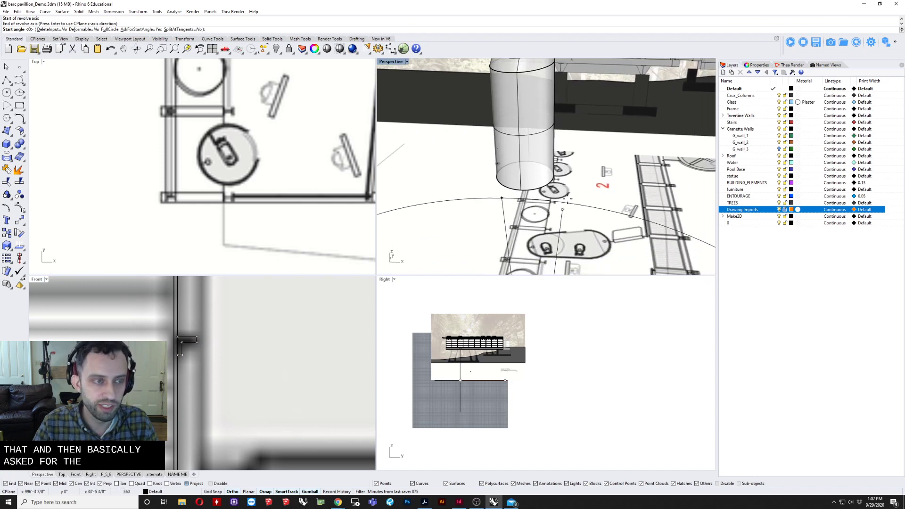
key("Return")
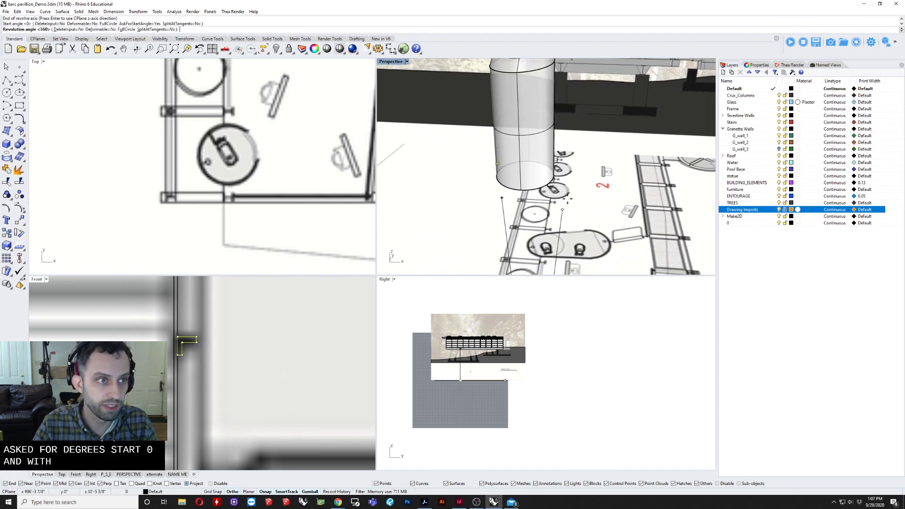
key("Return")
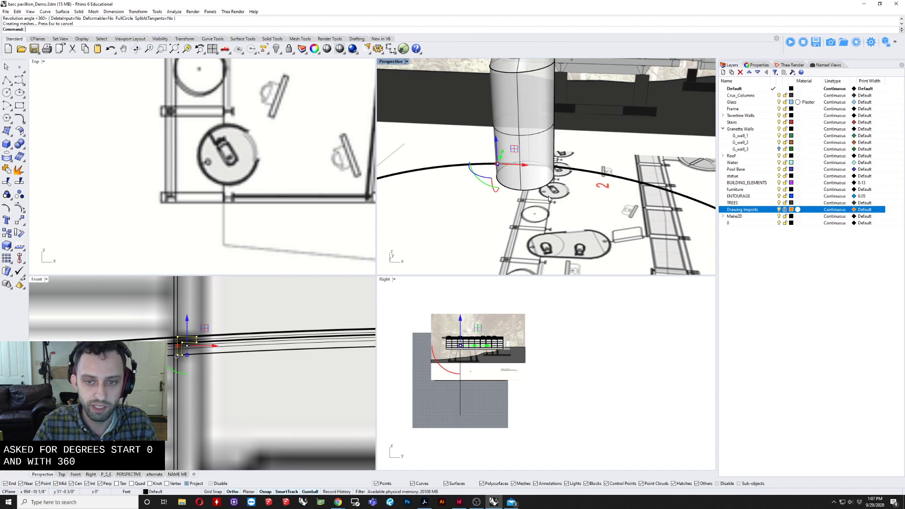
right_click_drag(568, 199, 551, 147)
right_click_drag(450, 157, 518, 179)
key("ctrl+z")
Revolve the L-shaped profile a full 360° about a vertical axis through the enclosure base circle's centre, with Project snapping off.
scroll(541, 191, "up", 5)
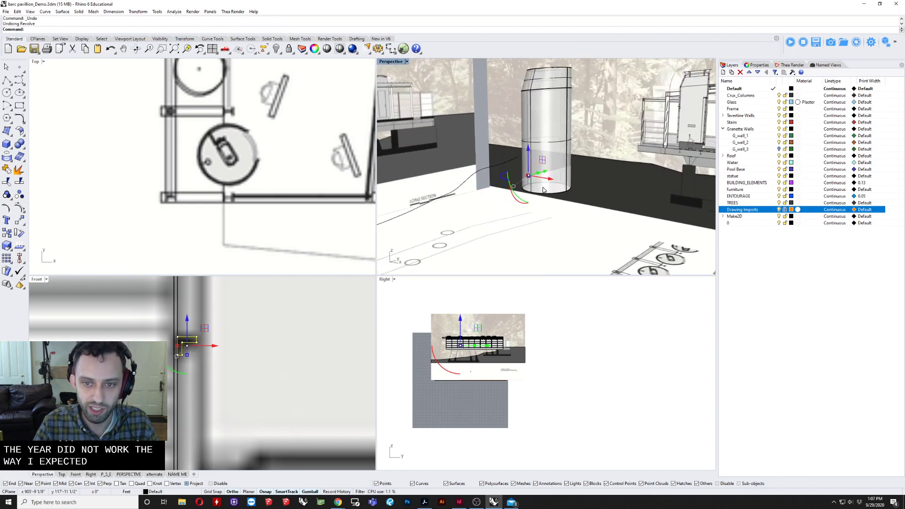
right_click(541, 187)
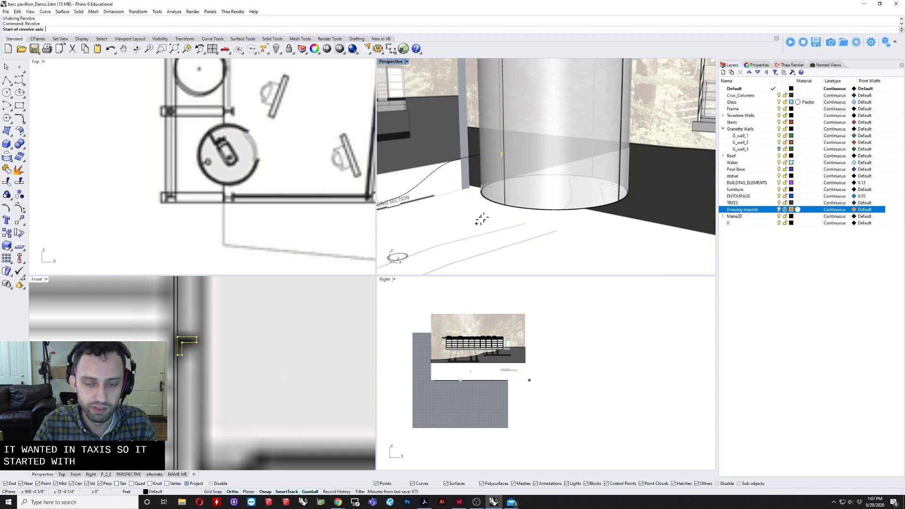
right_click_drag(481, 216, 597, 161)
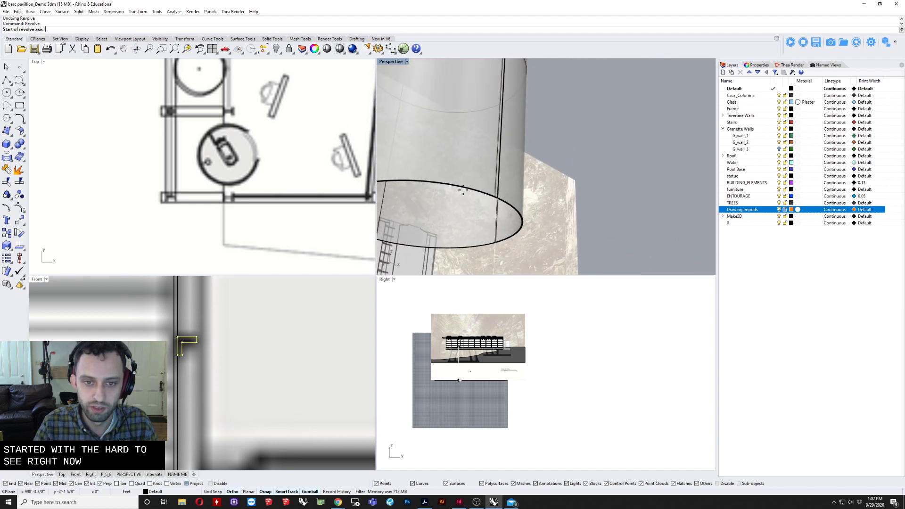
left_click(194, 485)
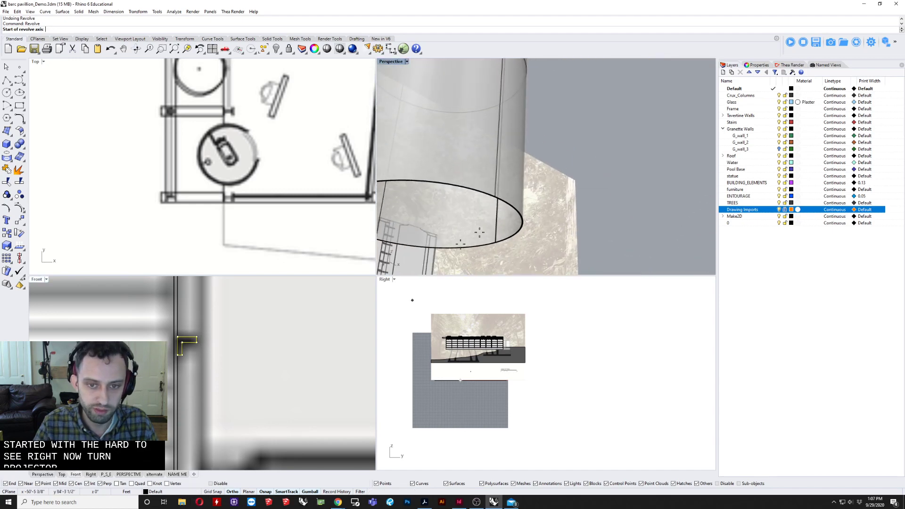
left_click(471, 193)
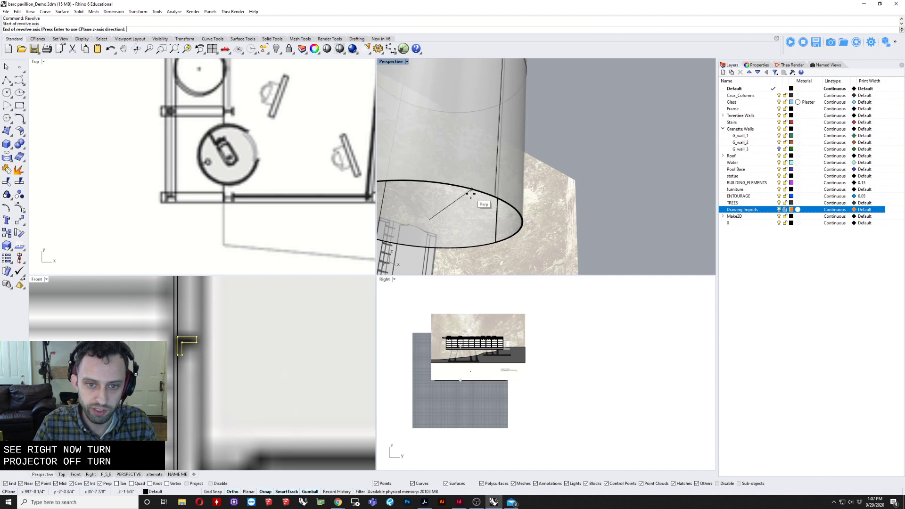
scroll(436, 194, "down", 1)
scroll(436, 194, "down", 1)
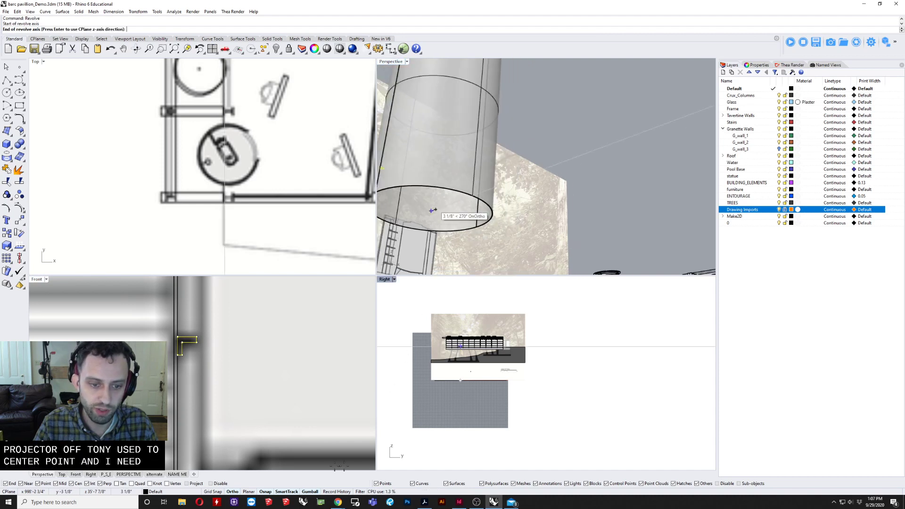
scroll(212, 370, "down", 3)
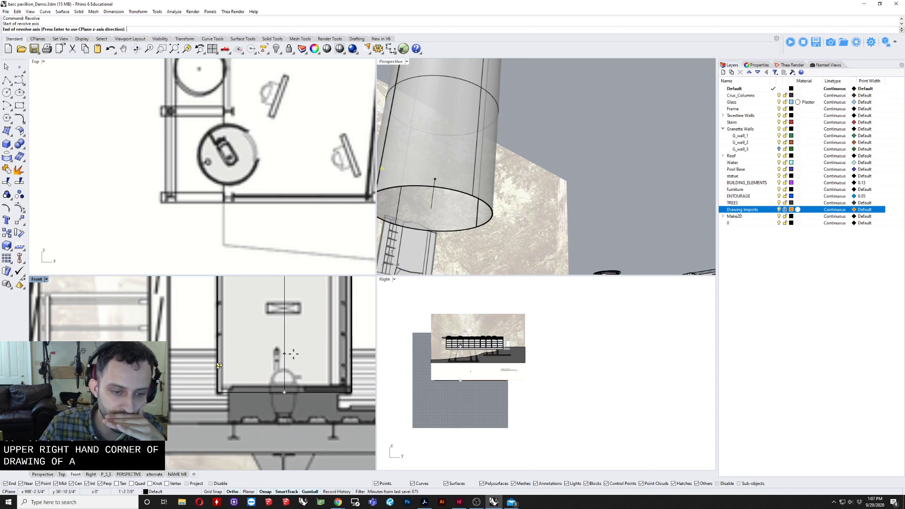
left_click(293, 353)
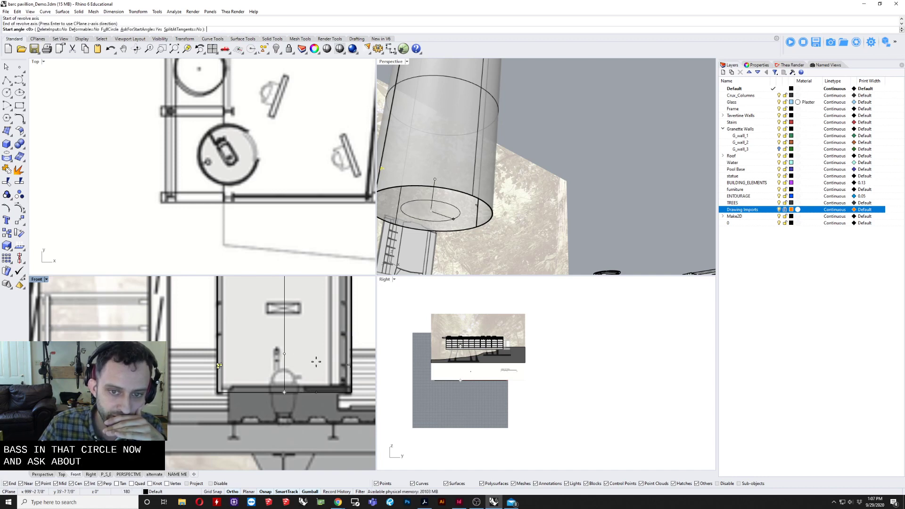
left_click(316, 362)
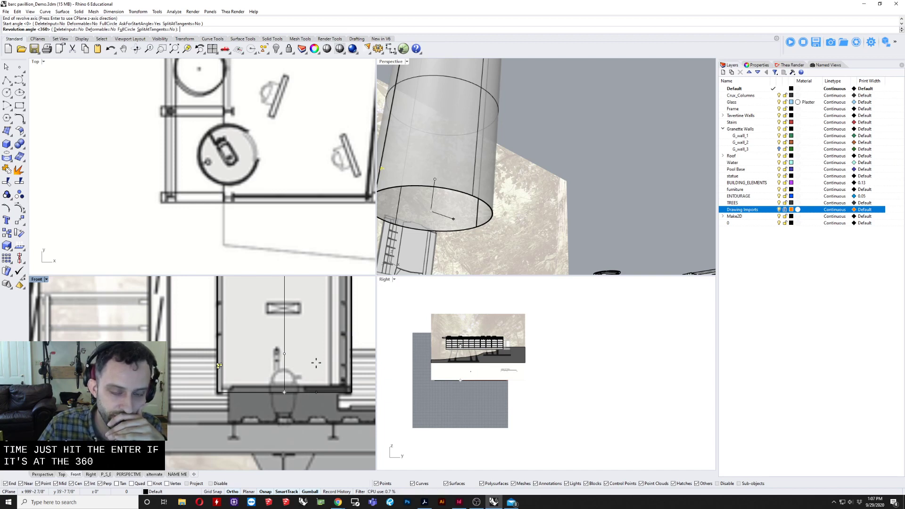
key("Return")
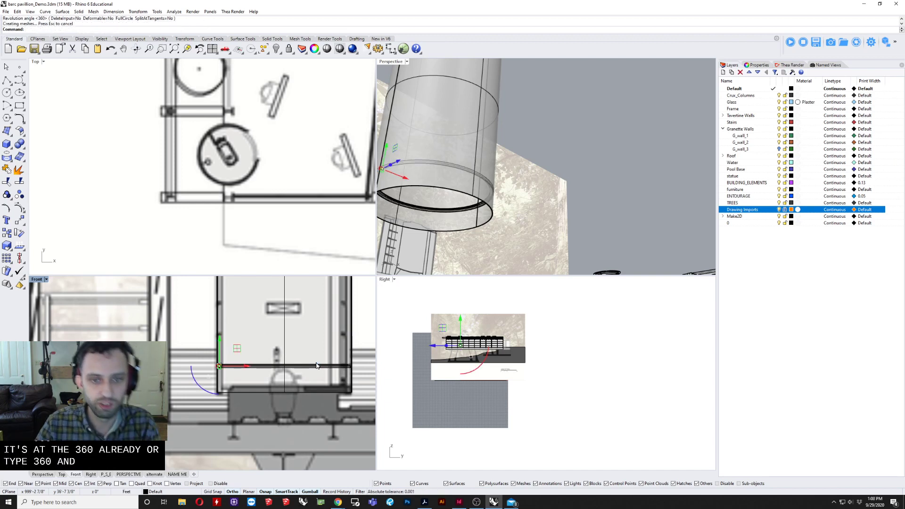
With Project snapping on, linearly array the rib ring upward as 10 items, spaced about 11 7/8" to match the section's next rib.
left_click(491, 178)
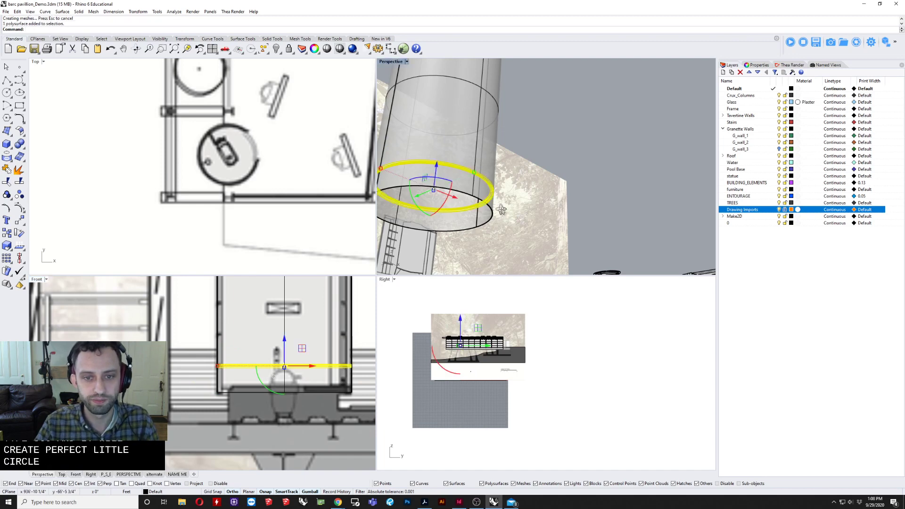
right_click_drag(491, 188, 493, 236)
scroll(236, 343, "up", 4)
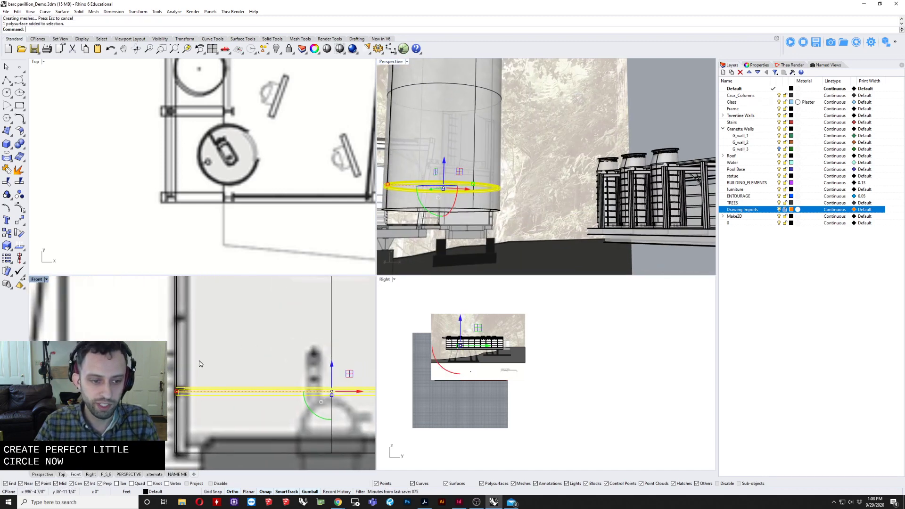
type("ayLinear")
key("Return")
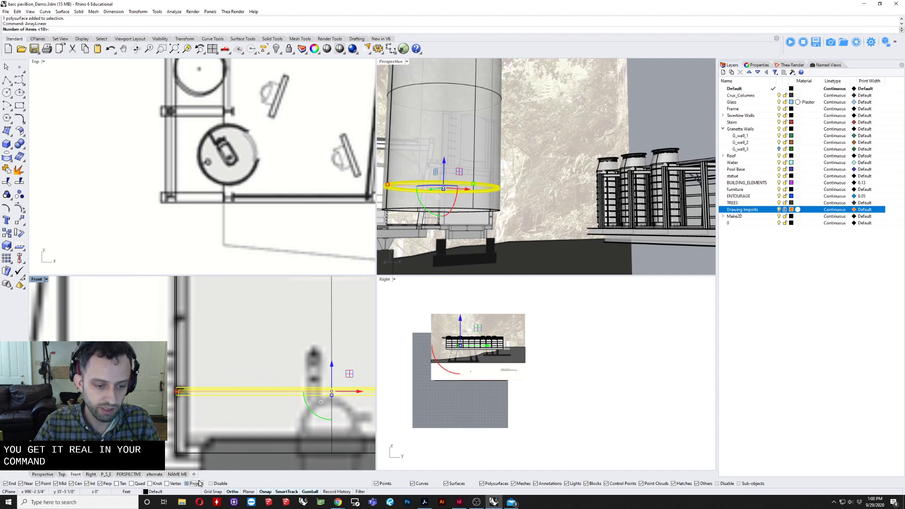
key("Return")
left_click(175, 392)
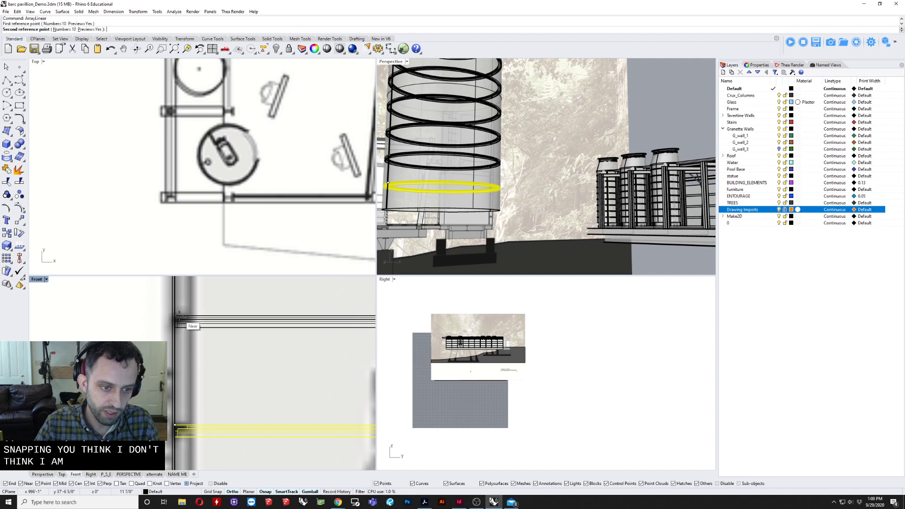
left_click(179, 331)
scroll(181, 356, "down", 10)
key("Escape")
right_click_drag(472, 203, 494, 258)
scroll(493, 258, "down", 6)
right_click_drag(512, 198, 473, 174)
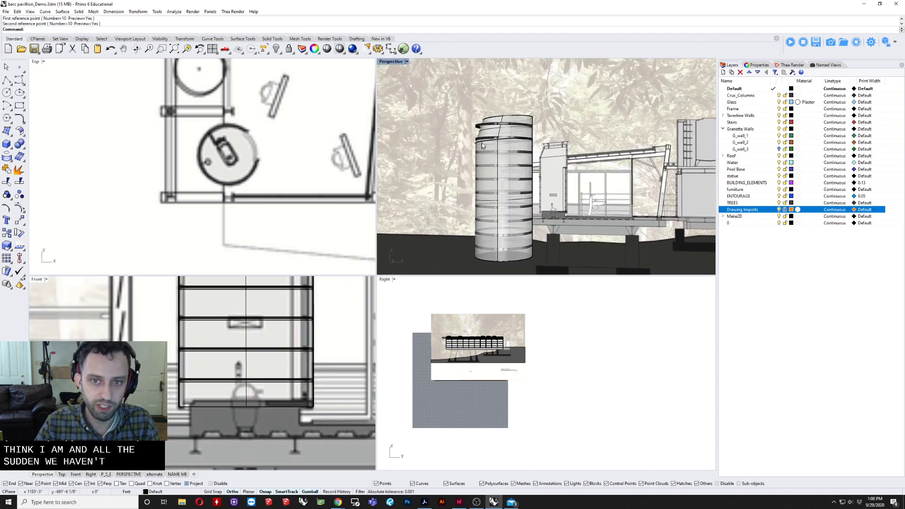
Delete the two uppermost rib rings at the enclosure's tapered top.
scroll(481, 142, "up", 9)
left_click(480, 141)
left_click(468, 113, "shift")
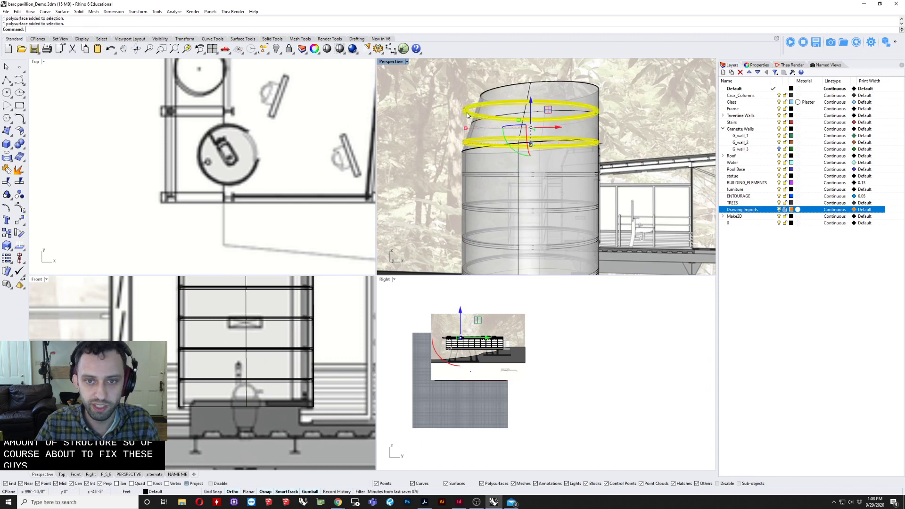
scroll(467, 115, "down", 3)
key("Delete")
mouse_move(467, 114)
right_mouse_down()
mouse_move(491, 140)
mouse_move(488, 178)
mouse_move(287, 123)
right_mouse_up()
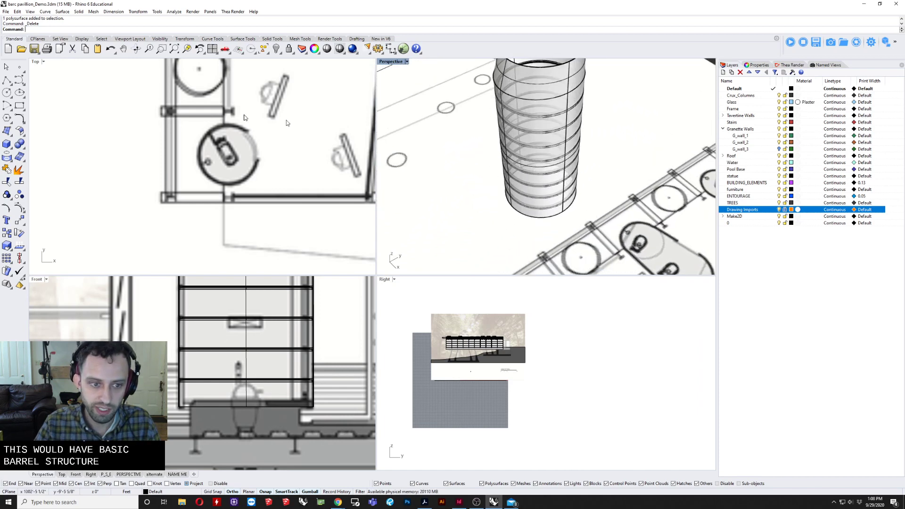
Start a three-point box and set its base over the door opening in plan, spanning the enclosure wall between the two door jambs.
left_click(11, 148)
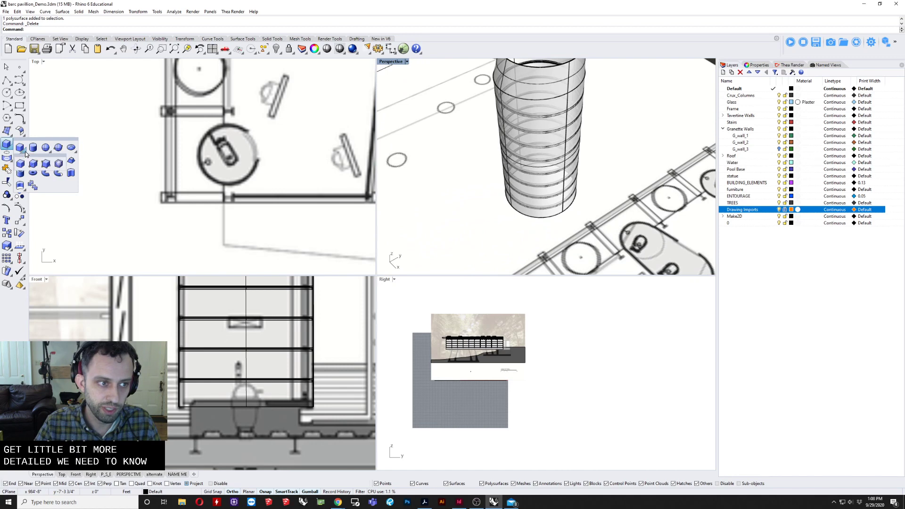
left_click(46, 164)
scroll(211, 165, "down", 8)
right_click_drag(221, 119, 236, 174)
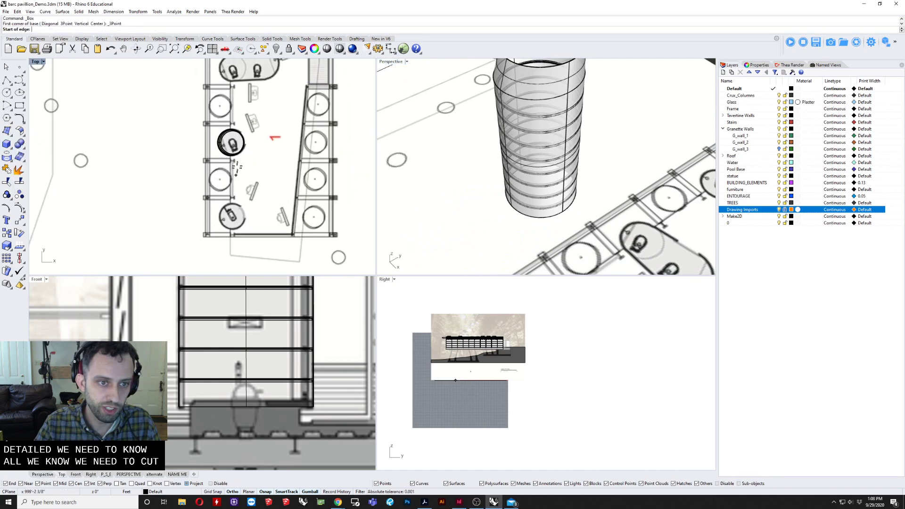
scroll(233, 146, "up", 10)
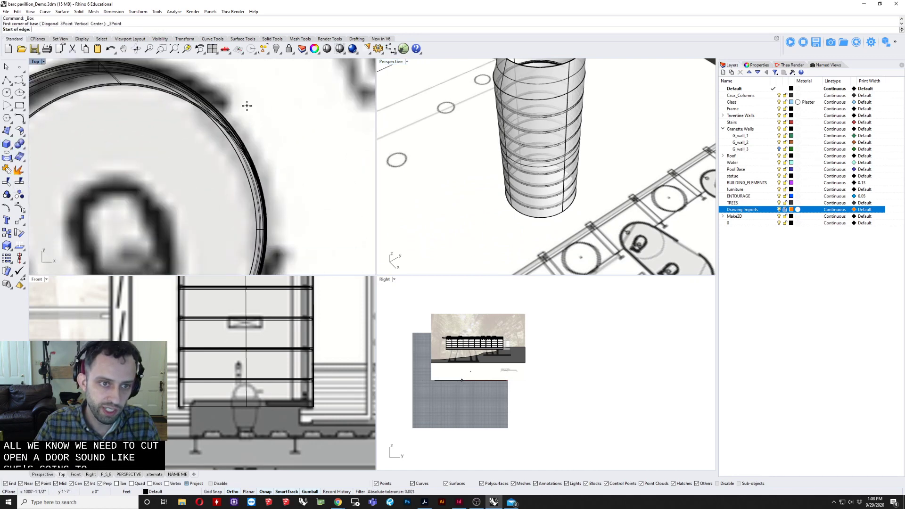
left_click(212, 124)
scroll(180, 126, "down", 3)
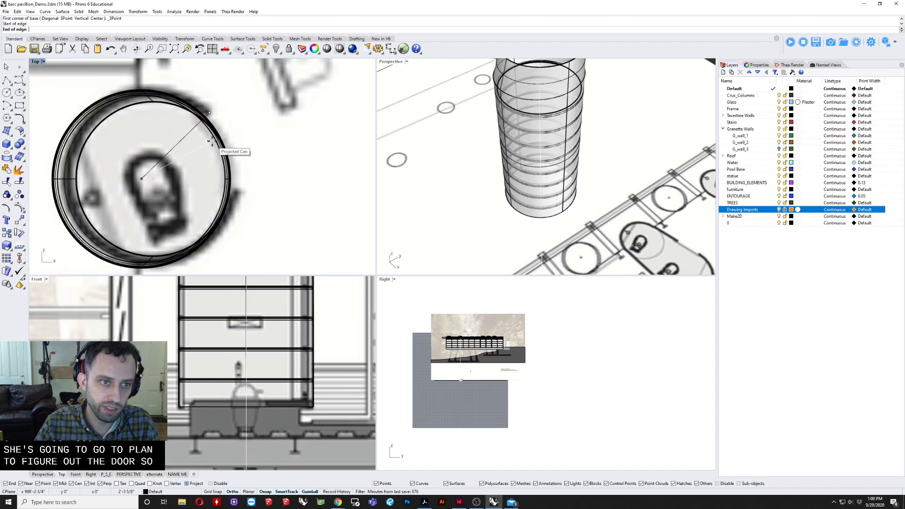
left_click(180, 126)
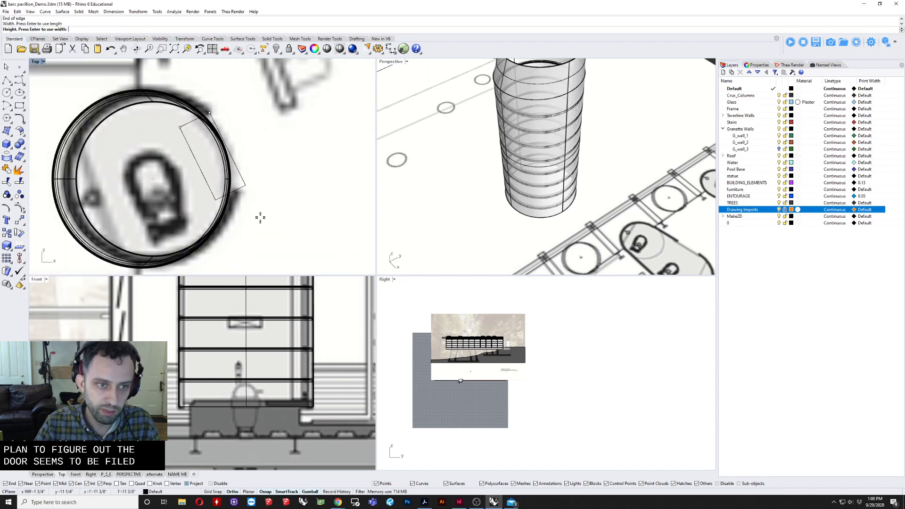
Raise the door box up through the enclosure to the door's head height in the section, just below the tapered top.
scroll(599, 210, "down", 5)
right_click_drag(617, 200, 611, 162)
scroll(297, 330, "down", 4)
right_click_drag(313, 333, 275, 400)
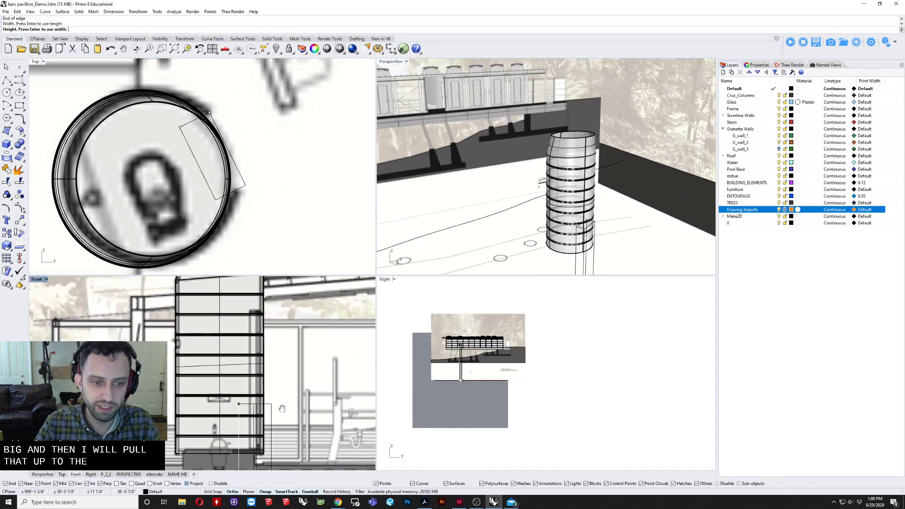
scroll(280, 387, "up", 2)
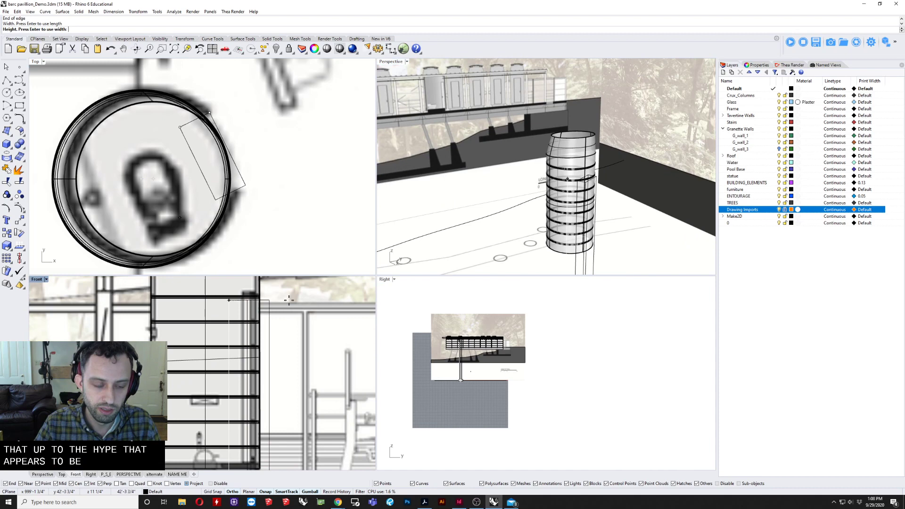
scroll(288, 300, "up", 3)
left_click(228, 298)
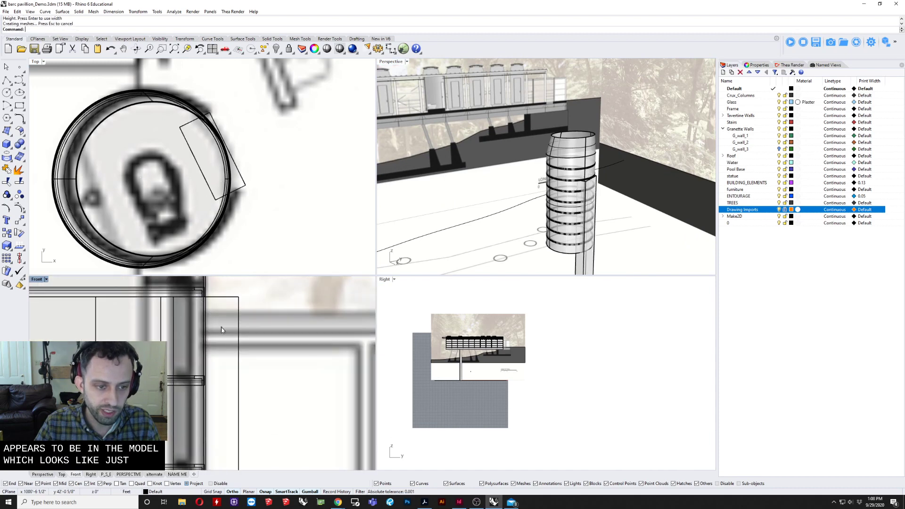
left_click(239, 329)
scroll(227, 328, "down", 3)
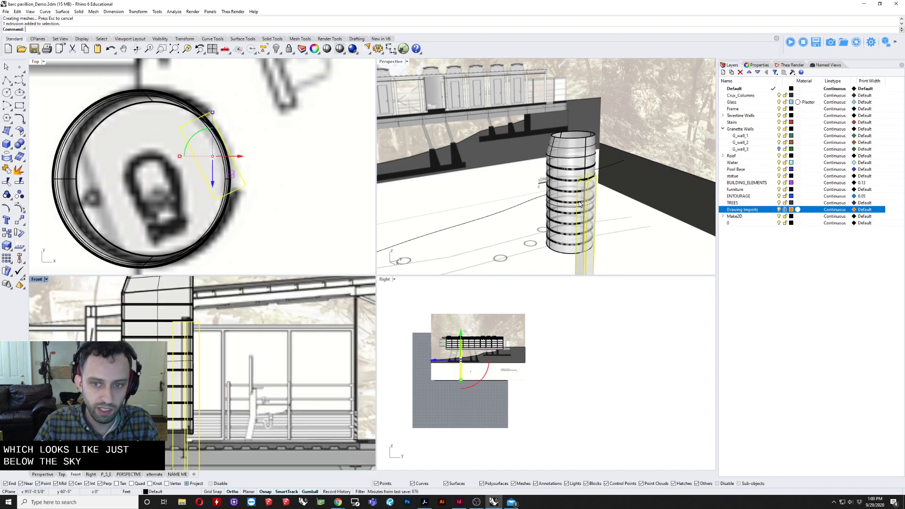
right_click_drag(581, 204, 556, 138)
key("Escape")
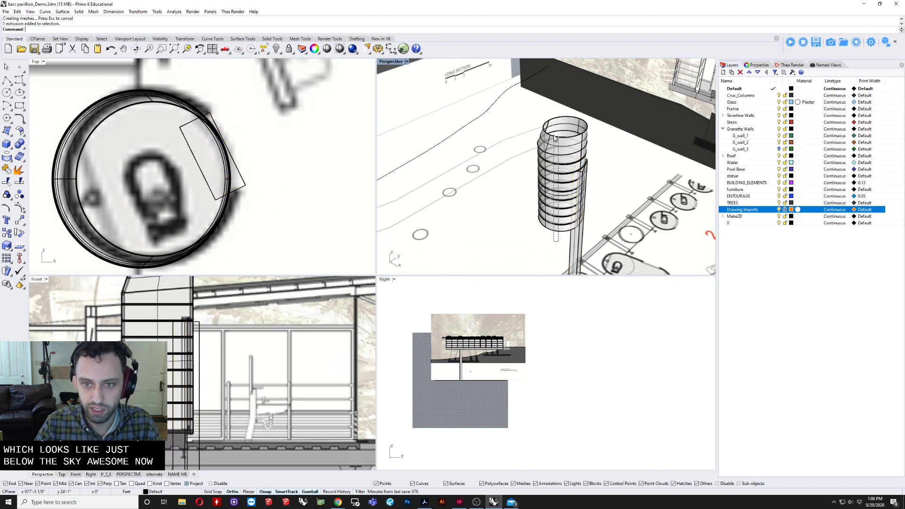
Subtract the door box from the enclosure and its rib rings with BooleanDifference, and delete the box.
left_click(556, 138)
type("bo")
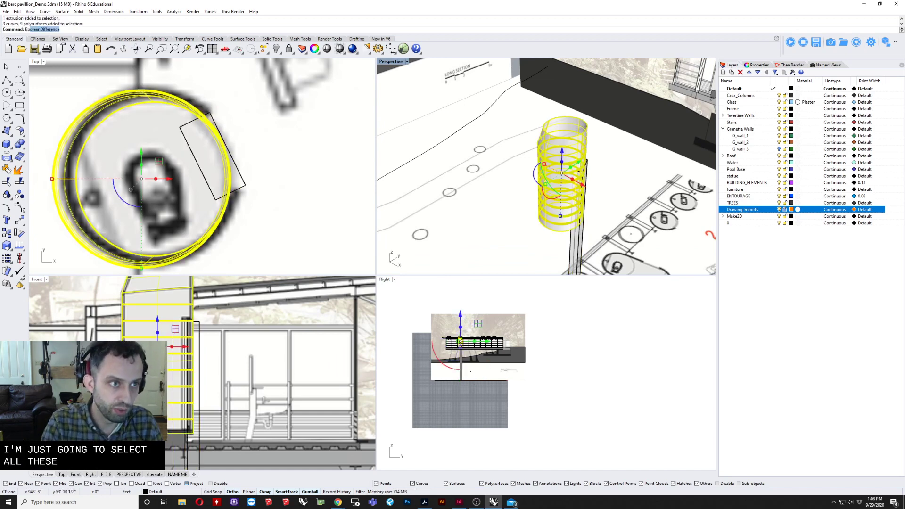
key("Return")
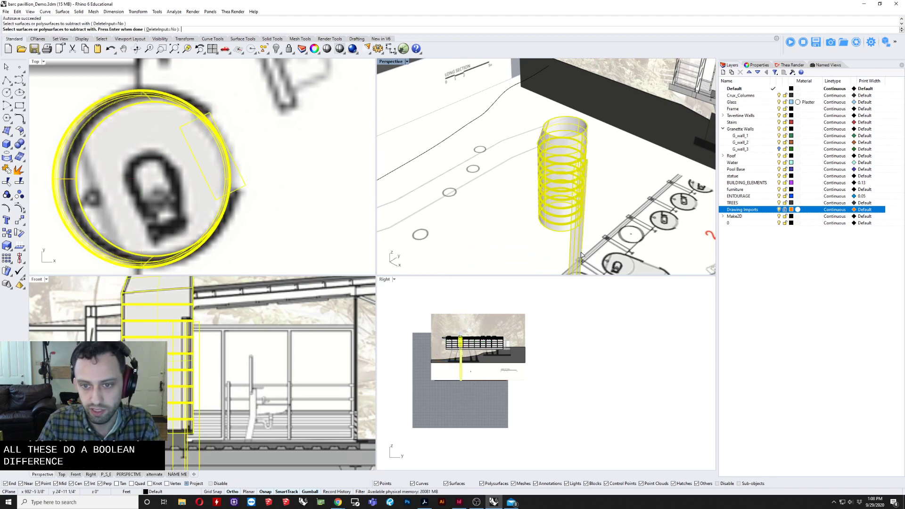
left_click(582, 256)
key("Return")
key("Delete")
right_click_drag(581, 255, 561, 227)
scroll(602, 240, "up", 5)
right_click_drag(560, 227, 541, 245, "shift")
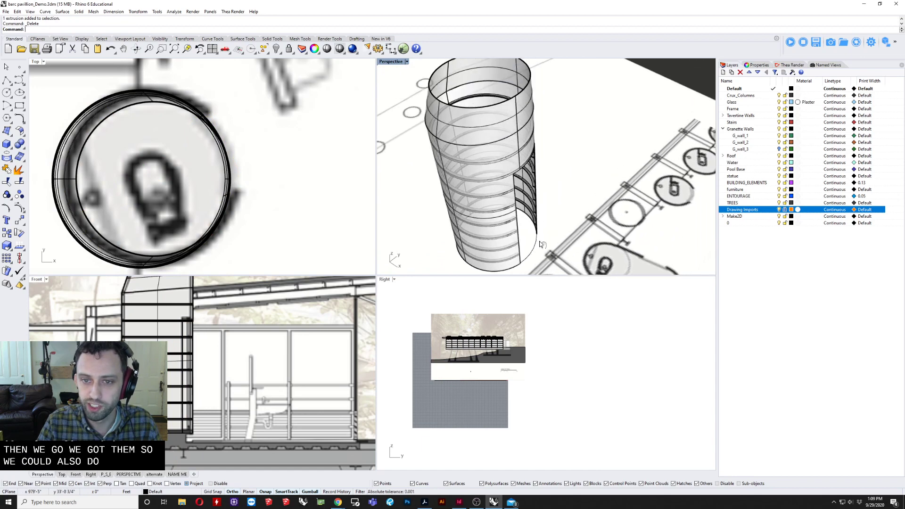
Undo the box deletion and the Boolean difference, and clear the selection.
key("ctrl+z")
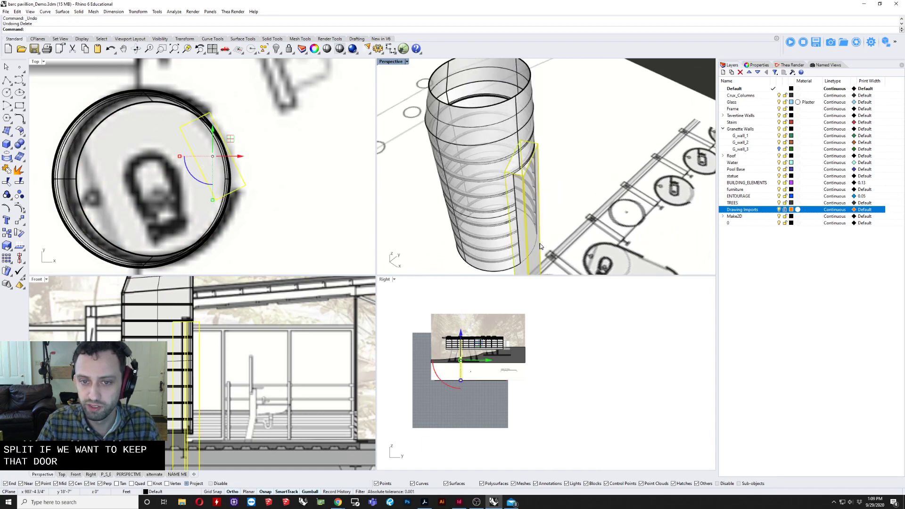
key("ctrl+z")
scroll(540, 244, "down", 8)
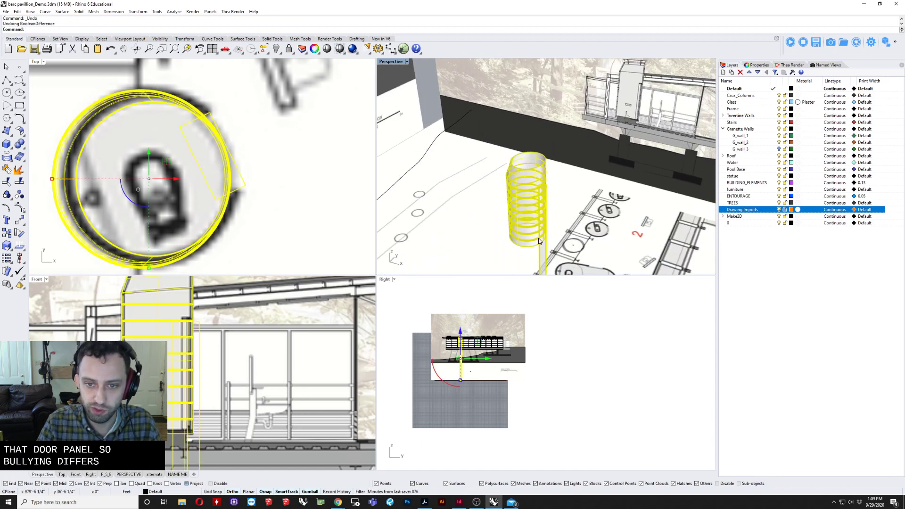
left_click(523, 255)
Try to split the enclosure and its rib rings with the door box using BooleanSplit.
left_click_drag(523, 254, 512, 160)
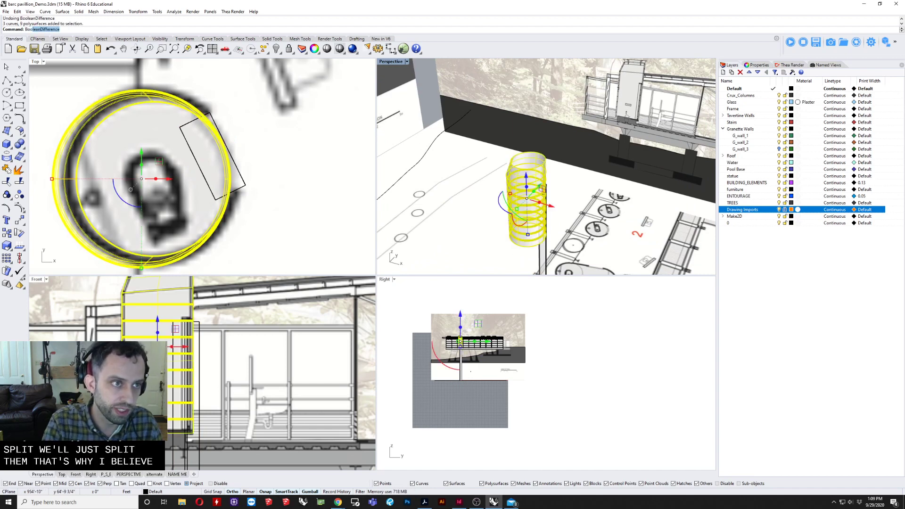
type("Boo")
key("Down")
key("Down")
key("Down")
key("Return")
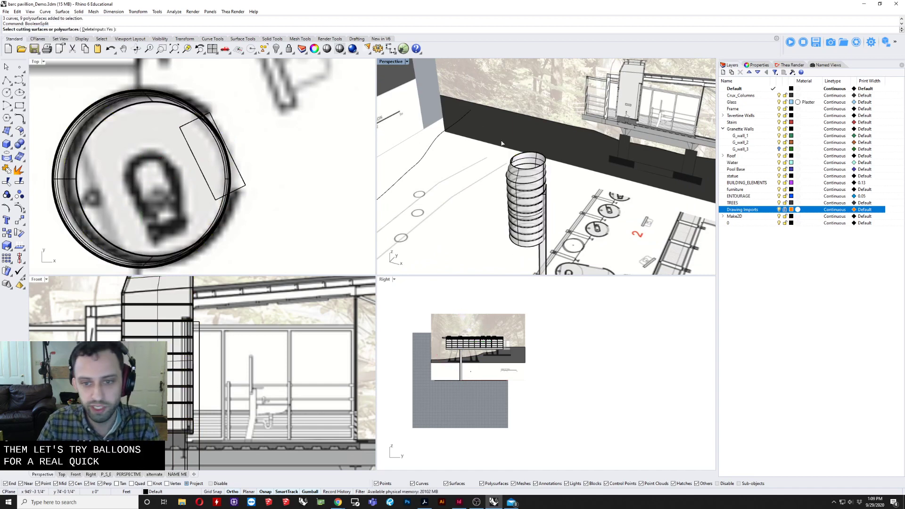
left_click(542, 255)
key("Return")
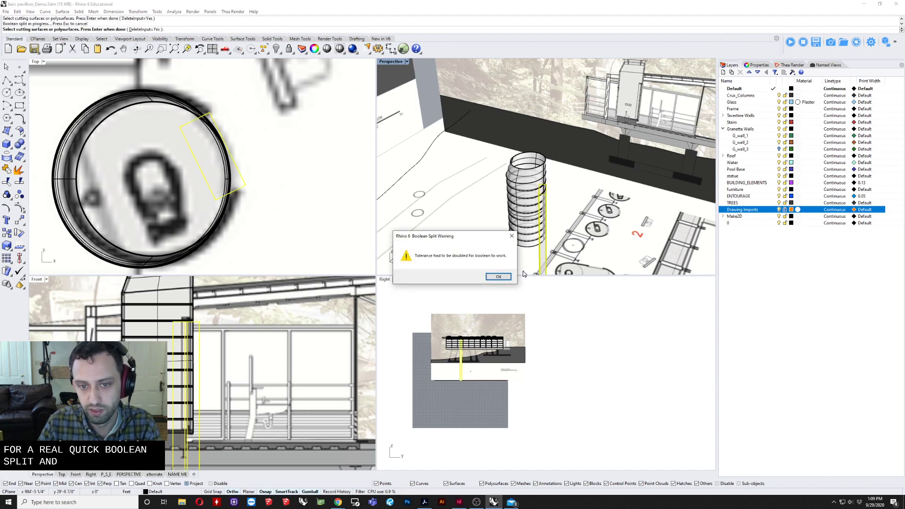
left_click(498, 277)
scroll(537, 189, "up", 4)
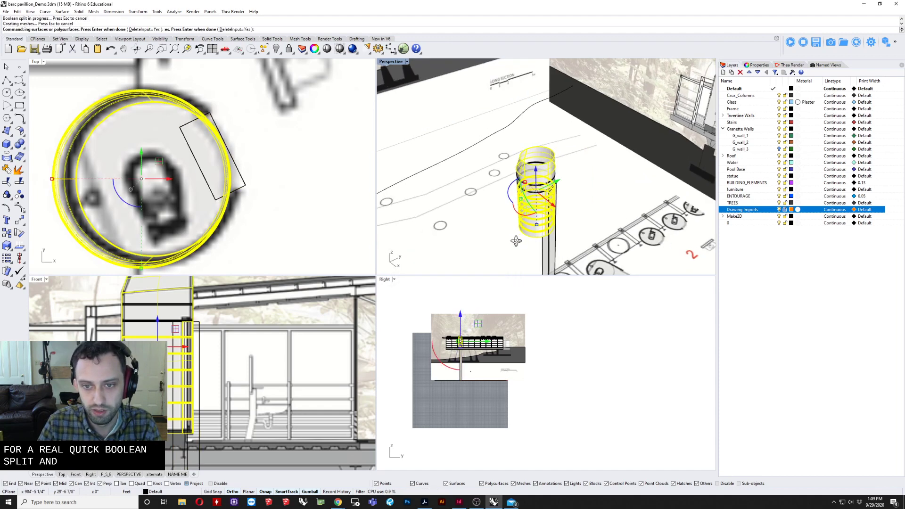
Move the door box down slightly so its top clears the edge of the rib ring at the door head.
left_click(540, 188)
scroll(543, 187, "up", 3)
scroll(543, 187, "up", 3)
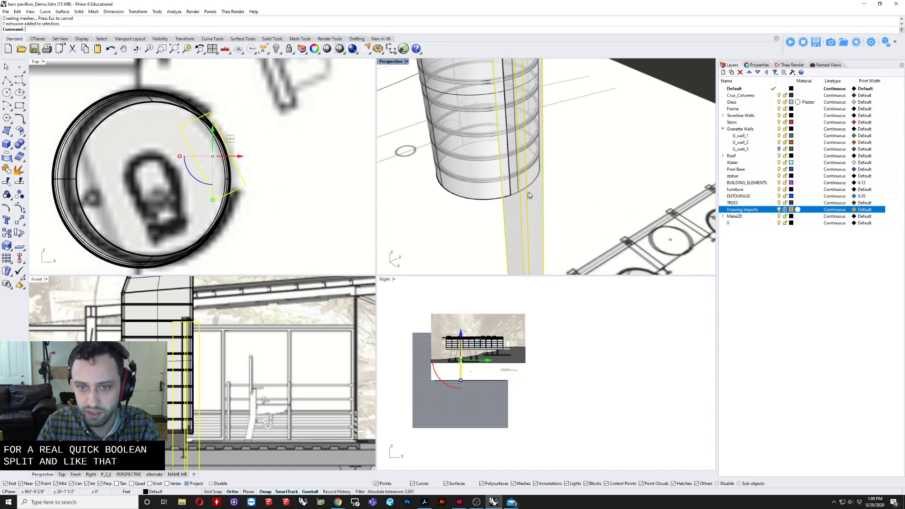
right_click_drag(529, 192, 529, 85)
scroll(530, 45, "down", 1)
scroll(514, 99, "down", 5)
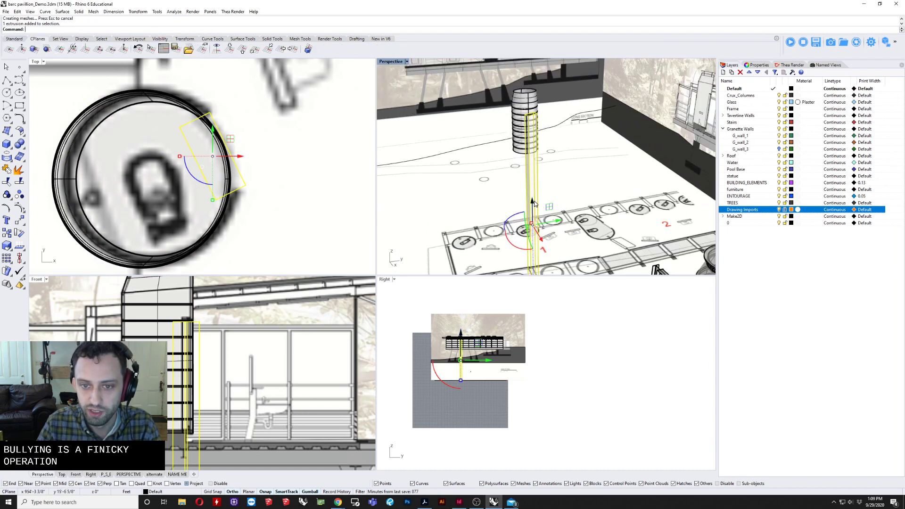
left_click(533, 202)
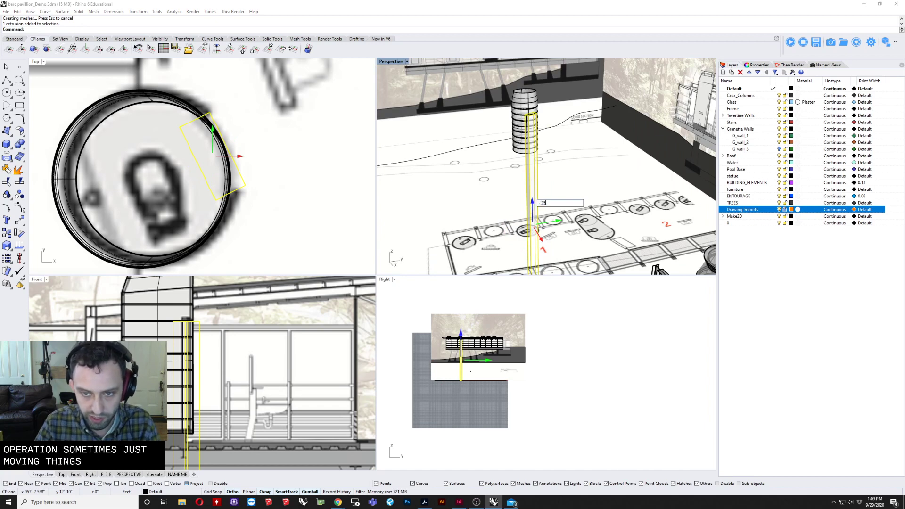
key("Return")
key("Escape")
scroll(540, 101, "up", 10)
right_click_drag(424, 206, 503, 236, "shift")
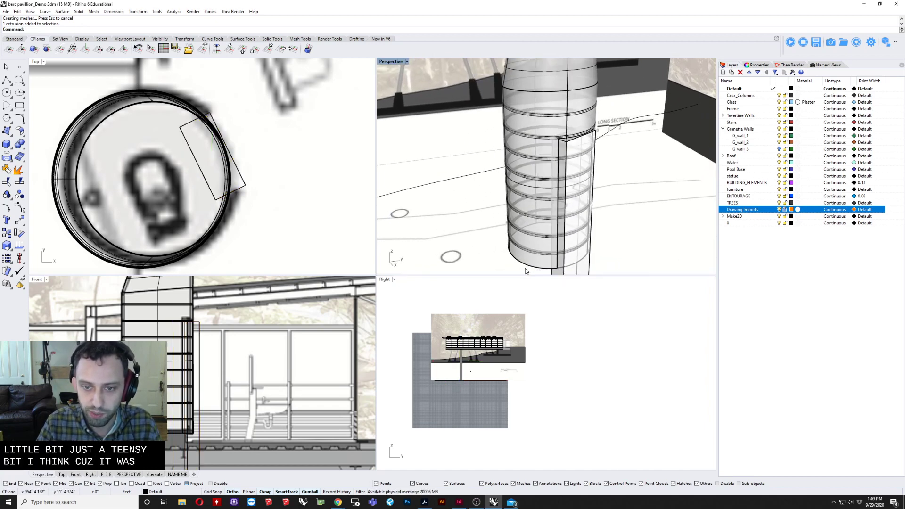
Split the enclosure and its rib rings with the lowered door box using BooleanSplit, and delete the box.
left_click_drag(509, 120, 522, 143)
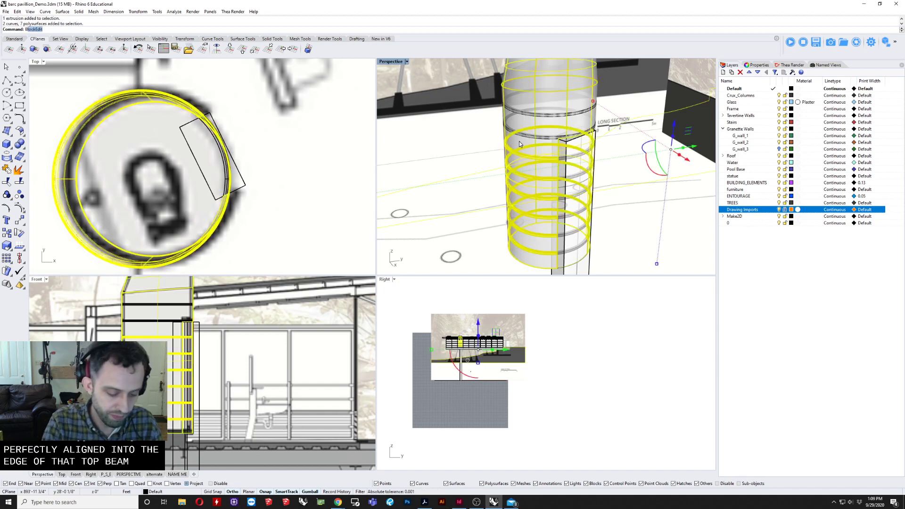
key("BackSpace")
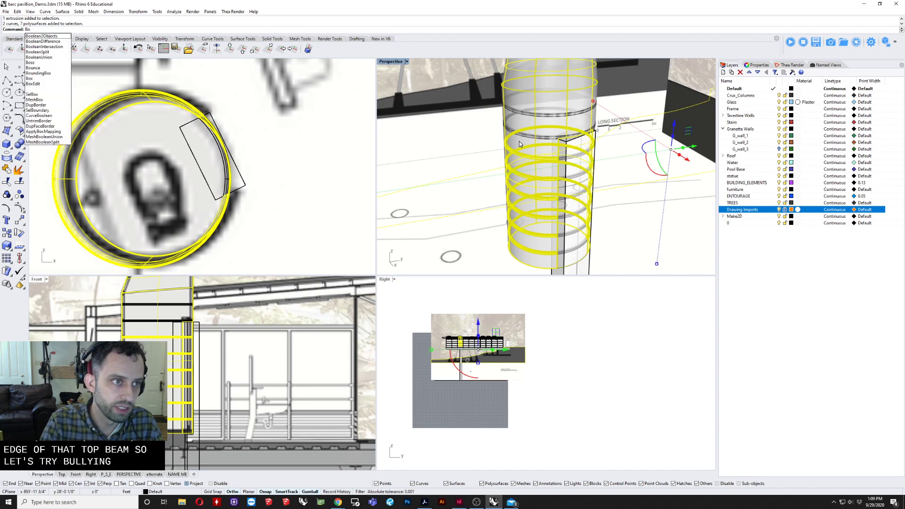
key("Down")
key("Return")
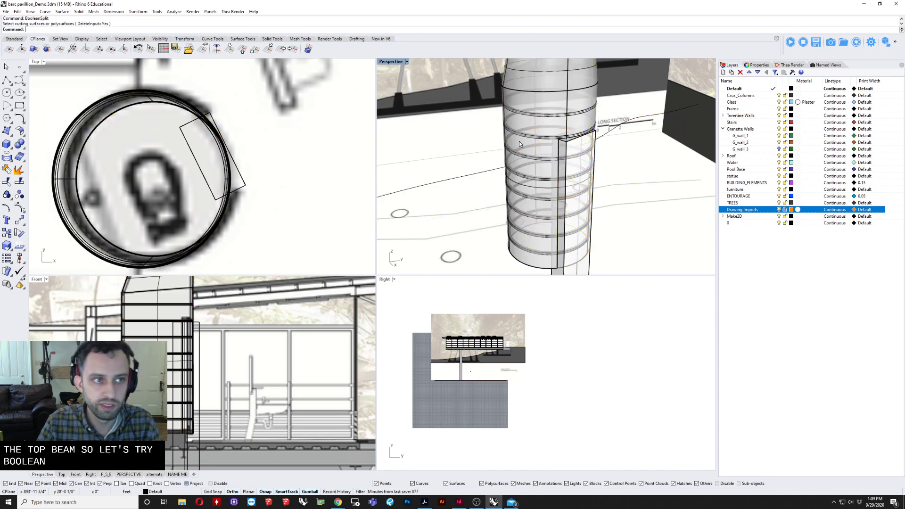
left_click(578, 273)
key("Return")
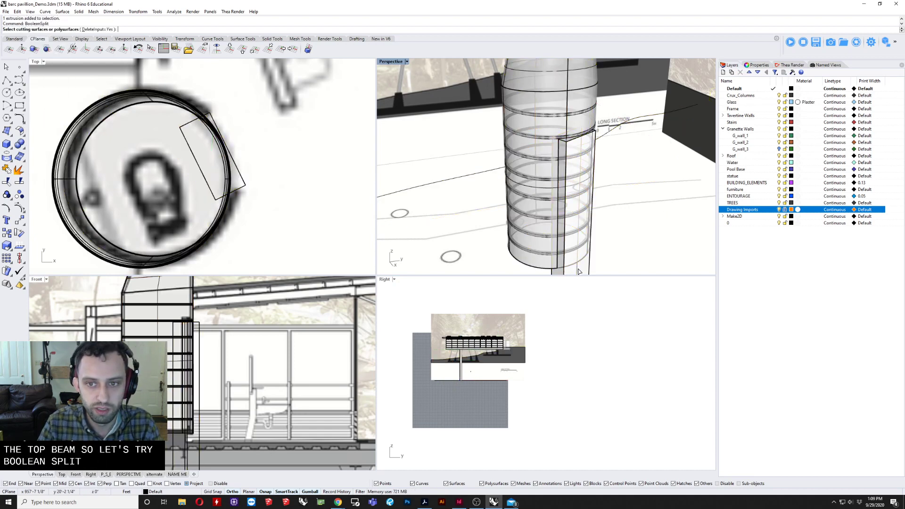
right_click_drag(579, 271, 541, 236)
left_click(572, 258)
key("Return")
left_click(573, 251)
key("Delete")
Select the six short rib segments that lie across the door opening.
left_click(635, 197)
left_click(565, 199)
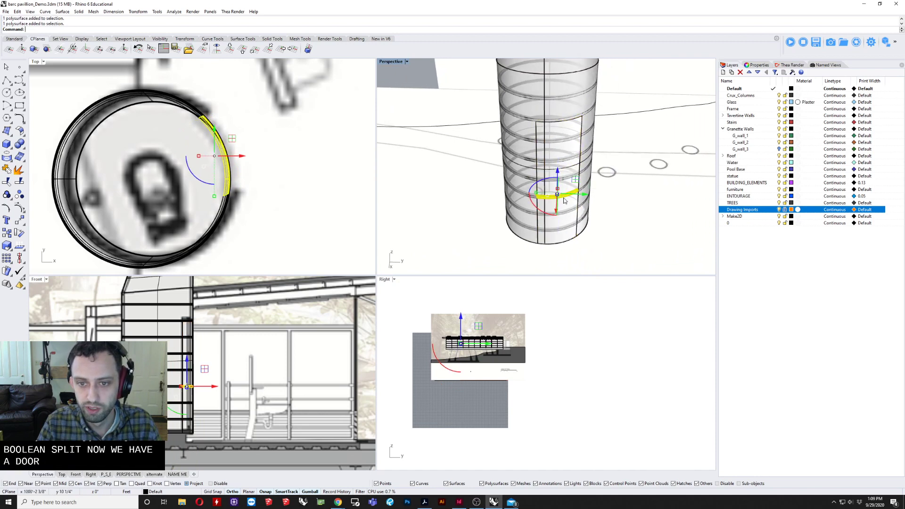
left_click(578, 213, "shift")
left_click(595, 234)
left_click(572, 226, "shift")
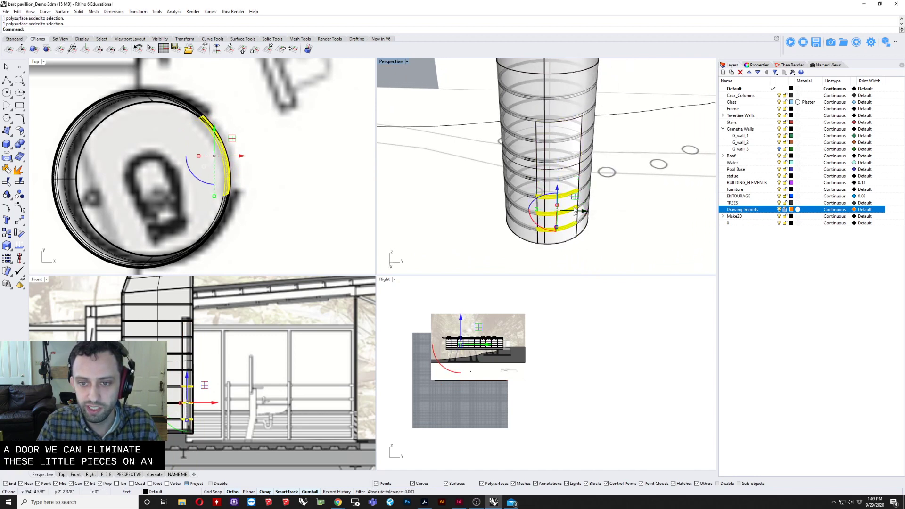
left_click(572, 176, "shift")
left_click(570, 161, "shift")
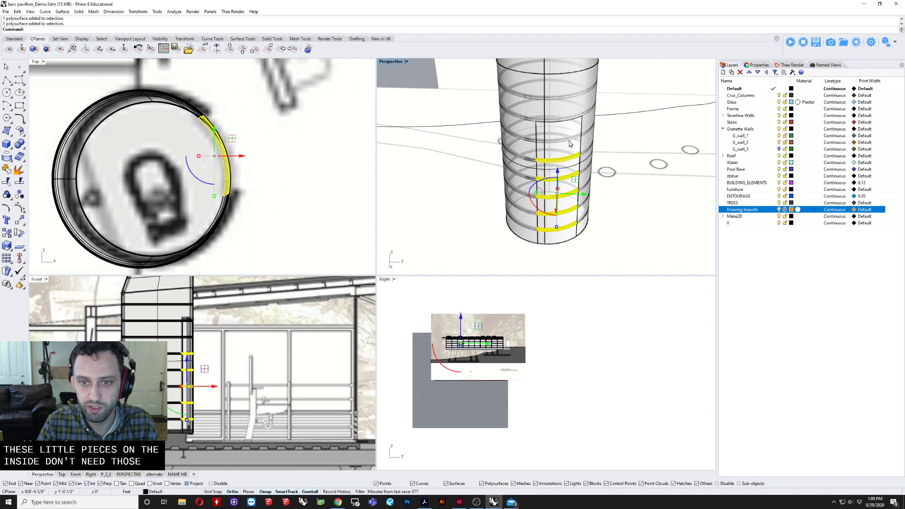
left_click(569, 144, "shift")
Switch to Chrome to check the reference photo of the toilet interior for ribs at the door, and return to Rhino.
left_click(338, 502)
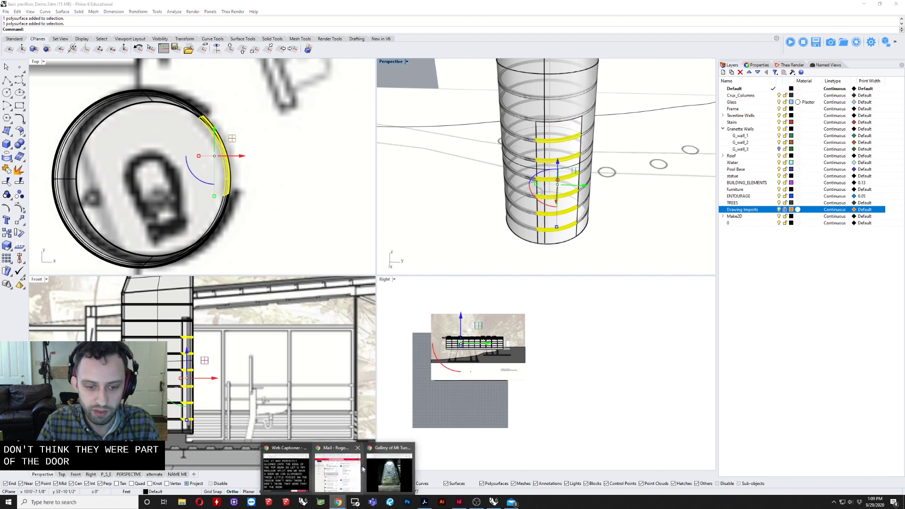
left_click(390, 469)
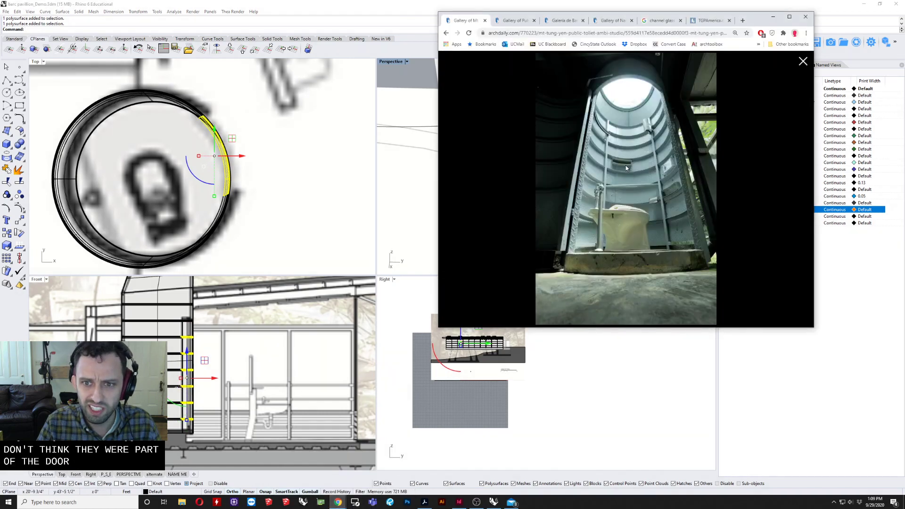
left_click(773, 16)
Add the curved door panel to the selected rib segments, leaving out the main enclosure shell, and group them.
left_click(562, 133, "shift")
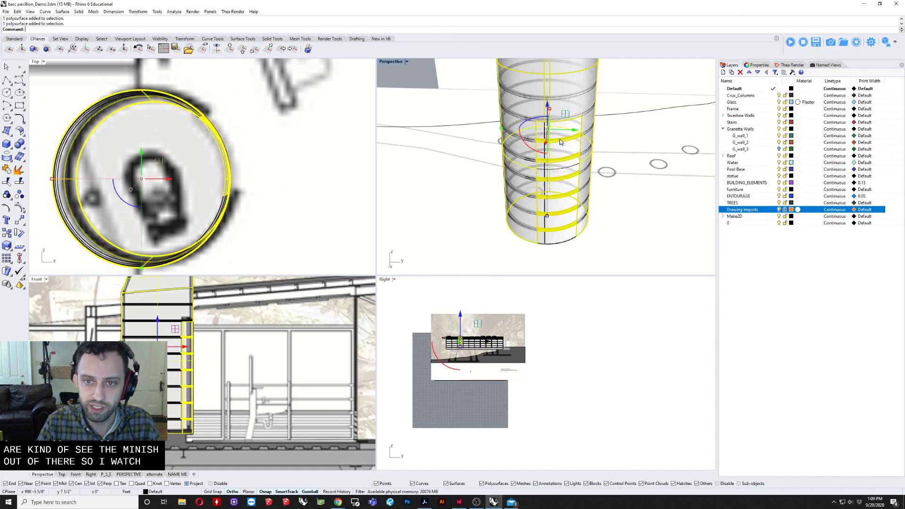
scroll(576, 131, "up", 3)
scroll(577, 131, "down", 3)
right_click_drag(578, 131, 557, 221)
left_click(541, 176, "ctrl")
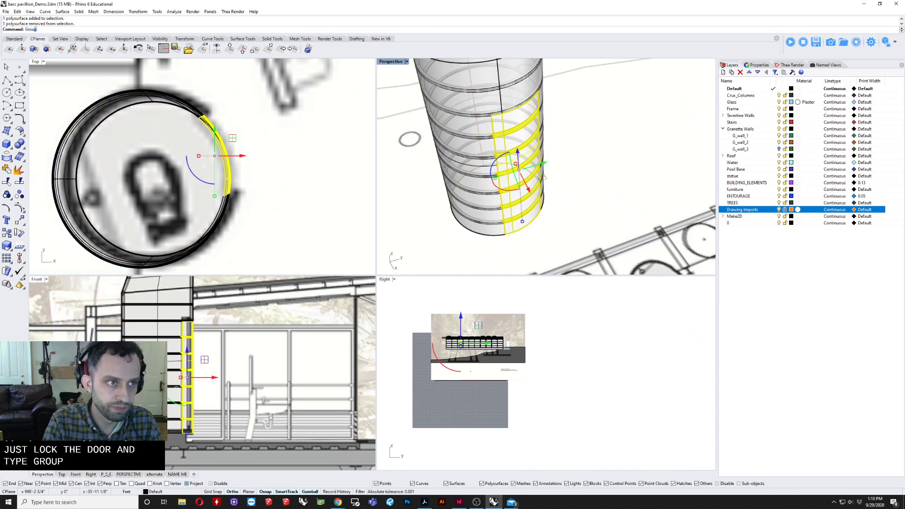
key("Return")
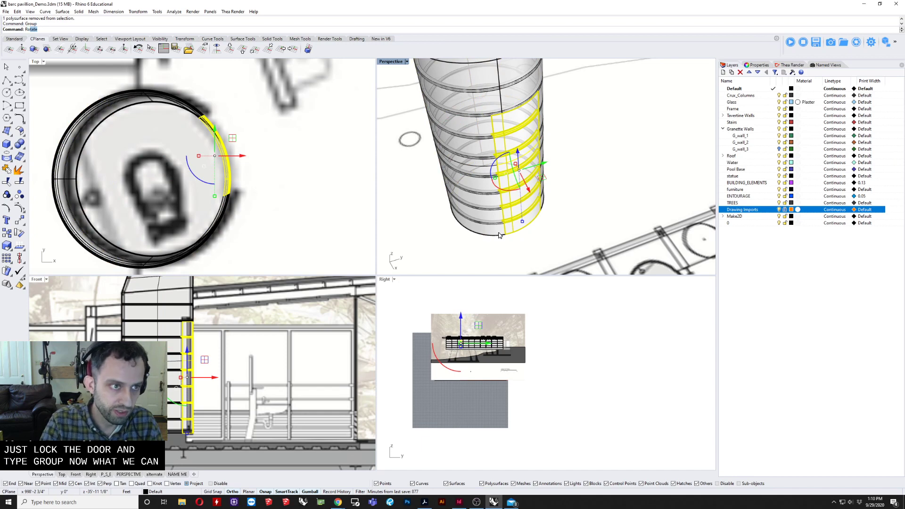
Start Rotate on the door group, hide the Drawing Imports layer and turn off the Project snap option.
type("Ro")
key("Return")
scroll(509, 241, "up", 4)
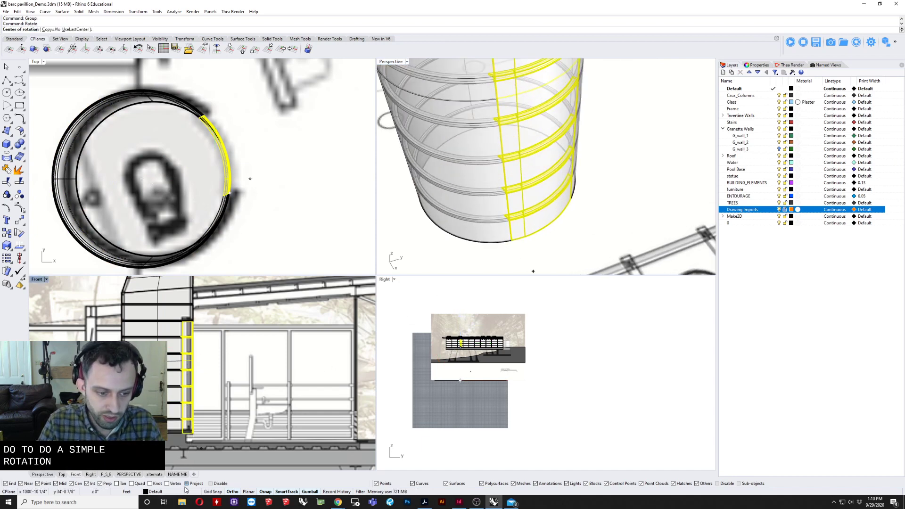
left_click(778, 210)
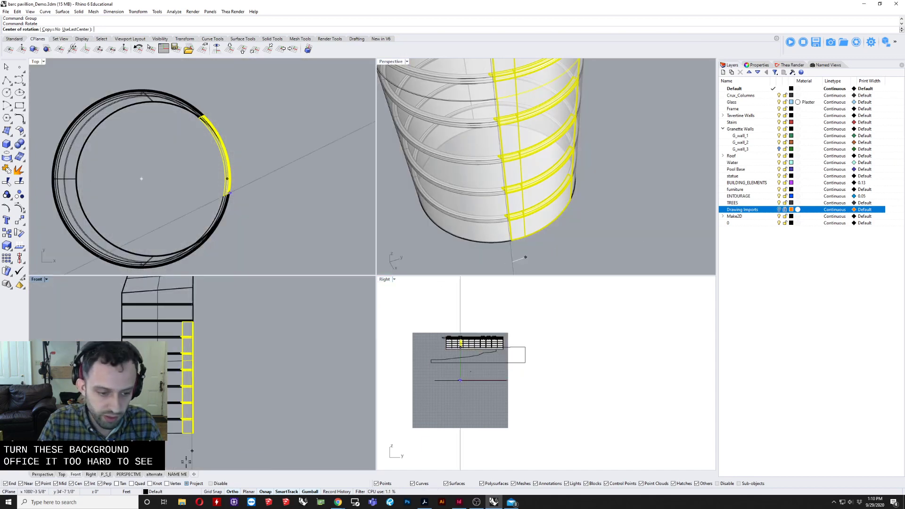
left_click(188, 486)
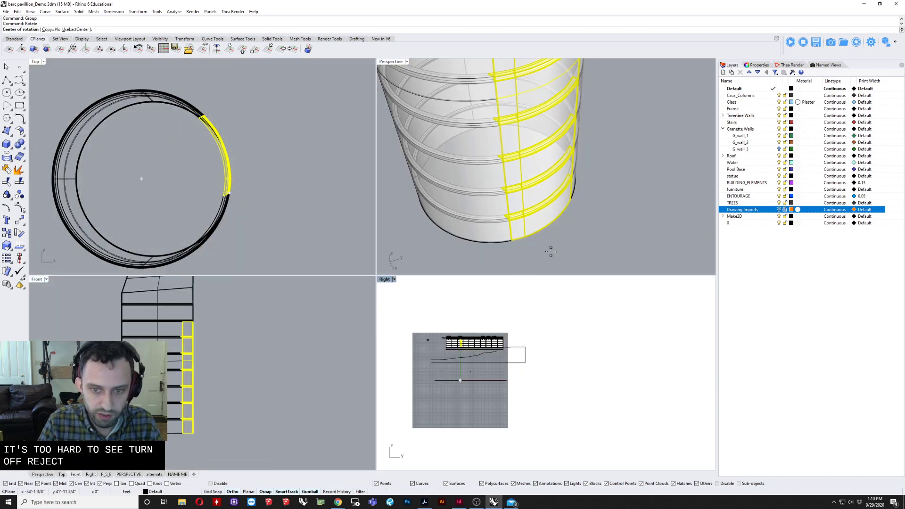
Swing the door group open outward, rotating it about the bottom corner of its jamb edge.
left_click(511, 242)
left_click(581, 203)
right_click_drag(590, 241, 515, 181)
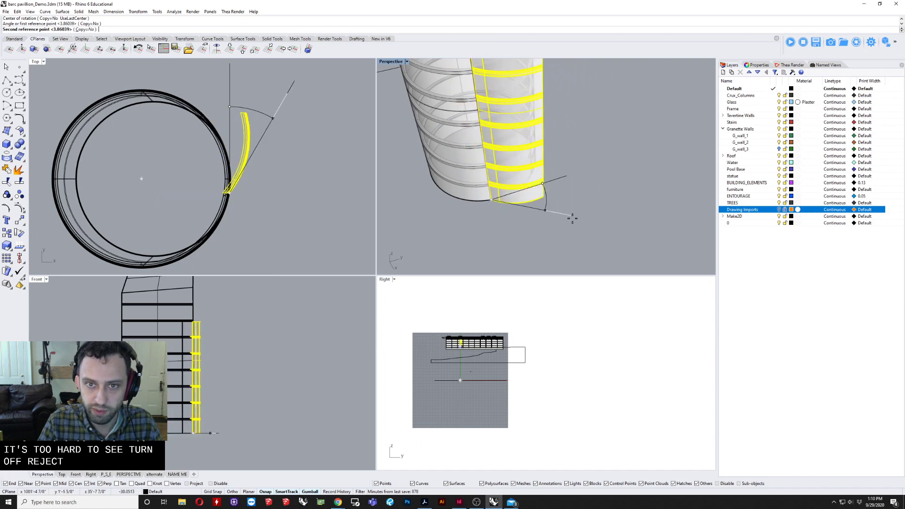
left_click(559, 228)
right_click_drag(587, 166, 437, 148)
left_click(503, 167)
right_click_drag(475, 171, 439, 162, "shift")
scroll(431, 90, "down", 3)
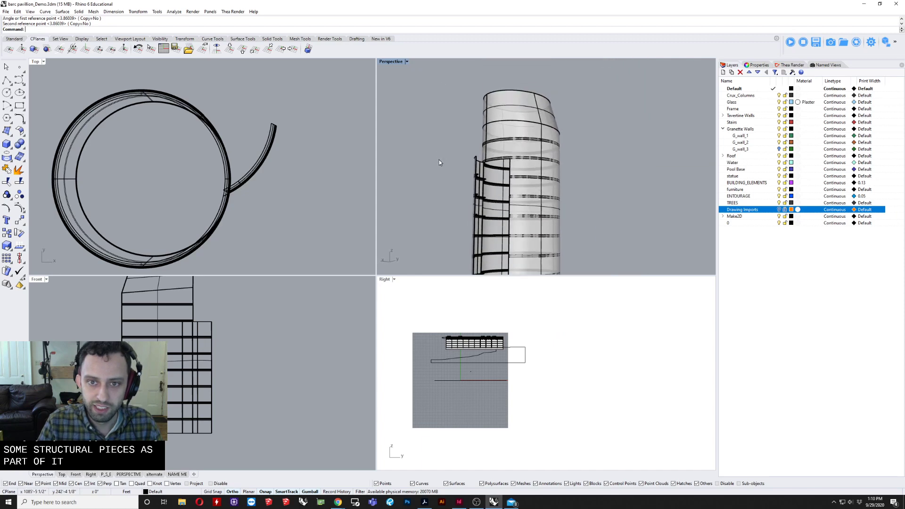
Select the sloped ring curve around the enclosure at the base of its tapered top.
scroll(447, 113, "down", 4)
right_click_drag(446, 113, 415, 115)
scroll(467, 99, "up", 10)
right_click_drag(468, 100, 474, 159, "shift")
left_click(479, 166)
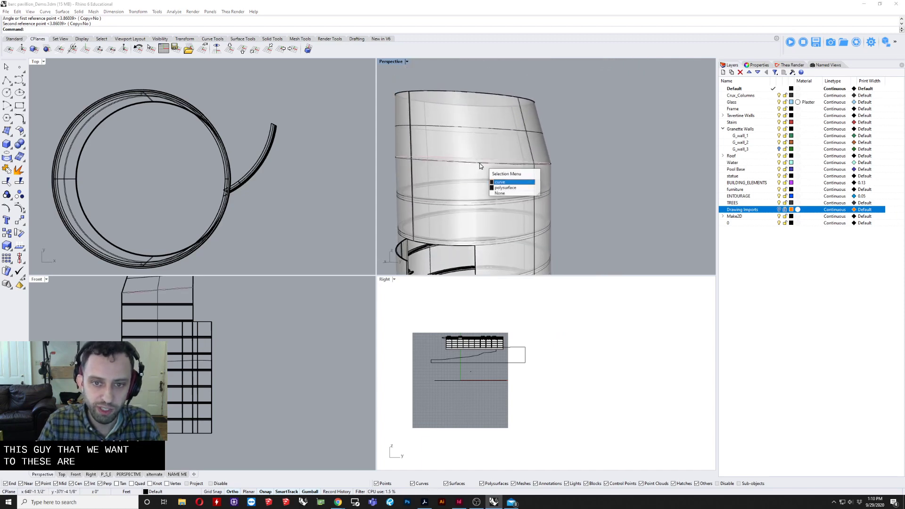
left_click(500, 180)
scroll(577, 180, "down", 3)
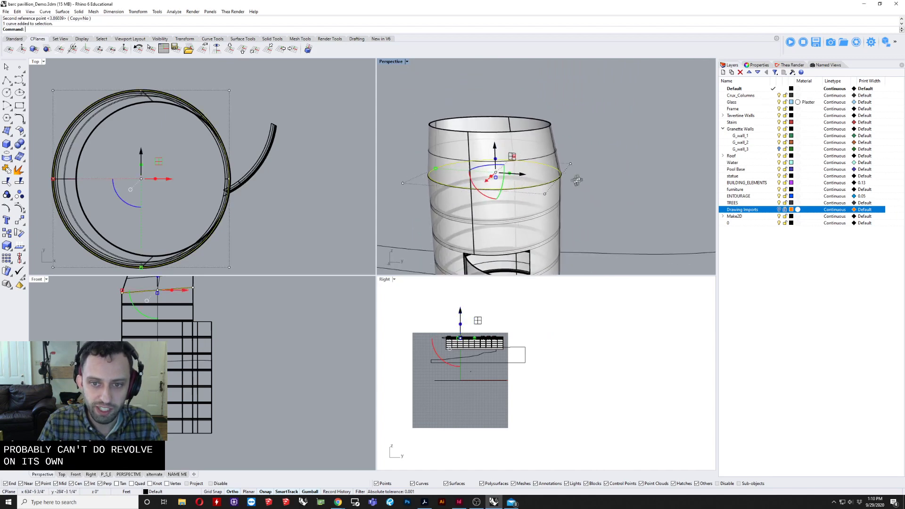
right_click_drag(577, 180, 645, 173)
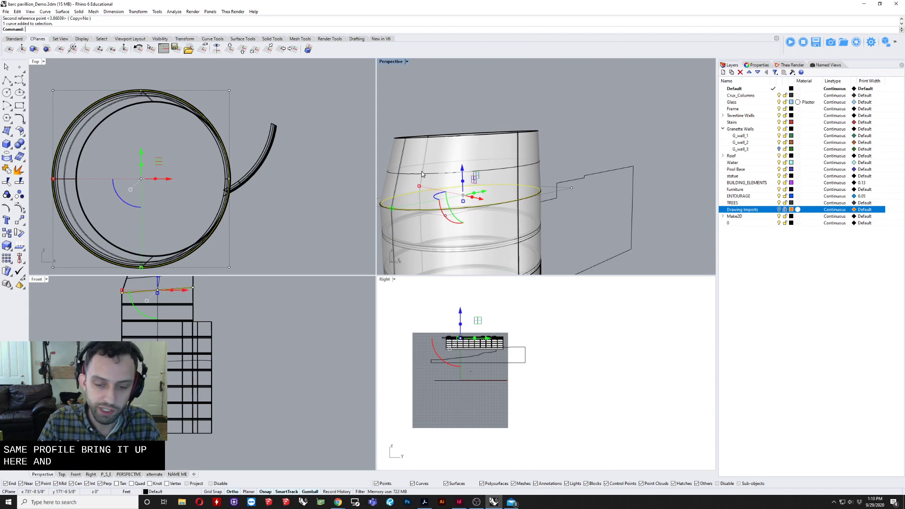
right_click_drag(442, 167, 510, 196)
scroll(456, 166, "up", 3)
scroll(475, 170, "down", 5)
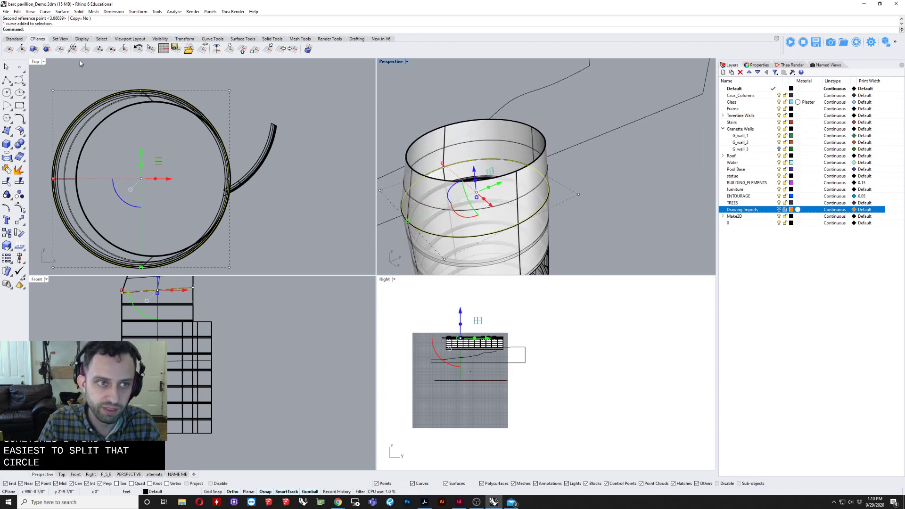
Draw a straight polyline across the sloped ring curve, between its opposite points on the enclosure's vertical edges.
left_click(19, 80)
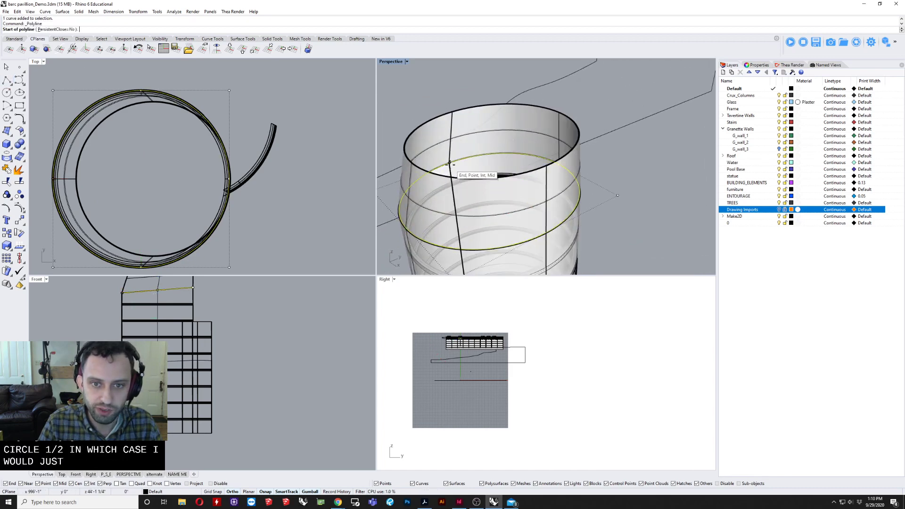
left_click(449, 168)
left_click(544, 232)
key("Return")
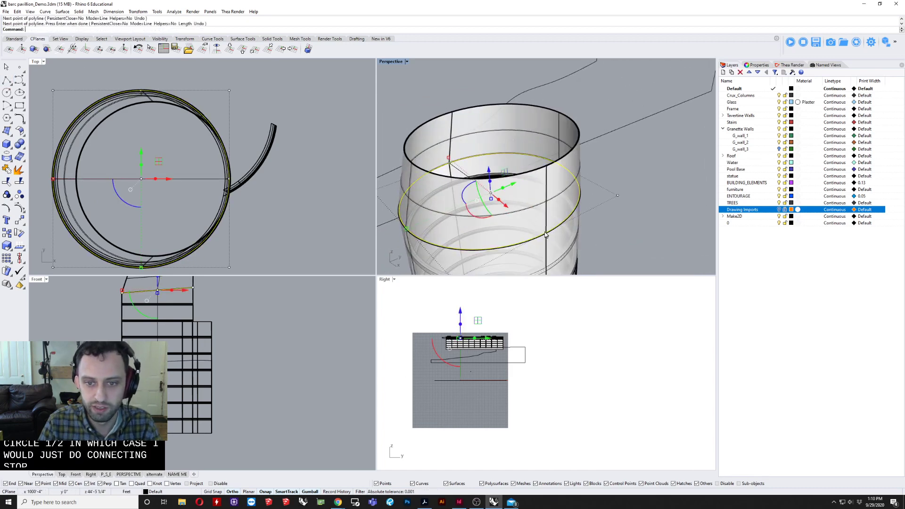
Split the sloped ring curve in two, using the straight line drawn across it as the cutting object.
left_click(527, 229)
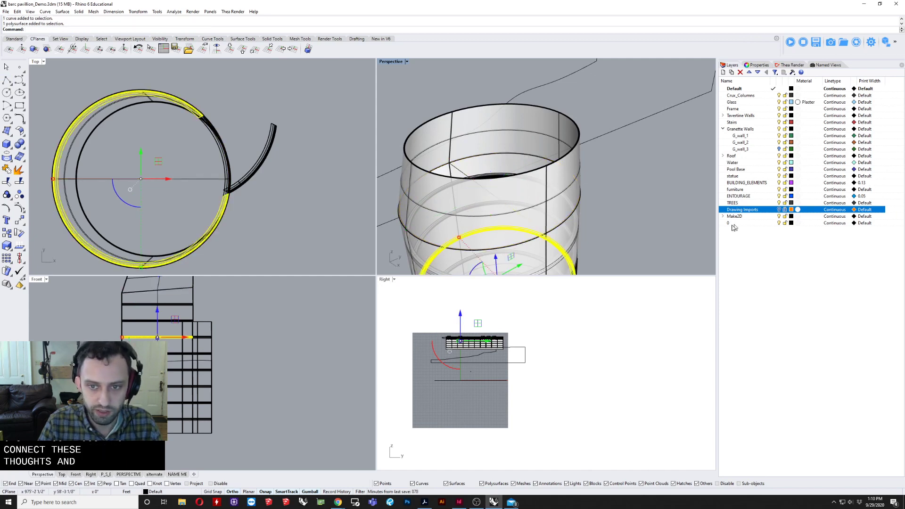
left_click(658, 215)
type("Split")
key("Return")
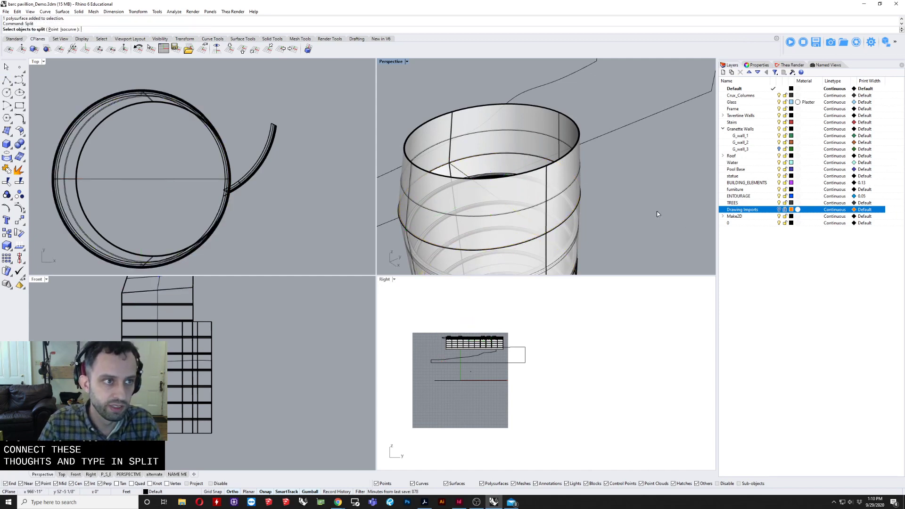
left_click(536, 156)
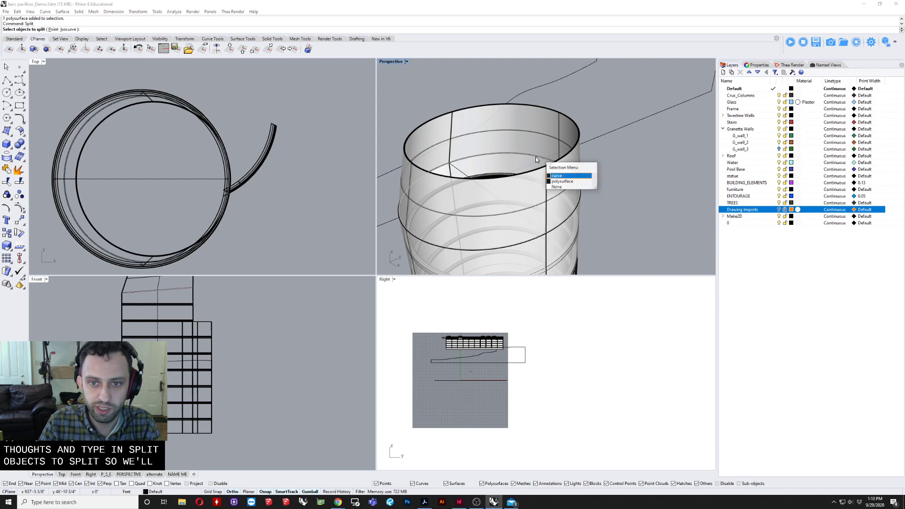
left_click(566, 185)
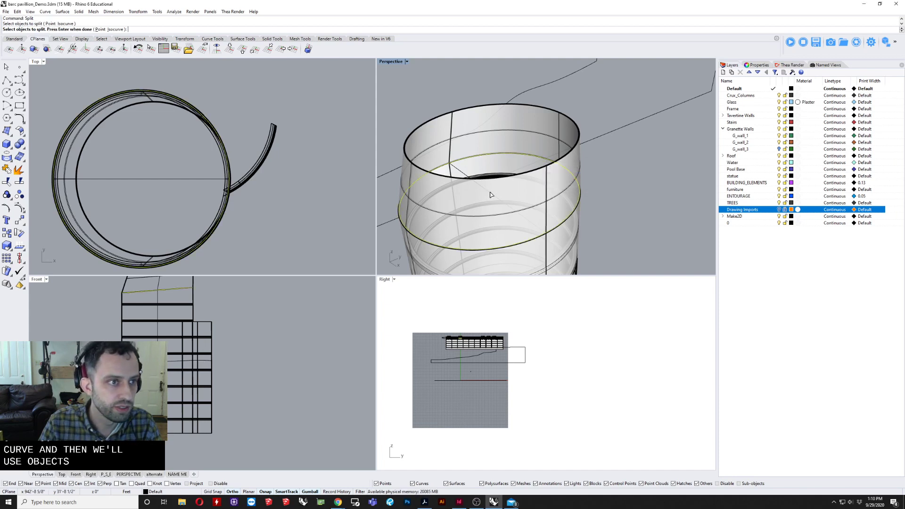
left_click(490, 195)
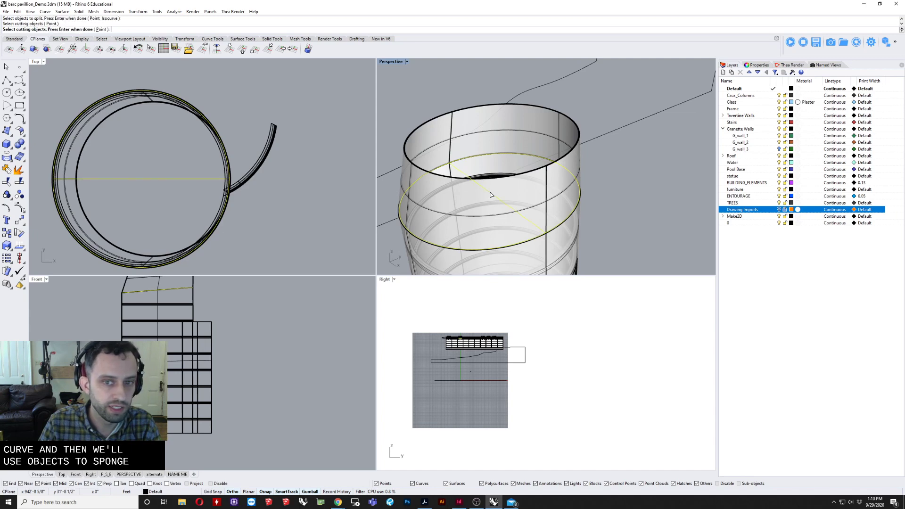
key("Return")
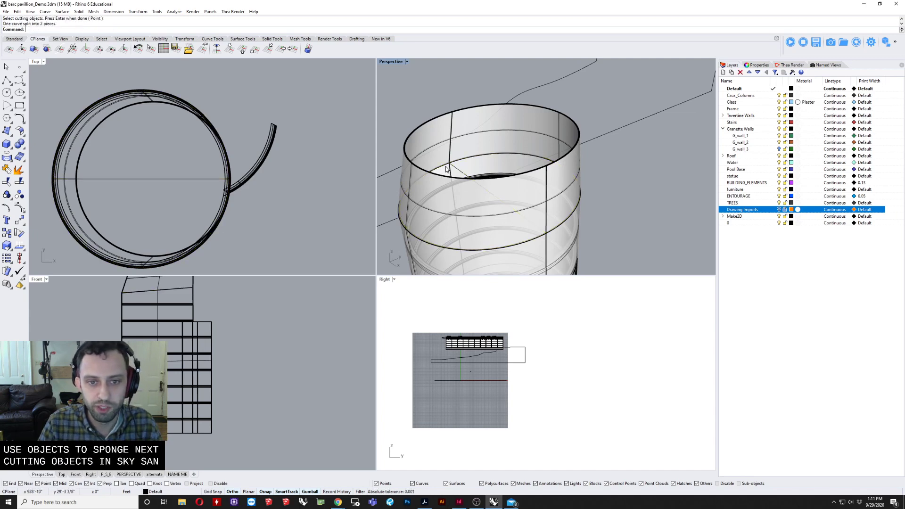
Move the L-shaped rib profile curve up to the sloped ring curve's endpoint on the enclosure's inner vertical edge.
left_click(455, 171)
left_click(477, 185)
right_click_drag(477, 188, 420, 195)
scroll(103, 427, "up", 4)
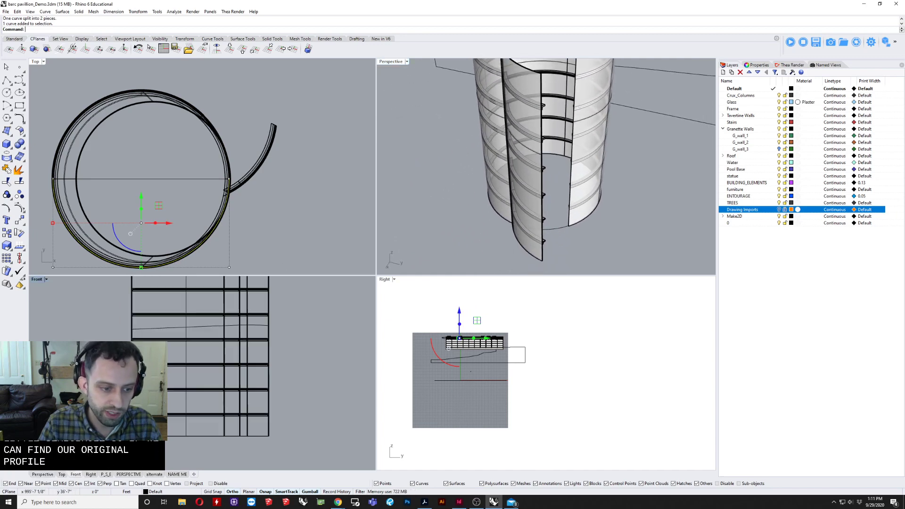
left_click_drag(115, 424, 169, 382)
scroll(147, 405, "up", 3)
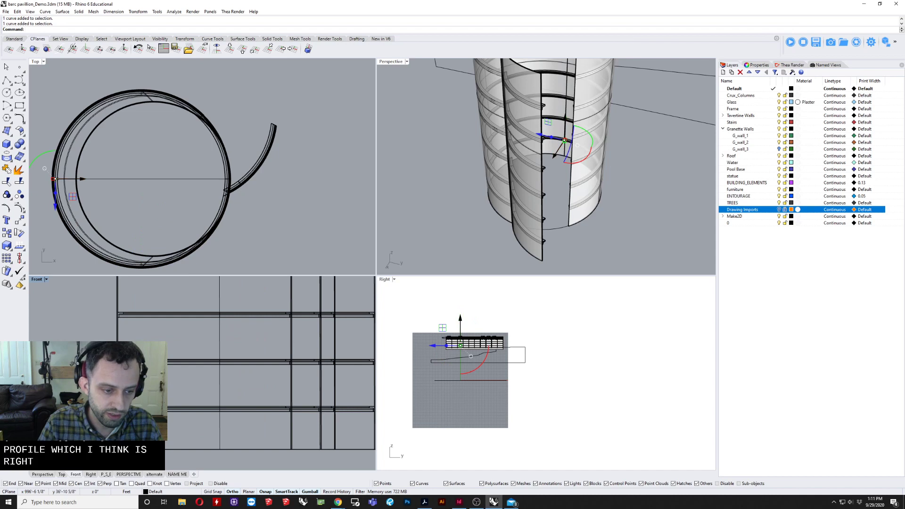
type("M")
key("Return")
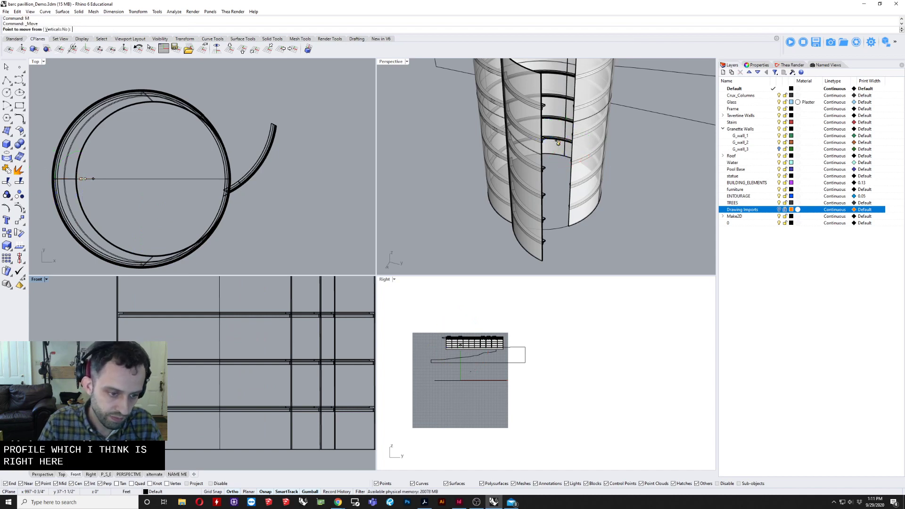
scroll(157, 393, "down", 8)
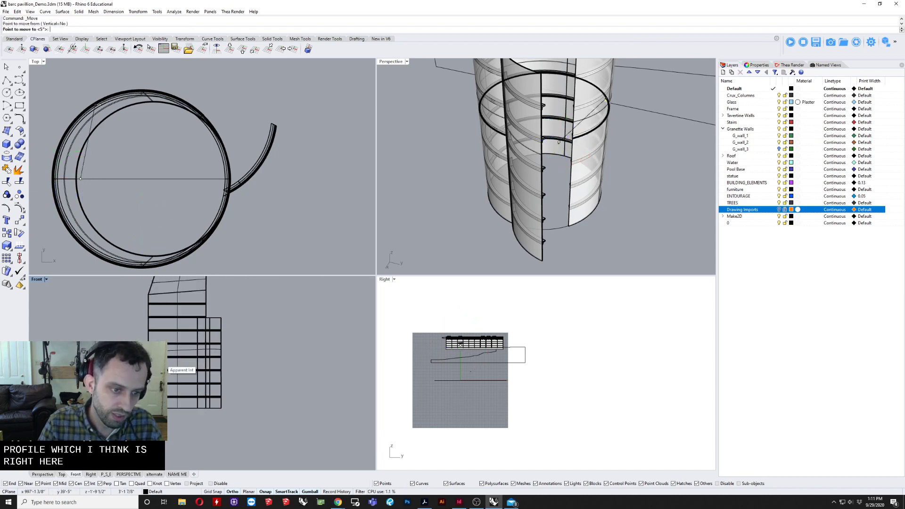
scroll(158, 349, "up", 4)
right_click_drag(159, 292, 162, 365)
scroll(147, 396, "up", 6)
scroll(158, 391, "down", 3)
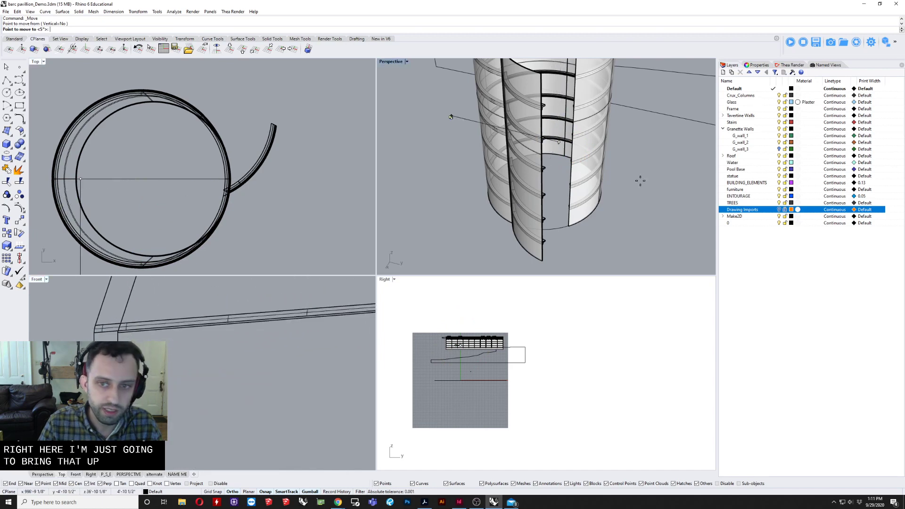
scroll(617, 198, "down", 5)
scroll(539, 156, "up", 6)
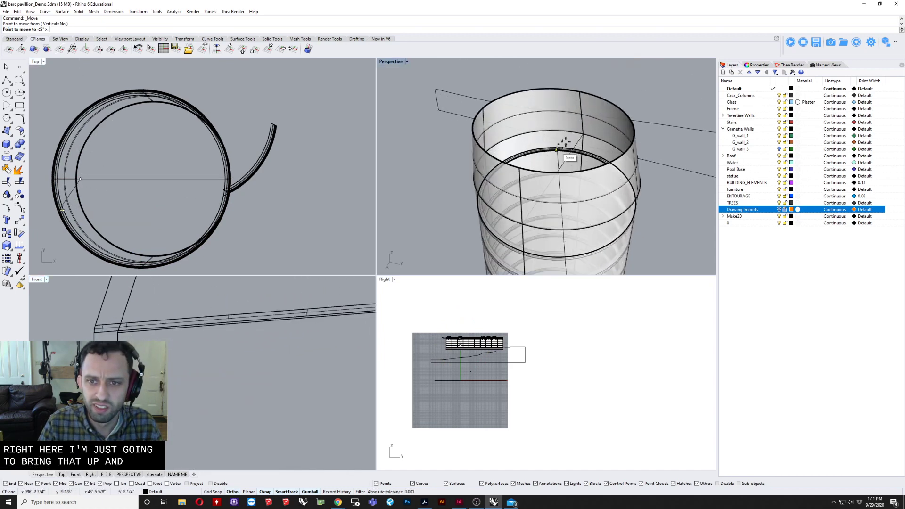
left_click(587, 134)
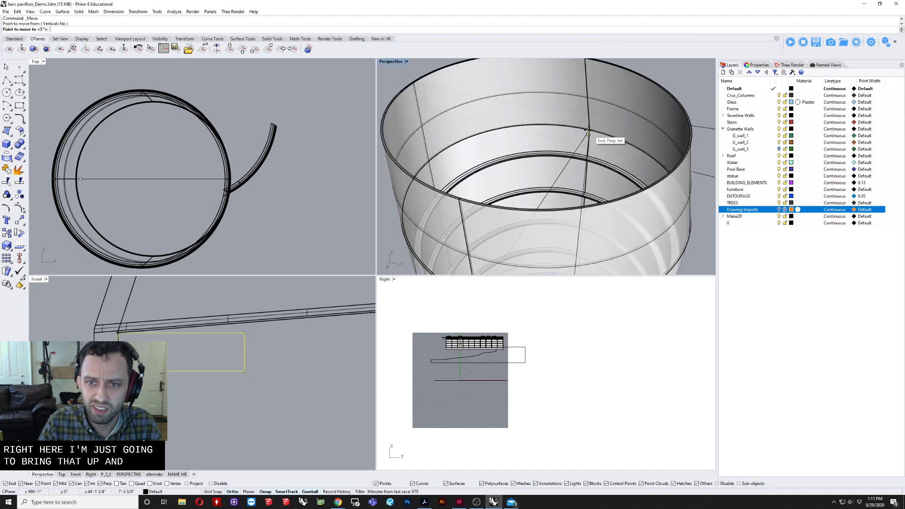
Sweep the L-shaped profile along one half of the sloped ring curve with Sweep1, using the Roadlike frame style.
type("ZS")
key("Return")
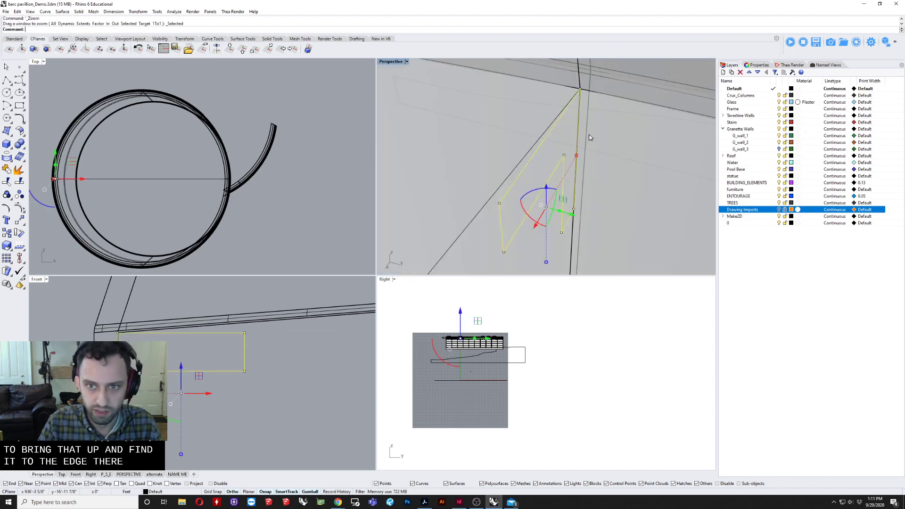
right_click_drag(632, 88, 550, 113)
left_click(550, 110)
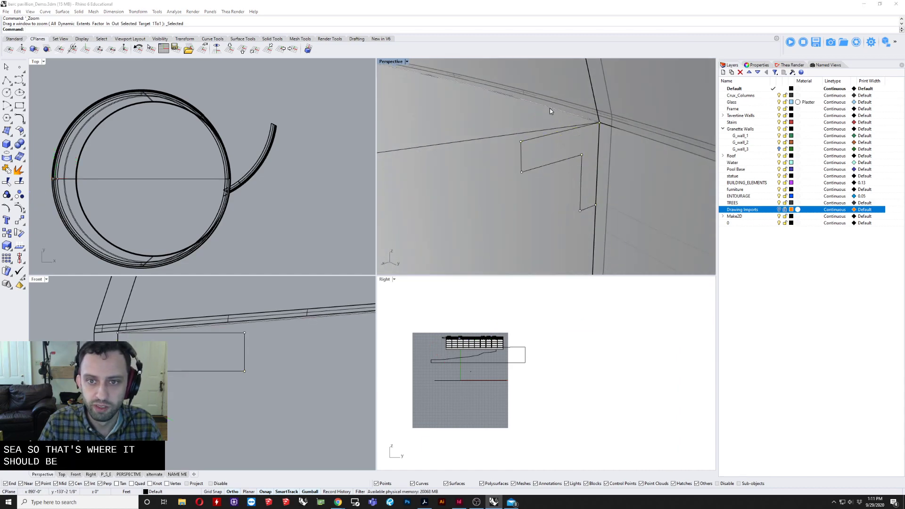
left_click(581, 125)
key("Escape")
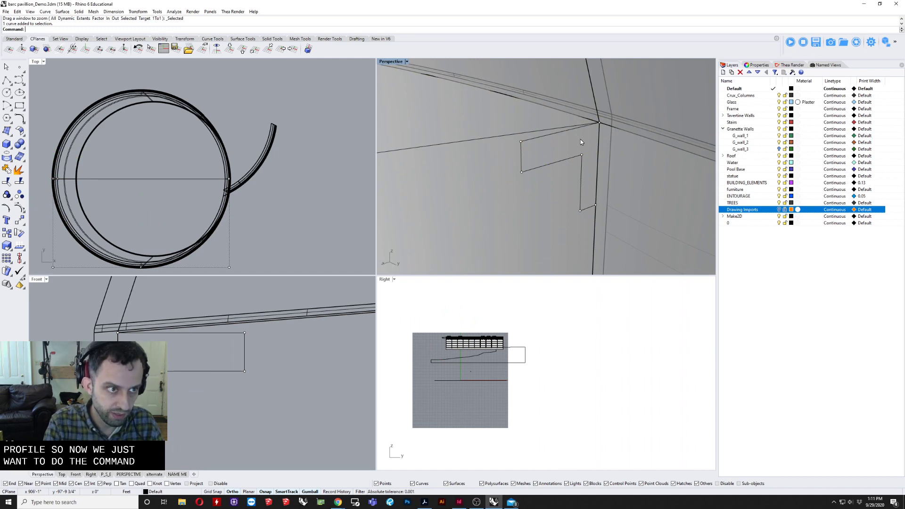
type("weep1")
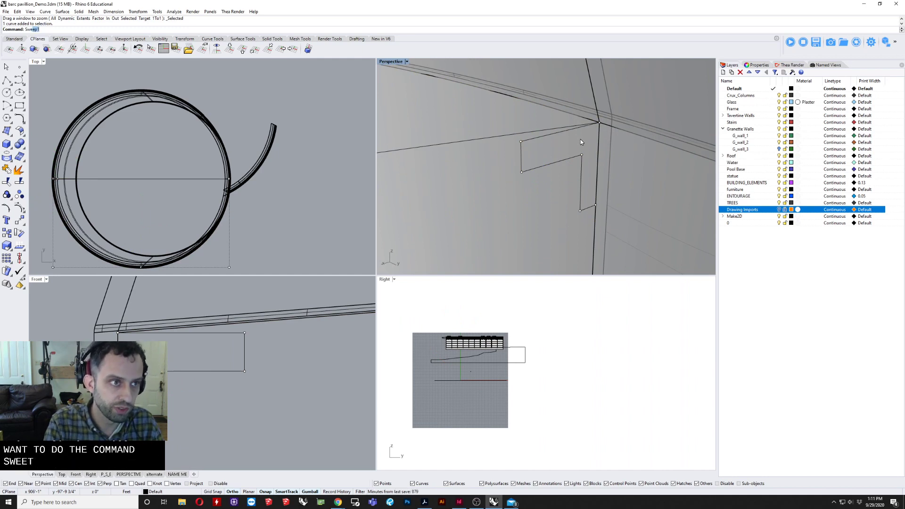
left_click(571, 109)
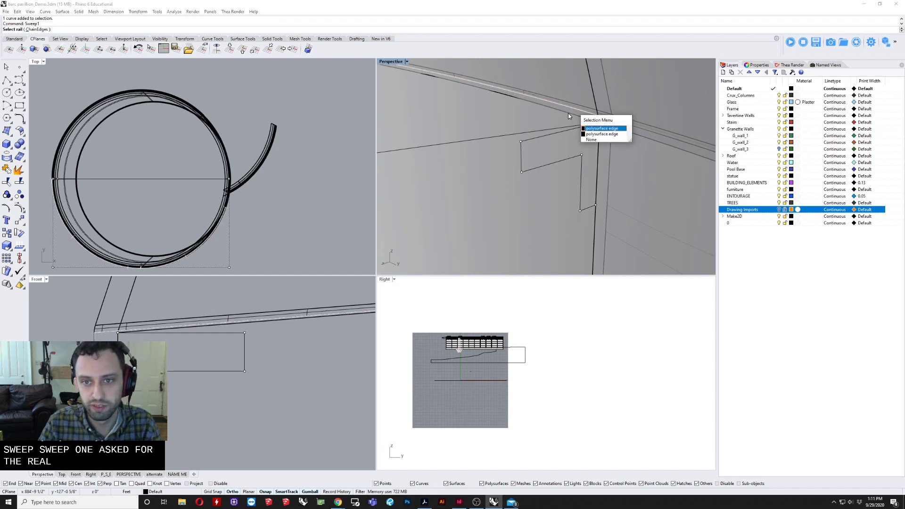
left_click(570, 114)
left_click(569, 115)
left_click(589, 132)
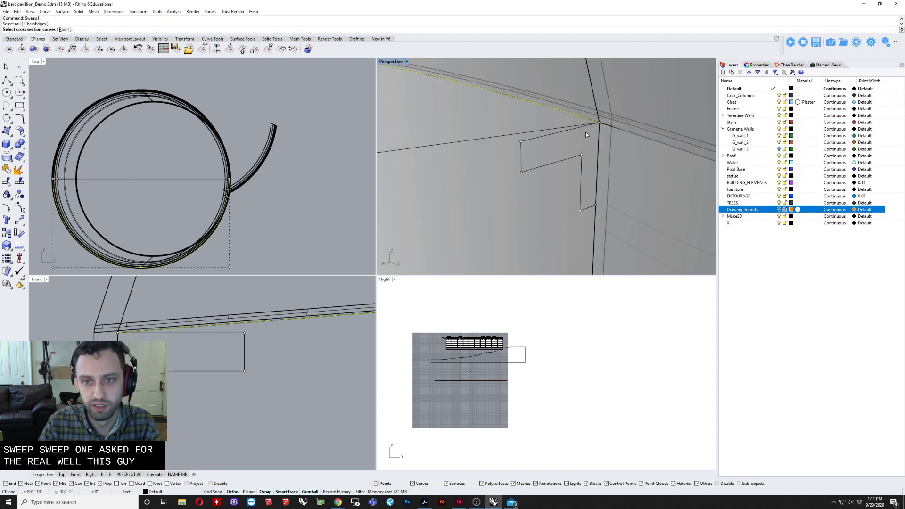
left_click(541, 137)
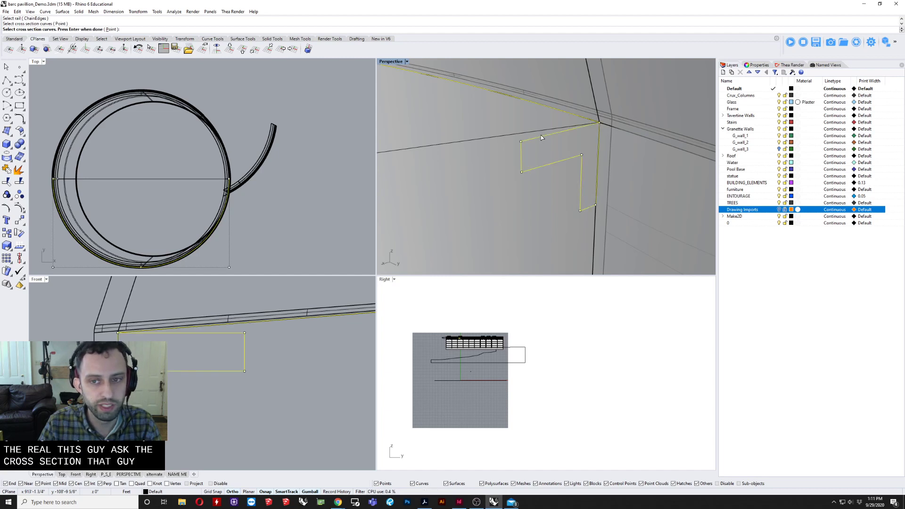
key("Return")
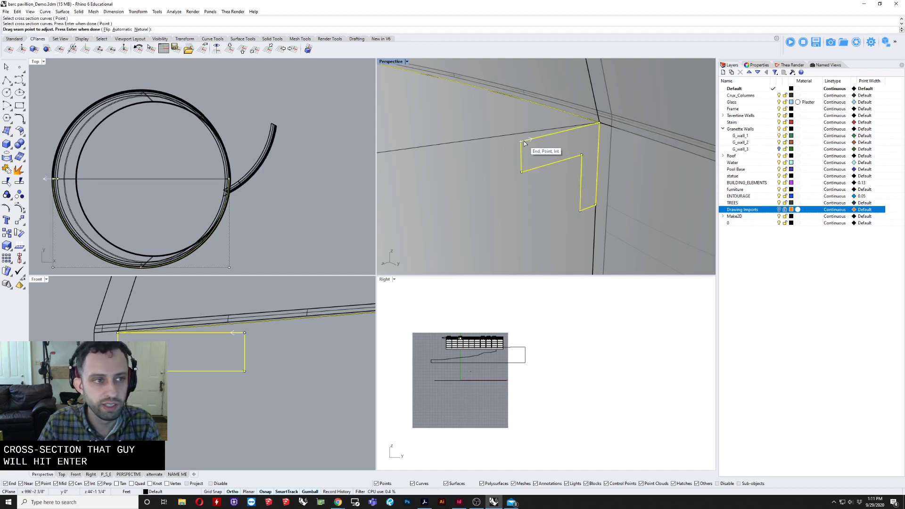
key("Return")
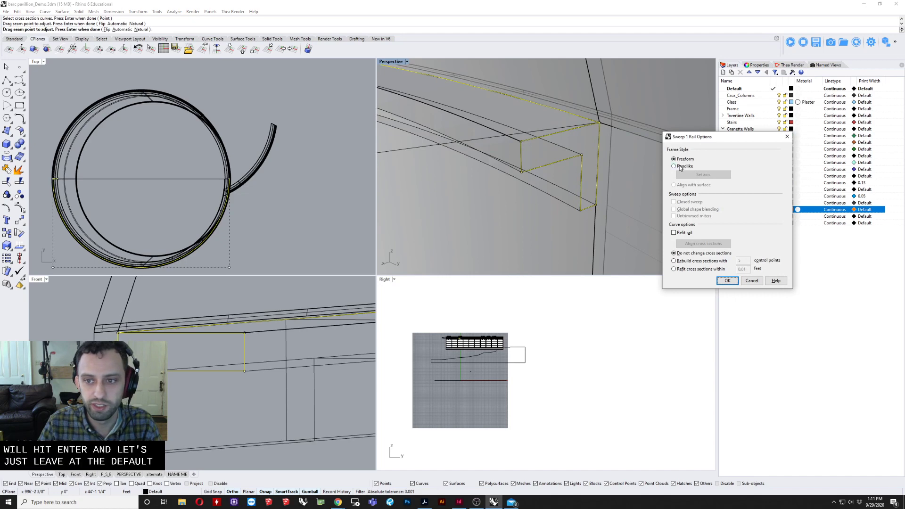
left_click(681, 166)
key("Return")
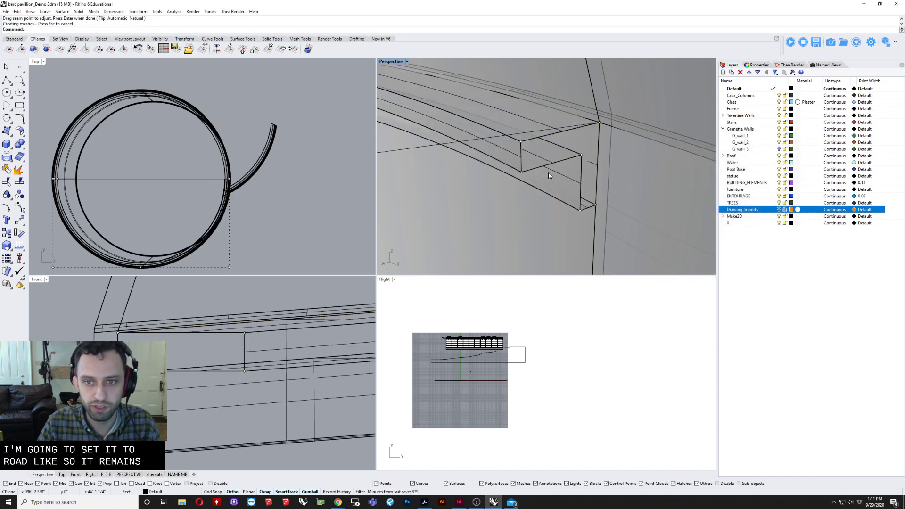
Cap the open ends of the swept half rib to make it a closed solid.
scroll(549, 176, "down", 3)
left_click(542, 157)
left_click(563, 176)
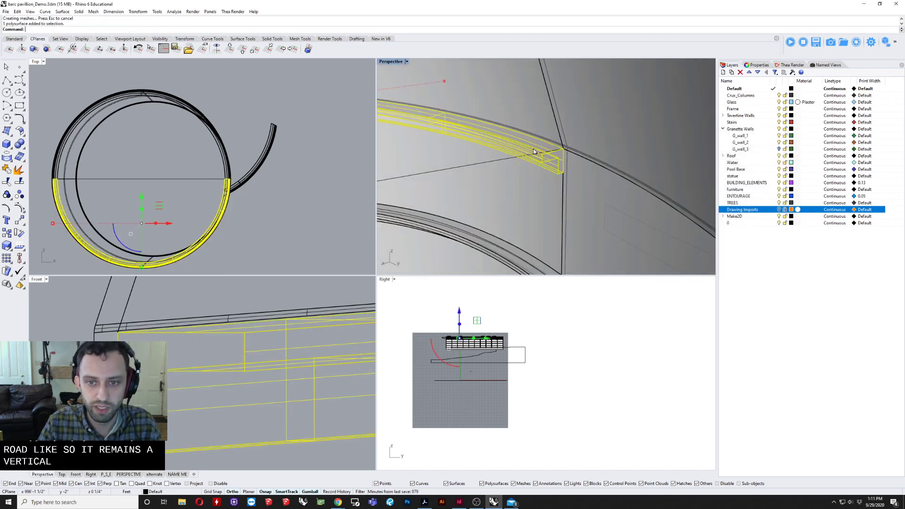
key("Return")
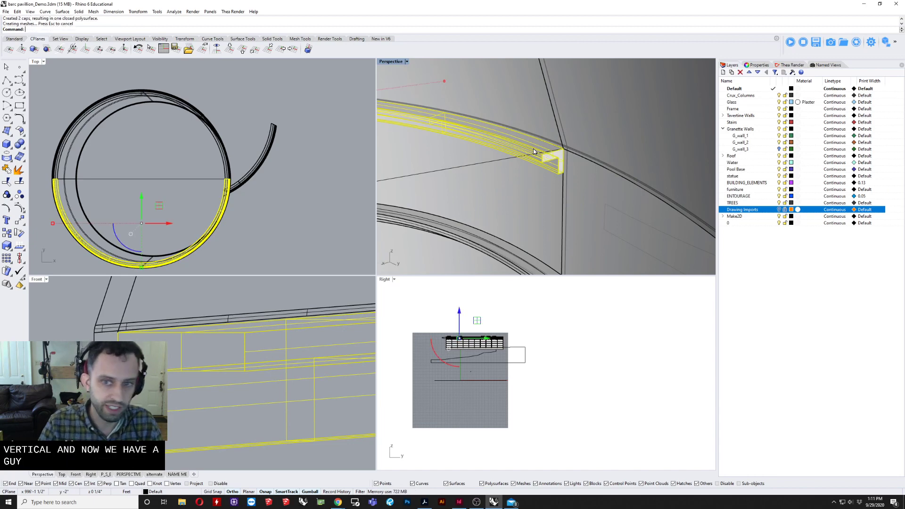
Mirror a copy of the capped half rib across the straight line through the ring's centre.
left_click(537, 152)
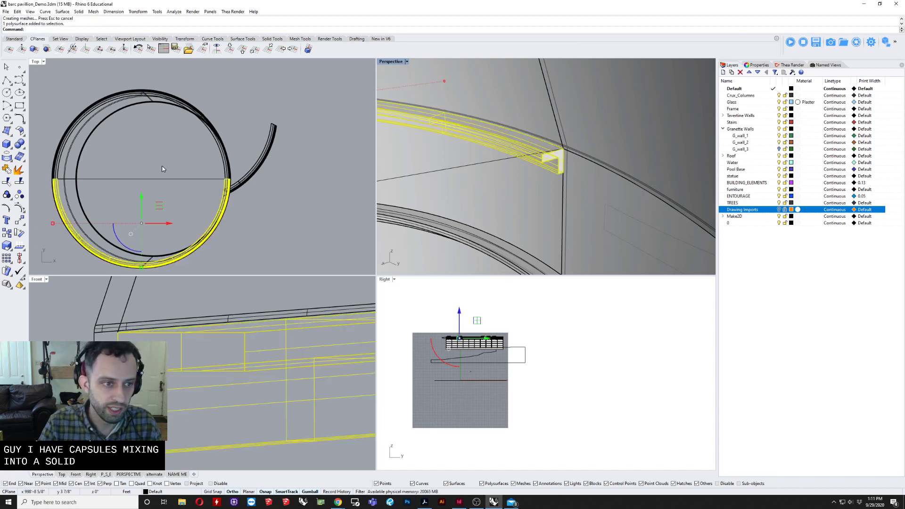
type("m")
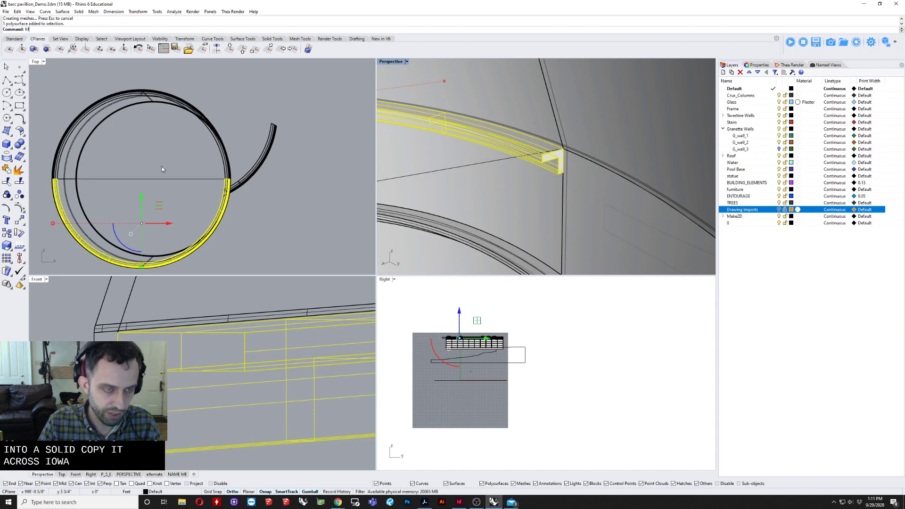
type("i")
key("Return")
left_click(151, 179)
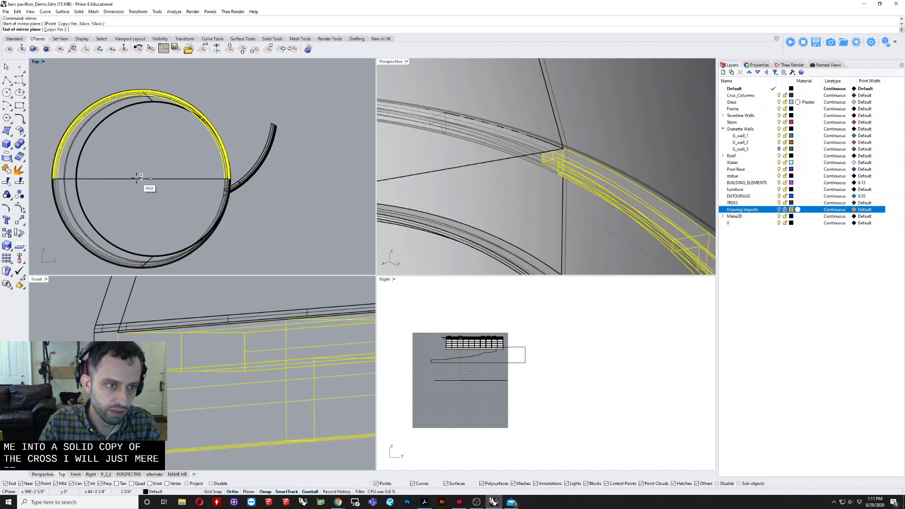
left_click(139, 179)
key("Escape")
Examine the sloped rib's fit around the base of the enclosure's tapered top from several angles.
scroll(545, 95, "down", 2)
scroll(542, 102, "down", 8)
right_click_drag(542, 101, 560, 94)
scroll(491, 102, "up", 7)
scroll(492, 102, "up", 2)
left_click(492, 102)
scroll(492, 102, "down", 6)
right_click_drag(492, 102, 622, 122)
scroll(536, 154, "down", 6)
right_click_drag(536, 151, 552, 135)
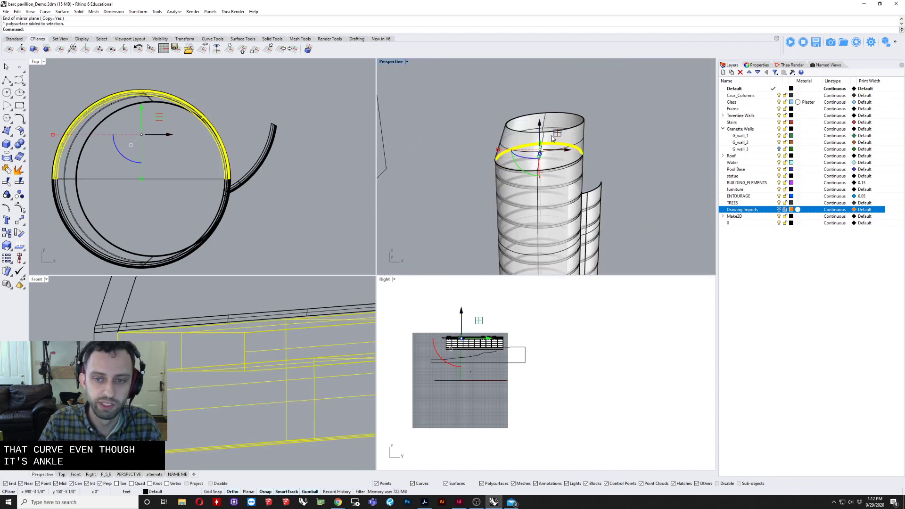
scroll(466, 182, "down", 2)
scroll(136, 367, "down", 20)
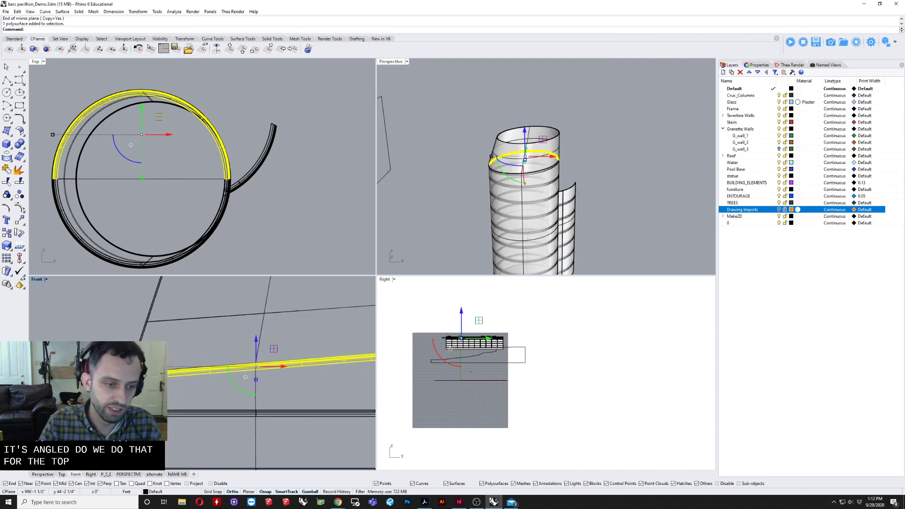
scroll(137, 368, "down", 4)
key("Escape")
Turn the Drawing Imports layer back on to show the reference drawings behind the toilet enclosure.
right_click_drag(537, 141, 467, 156)
scroll(490, 171, "down", 5)
scroll(479, 182, "down", 6)
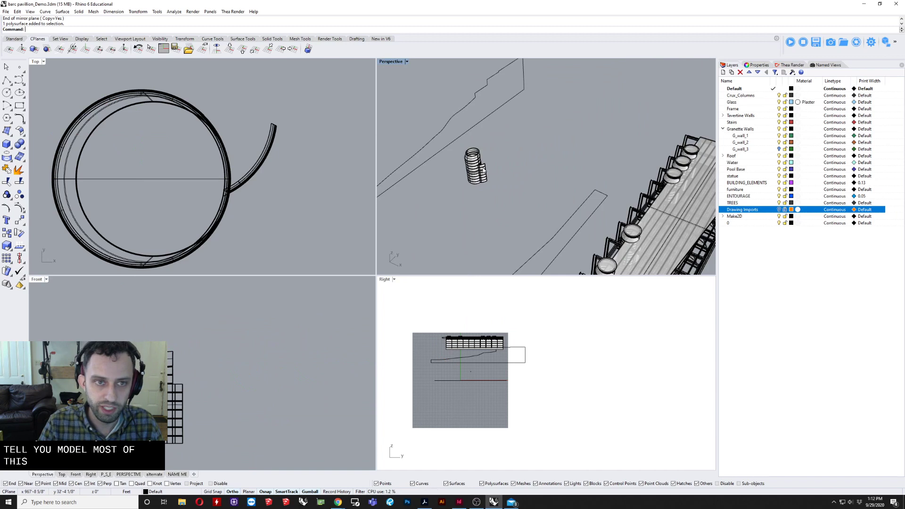
scroll(471, 179, "down", 6)
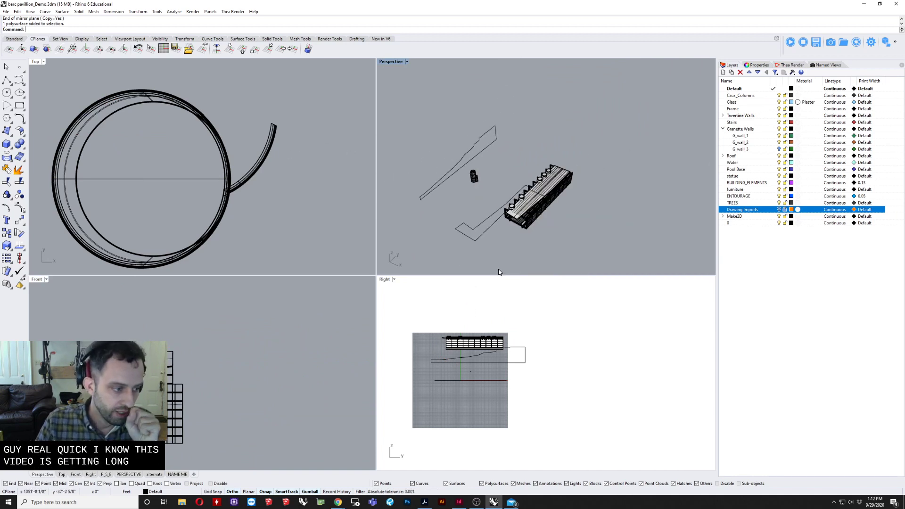
right_click_drag(493, 245, 519, 147)
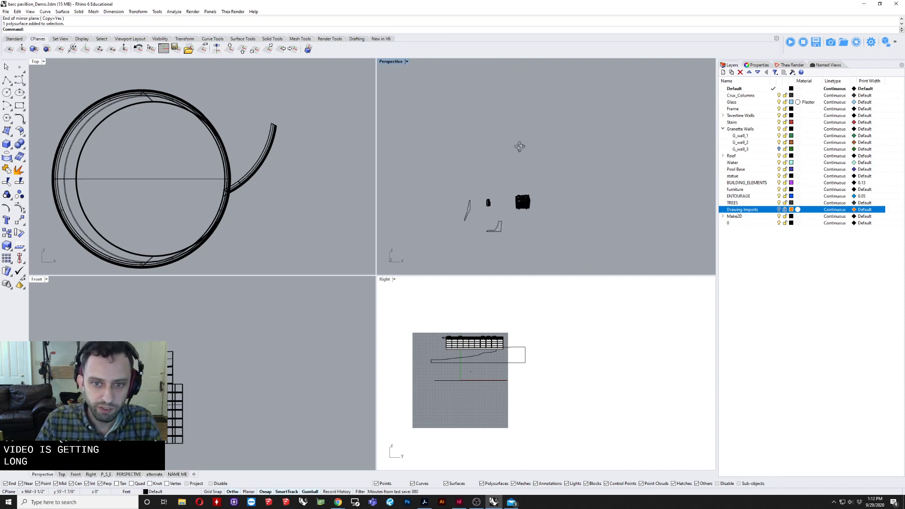
scroll(278, 179, "down", 2)
scroll(427, 402, "down", 3)
scroll(404, 361, "up", 4)
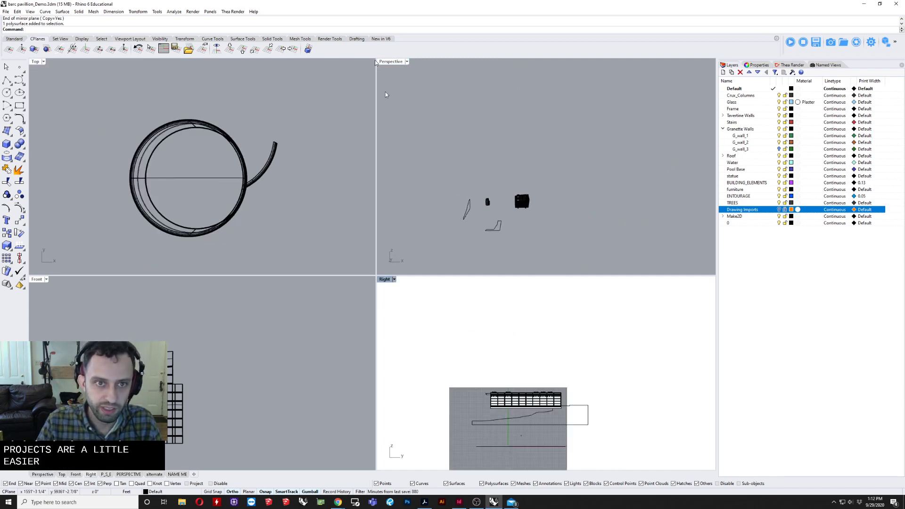
left_click(779, 209)
right_click_drag(473, 380, 457, 324)
scroll(199, 351, "up", 10)
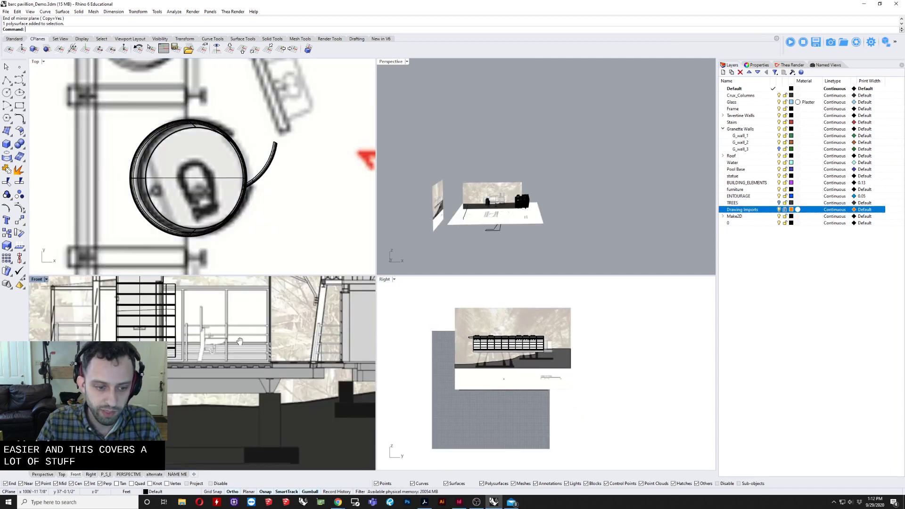
Trace the concrete slab's section in the Front viewport with a closed rectangular polyline over the imported drawing.
scroll(198, 351, "up", 5)
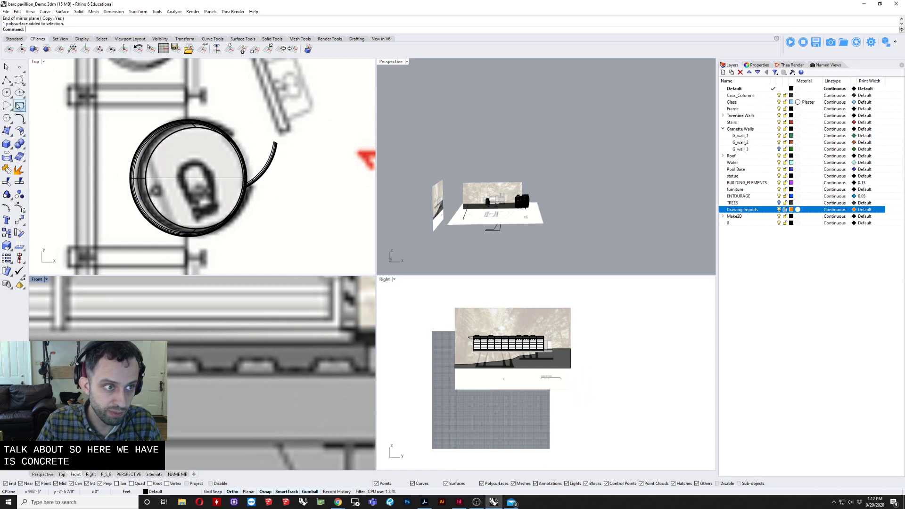
left_click(9, 81)
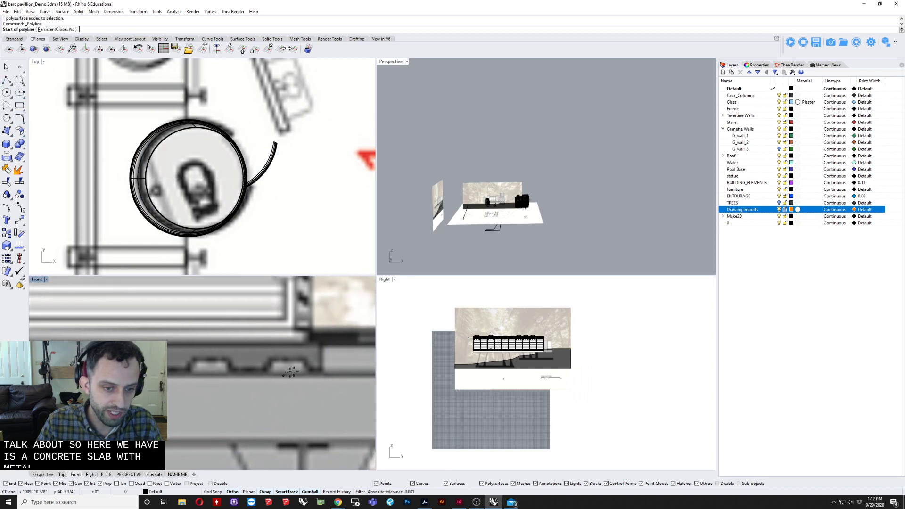
left_click(320, 345)
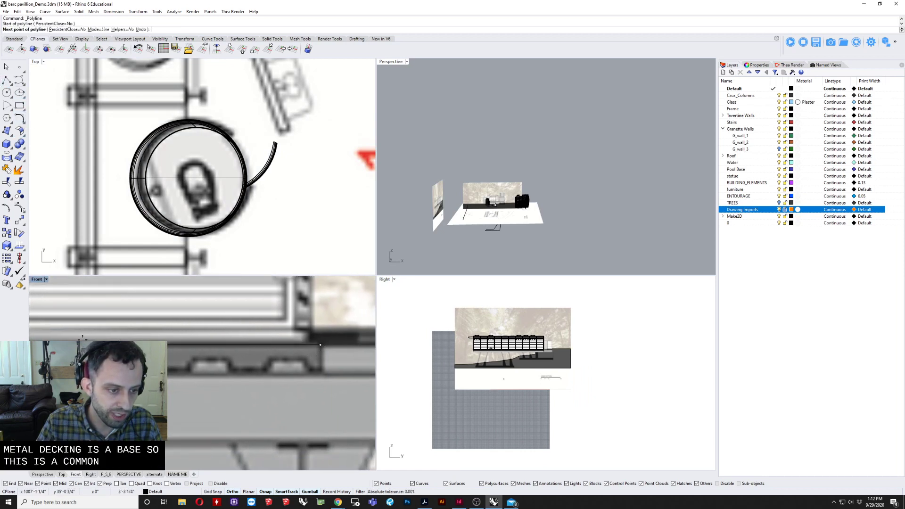
left_click(61, 345)
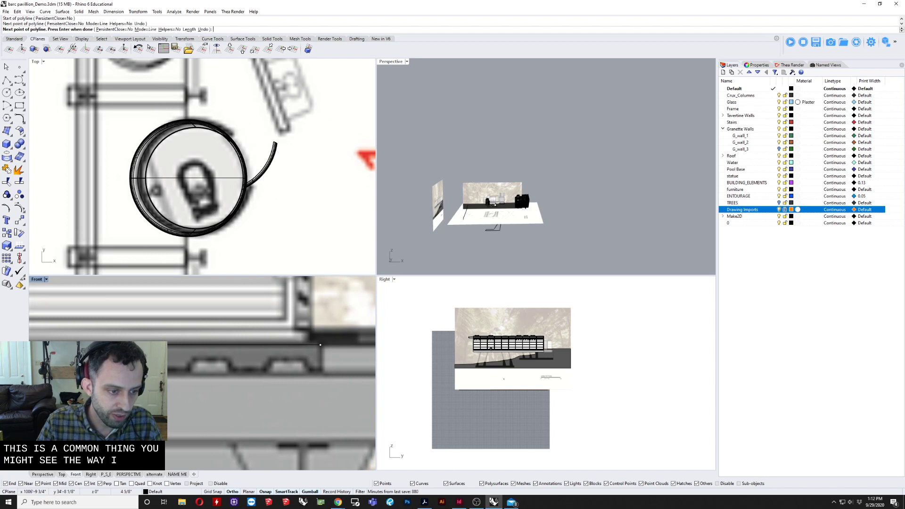
left_click(62, 372)
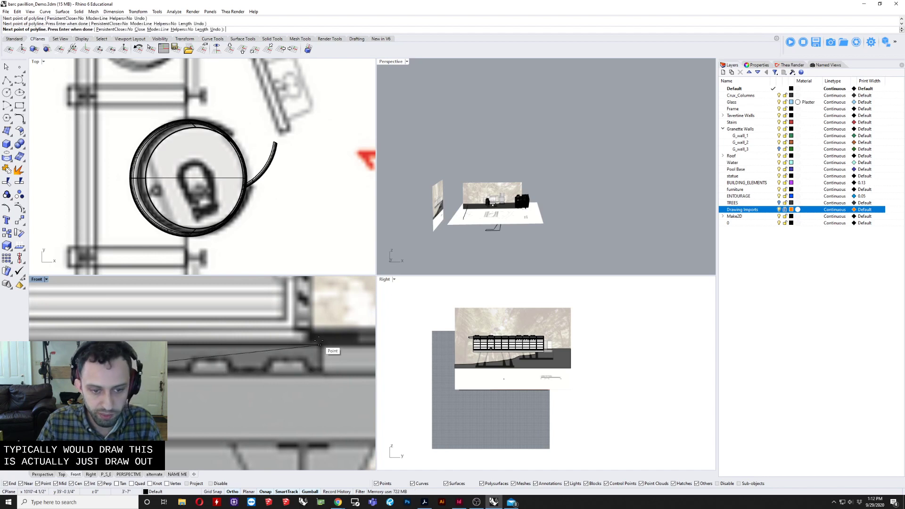
left_click(320, 372)
left_click(320, 345)
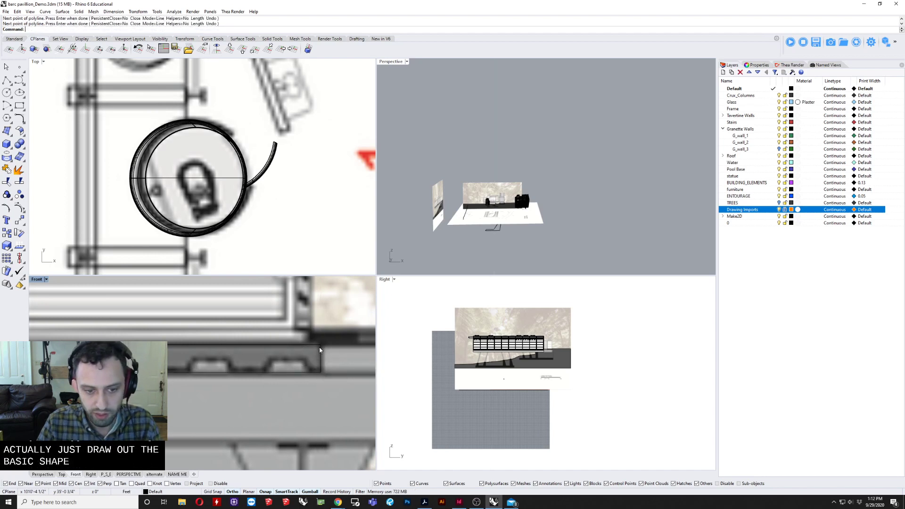
Draw a trapezoidal polyline for the metal decking cutout nearest the slab's end, with its feet on the slab's lower edge.
right_click(320, 351)
left_click(309, 372)
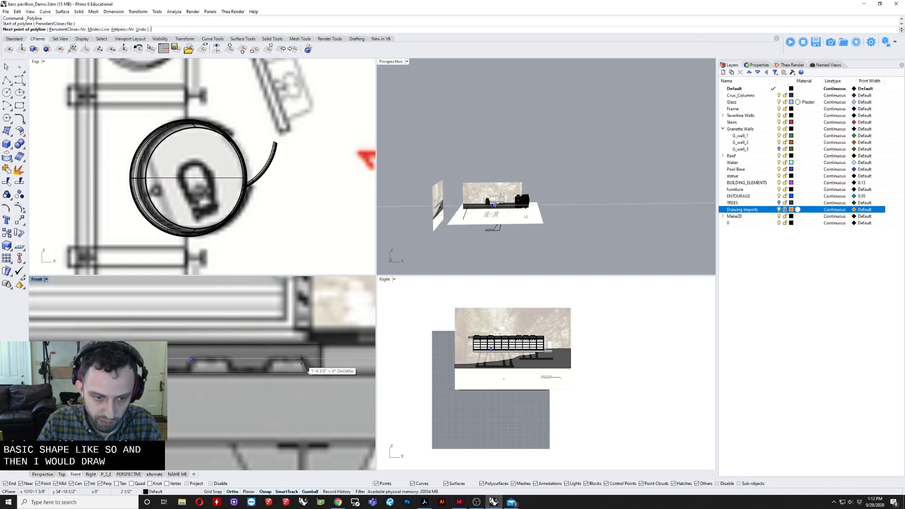
left_click(301, 359)
left_click(269, 359)
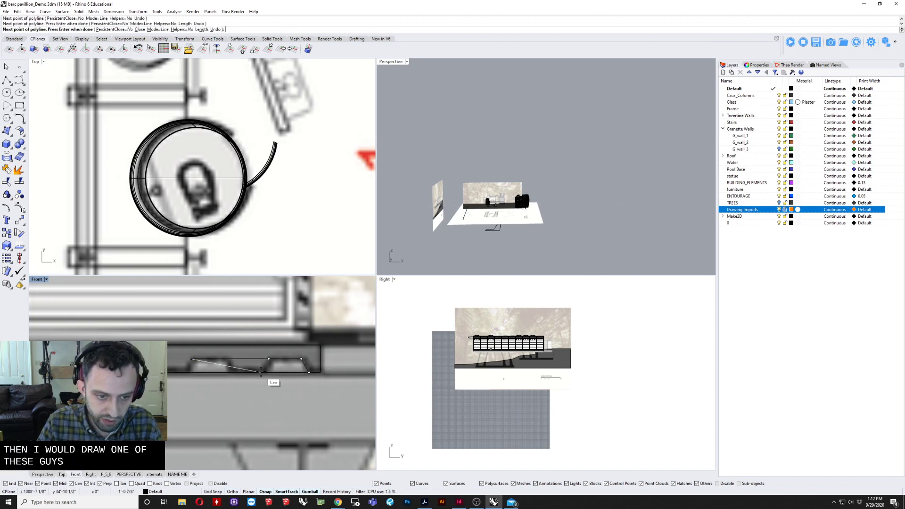
scroll(262, 372, "up", 3)
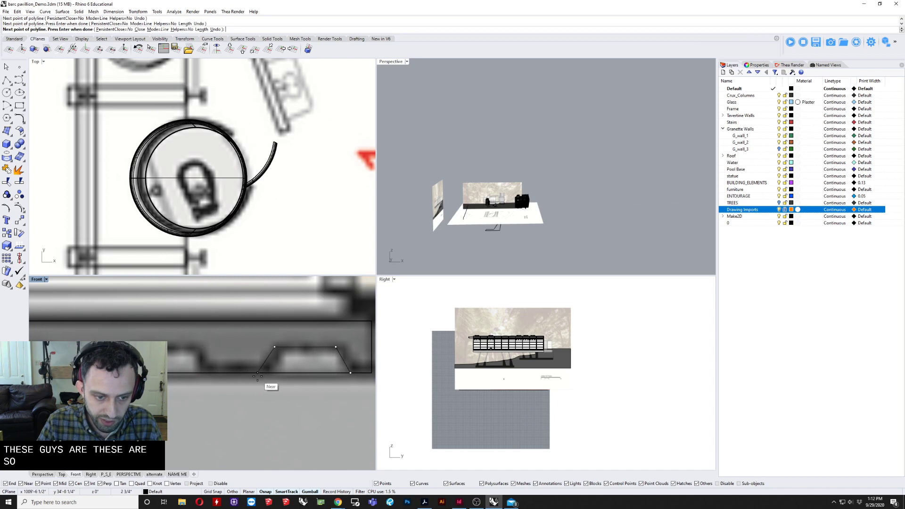
left_click(259, 375)
key("Return")
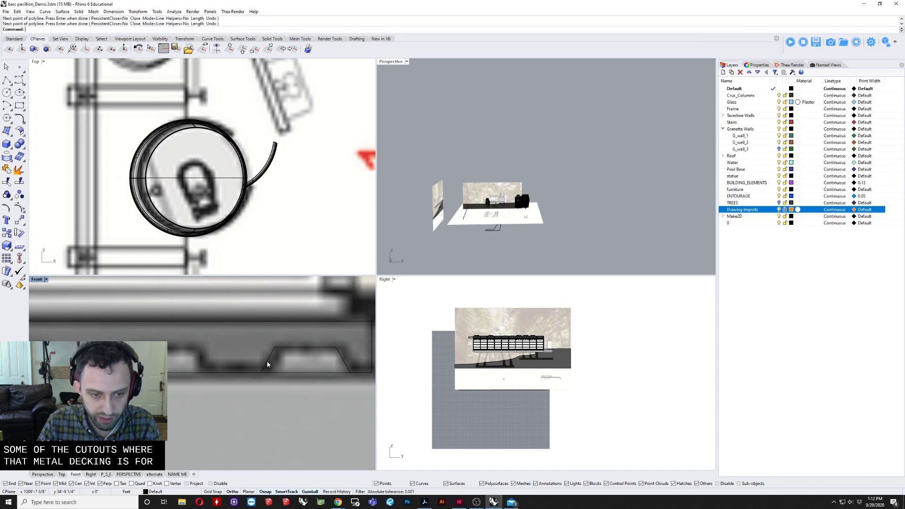
Array the trapezoidal cutout linearly along the slab's underside, 10 items spaced to the next decking rib in the drawing.
left_click(266, 363)
scroll(267, 363, "down", 3)
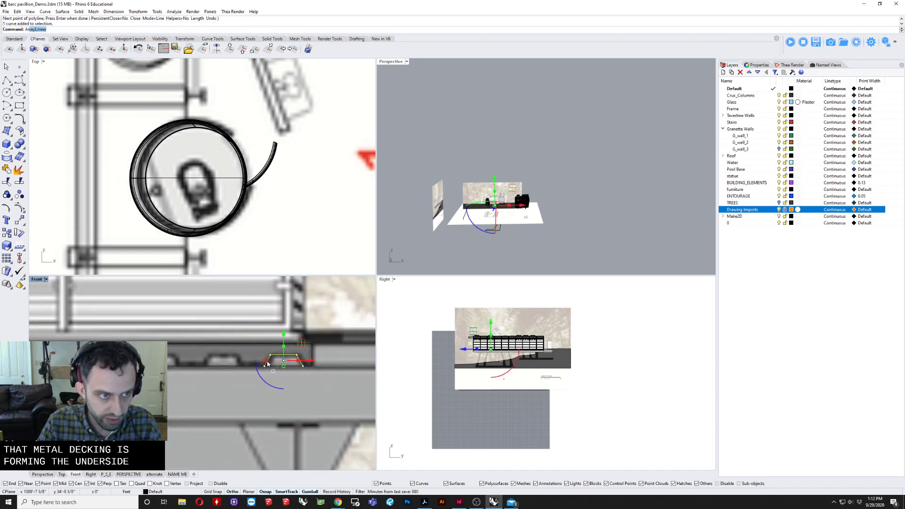
key("Return")
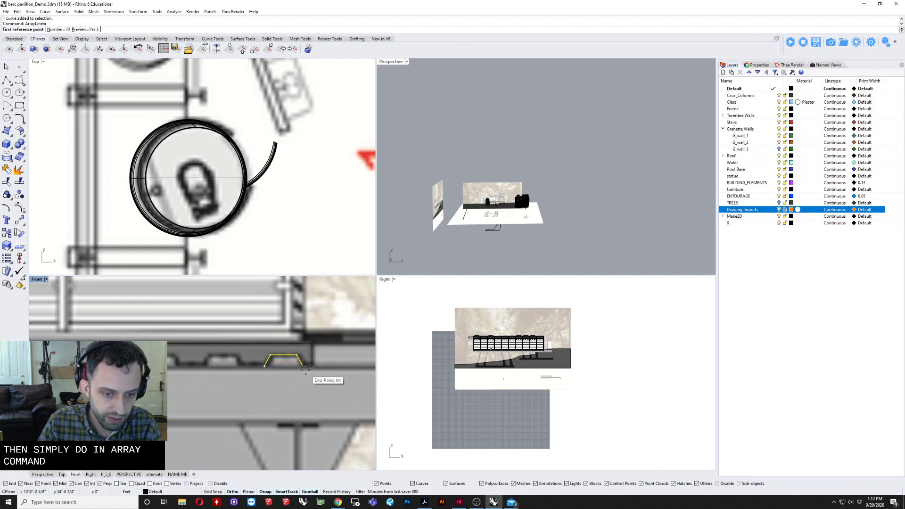
left_click(304, 368)
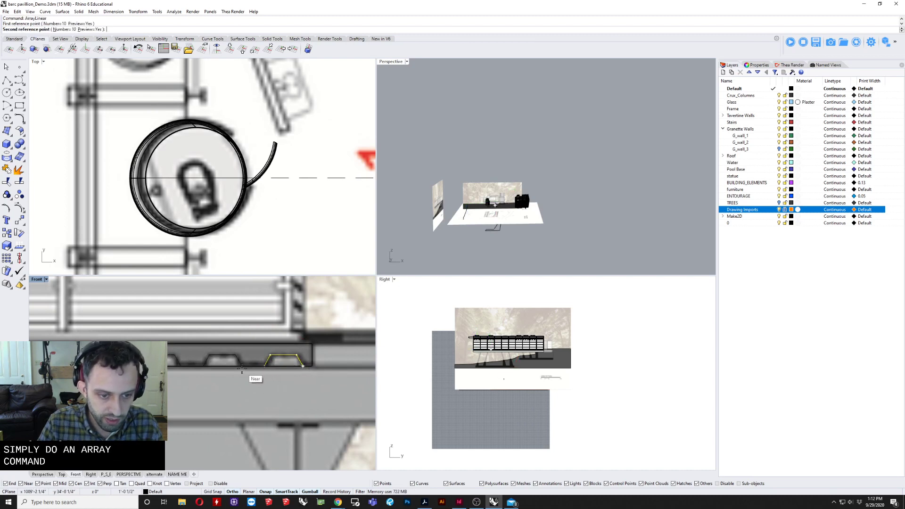
left_click(242, 367)
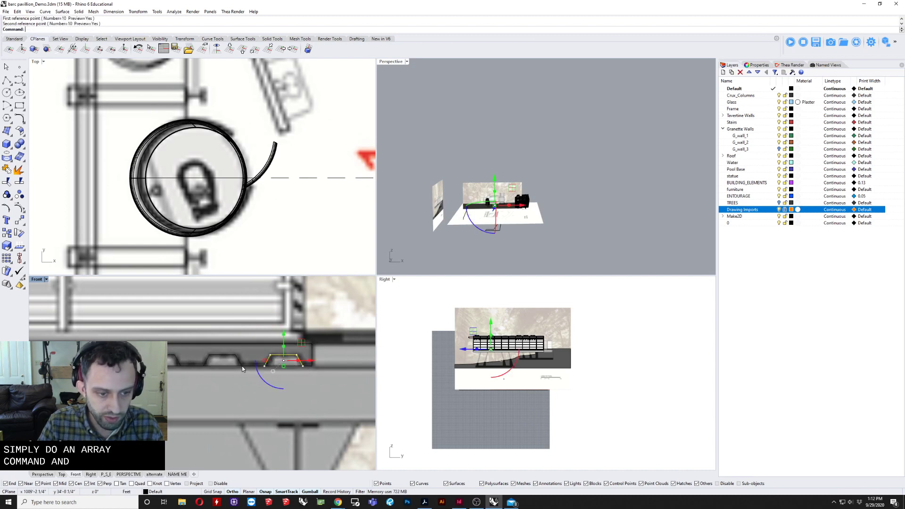
Trim the slab's lower edge inside the first three decking cutouts, using those trapezoids as cutting objects.
left_click(178, 362, "shift")
type("TR")
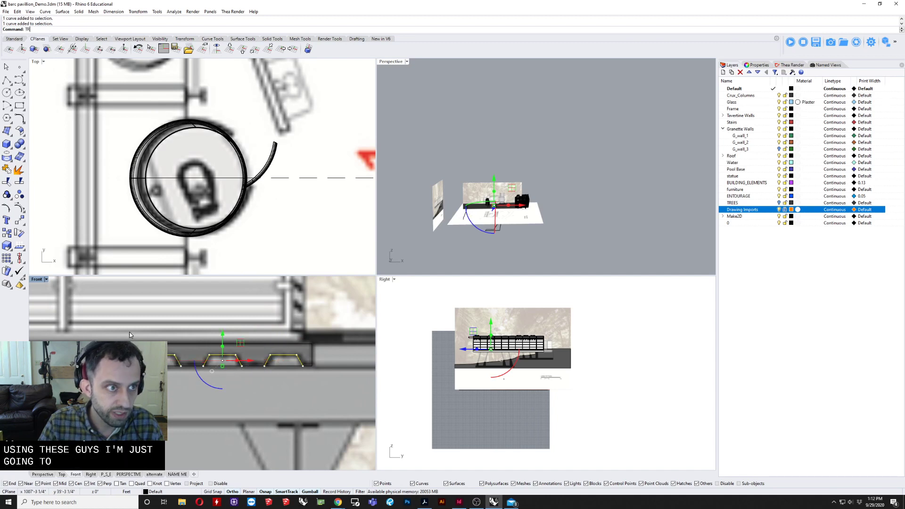
key("Return")
scroll(268, 353, "up", 3)
left_click(262, 374)
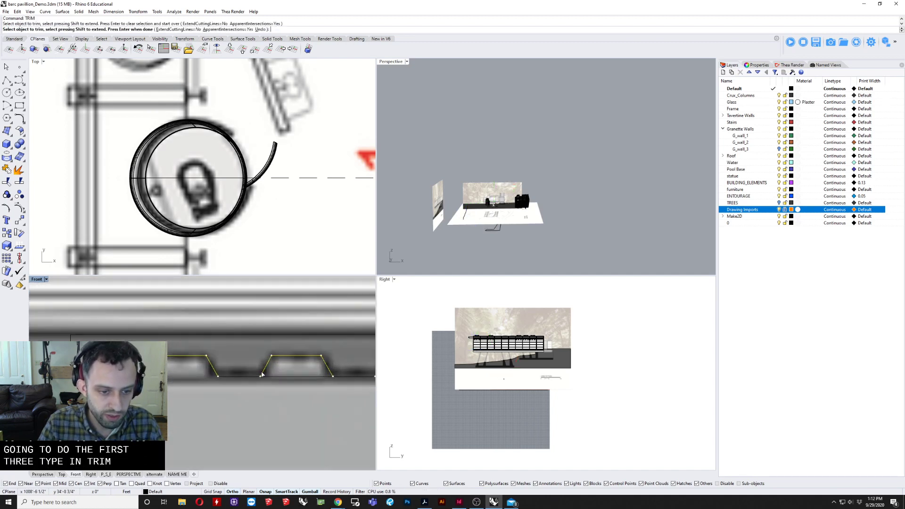
right_click_drag(274, 375, 284, 399)
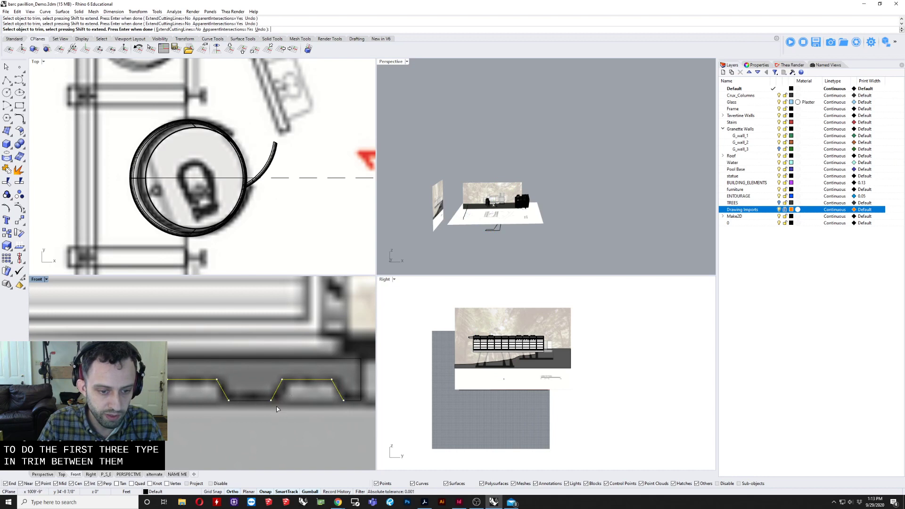
key("Return")
Select the trimmed slab outline and its three cutout curves and join them into one profile.
scroll(277, 409, "down", 3)
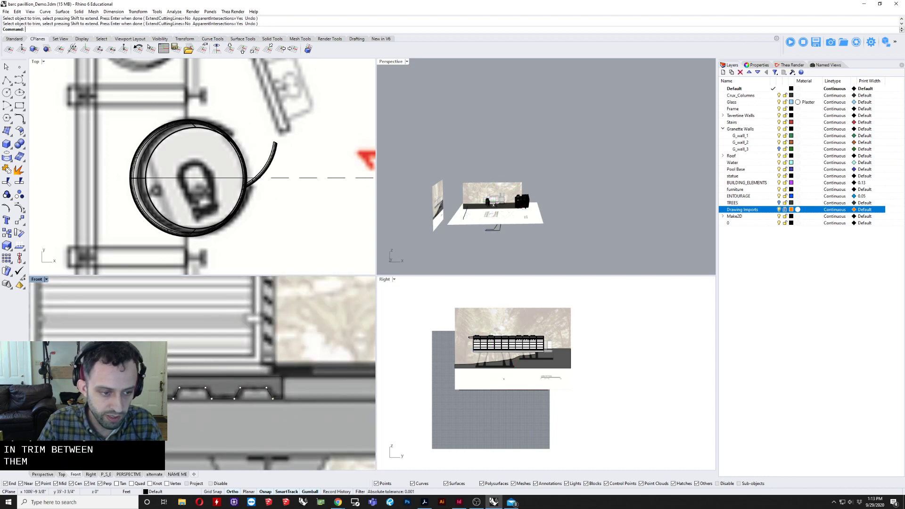
left_click_drag(315, 404, 319, 418)
right_click_drag(263, 421, 273, 438)
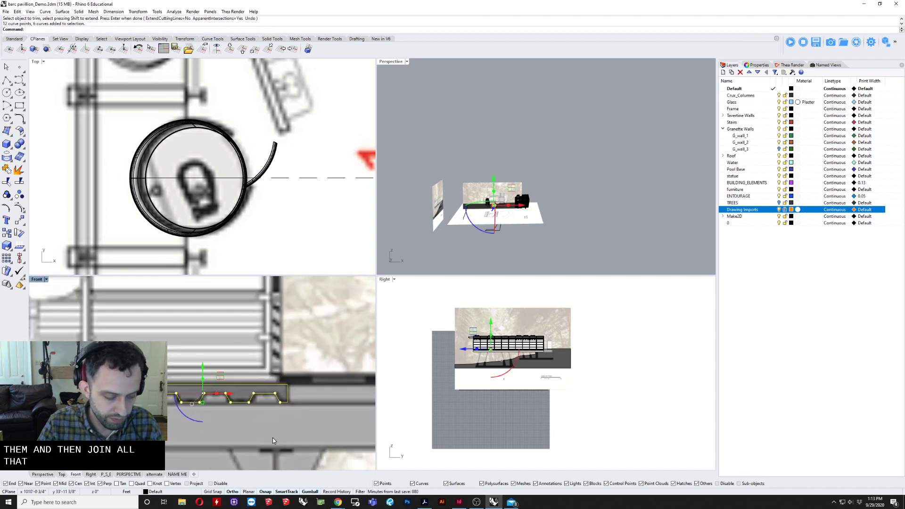
key("ctrl+j")
Extrude the joined slab and decking profile into a solid with ExtrudeCrv in the Perspective viewport.
type("zs")
key("Return")
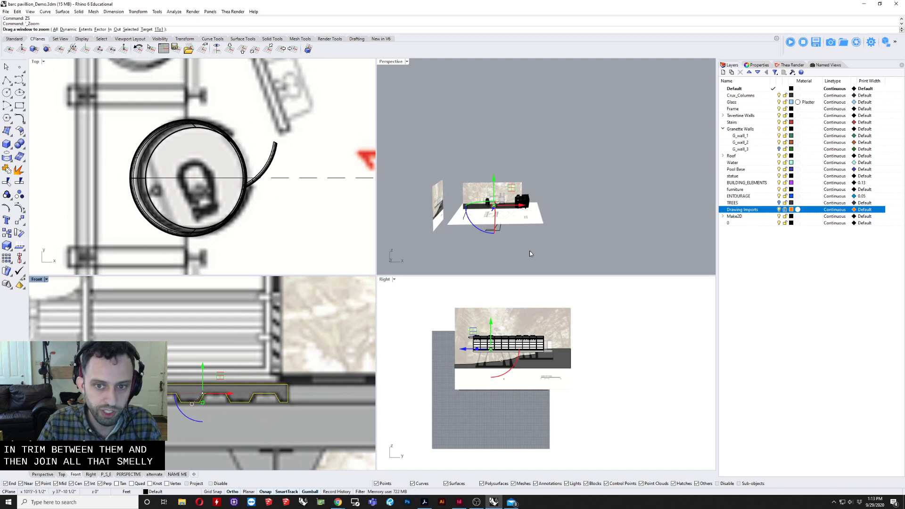
right_click(547, 242)
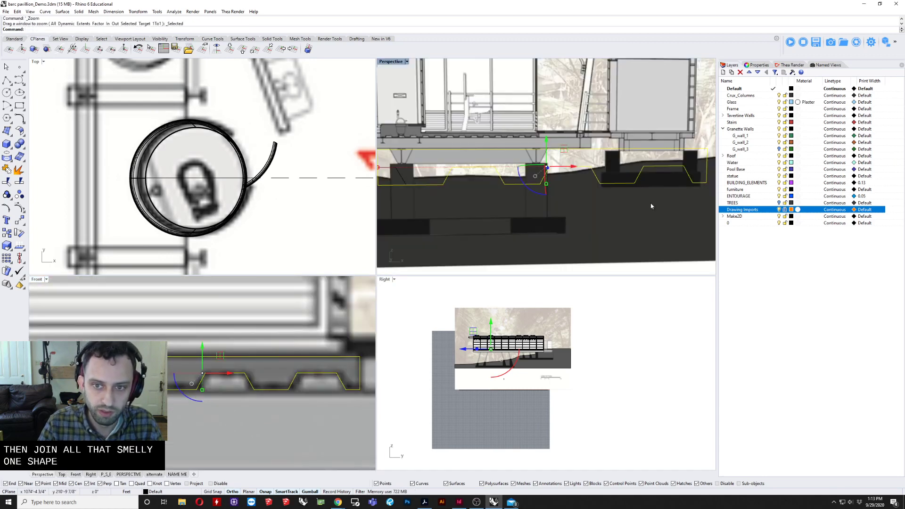
right_click_drag(651, 206, 561, 214)
type("eCrv")
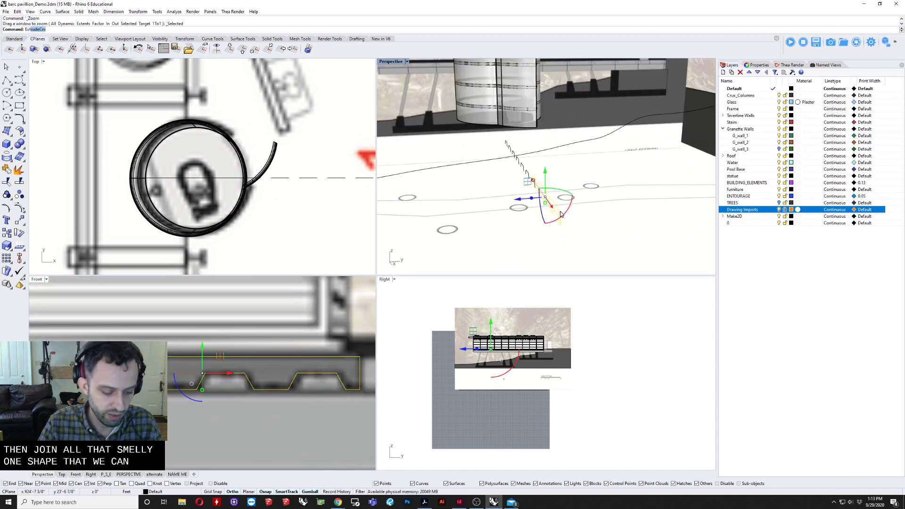
key("Return")
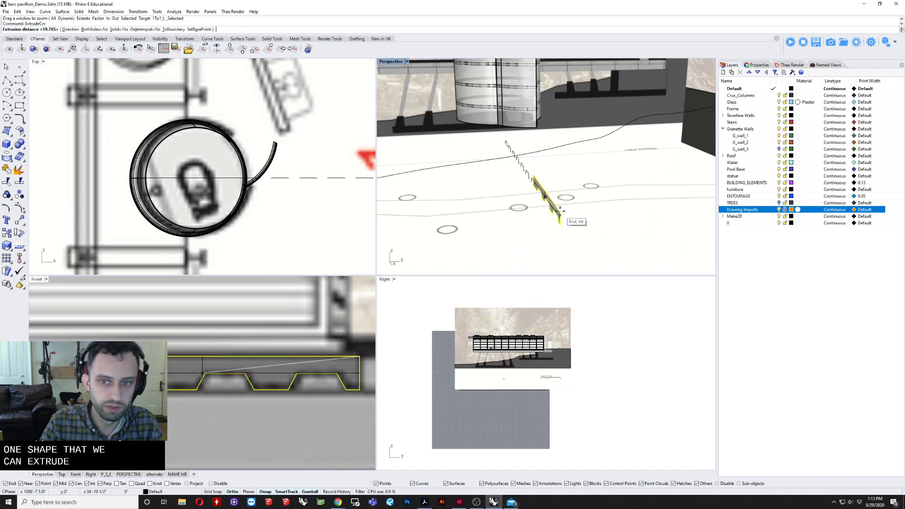
left_click(643, 186)
mouse_move(646, 203)
right_mouse_down()
mouse_move(632, 151)
mouse_move(651, 118)
mouse_move(664, 188)
mouse_move(490, 224)
mouse_move(502, 230)
mouse_move(554, 177)
mouse_move(541, 191)
right_mouse_up()
key("Escape")
scroll(541, 192, "up", 3)
right_click_drag(595, 184, 551, 182)
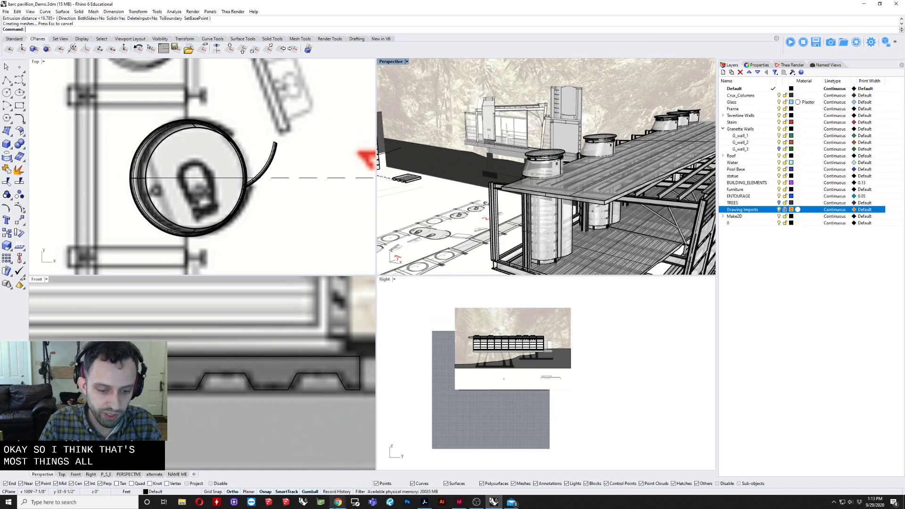
Switch to Chrome, search for "flying architecture" in a new tab, and open flyingarchitecture.com in a maximized window.
mouse_move(338, 502)
left_click(337, 465)
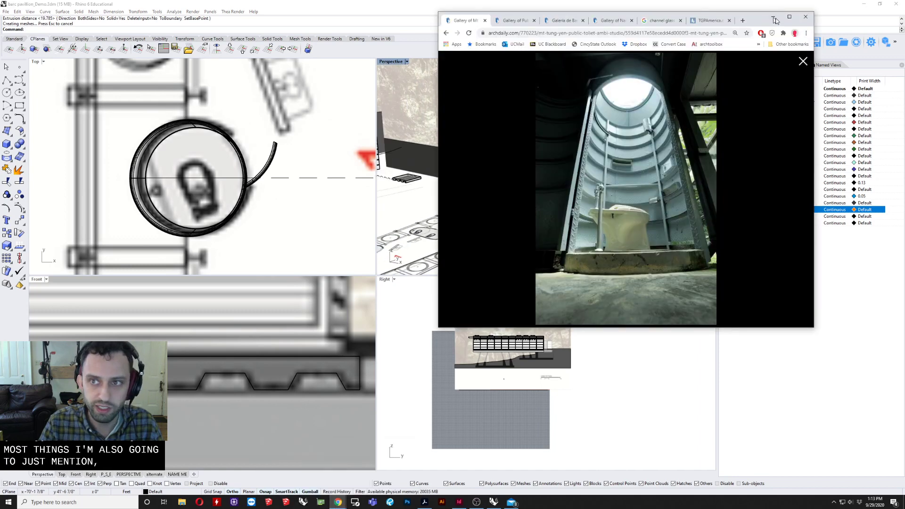
left_click(742, 21)
type("flyin")
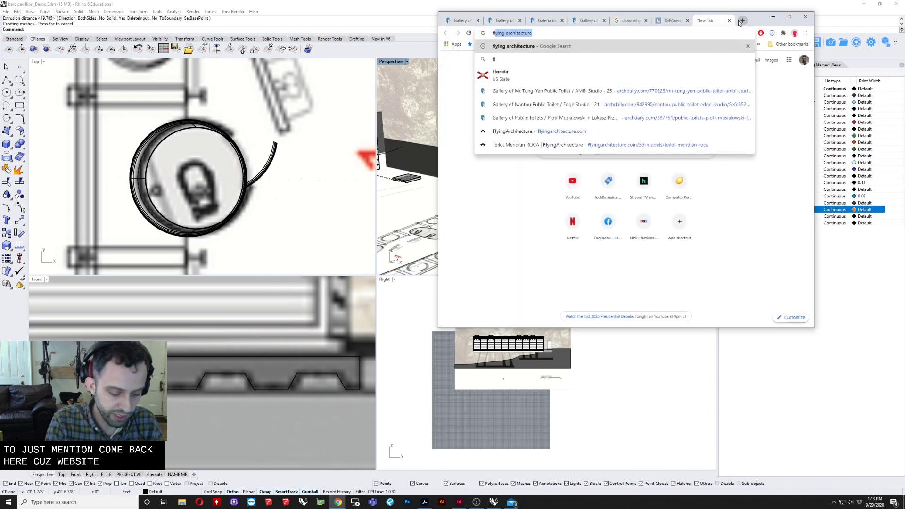
type("g")
key("Return")
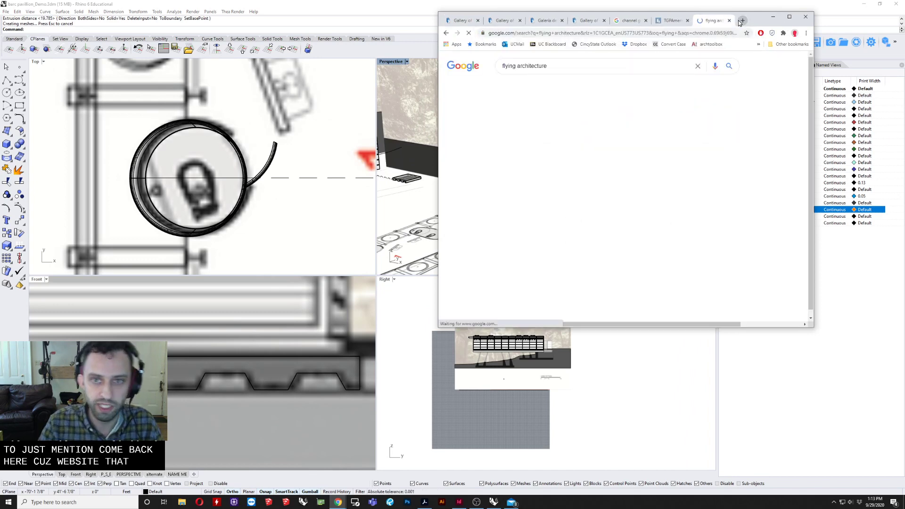
left_click(542, 126)
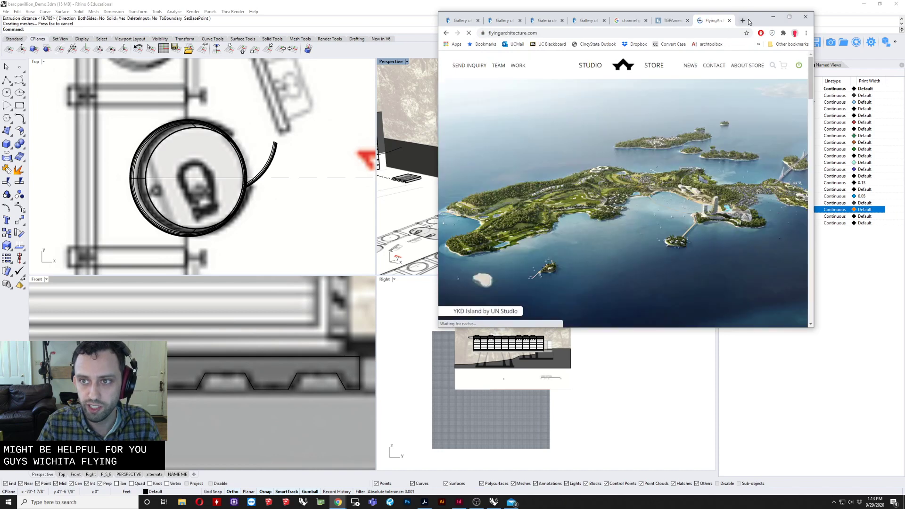
left_click_drag(750, 20, 617, 0)
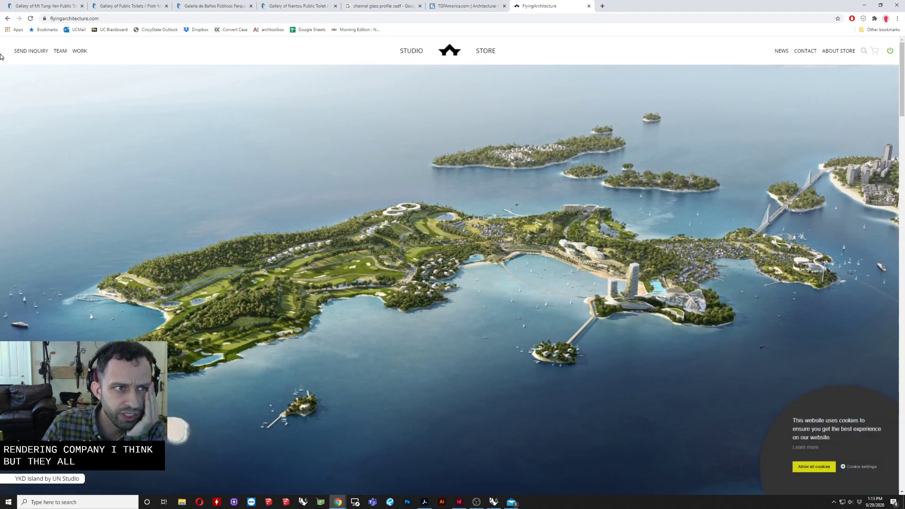
Look through FlyingArchitecture's store and studio pages and browse the renderings in its work portfolio.
left_click(479, 51)
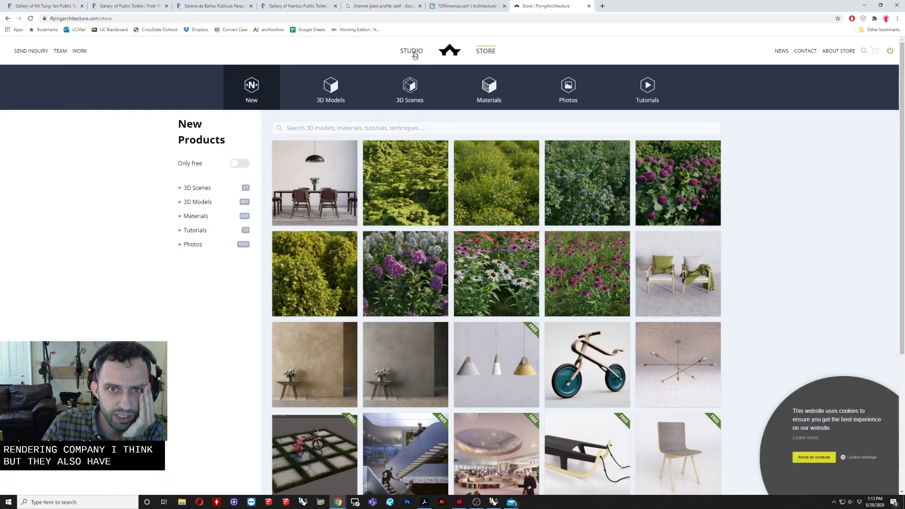
left_click(414, 52)
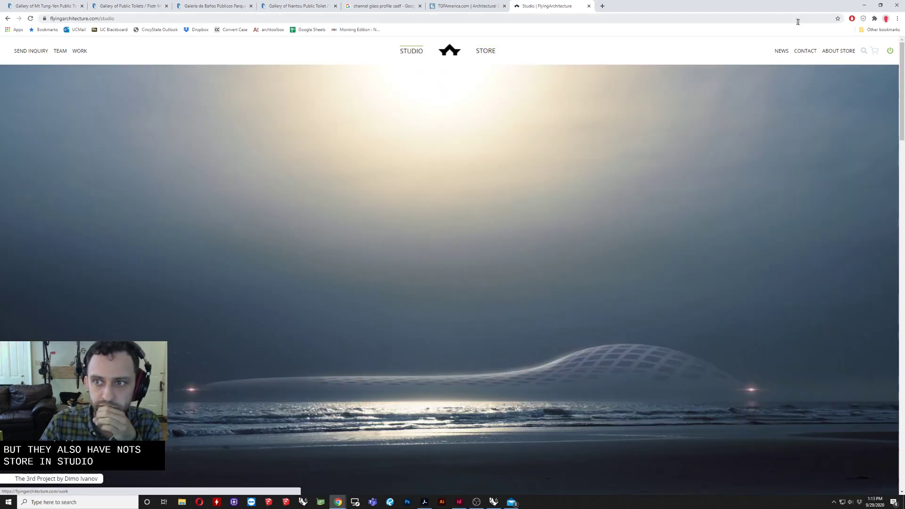
scroll(292, 191, "down", 9)
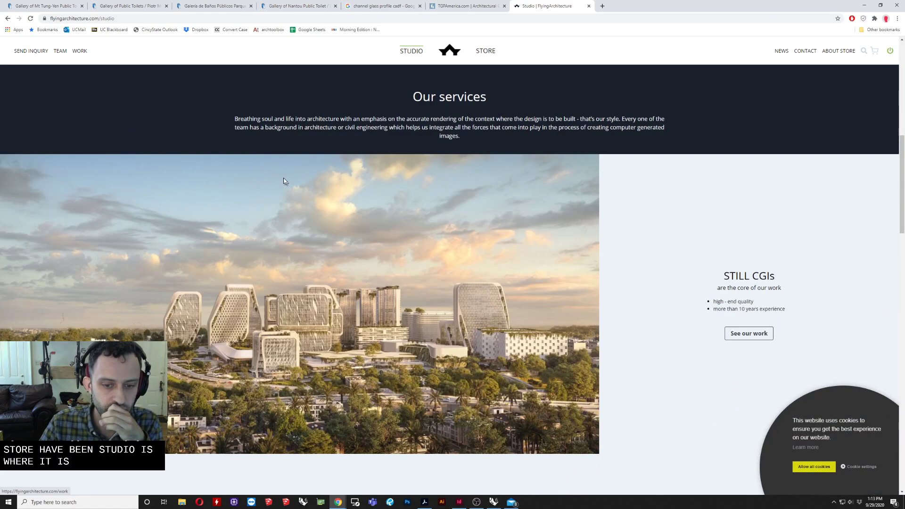
scroll(284, 181, "down", 3)
scroll(641, 84, "up", 8)
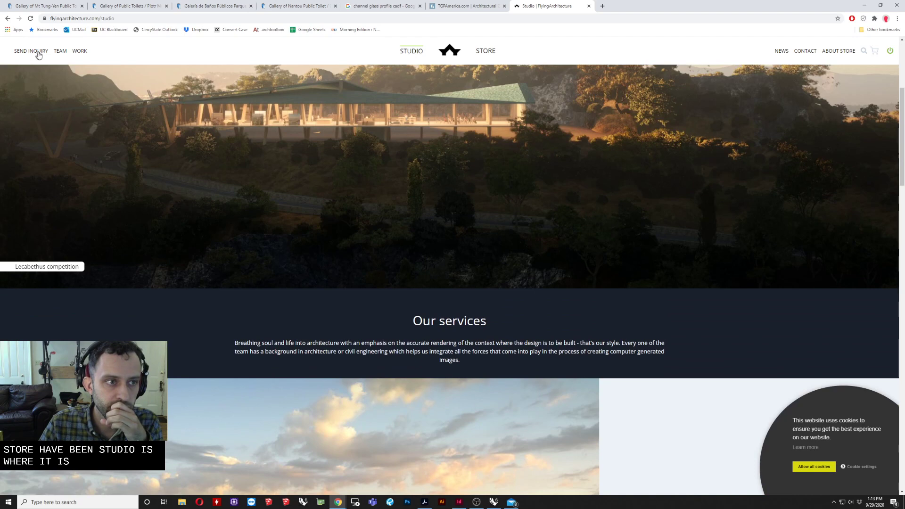
left_click(79, 51)
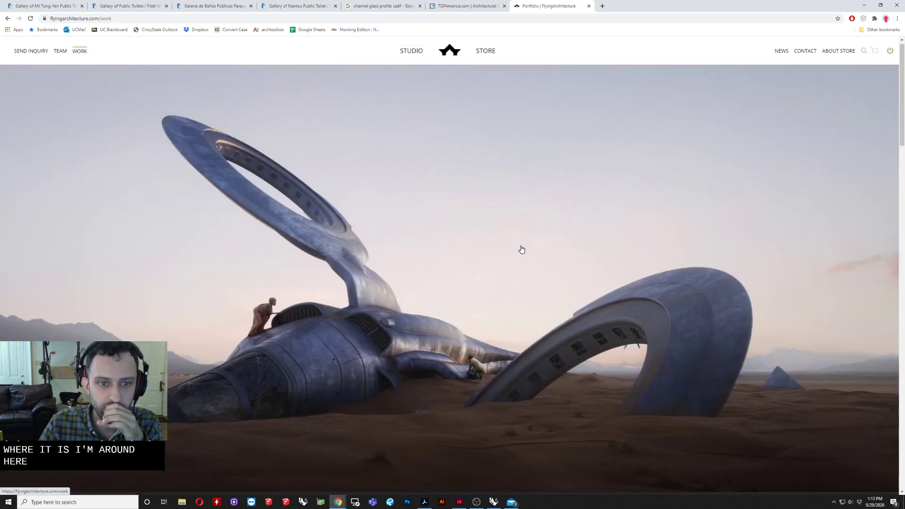
scroll(516, 183, "down", 15)
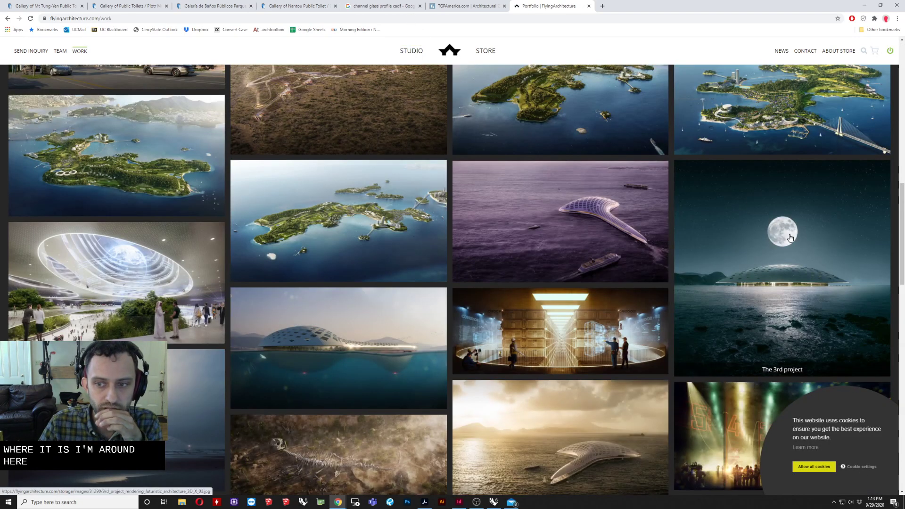
Browse the 3D Models section of the FlyingArchitecture store and limit it to free models only.
left_click(813, 52)
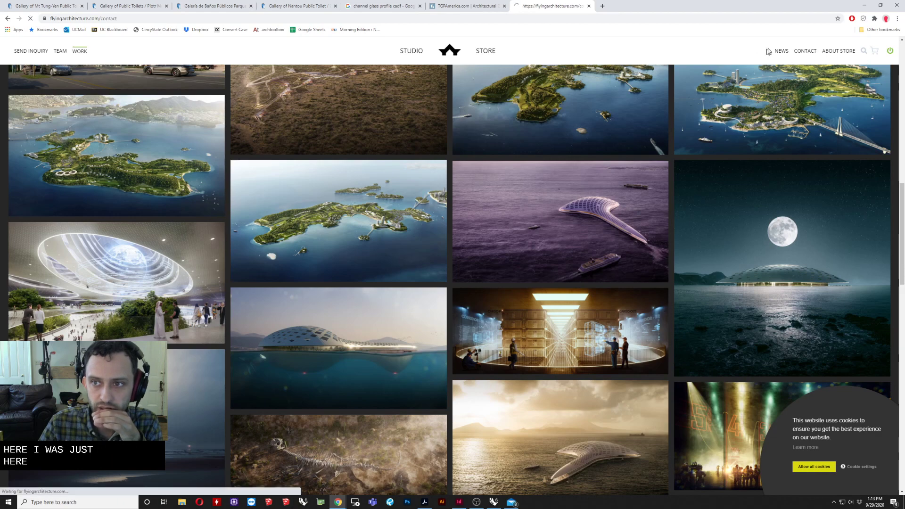
left_click(864, 54)
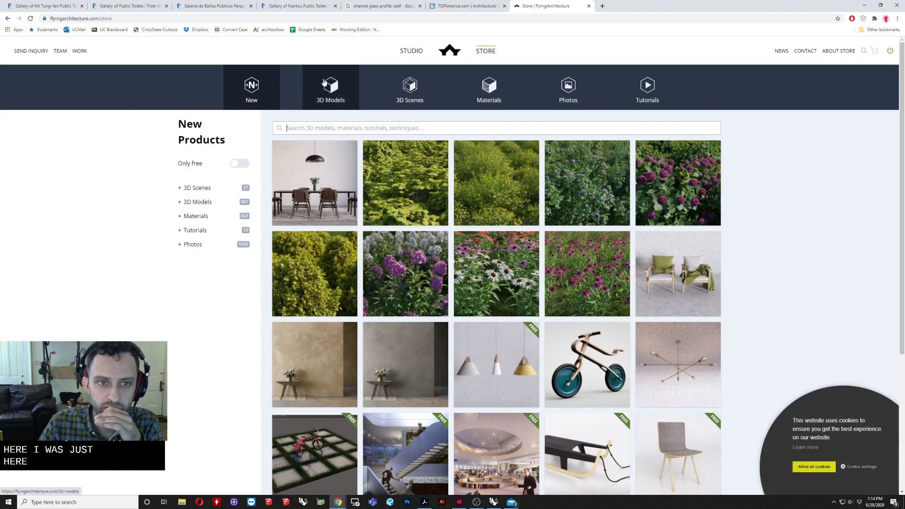
left_click(342, 104)
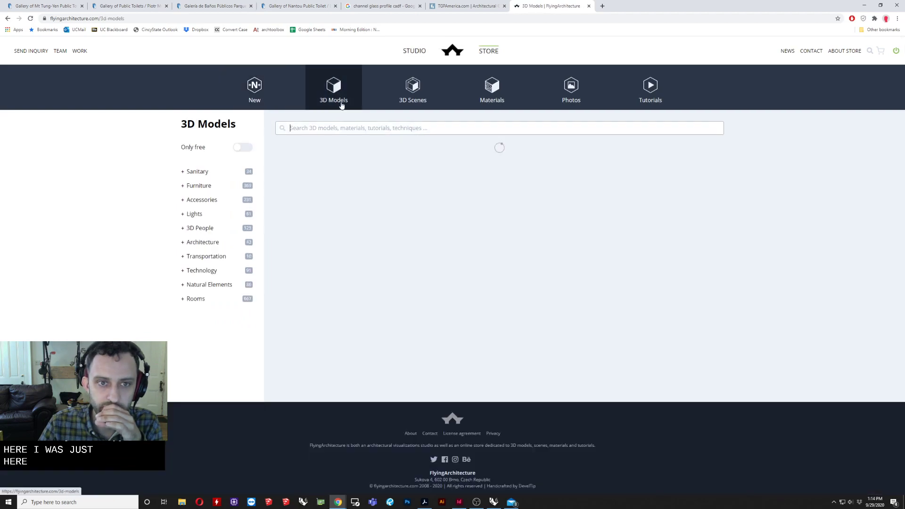
scroll(219, 112, "down", 5)
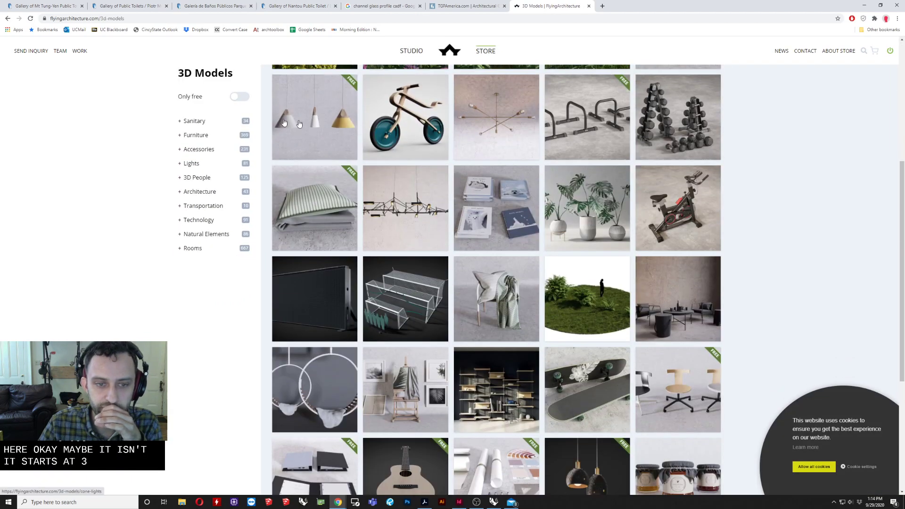
scroll(219, 111, "up", 3)
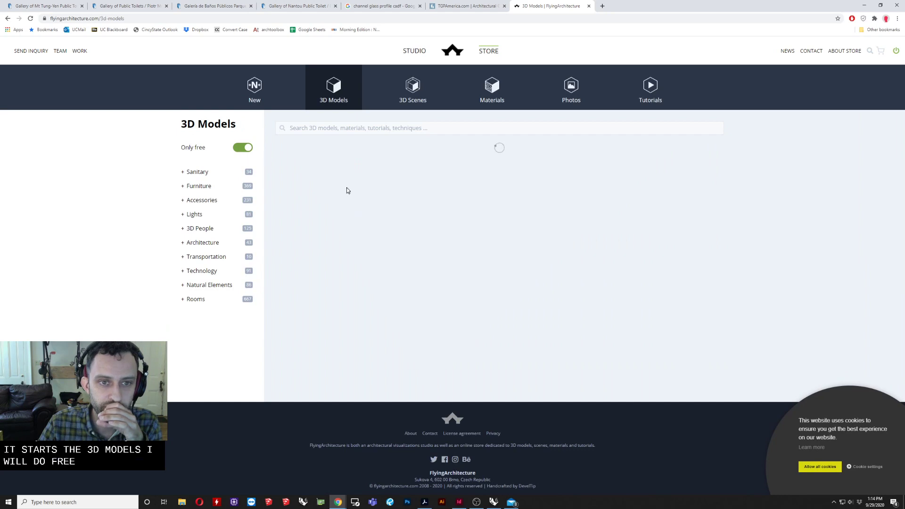
scroll(420, 257, "down", 1)
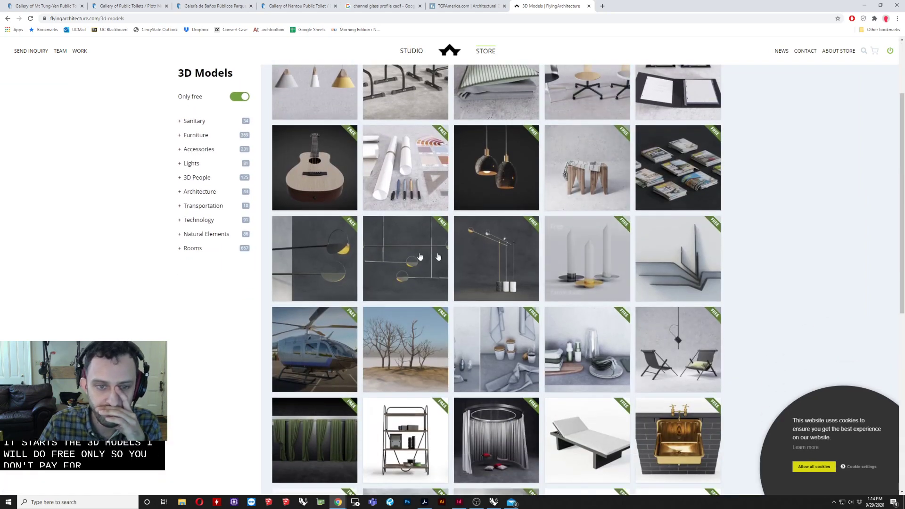
Look through the Sanitary category of 3D models and open the Monoblock toilet model page.
left_click(198, 121)
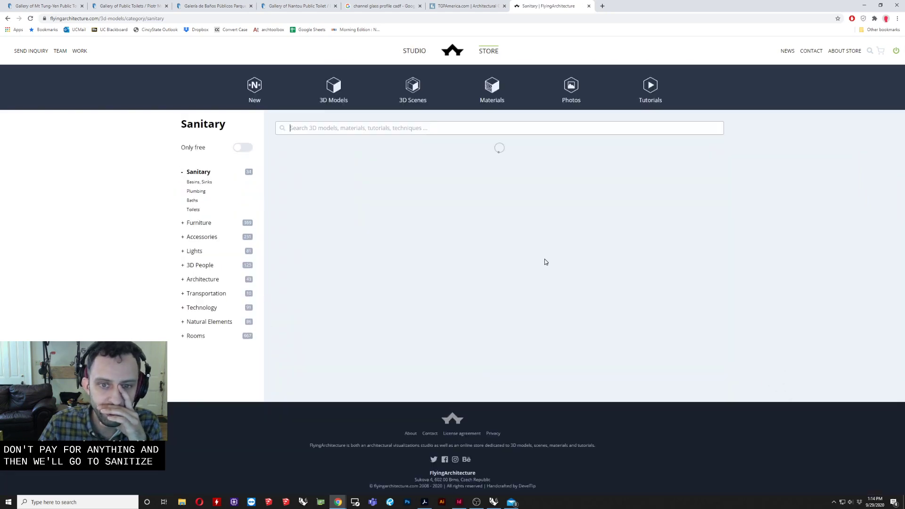
scroll(647, 302, "down", 5)
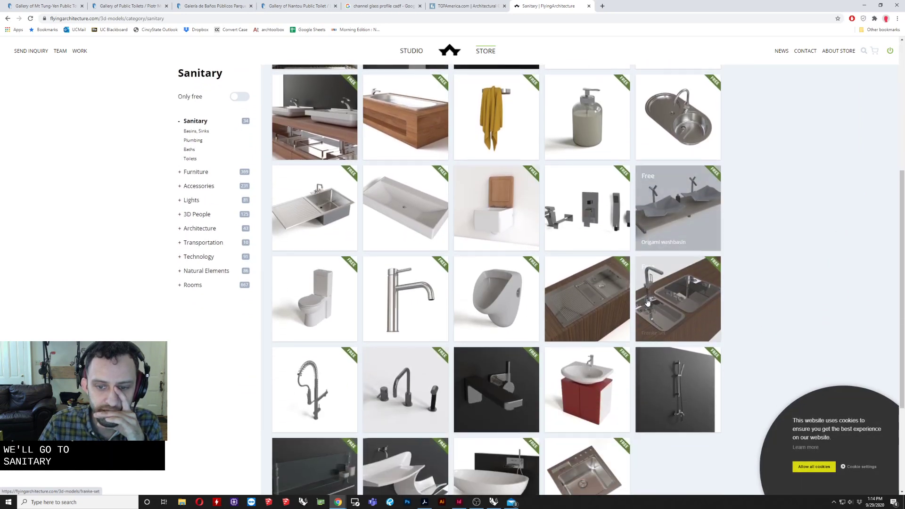
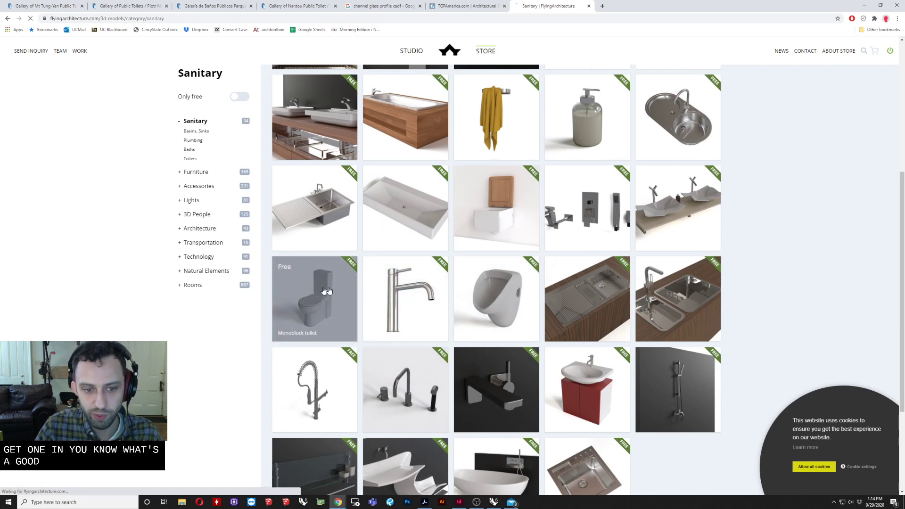
left_click(417, 276)
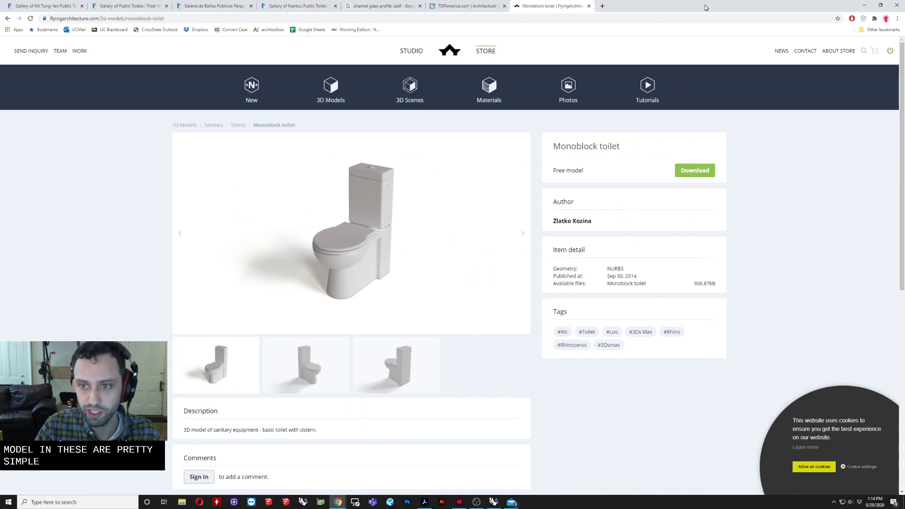
Restore the browser window to a smaller size, switch to Rhino, and examine the toilet placed in the pavilion's cylindrical stall and the overall model.
left_click_drag(705, 8, 819, 257)
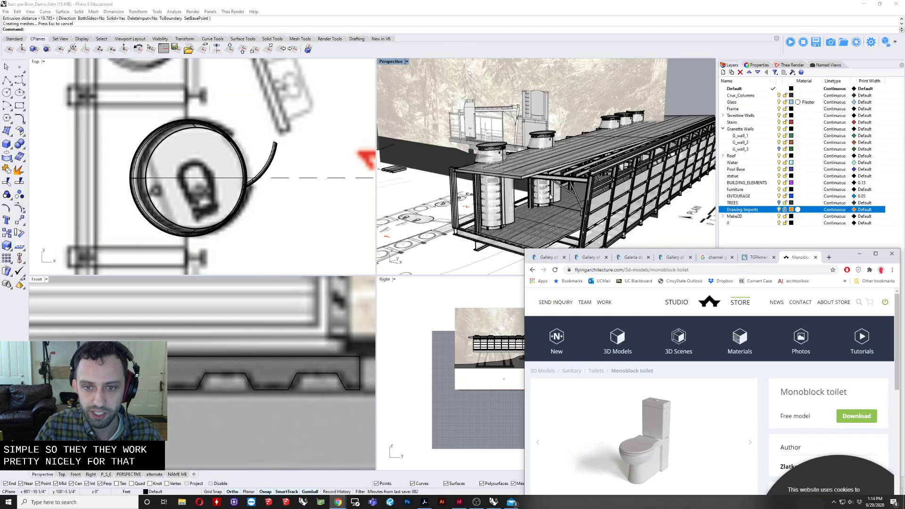
scroll(550, 195, "down", 10)
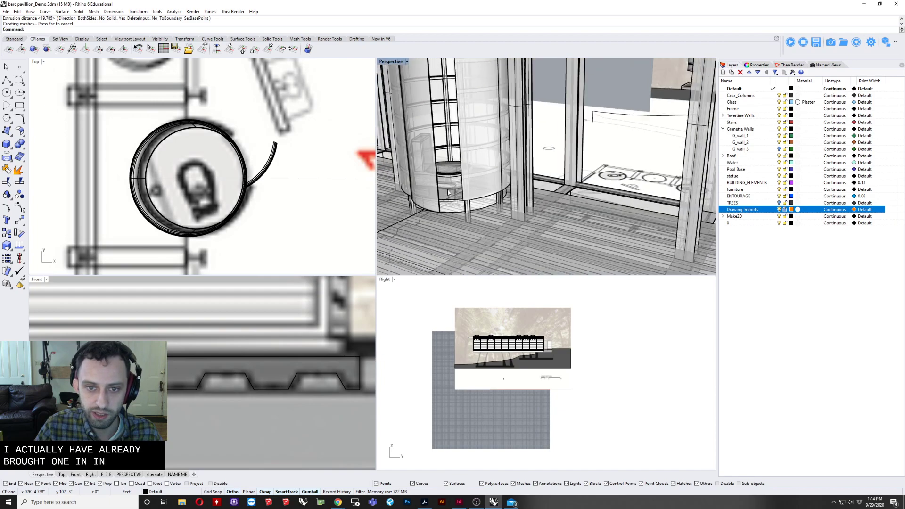
scroll(448, 193, "down", 10)
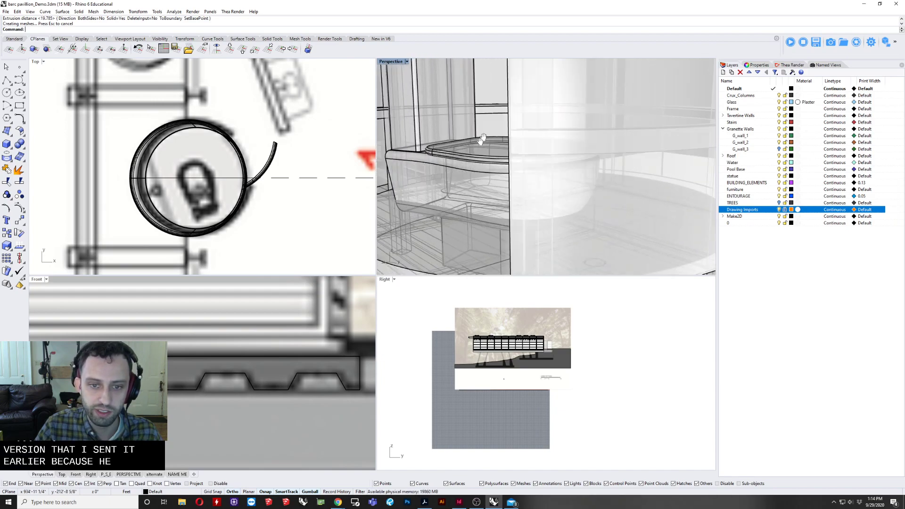
scroll(500, 141, "down", 6)
right_click_drag(481, 140, 539, 141, "shift")
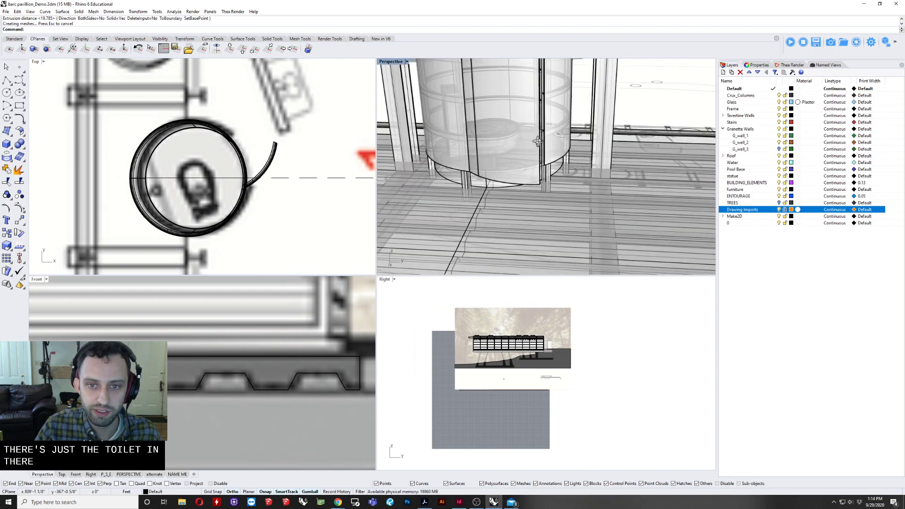
scroll(539, 141, "up", 15)
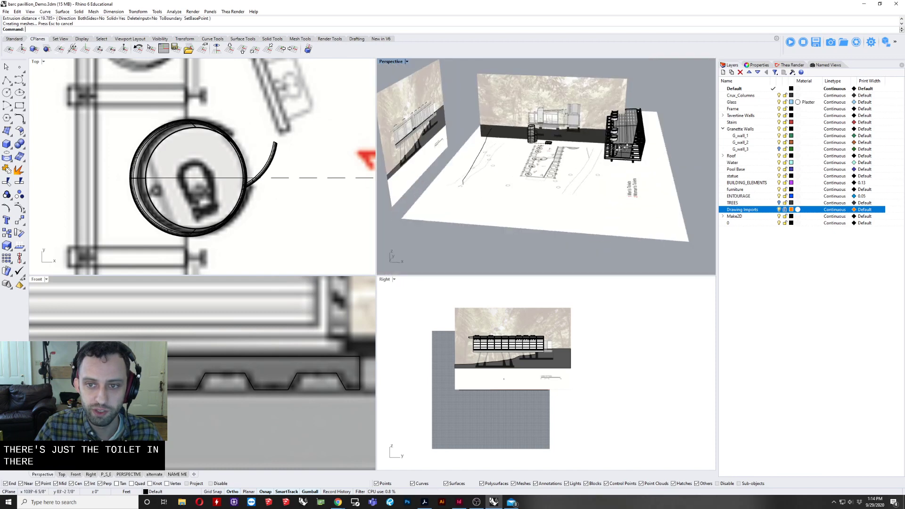
right_click_drag(623, 148, 648, 125)
scroll(647, 123, "up", 3)
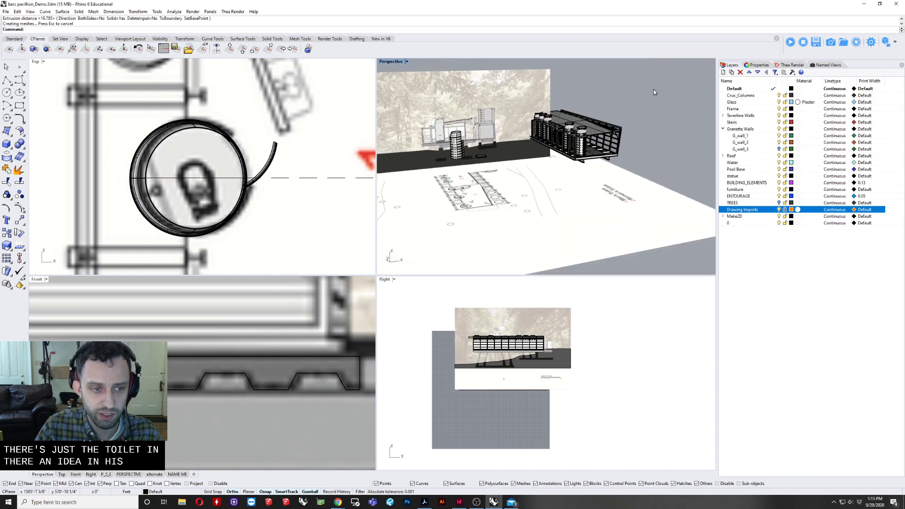
scroll(108, 187, "down", 8)
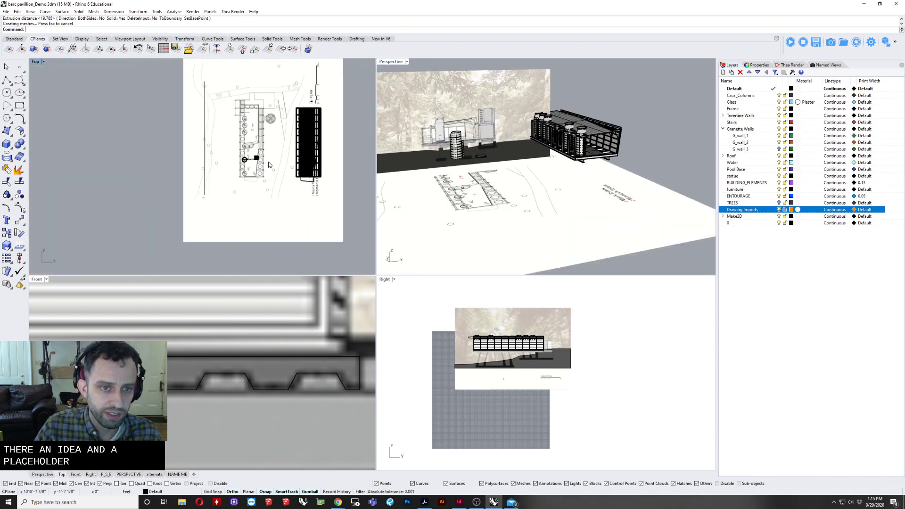
scroll(276, 340, "down", 8)
right_click_drag(276, 338, 206, 328)
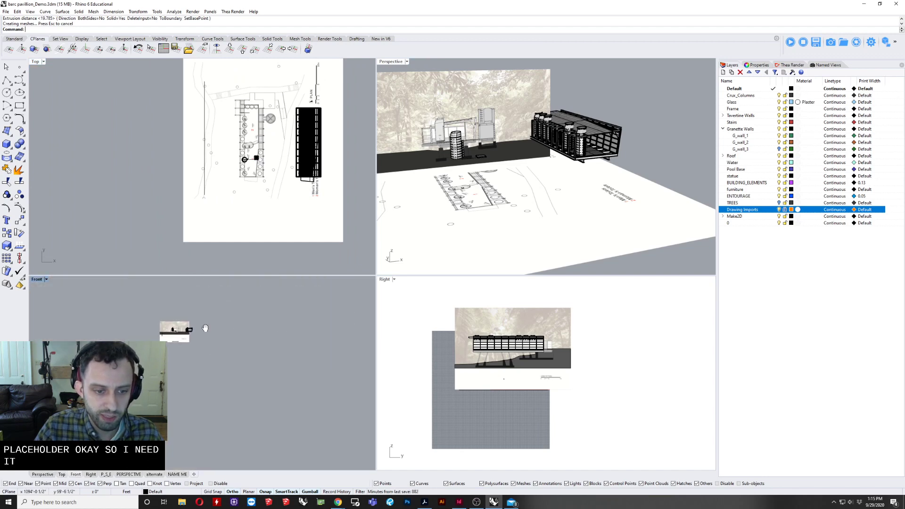
scroll(246, 215, "down", 2)
scroll(275, 177, "up", 2)
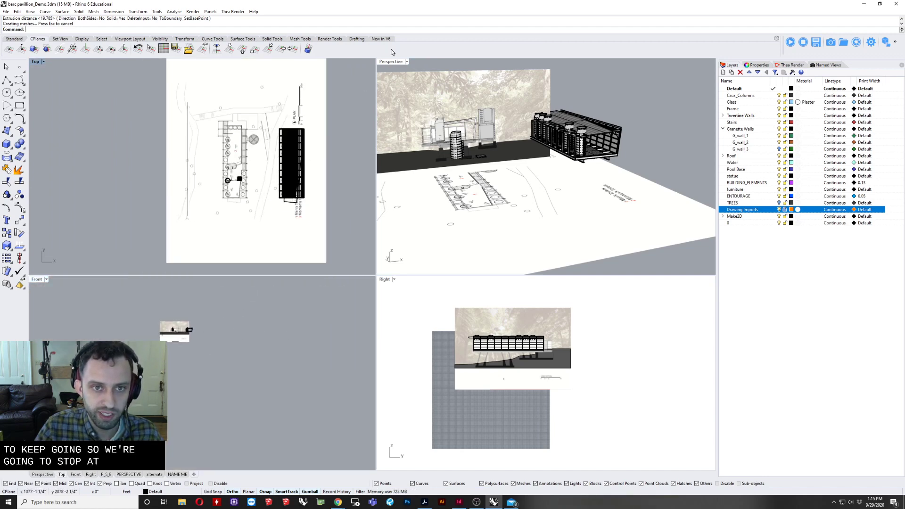
Maximize the Perspective viewport and show all hidden objects in the model.
double_click(386, 63)
scroll(441, 273, "down", 6)
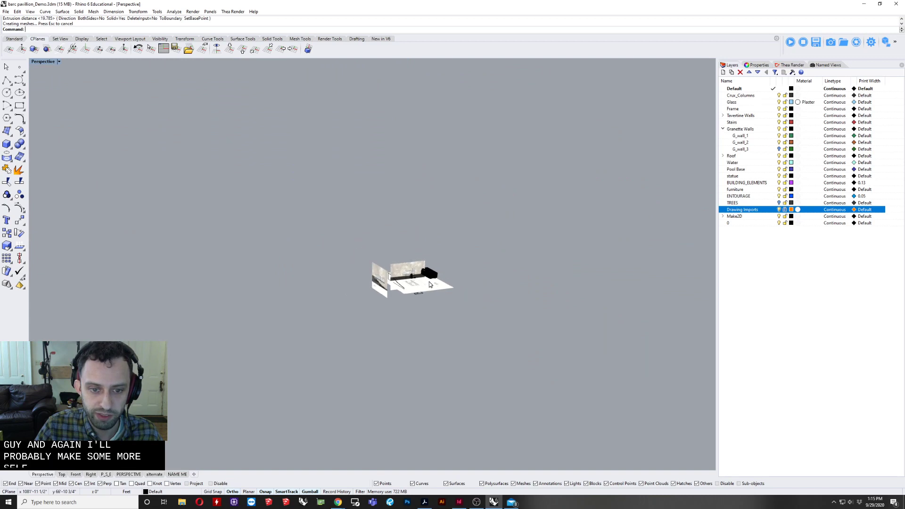
scroll(440, 274, "up", 2)
left_click(24, 39)
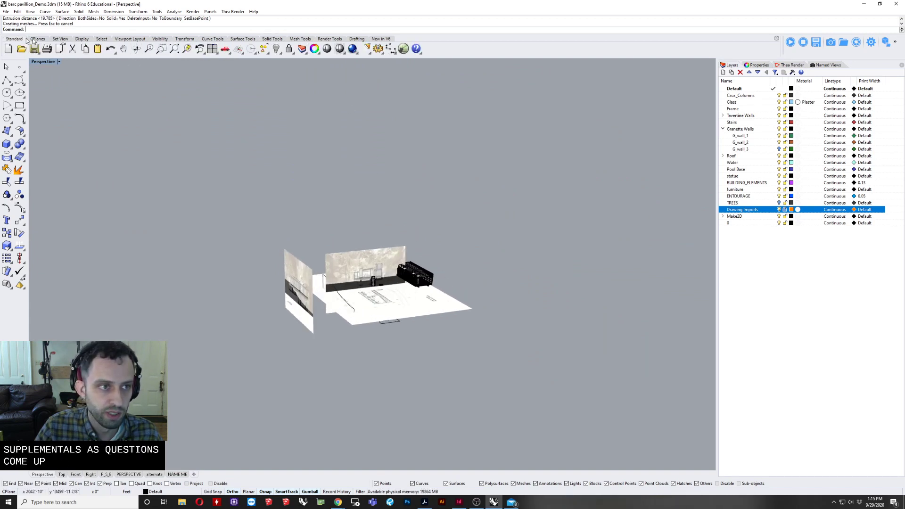
right_click(279, 49)
Zoom to the selected gabled building drawings and select the gabled structural frame block at the end of the floor plan.
right_click_drag(452, 252, 289, 264, "shift")
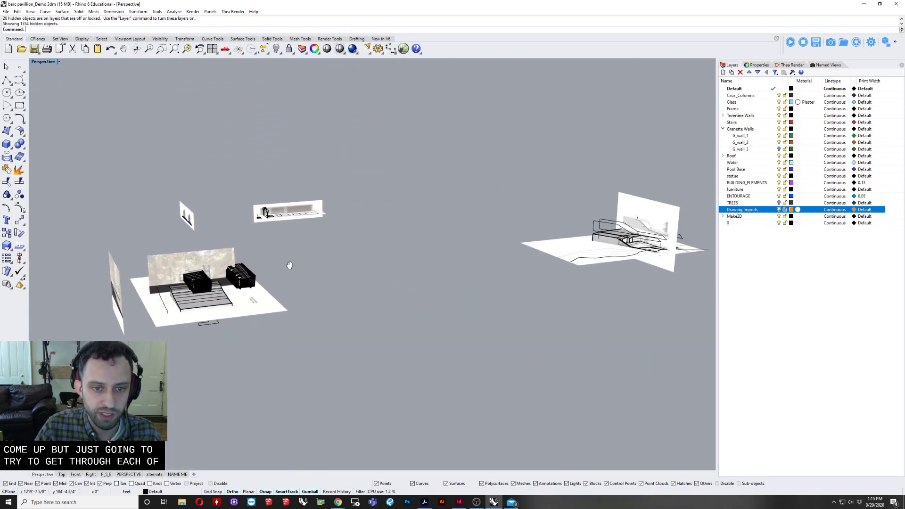
scroll(289, 263, "down", 5)
scroll(278, 233, "up", 8)
left_click_drag(259, 210, 318, 266)
type("zs")
key("Return")
right_click_drag(294, 252, 346, 271)
left_click(428, 361)
right_click_drag(378, 344, 256, 321)
left_click(199, 212)
right_click_drag(199, 208, 360, 165)
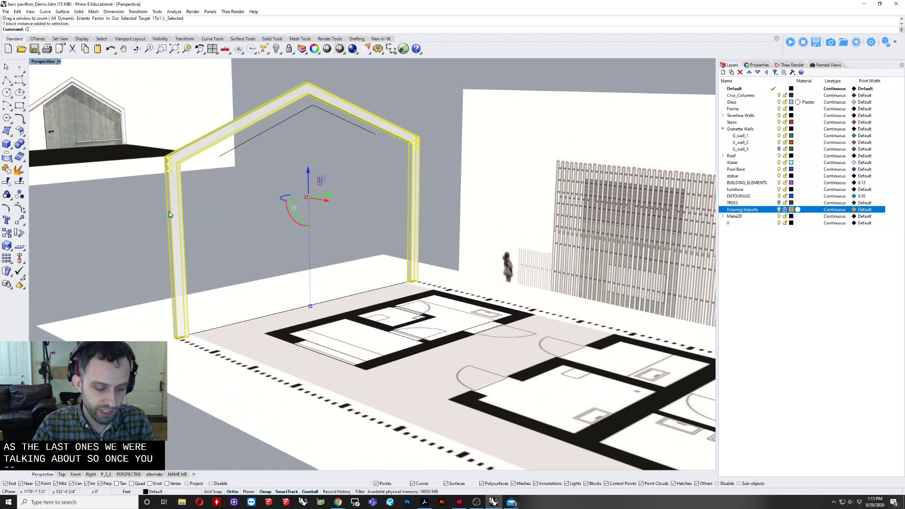
type("co")
key("Return")
key("Escape")
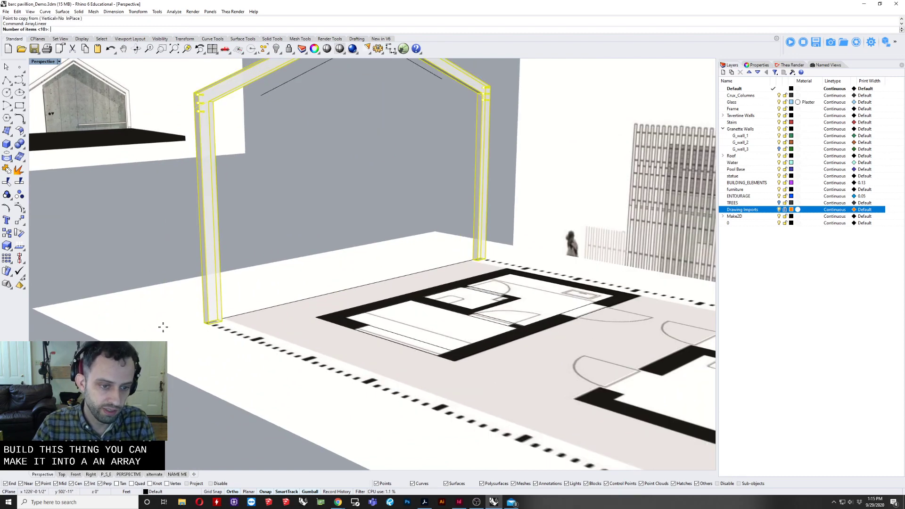
key("Return")
scroll(205, 323, "up", 3)
left_click(187, 303)
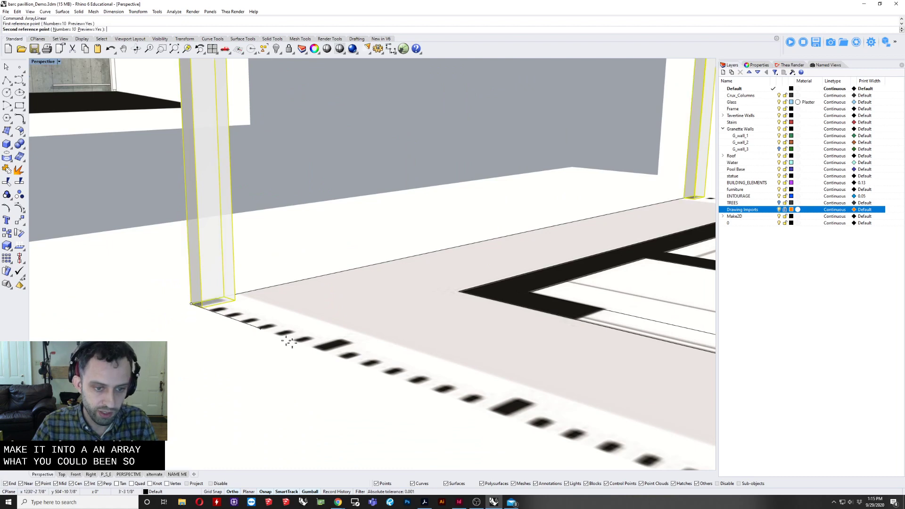
key("Escape")
Array the gabled frame linearly with 10 items, spaced from its base corner to the next large structural mark along the plan's edge.
type("ArrayLinear")
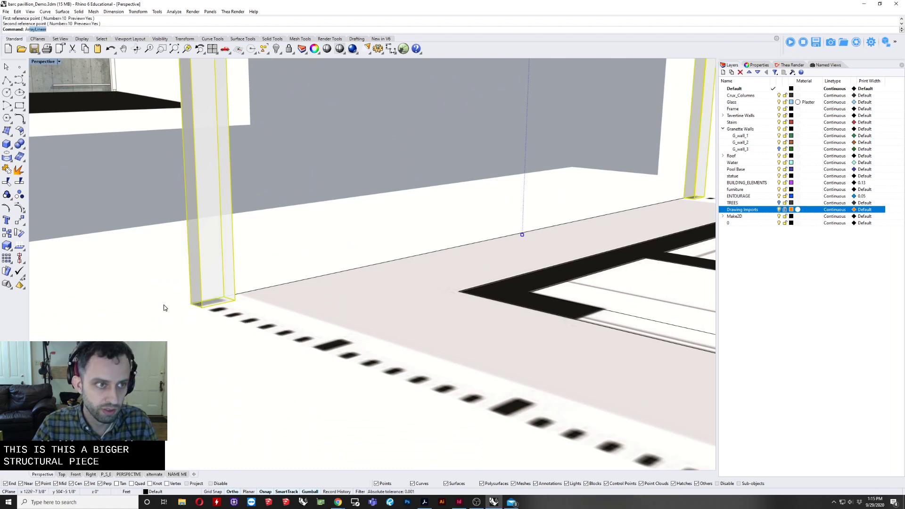
left_click(191, 304)
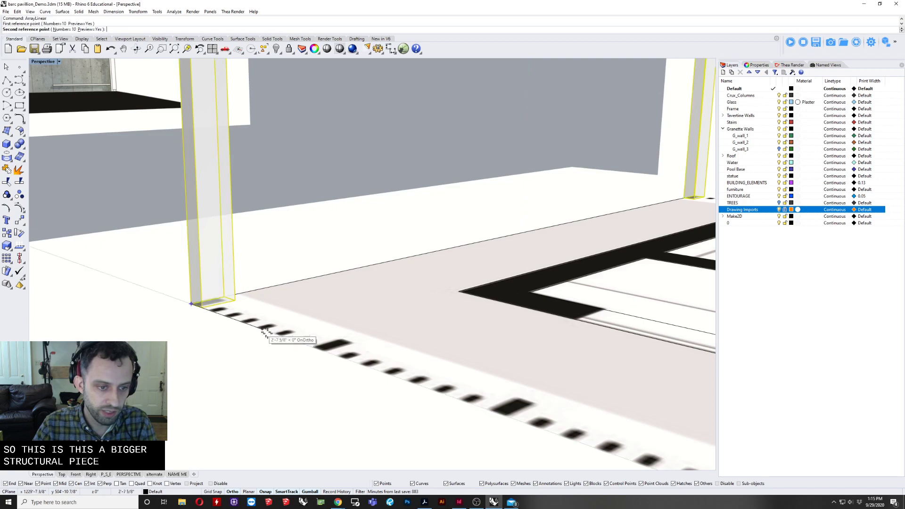
left_click(312, 346)
scroll(330, 349, "down", 9)
right_click_drag(396, 351, 481, 233)
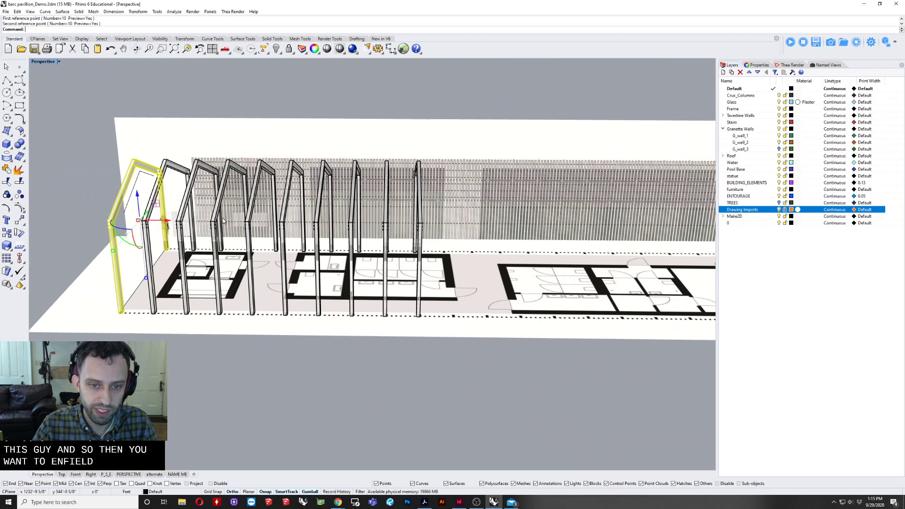
Select the four wall outline curves of the end room block on the gabled building's floor plan.
right_click_drag(223, 221, 254, 241)
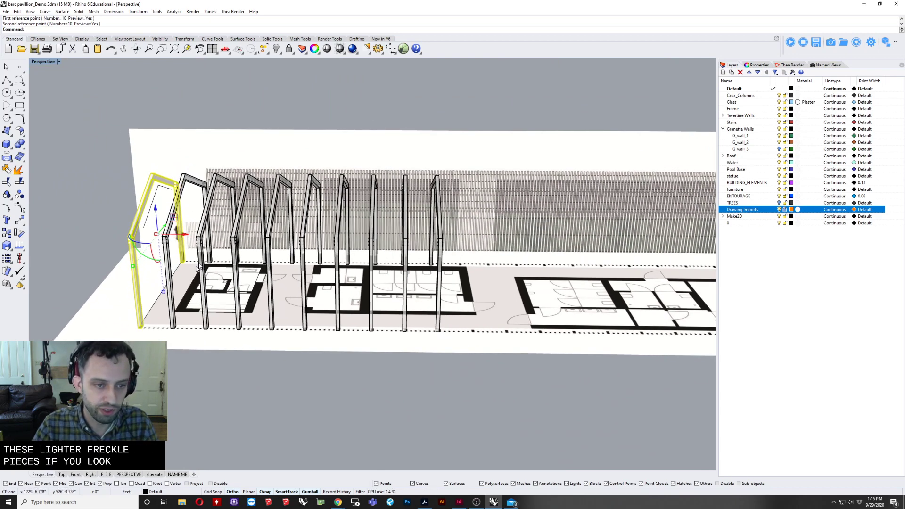
right_click_drag(172, 270, 217, 346)
left_click_drag(151, 397, 362, 298)
scroll(334, 305, "up", 5)
mouse_move(334, 306)
right_mouse_down()
mouse_move(276, 338)
mouse_move(325, 309)
right_mouse_up()
scroll(313, 297, "up", 4)
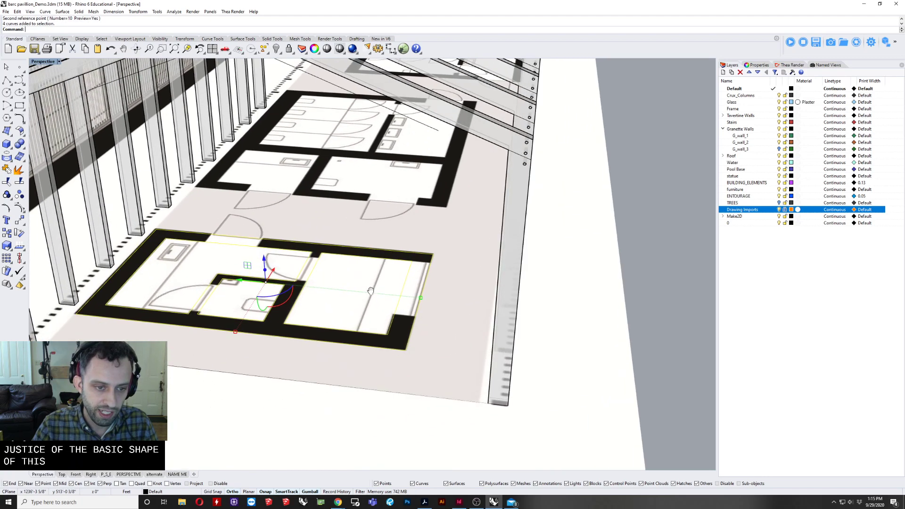
scroll(304, 291, "down", 2)
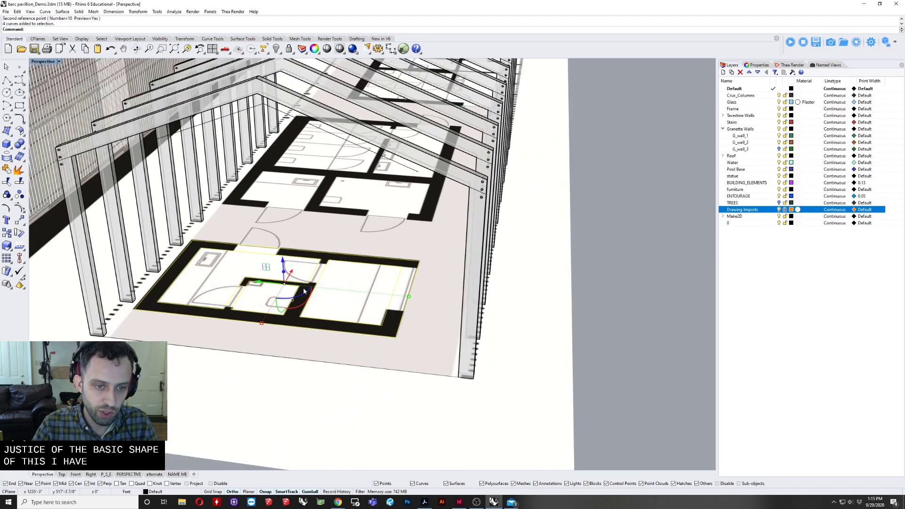
Isolate the four wall outline curves to examine their basic shape, reselect them, and show all hidden objects again.
left_click(281, 53)
left_click(315, 65)
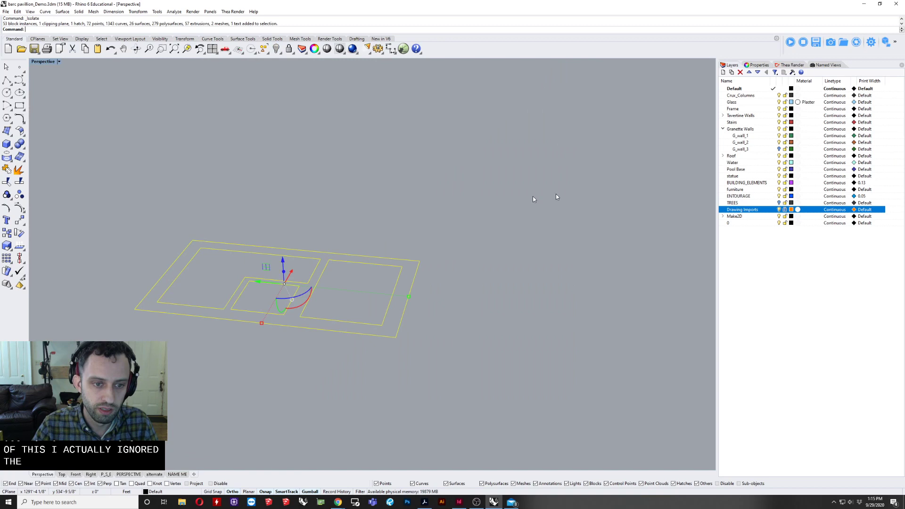
left_click(483, 160)
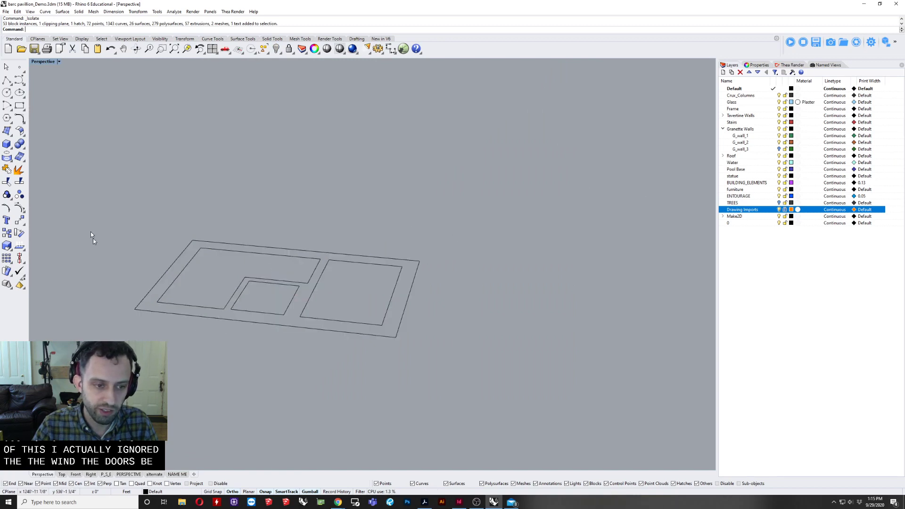
left_click_drag(91, 231, 442, 380)
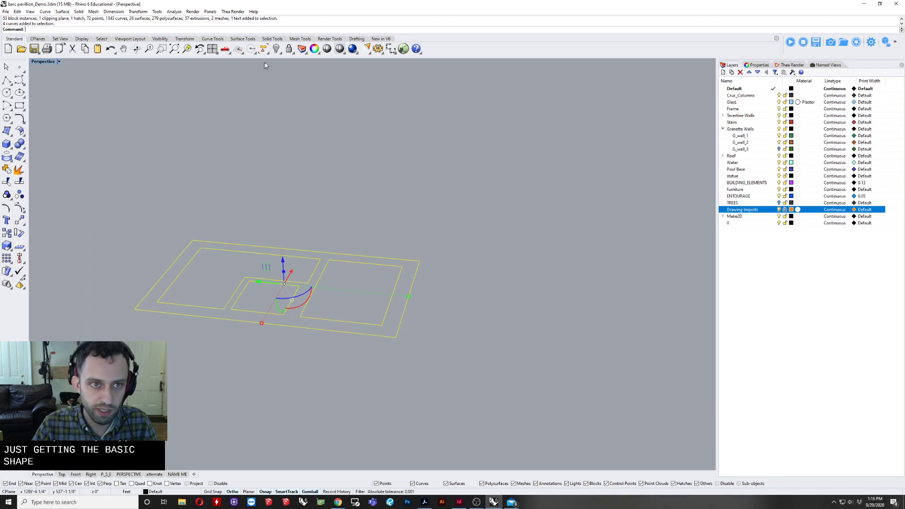
left_click(275, 49)
scroll(374, 305, "up", 5)
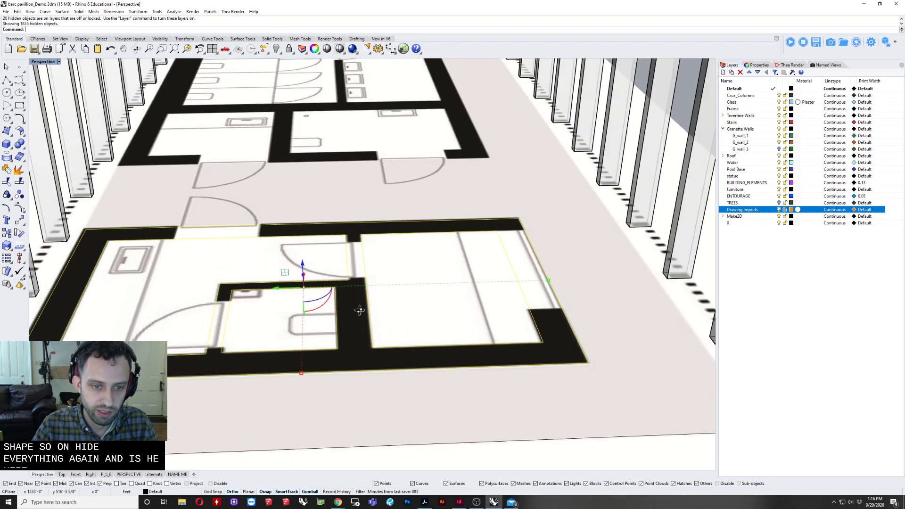
Extrude the four selected wall curves upward into a solid wall block inside the gabled frames and select the extrusion.
right_click_drag(373, 306, 355, 305)
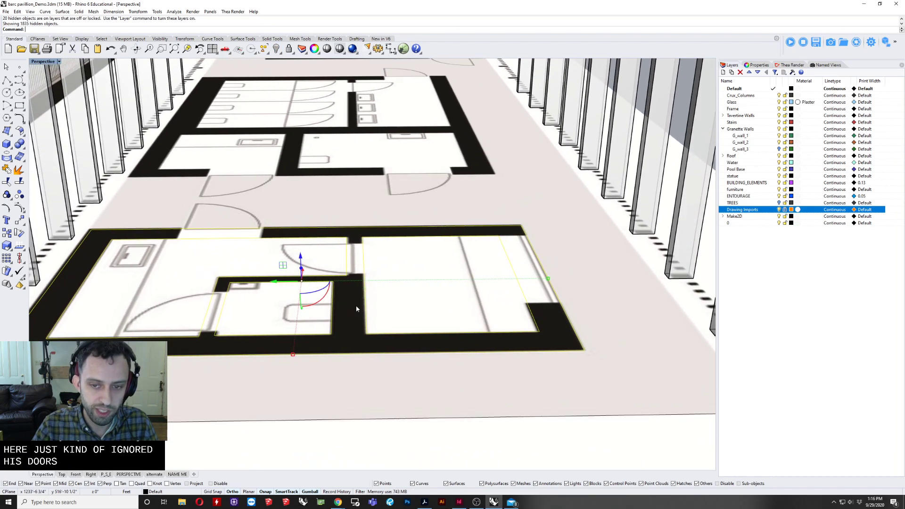
scroll(357, 297, "down", 5)
type("eX")
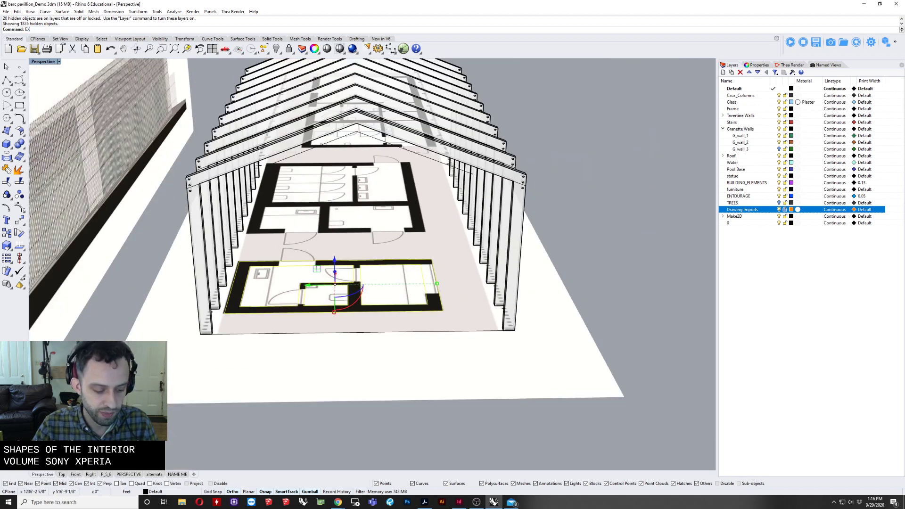
type("T")
key("Return")
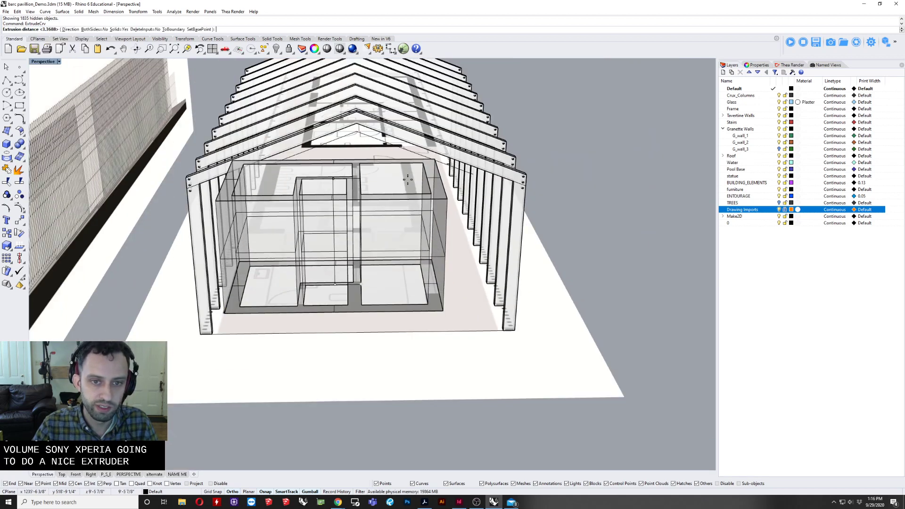
left_click(547, 174)
mouse_move(547, 173)
right_mouse_down()
mouse_move(546, 149)
mouse_move(547, 160)
right_mouse_up()
left_click(355, 137)
right_click_drag(355, 138, 359, 141)
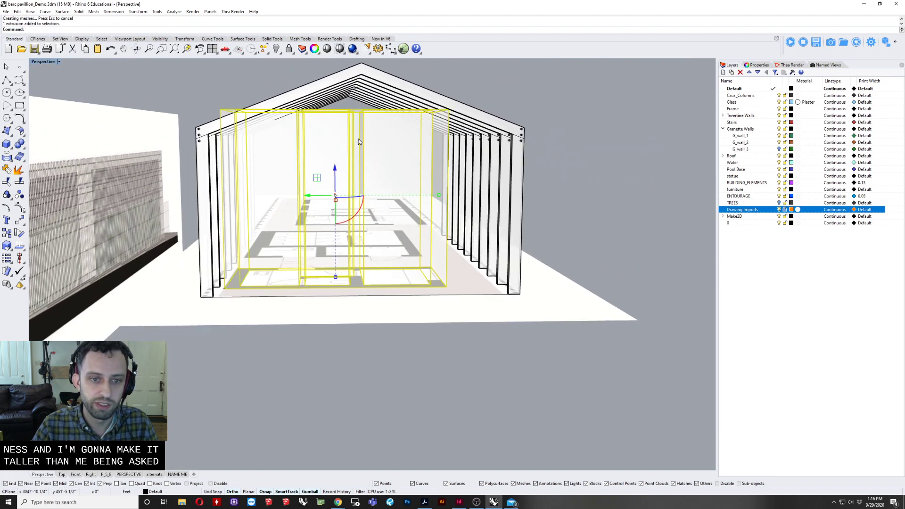
Stretch the wall block vertically with Scale1D from its base corner to about 17 ft high, past the frames' roofline, and deselect it.
key("Return")
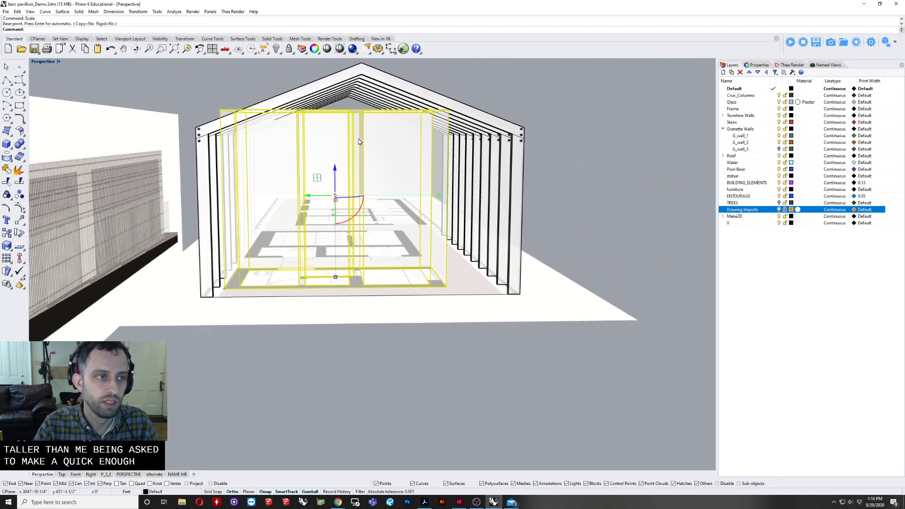
type("sc")
key("Down")
key("Return")
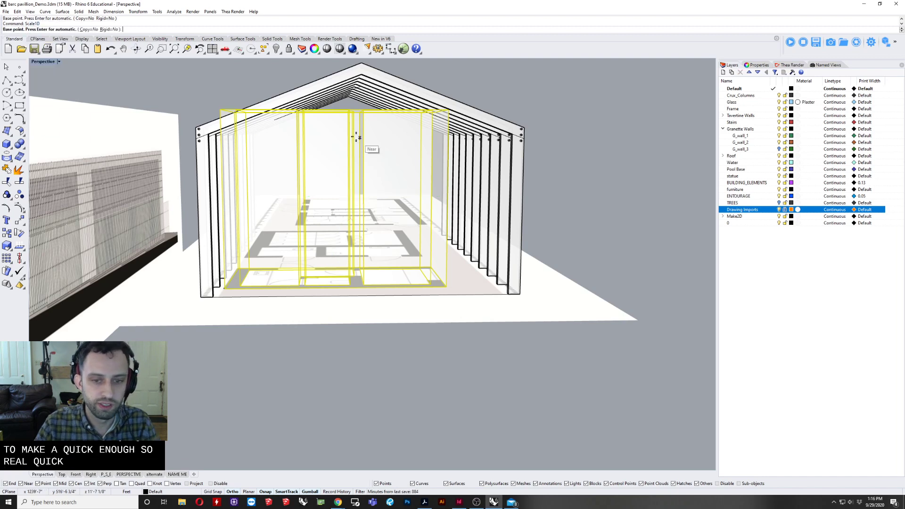
left_click(446, 286)
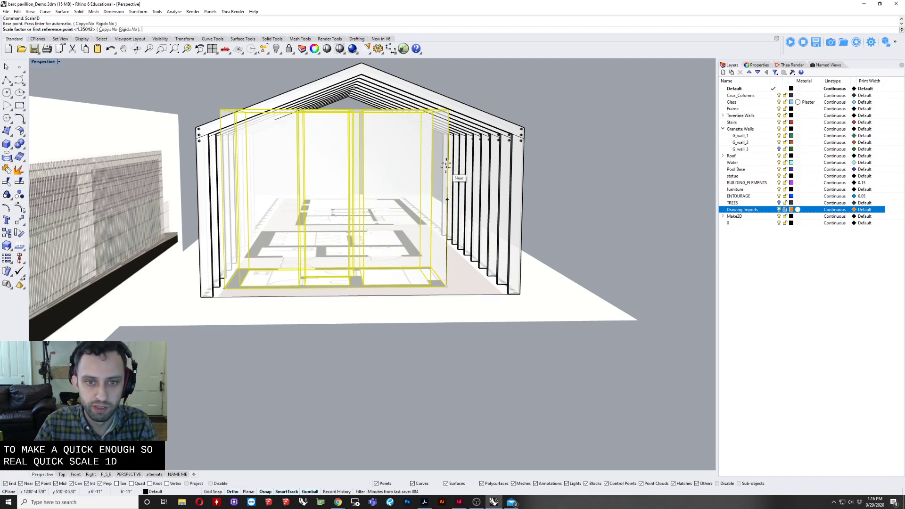
left_click(448, 112)
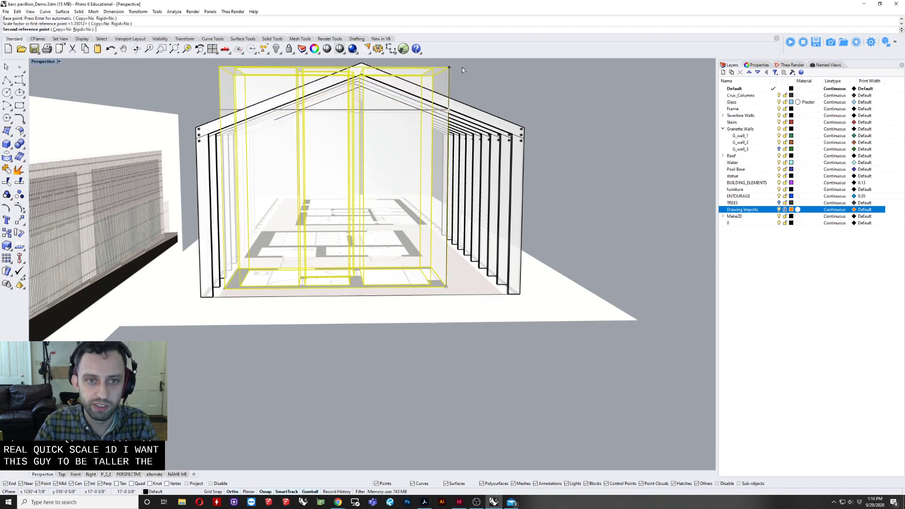
left_click(461, 70)
scroll(469, 75, "down", 3)
right_click_drag(469, 76, 463, 95)
key("Escape")
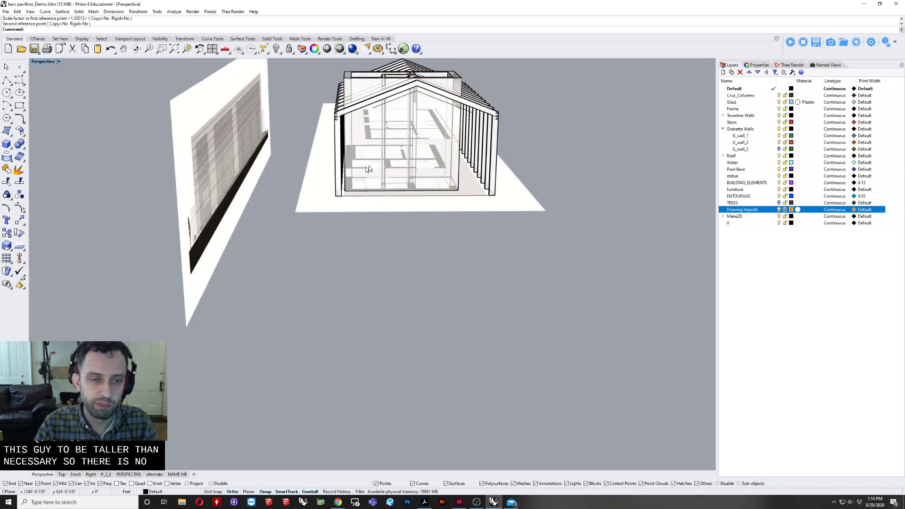
Show all four viewports and isolate the gabled building's frames, wall block and drawings.
mouse_move(368, 169)
right_mouse_down()
mouse_move(277, 151)
mouse_move(394, 340)
right_mouse_up()
right_click_drag(370, 212, 403, 239, "shift")
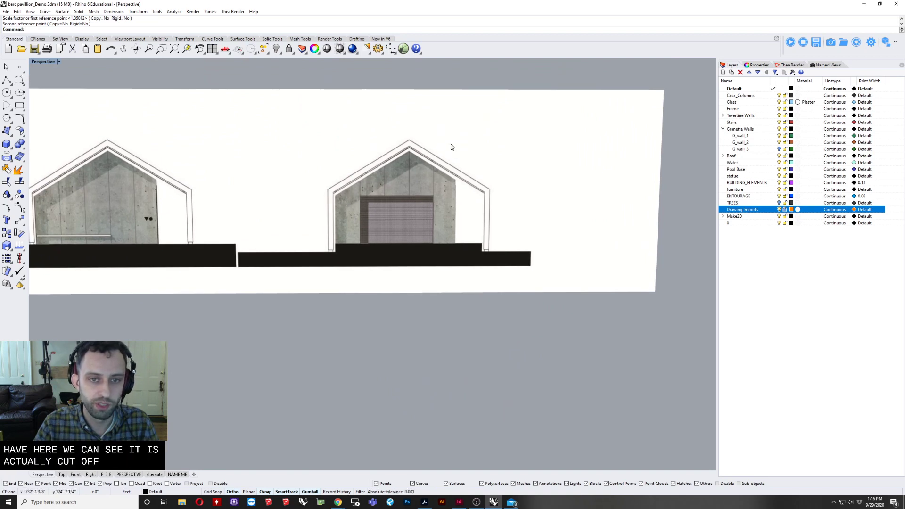
scroll(409, 142, "down", 3)
double_click(37, 62)
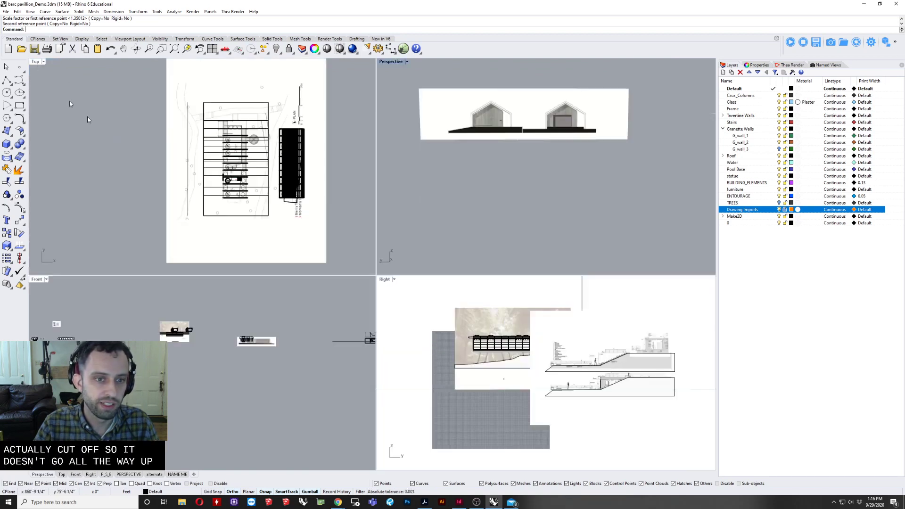
scroll(501, 188, "down", 5)
right_click_drag(501, 188, 533, 166)
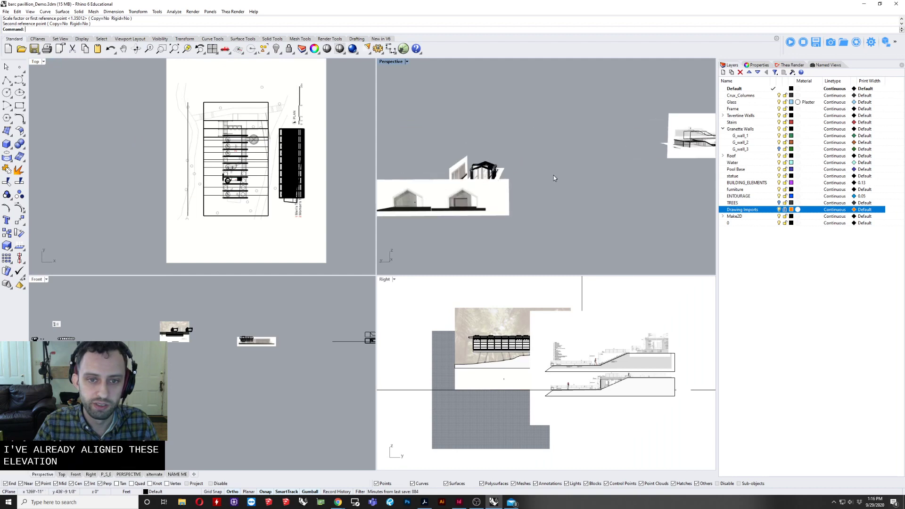
scroll(481, 366, "down", 3)
scroll(477, 169, "down", 3)
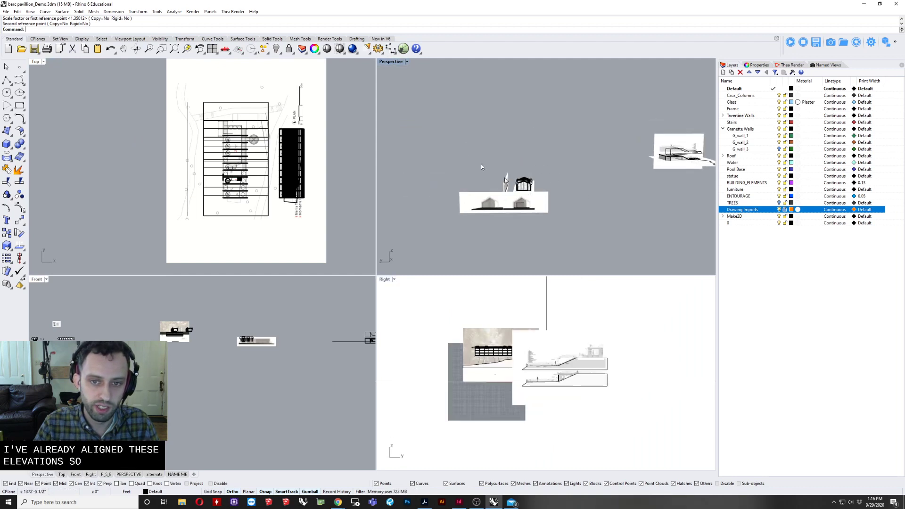
left_click_drag(588, 252, 588, 252)
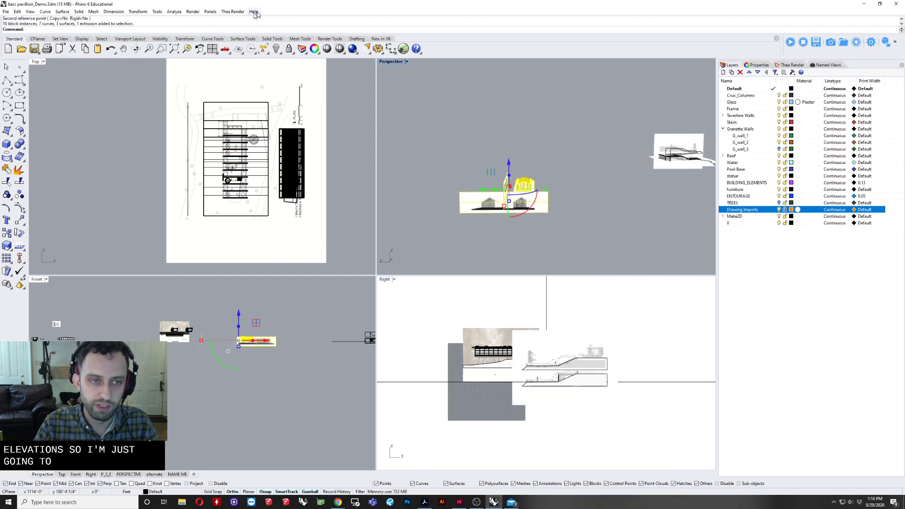
left_click(280, 54)
left_click(314, 65)
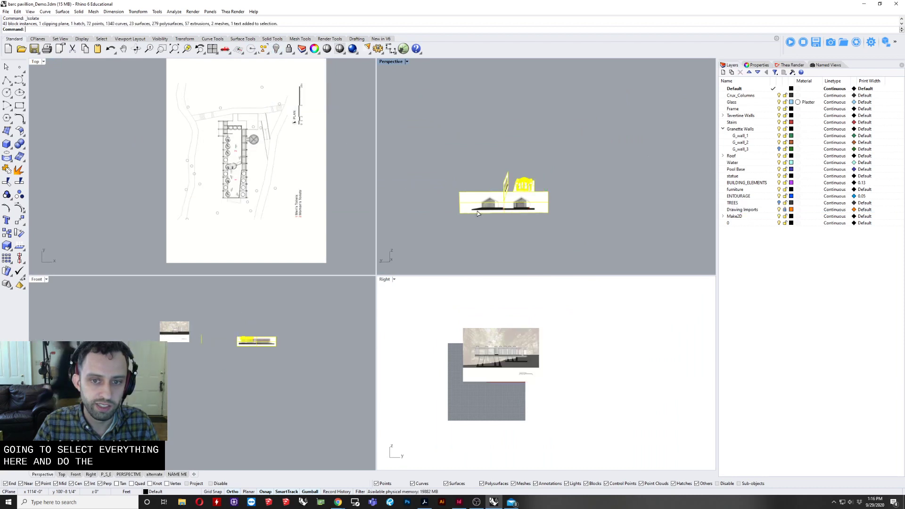
Bring up the gabled building's end elevations in the Right viewport with nothing selected.
scroll(608, 188, "down", 3)
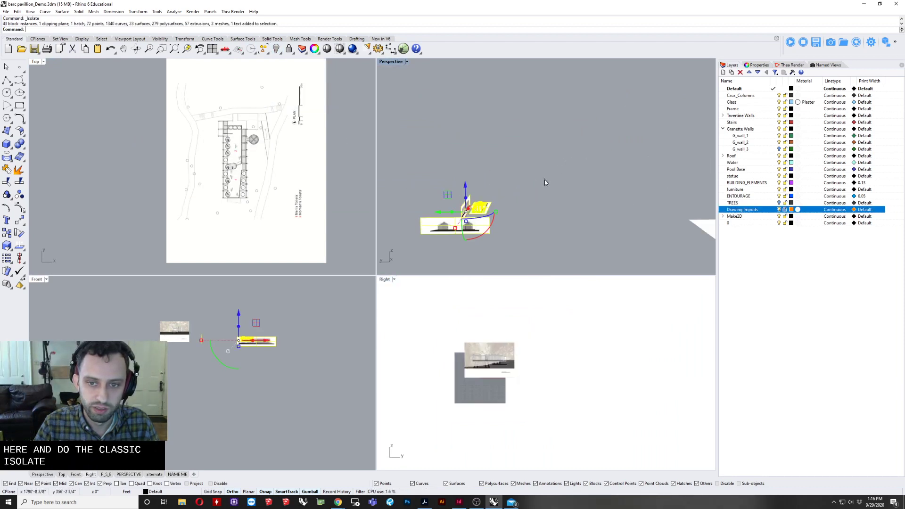
scroll(586, 374, "down", 8)
scroll(647, 363, "up", 11)
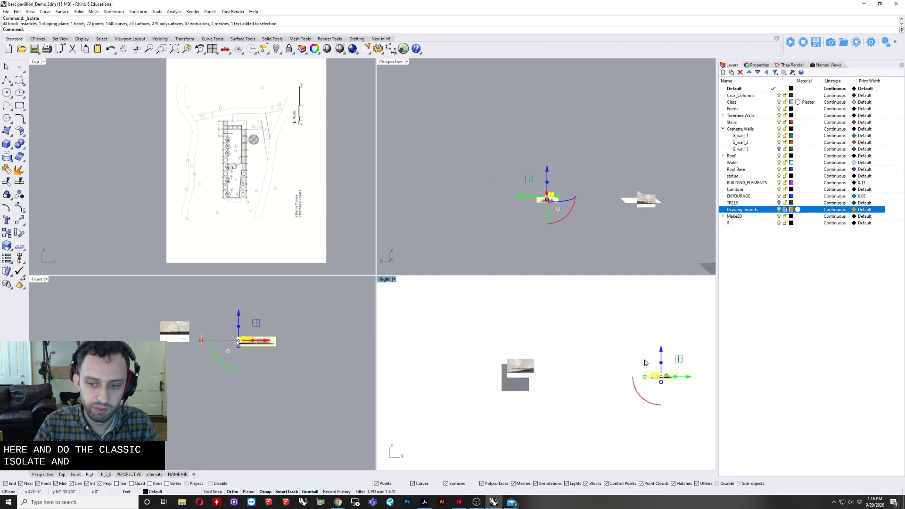
right_click_drag(660, 382, 451, 326)
scroll(453, 329, "up", 2)
key("Escape")
scroll(462, 332, "up", 6)
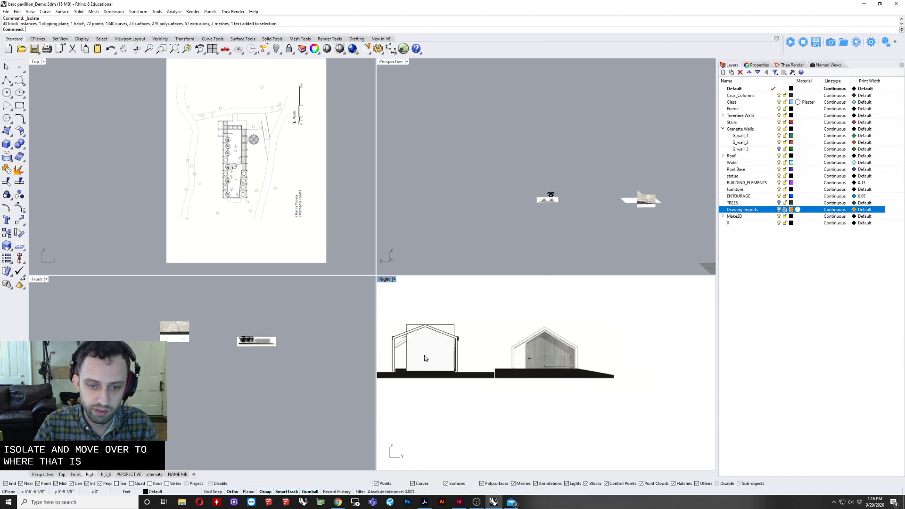
Try to move the end-elevation drawing to the opposite side of the gabled building, and undo the move.
left_click(471, 331)
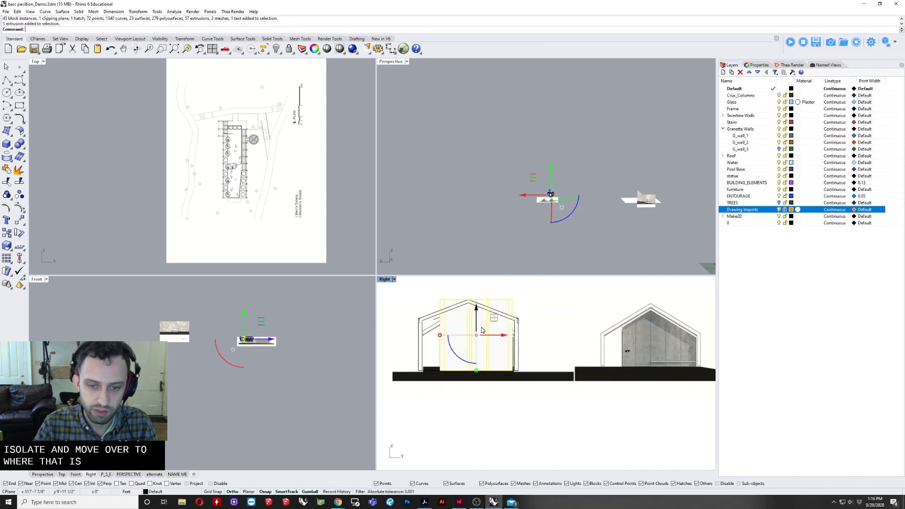
left_click(563, 321)
mouse_move(563, 322)
right_mouse_down()
mouse_move(397, 310)
mouse_move(484, 306)
right_mouse_up()
scroll(463, 316, "down", 4)
scroll(529, 187, "up", 4)
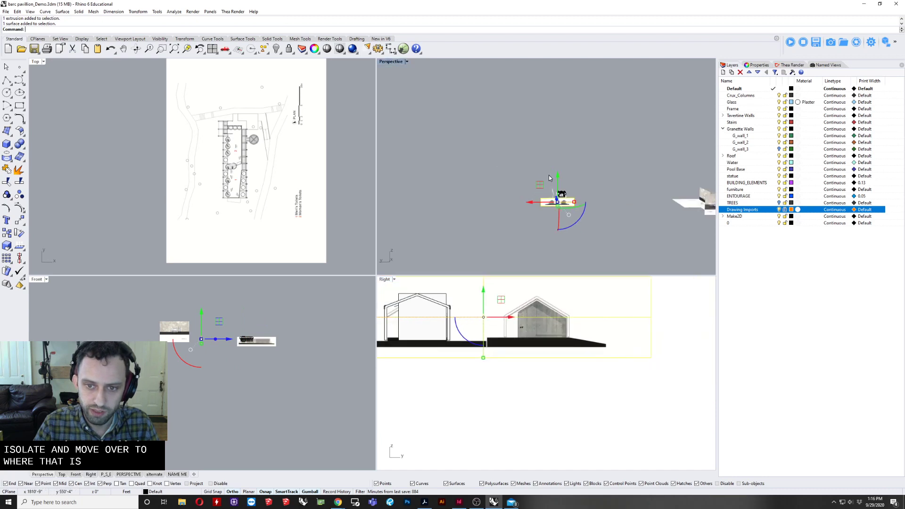
scroll(546, 226, "up", 3)
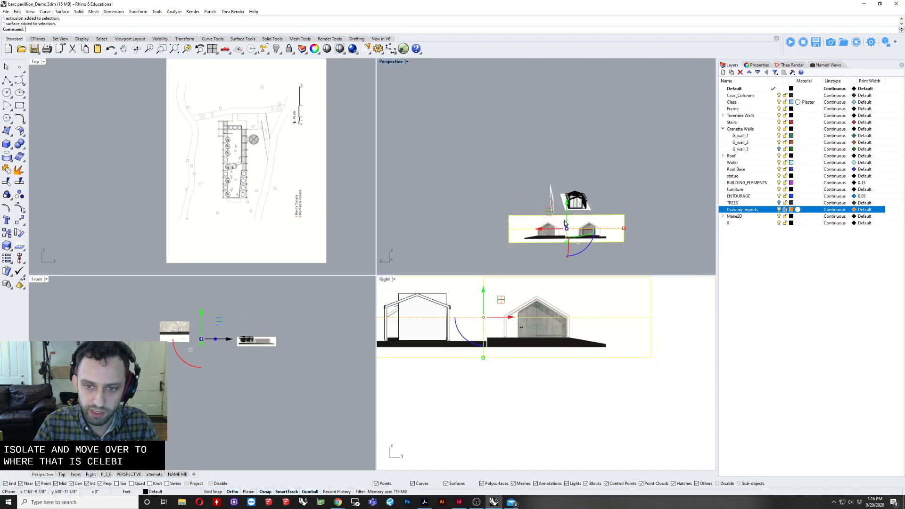
left_click_drag(566, 223, 548, 184)
scroll(466, 377, "down", 10)
left_click(453, 390)
scroll(508, 295, "up", 6)
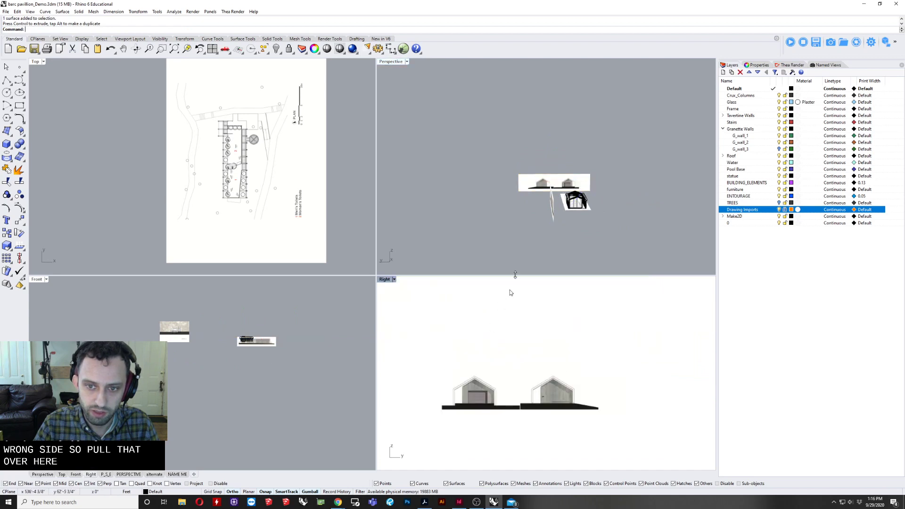
left_click(552, 183)
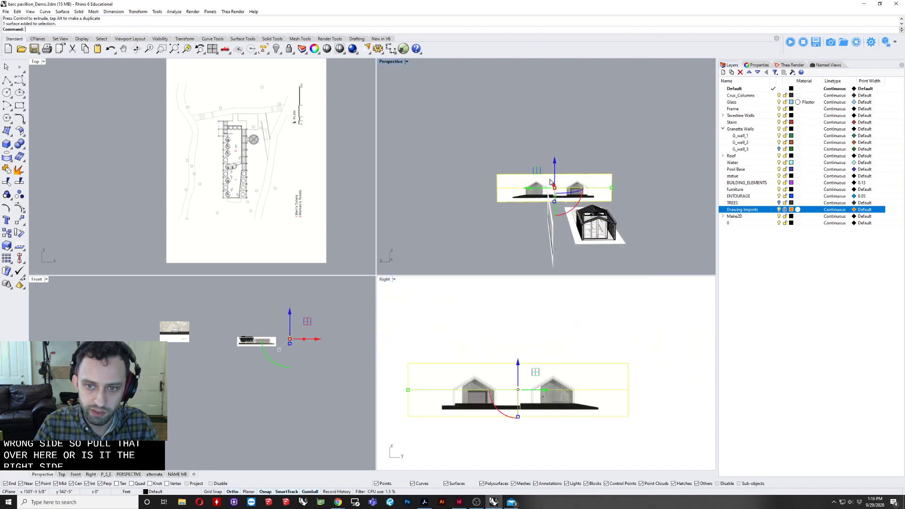
key("ctrl+z")
Move the end-elevation drawing along the building's length, closer to the end of the floor plan.
right_click_drag(600, 149, 671, 174)
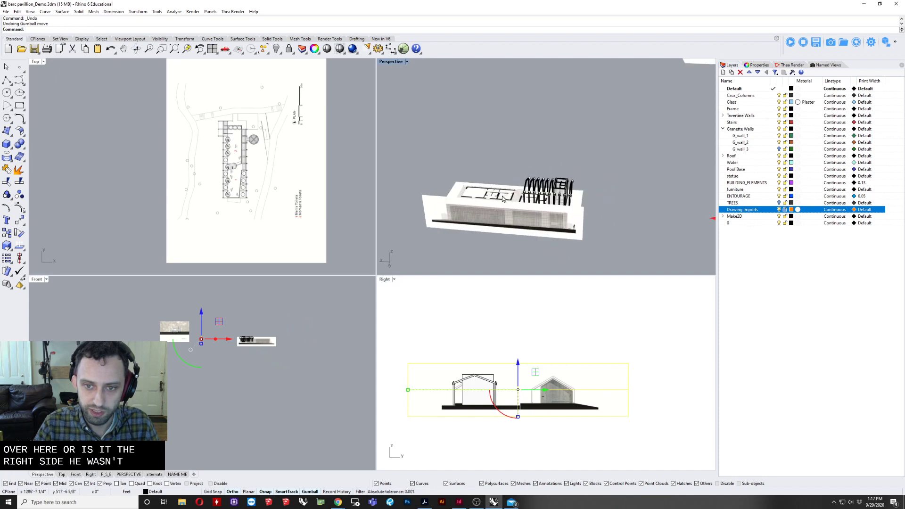
scroll(557, 201, "down", 4)
scroll(562, 202, "up", 3)
left_click_drag(636, 215, 562, 211)
Hide the gabled frames and the wall outline curves, leaving the extruded wall block and the drawings visible.
right_click_drag(559, 203, 556, 242)
left_click_drag(499, 177, 500, 177)
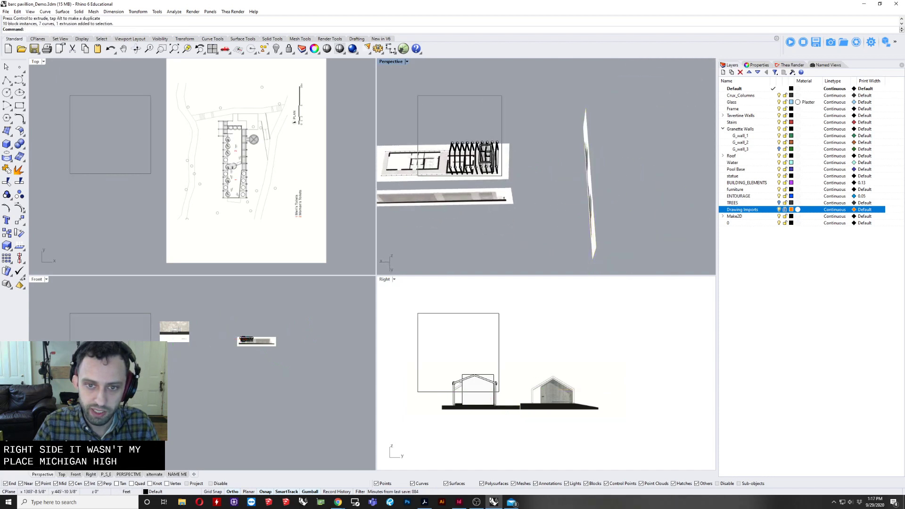
scroll(506, 167, "up", 4)
left_click(497, 190, "ctrl")
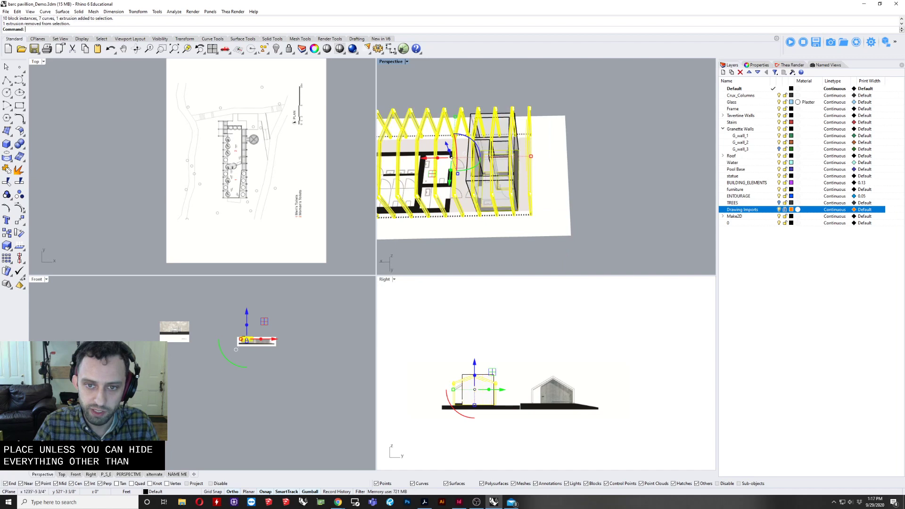
key("ctrl+h")
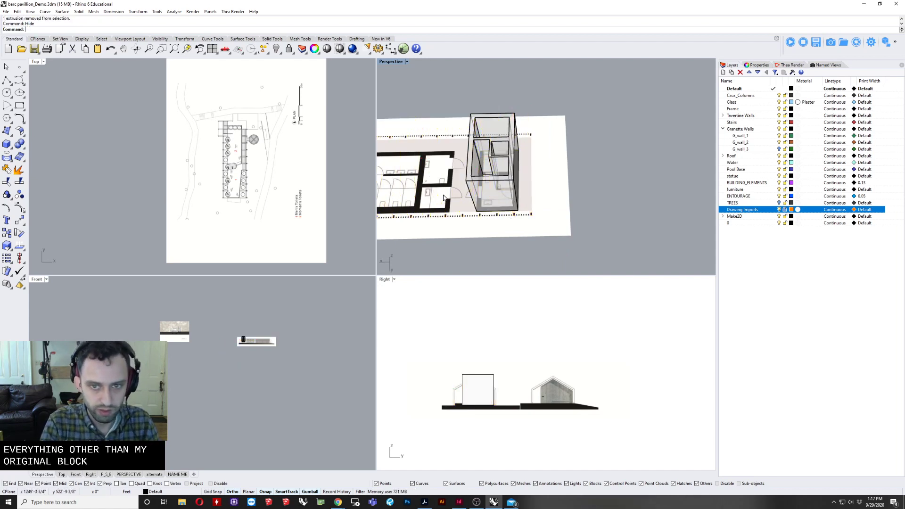
Start a polyline with projected object snaps, tracing the frame post's inner edge on the end elevation from its foot to the eave.
scroll(544, 414, "up", 8)
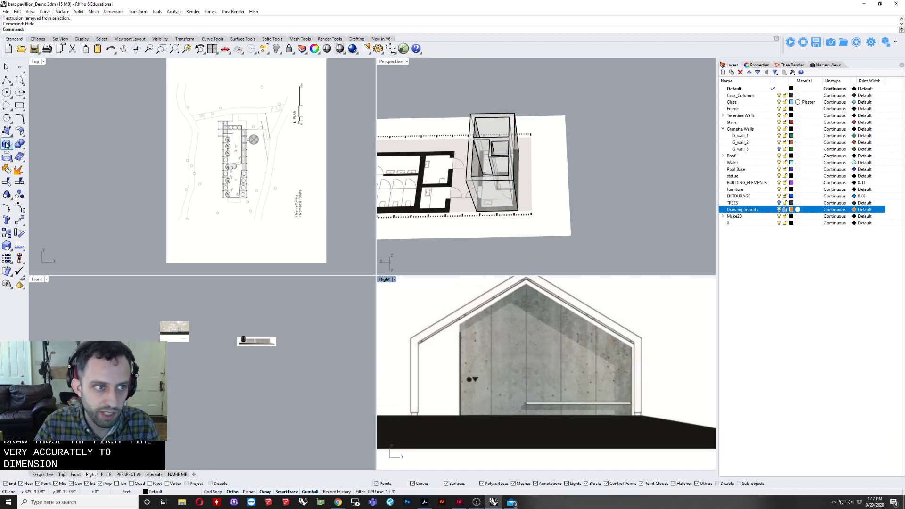
left_click(7, 80)
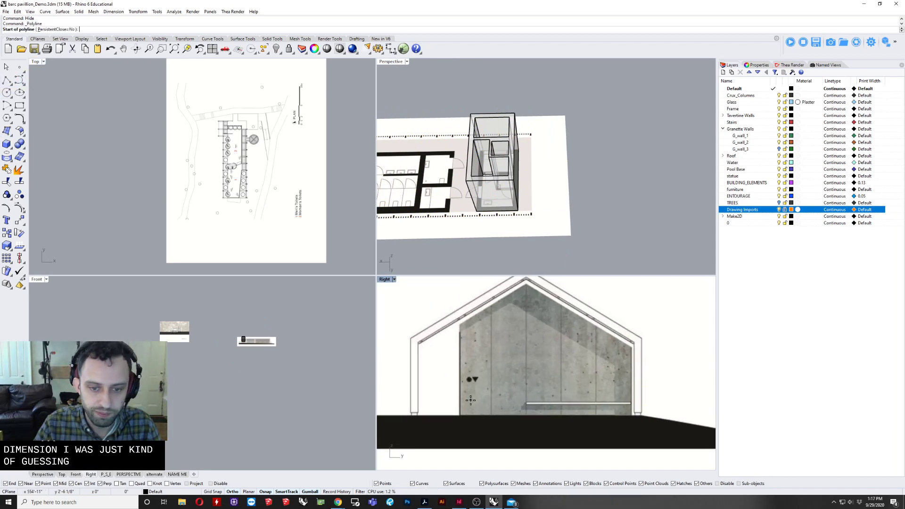
scroll(445, 401, "up", 3)
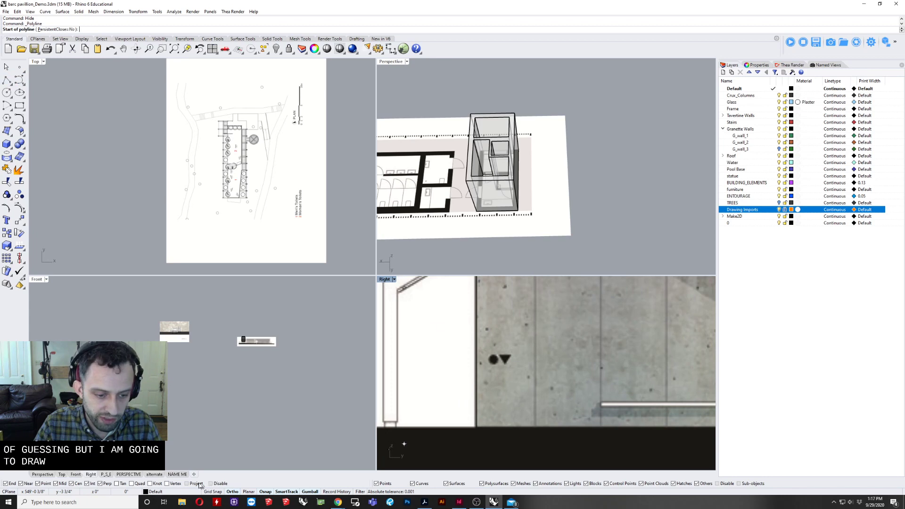
scroll(460, 394, "up", 4)
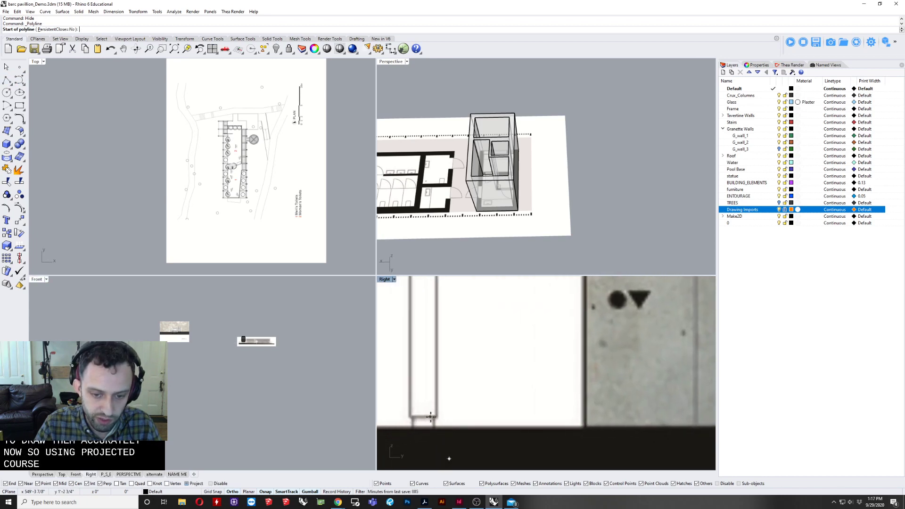
left_click(437, 415)
right_click_drag(436, 302, 434, 440)
scroll(442, 382, "down", 5)
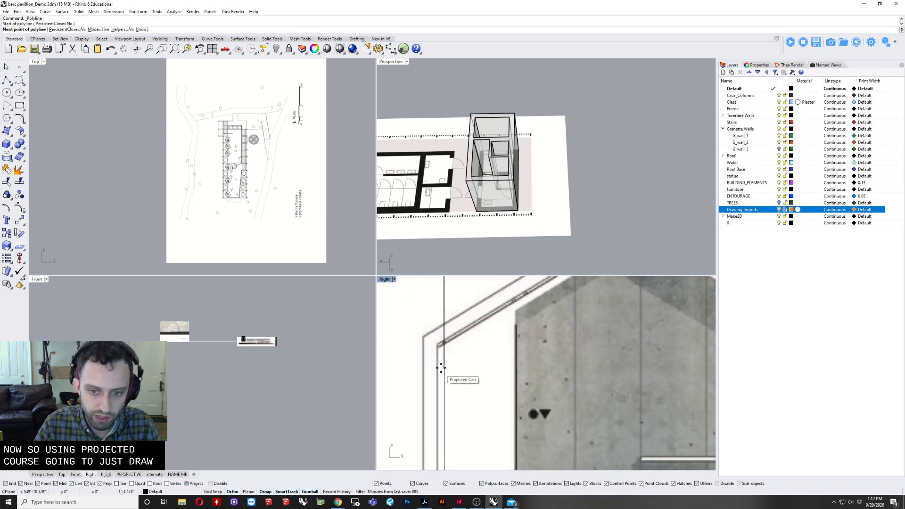
scroll(442, 367, "up", 5)
left_click(436, 334)
Continue the polyline along the inner edge of the roof slope to the ridge and finish it.
scroll(507, 347, "down", 3)
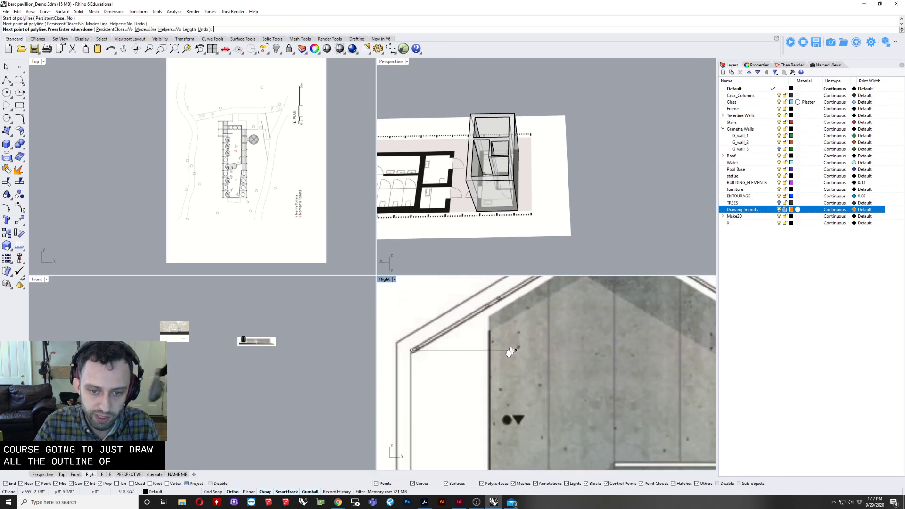
scroll(532, 290, "up", 4)
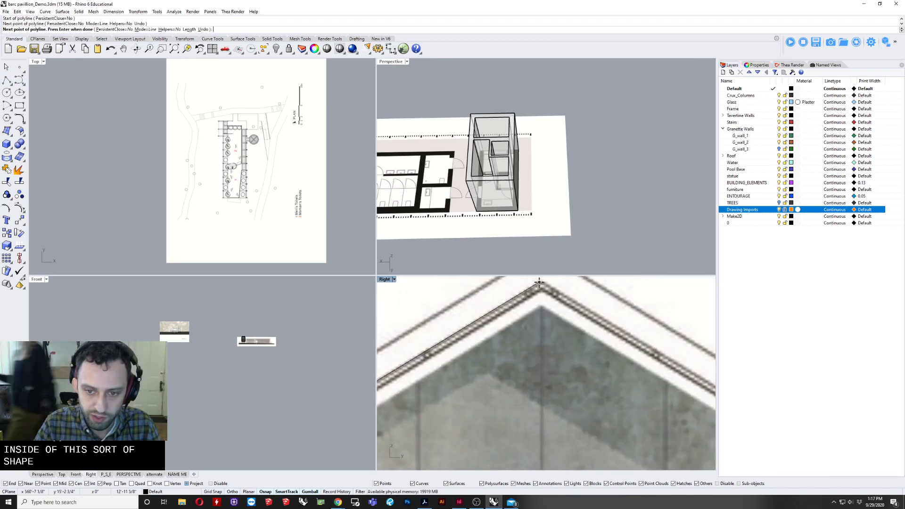
left_click(545, 284)
scroll(542, 285, "down", 5)
key("Return")
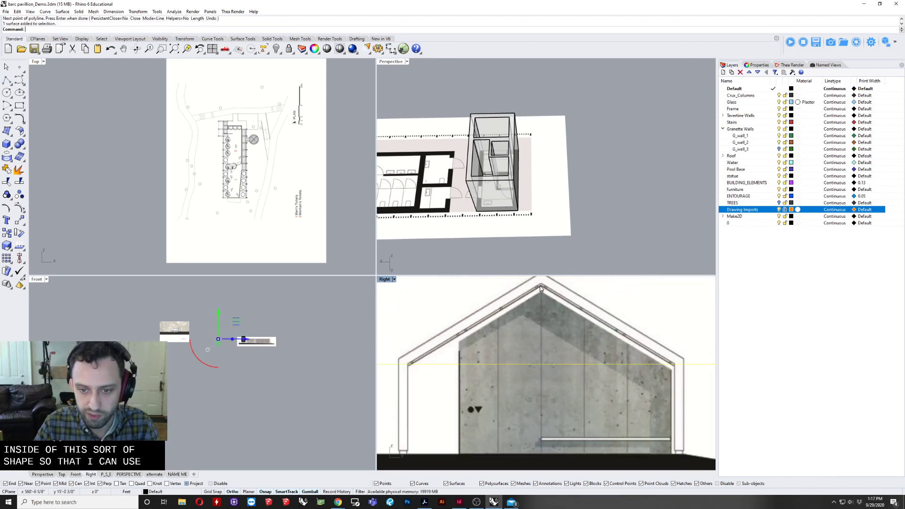
Locate the traced gable curve and move the drawings and wall block along the building's length closer to it.
left_click(539, 286)
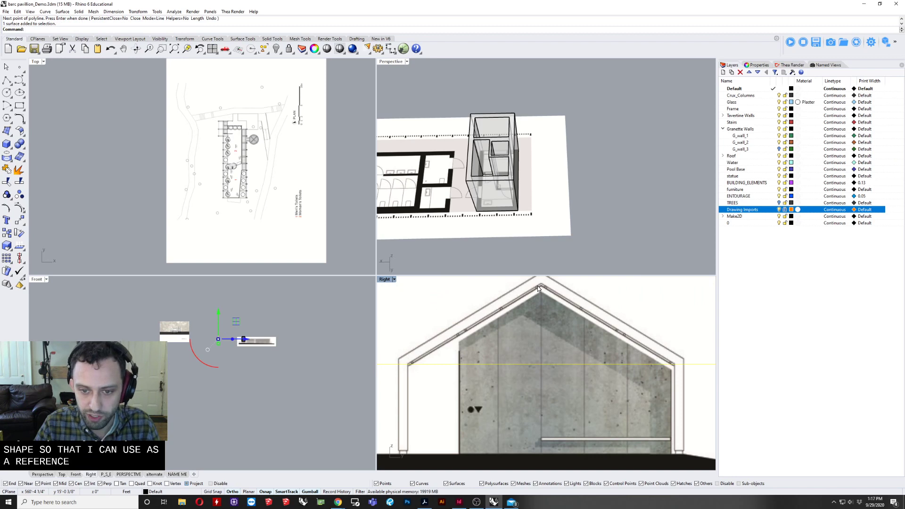
left_click(313, 390)
scroll(296, 369, "up", 6)
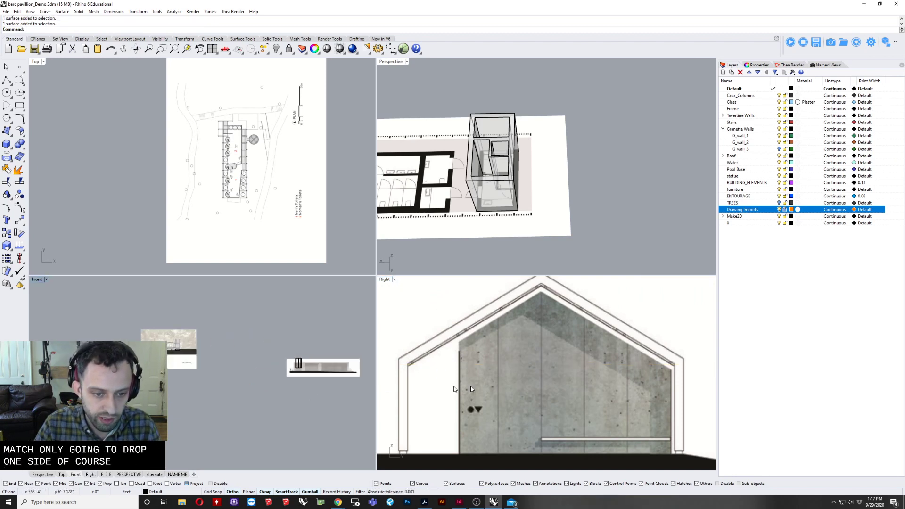
scroll(470, 389, "down", 5)
scroll(622, 167, "down", 10)
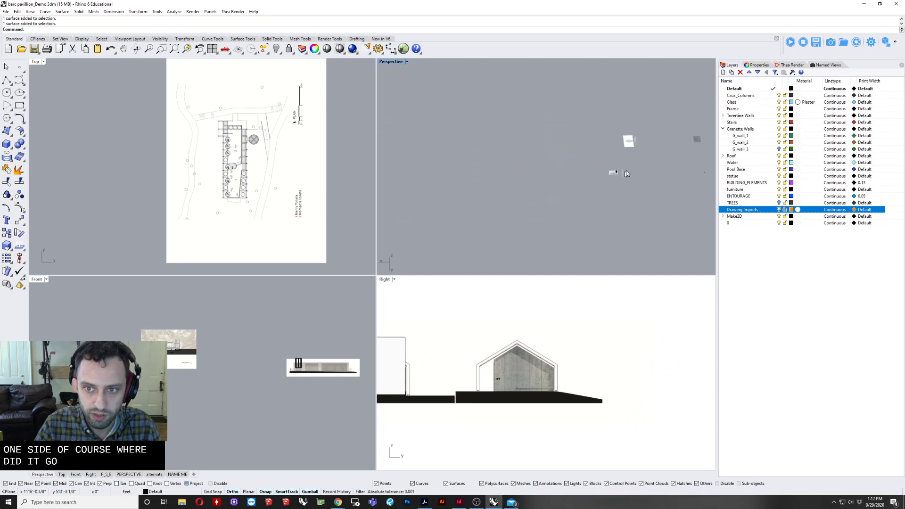
left_click_drag(647, 244, 646, 245)
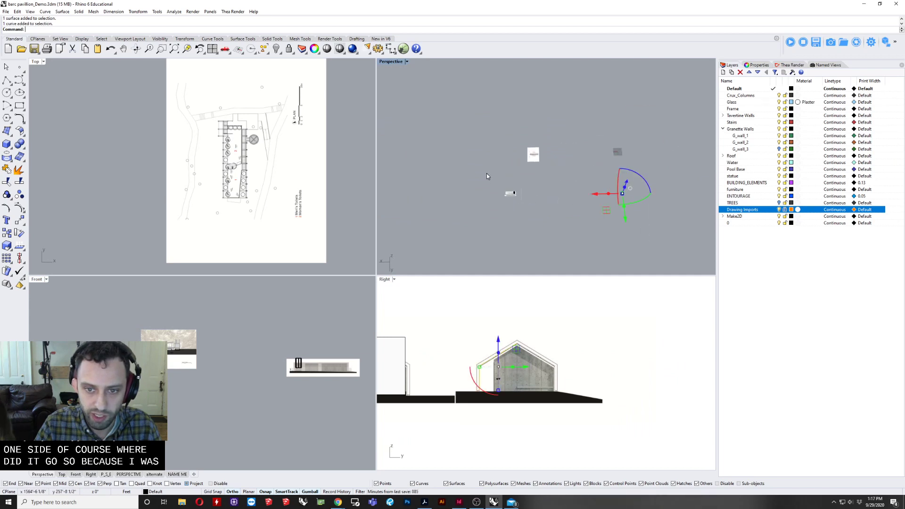
left_click_drag(486, 176, 538, 221)
left_click_drag(489, 196, 593, 200)
left_click(646, 182)
Mirror the traced half-profile about a vertical line through the ridge and join both halves into one gable curve.
scroll(631, 191, "up", 14)
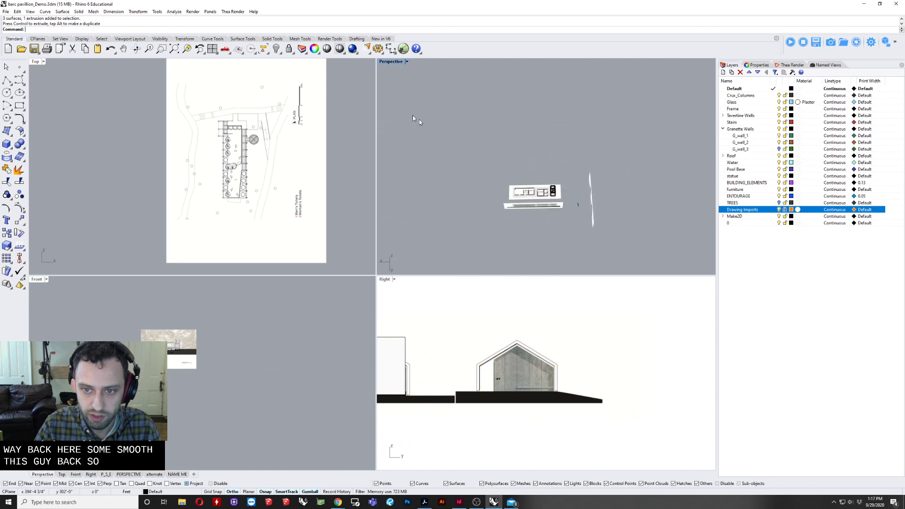
scroll(586, 191, "up", 8)
left_click(572, 224)
scroll(561, 228, "up", 5)
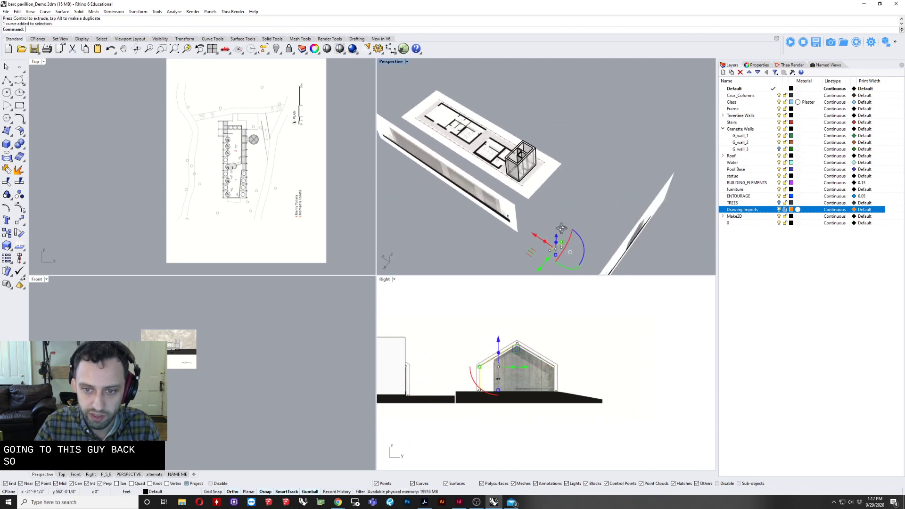
right_click_drag(561, 229, 589, 244)
scroll(522, 392, "up", 10)
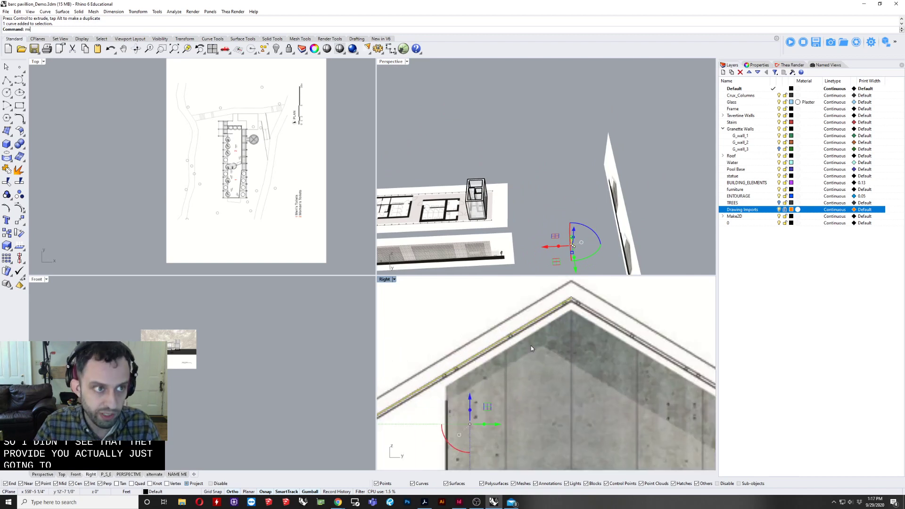
type("mi")
key("Return")
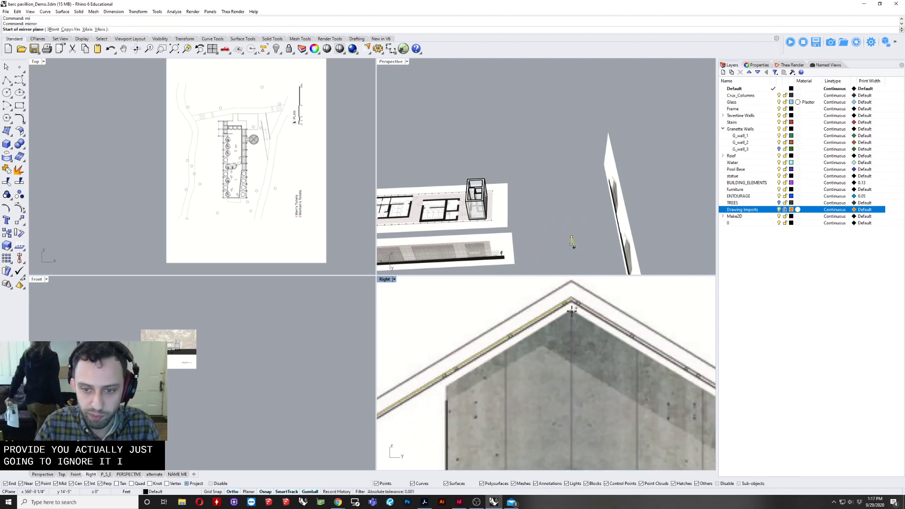
left_click(571, 299)
scroll(571, 302, "down", 3)
right_click_drag(571, 327, 536, 314)
left_click(536, 346)
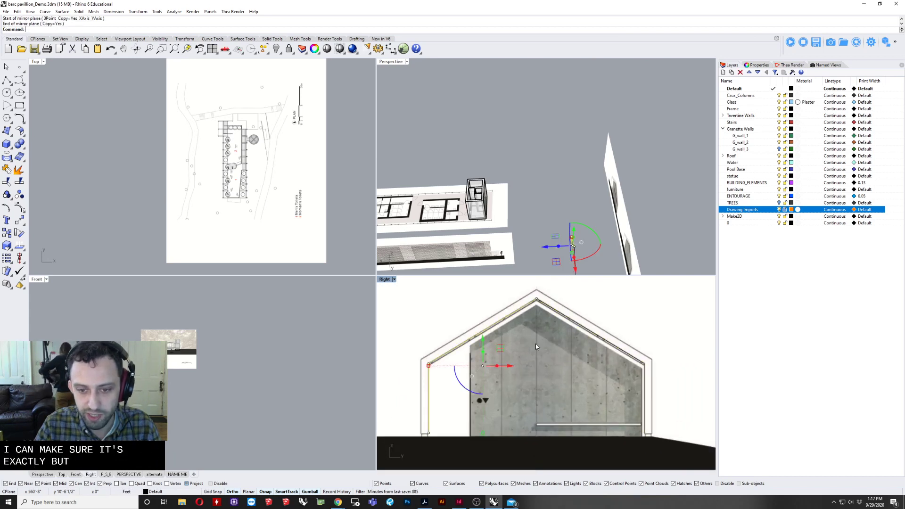
left_click(546, 308, "shift")
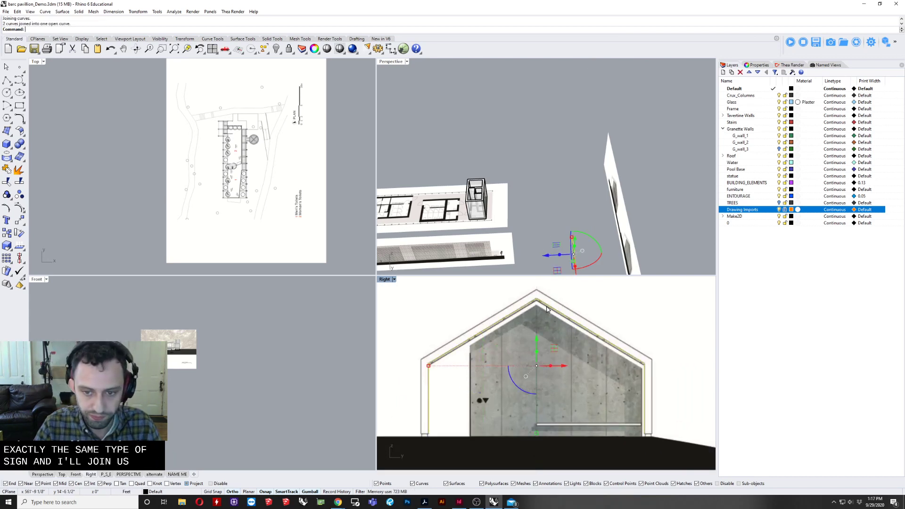
Offset the joined gable curve 6" inward with the cap option set to None.
scroll(547, 308, "up", 6)
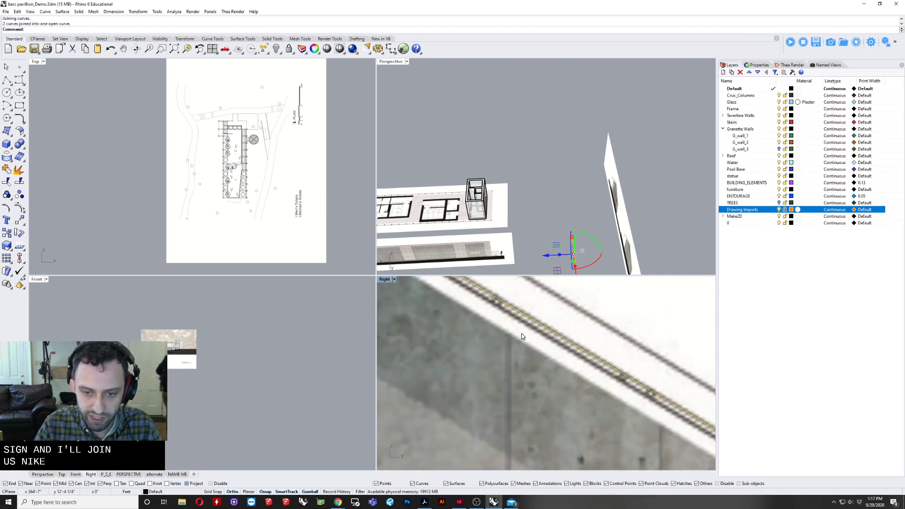
scroll(535, 347, "down", 3)
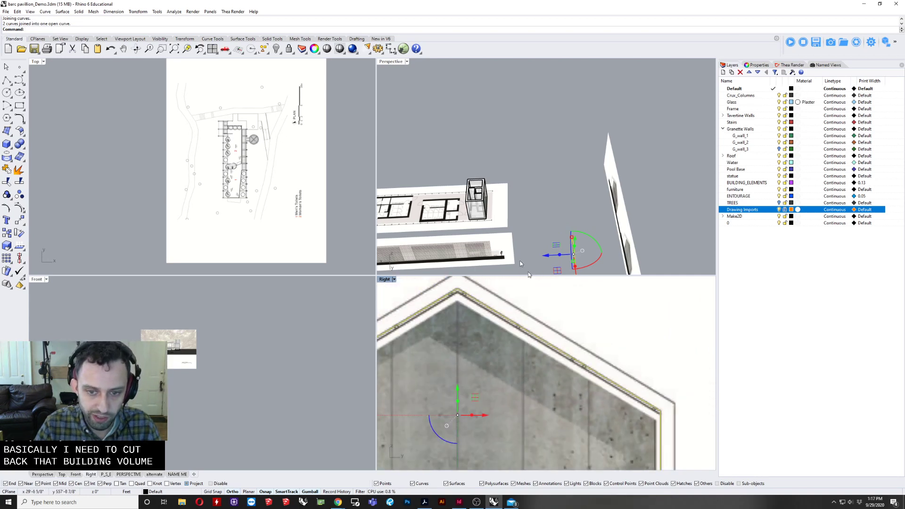
key("Return")
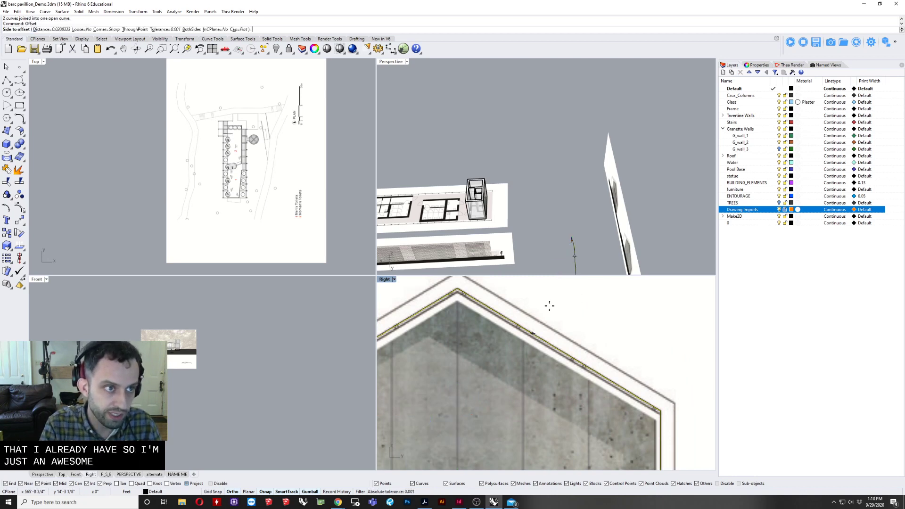
left_click(249, 29)
left_click(33, 29)
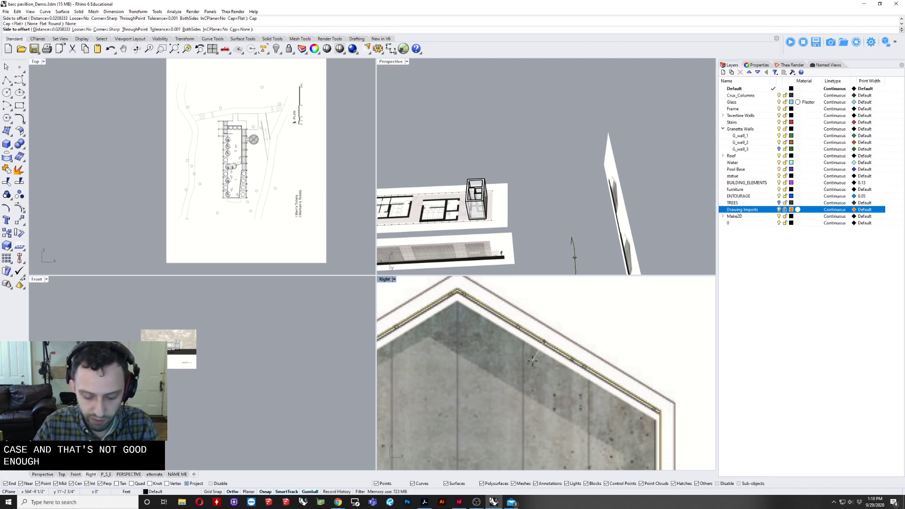
type("6\"")
key("Return")
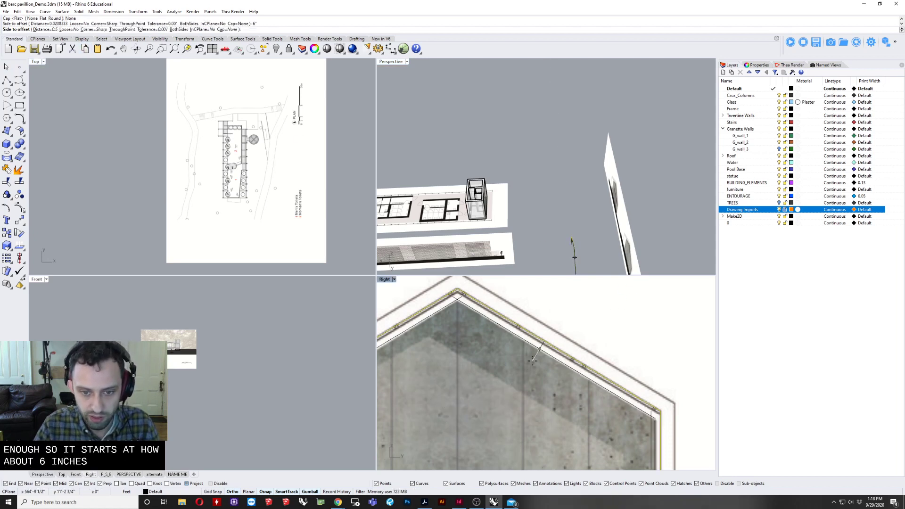
left_click(533, 362)
left_click(539, 348)
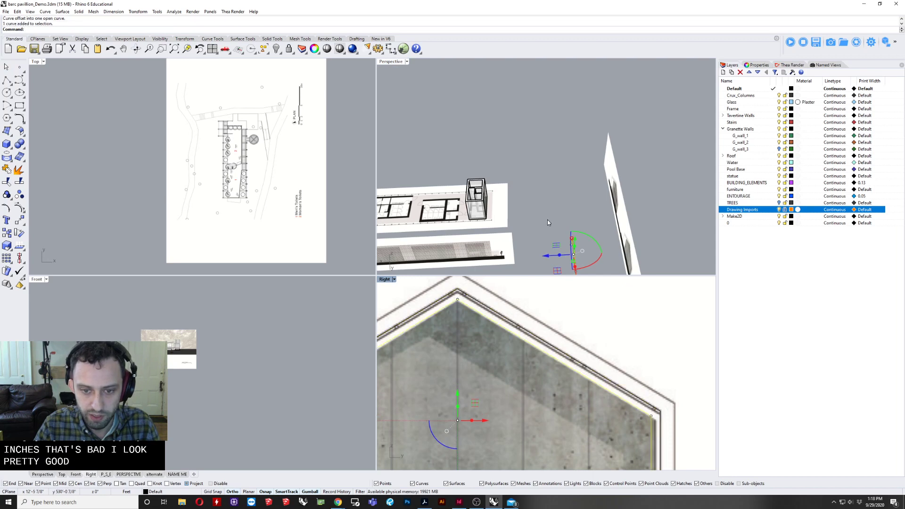
Move both gable curves horizontally from the end elevation to the matching frame eave on the neighbouring elevation, over the wall block.
scroll(531, 315, "down", 1)
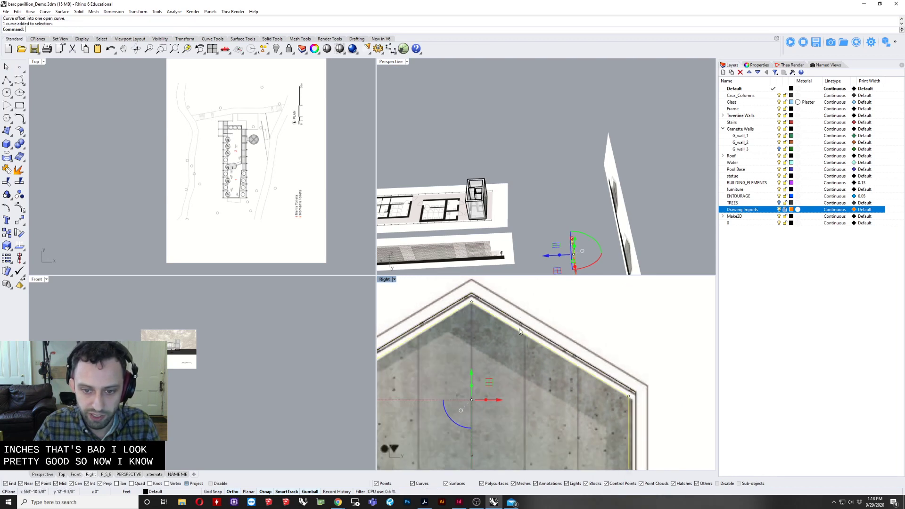
scroll(519, 329, "down", 2)
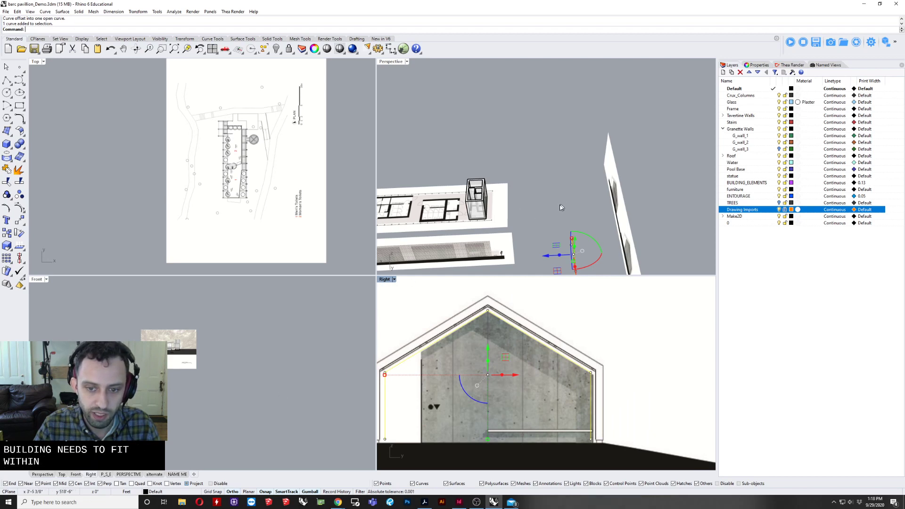
left_click_drag(558, 205, 596, 275)
scroll(611, 373, "down", 8)
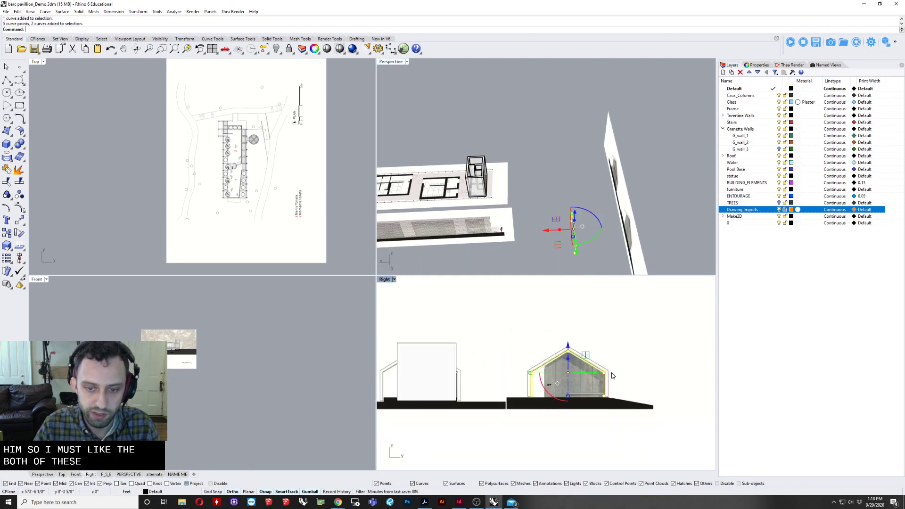
scroll(612, 376, "down", 2)
type("m")
key("Return")
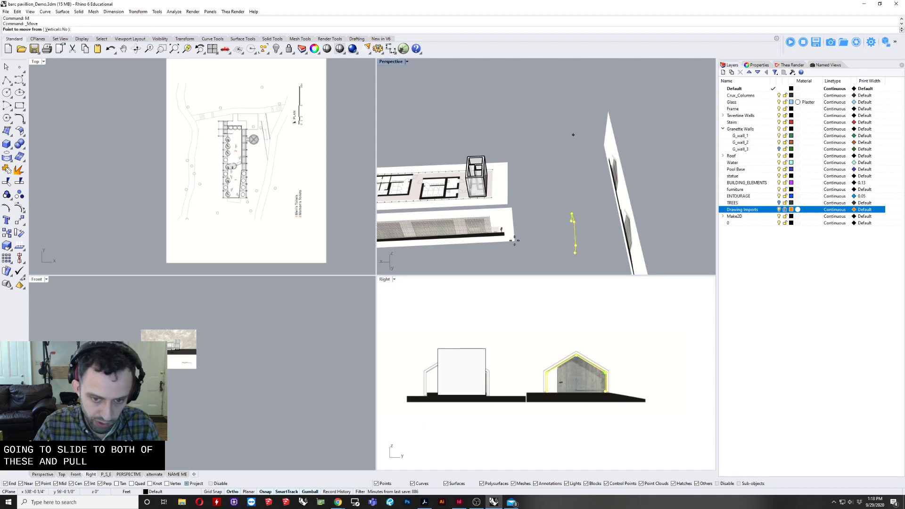
scroll(721, 420, "up", 3)
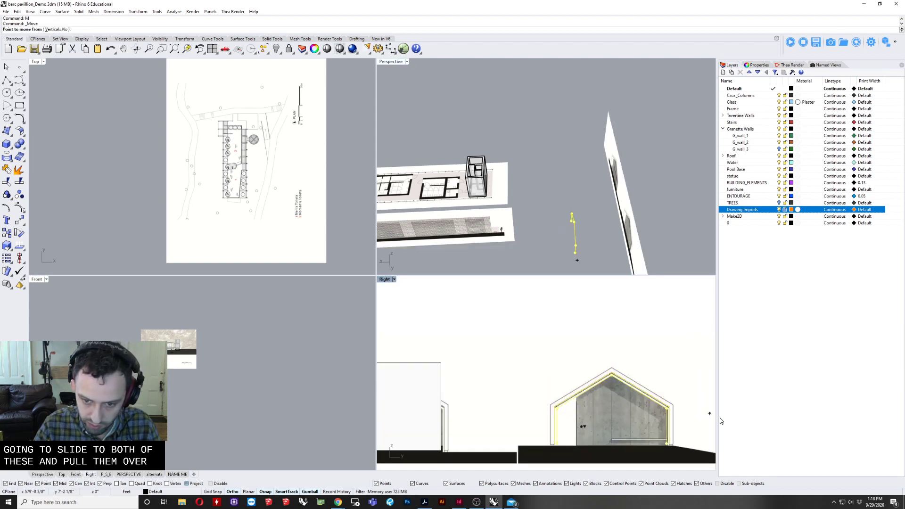
left_click(674, 404)
scroll(698, 404, "up", 5)
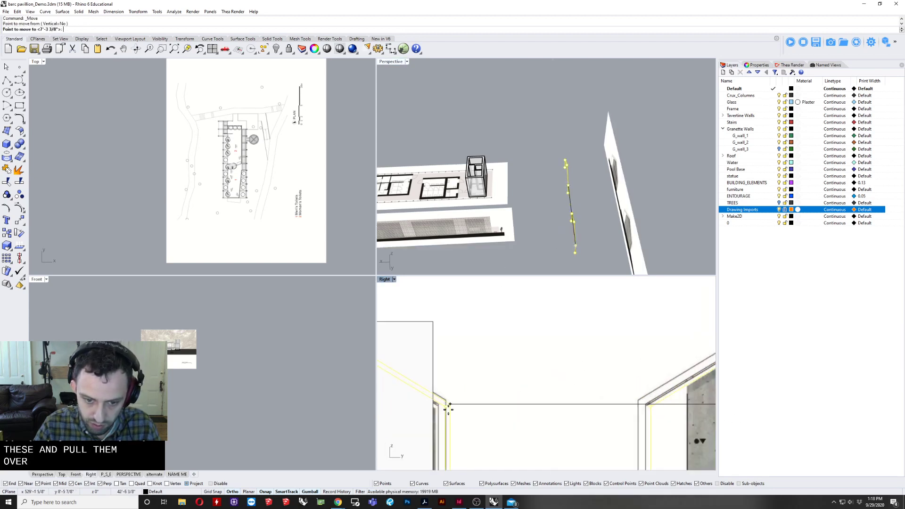
scroll(439, 404, "up", 1)
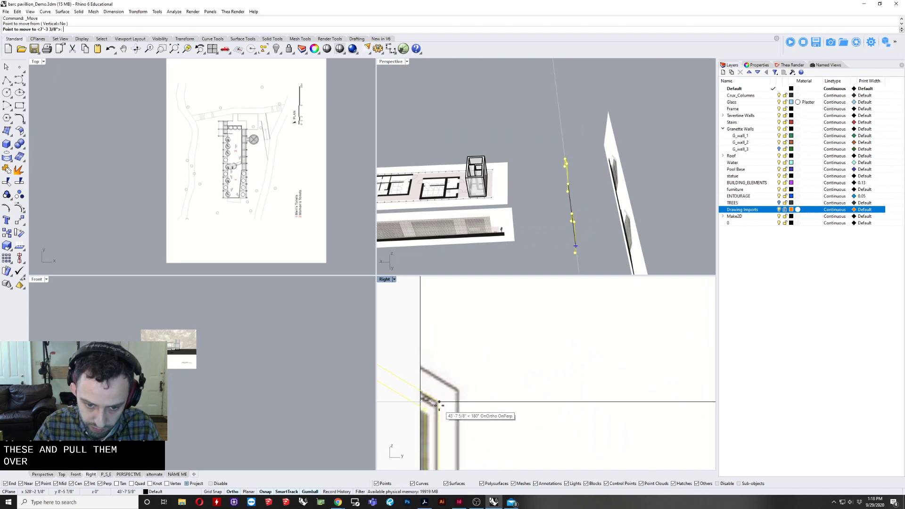
left_click(440, 403)
Trim away the part of the wall block above the roof slopes, using the inner gable curve as the cutter.
scroll(425, 405, "down", 3)
left_click(409, 406)
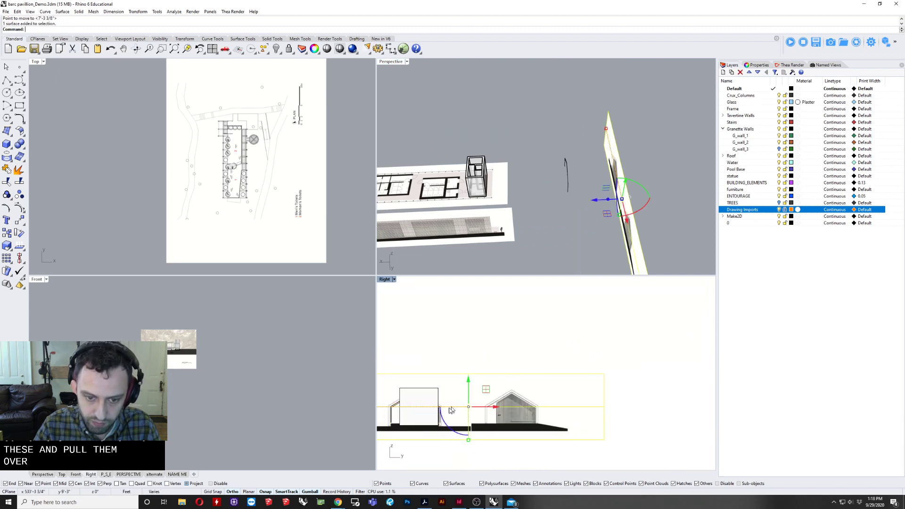
scroll(409, 406, "up", 2)
right_click_drag(409, 406, 427, 382)
left_click(410, 381)
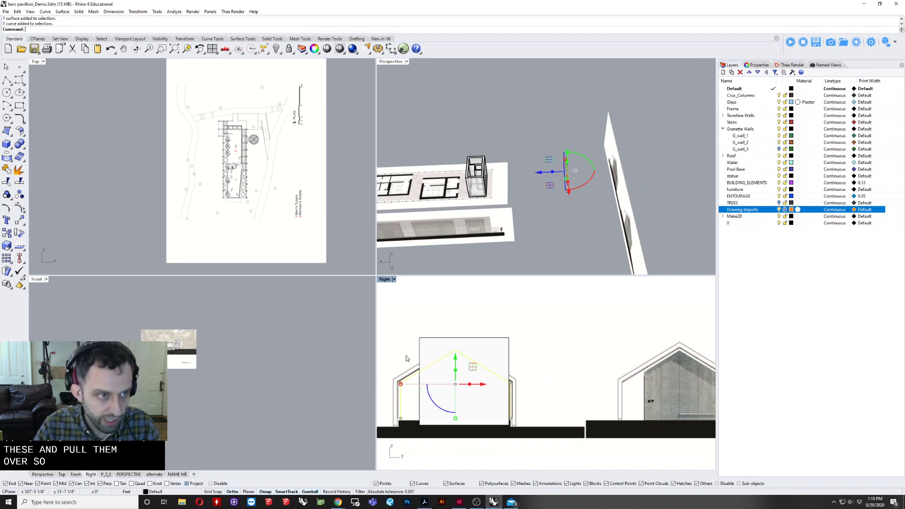
type("TR")
key("Return")
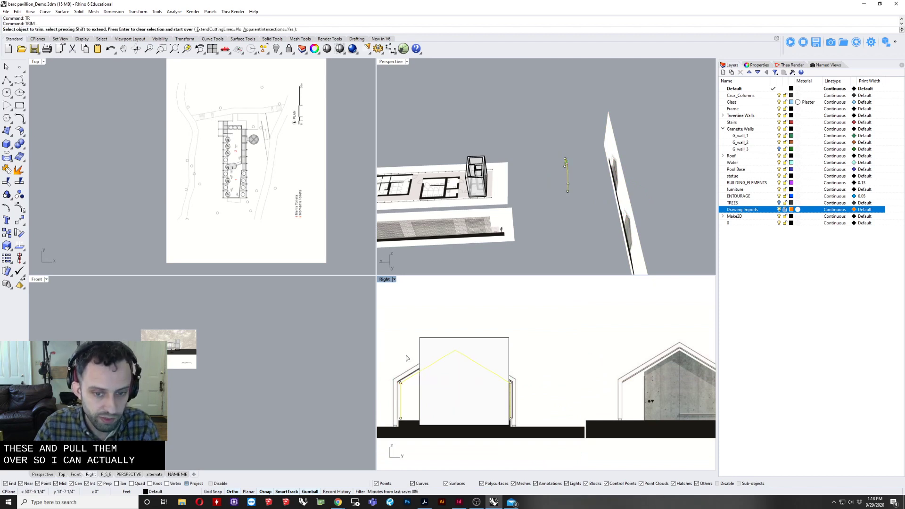
left_click(432, 348)
key("Return")
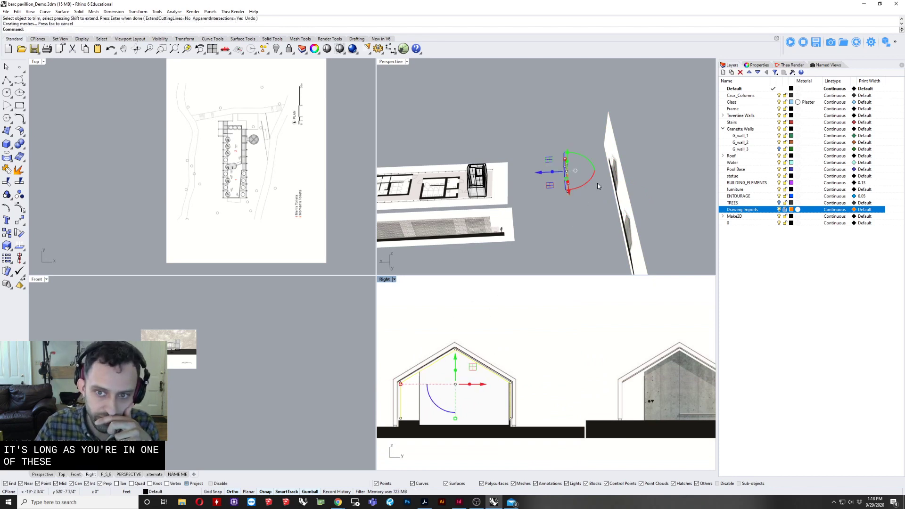
Inspect the trimmed wall block up close in perspective and undo the trim.
left_click(537, 186)
scroll(476, 202, "up", 5)
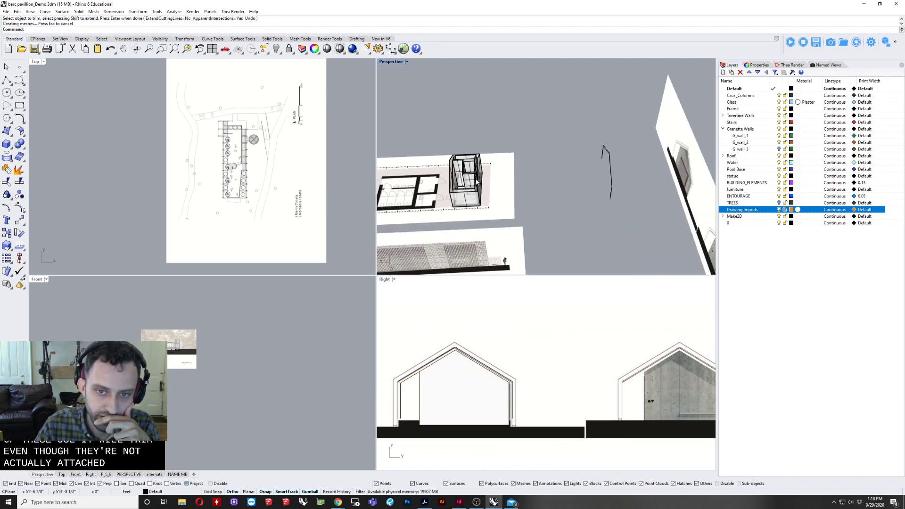
left_click(477, 213)
type("zs")
key("Return")
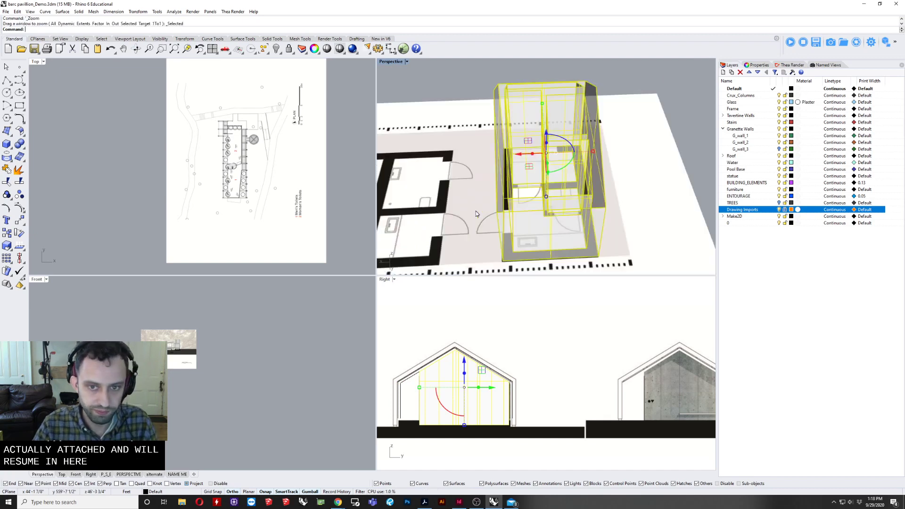
left_click(477, 212)
right_click_drag(476, 212, 536, 178)
key("ctrl+z")
scroll(536, 179, "down", 5)
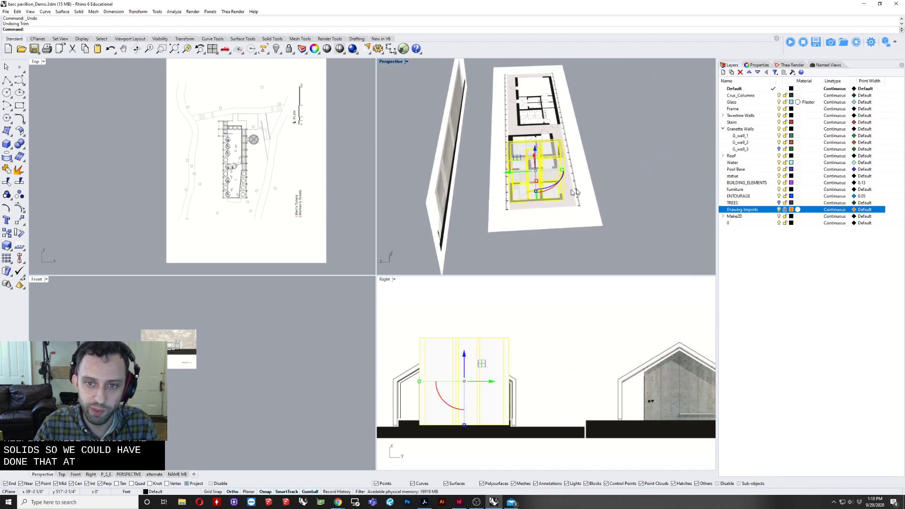
left_click(610, 202)
Try to offset the inner gable curve 10' outward without a cap.
scroll(474, 320, "up", 3)
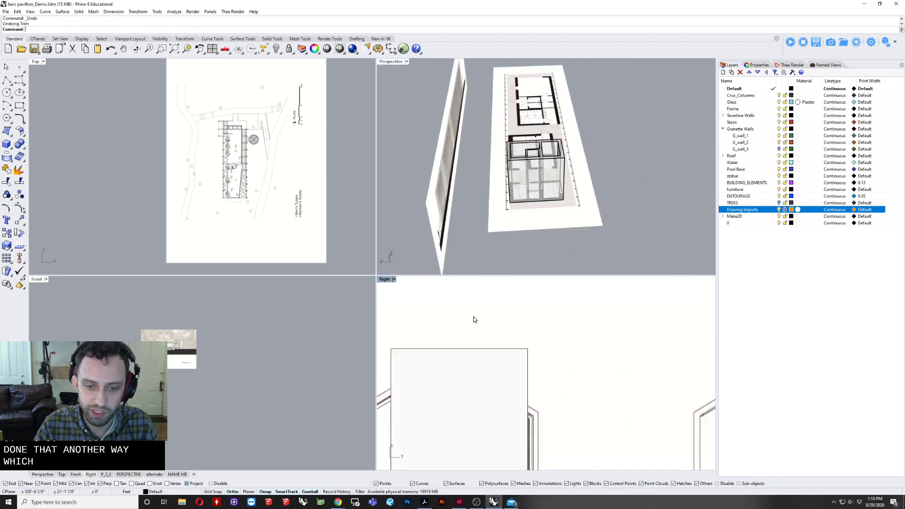
left_click(380, 411)
scroll(505, 389, "down", 5)
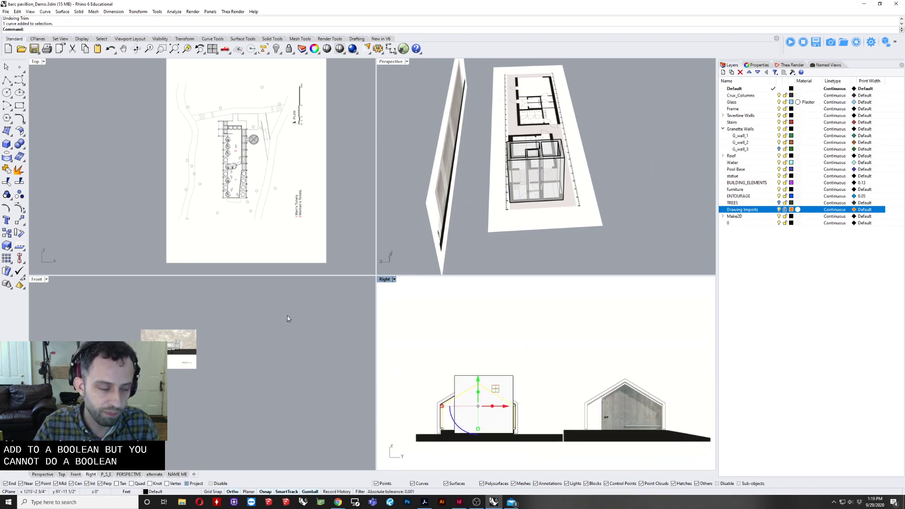
left_click(278, 299)
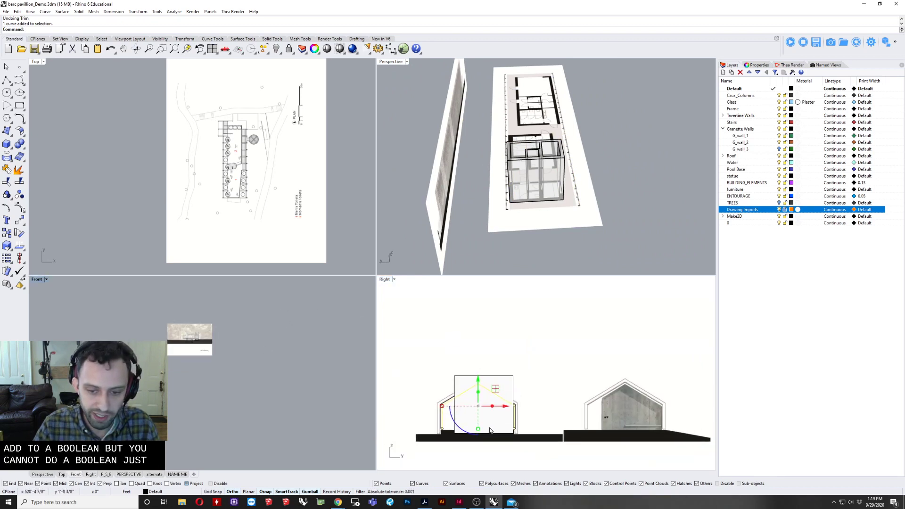
scroll(530, 403, "up", 5)
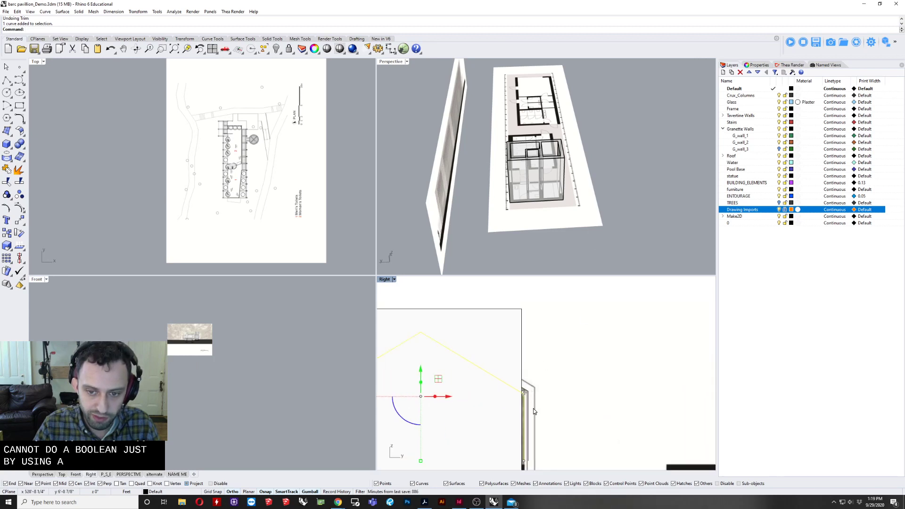
scroll(533, 411, "down", 5)
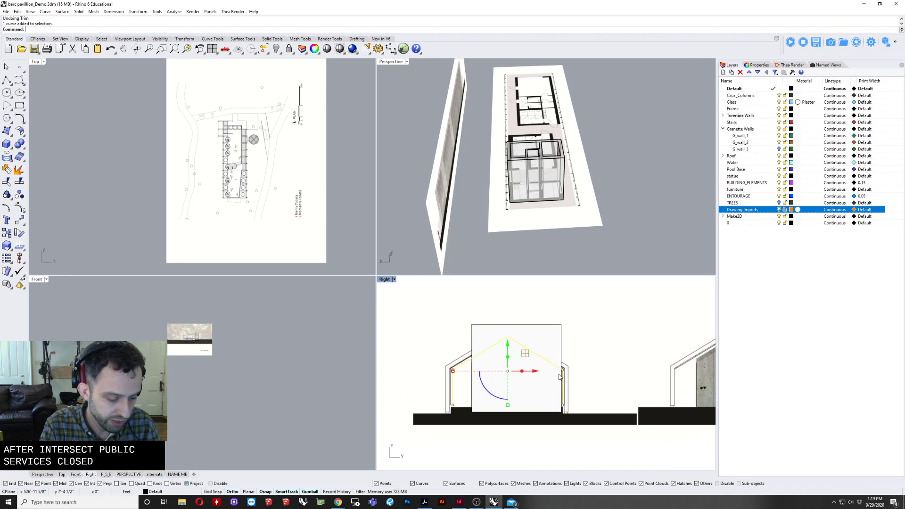
type("offset")
key("Return")
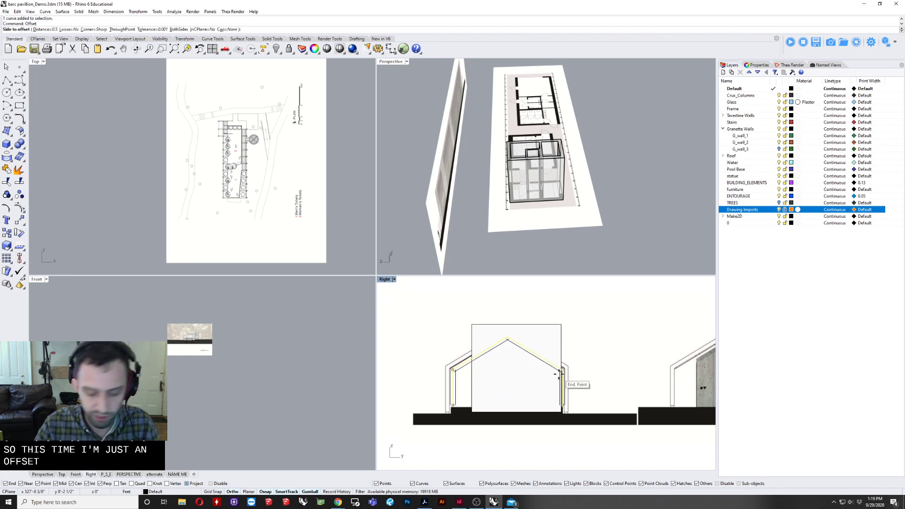
type("10")
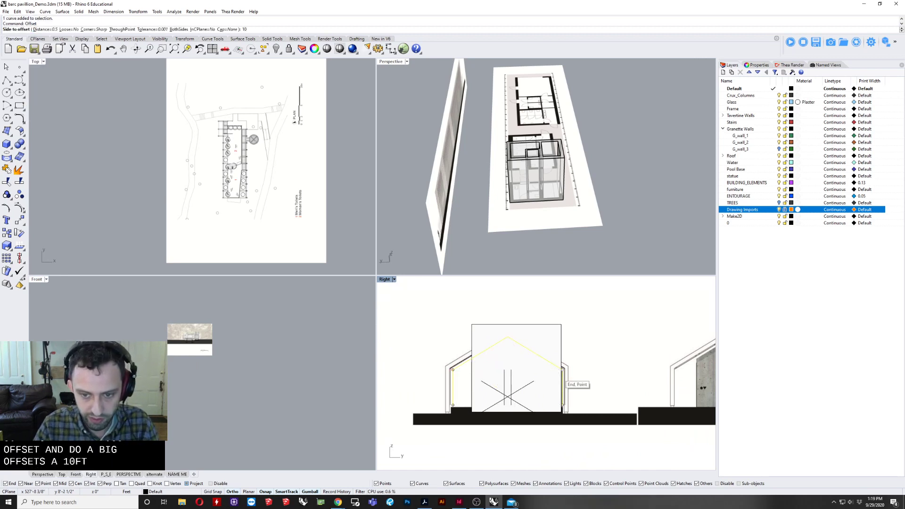
key("Return")
left_click(577, 340)
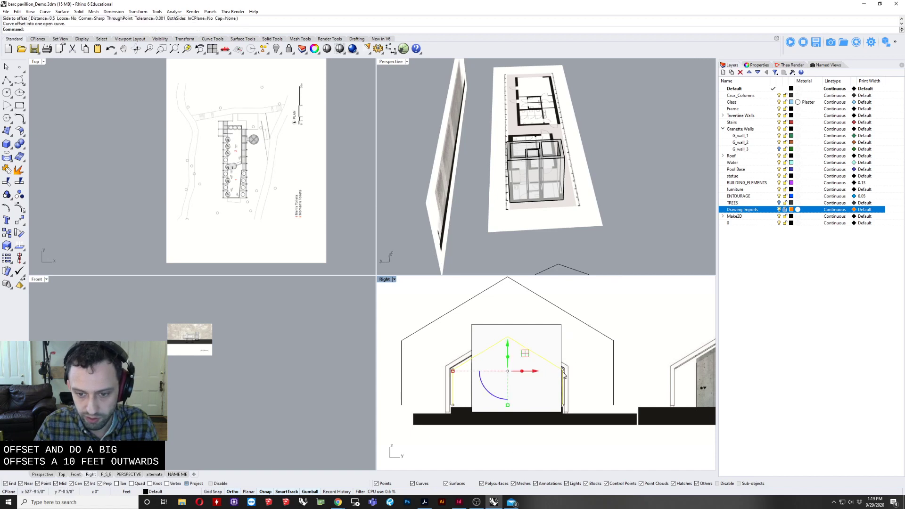
Undo the last offset and offset the outer gable curve 10' outward with the cap option set to Flat.
left_click(564, 381)
left_click(613, 394)
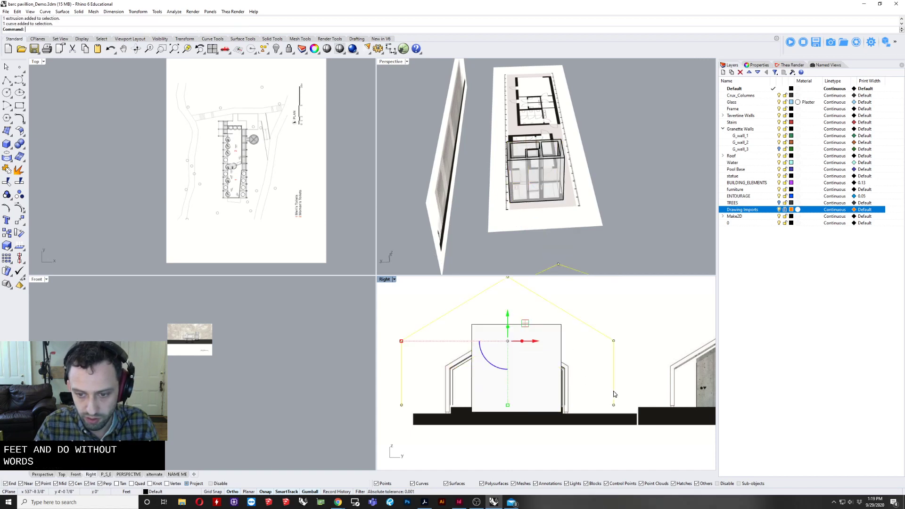
key("ctrl+z")
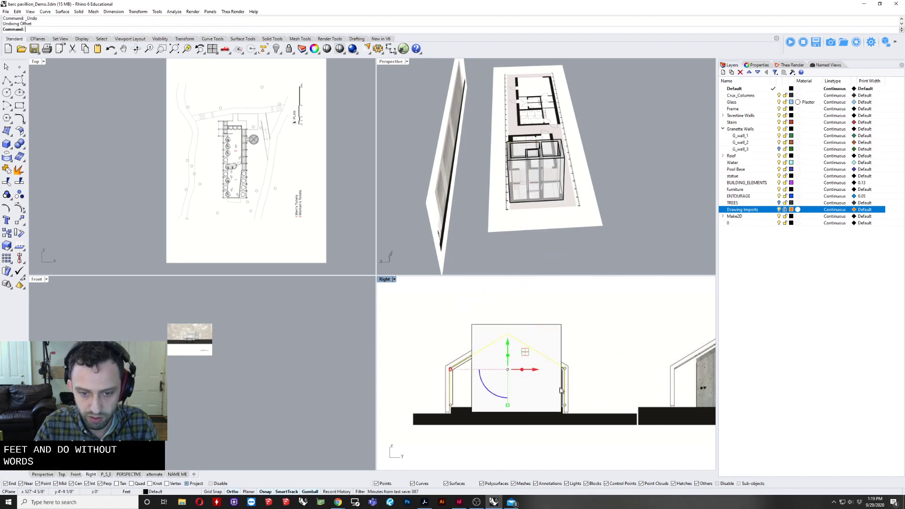
right_click(187, 411)
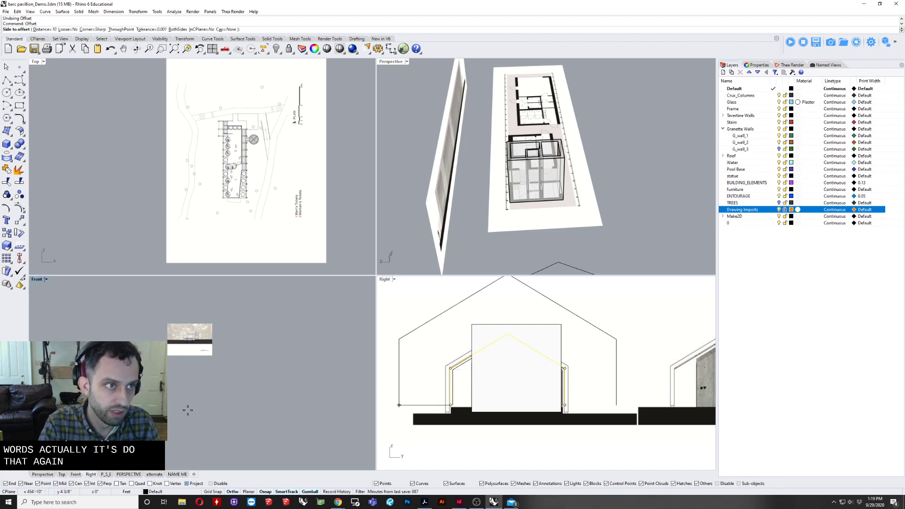
left_click(227, 29)
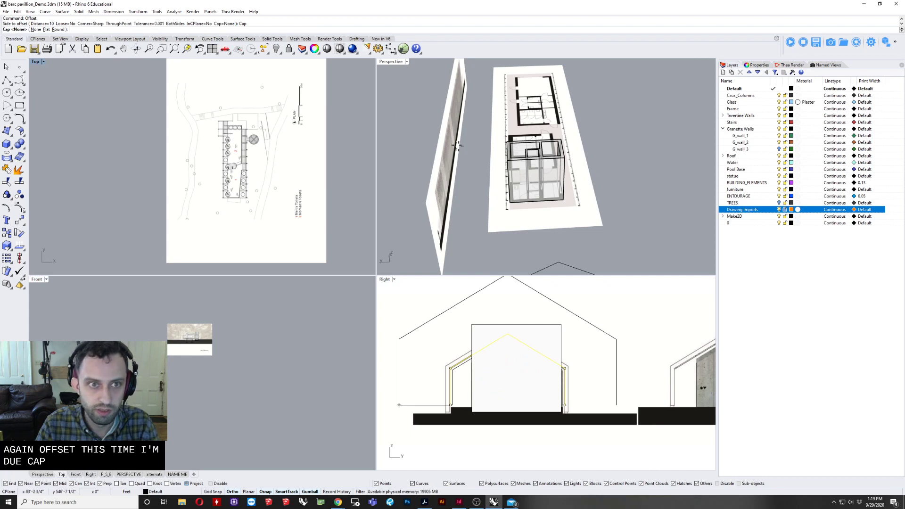
left_click(47, 30)
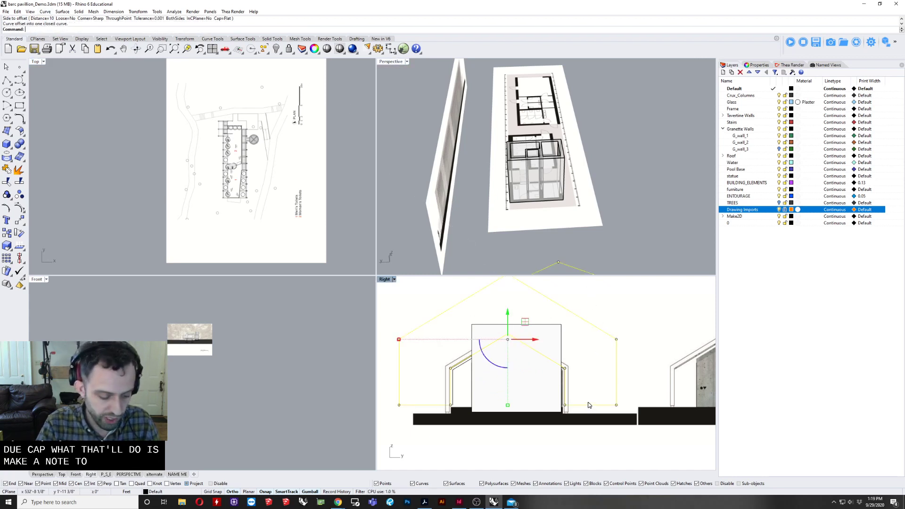
Extrude the closed gable profile as a solid that runs past the whole wall block.
key("Return")
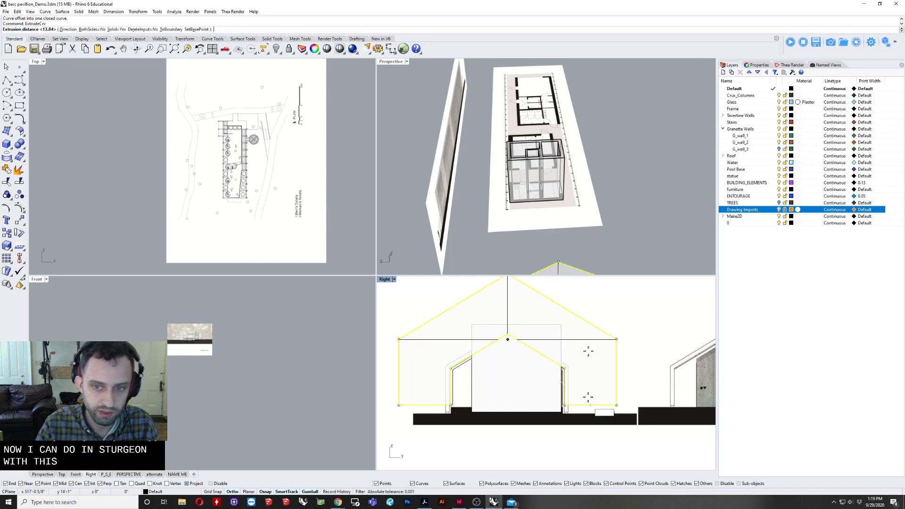
left_click(551, 126)
right_click_drag(579, 146, 632, 171)
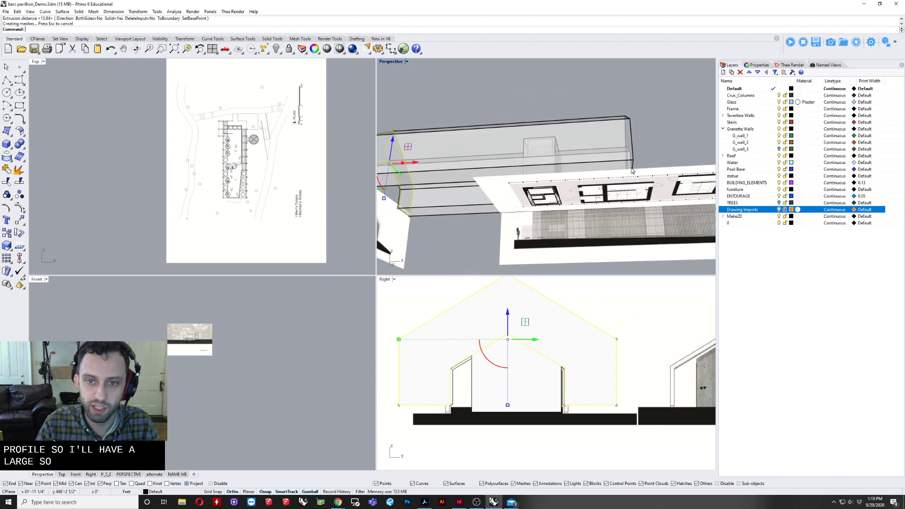
Subtract the extruded gable solid from the wall block with BooleanDifference and delete the cutter solid.
left_click(547, 142)
type("BooleanDifference")
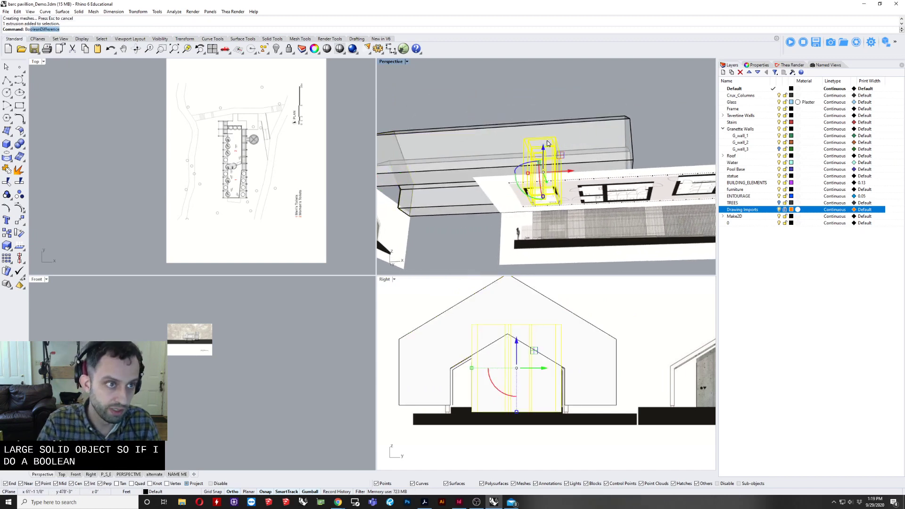
key("Return")
left_click(576, 141)
key("Return")
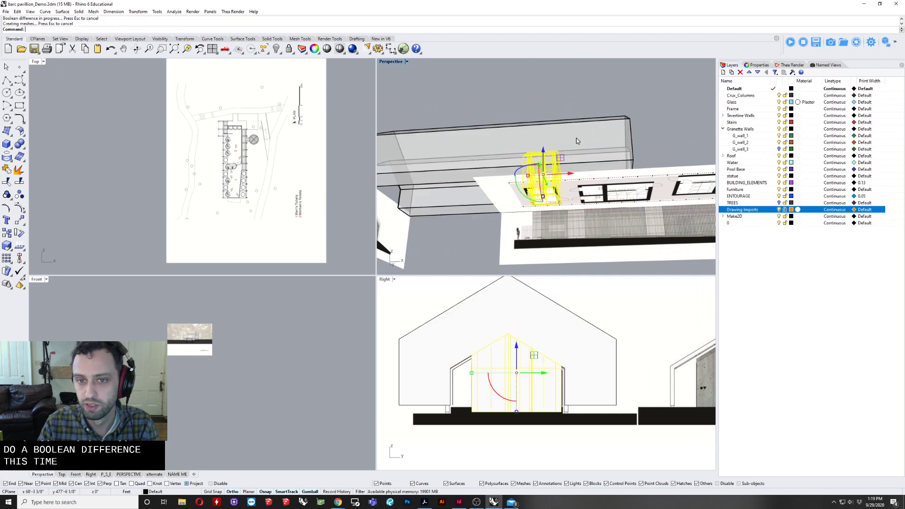
key("Delete")
Build a 3-point box in the small toilet room's doorway, spanning the wall thickness and the door opening, 8' high.
right_click_drag(578, 129, 535, 94)
scroll(463, 215, "up", 4)
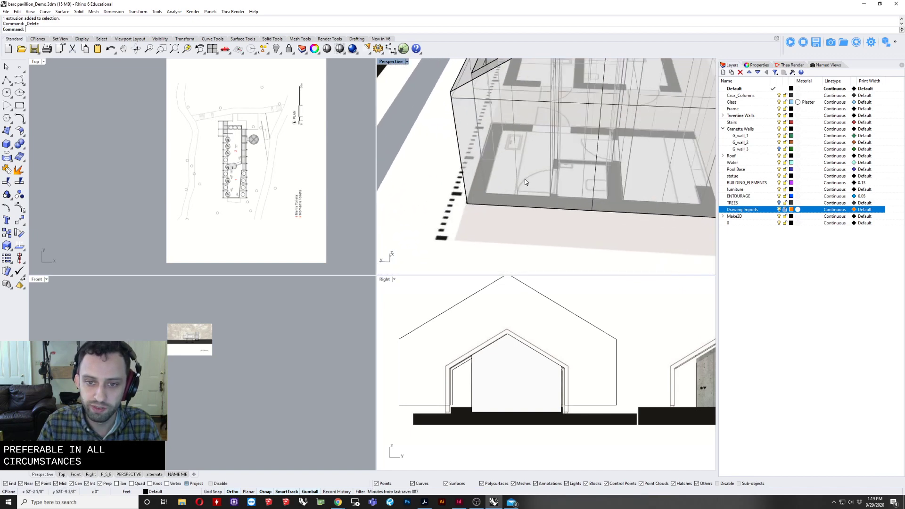
right_click_drag(525, 179, 570, 228)
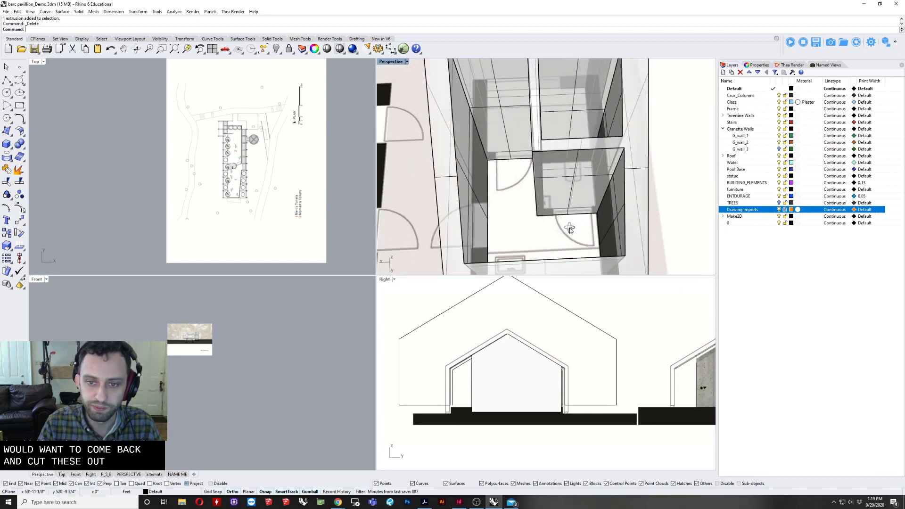
scroll(570, 228, "up", 4)
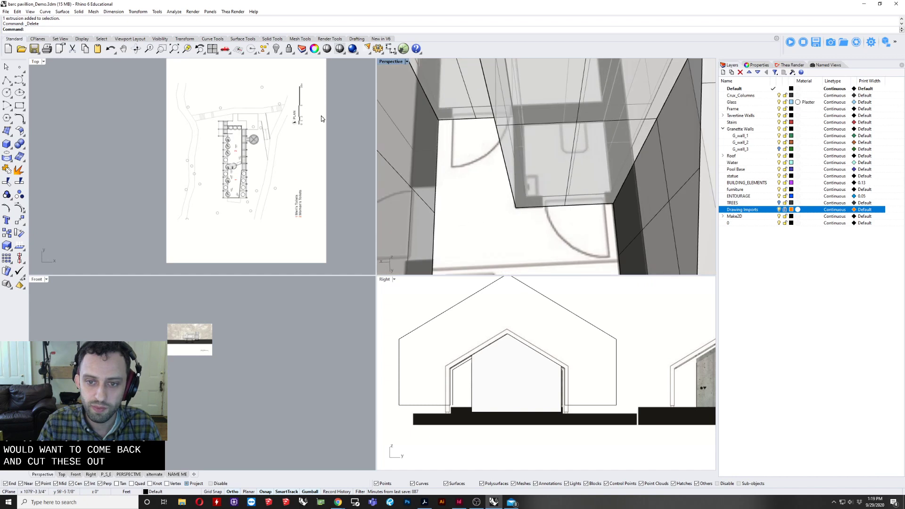
left_click(10, 150)
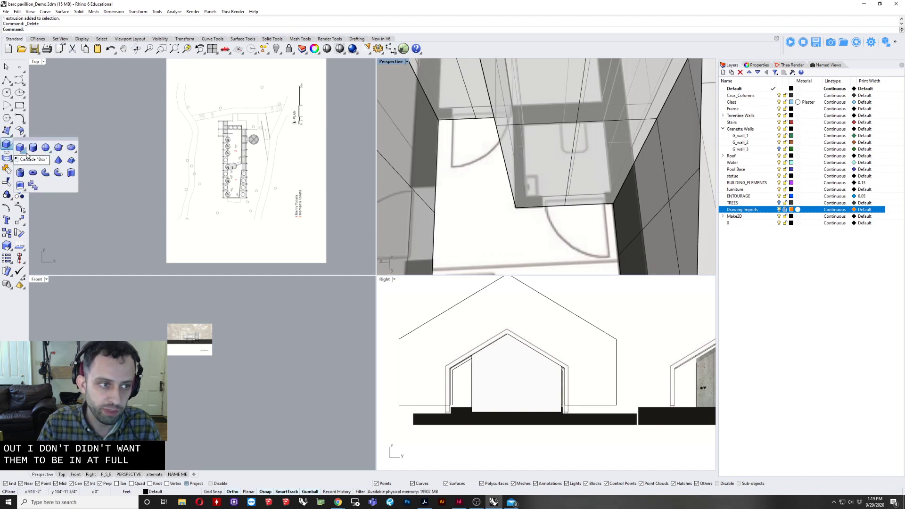
left_click(23, 151)
left_click(46, 162)
scroll(574, 288, "up", 1)
scroll(526, 196, "up", 3)
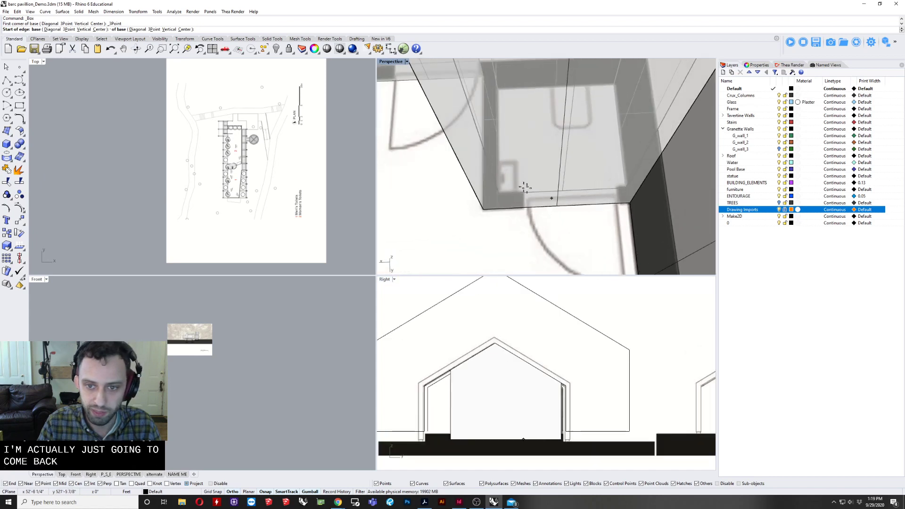
left_click(524, 196)
left_click(524, 218)
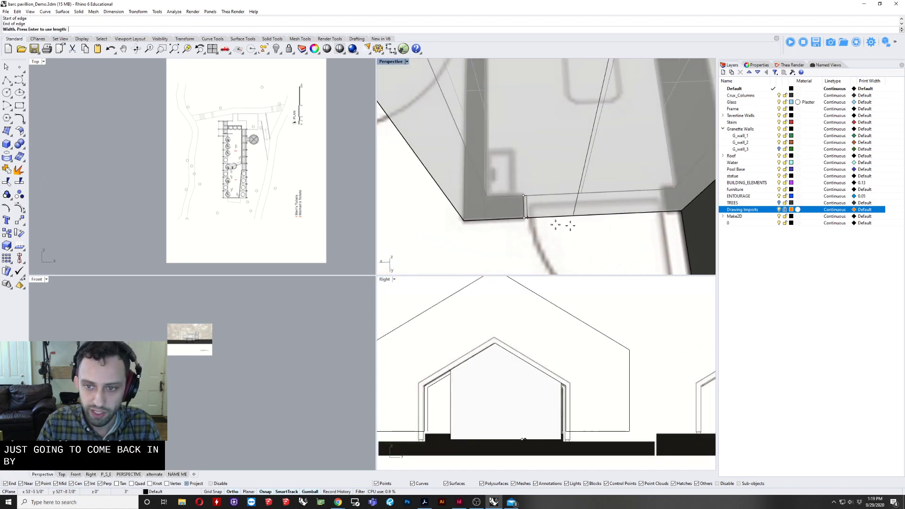
left_click(666, 216)
type("87")
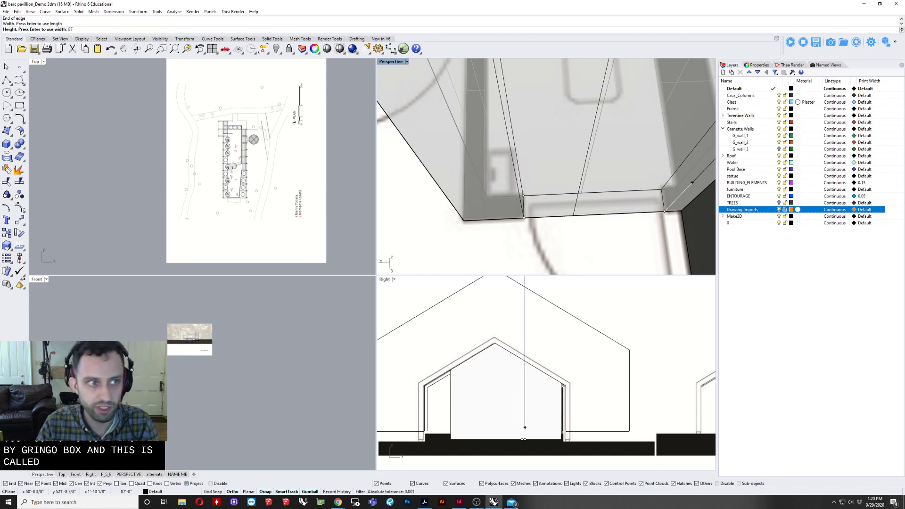
key("Return")
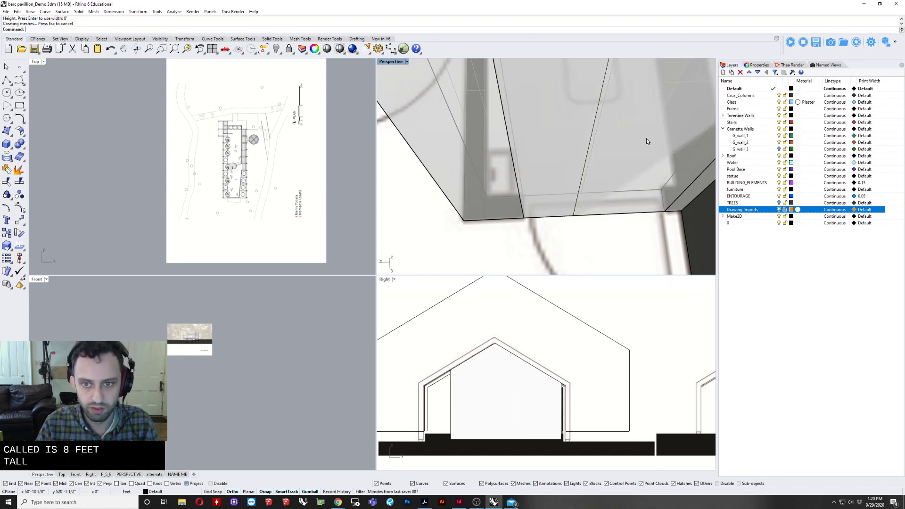
Subtract the doorway box from the walls with BooleanDifference.
right_click_drag(646, 138, 472, 189)
left_click(474, 189)
type("B")
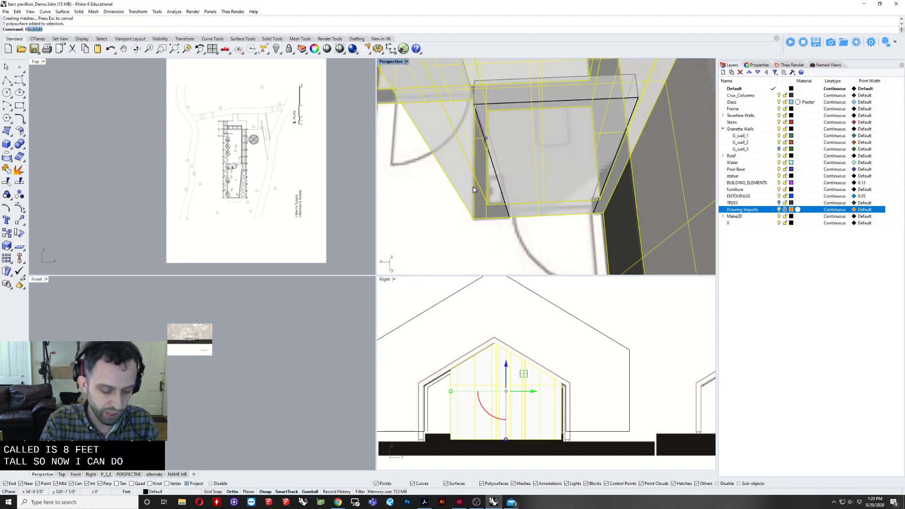
type("ooleanDifference")
key("Return")
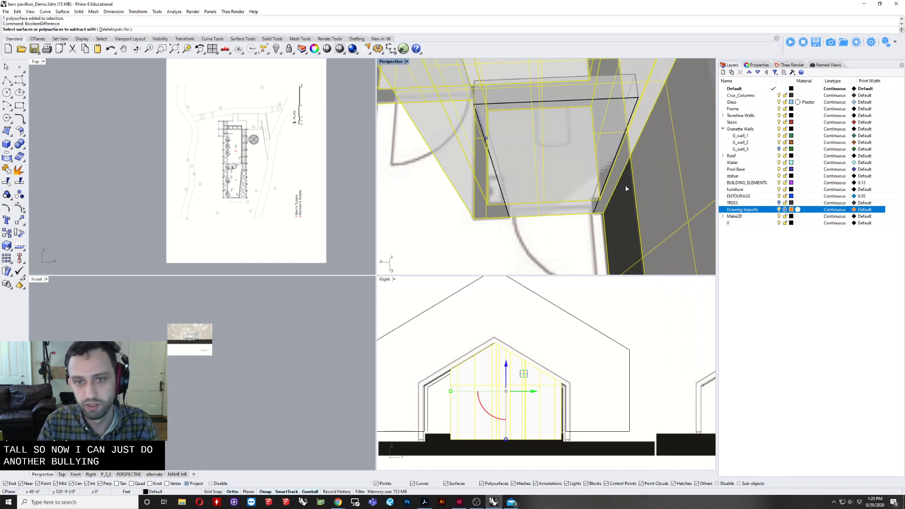
left_click(563, 171)
key("Return")
Delete the leftover box from the doorway opening.
right_click_drag(553, 176, 434, 221)
left_click(503, 187)
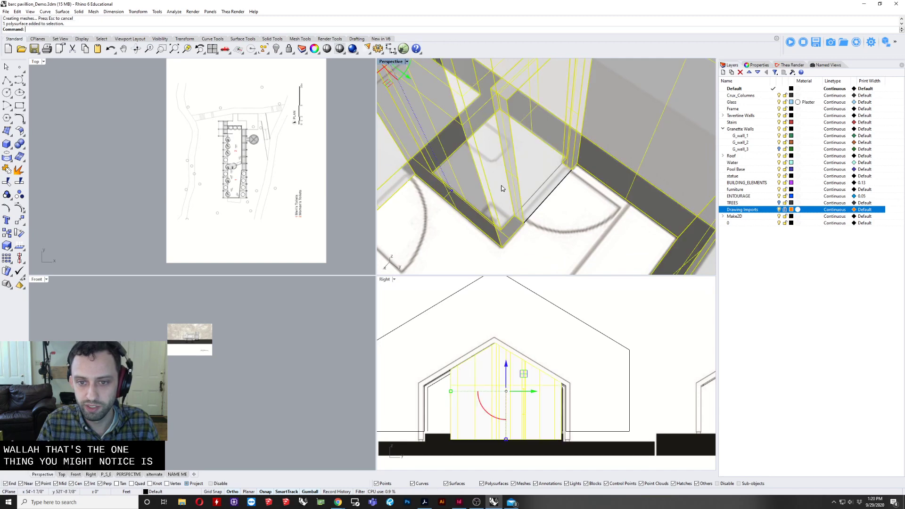
scroll(531, 202, "up", 4)
left_click(530, 203)
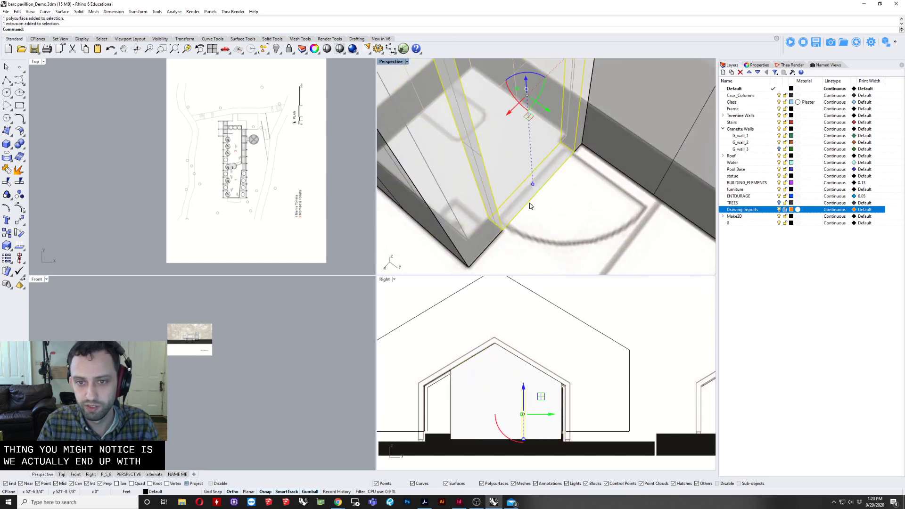
key("Delete")
Examine the doorway opening and the gabled tops of the walls from several angles in perspective.
scroll(530, 204, "down", 5)
right_click_drag(529, 203, 502, 195)
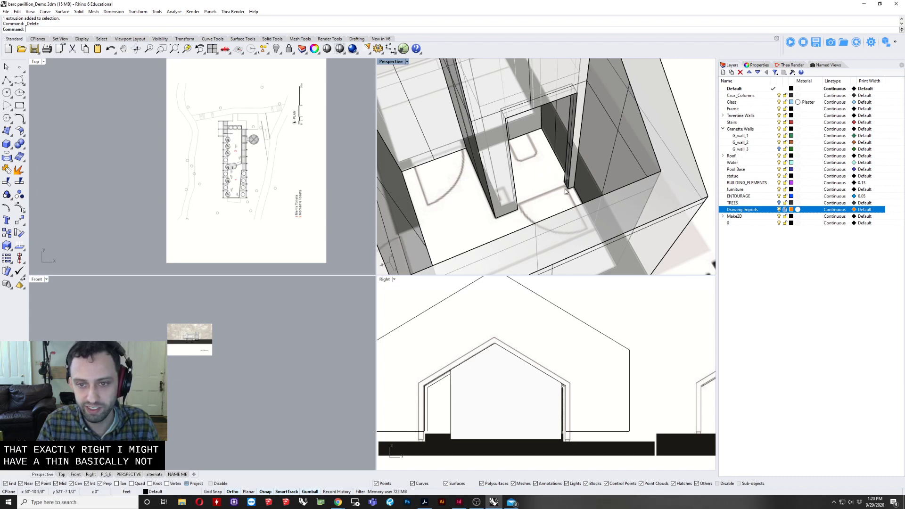
scroll(537, 208, "down", 5)
right_click_drag(538, 208, 464, 229)
scroll(518, 201, "up", 8)
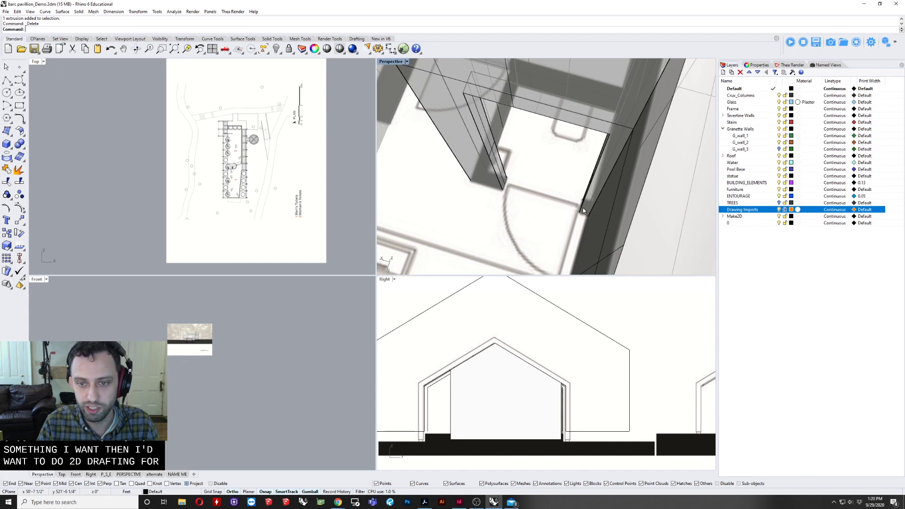
scroll(583, 208, "down", 8)
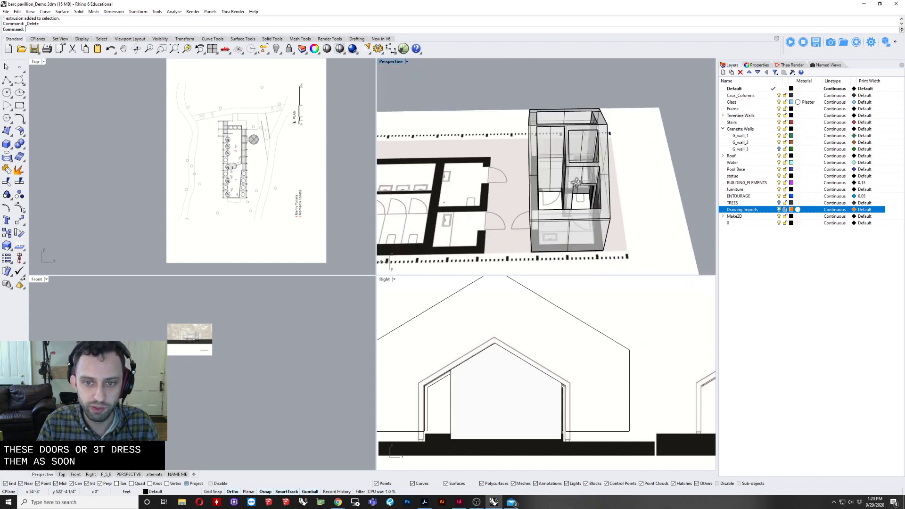
right_click_drag(577, 182, 511, 108)
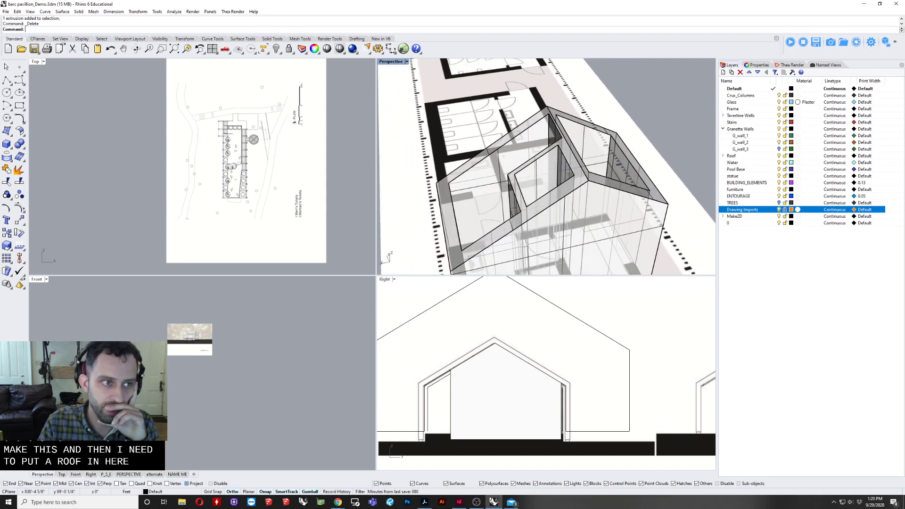
left_click(10, 148)
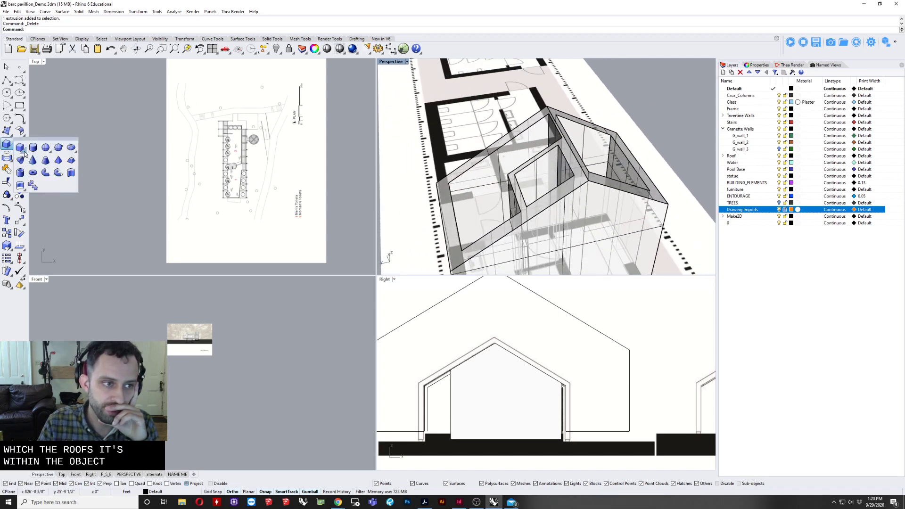
scroll(594, 200, "down", 3)
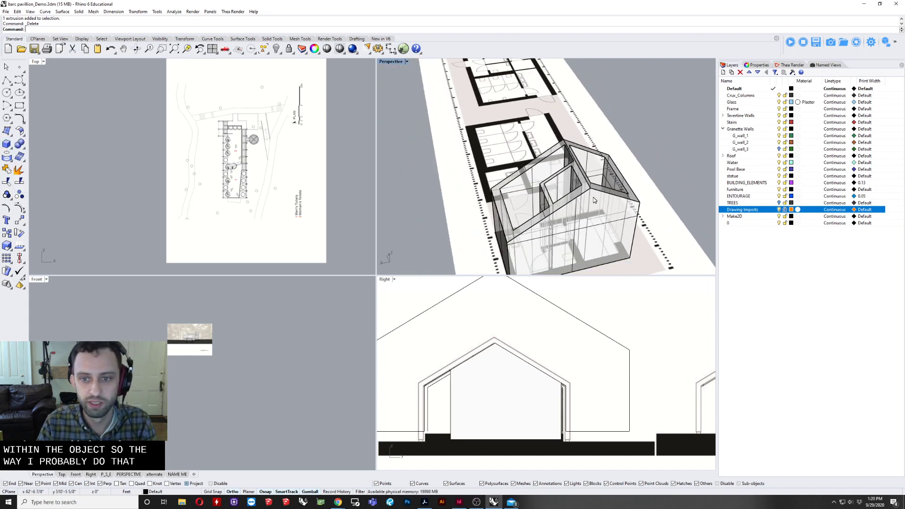
Draw a polyline along the gabled end wall's roofline, from eave to ridge to opposite eave, with projected snapping turned off.
type("pl")
key("Return")
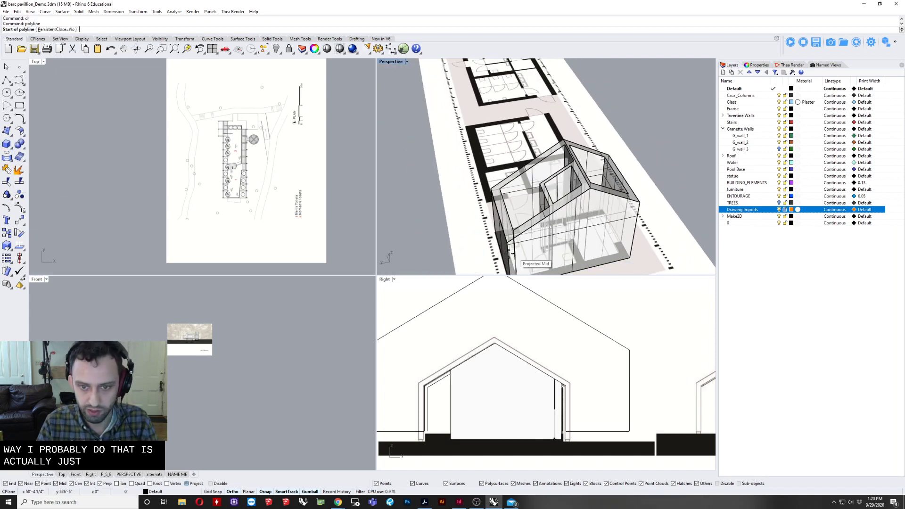
right_click_drag(526, 186, 517, 160)
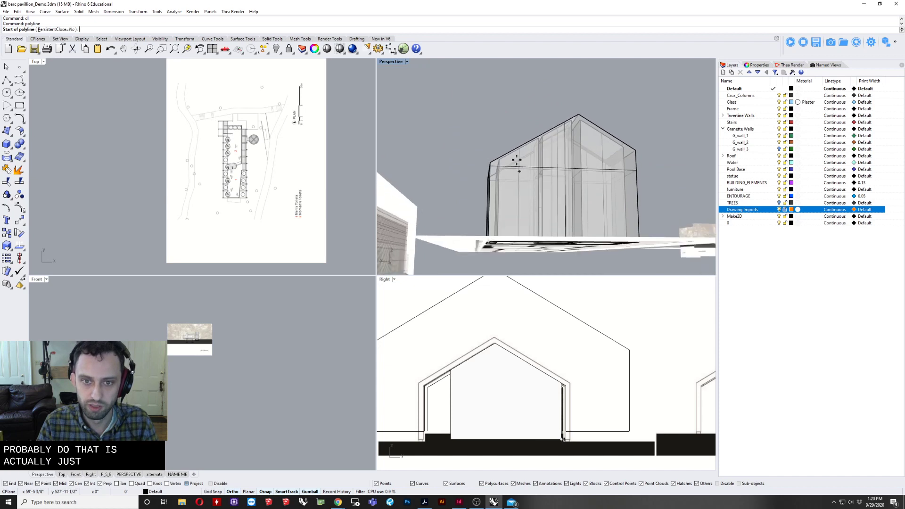
type("dl")
key("Return")
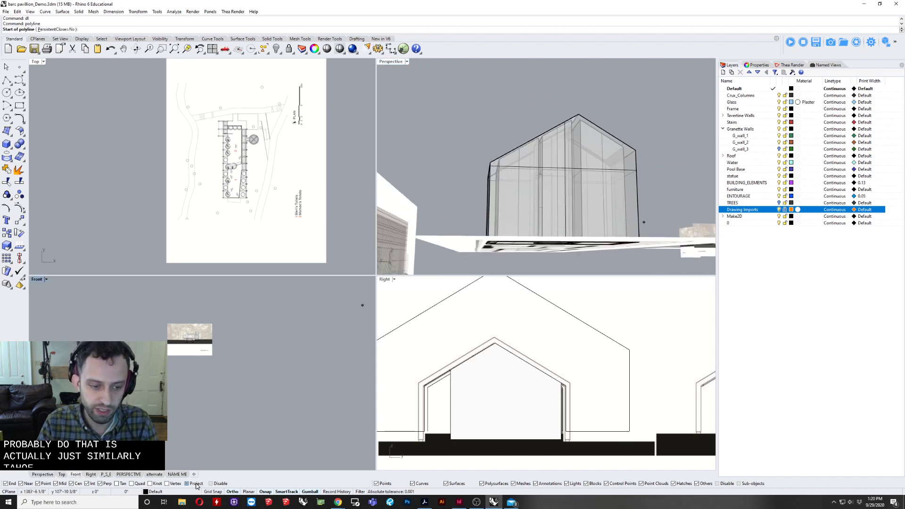
left_click(492, 161)
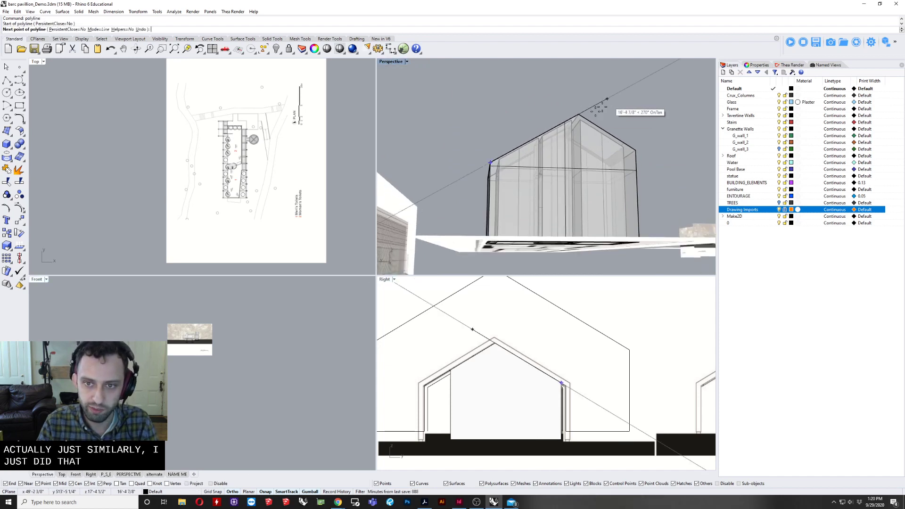
left_click(579, 115)
left_click(635, 146)
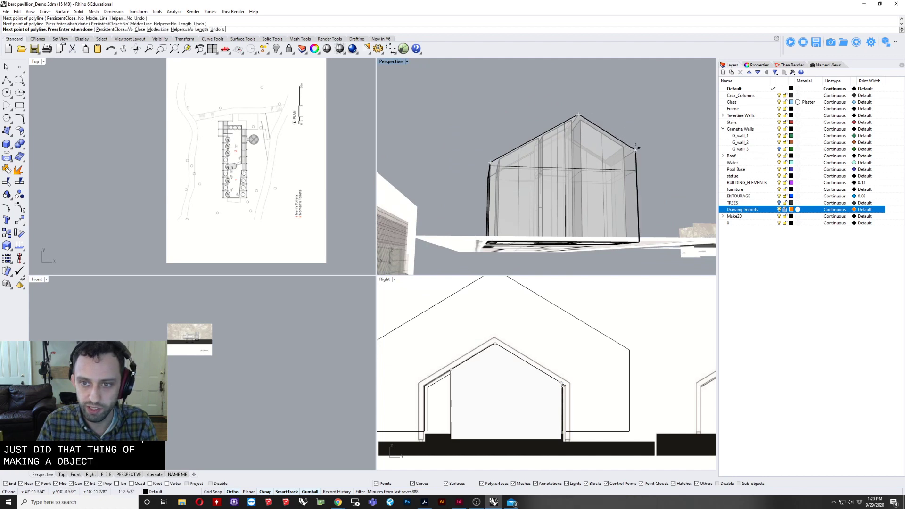
right_click(637, 149)
right_click(642, 154)
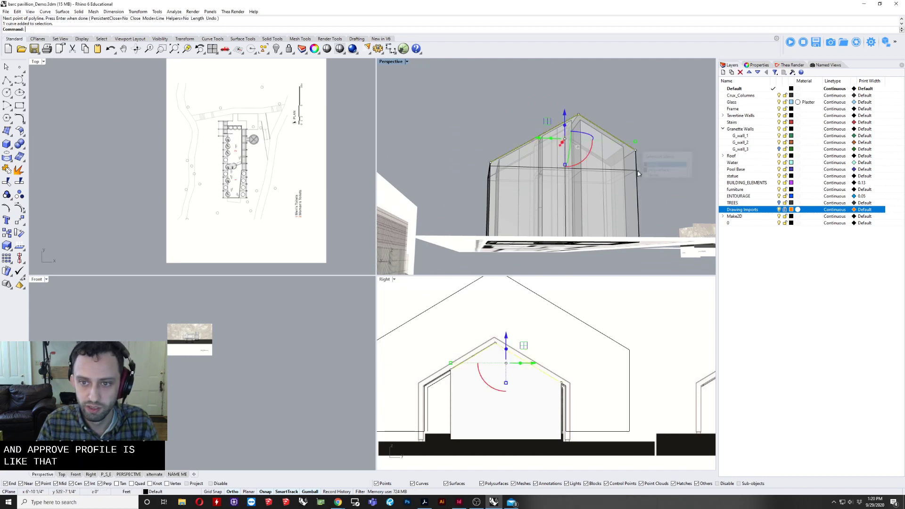
Offset the gable polyline 18" inward with flat caps to make a closed roof profile.
key("Return")
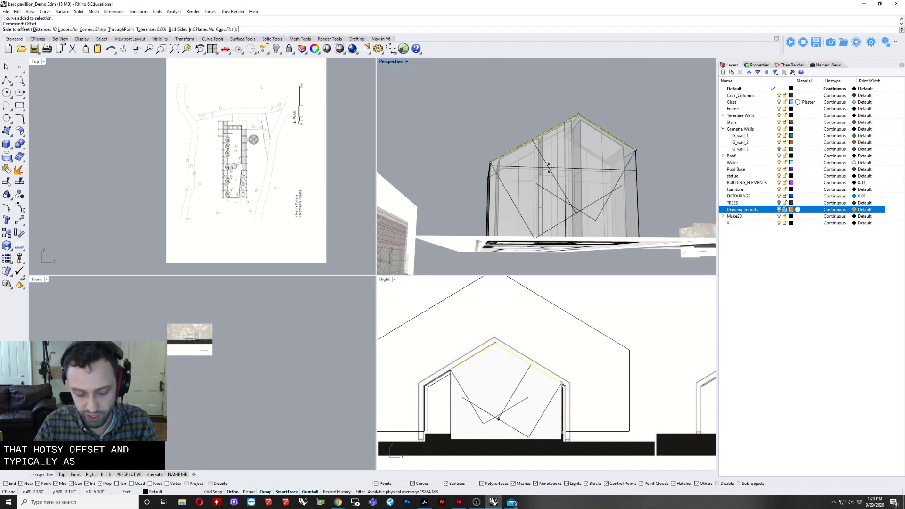
type("18'")
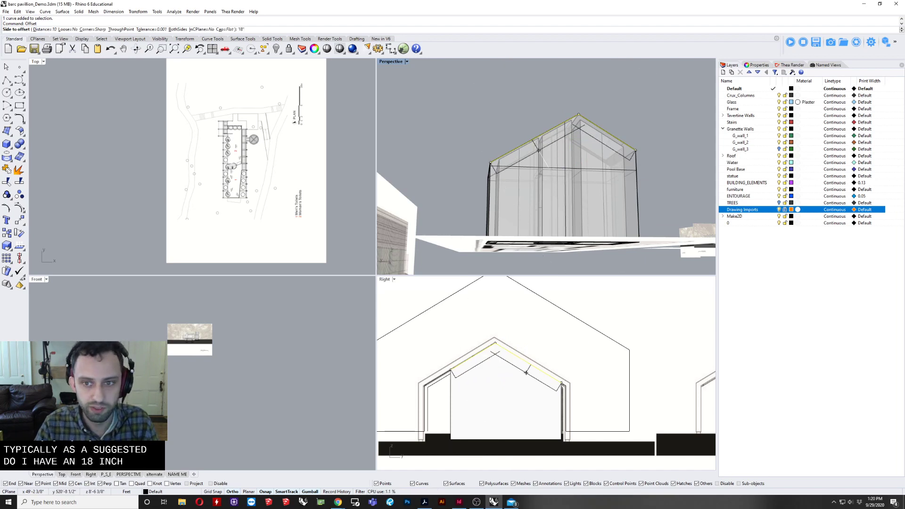
key("Return")
left_click(541, 148)
right_click_drag(541, 149, 612, 157)
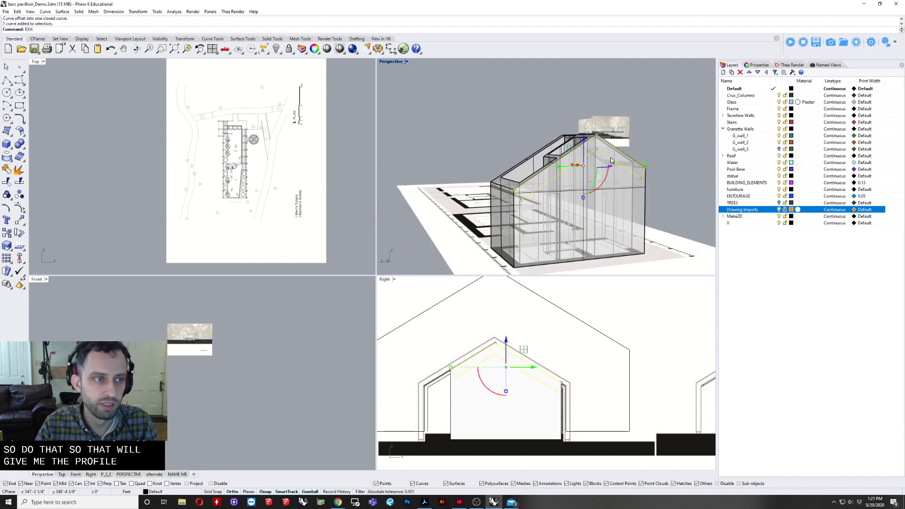
Extrude the closed roof profile as a solid along the building to its opposite end wall.
type("trudeCrv")
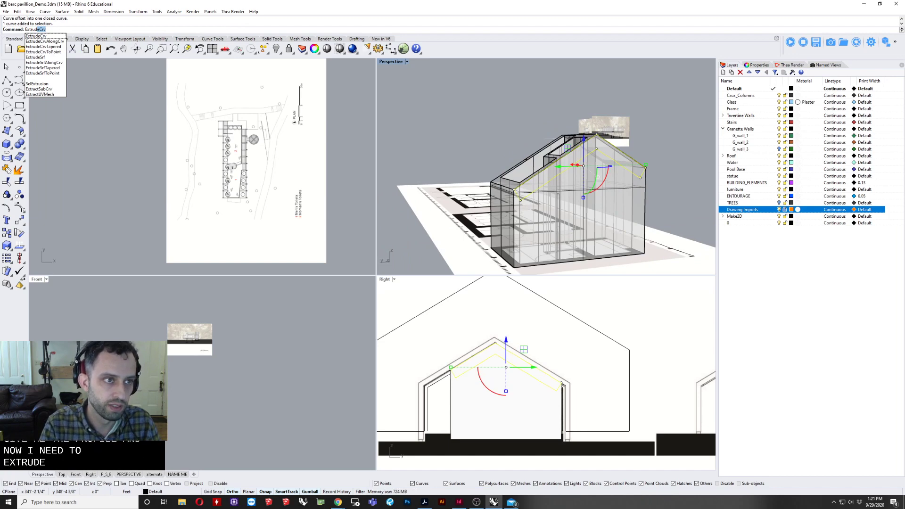
key("Return")
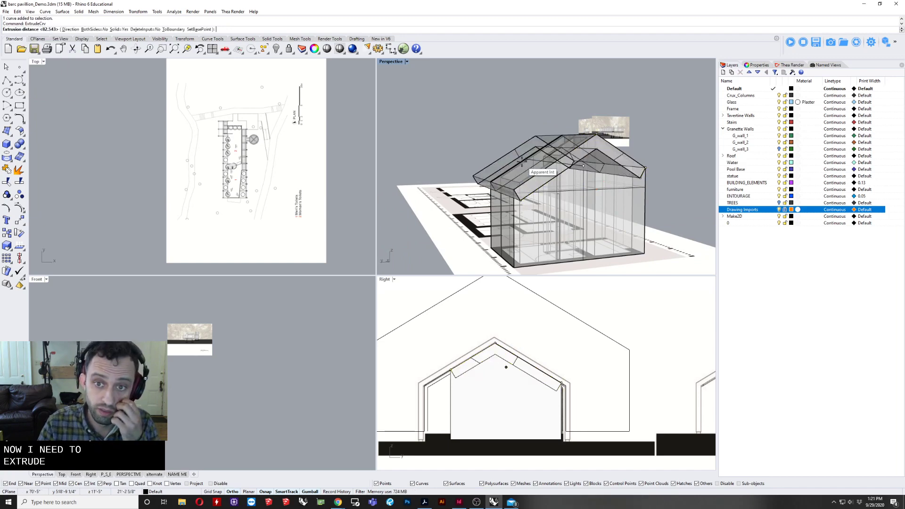
right_click_drag(589, 169, 552, 170)
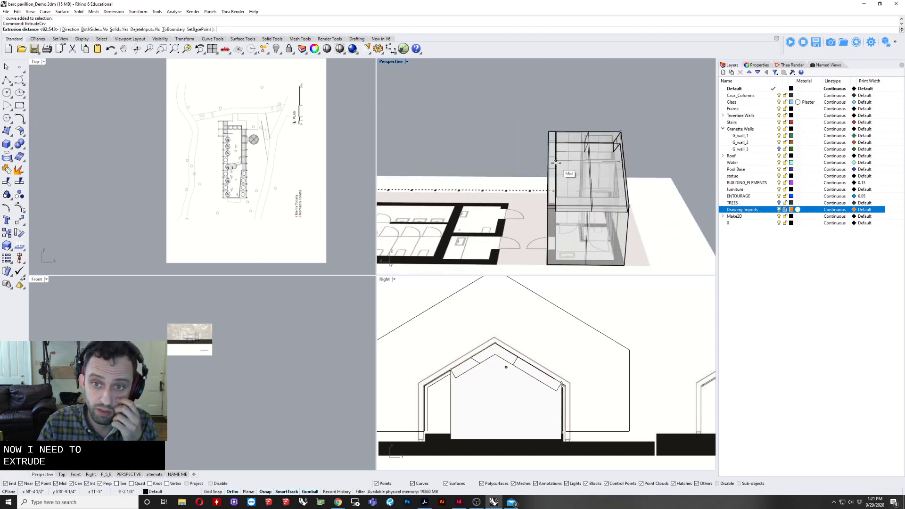
left_click(556, 161)
right_click_drag(573, 125, 562, 123)
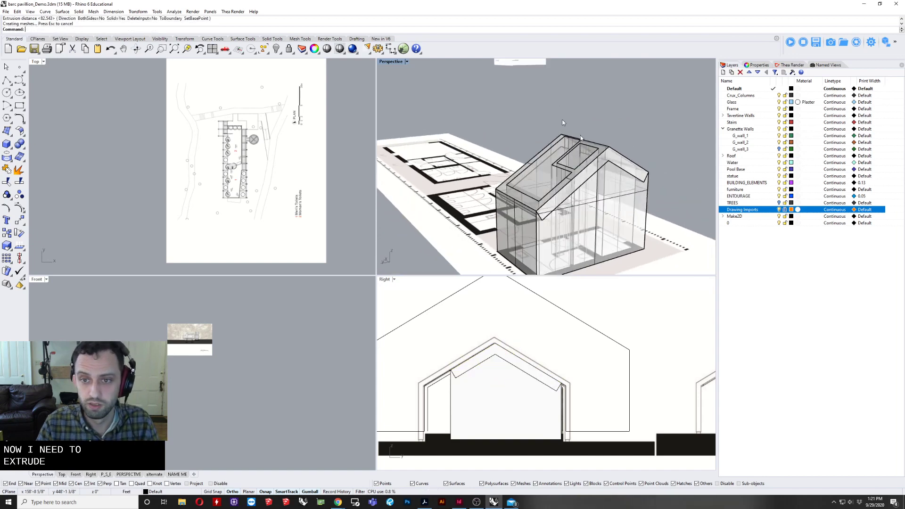
Subtract the extruded roof solid from the walls with BooleanDifference.
scroll(580, 162, "up", 3)
left_click(562, 223)
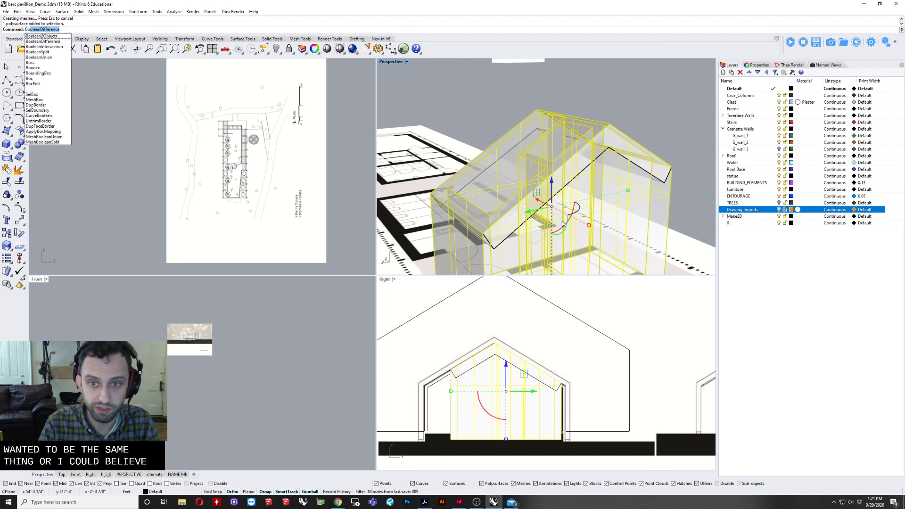
key("Return")
left_click(524, 183)
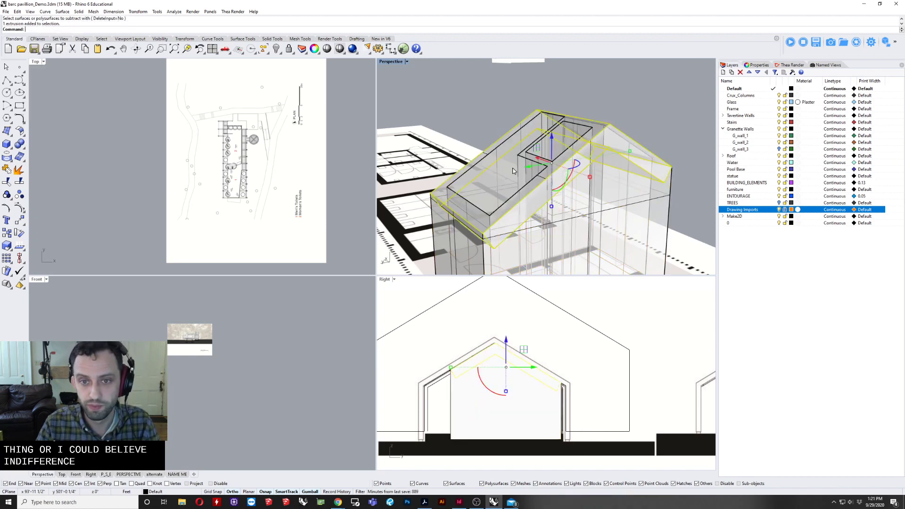
key("Return")
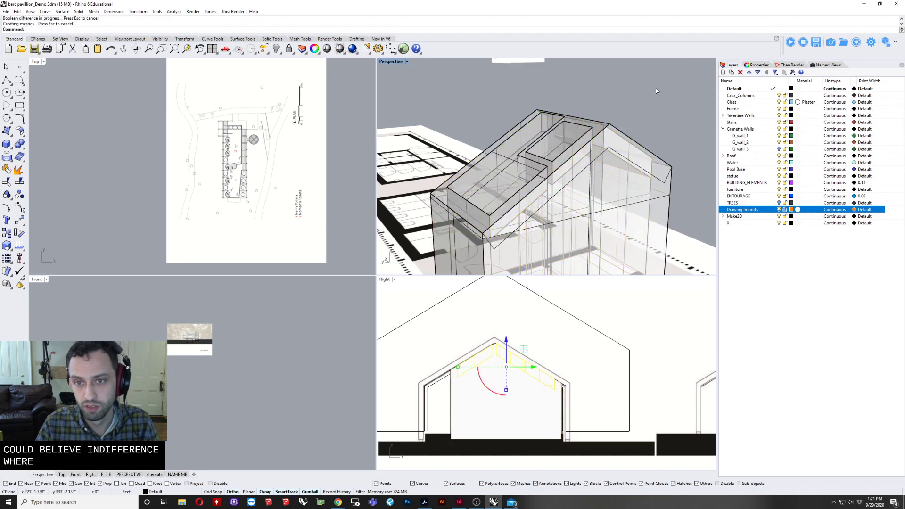
Clear the current selection and delete the leftover roof profile curve at the gabled end wall.
left_click(605, 145)
right_click_drag(608, 144, 573, 159)
key("Escape")
left_click(591, 161)
left_click(593, 163)
left_click(615, 179)
key("Delete")
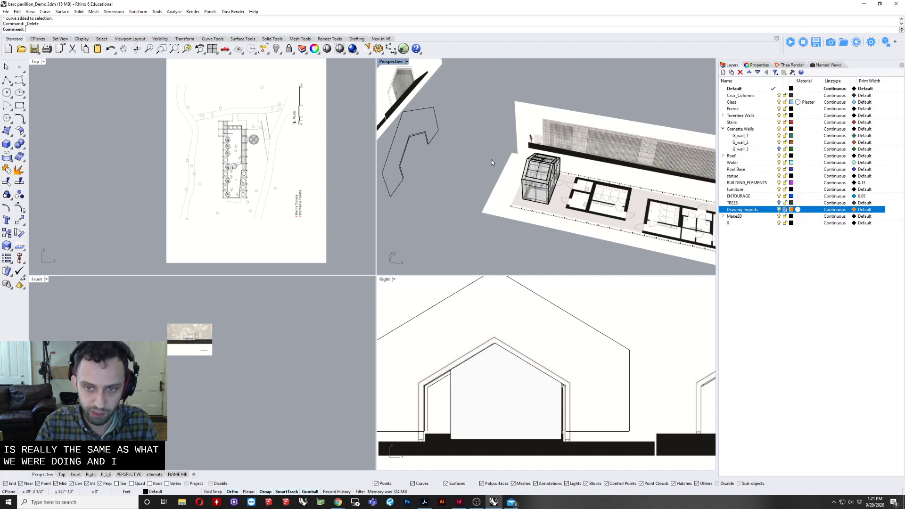
Scale the imported plan drawing from a door's hinge corner so that the door leaf is 3' wide.
right_click_drag(491, 163, 585, 264)
scroll(503, 173, "up", 5)
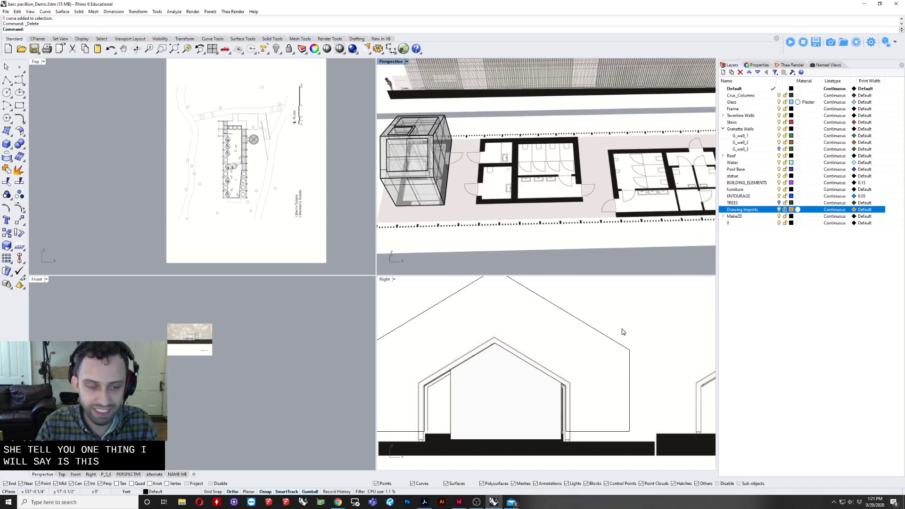
scroll(565, 179, "up", 4)
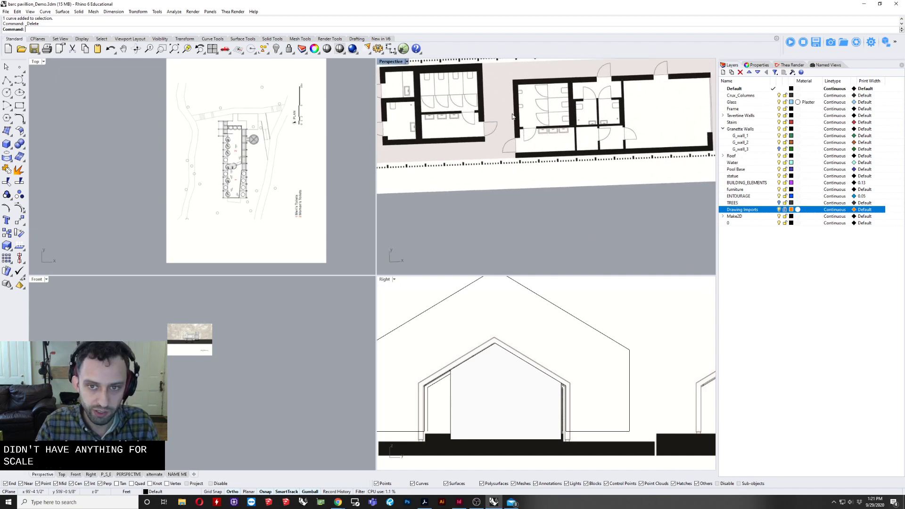
left_click(498, 222)
scroll(498, 221, "up", 2)
scroll(492, 181, "up", 6)
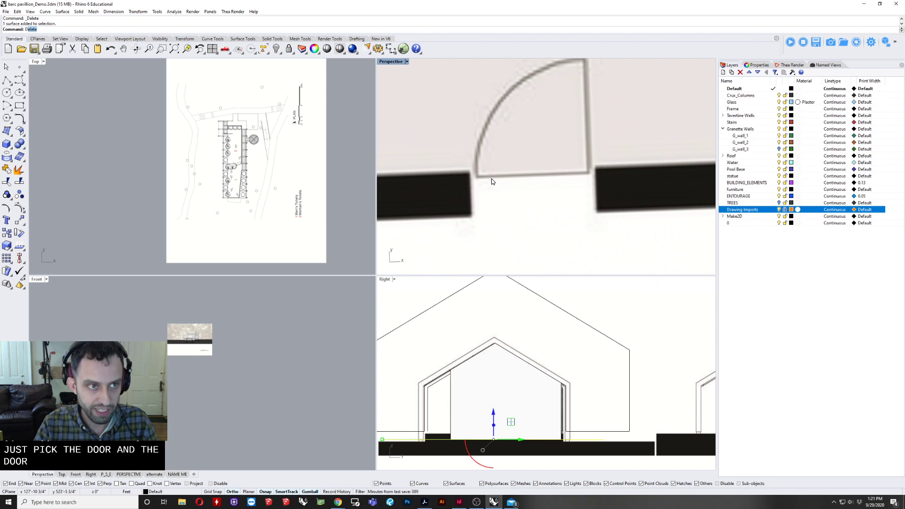
key("Return")
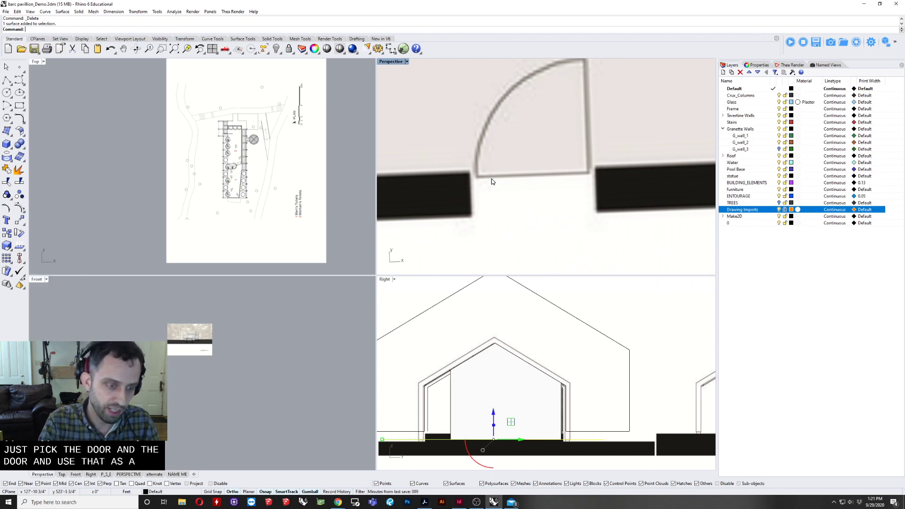
key("Return")
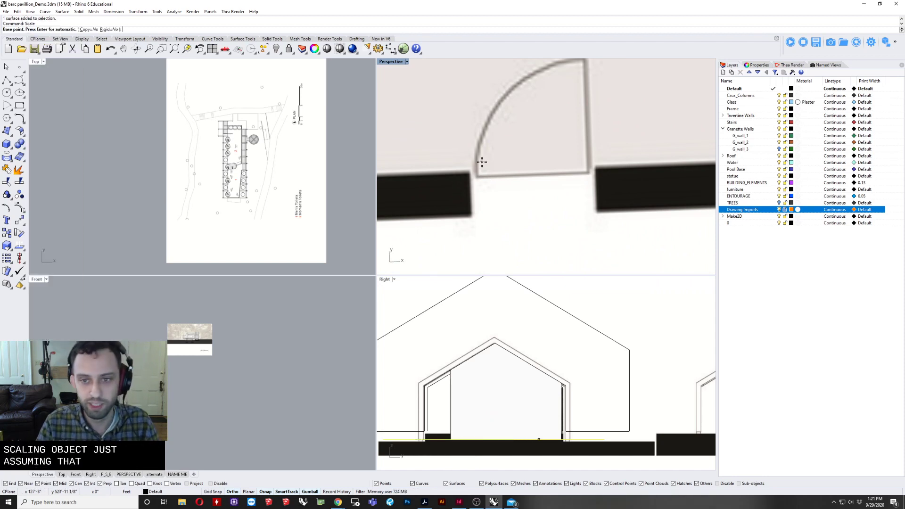
left_click(589, 171)
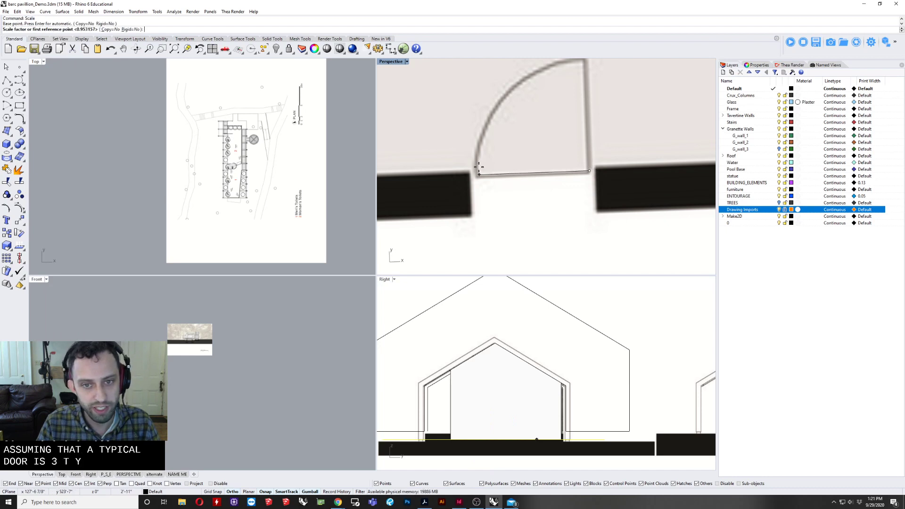
left_click(477, 170)
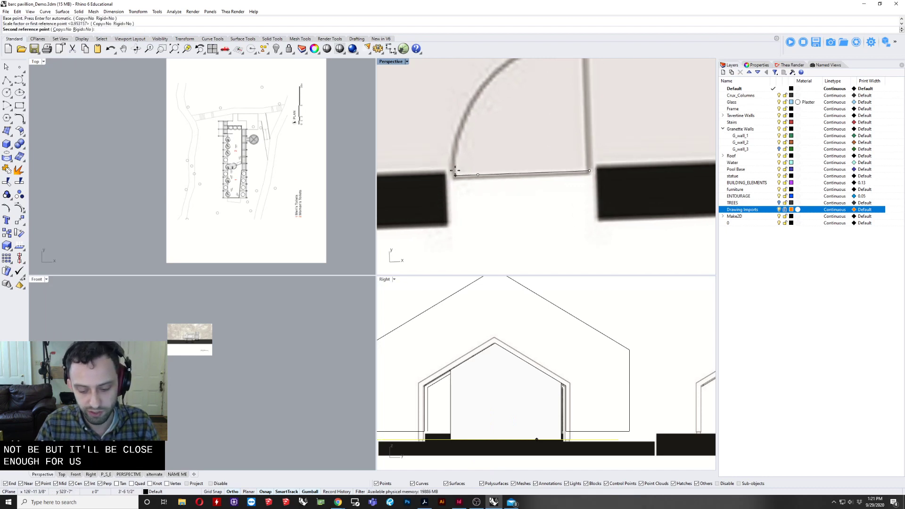
type("3'")
key("Return")
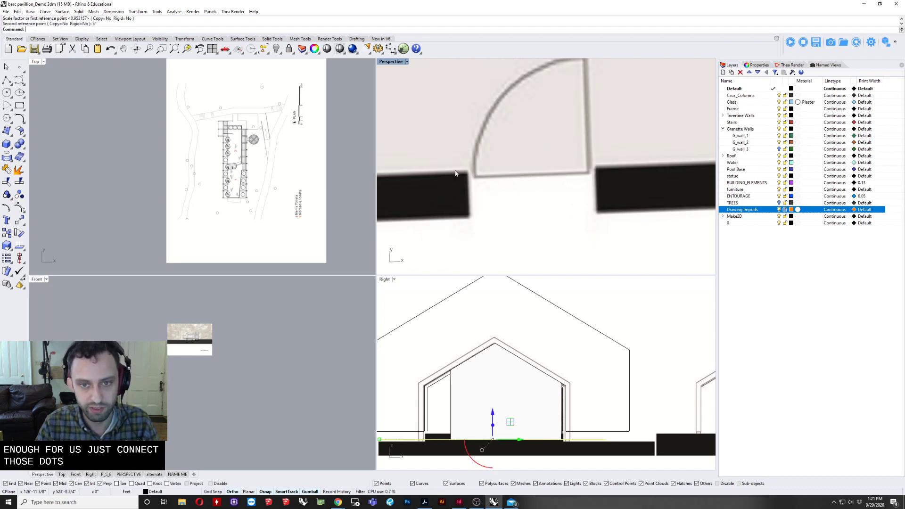
Show all hidden objects across the precedent models and drawings.
scroll(475, 162, "down", 5)
scroll(614, 137, "down", 7)
right_click_drag(614, 138, 606, 105)
scroll(489, 153, "up", 7)
right_click_drag(489, 154, 495, 146)
scroll(495, 146, "down", 5)
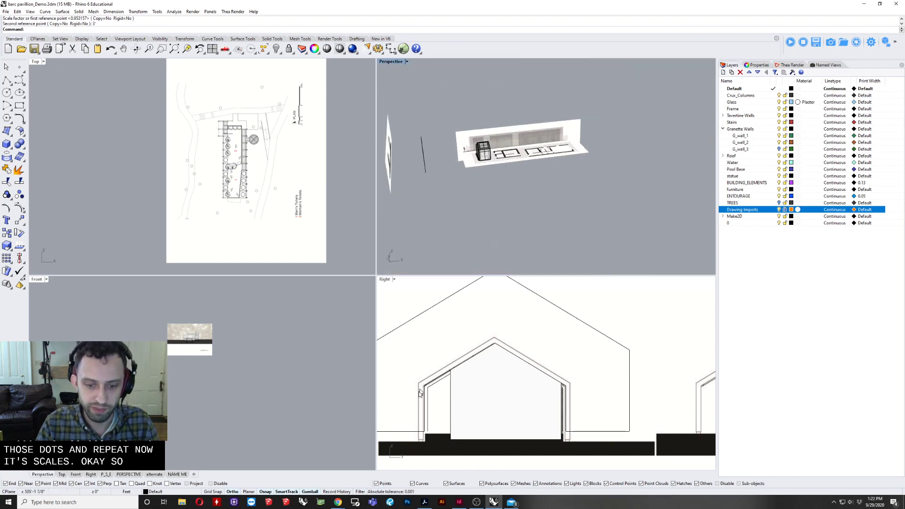
scroll(257, 377, "down", 2)
scroll(291, 190, "down", 3)
scroll(499, 205, "down", 8)
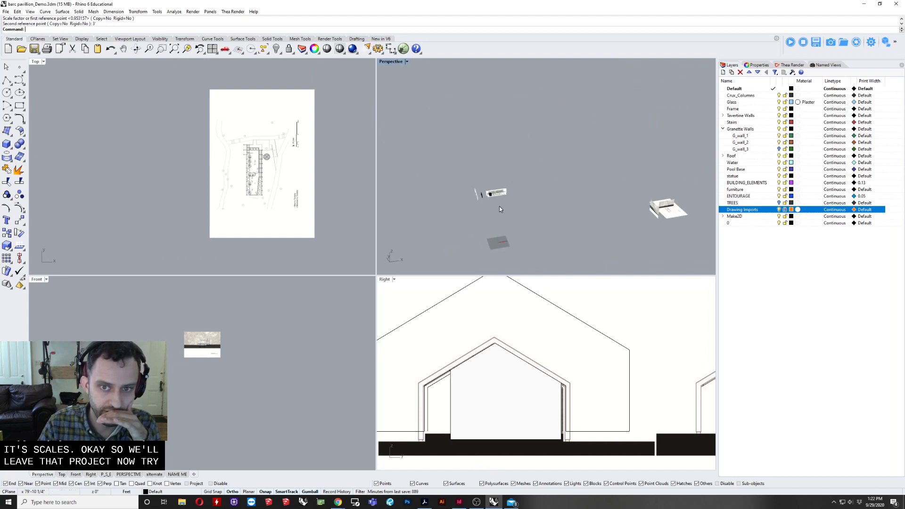
scroll(503, 205, "down", 8)
scroll(546, 171, "up", 5)
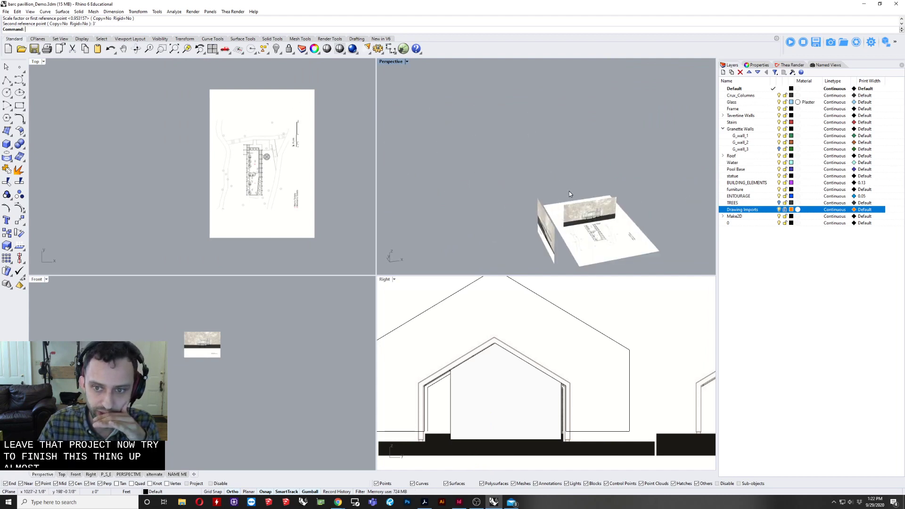
right_click(276, 49)
scroll(699, 210, "down", 9)
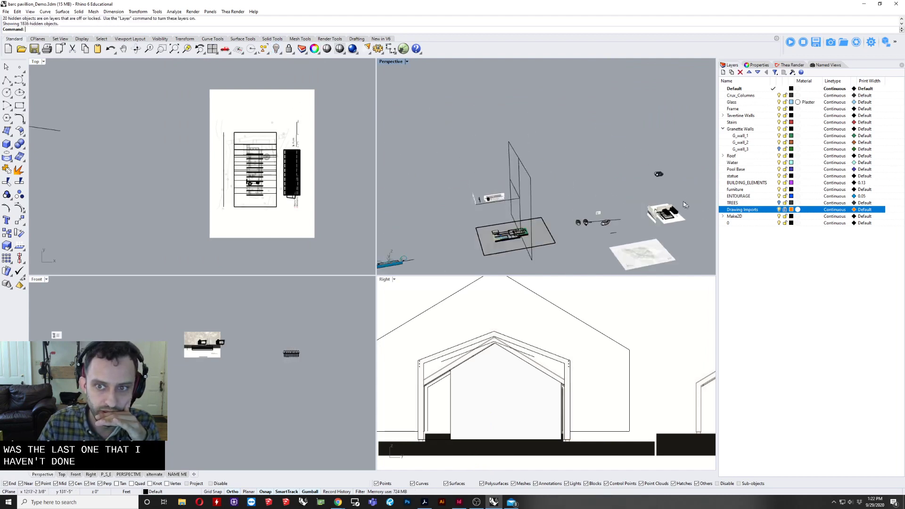
Examine the sloped-ground bathroom model against its imported plan and section drawings from several angles.
right_click_drag(683, 203, 621, 169)
right_click_drag(622, 168, 474, 202, "shift")
scroll(620, 161, "up", 3)
scroll(509, 156, "down", 3)
scroll(509, 191, "up", 8)
right_click_drag(611, 193, 528, 166, "shift")
scroll(529, 164, "up", 4)
scroll(528, 164, "up", 3)
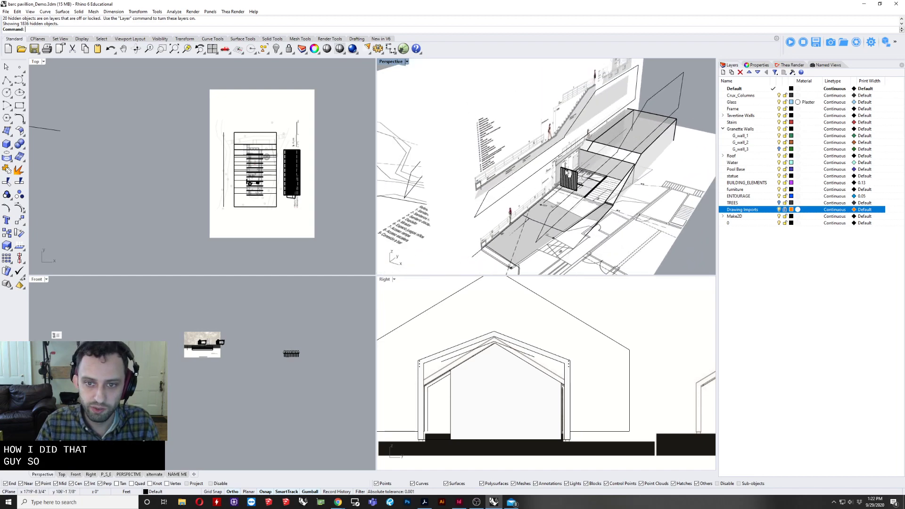
scroll(565, 170, "up", 4)
scroll(566, 171, "down", 5)
mouse_move(565, 171)
right_mouse_down()
mouse_move(514, 182)
mouse_move(651, 142)
right_mouse_up()
scroll(653, 140, "down", 5)
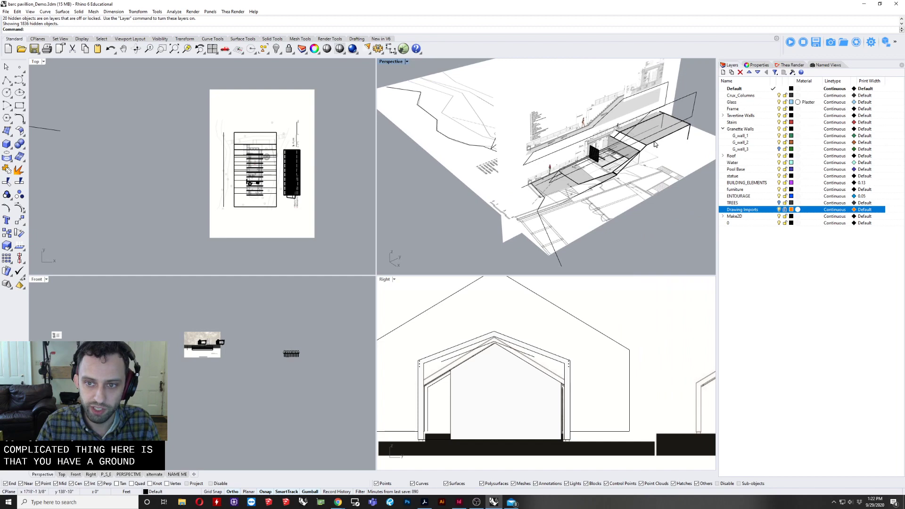
Select the ground profile curve beside the sloped model and inspect how it matches the section drawing with the stairs.
left_click(642, 126)
right_click_drag(642, 127, 607, 150)
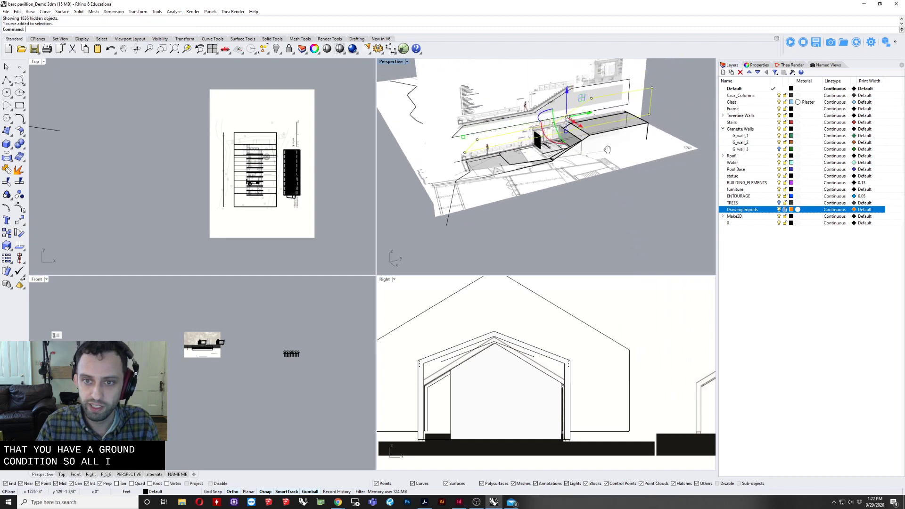
scroll(570, 126, "up", 6)
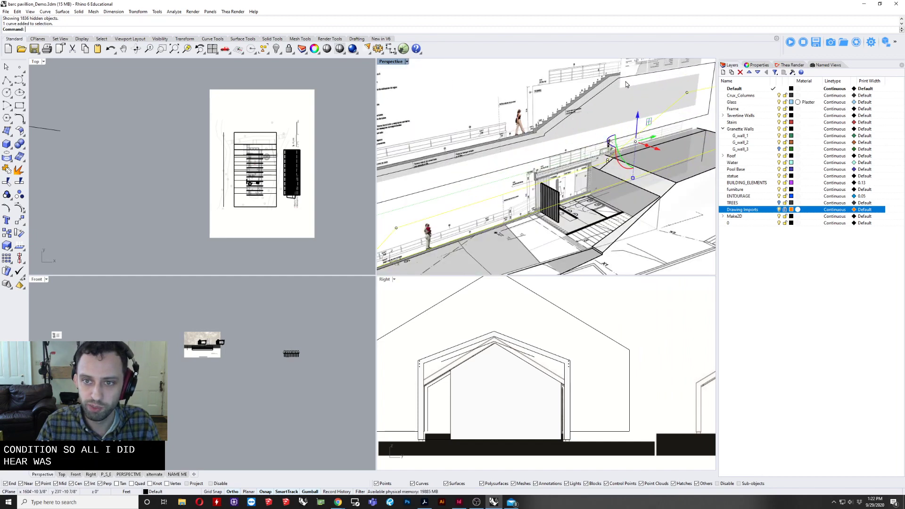
scroll(577, 104, "down", 3)
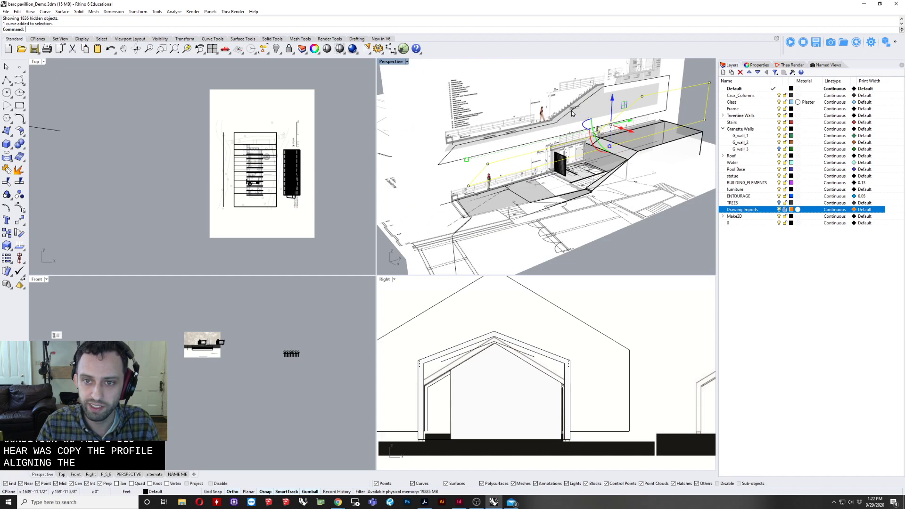
scroll(572, 116, "up", 5)
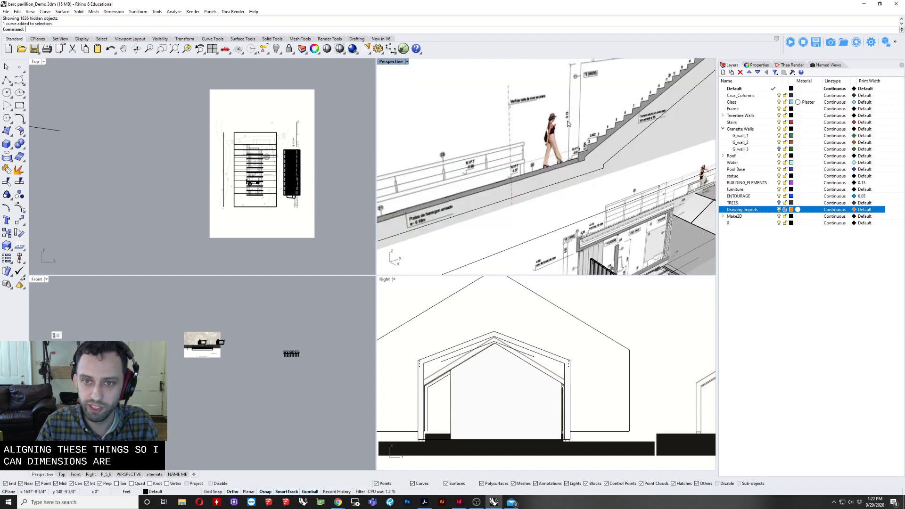
Start a loft through the four copies of the ground profile curve spaced across the sloped building.
scroll(568, 123, "down", 6)
right_click_drag(568, 124, 584, 140)
scroll(593, 194, "down", 4)
scroll(584, 141, "up", 3)
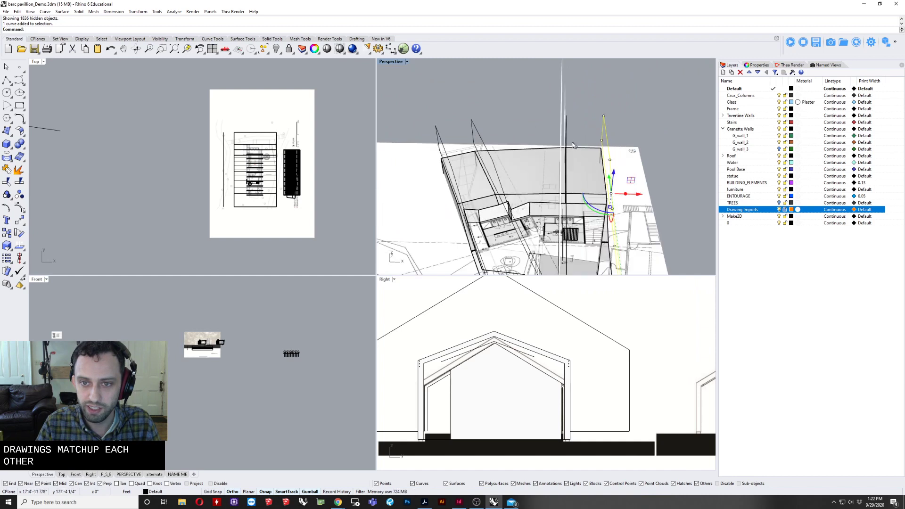
left_click(566, 134)
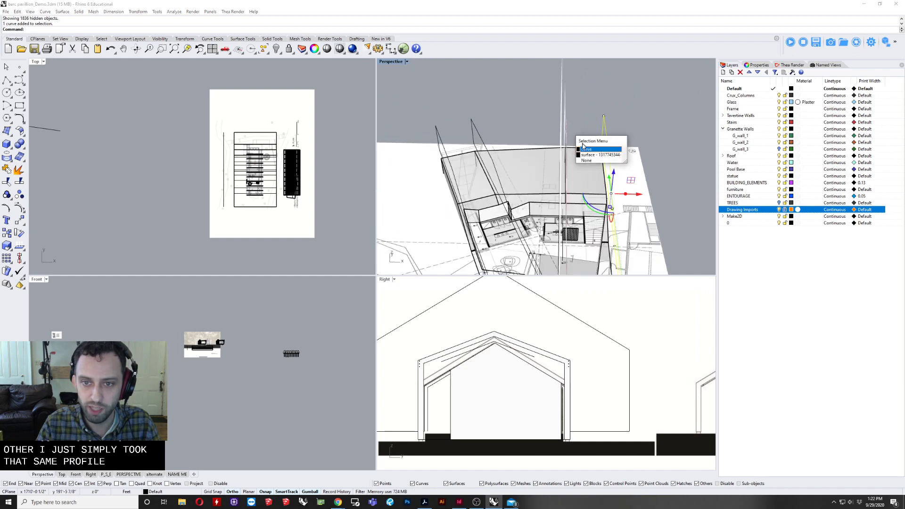
left_click(586, 149)
left_click(478, 130, "shift")
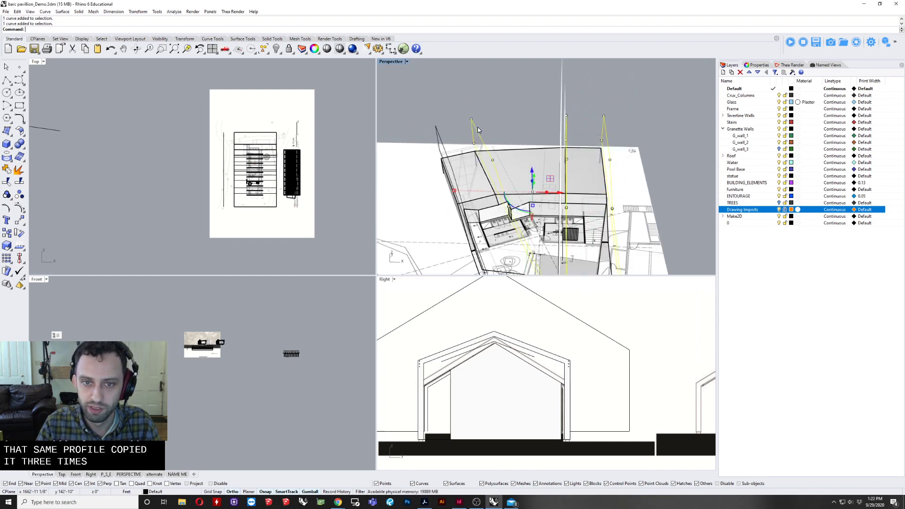
left_click(443, 141, "shift")
mouse_move(512, 157)
right_mouse_down()
mouse_move(510, 132)
mouse_move(513, 142)
right_mouse_up()
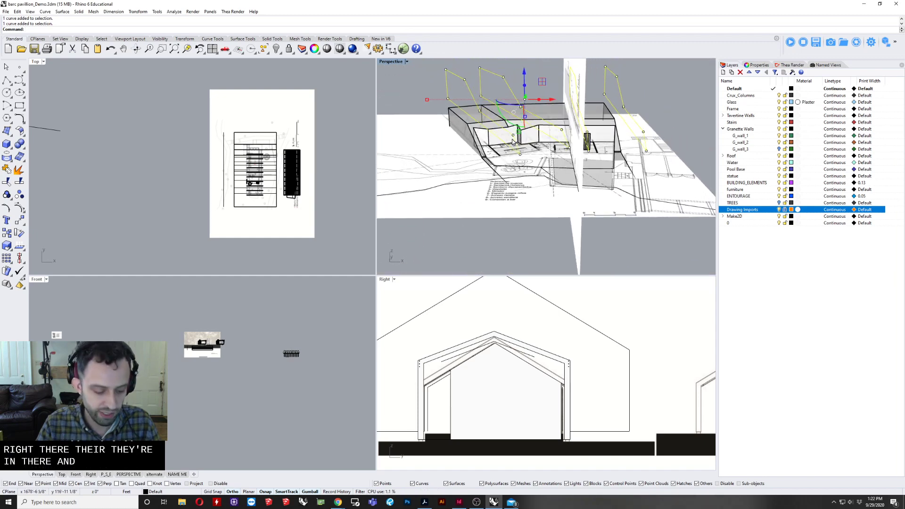
type("i")
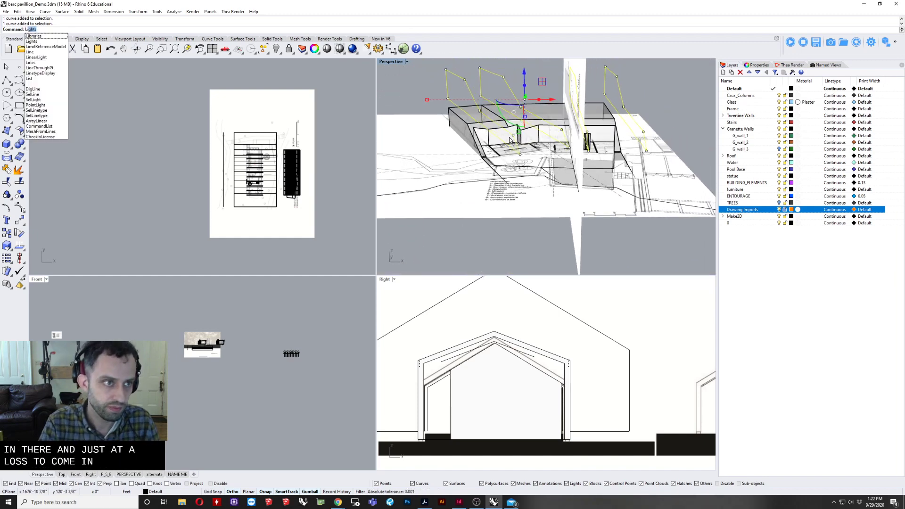
key("BackSpace")
type("oft")
key("Return")
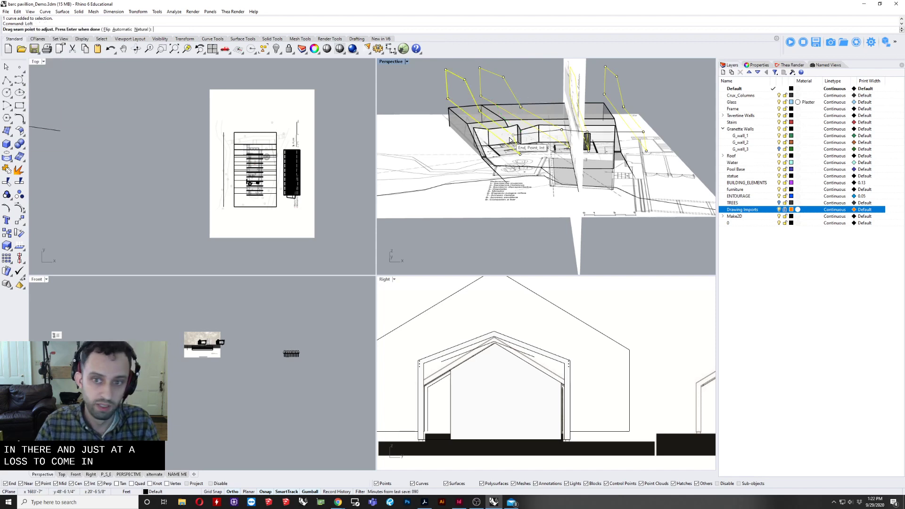
key("Return")
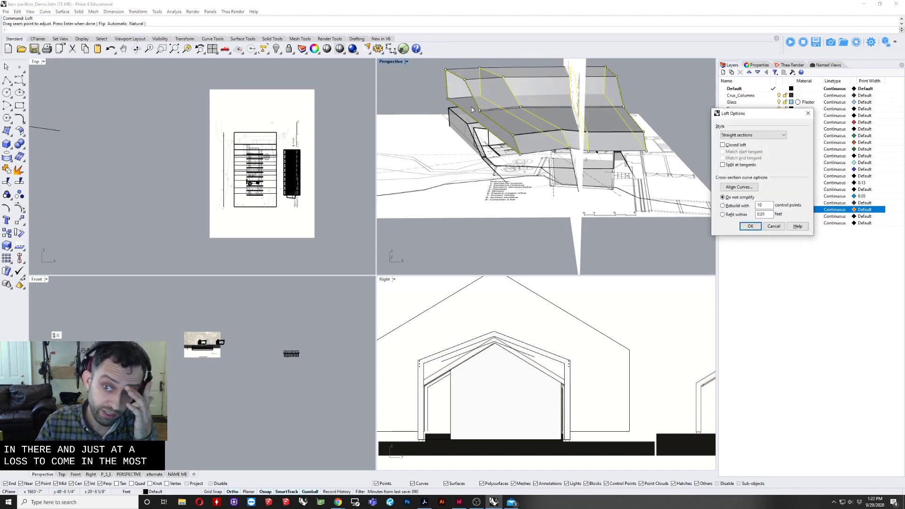
Compare the Normal and Tight loft styles, and create the ground surface with the Tight style.
left_click(725, 135)
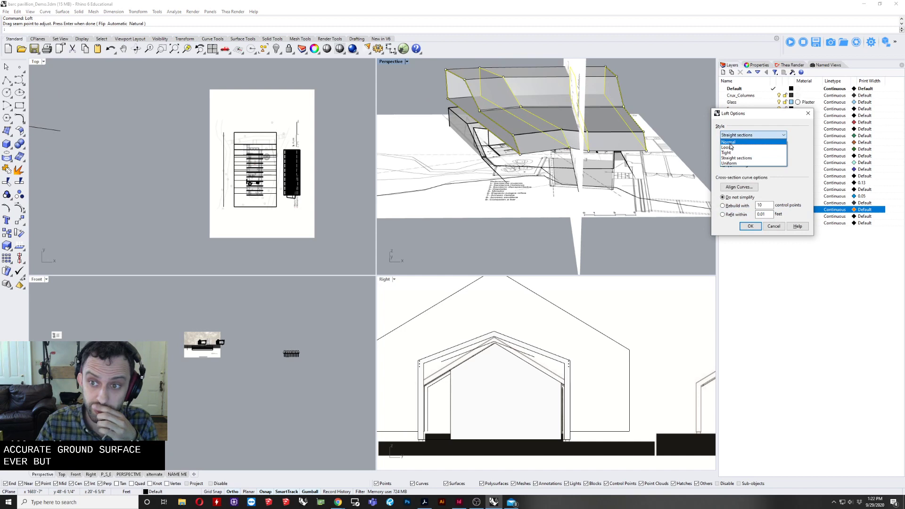
left_click(731, 143)
left_click(730, 136)
left_click(728, 145)
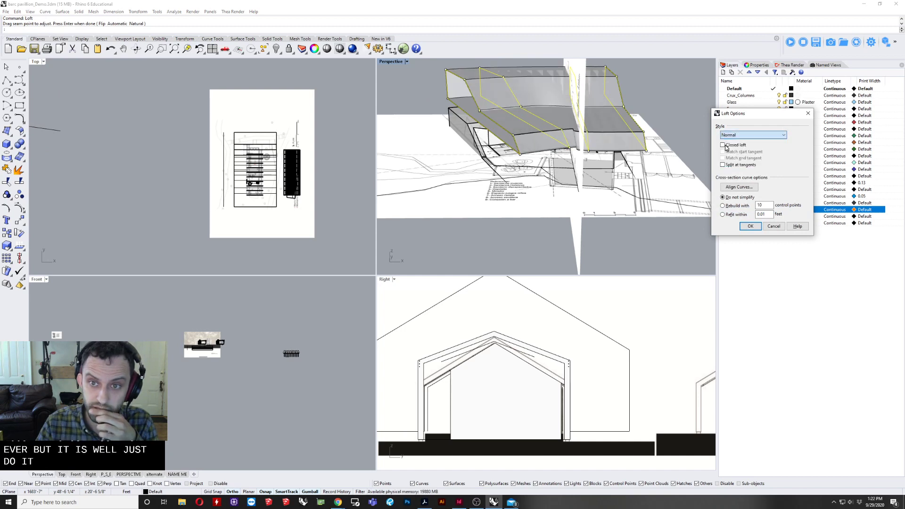
left_click(729, 136)
key("Down")
key("Return")
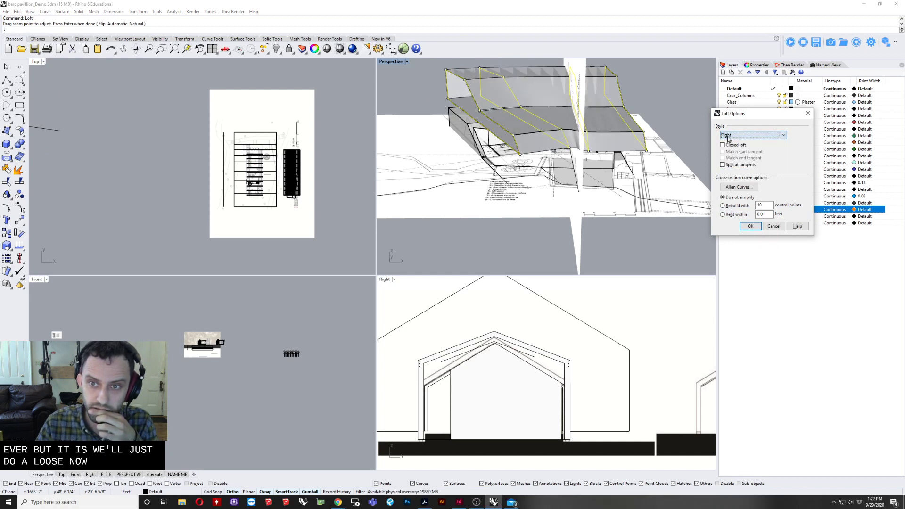
left_click(729, 136)
left_click(730, 143)
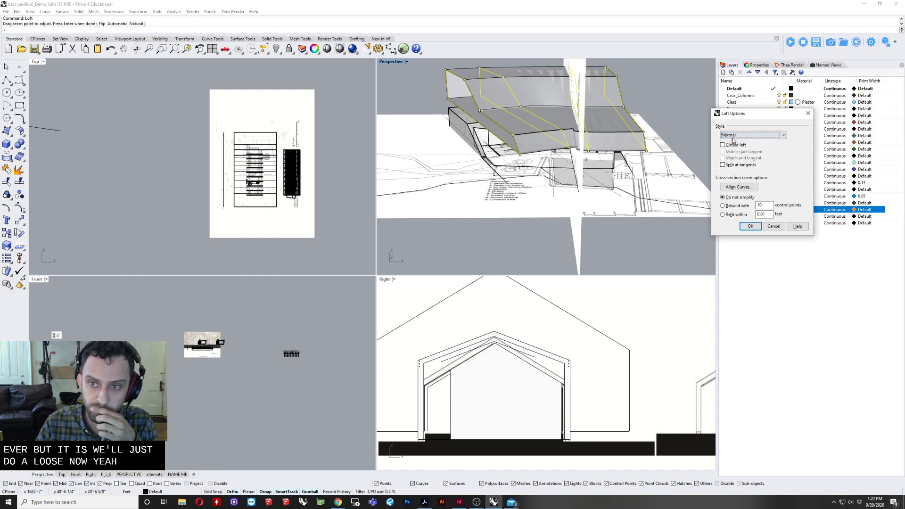
left_click(733, 138)
left_click(736, 153)
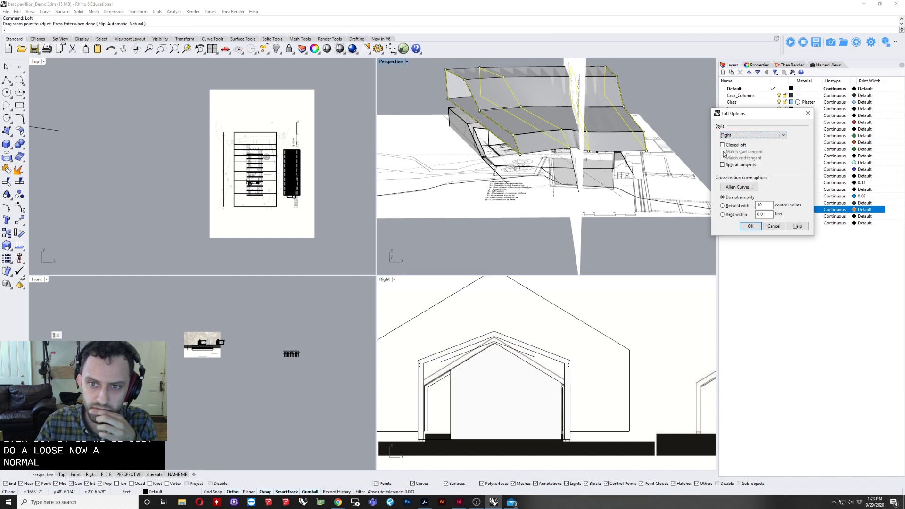
right_click_drag(637, 179, 604, 199)
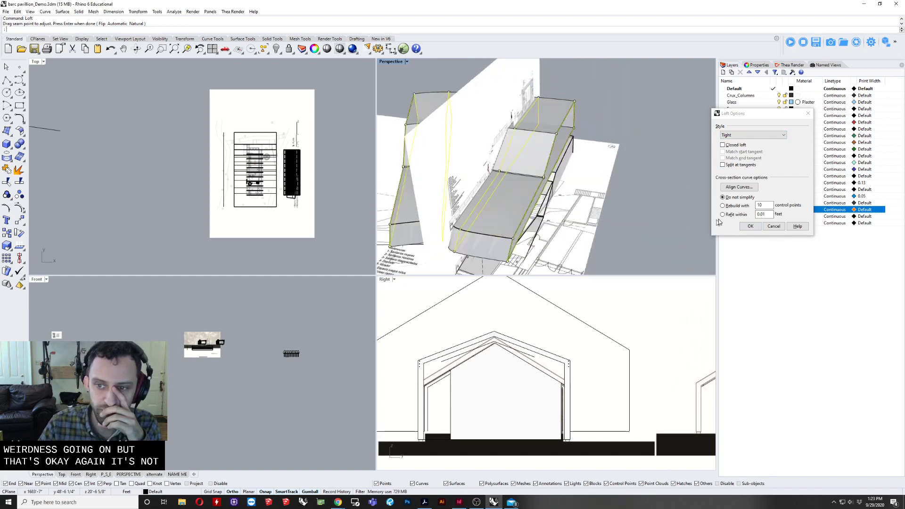
left_click(750, 226)
Cap the open ends of the lofted ground surface to make it a solid.
right_click_drag(512, 121, 500, 115)
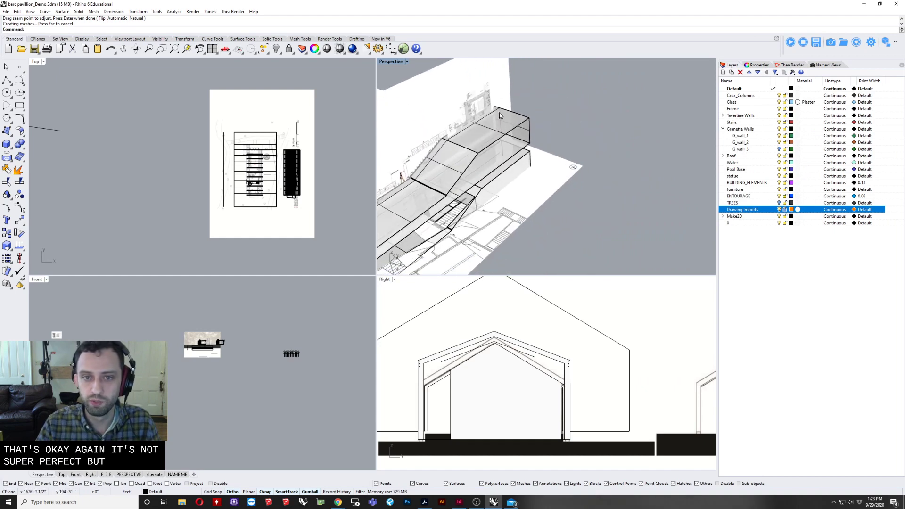
left_click(493, 124)
type("Cap")
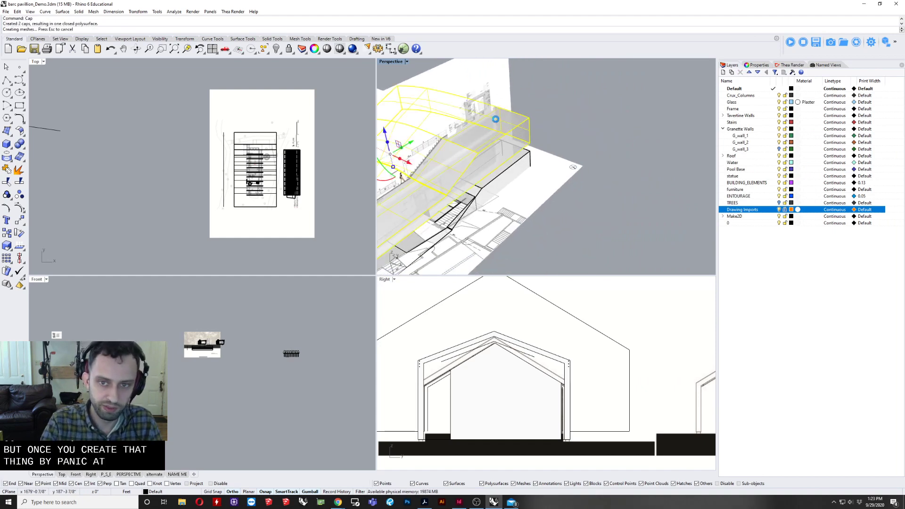
Hide the capped ground solid to expose the building and the plan drawing beneath it.
right_click_drag(441, 177, 542, 119)
left_click(541, 117)
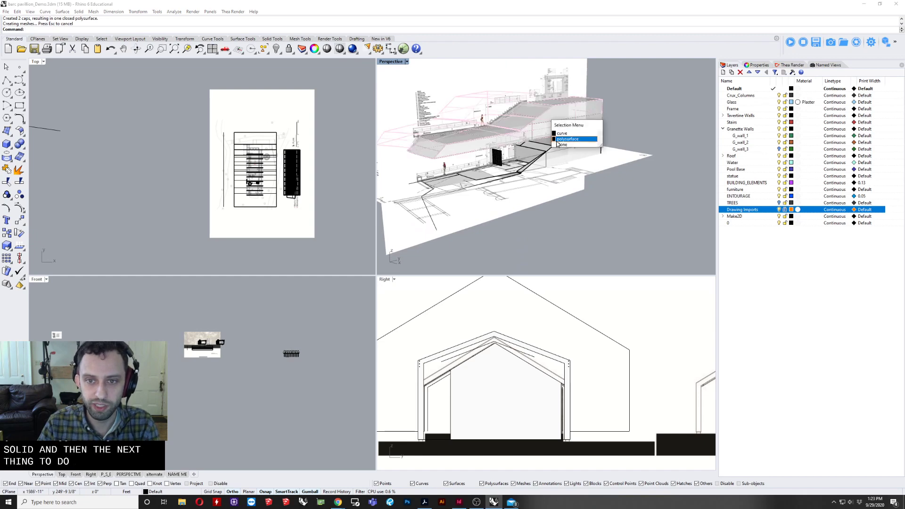
left_click(522, 162)
right_click_drag(524, 130, 511, 159)
left_click(528, 127)
key("Return")
Trace a closed polyline around bathroom rooms 1 and 3 on the imported plan, following the stepped outer wall.
scroll(511, 165, "up", 4)
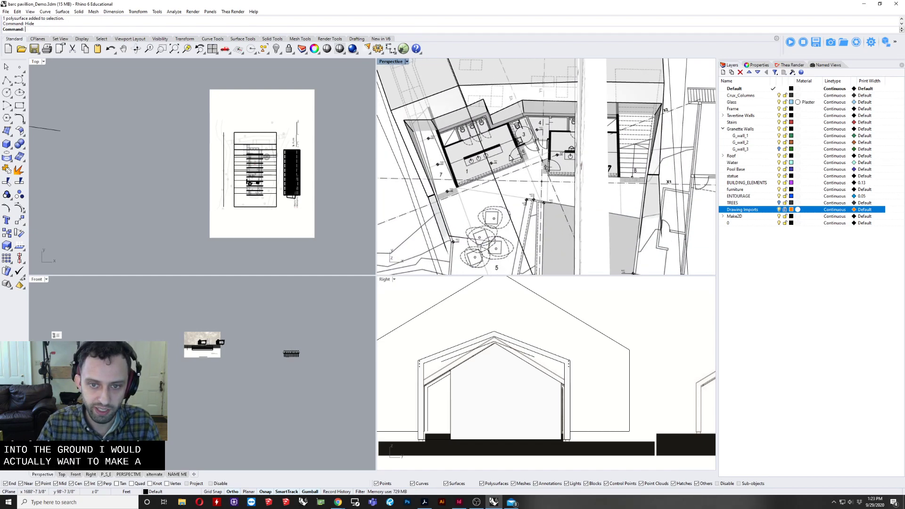
left_click(7, 81)
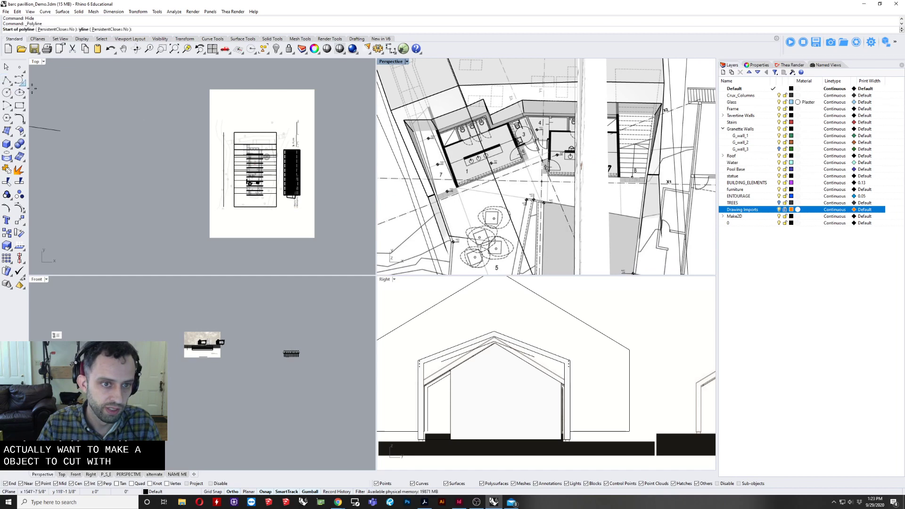
scroll(108, 133, "down", 12)
scroll(229, 141, "up", 16)
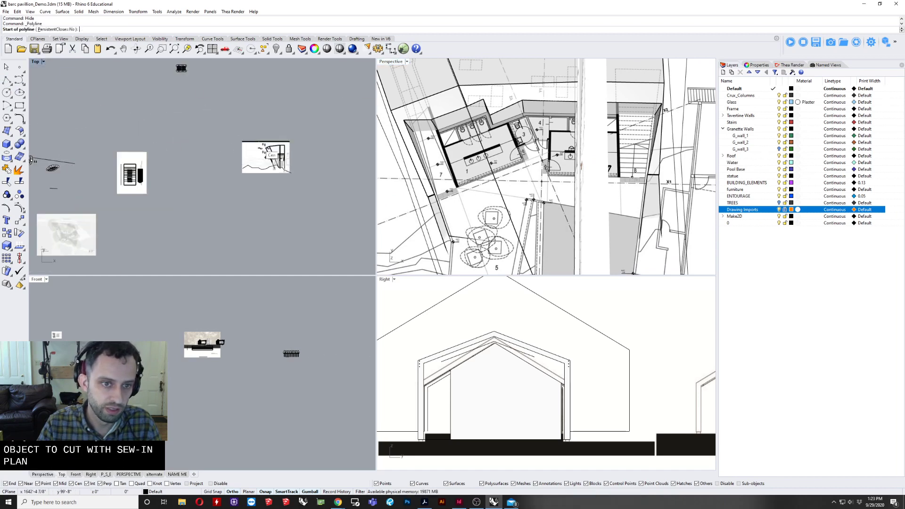
scroll(290, 162, "up", 8)
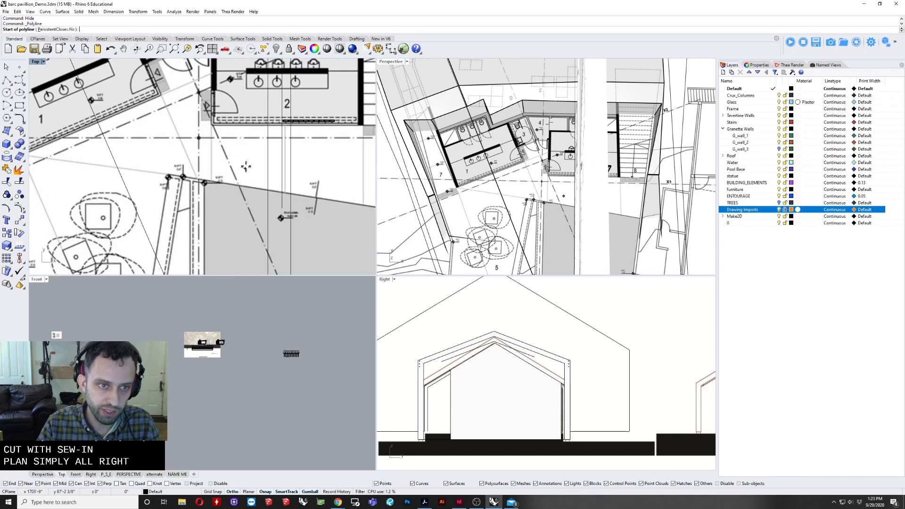
right_click_drag(267, 205, 267, 199)
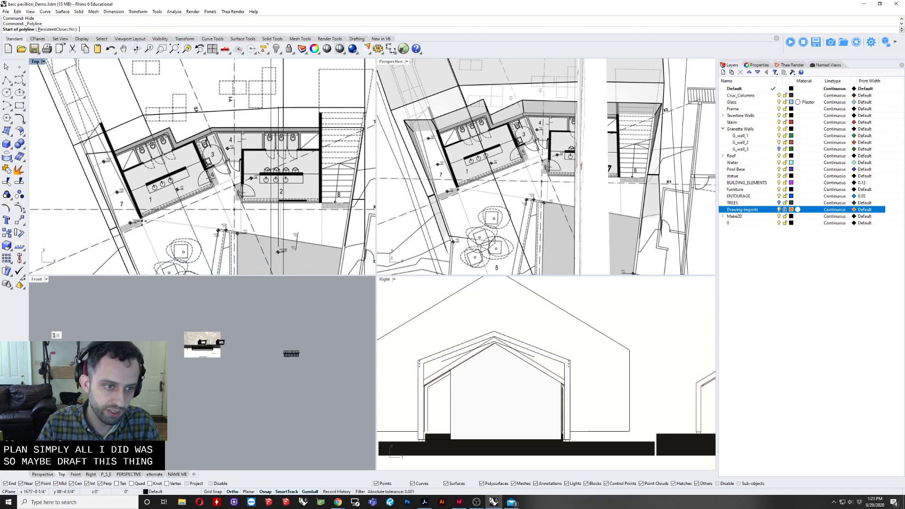
scroll(141, 216, "up", 1)
scroll(135, 202, "down", 1)
left_click(113, 151)
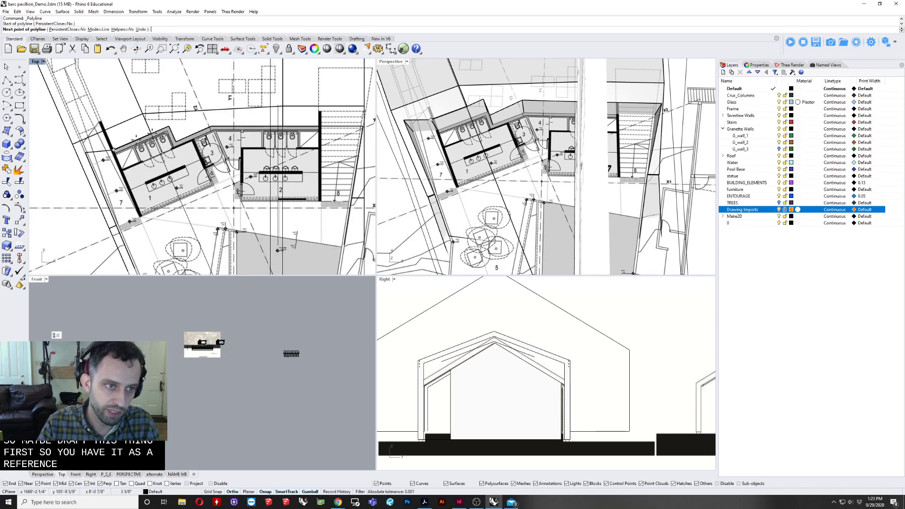
left_click(169, 127)
left_click(176, 142)
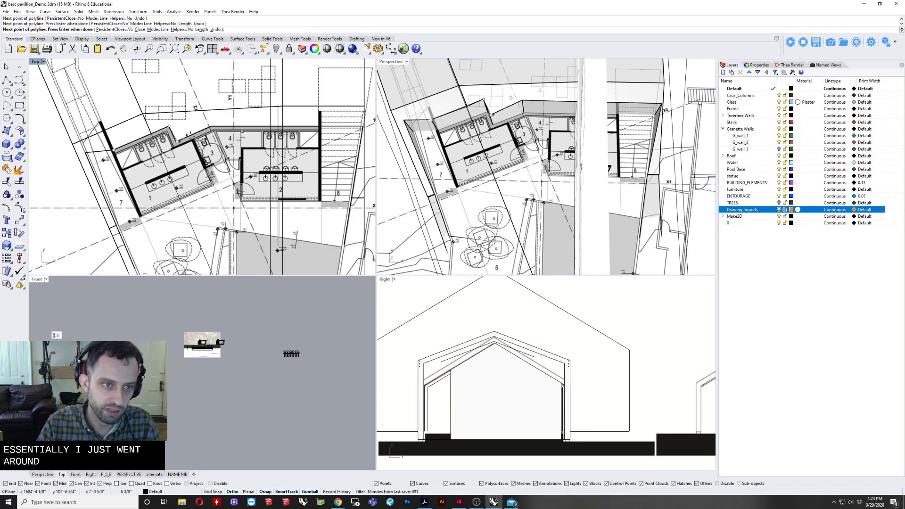
left_click(211, 126)
left_click(240, 189)
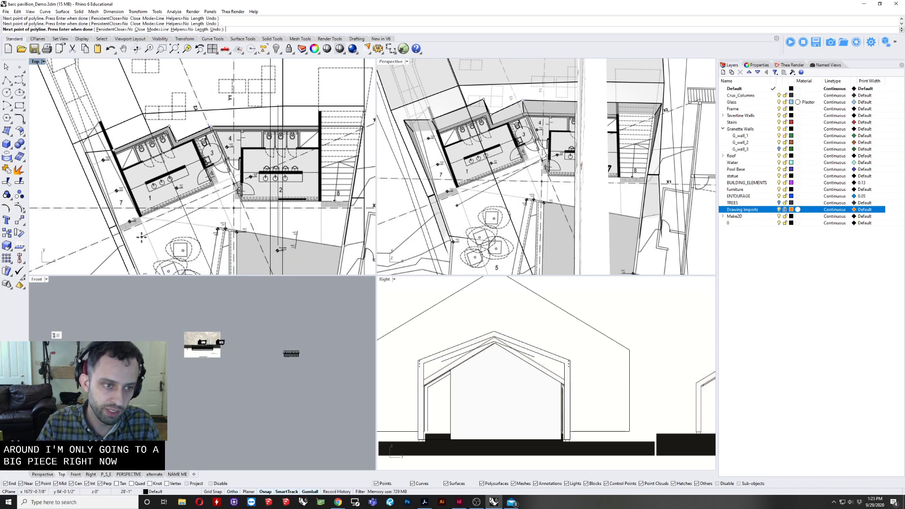
left_click(183, 233)
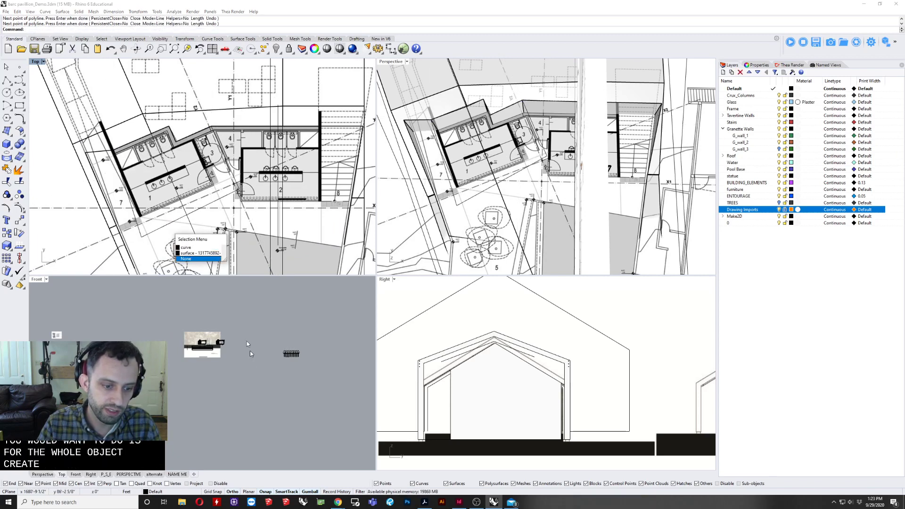
Inspect the traced bathroom outline in perspective and delete the curve.
left_click(195, 248)
right_click_drag(507, 210, 536, 169)
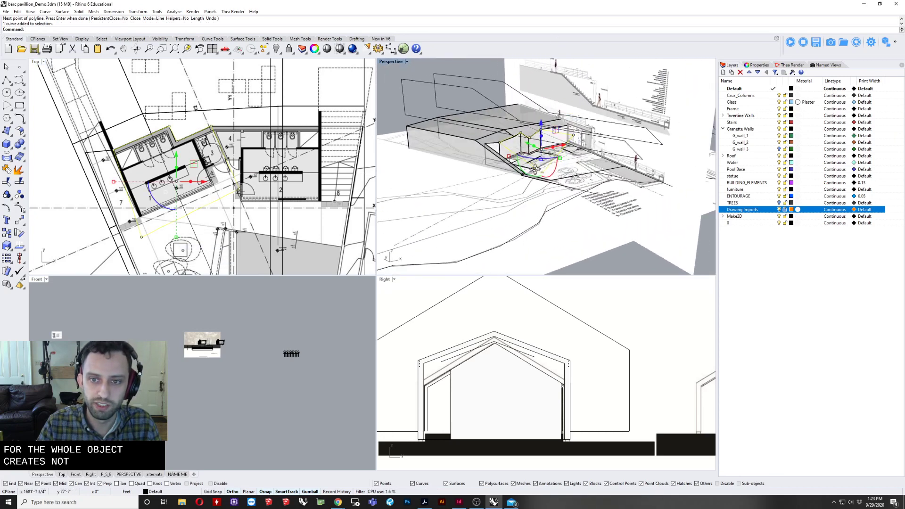
scroll(536, 168, "up", 5)
key("Delete")
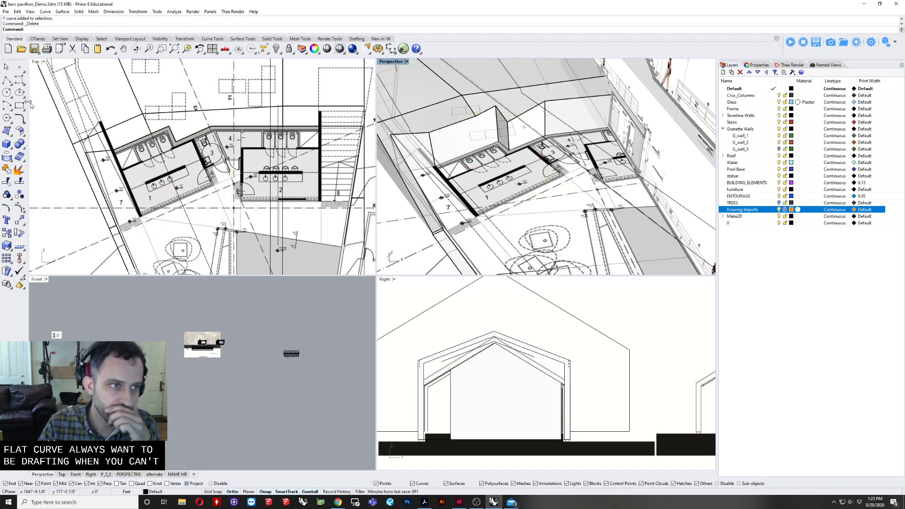
Trace a flat closed polyline around bathroom rooms 1 and 3 on the plan with projected snapping on.
left_click(7, 80)
scroll(113, 144, "up", 4)
left_click(206, 108)
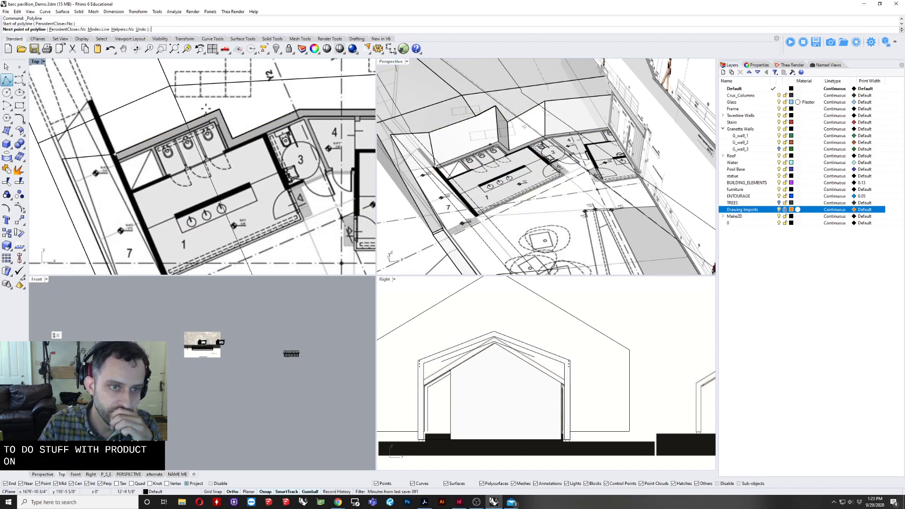
left_click(218, 109)
left_click(232, 138)
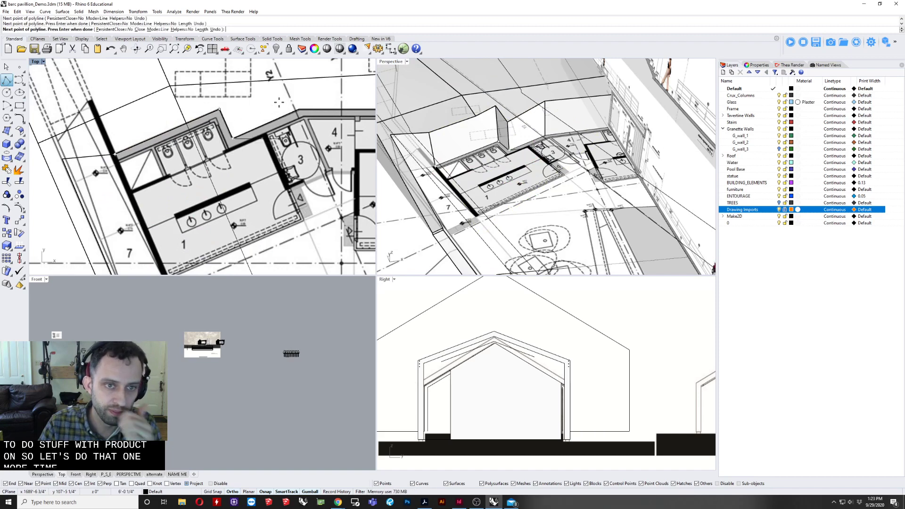
left_click(302, 111)
left_click(353, 218)
scroll(352, 219, "down", 6)
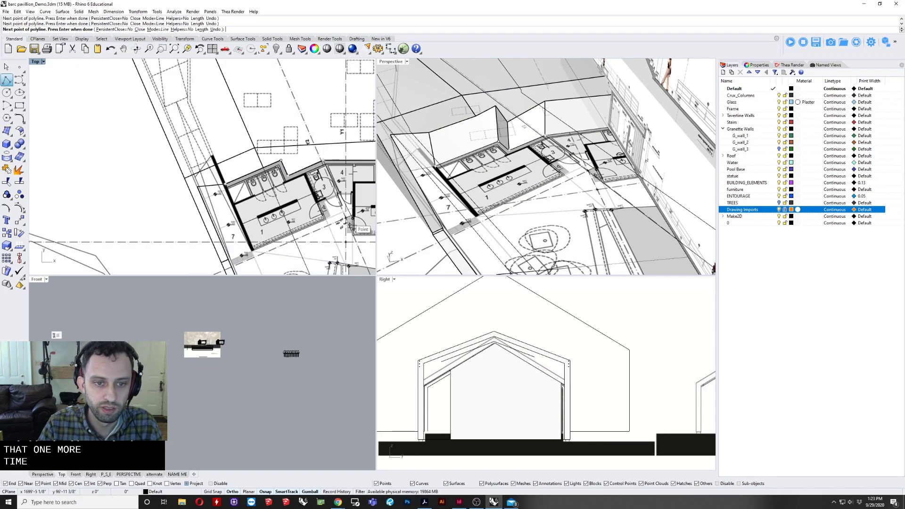
left_click(260, 267)
left_click(226, 186)
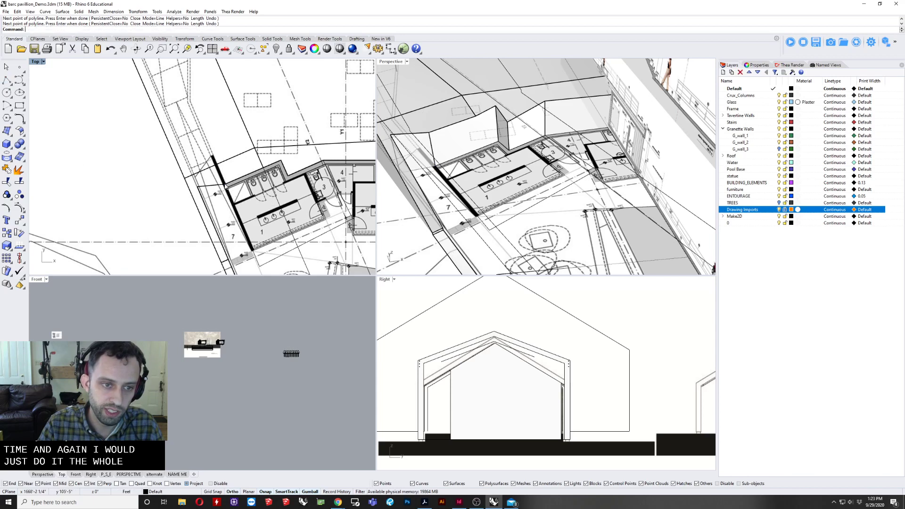
Extrude the traced bathroom outline upward as a solid volume tall enough to pass through the ground.
left_click(255, 253)
left_click(283, 278)
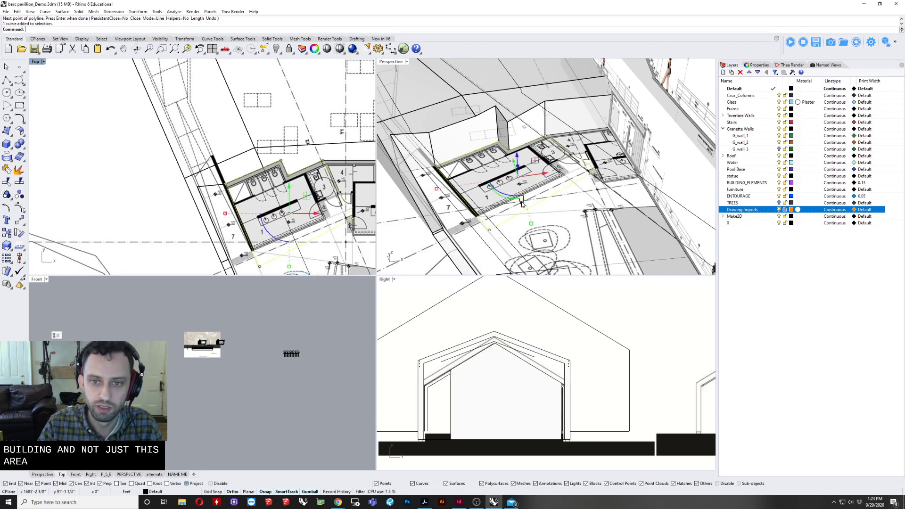
type("Ext")
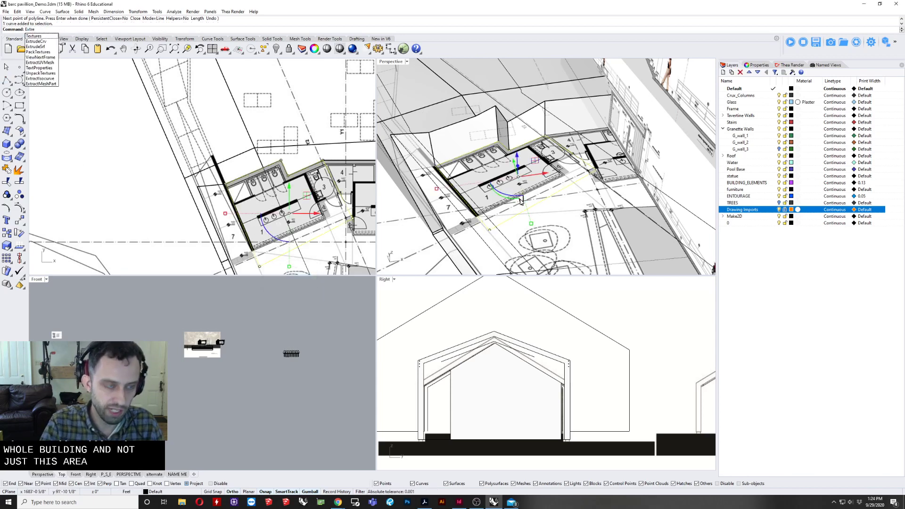
type("re")
key("BackSpace")
type("udeCrv")
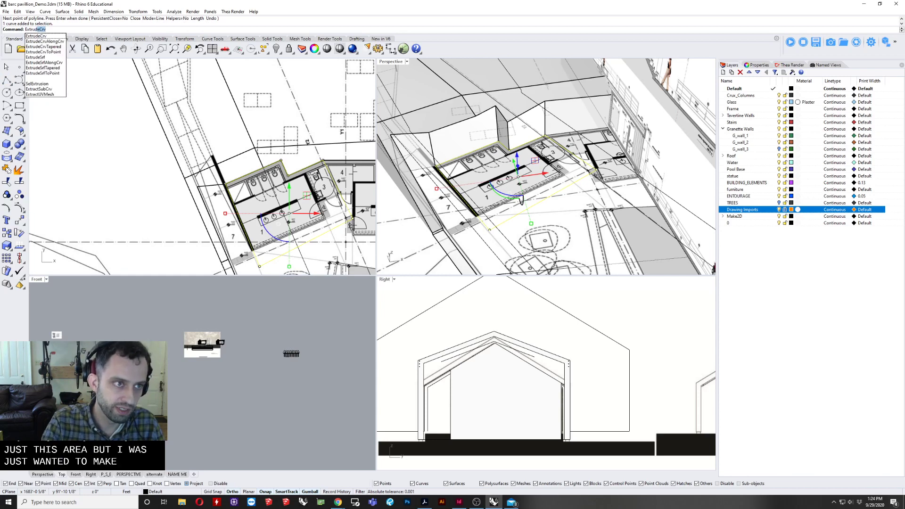
key("Return")
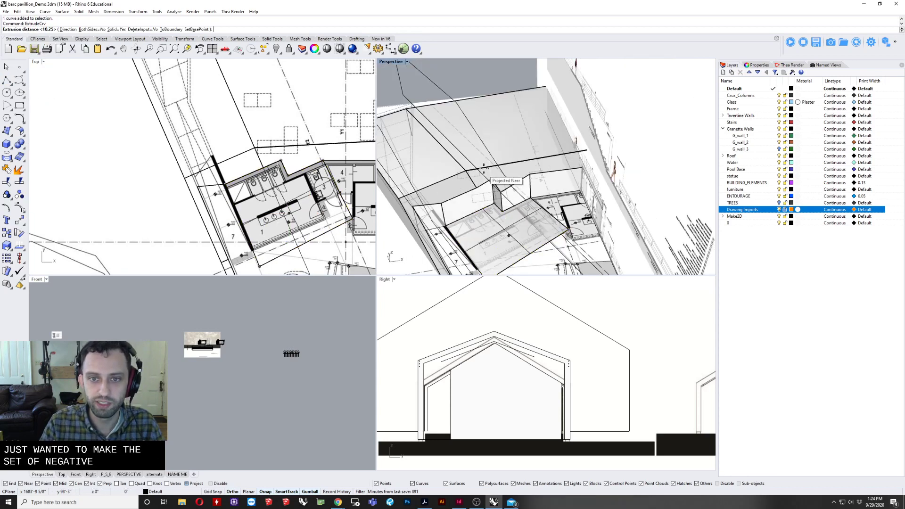
left_click(507, 130)
scroll(506, 130, "down", 4)
left_click(527, 118)
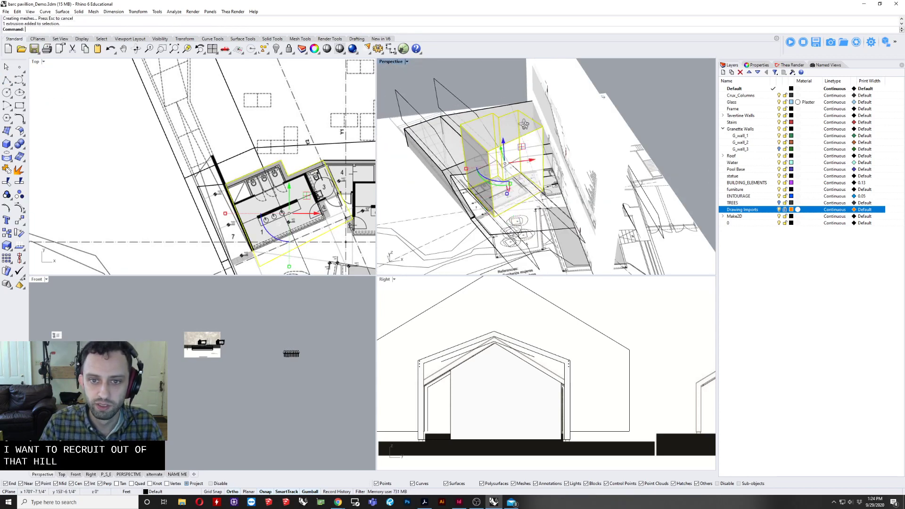
Show the hidden ground solid and, with projected snapping off, move the bathroom volume vertically until its base meets the lower landing's underside in the section drawing.
right_click_drag(523, 123, 585, 102)
left_click(278, 48)
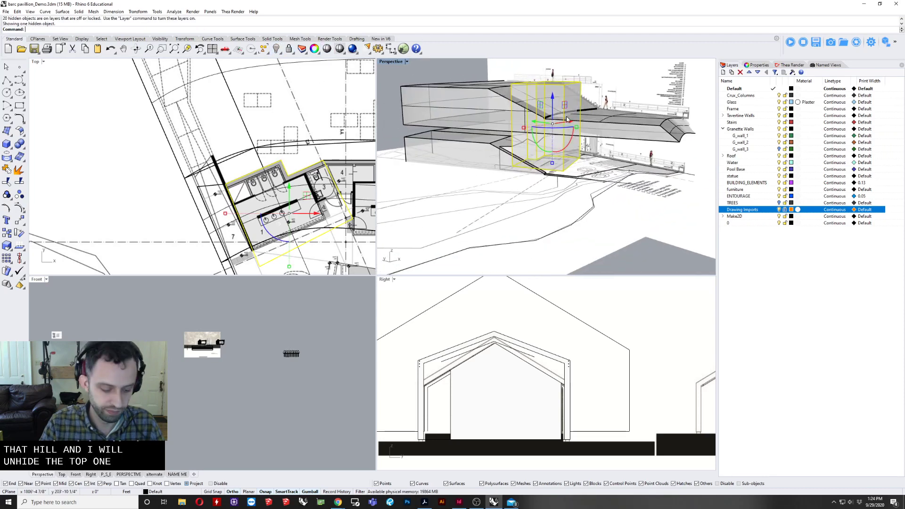
type("m")
key("Return")
type("v")
key("Return")
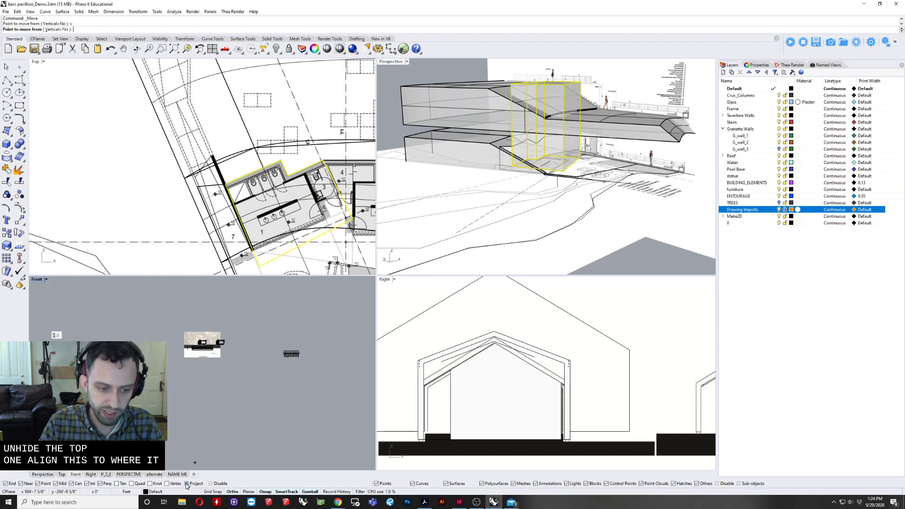
left_click(567, 169)
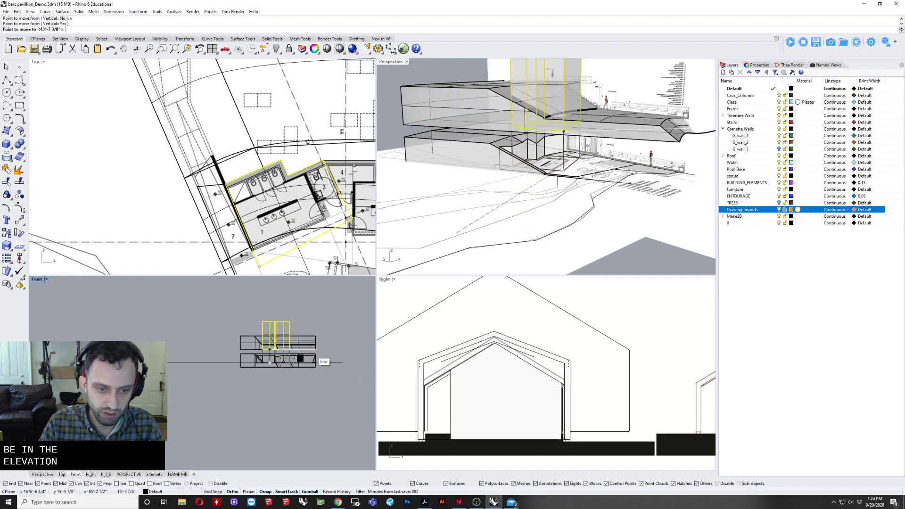
scroll(325, 370, "down", 2)
scroll(543, 381, "down", 8)
scroll(502, 377, "up", 8)
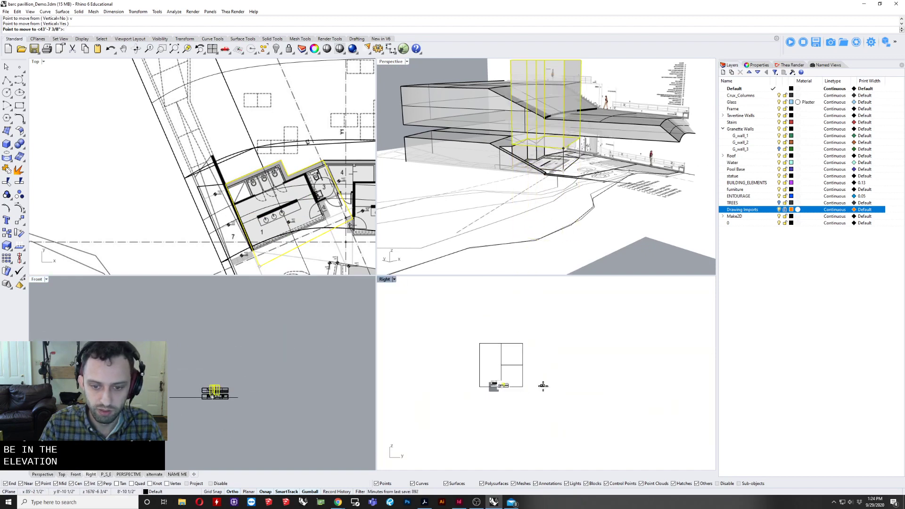
scroll(502, 377, "up", 8)
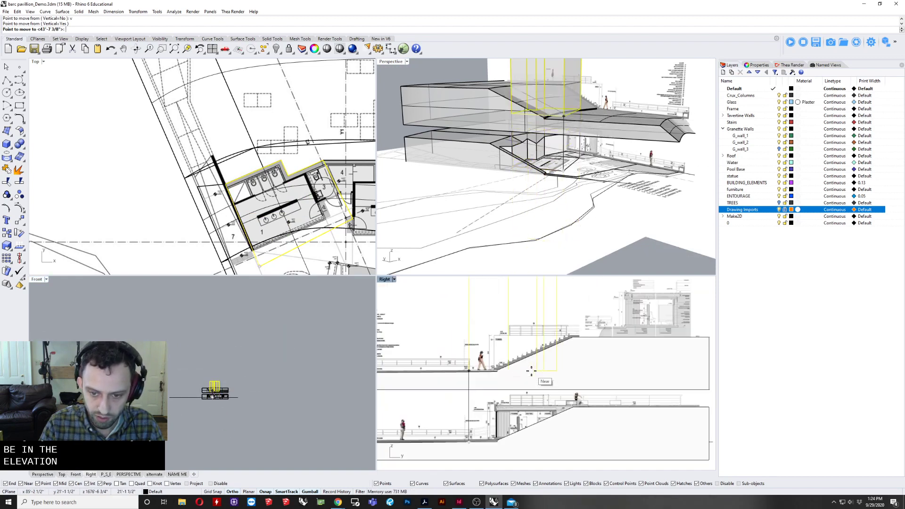
scroll(472, 369, "up", 3)
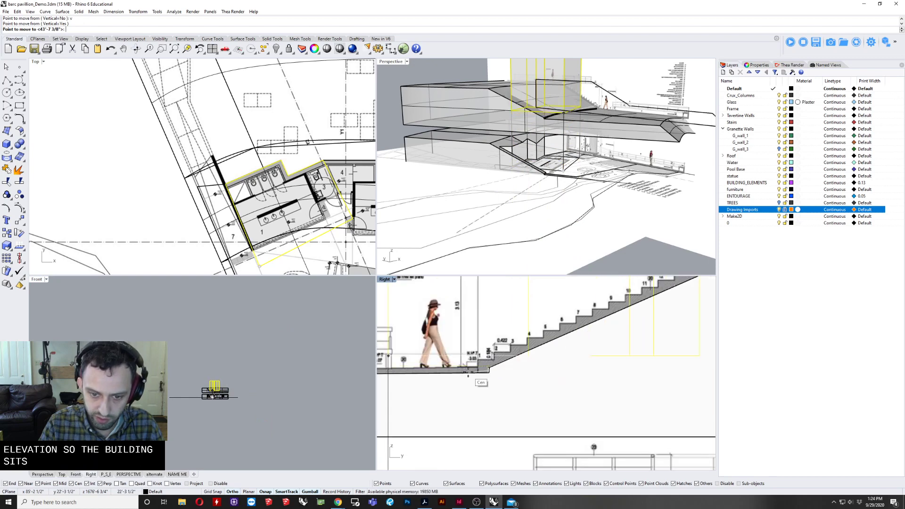
left_click(456, 374)
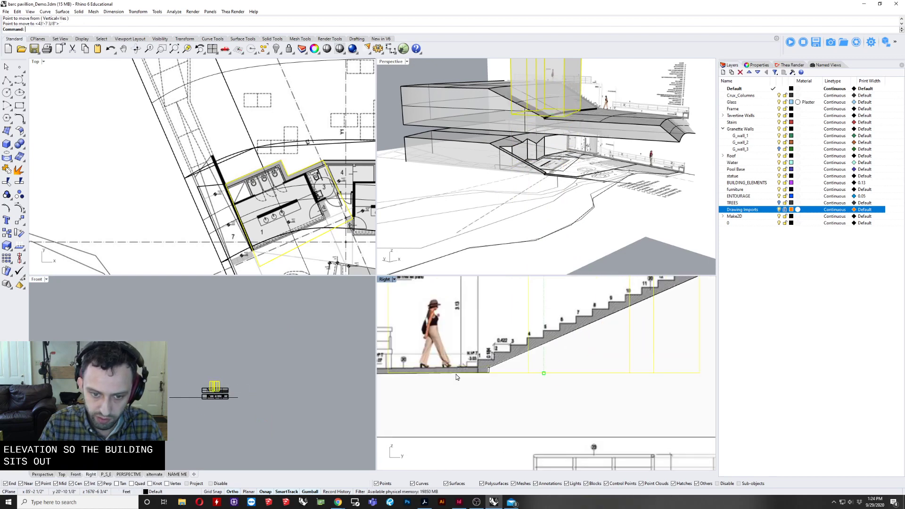
Subtract the bathroom volume from the upper ground solid with Boolean Difference.
scroll(456, 375, "down", 4)
scroll(473, 345, "down", 5)
left_click(486, 109, "shift")
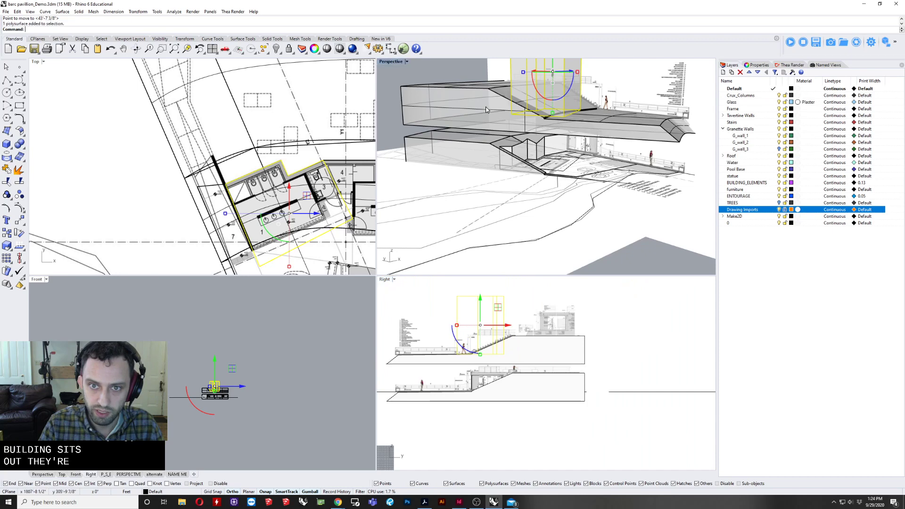
type("ooleandifference")
key("Return")
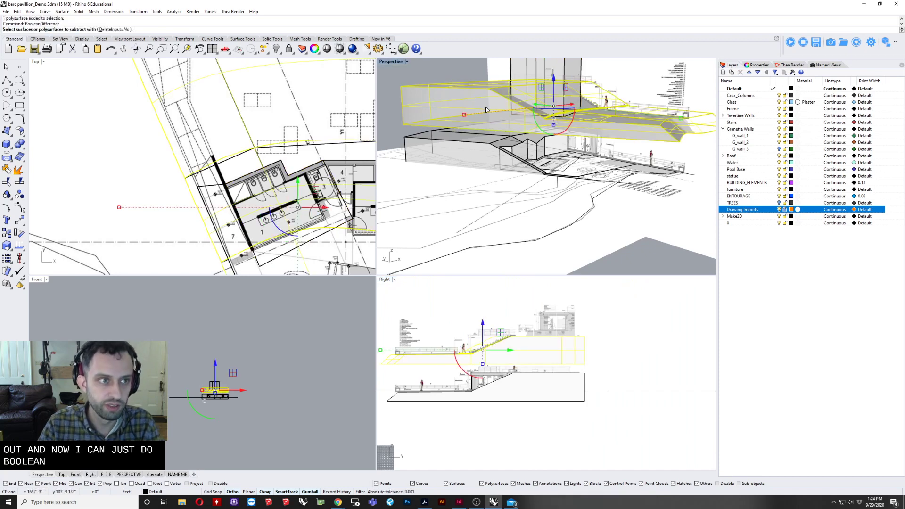
key("Return")
Delete the bathroom cutting volume and inspect the recess in the ground solid.
left_click(556, 62)
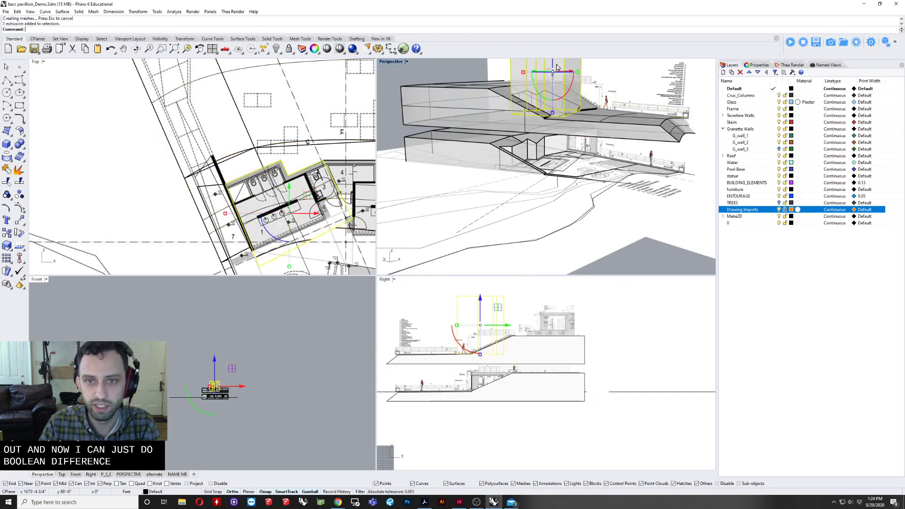
scroll(556, 63, "down", 5)
key("Delete")
right_click_drag(554, 65, 531, 95)
scroll(531, 152, "up", 5)
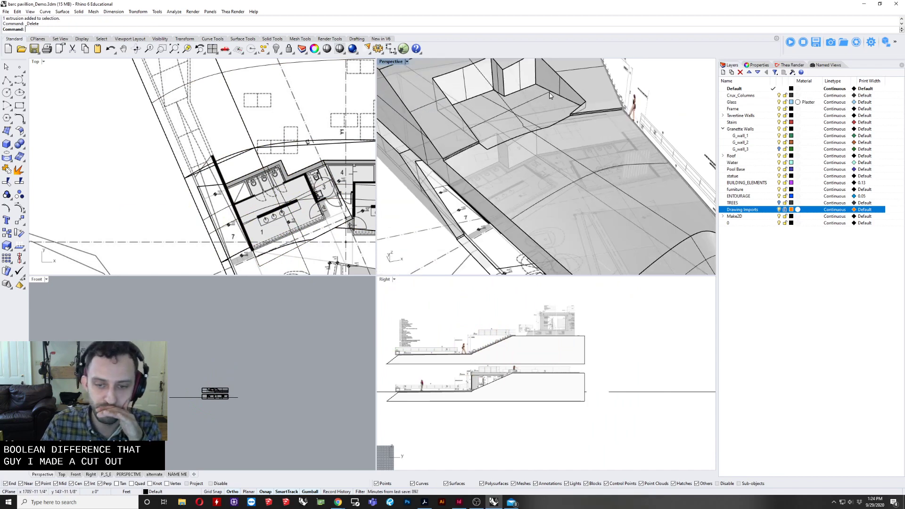
Select the glass wall pieces at the bathroom front and isolate them.
scroll(550, 93, "down", 5)
right_click_drag(564, 126, 595, 169)
scroll(595, 169, "up", 5)
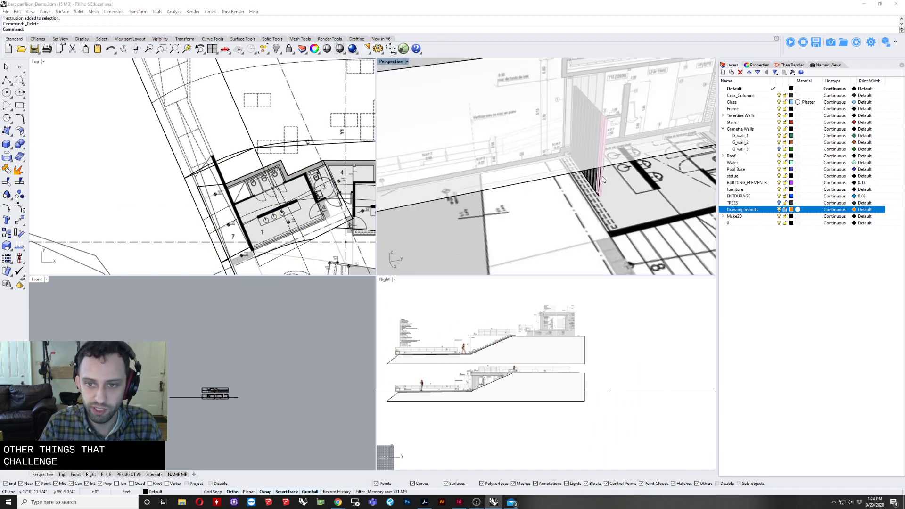
left_click(603, 180)
key("Escape")
right_click_drag(566, 174, 548, 171)
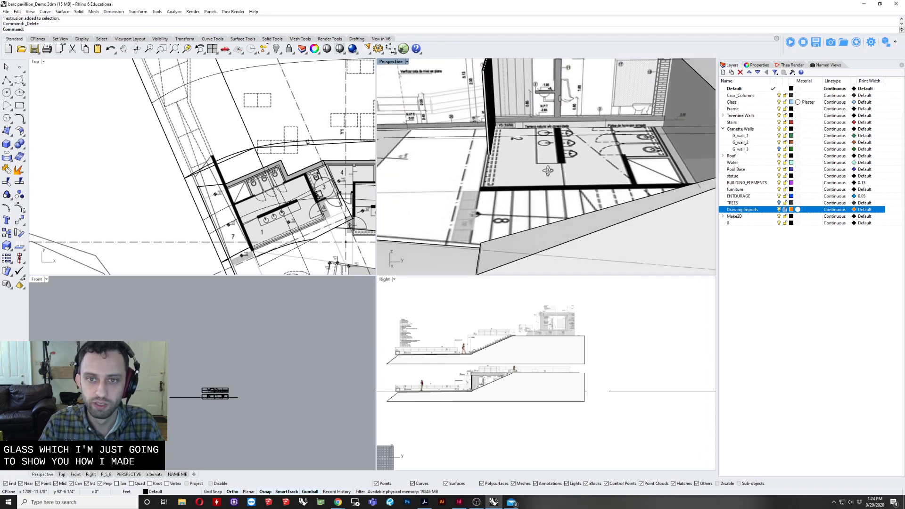
scroll(547, 171, "down", 5)
left_click_drag(520, 211, 553, 93)
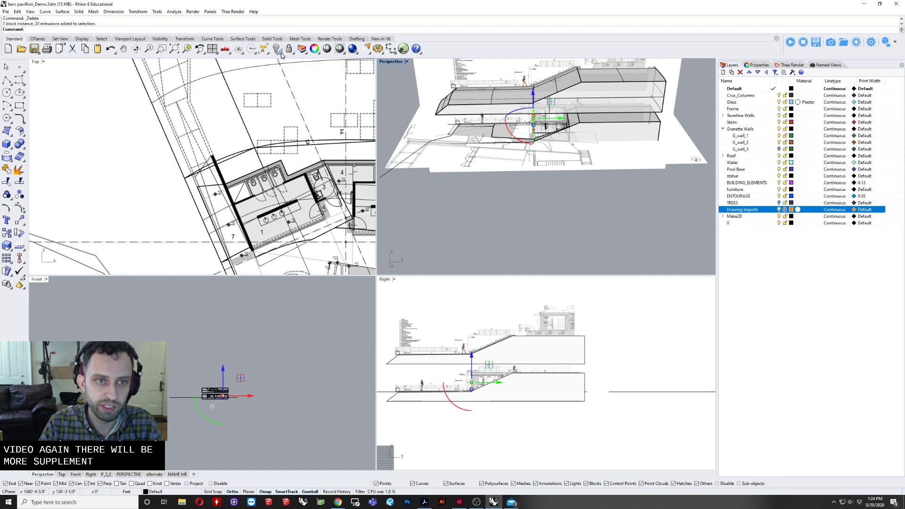
left_click(302, 49)
left_click(313, 66)
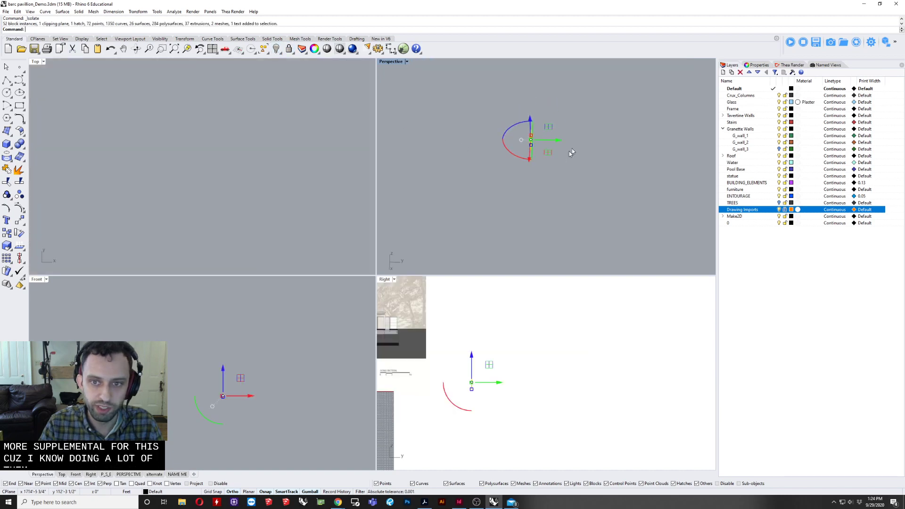
Maximize the Top view and frame the isolated row of interlocking glass channels in plan.
scroll(524, 153, "up", 5)
left_click(518, 141)
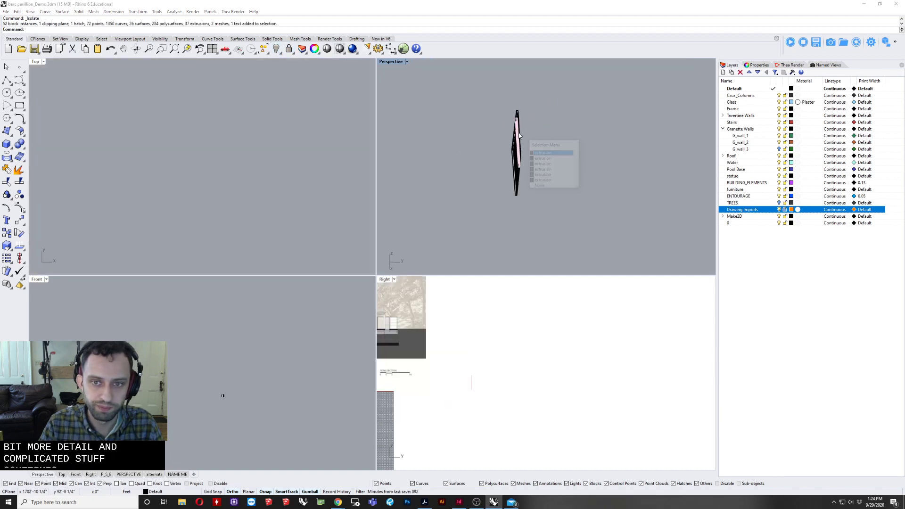
double_click(33, 62)
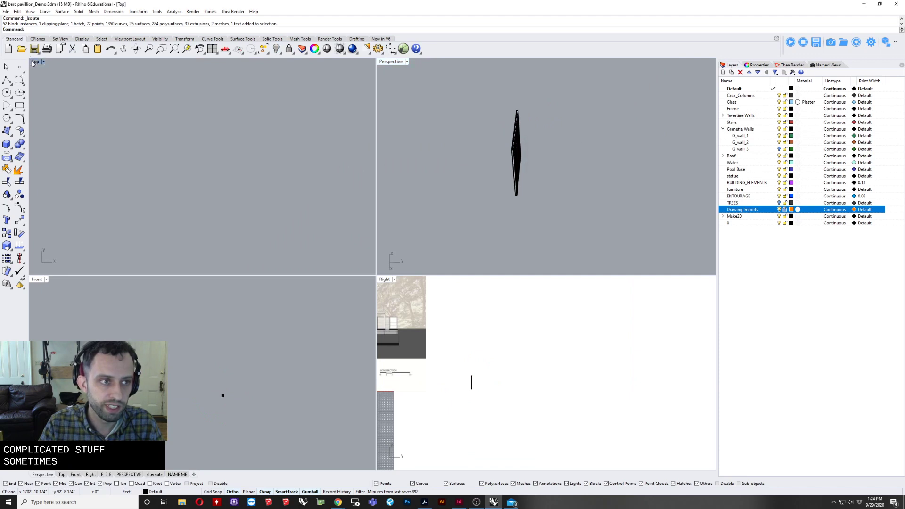
left_click_drag(434, 233, 500, 260)
scroll(486, 273, "up", 5)
key("Escape")
scroll(415, 217, "up", 6)
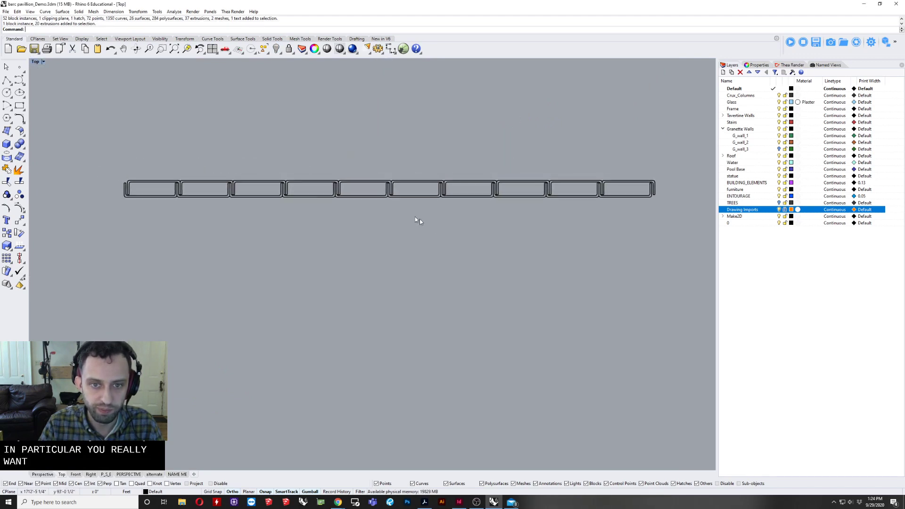
Pull one U-shaped glass channel away from the row and undo the move.
left_click(196, 194)
scroll(196, 195, "up", 3)
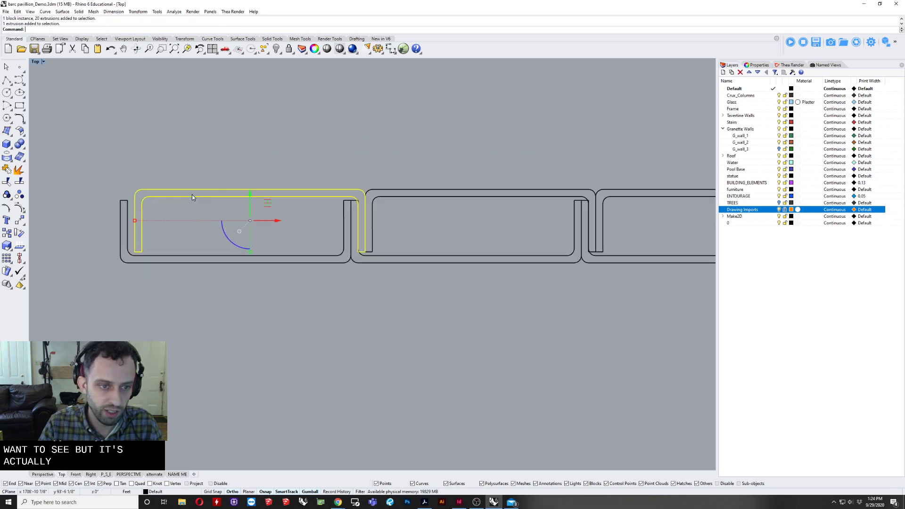
left_click_drag(262, 200, 278, 85)
key("ctrl+z")
left_click(212, 176)
right_click_drag(205, 186, 293, 248)
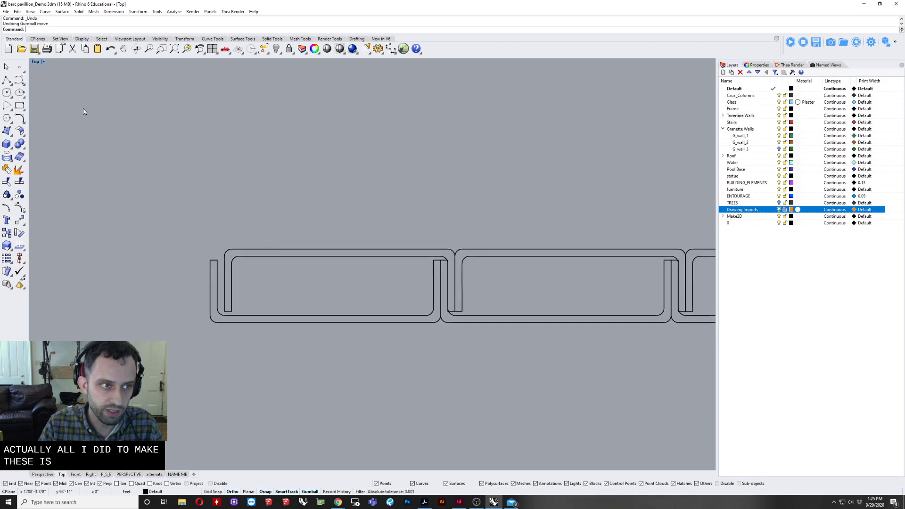
Draw an open three-segment U-shaped polyline above the glass channels, with its opening facing the row.
left_click(5, 80)
left_click(272, 171)
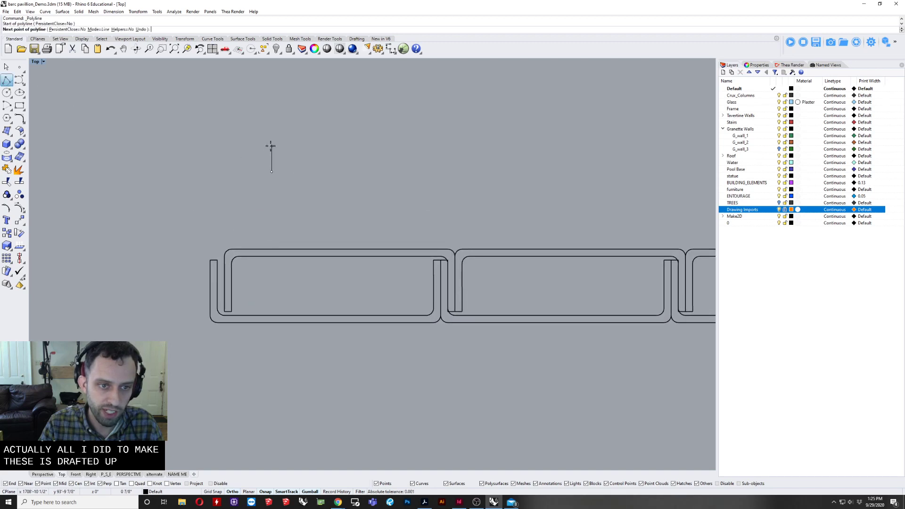
left_click(271, 117)
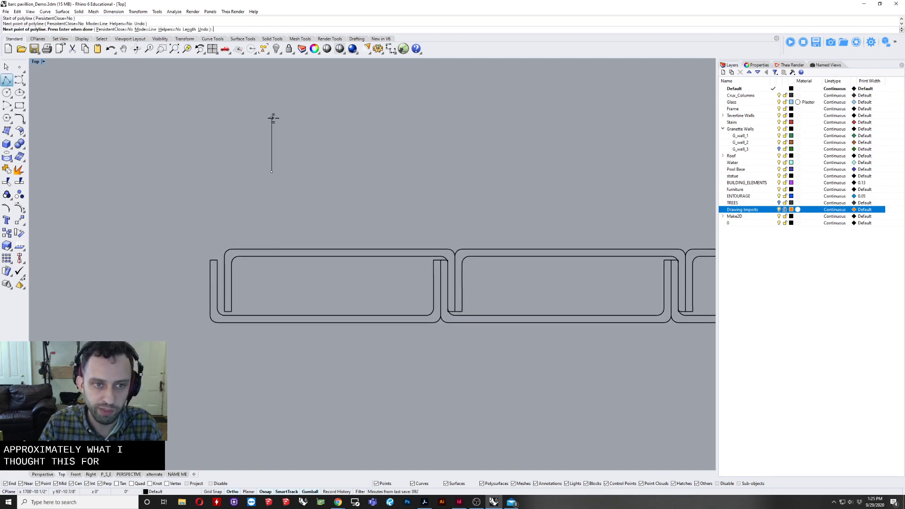
left_click(470, 116)
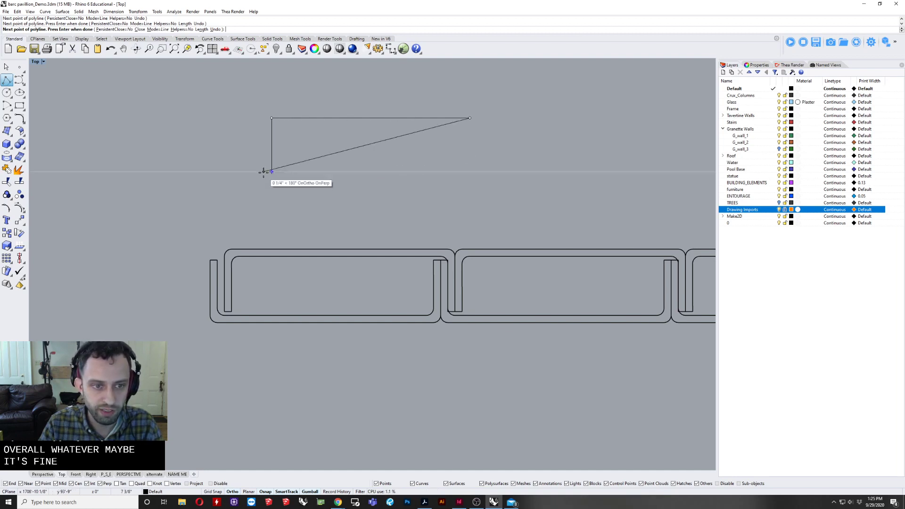
left_click(470, 171)
key("Return")
Fillet the upper-left corner of the U-shaped polyline with a 1/4" radius.
scroll(355, 181, "up", 5)
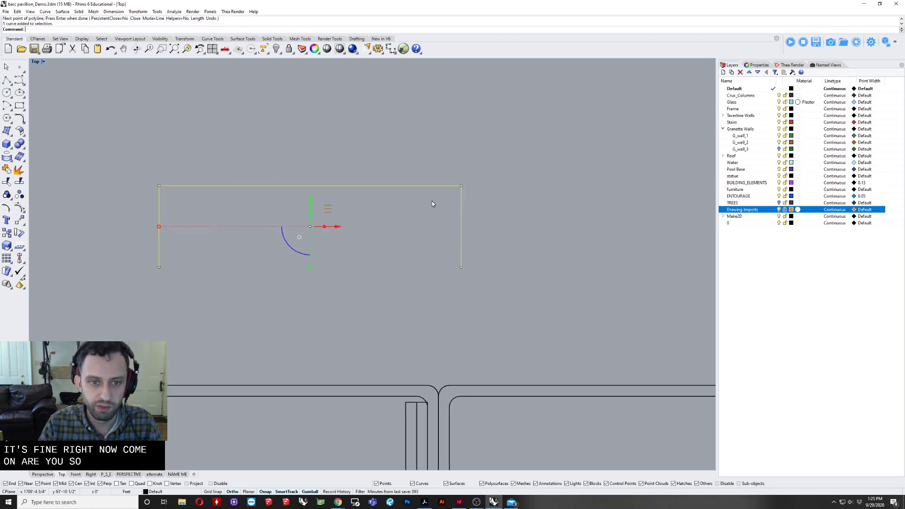
type("fillet")
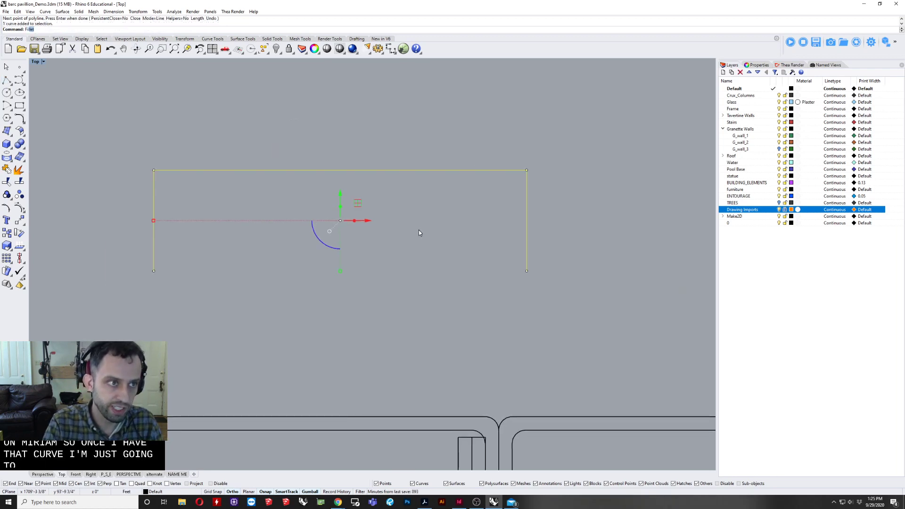
key("Return")
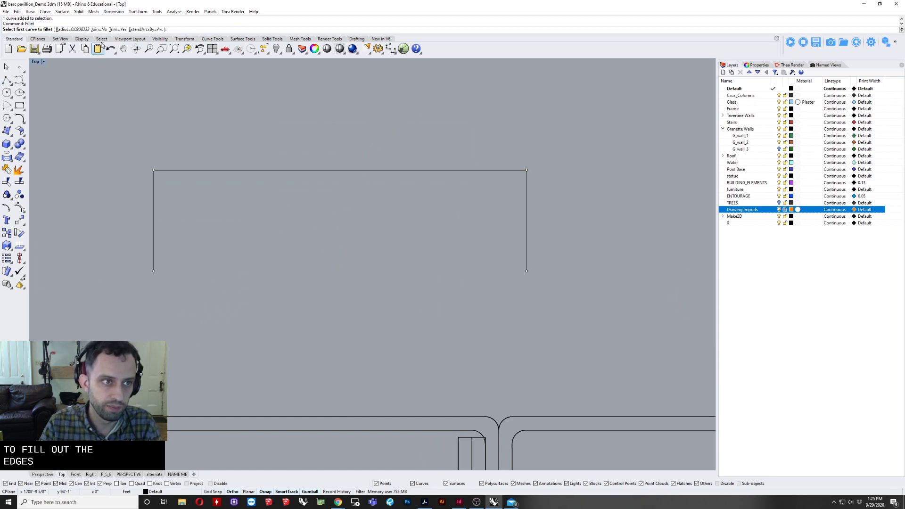
left_click(79, 29)
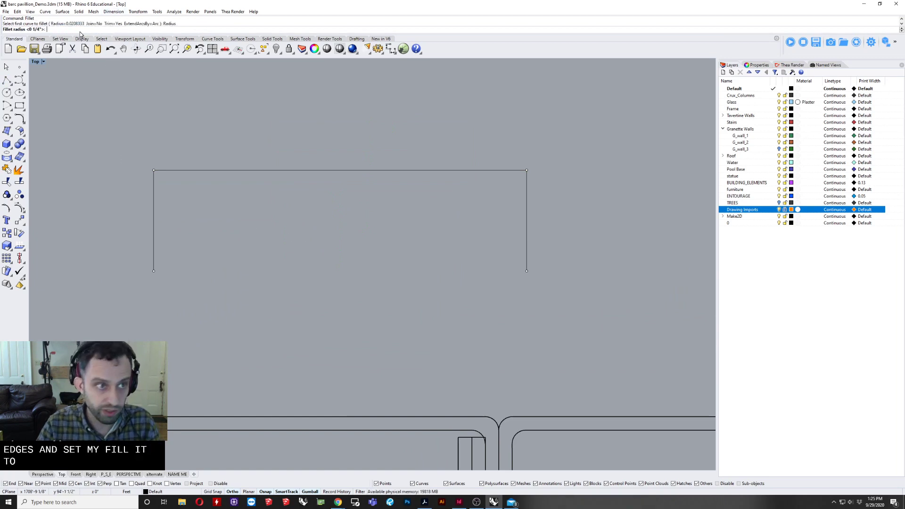
key("Return")
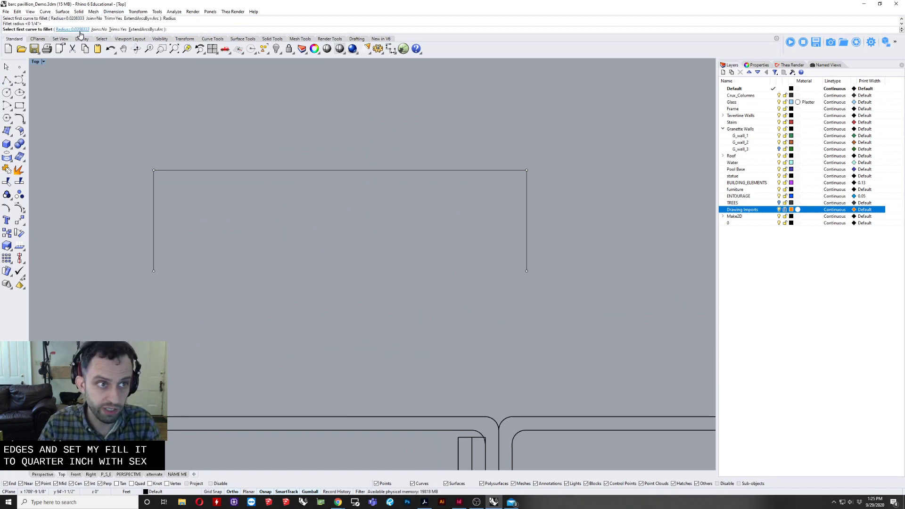
left_click(161, 178)
left_click(152, 183)
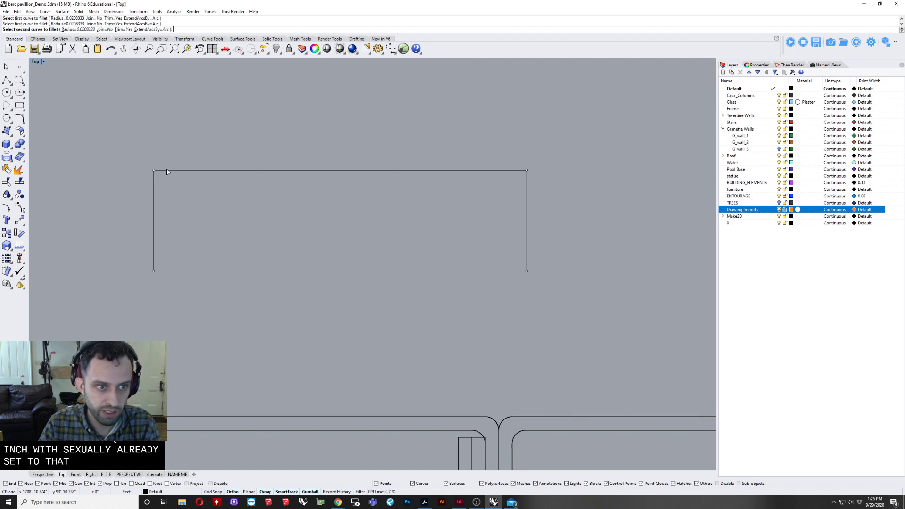
left_click(166, 169)
left_click(508, 170)
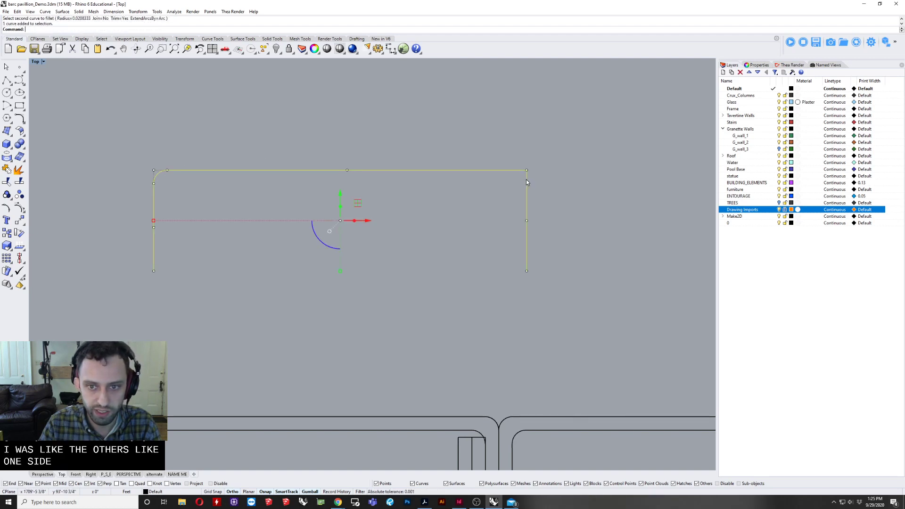
Fillet the upper-right corner of the U-shaped polyline with the current 1/4" radius and undo the fillet.
key("Return")
left_click(526, 182)
left_click(517, 170)
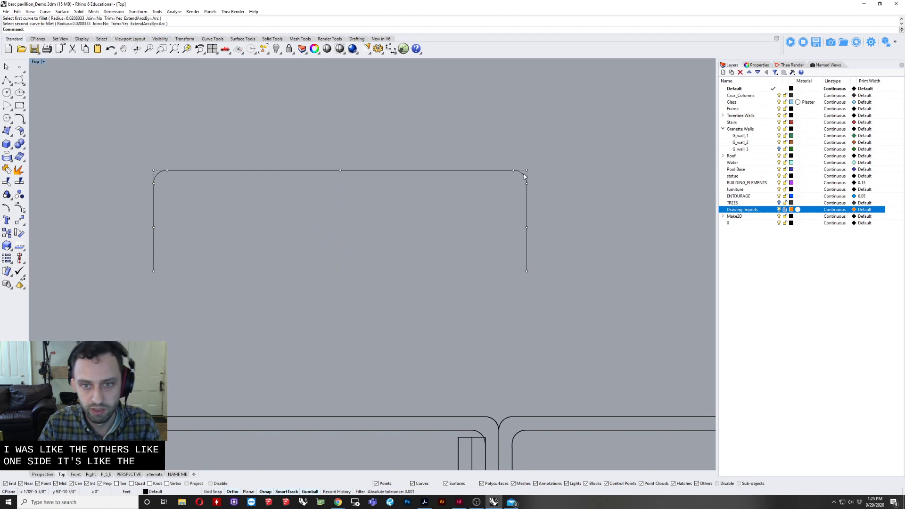
left_click(524, 174)
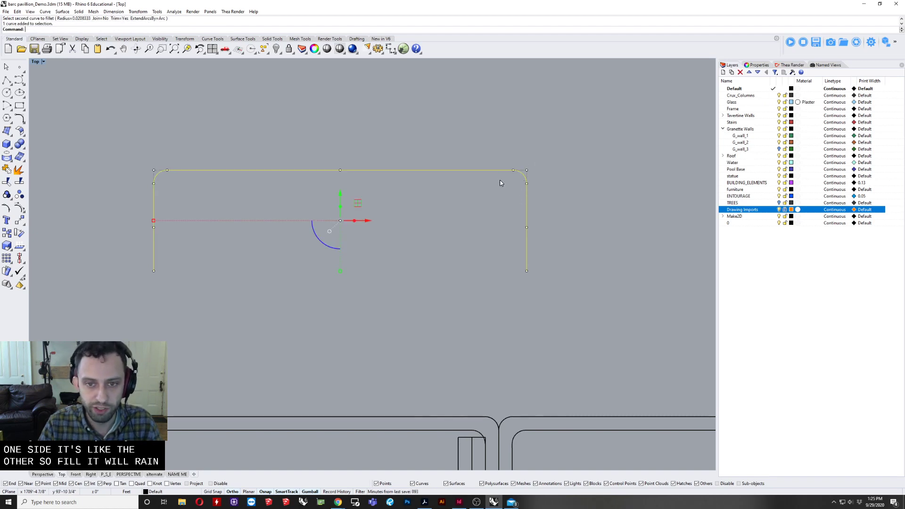
key("ctrl+z")
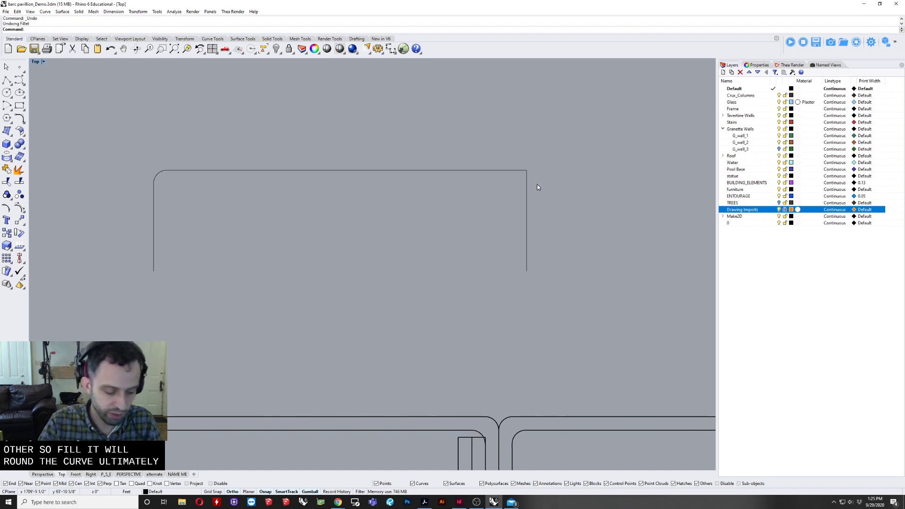
Try to chamfer the polyline's upper-right corner with ChamferEdge at a .25" distance.
type("chamferedge")
key("Return")
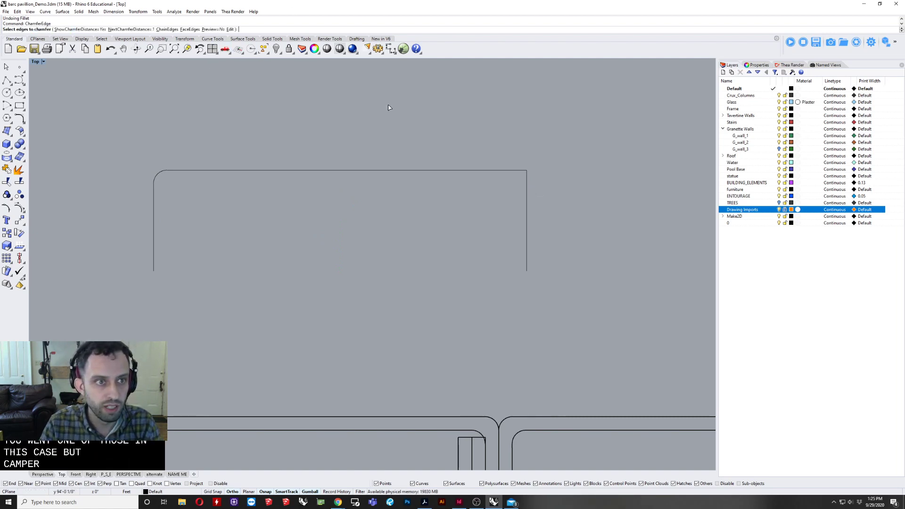
left_click(146, 30)
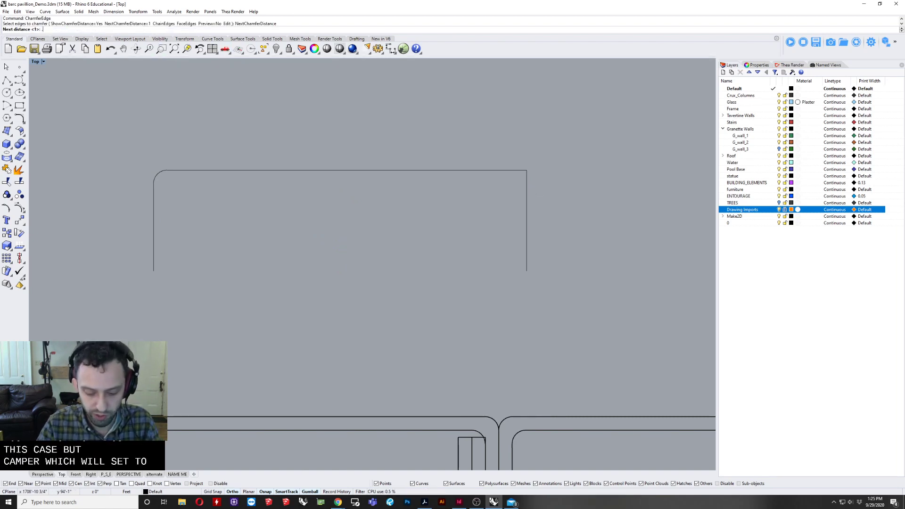
type(".25")
key("Return")
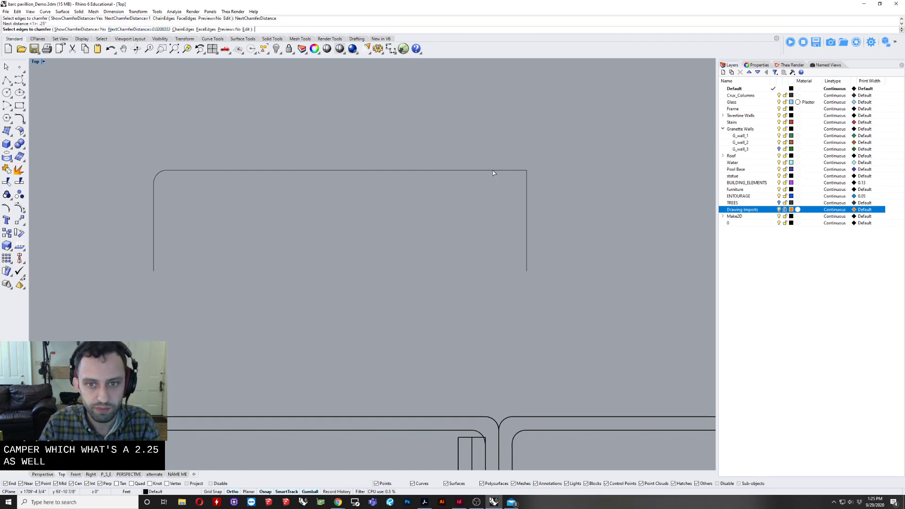
key("Escape")
left_click(526, 182)
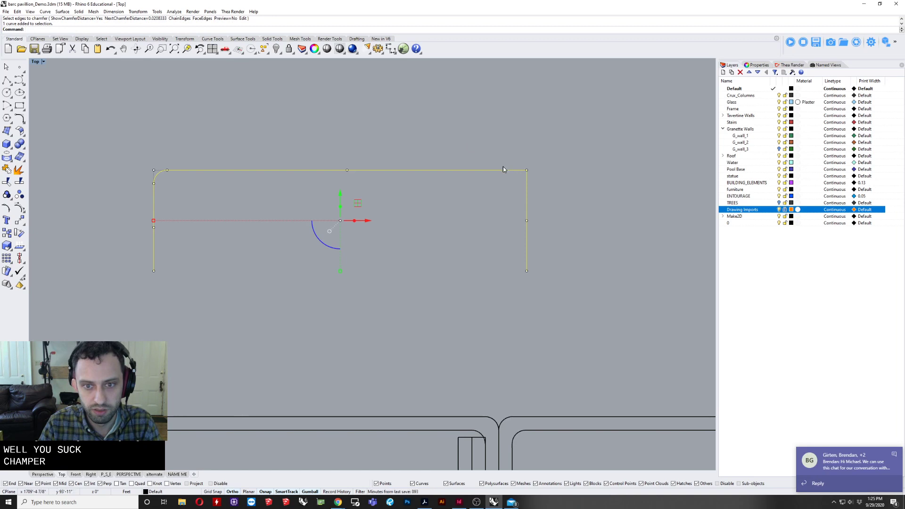
key("Return")
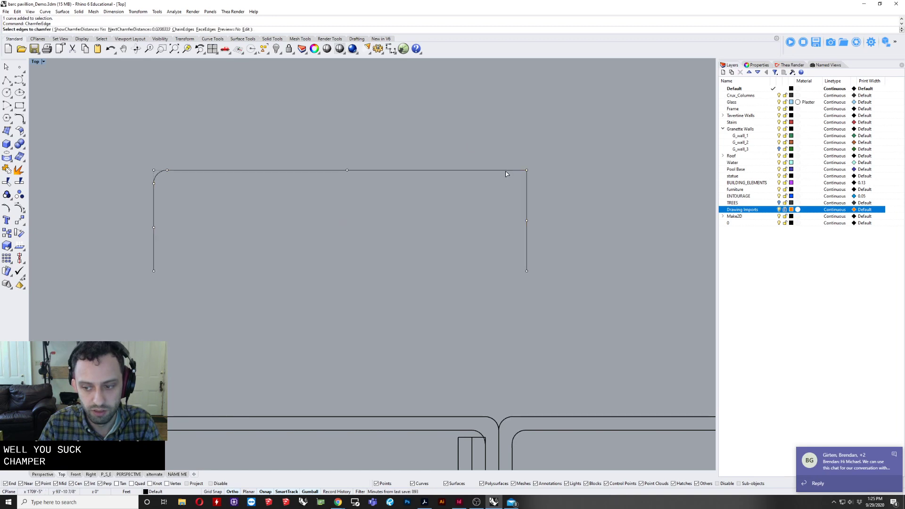
key("Escape")
left_click(514, 173)
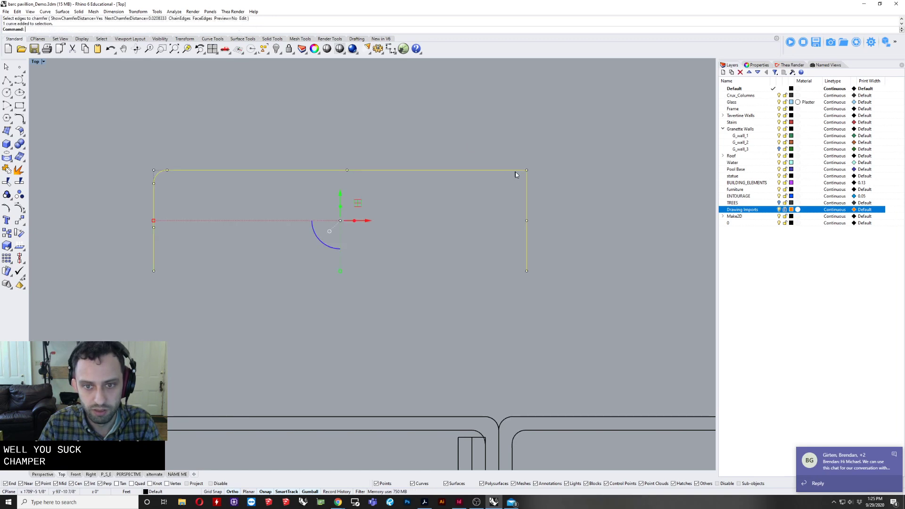
key("Return")
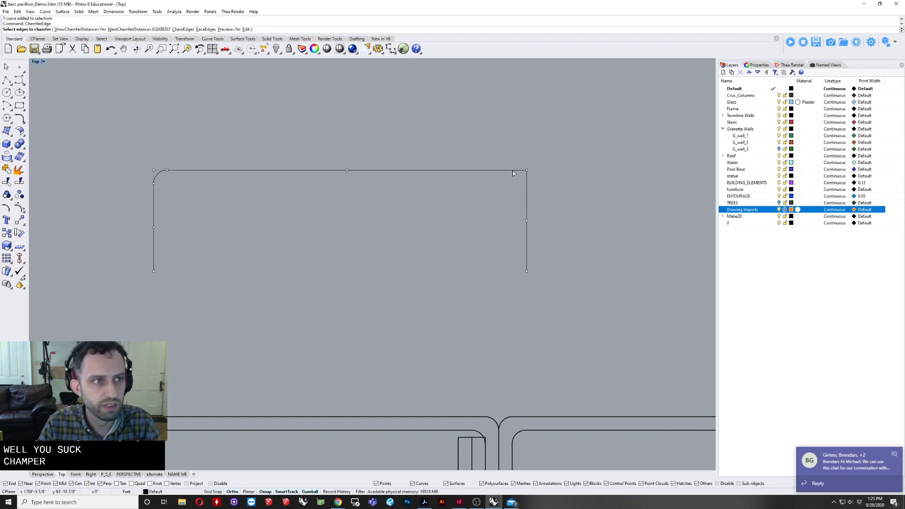
key("Escape")
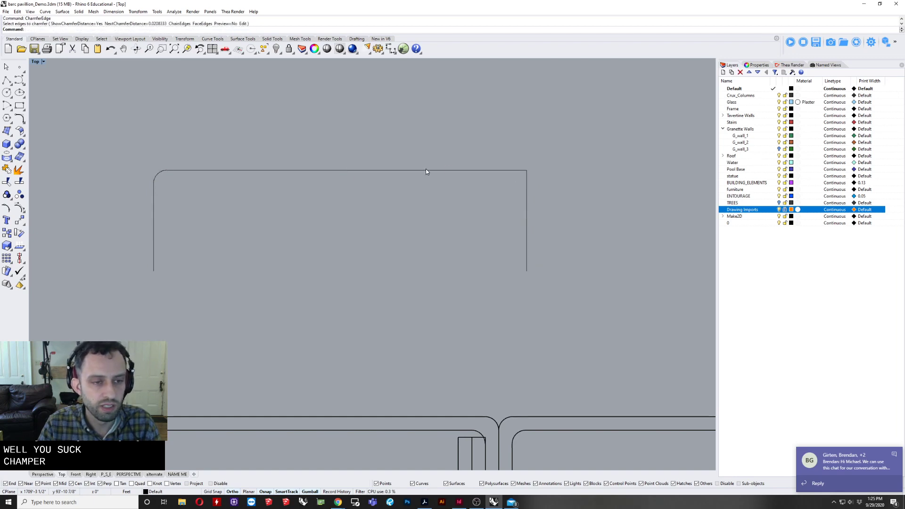
Fillet the upper-right corner of the U-shaped polyline with the current 1/4" radius.
scroll(426, 171, "down", 6)
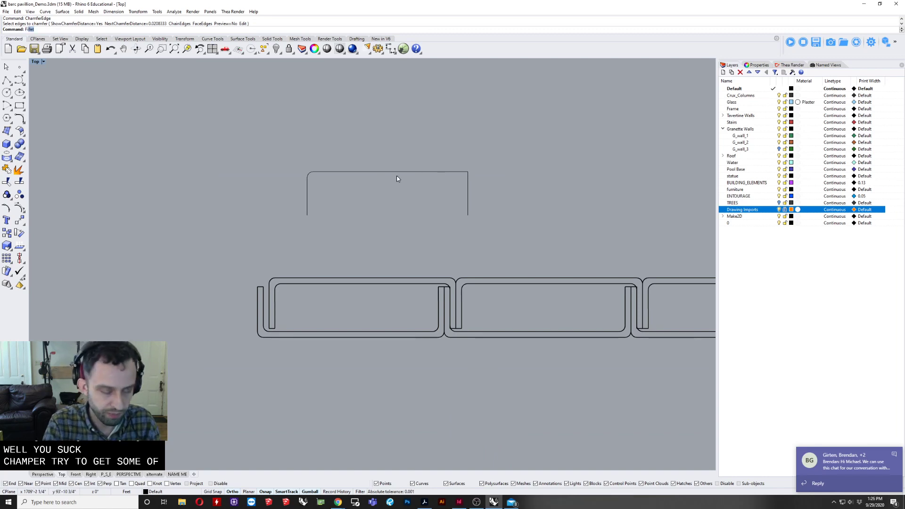
key("Return")
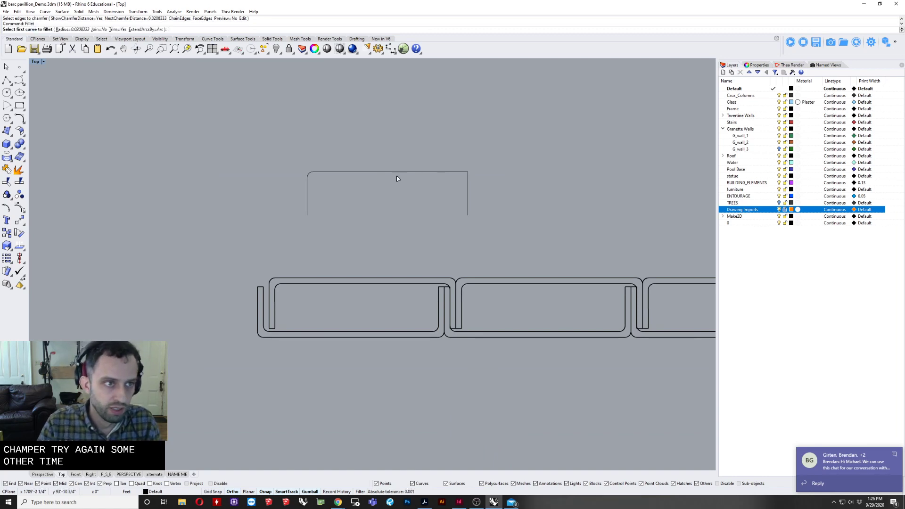
left_click(458, 173)
scroll(467, 191, "up", 4)
key("Escape")
Offset the filleted U-shaped curve inward by .25" with flat caps to make a closed channel profile.
left_click(467, 193)
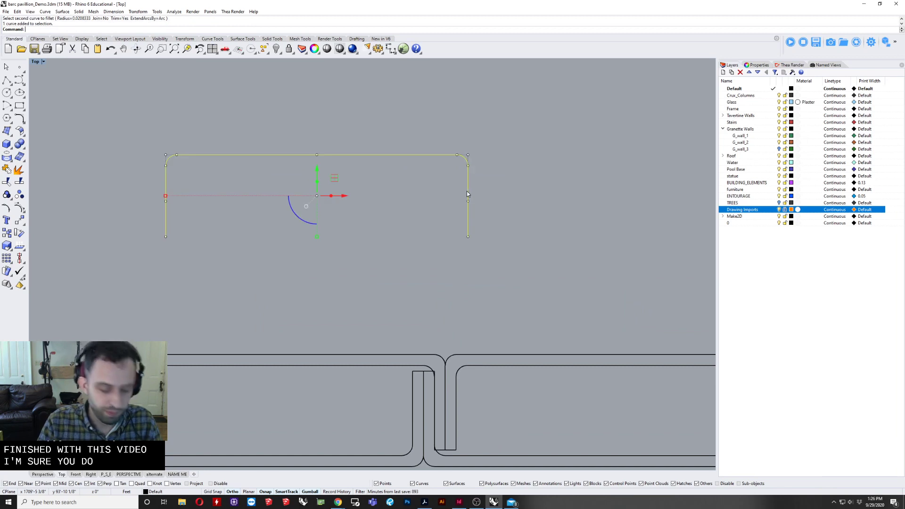
key("Return")
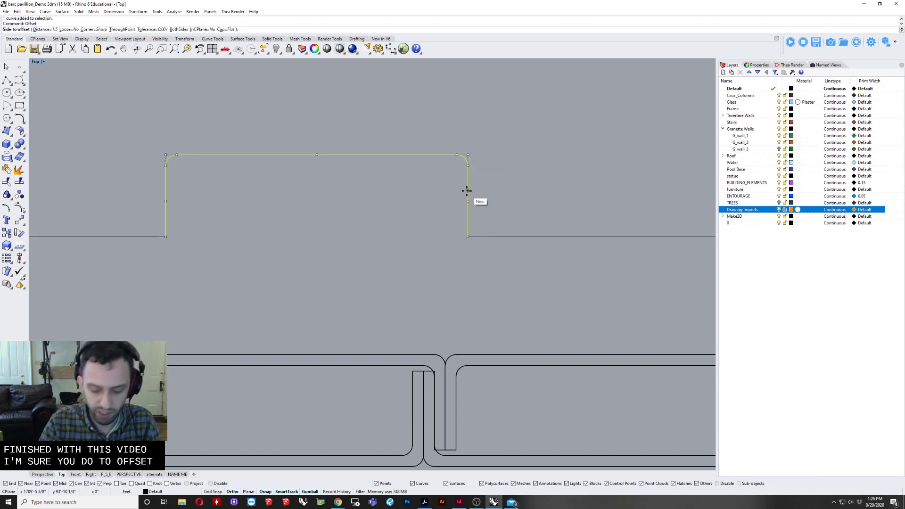
type(".25")
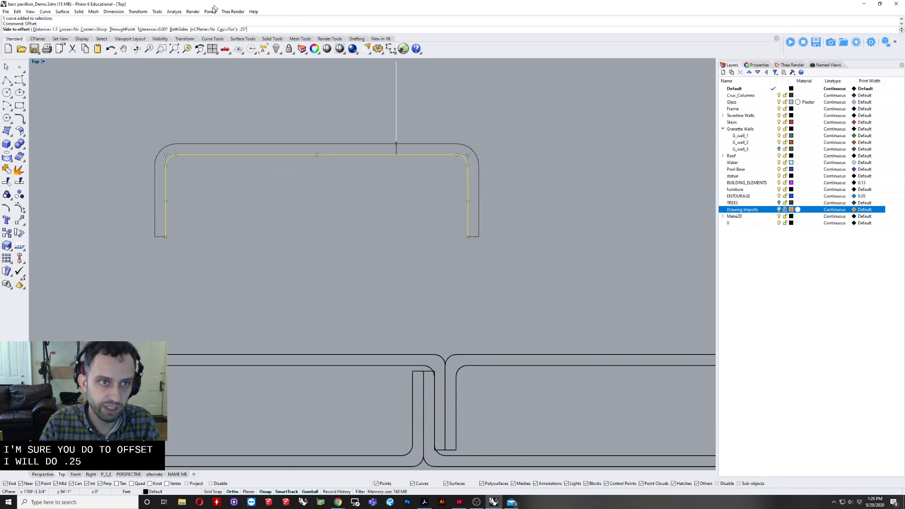
left_click(215, 189)
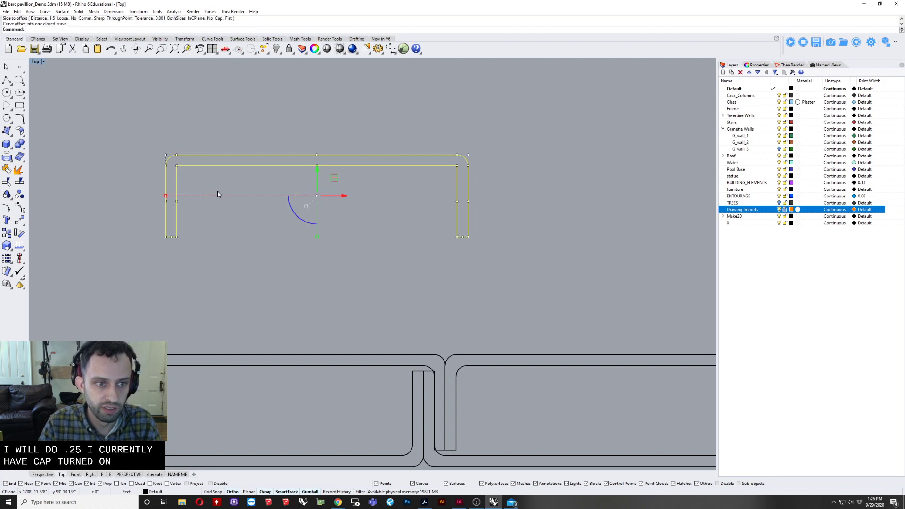
left_click(216, 191)
Copy the closed channel profile straight down and rotate the copy 180° so its opening faces the original.
scroll(431, 145, "down", 2)
right_click_drag(363, 184, 297, 189)
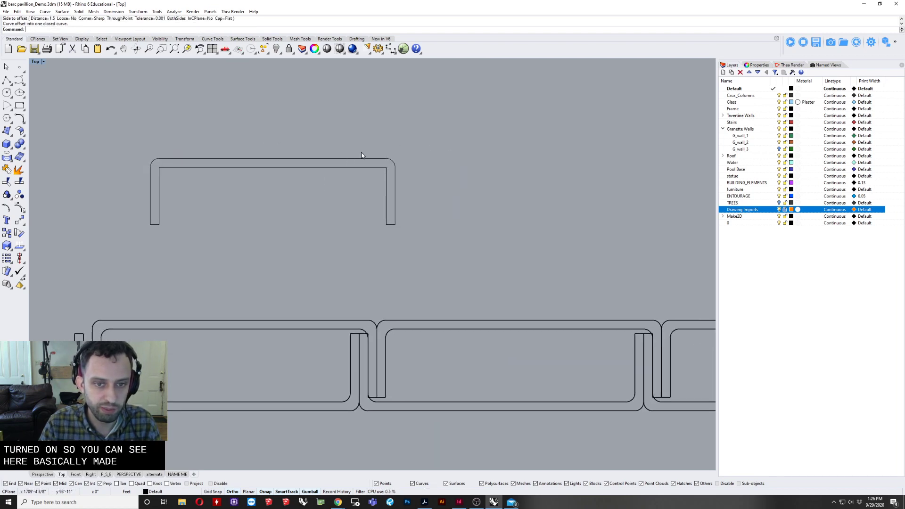
left_click_drag(182, 260, 197, 249)
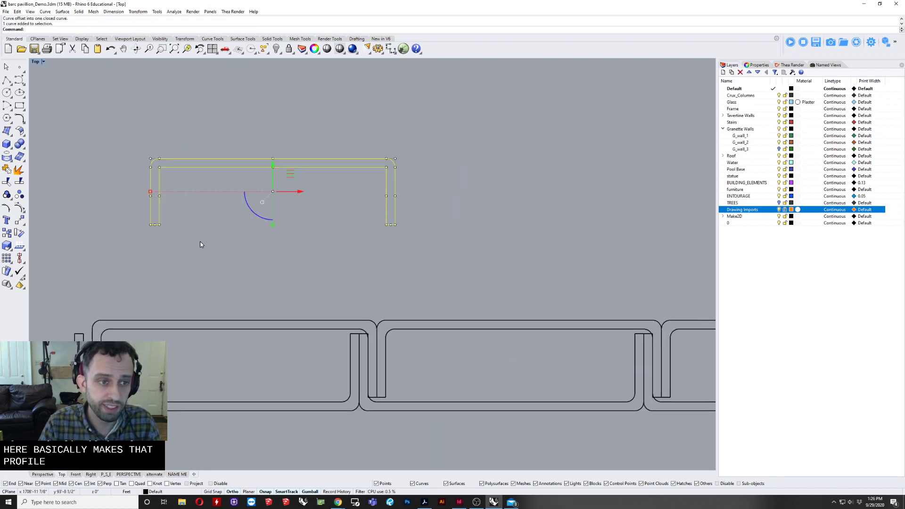
right_click_drag(218, 276, 239, 292)
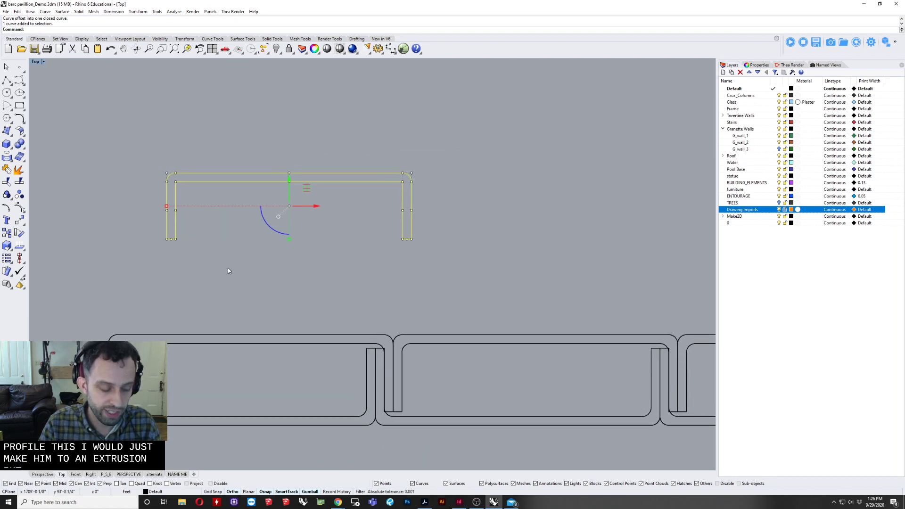
type("Copy")
key("Return")
left_click(313, 232)
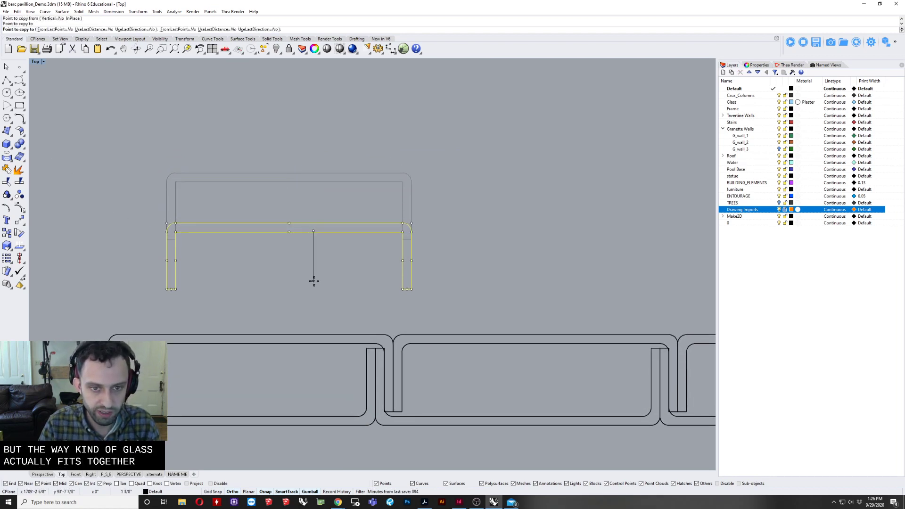
left_click(313, 283)
key("Return")
left_click_drag(352, 222, 273, 320)
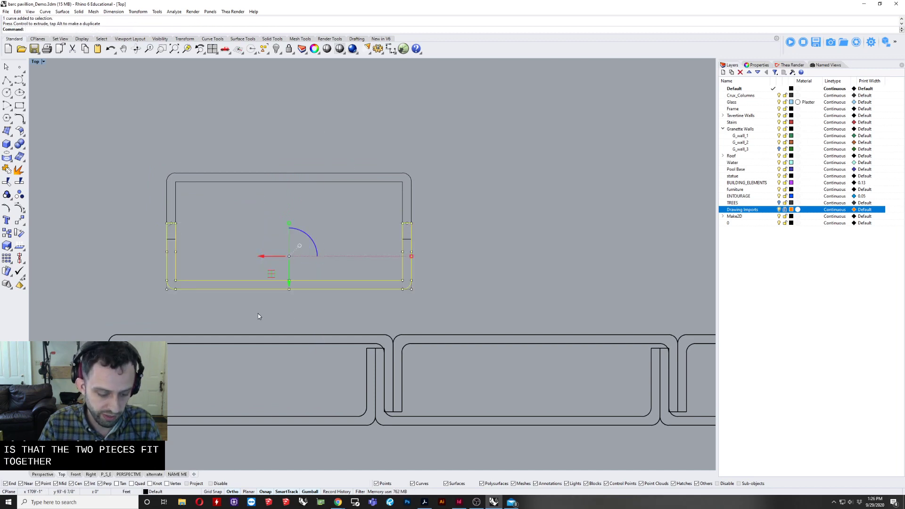
Move the flipped channel from its upper-left end corner to the inner upper-left corner of the original channel.
type("M")
key("Return")
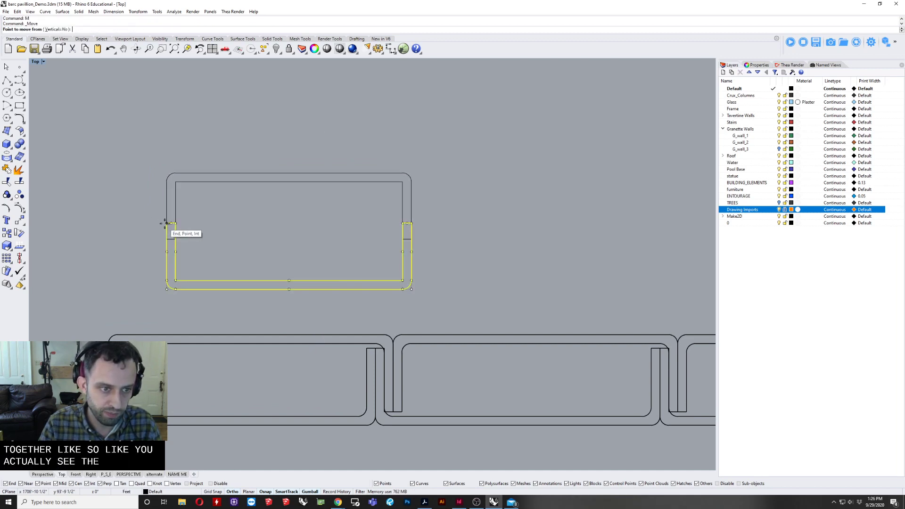
left_click(168, 223)
left_click(177, 183)
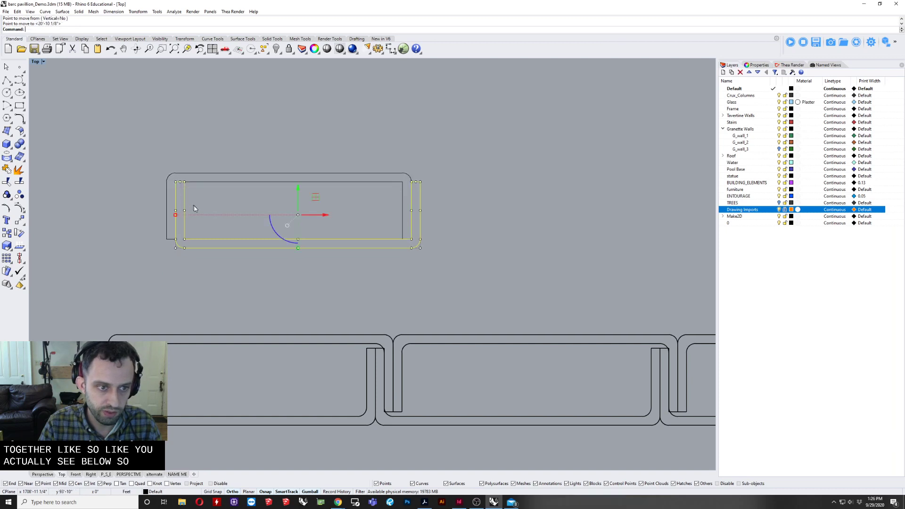
key("Escape")
Shift the flipped channel a quarter inch to the right to leave room for the adjoining piece.
left_click(329, 246)
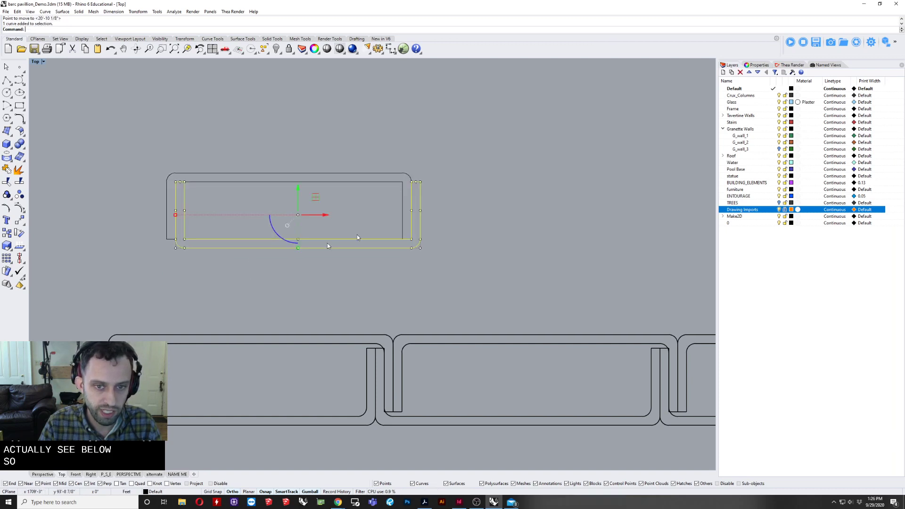
left_click(330, 216)
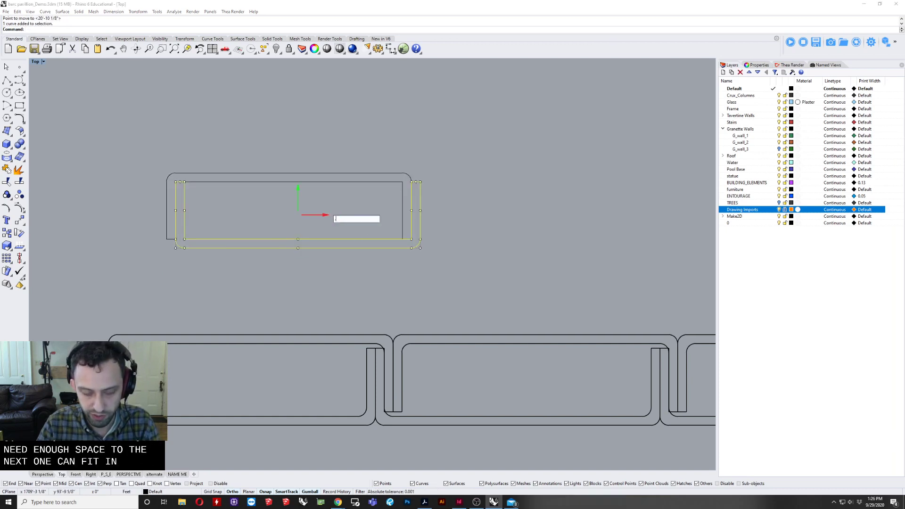
key("Return")
key("Escape")
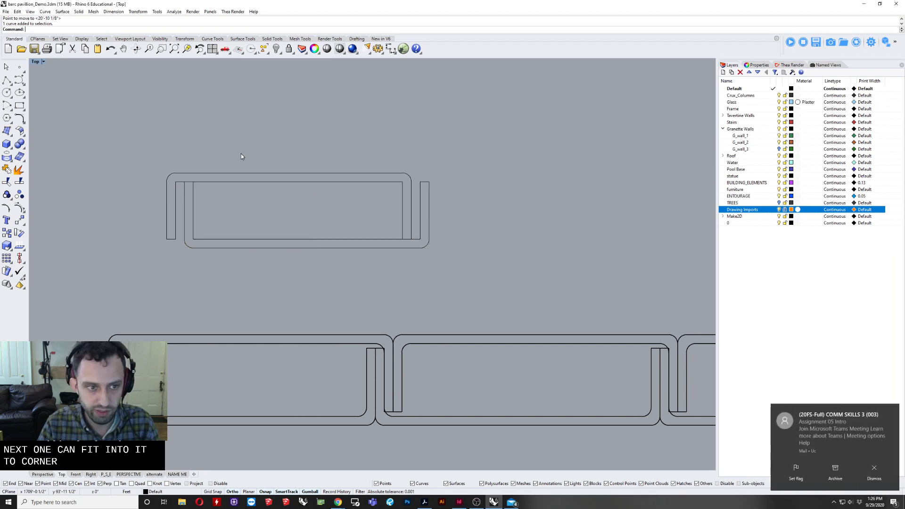
Copy the interlocking channel pair from its lower-left end corner to the upper channel's lower-right outer corner.
left_click_drag(247, 147, 164, 307)
type("co")
key("Return")
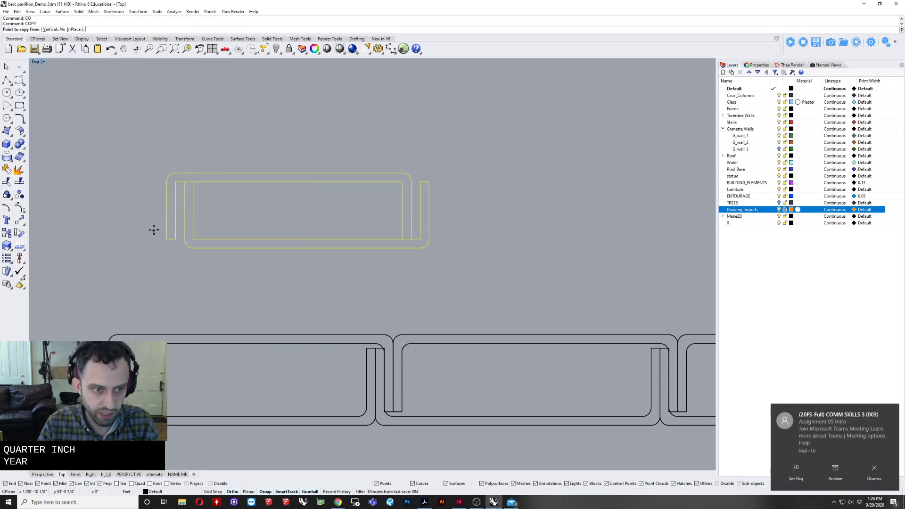
left_click(165, 241)
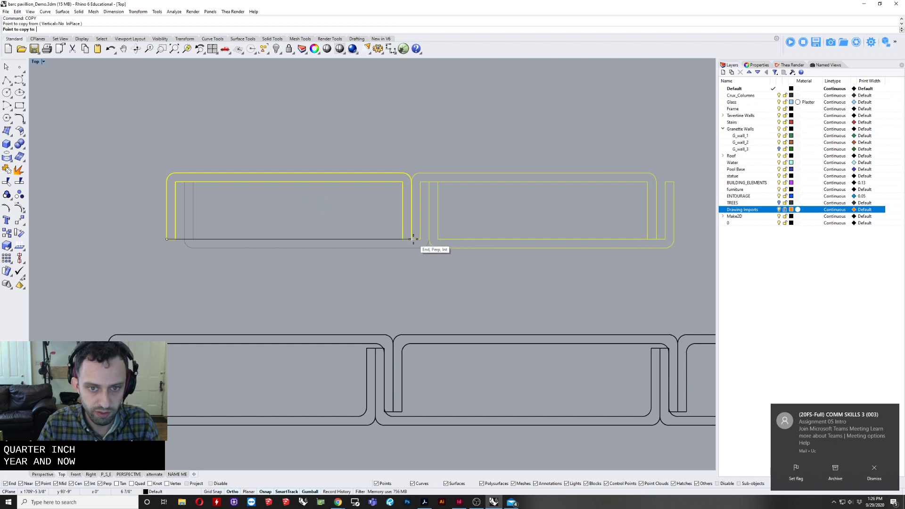
left_click(412, 242)
key("Return")
scroll(425, 278, "down", 3)
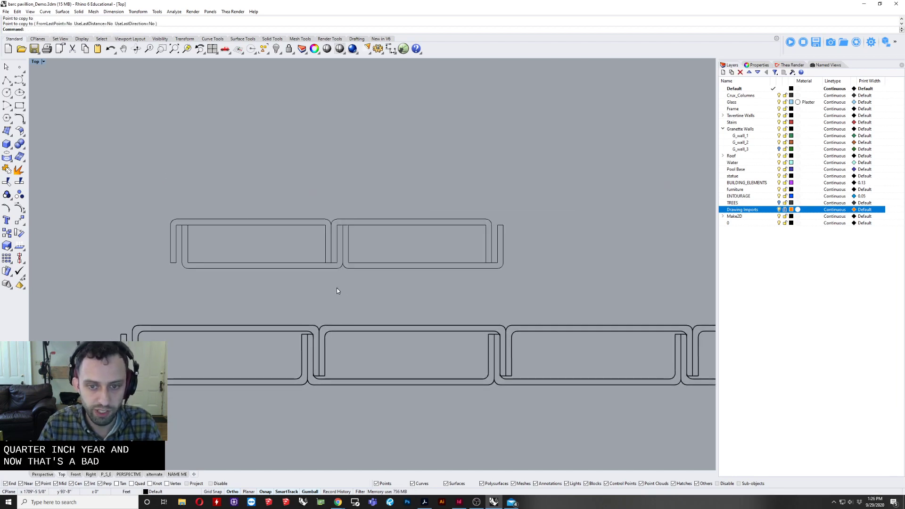
Select both profiles of the copied channel pair, display all four viewports and show all hidden objects.
left_click(381, 269)
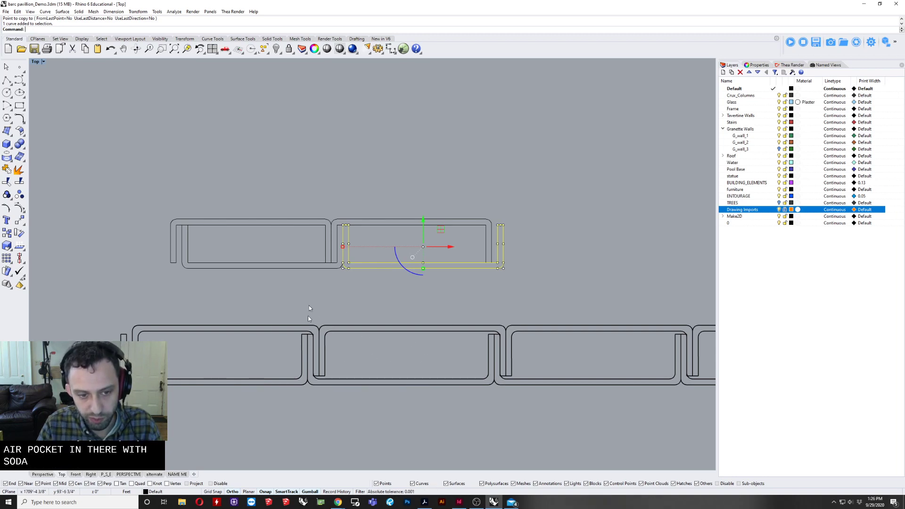
scroll(259, 335, "down", 5)
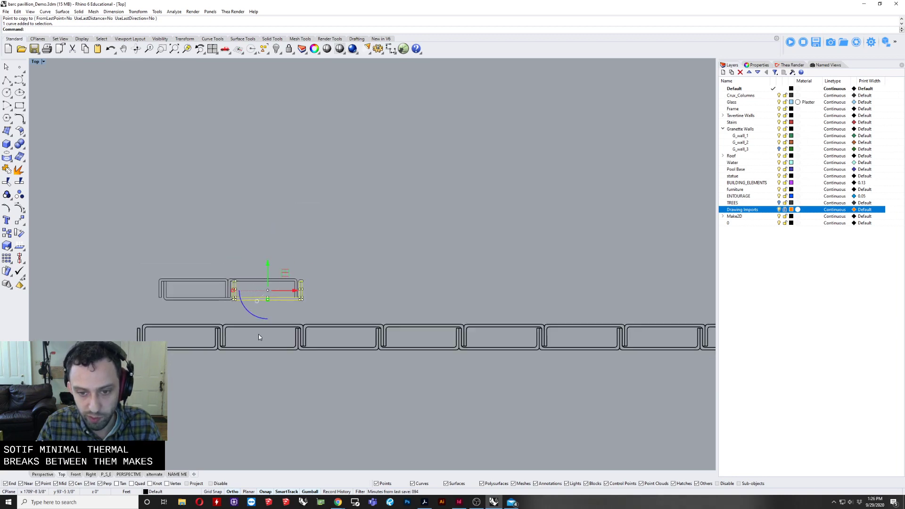
scroll(343, 245, "down", 5)
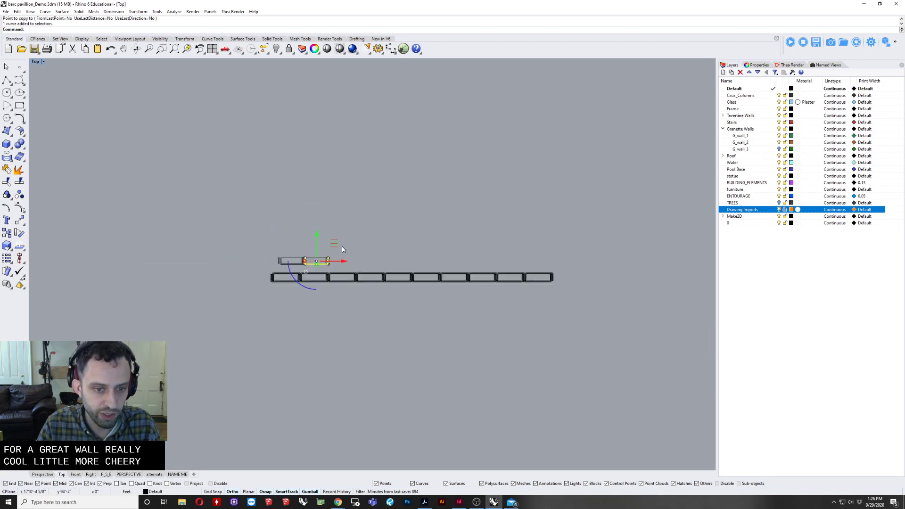
scroll(318, 256, "up", 5)
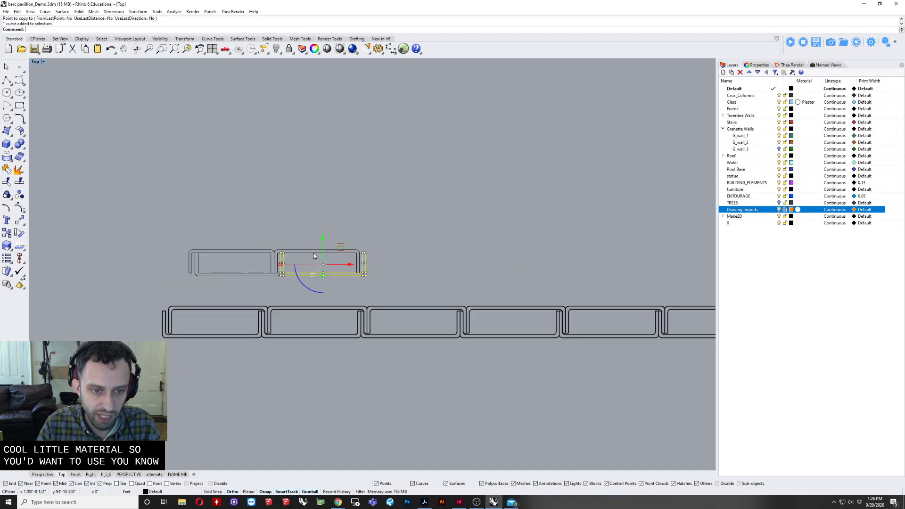
left_click(312, 252)
scroll(312, 252, "up", 5)
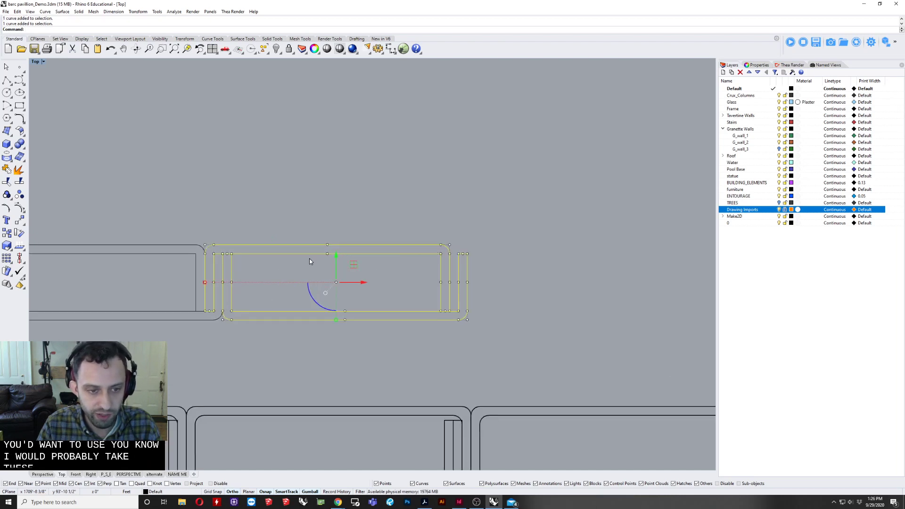
double_click(34, 63)
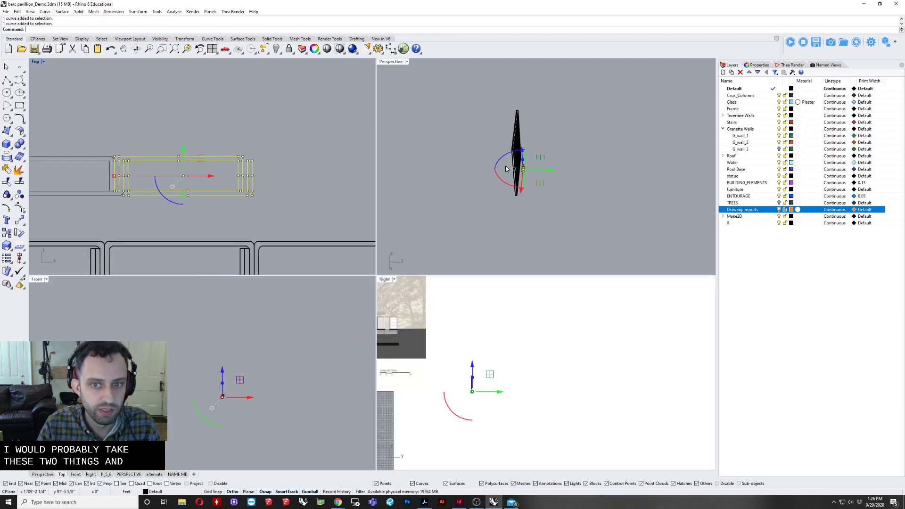
right_click_drag(506, 168, 426, 95)
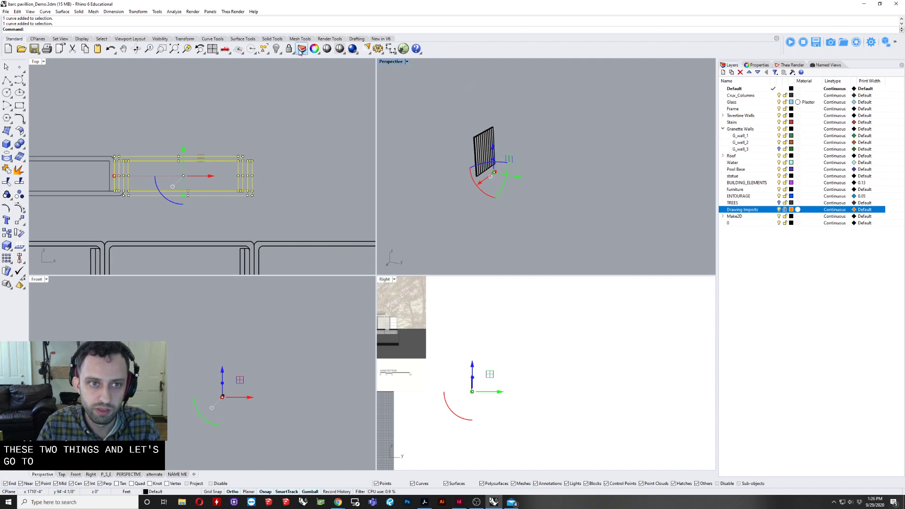
left_click(276, 48)
scroll(512, 203, "up", 6)
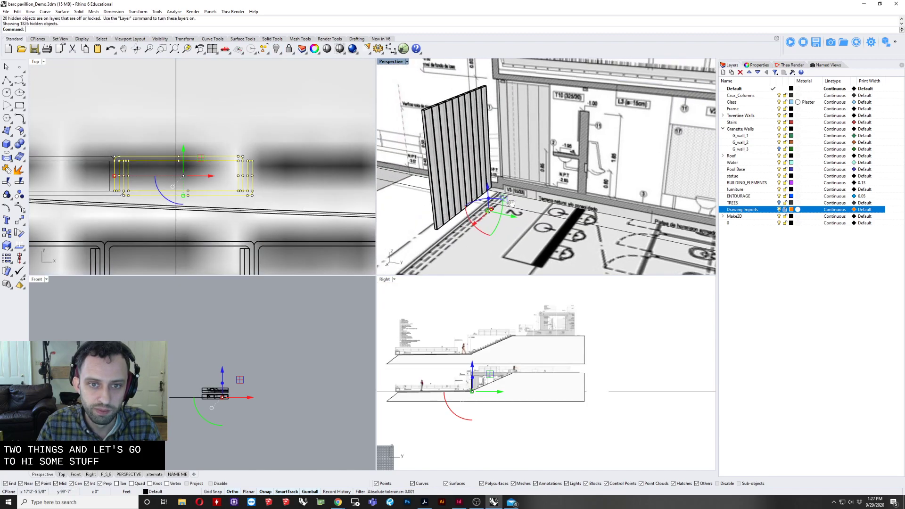
Raise the selected channel pair to the floor line in the section drawing and extrude it as solids up to the ceiling frame.
scroll(477, 397, "up", 8)
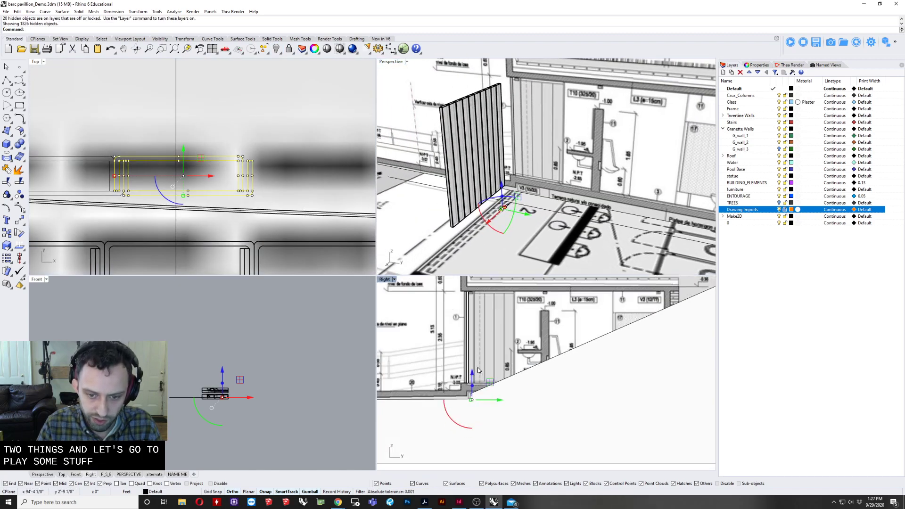
left_click_drag(468, 401, 470, 372)
type("Ext")
key("Return")
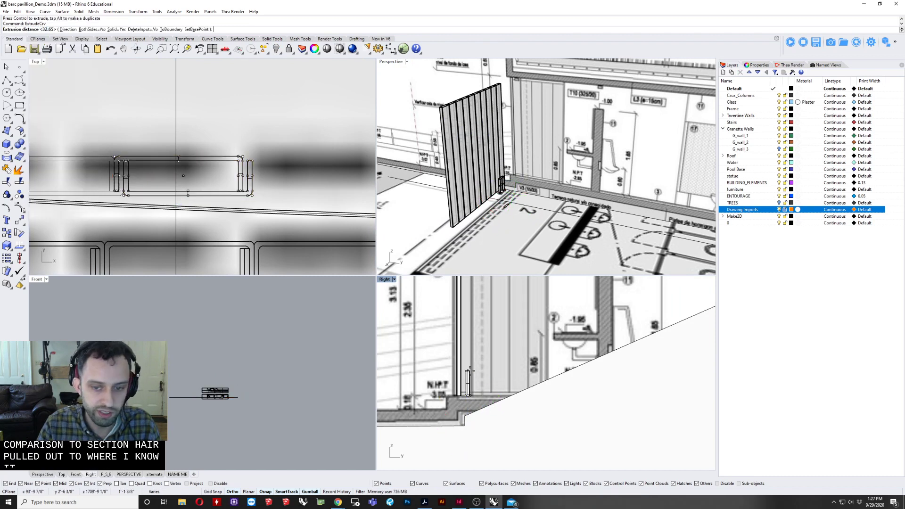
right_click_drag(468, 366, 468, 449)
scroll(470, 330, "up", 8)
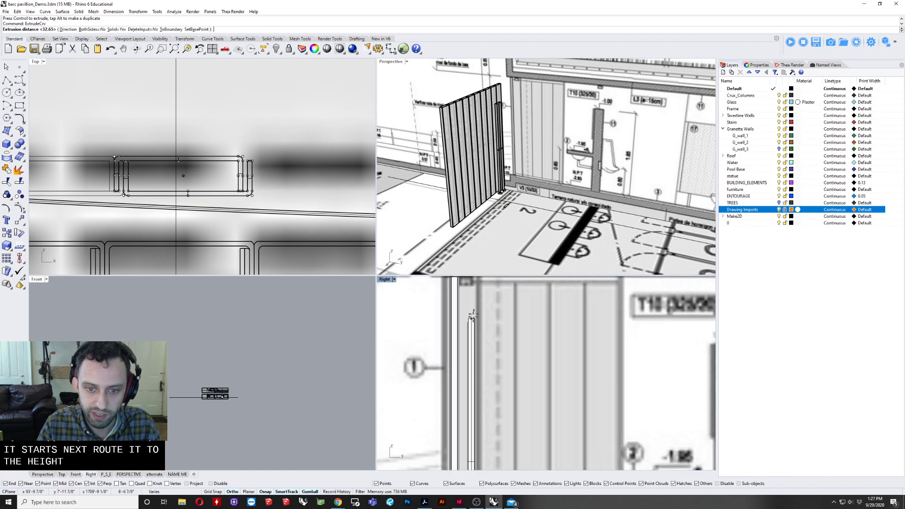
right_click_drag(473, 315, 475, 351)
left_click(484, 311)
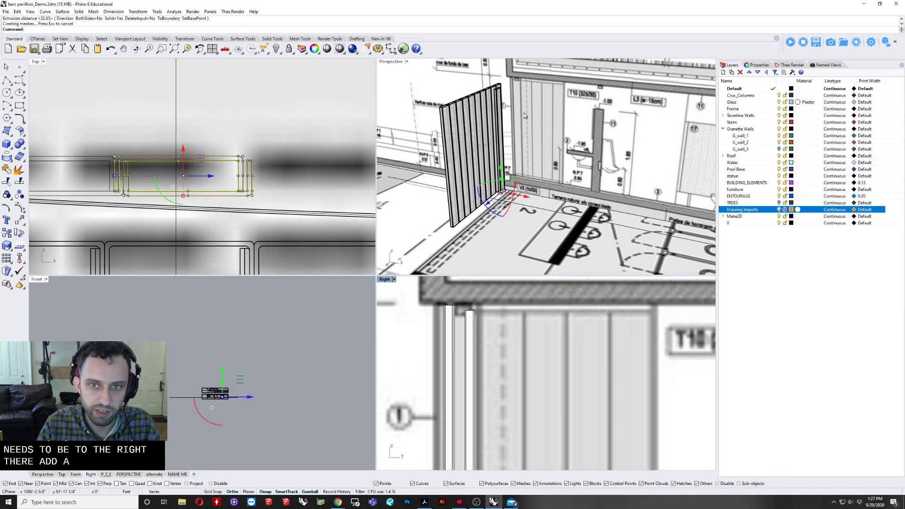
Combine the two channel extrusions into a block named "channel" with its base point at their bottom corner.
mouse_move(524, 113)
right_mouse_down()
mouse_move(520, 156)
mouse_move(468, 96)
mouse_move(486, 137)
right_mouse_up()
scroll(511, 156, "up", 5)
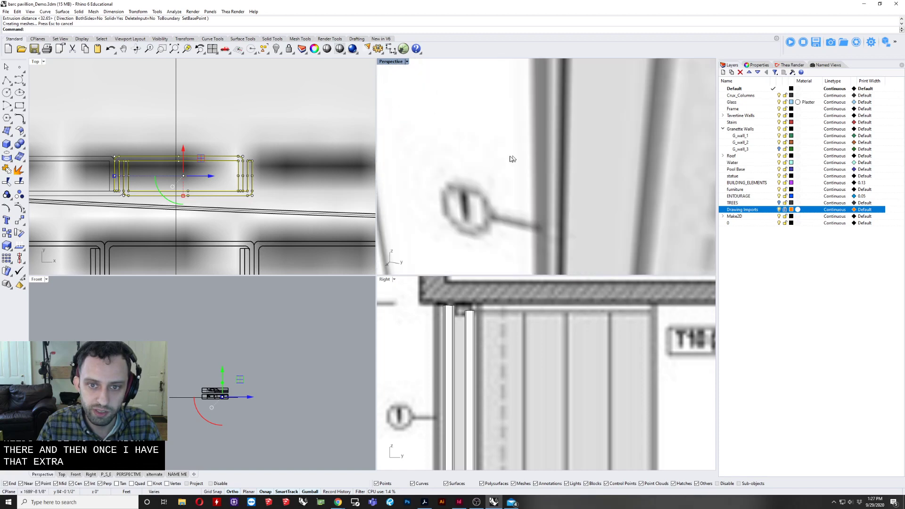
scroll(512, 159, "down", 5)
left_click(457, 161)
left_click(438, 167, "shift")
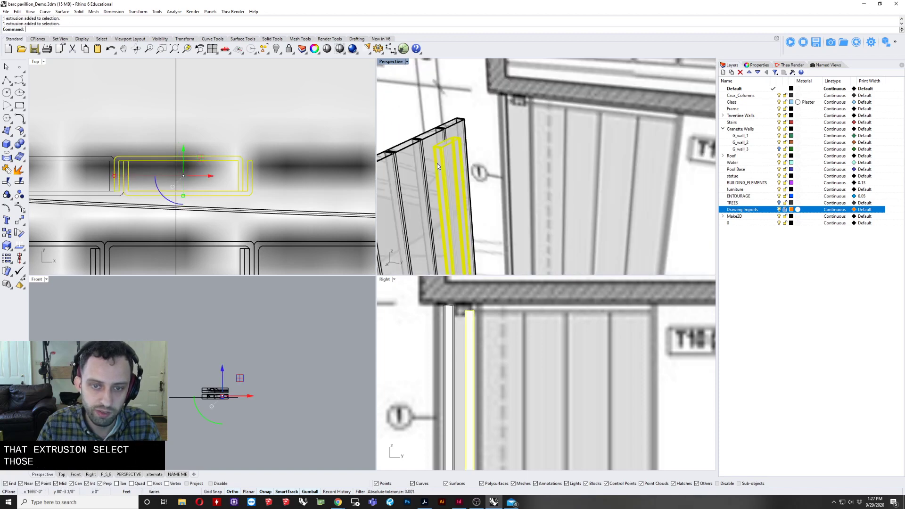
type("Block")
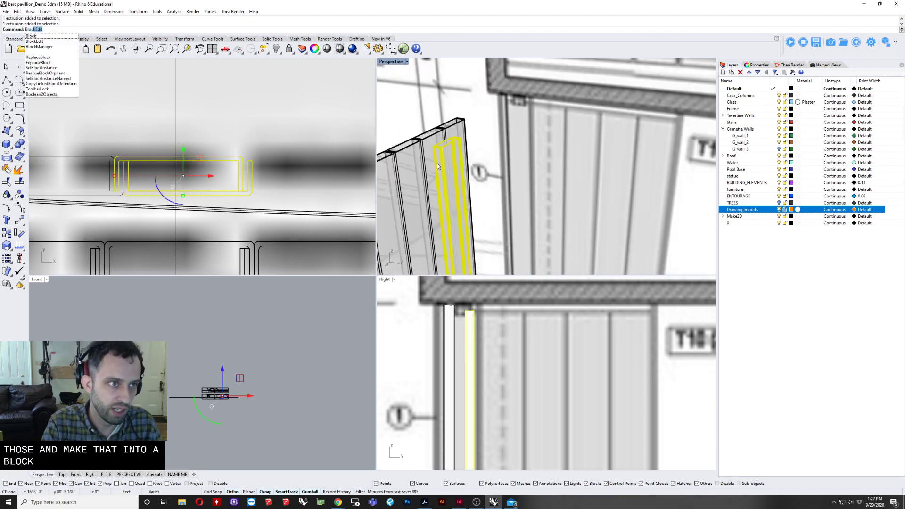
key("Return")
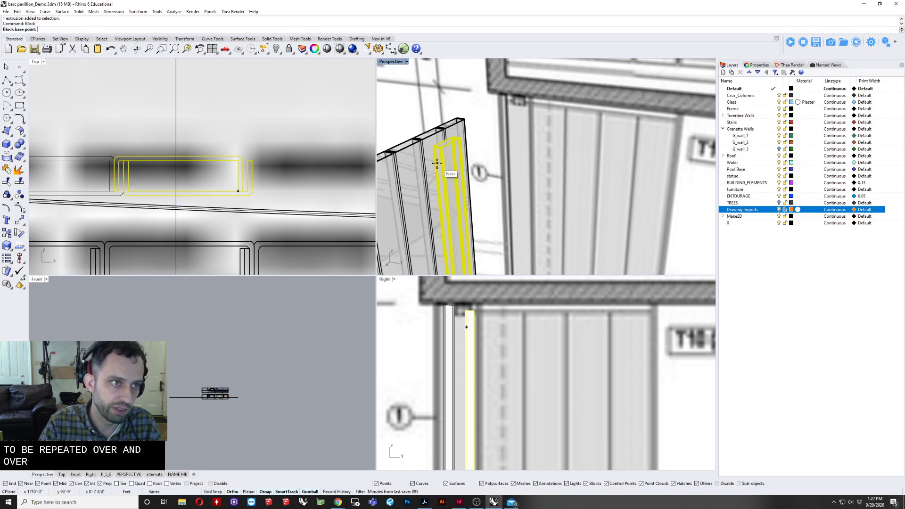
scroll(504, 111, "down", 12)
scroll(485, 153, "up", 15)
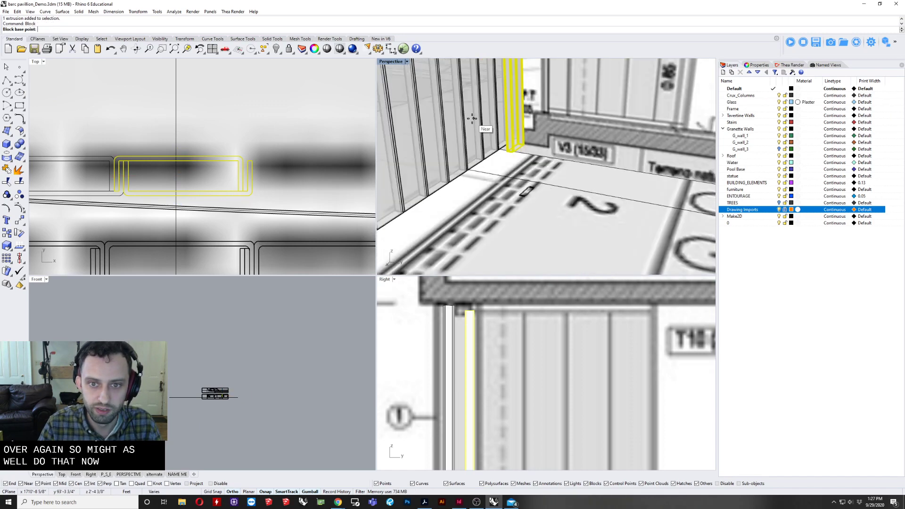
right_click_drag(565, 190, 518, 191, "shift")
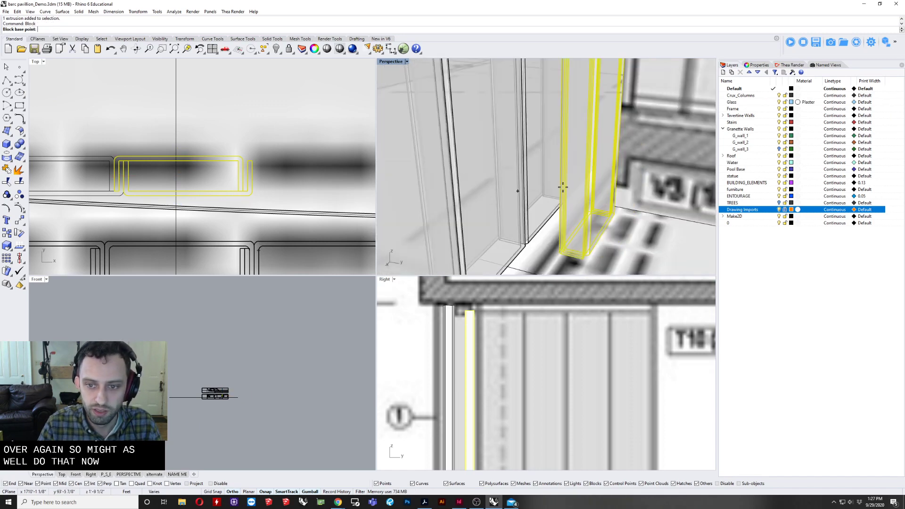
left_click(585, 265)
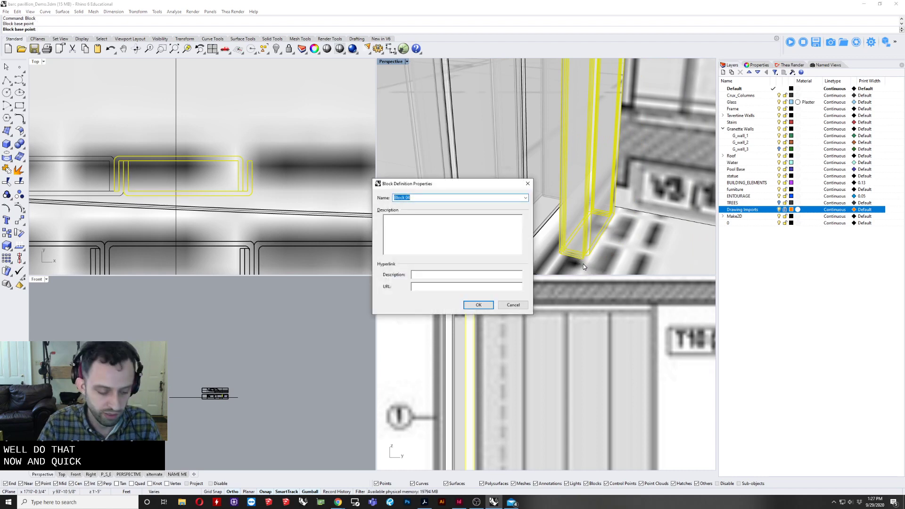
type("channel")
key("Return")
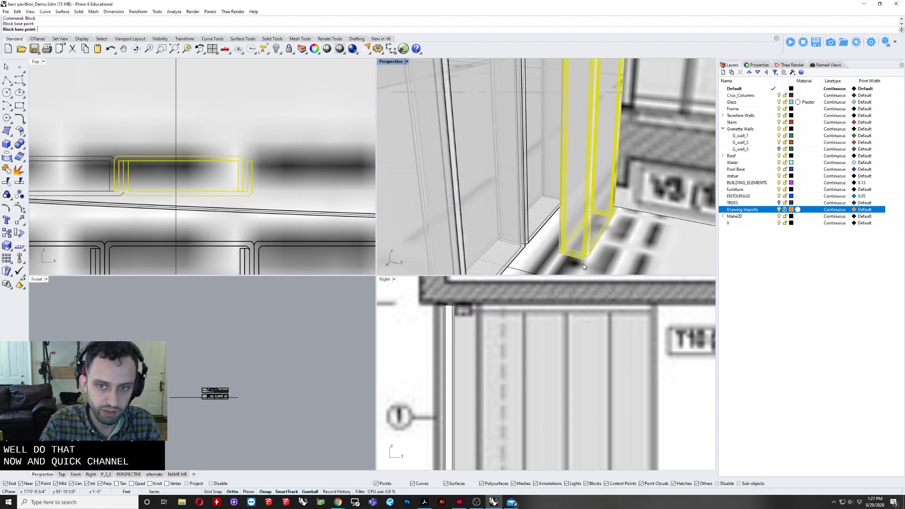
Clear the selection and examine the channel glass wall within the sloped ground and the surrounding drawings in perspective.
scroll(584, 264, "down", 5)
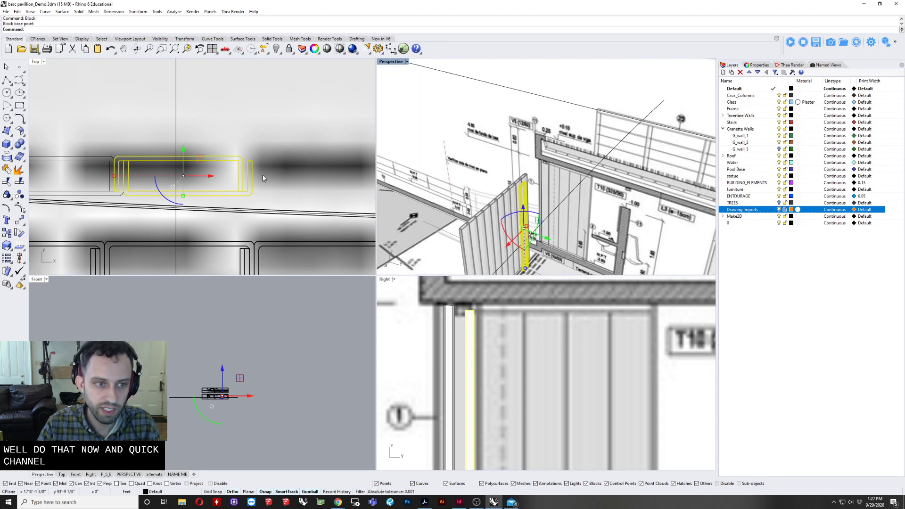
scroll(295, 154, "down", 2)
key("Escape")
left_click(495, 228)
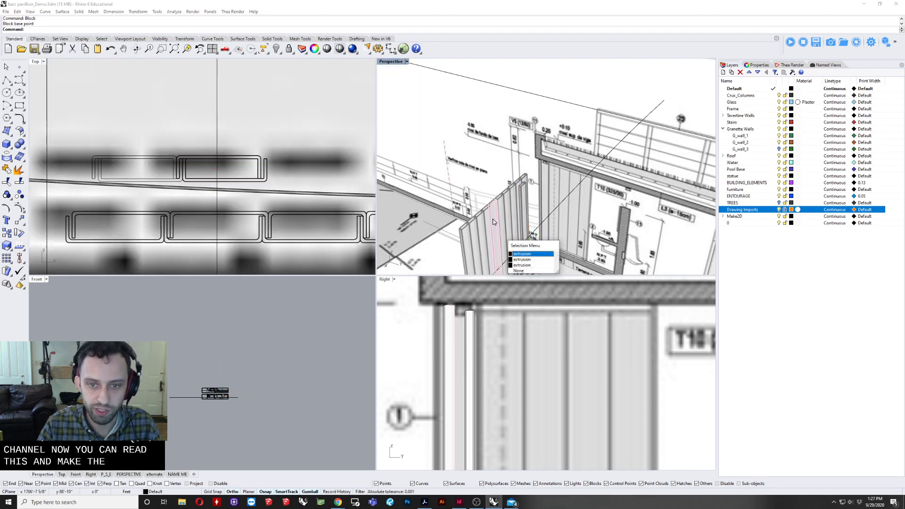
left_click(499, 195)
scroll(499, 194, "down", 7)
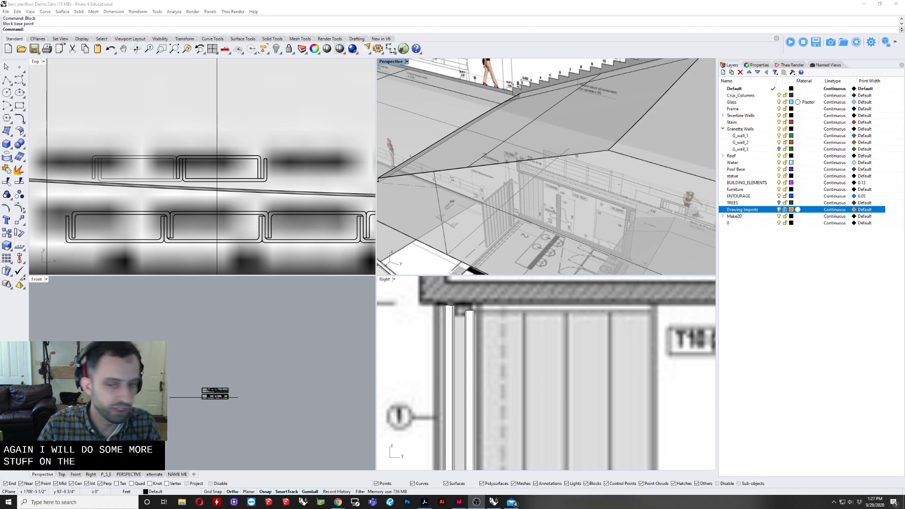
scroll(542, 155, "down", 10)
mouse_move(542, 157)
right_mouse_down()
mouse_move(595, 189)
mouse_move(623, 151)
mouse_move(533, 164)
right_mouse_up()
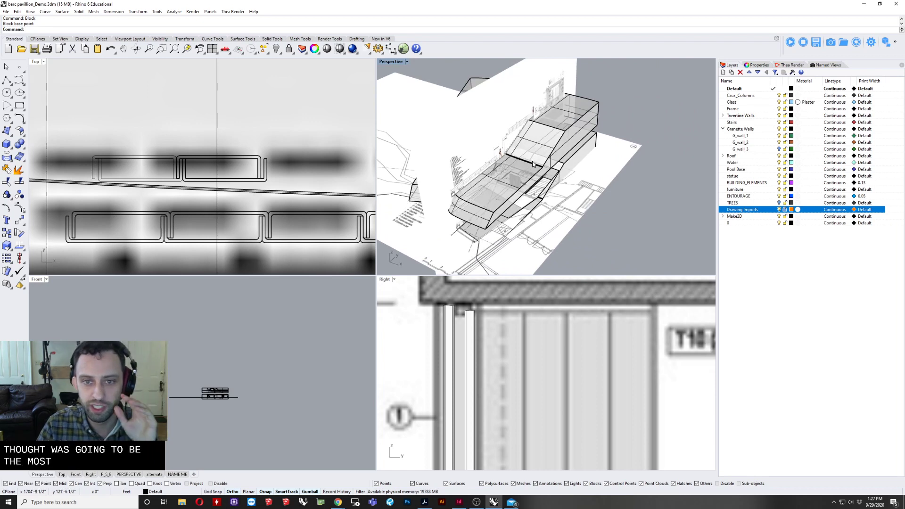